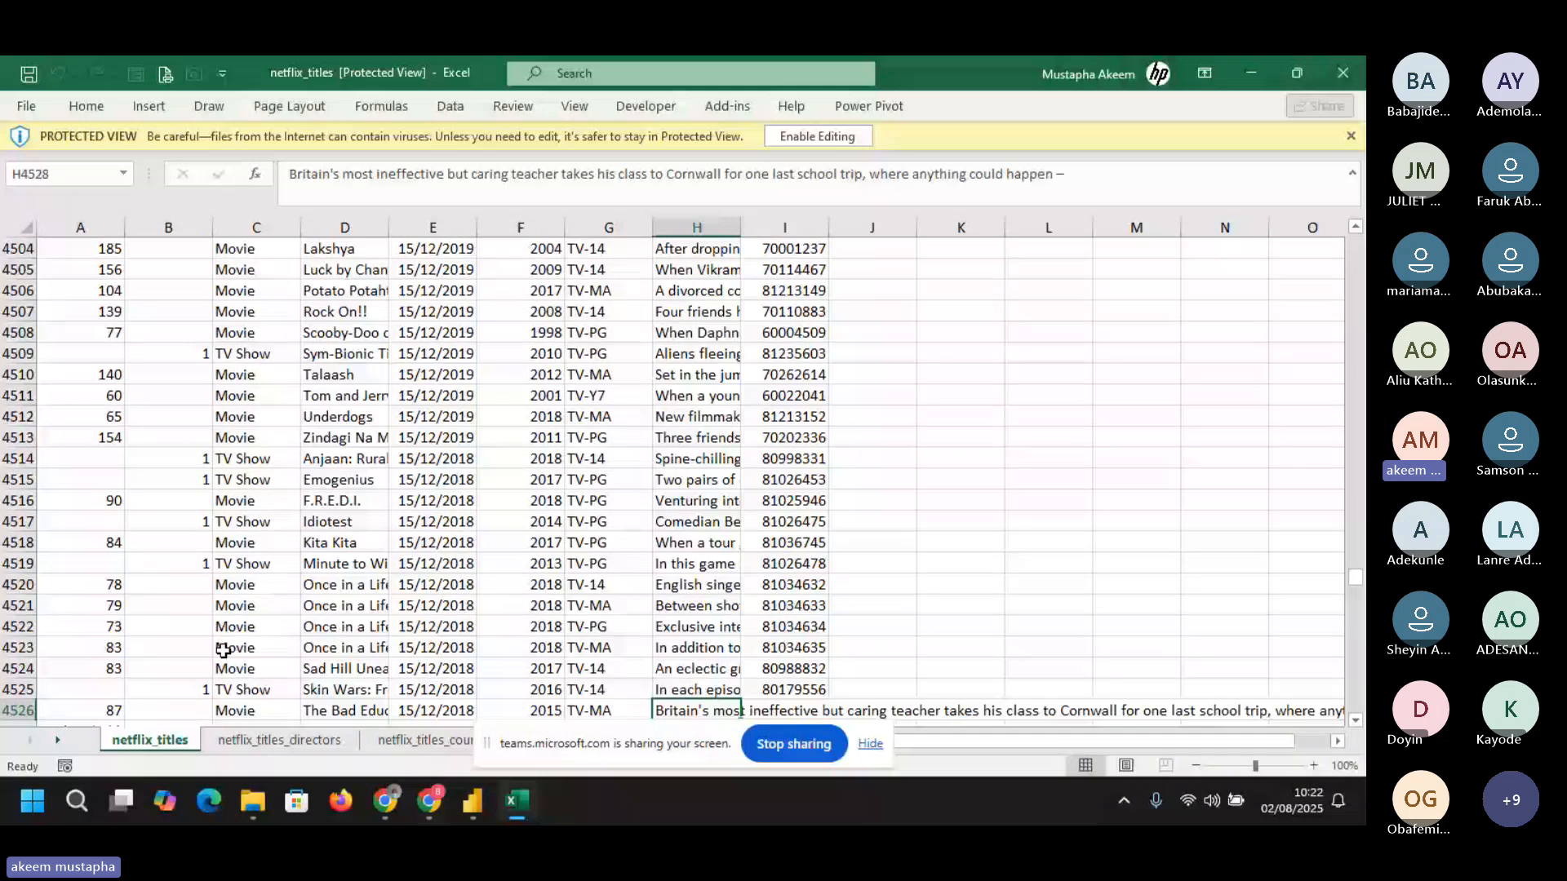
- Check the extent of the data in the netflix_titles sheet, from its last rows back to the first header cell
{"action": "key", "text": "ctrl+Down"}
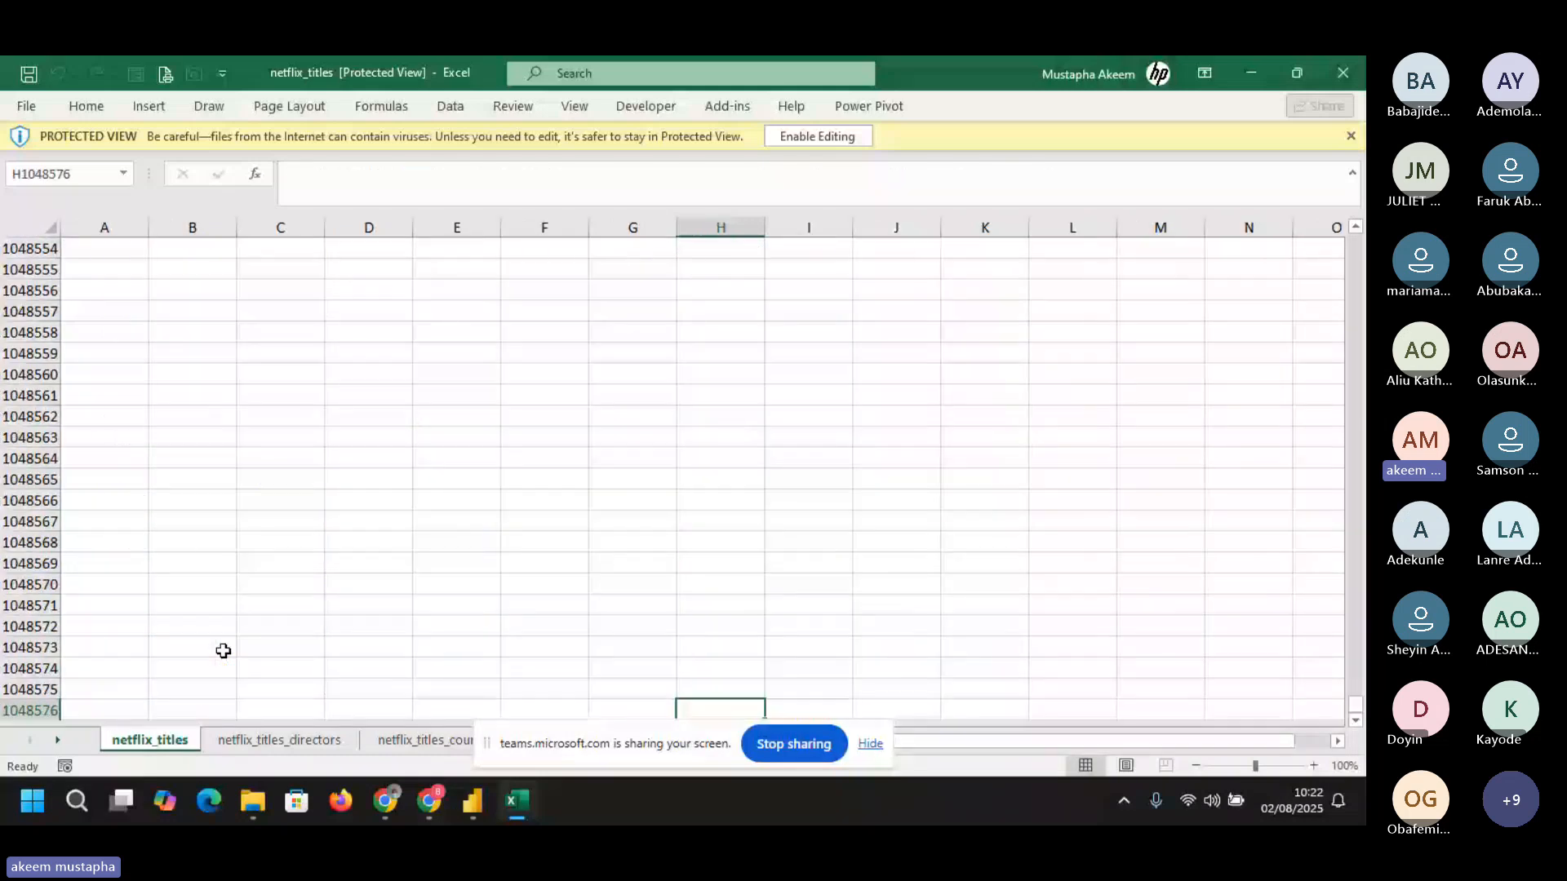
{"action": "key", "text": "ctrl+Up"}
{"action": "key", "text": "Up"}
{"action": "key", "text": "Up"}
{"action": "key", "text": "ctrl+Up"}
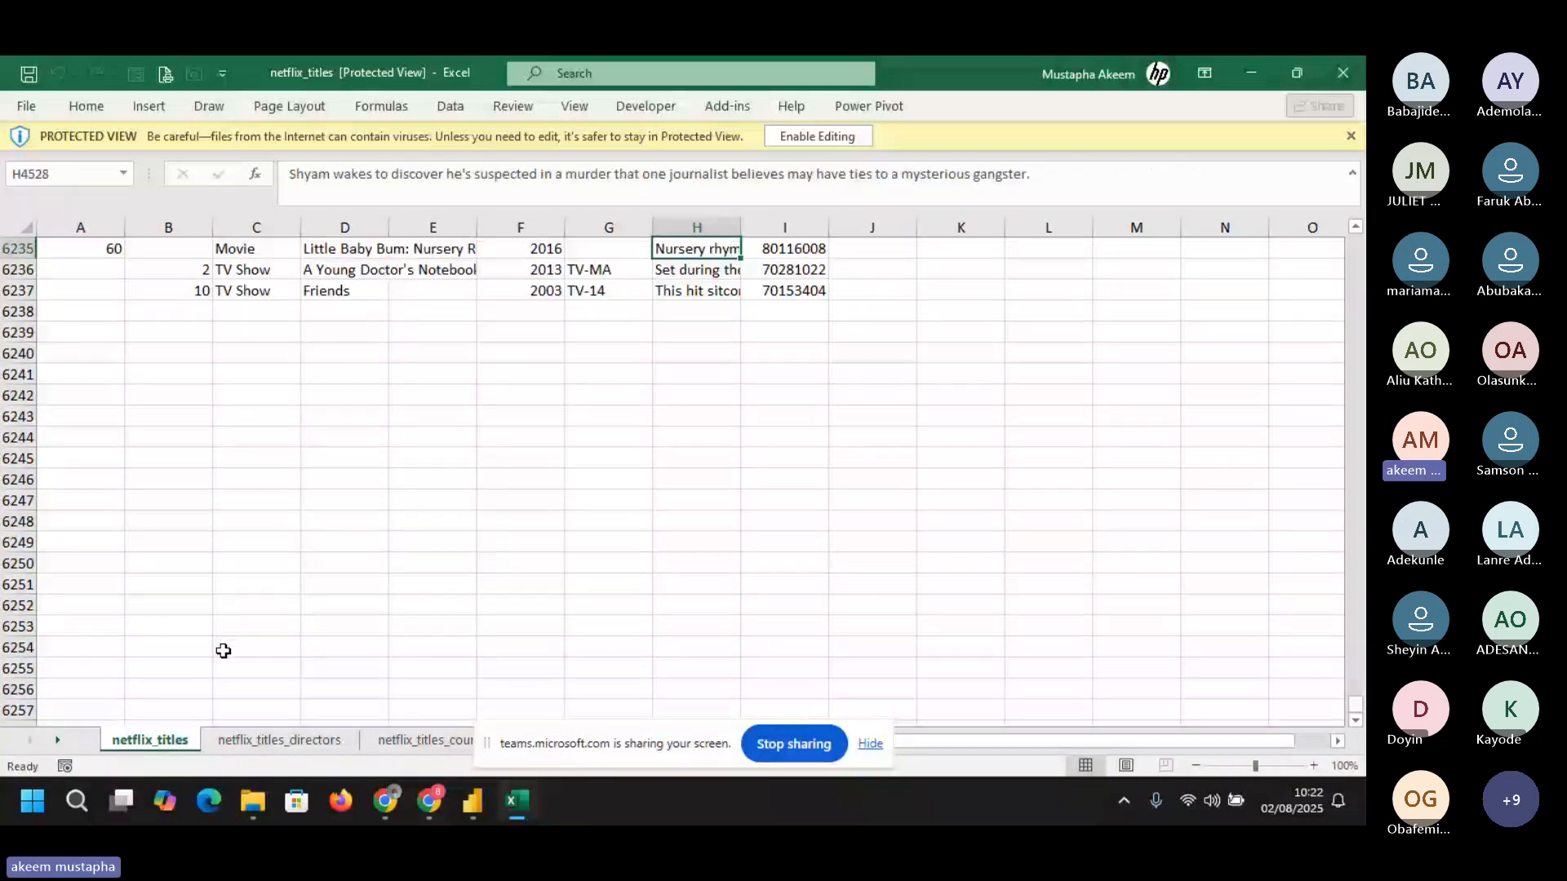
{"action": "key", "text": "ctrl+Up"}
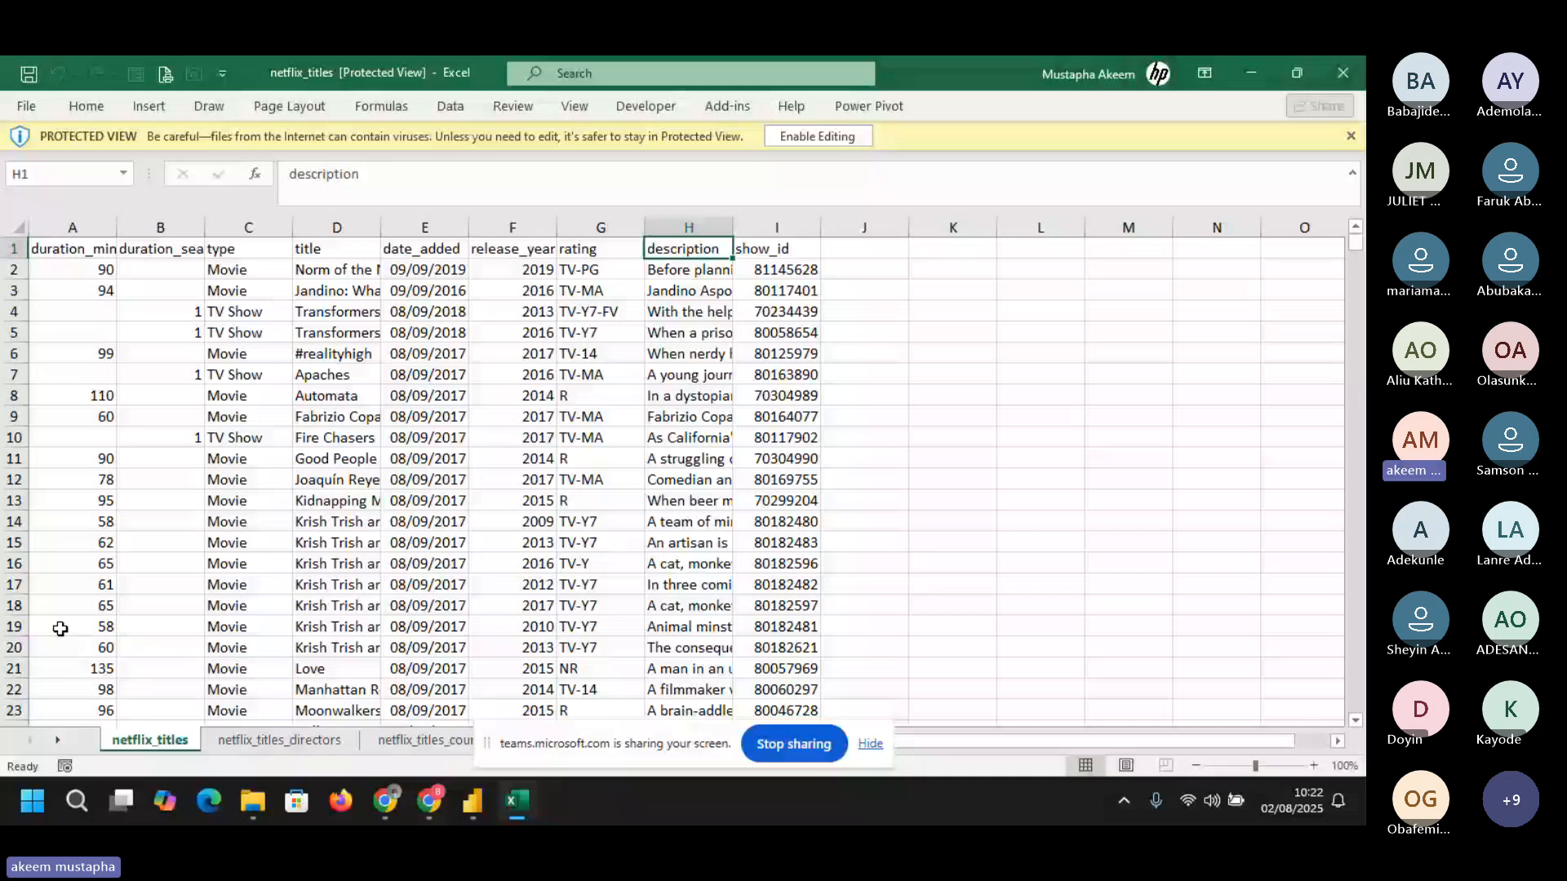
{"action": "key", "text": "ctrl+Left"}
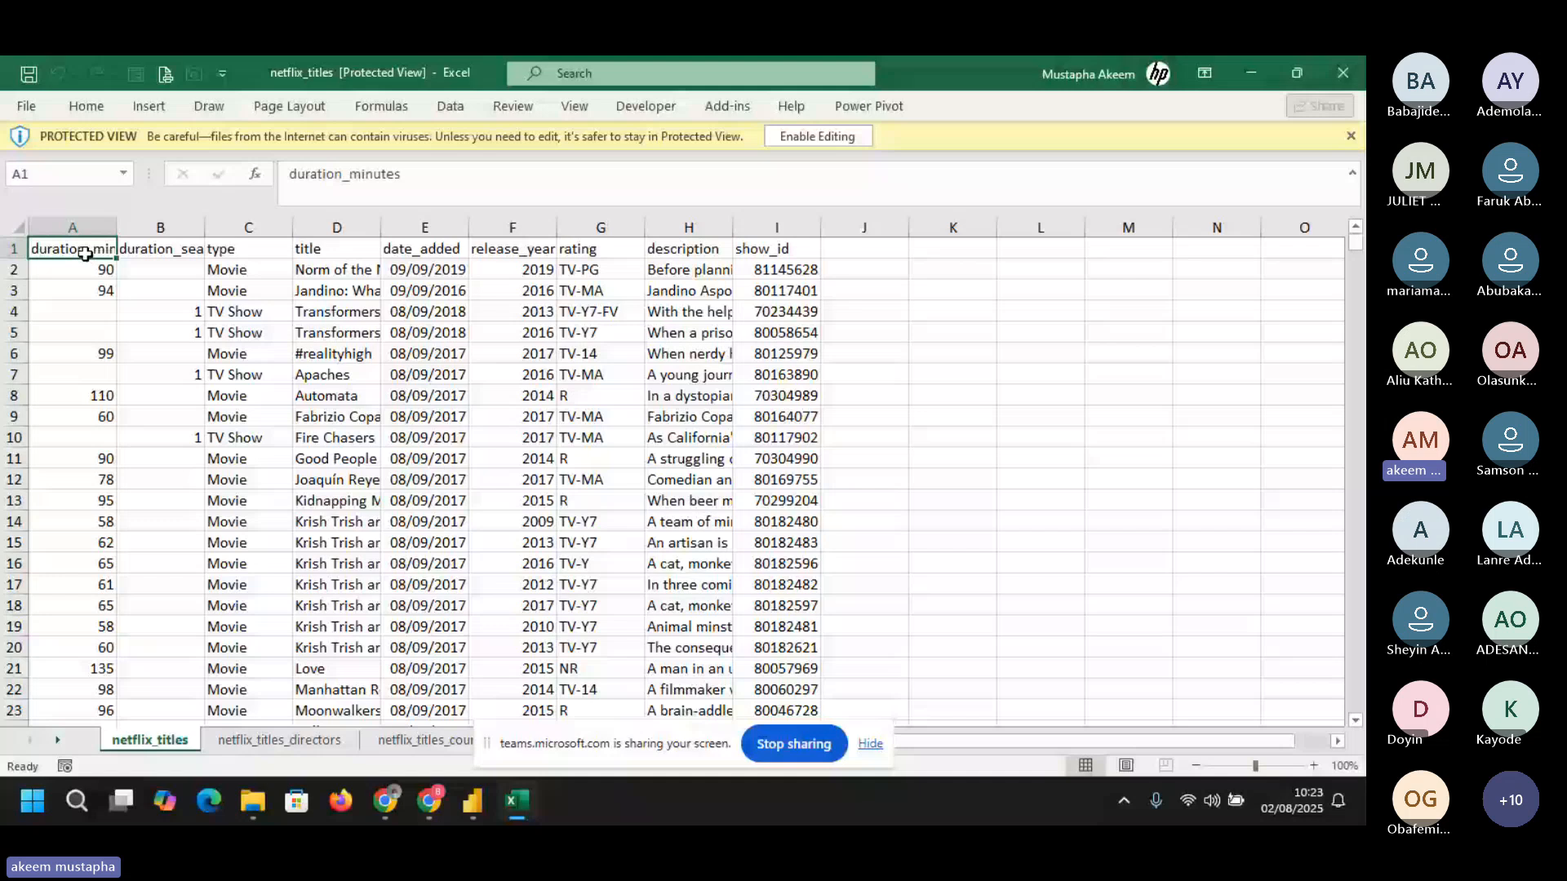
- Hide the screen-sharing bar and look through the netflix_titles_countries and netflix_titles_category sheets
{"action": "left_click", "coordinate": [578, 396]}
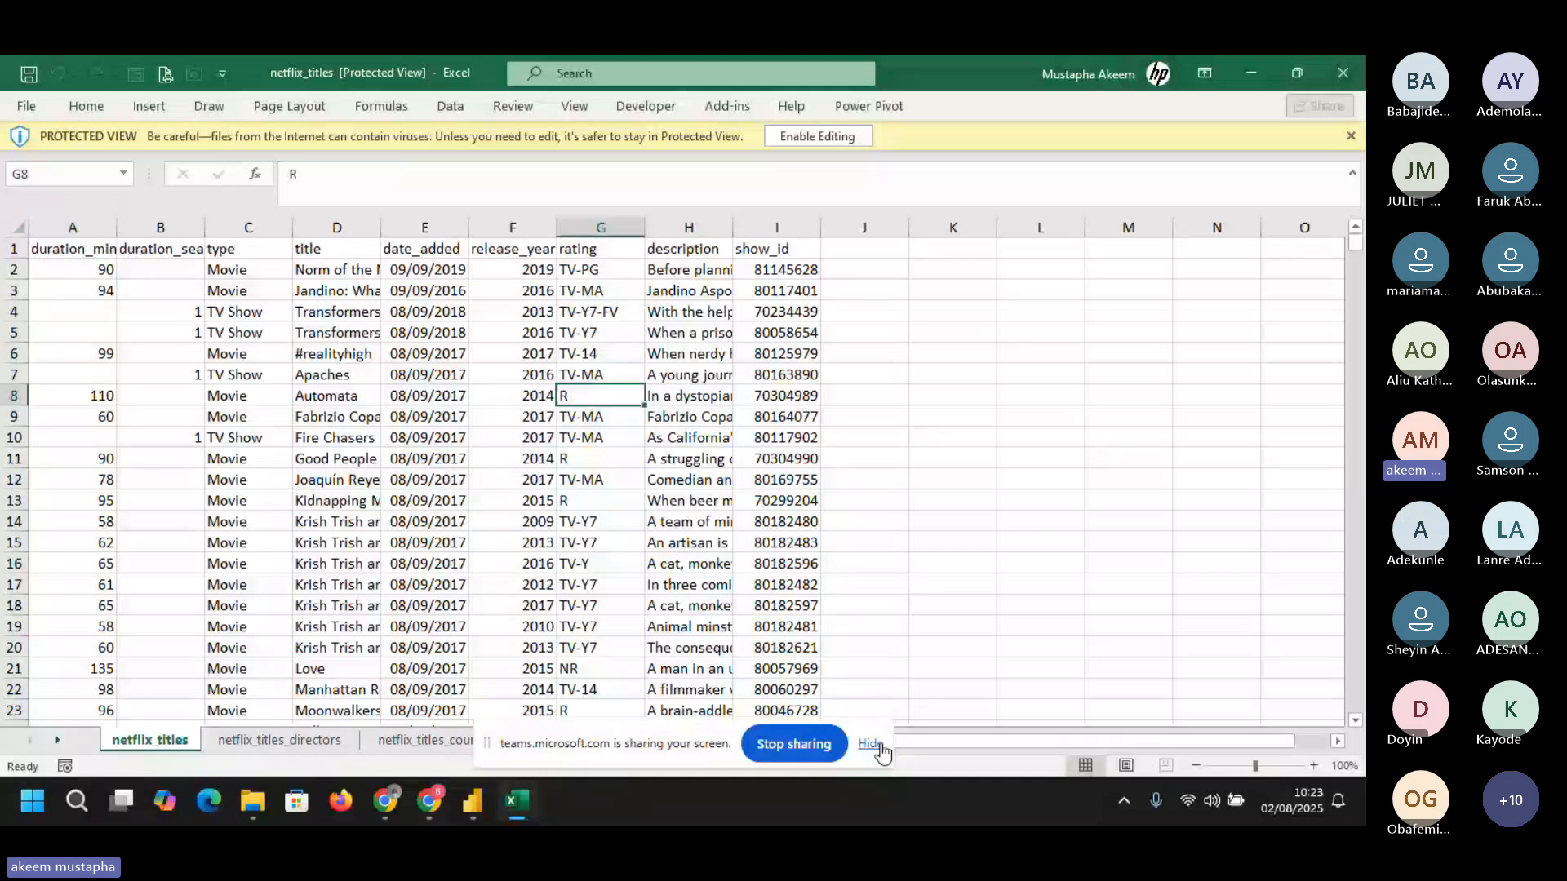
{"action": "left_click", "coordinate": [870, 743]}
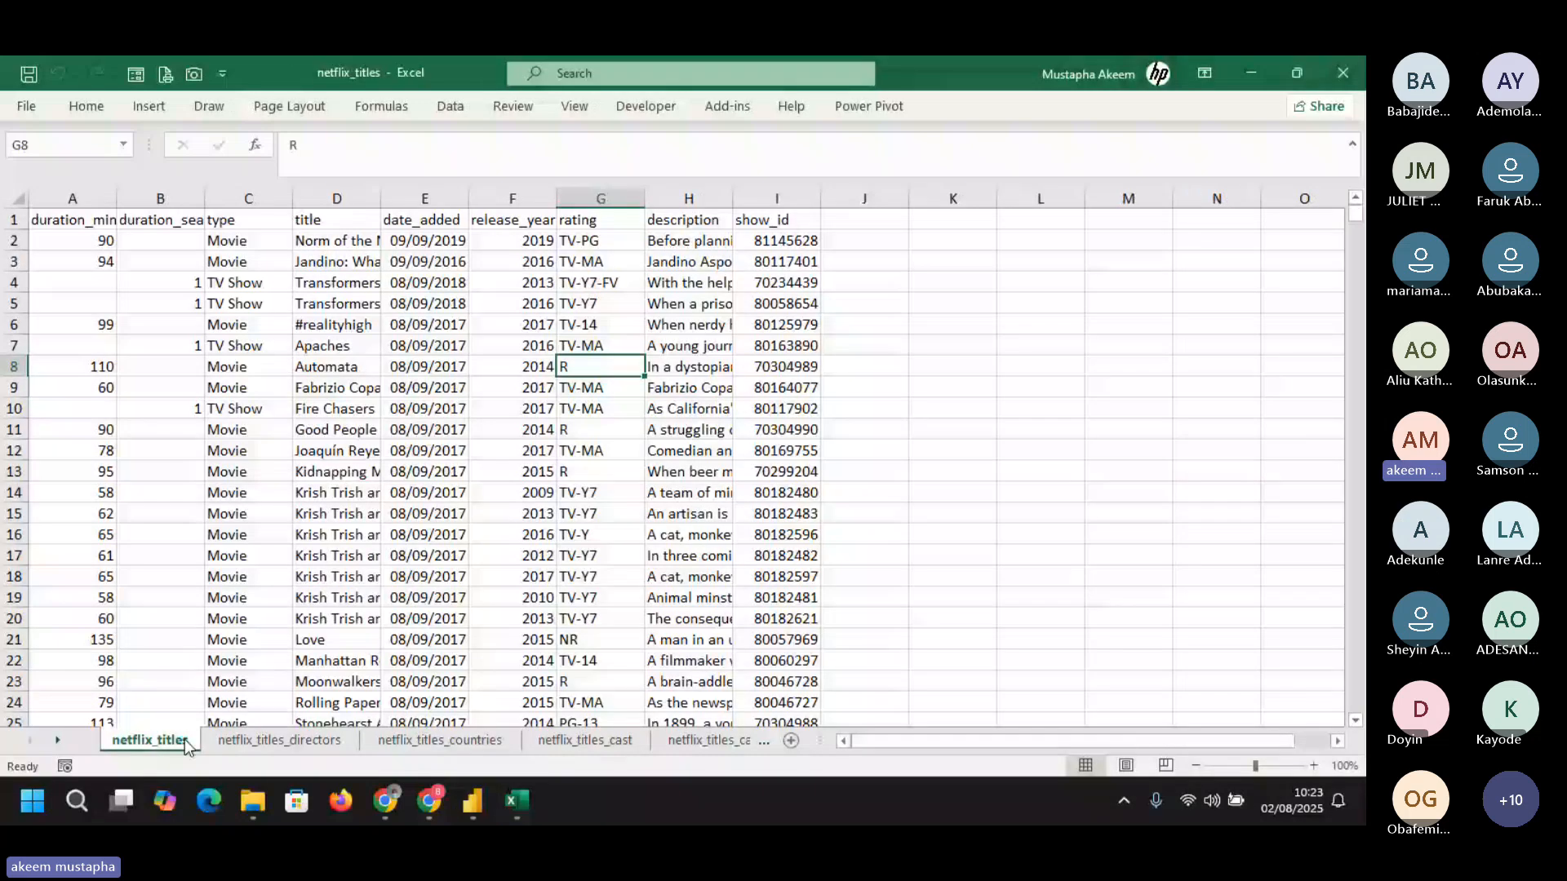
{"action": "left_click", "coordinate": [440, 740]}
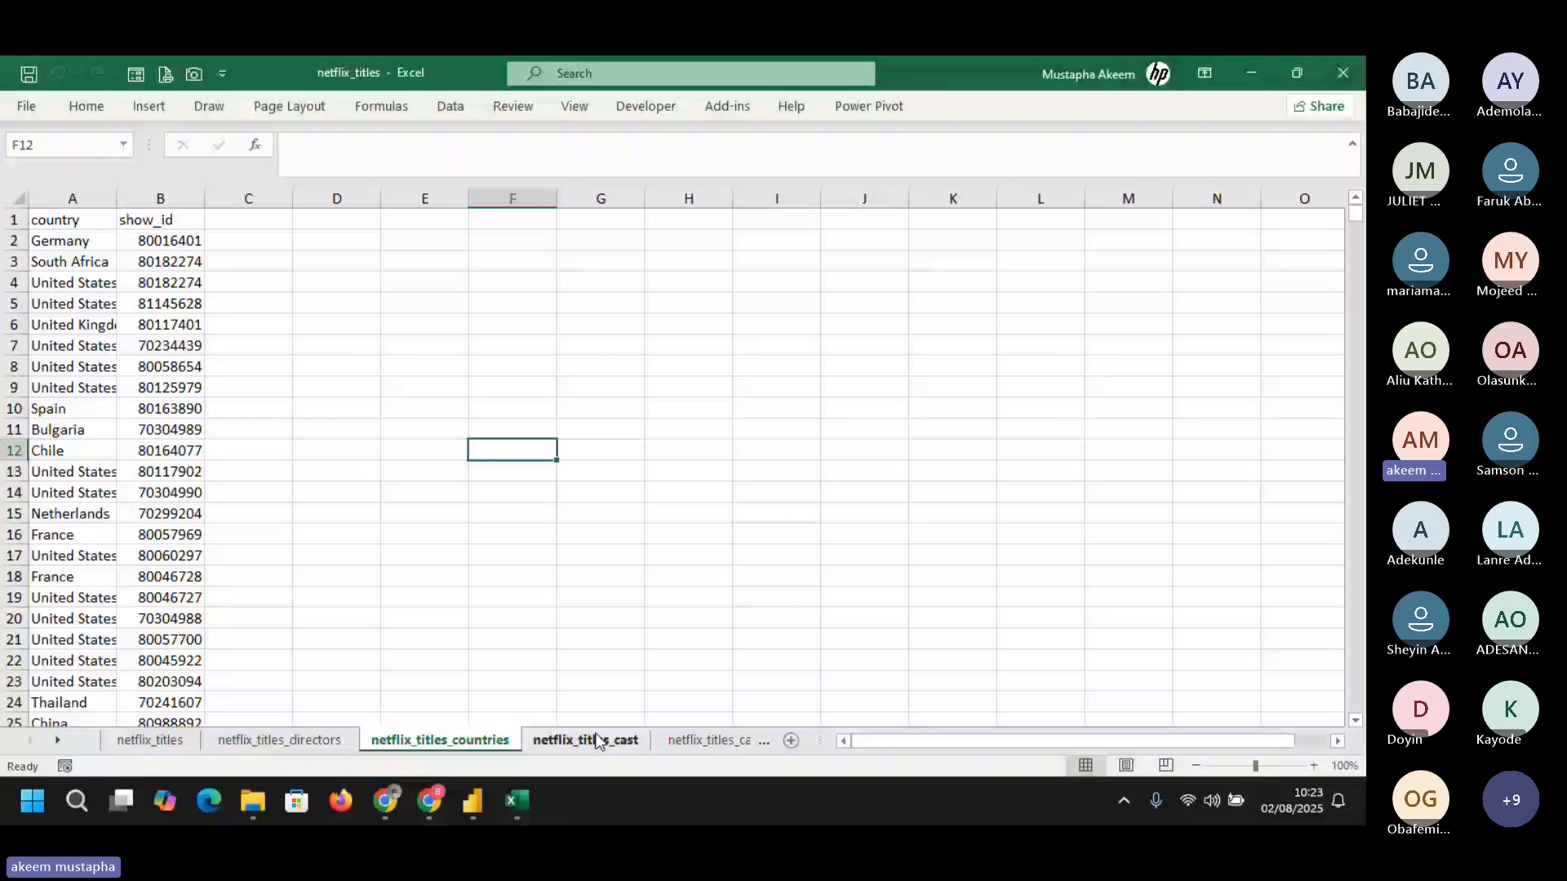
{"action": "left_click", "coordinate": [708, 740]}
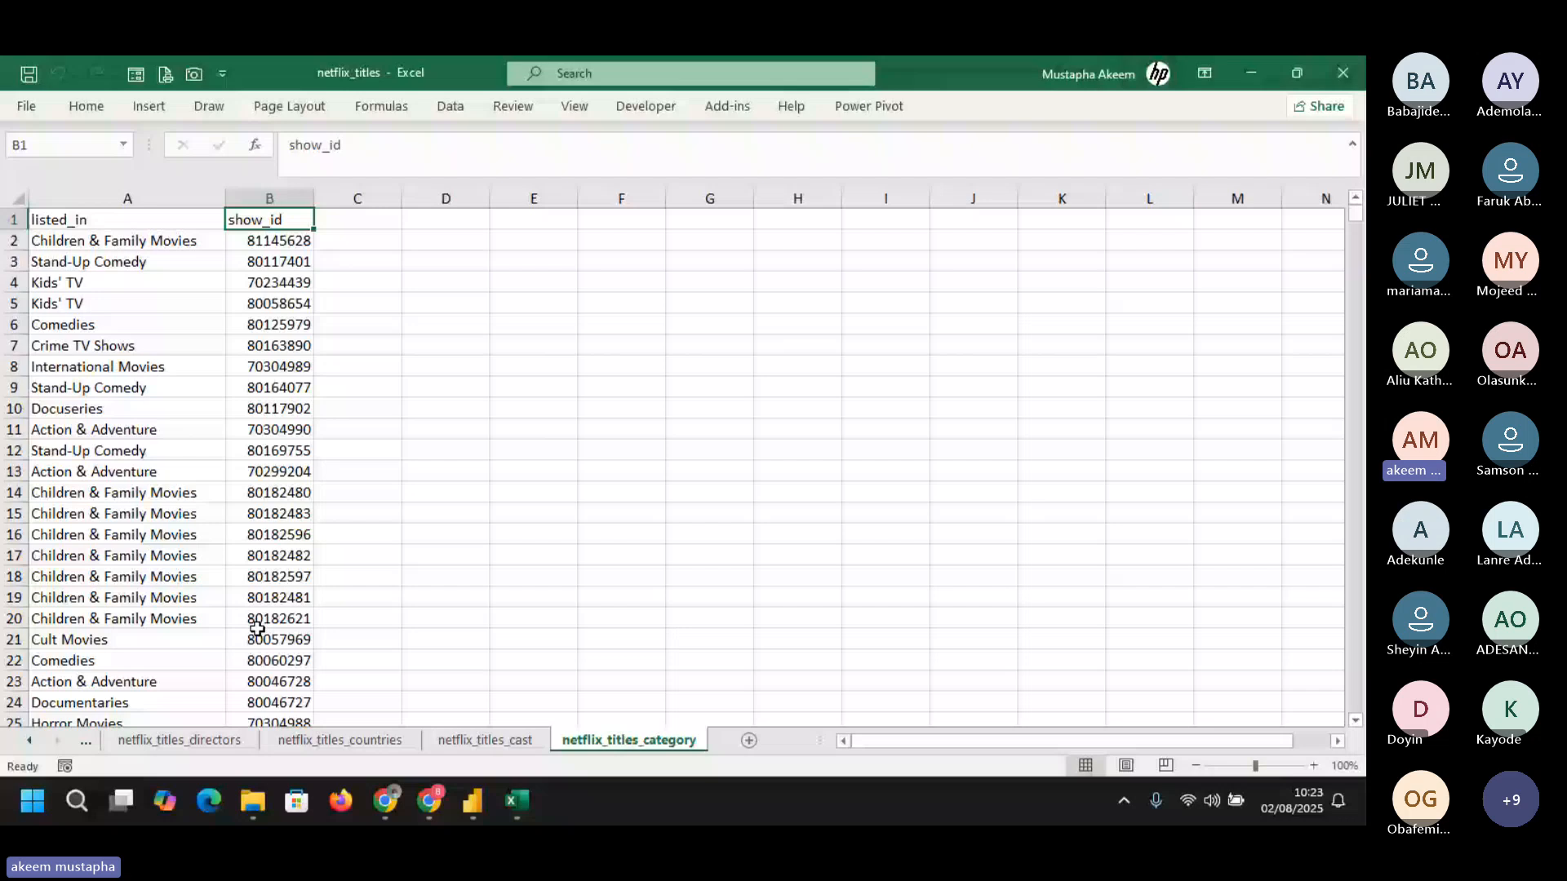
- Switch to ChatGPT in the browser, begin the prompt with "I HAVE" and open the file picker for an attachment
{"action": "key", "text": "alt+Tab"}
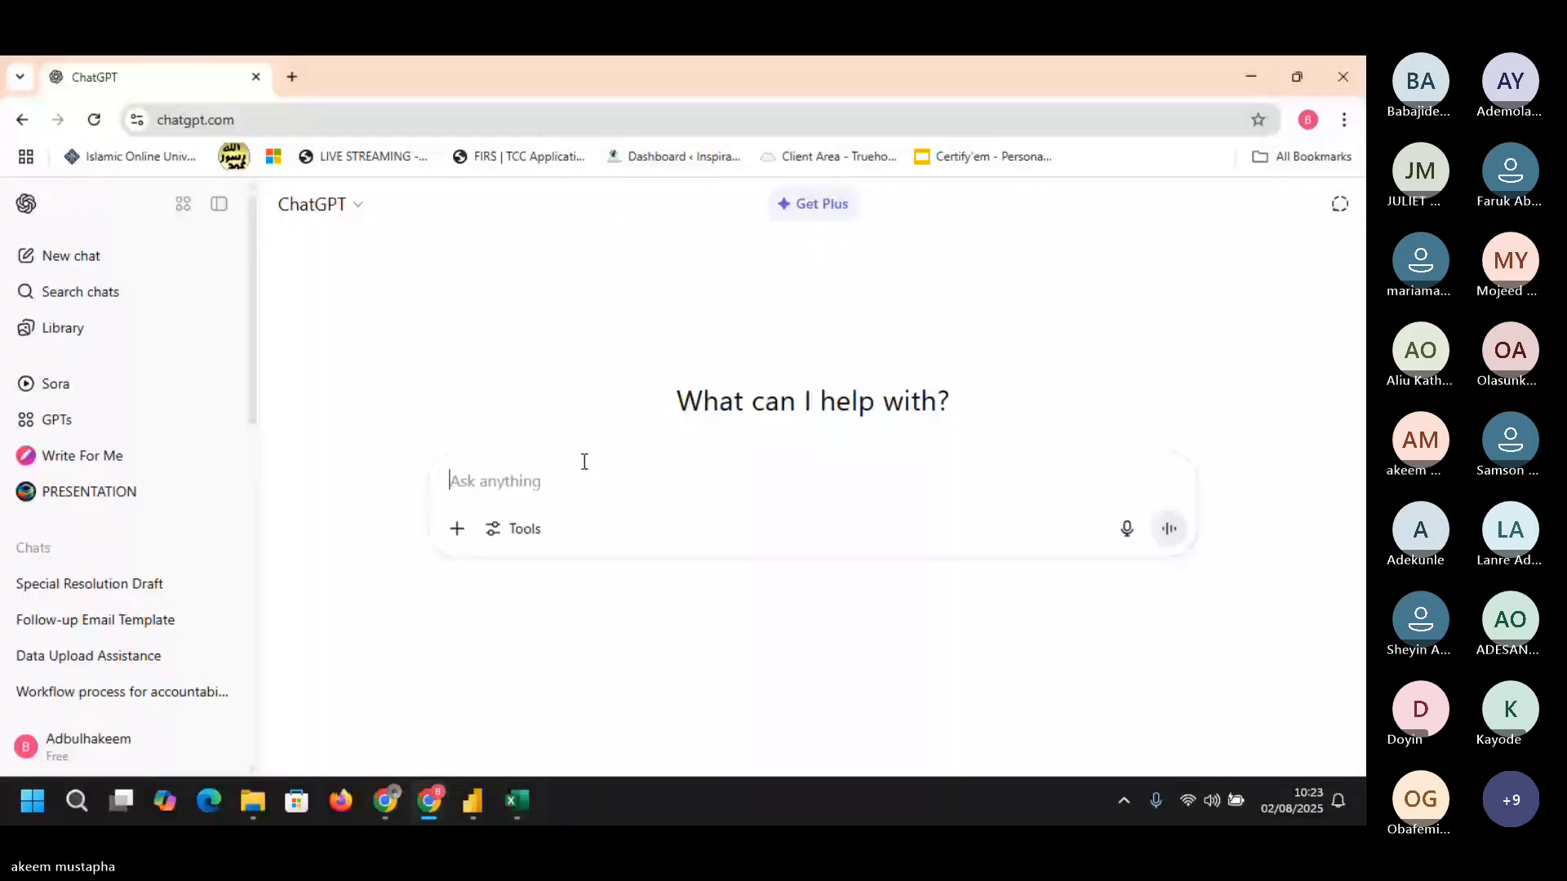
{"action": "type", "text": "I"}
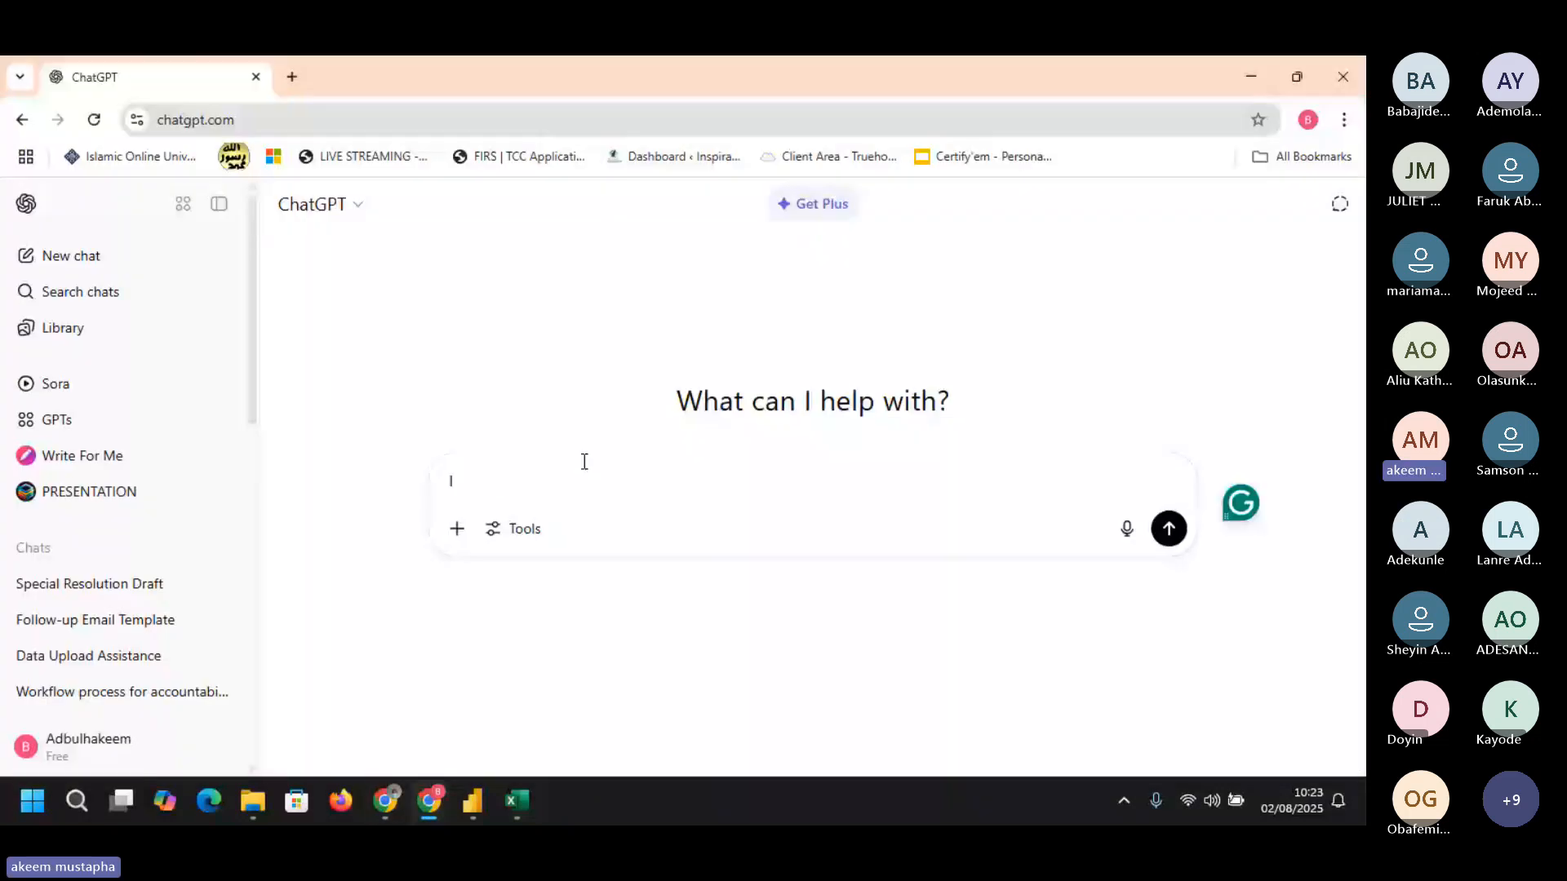
{"action": "type", "text": " HAVE"}
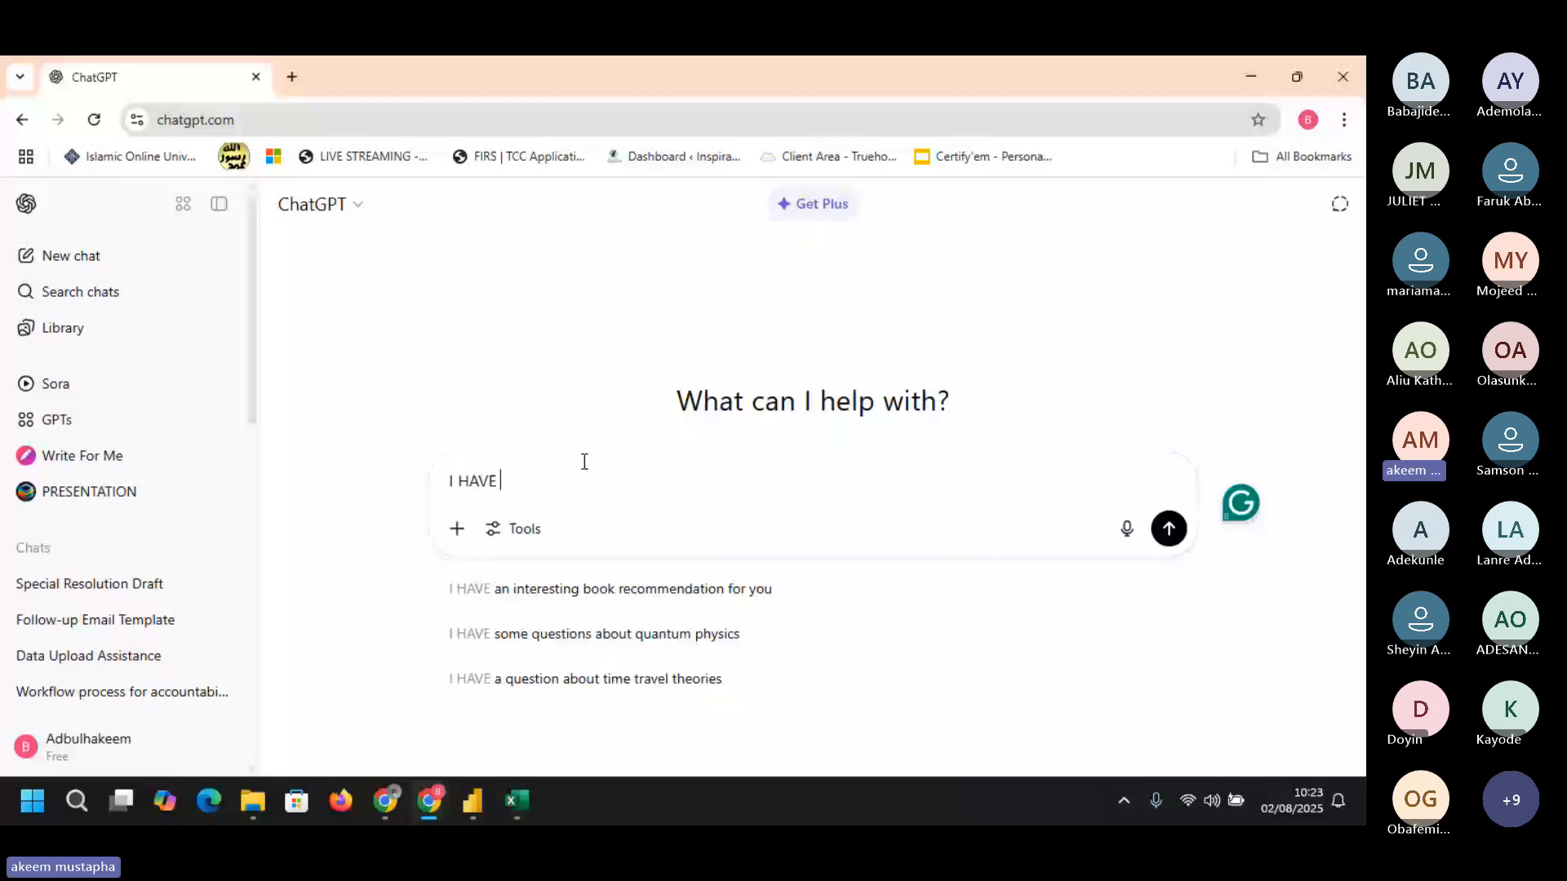
{"action": "left_click", "coordinate": [459, 535]}
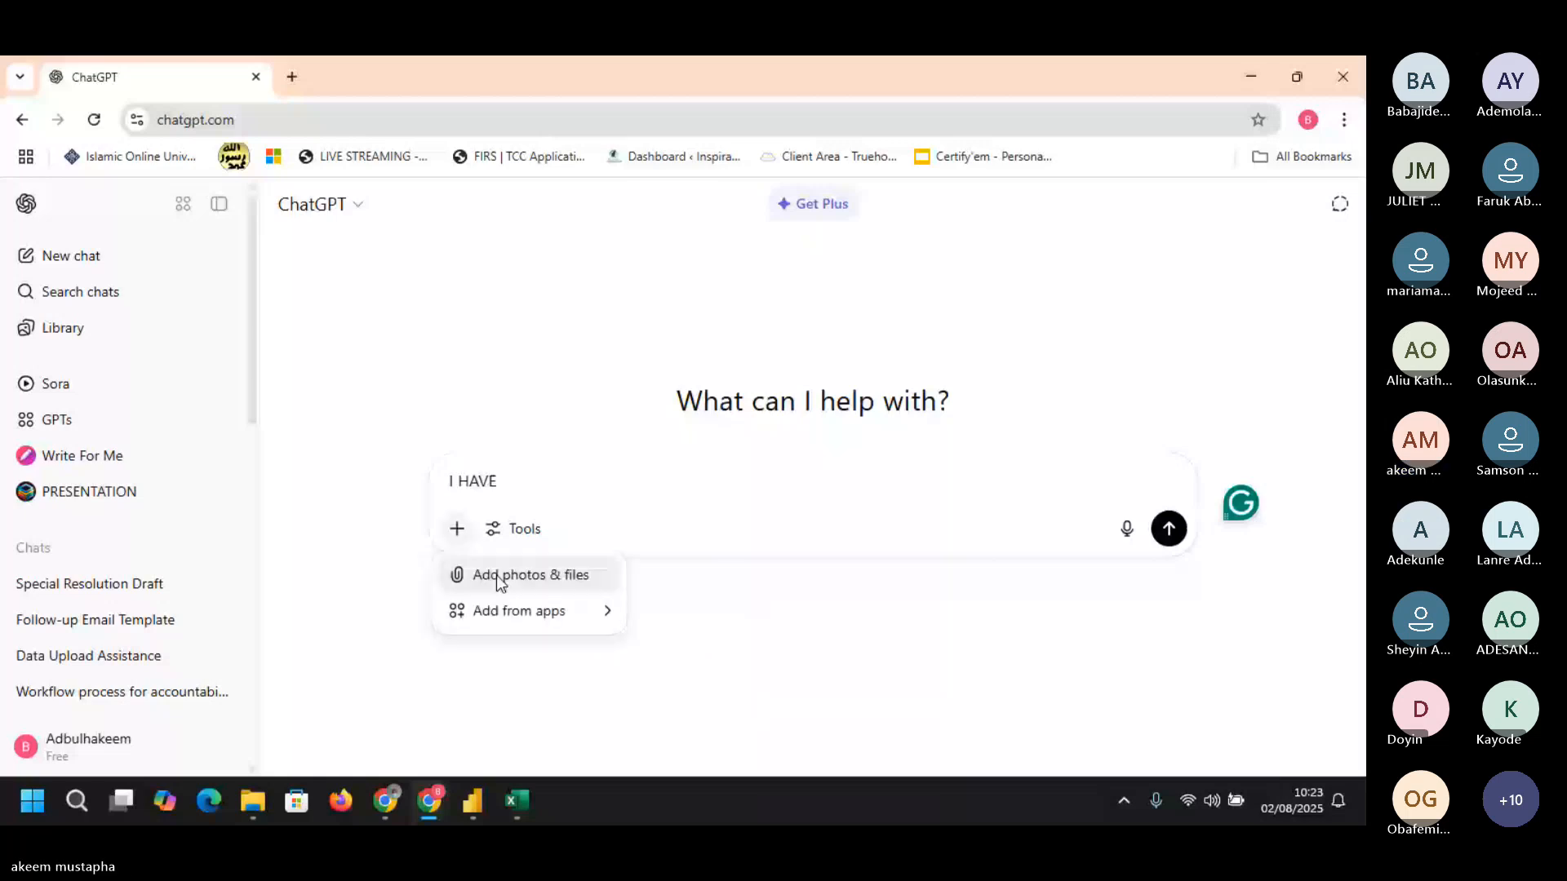
{"action": "left_click", "coordinate": [501, 580]}
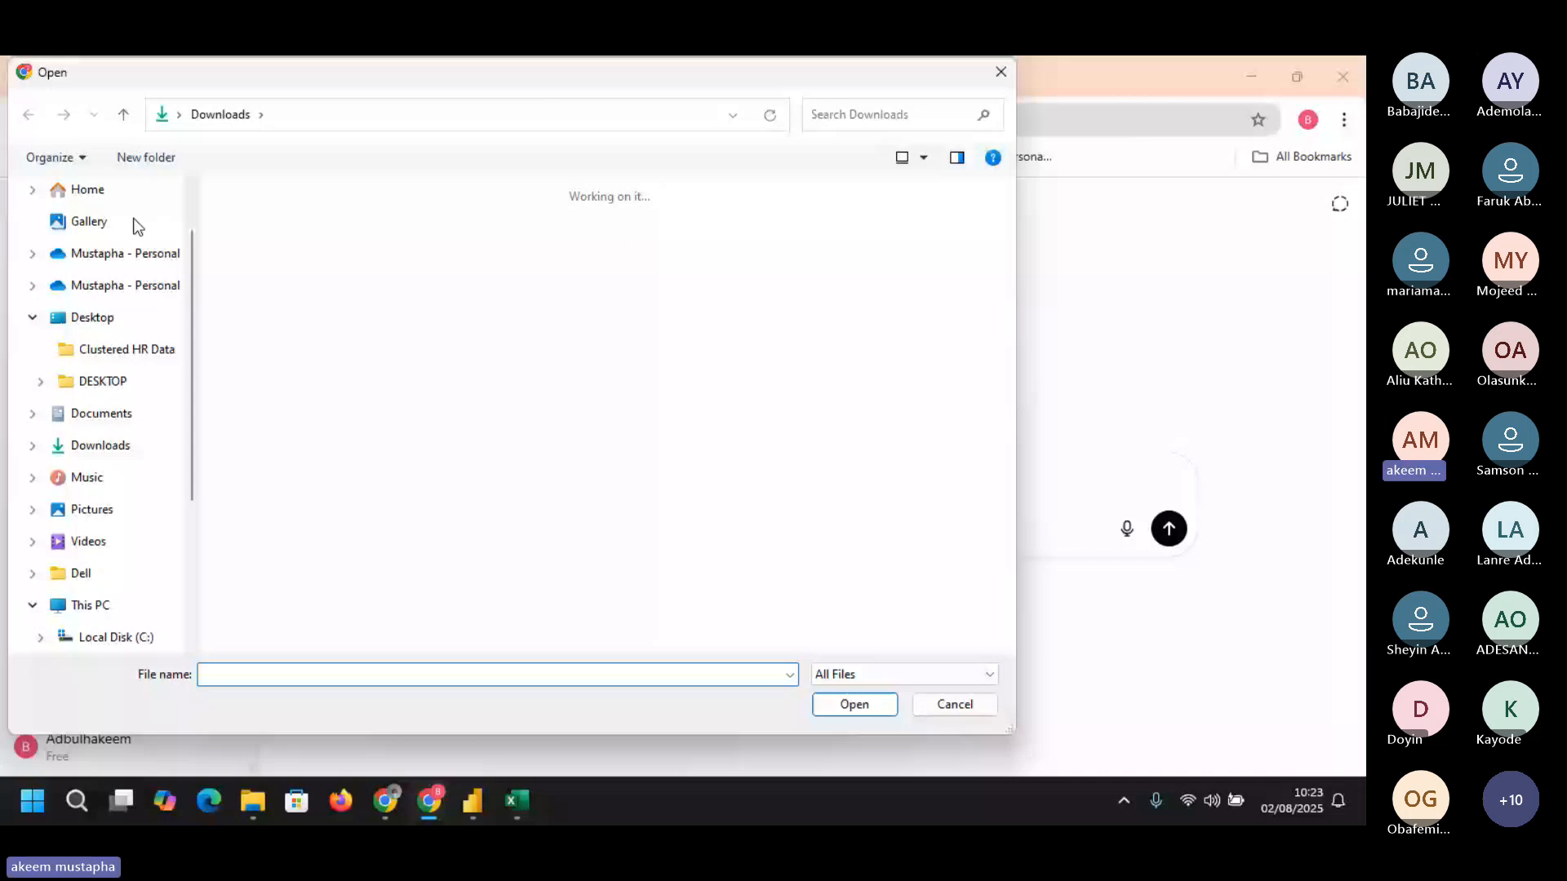
- Search the DESKTOP subfolder for "NETFLI"
{"action": "left_click", "coordinate": [112, 382]}
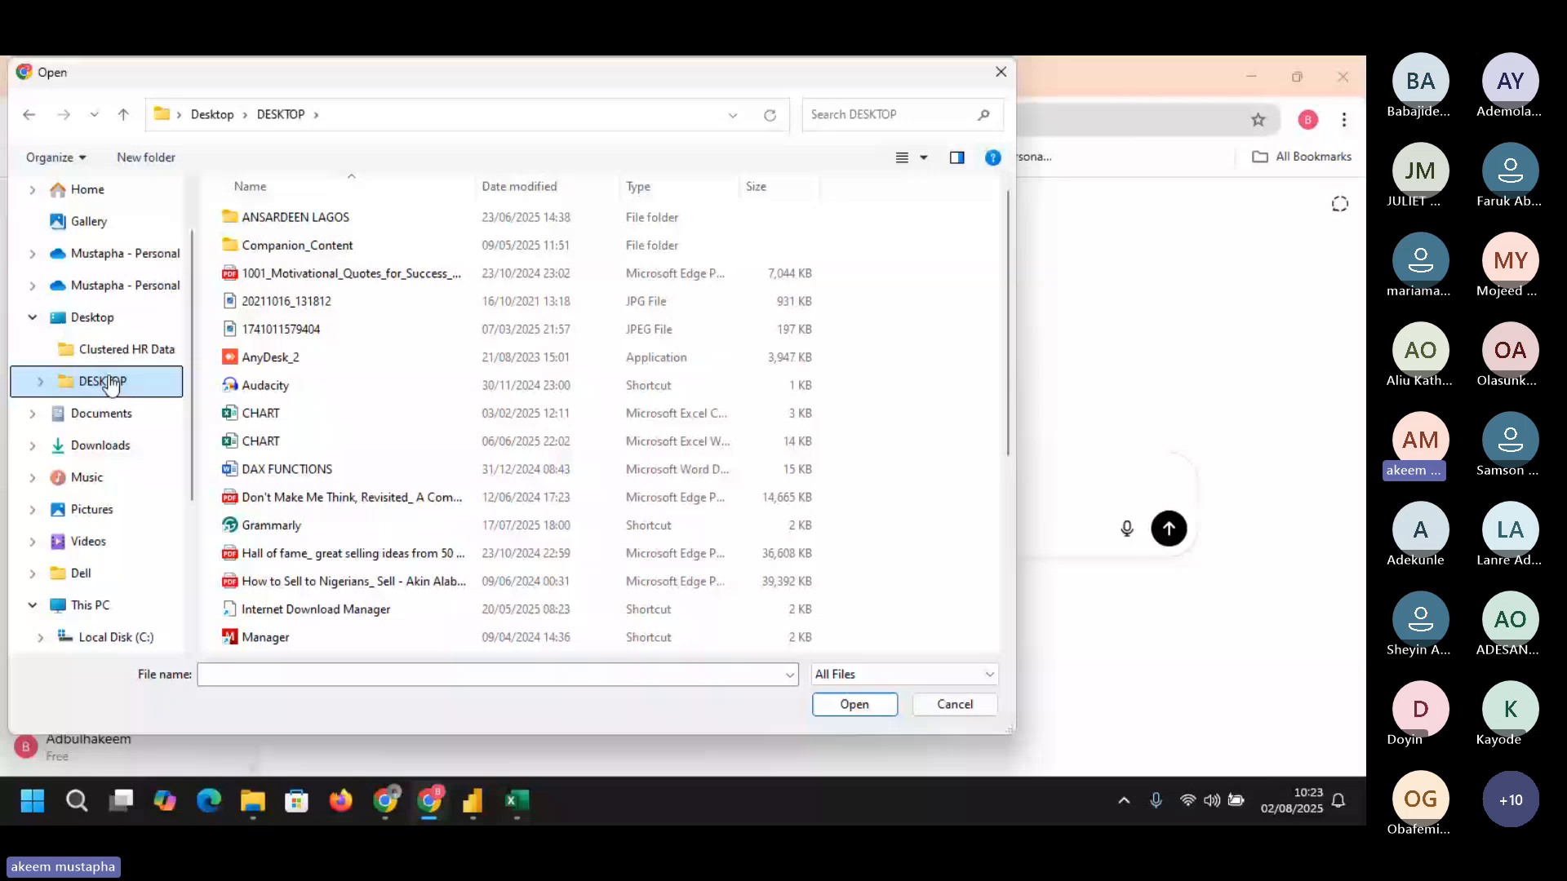
{"action": "left_click", "coordinate": [936, 115]}
{"action": "type", "text": "NET"}
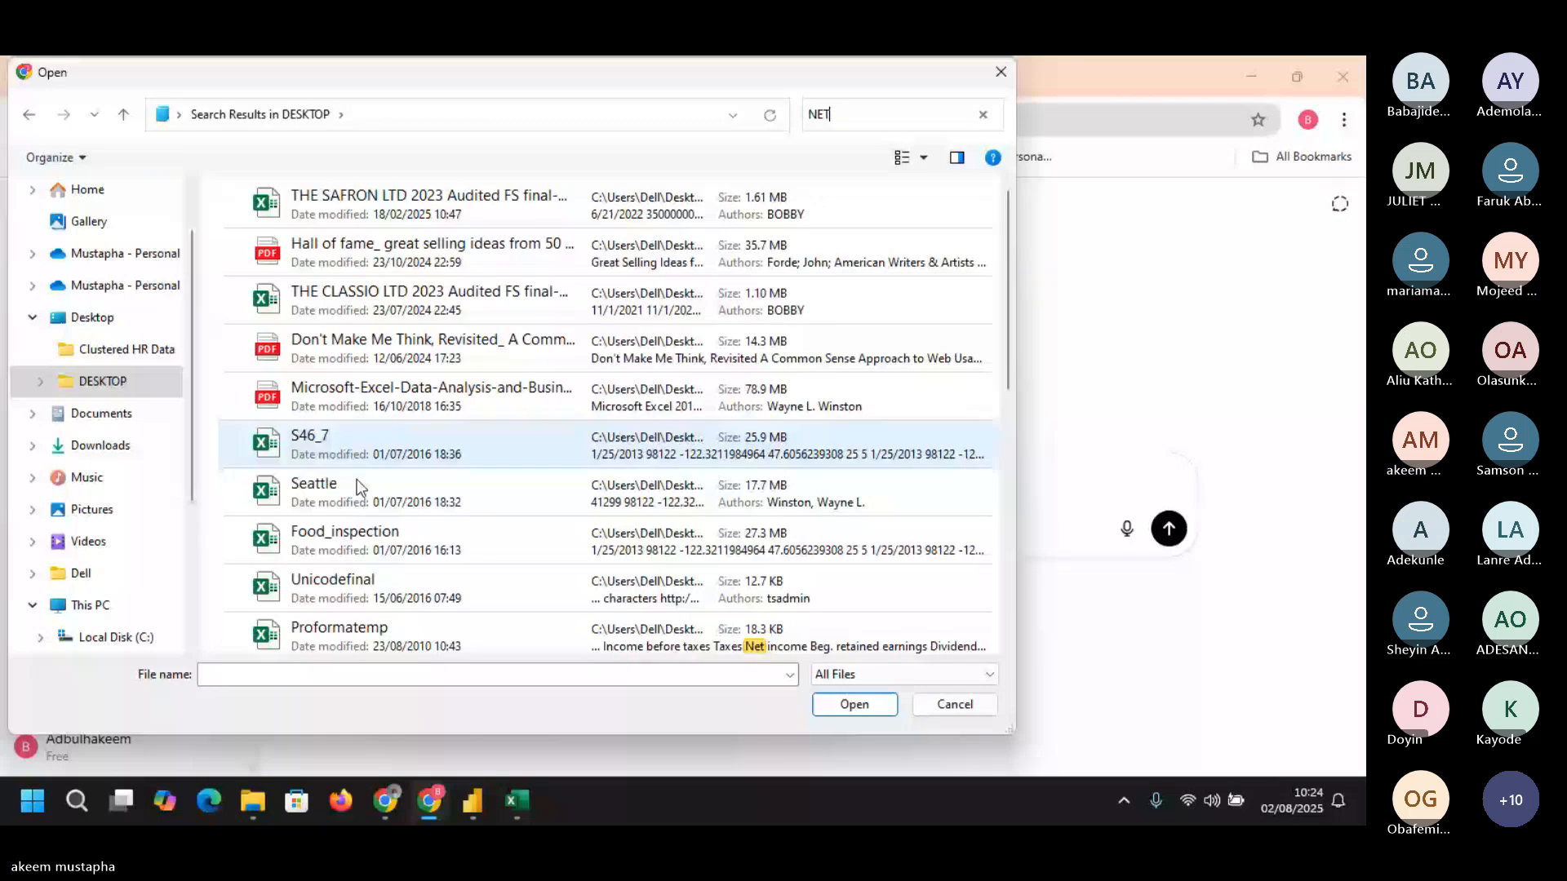
{"action": "type", "text": "FLI"}
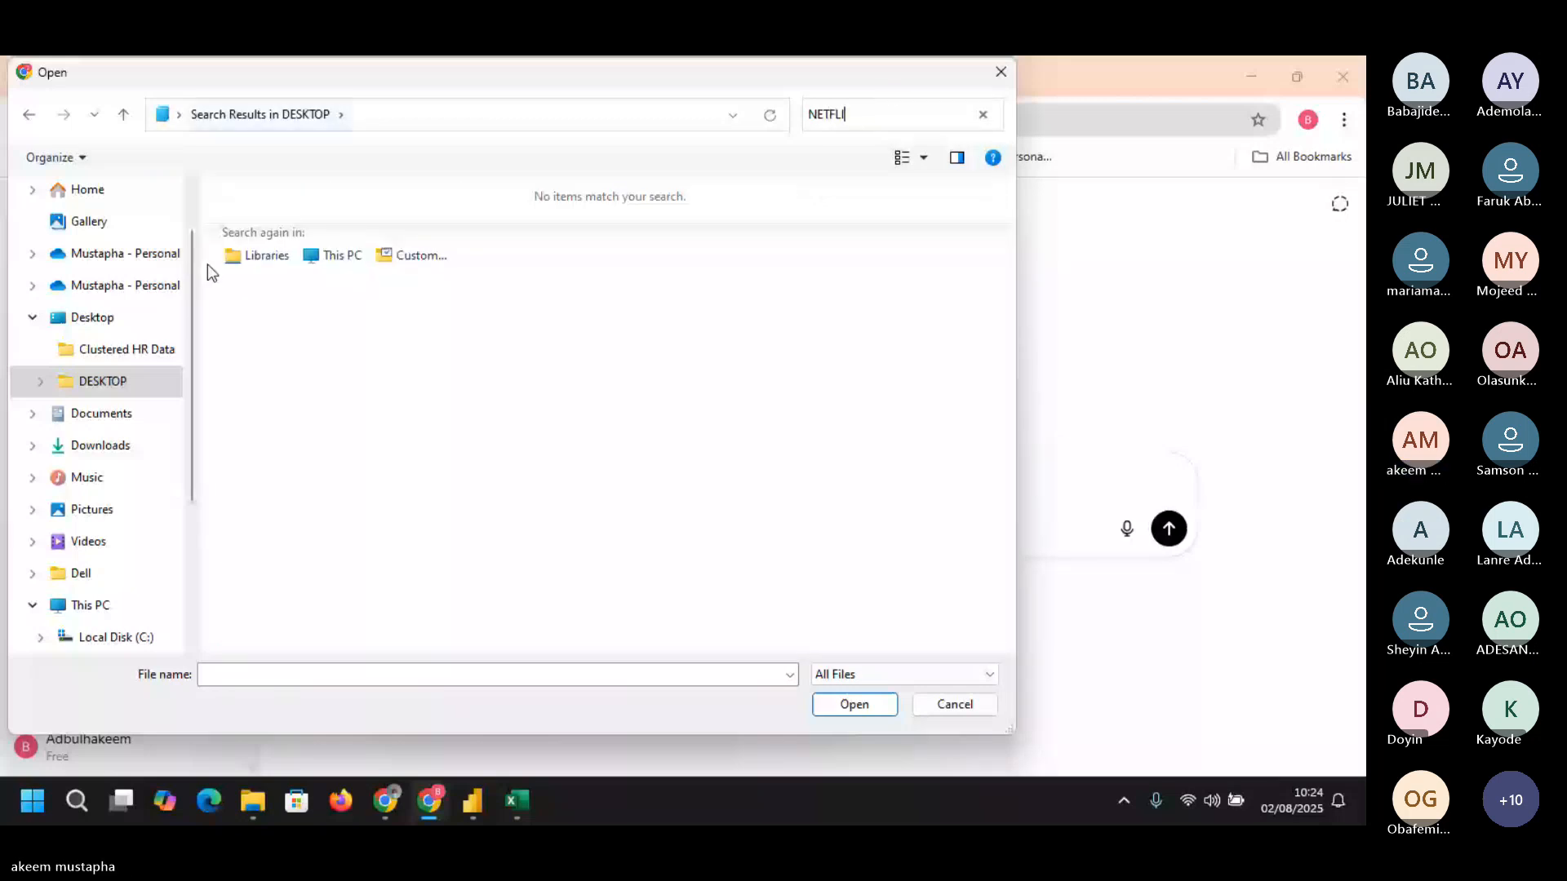
- Attach the netflix_titles workbook from the main Desktop folder to the prompt
{"action": "left_click", "coordinate": [93, 317]}
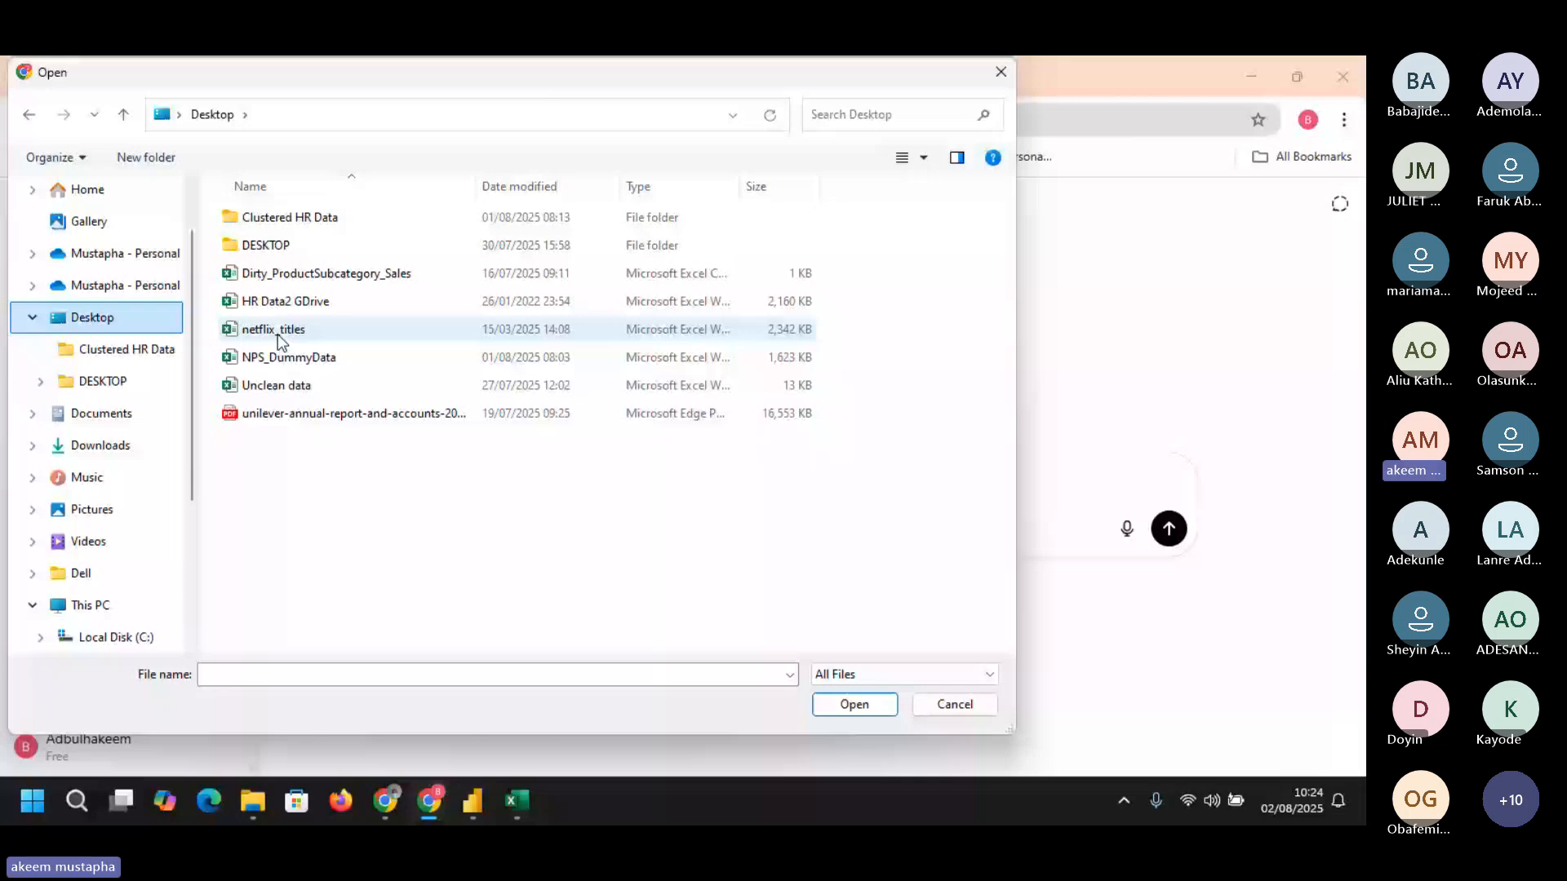
{"action": "double_click", "coordinate": [278, 329]}
- Complete and send the prompt "I HAVE THIS WORKBOOK FOR POWER BI ANALYSIS, HOW CAN I GO THROUGH THE DATA CLEANING"
{"action": "left_click", "coordinate": [570, 553]}
{"action": "type", "text": "I HAVE T"}
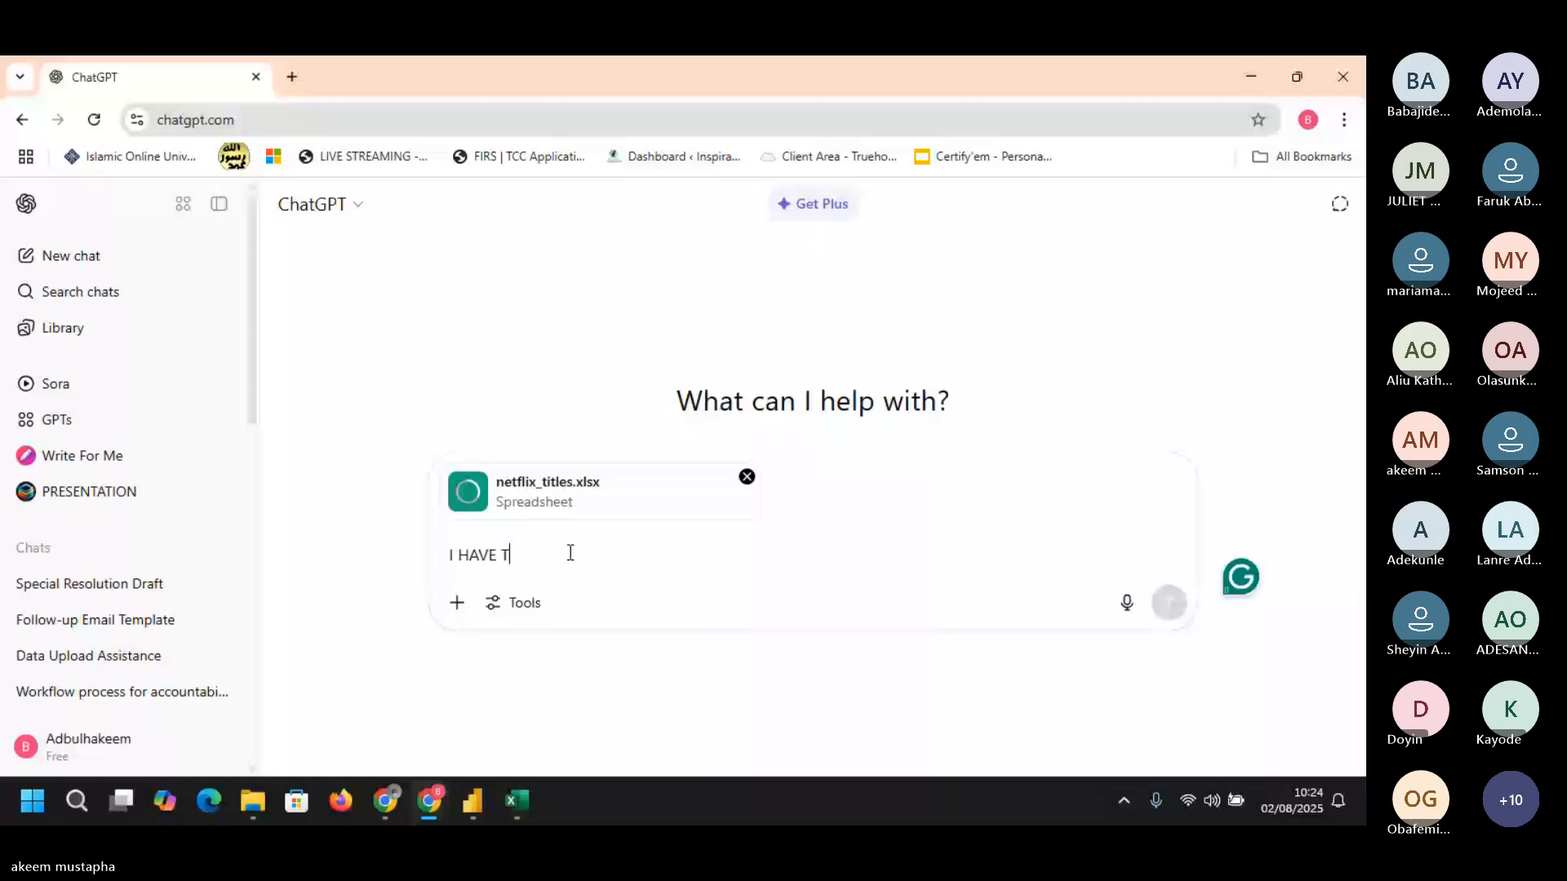
{"action": "type", "text": "HIS "}
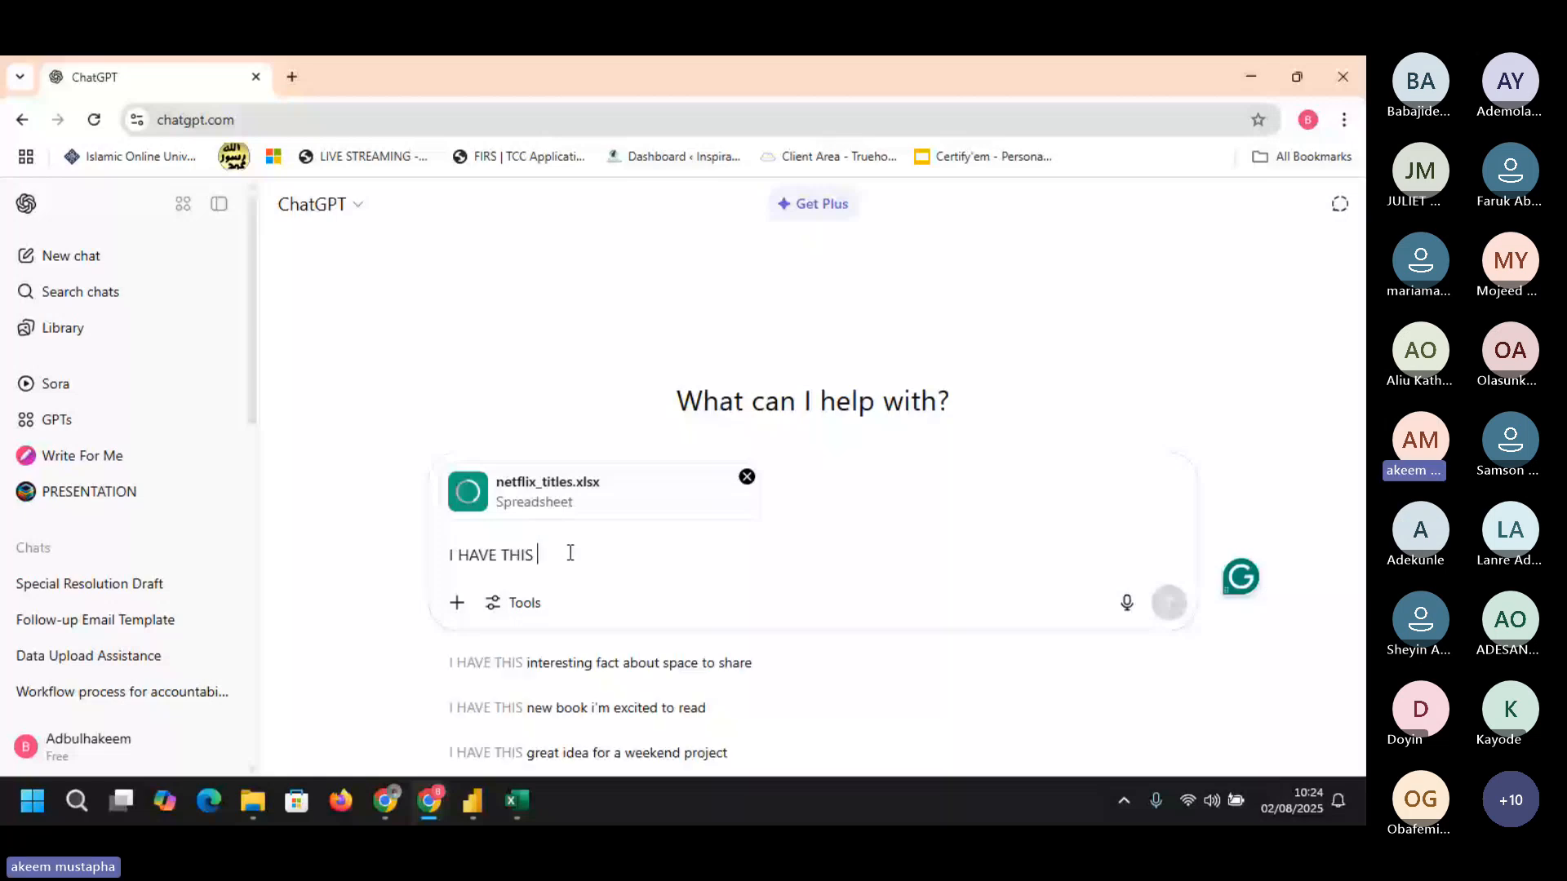
{"action": "type", "text": "WORKBOOK "}
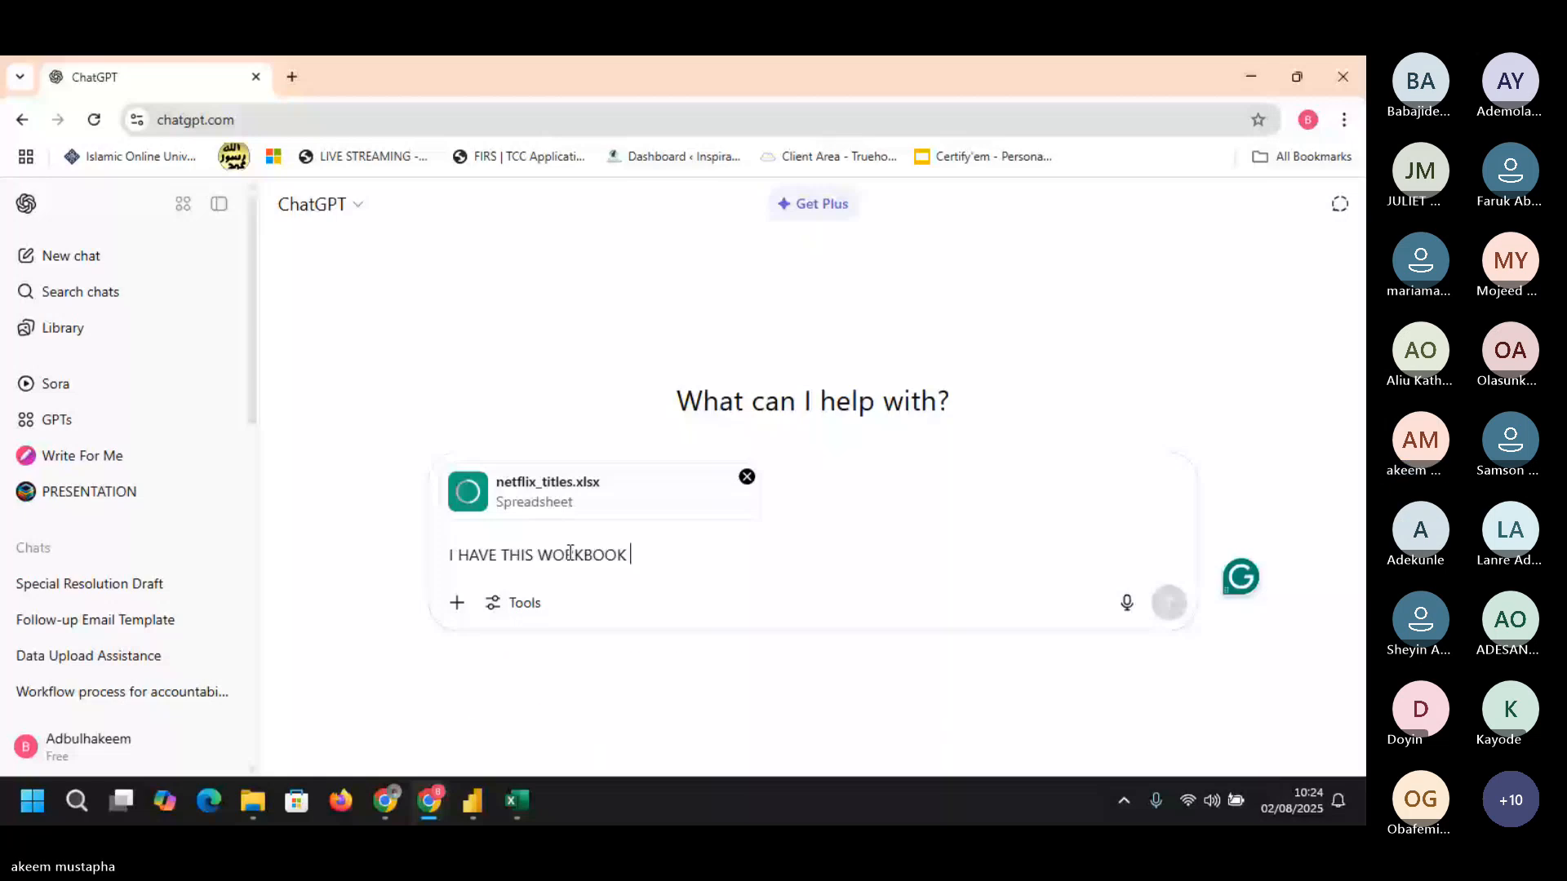
{"action": "type", "text": "FOR POWER "}
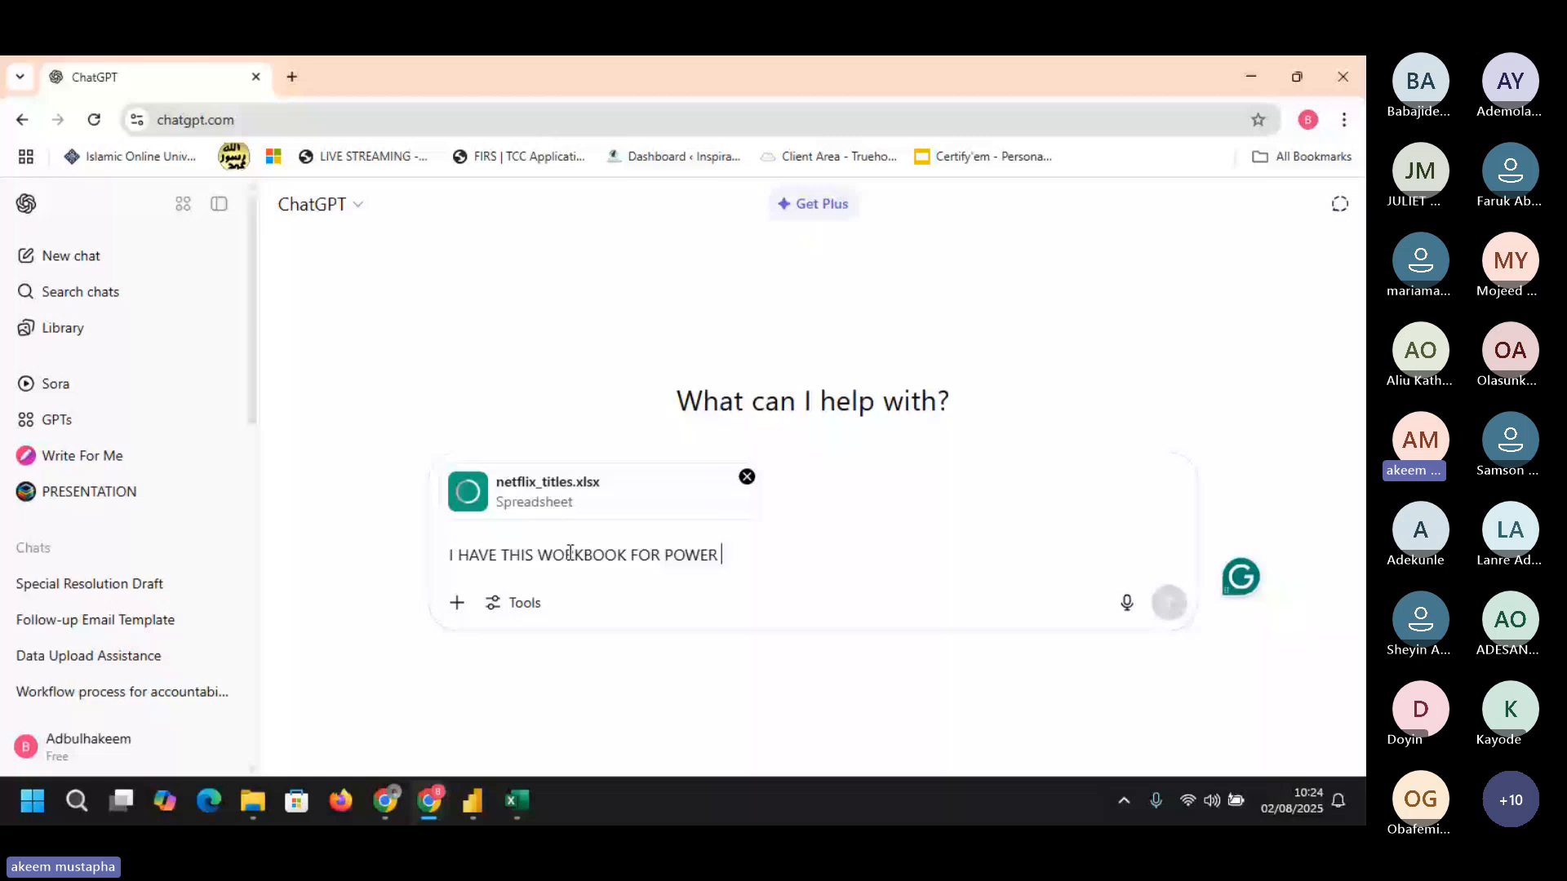
{"action": "type", "text": "BI "}
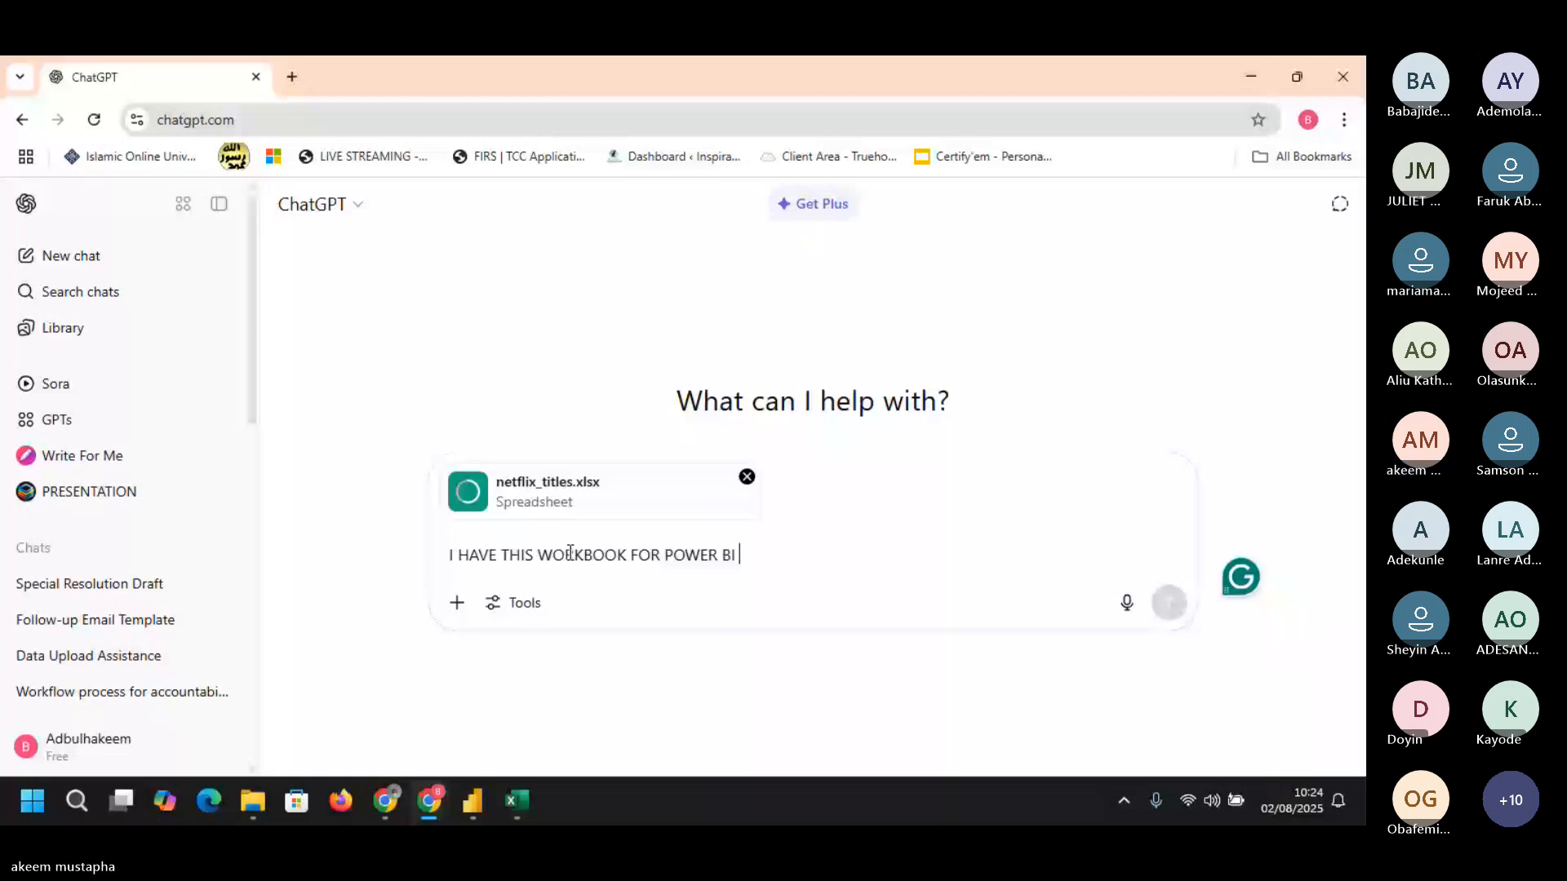
{"action": "type", "text": "ANALYSIS,"}
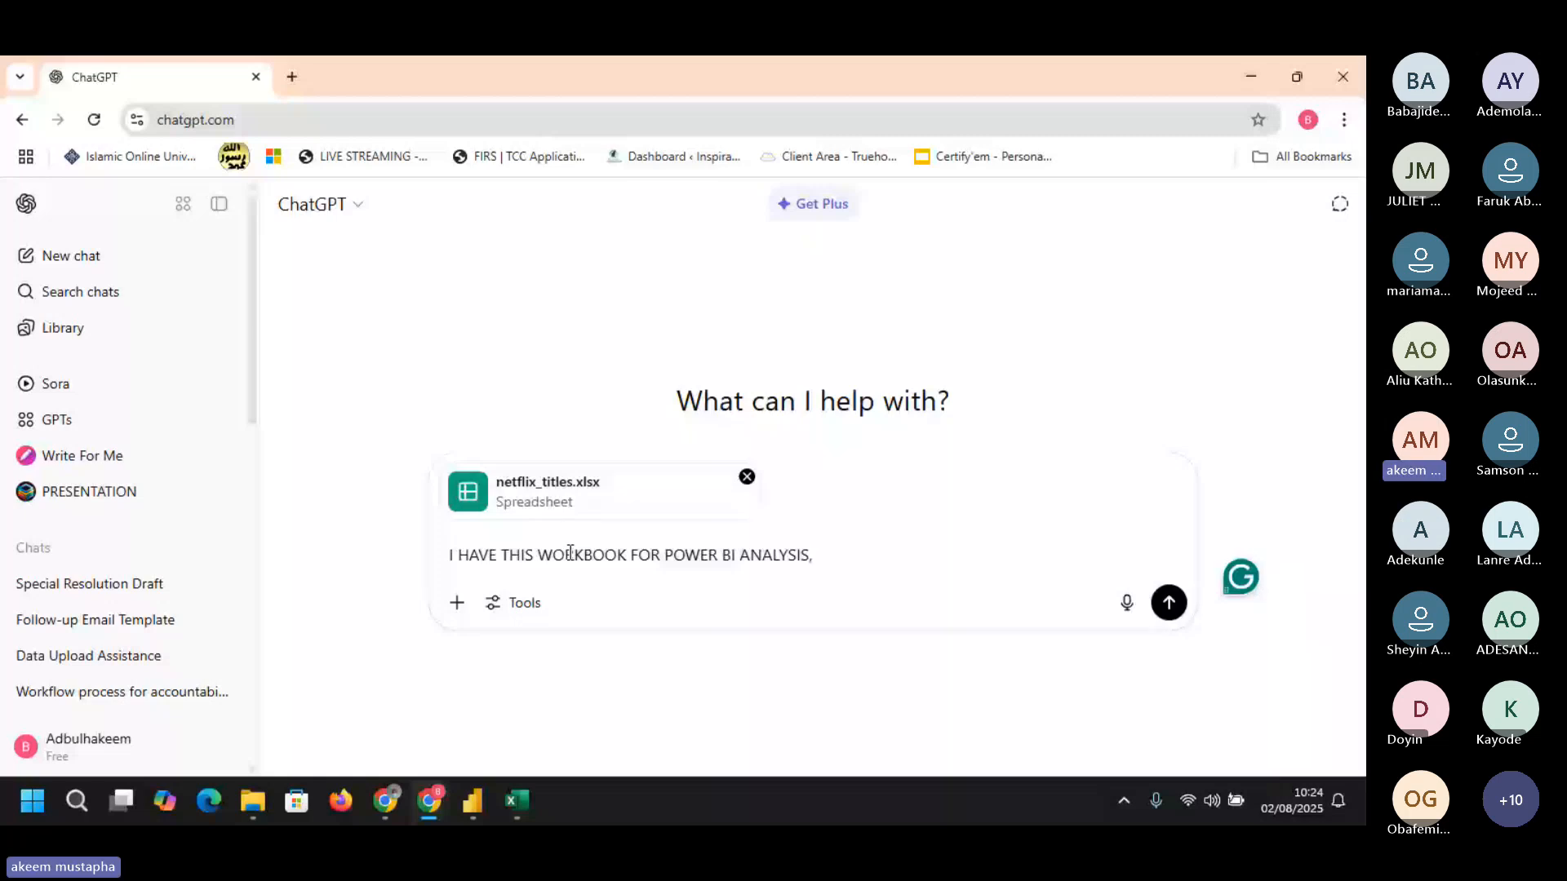
{"action": "type", "text": " HOW CAN I GO THROUG"}
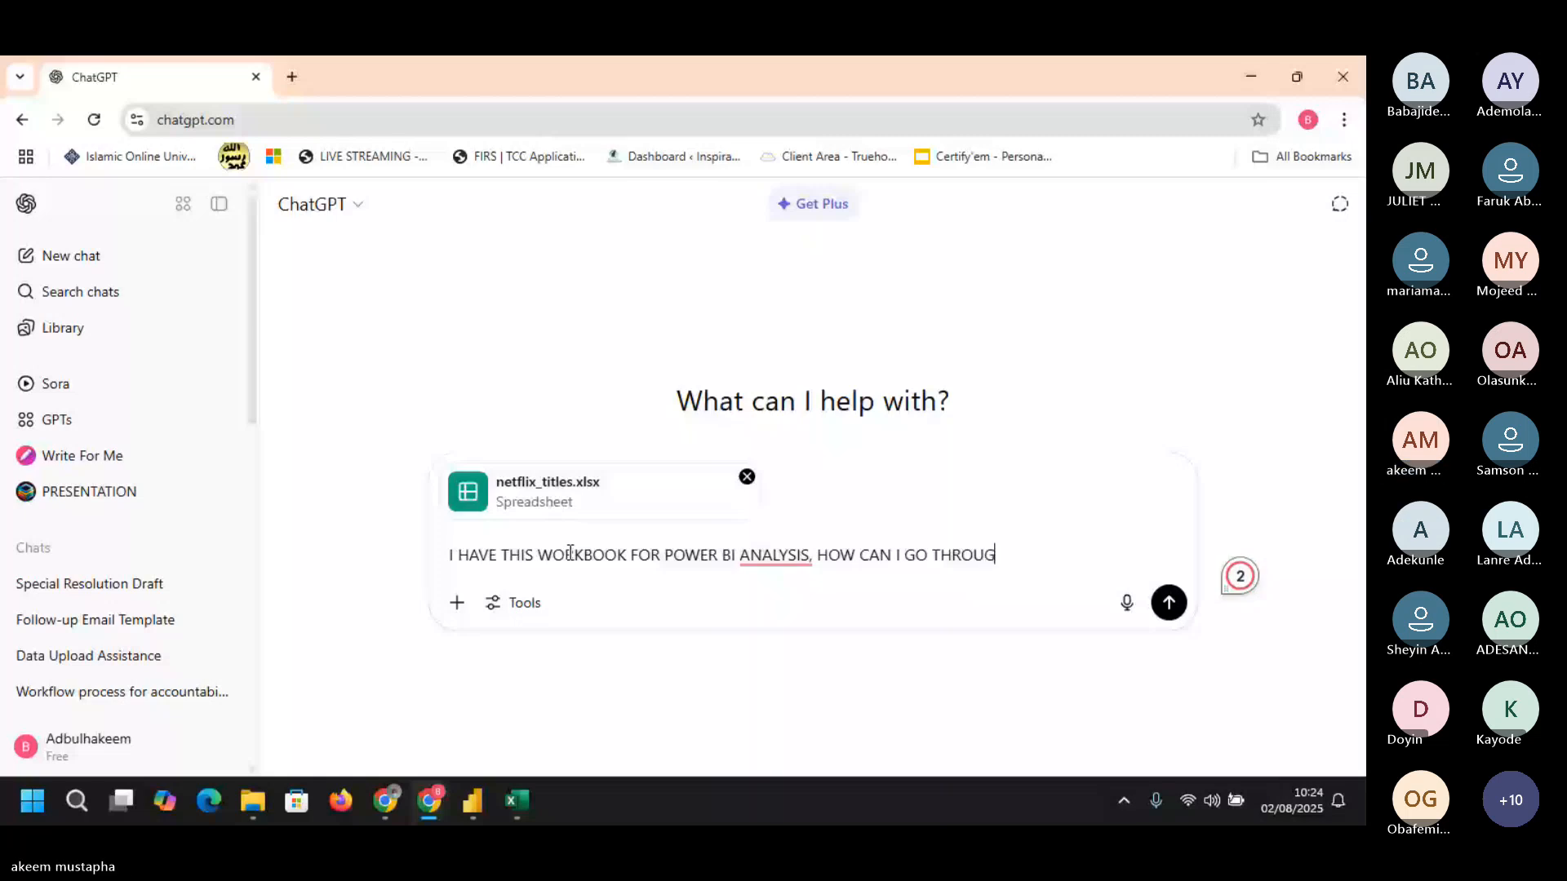
{"action": "type", "text": "H THE C"}
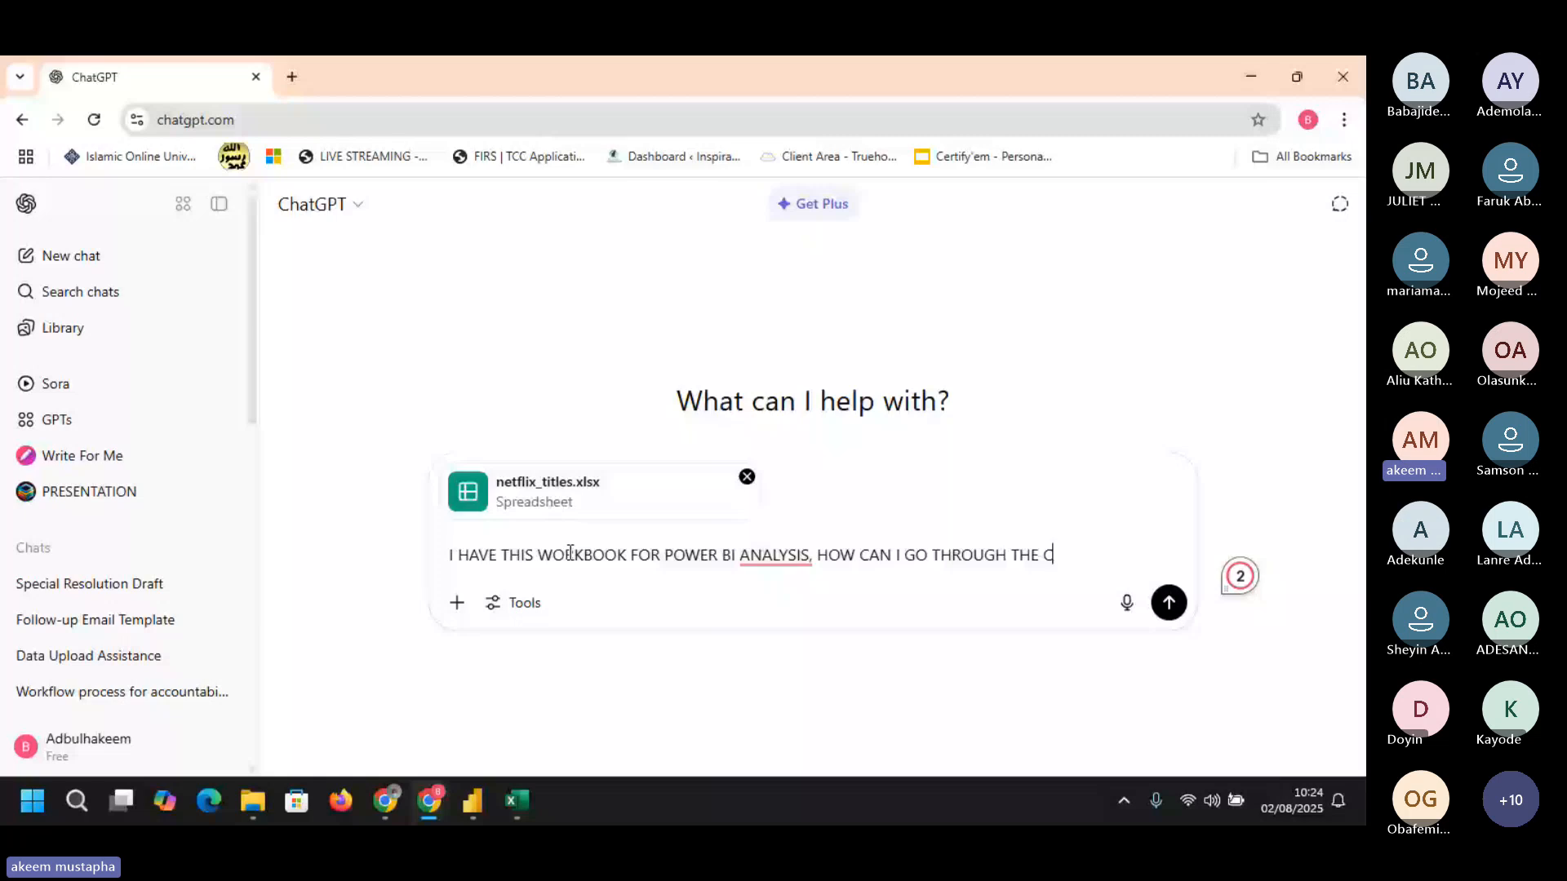
{"action": "key", "text": "BackSpace"}
{"action": "type", "text": "DATA CLEANING"}
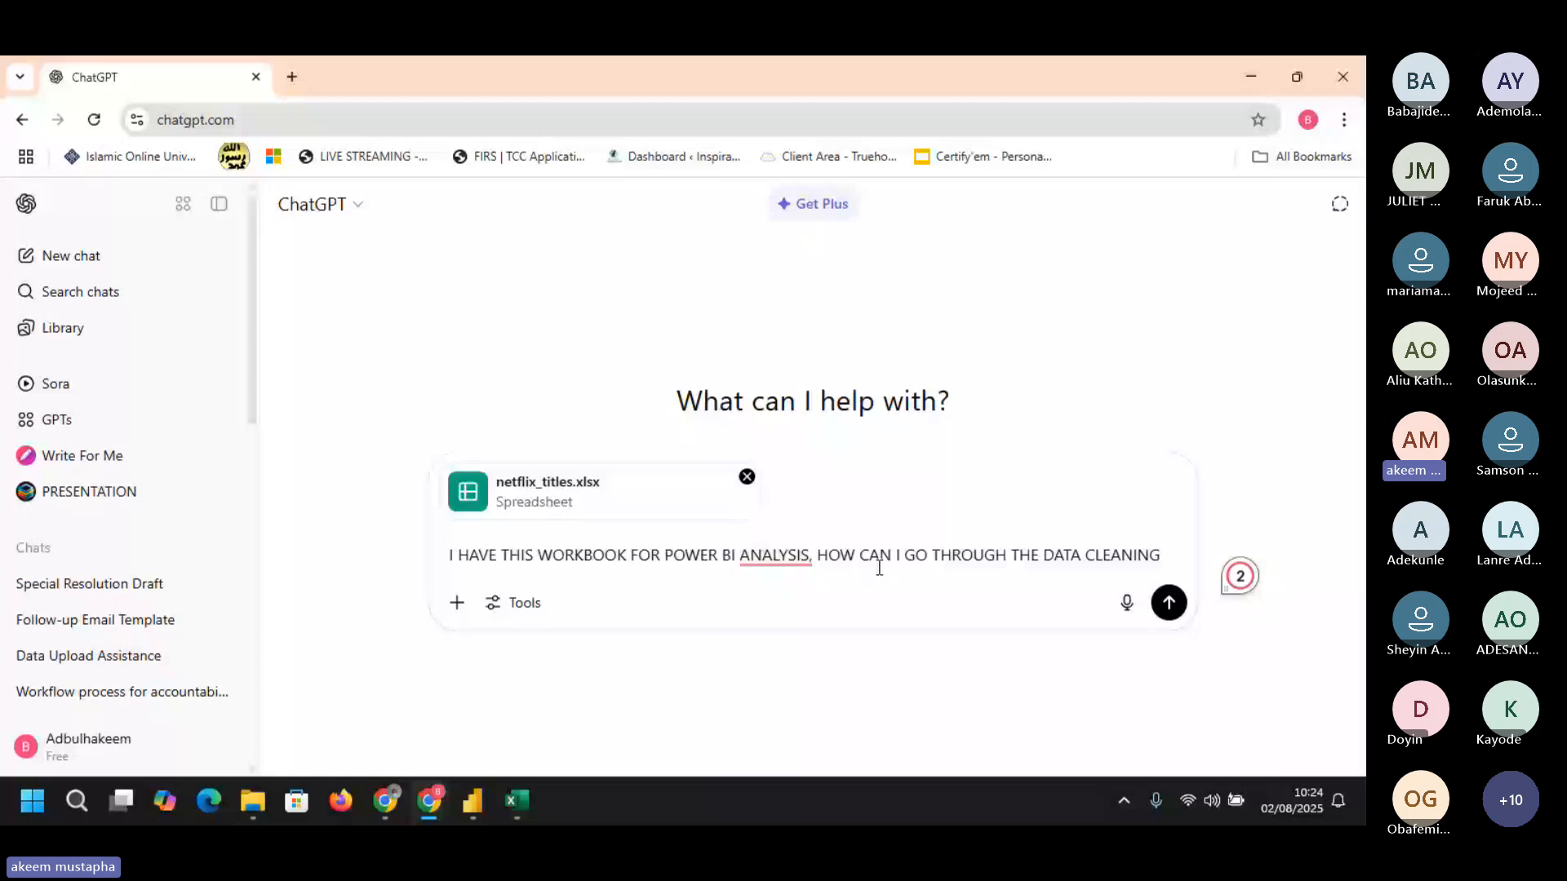
{"action": "left_click", "coordinate": [1168, 603]}
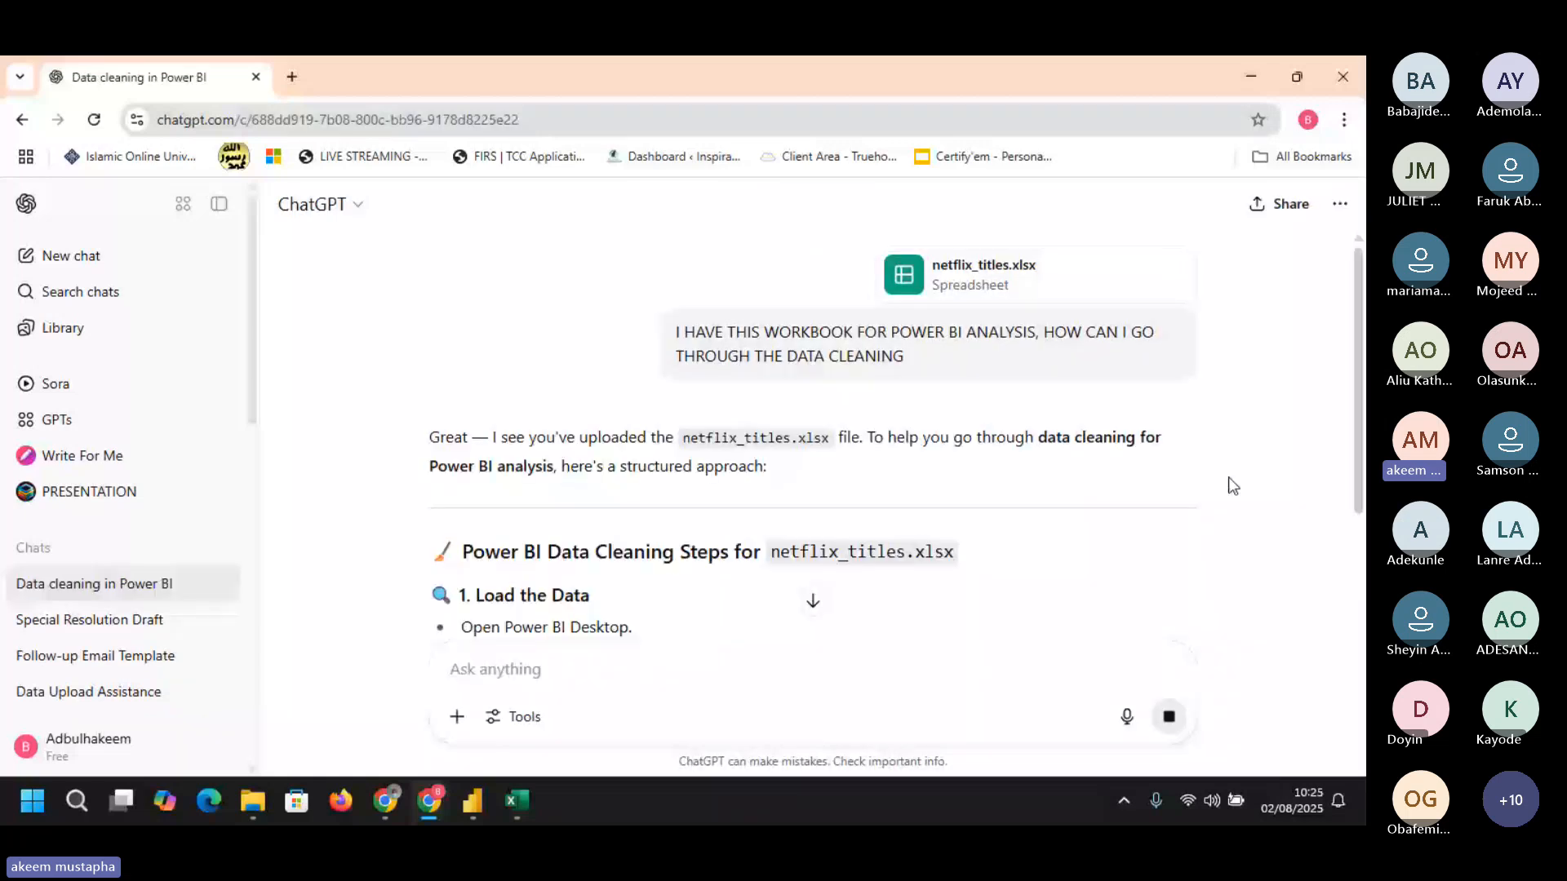
- Read through the Power BI data cleaning steps for netflix_titles.xlsx in the reply, from loading the data to the analysis tips
{"action": "scroll", "coordinate": [1232, 485], "scroll_direction": "down", "scroll_amount": 3}
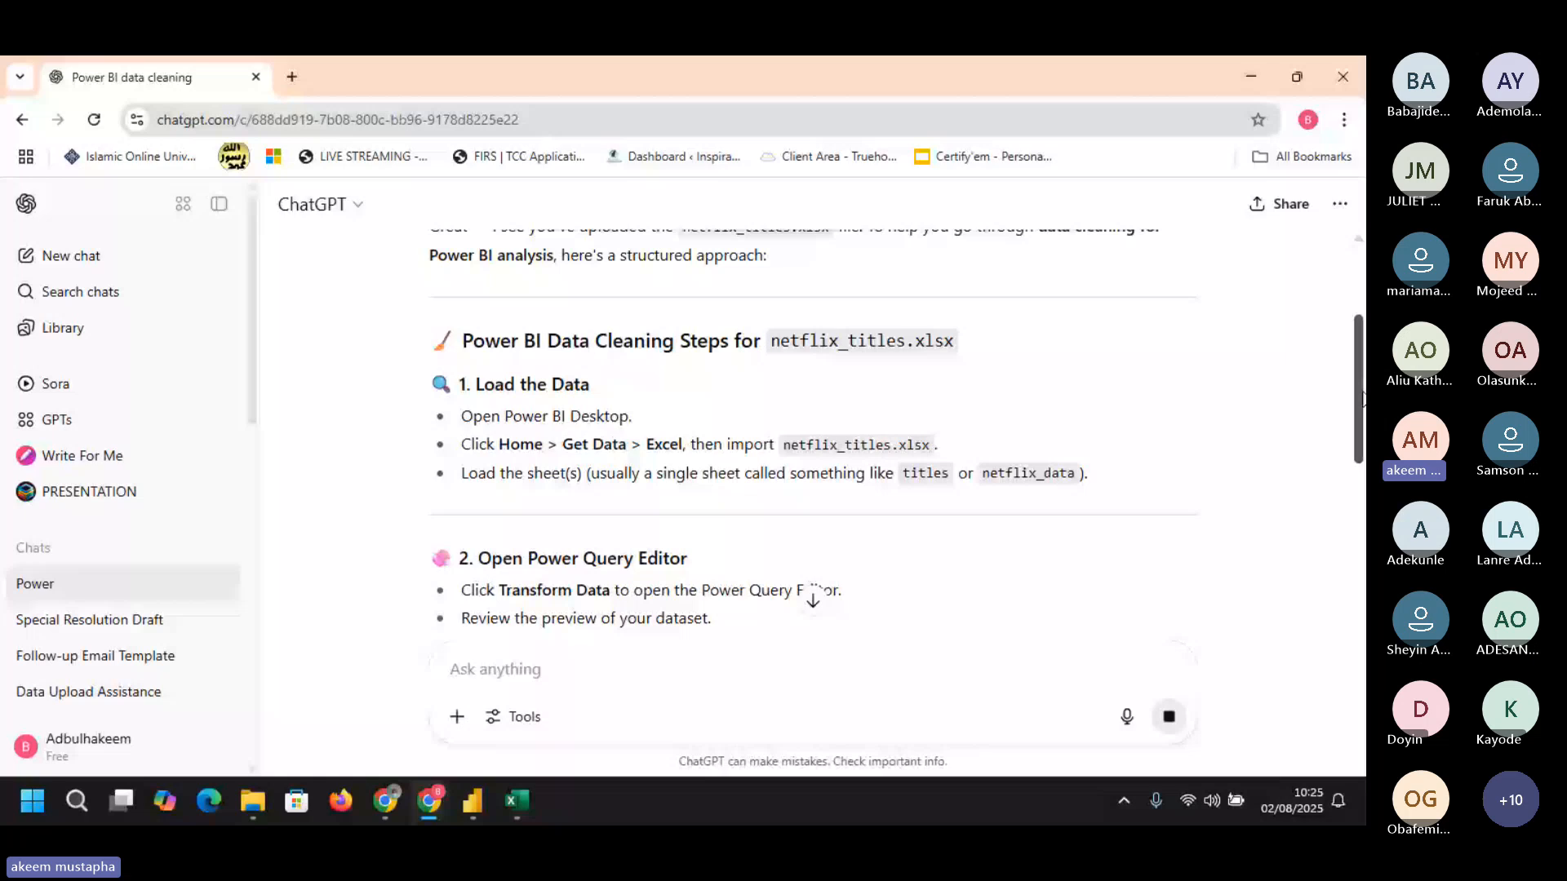
{"action": "scroll", "coordinate": [1361, 398], "scroll_direction": "down", "scroll_amount": 1}
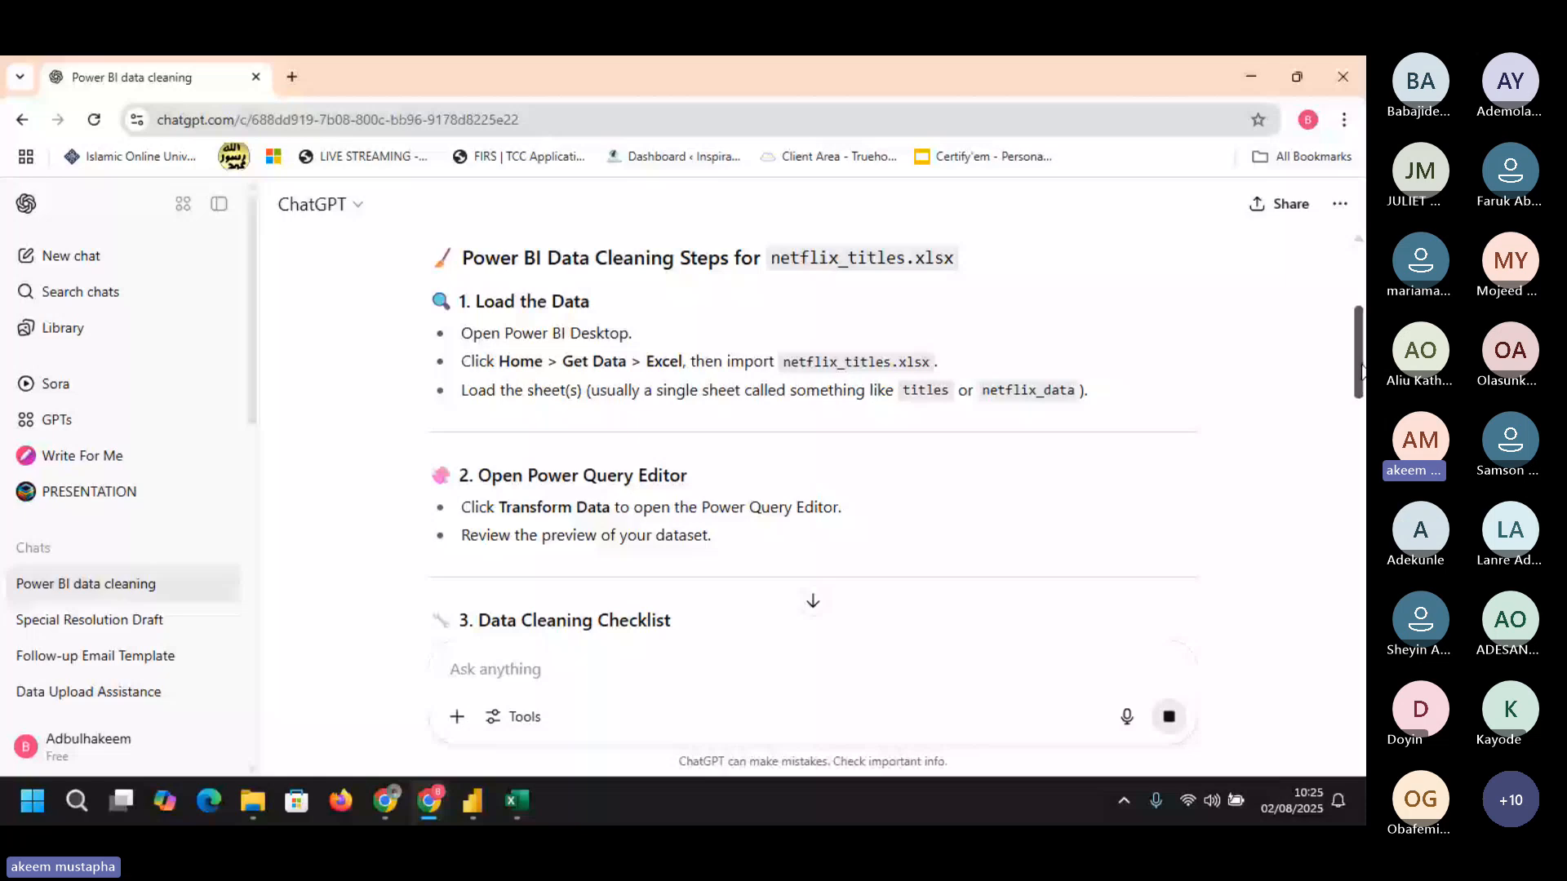
{"action": "left_click_drag", "start_coordinate": [1361, 369], "coordinate": [1361, 410]}
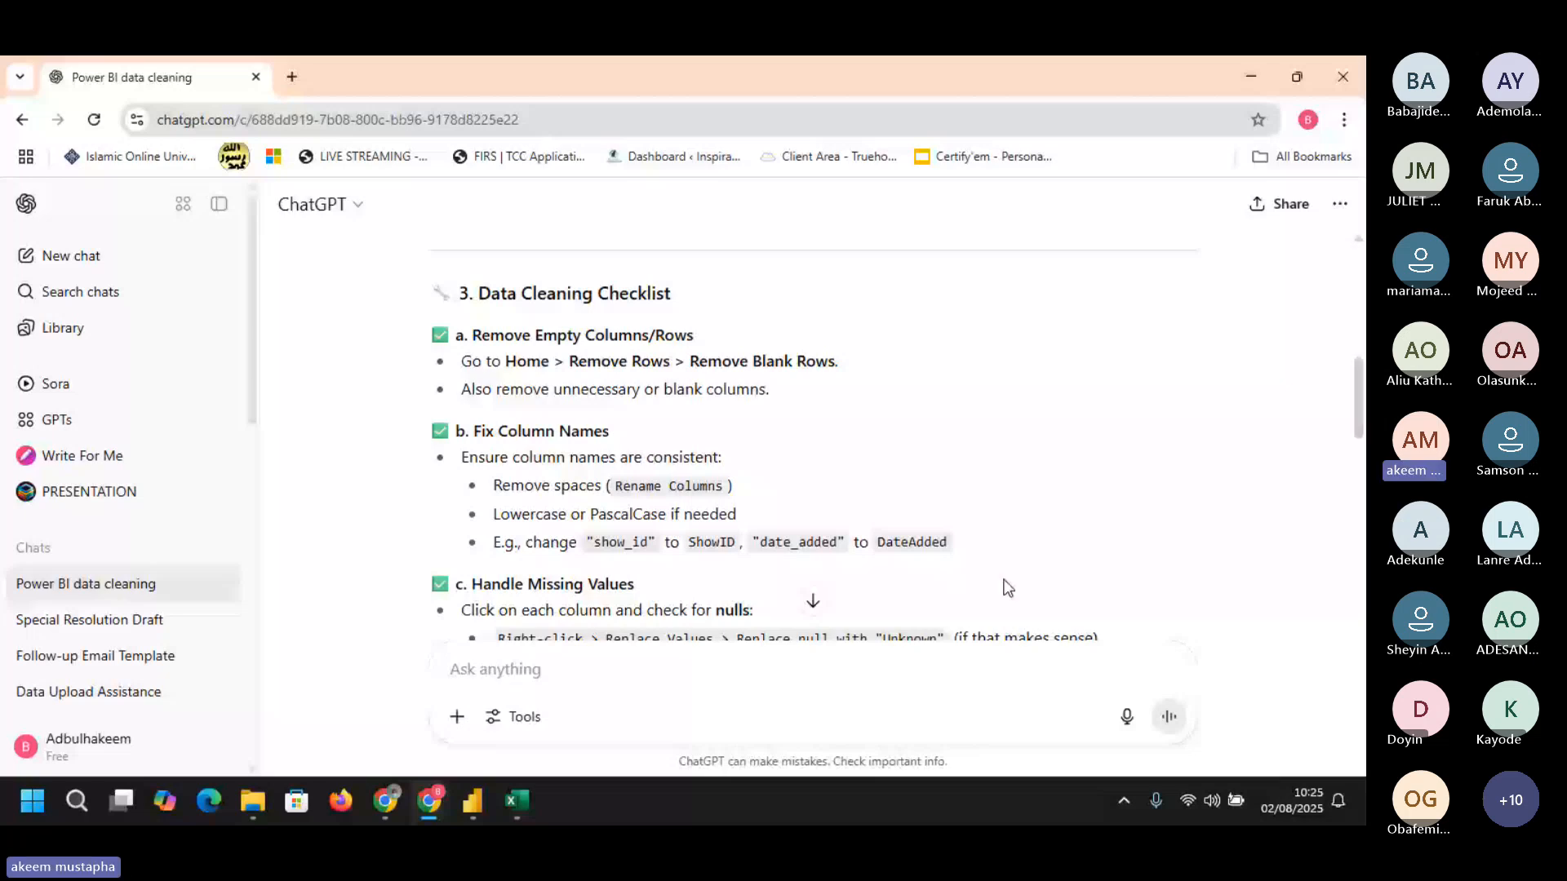
{"action": "scroll", "coordinate": [1358, 404], "scroll_direction": "down", "scroll_amount": 1}
{"action": "left_click_drag", "start_coordinate": [1359, 404], "coordinate": [1360, 510]}
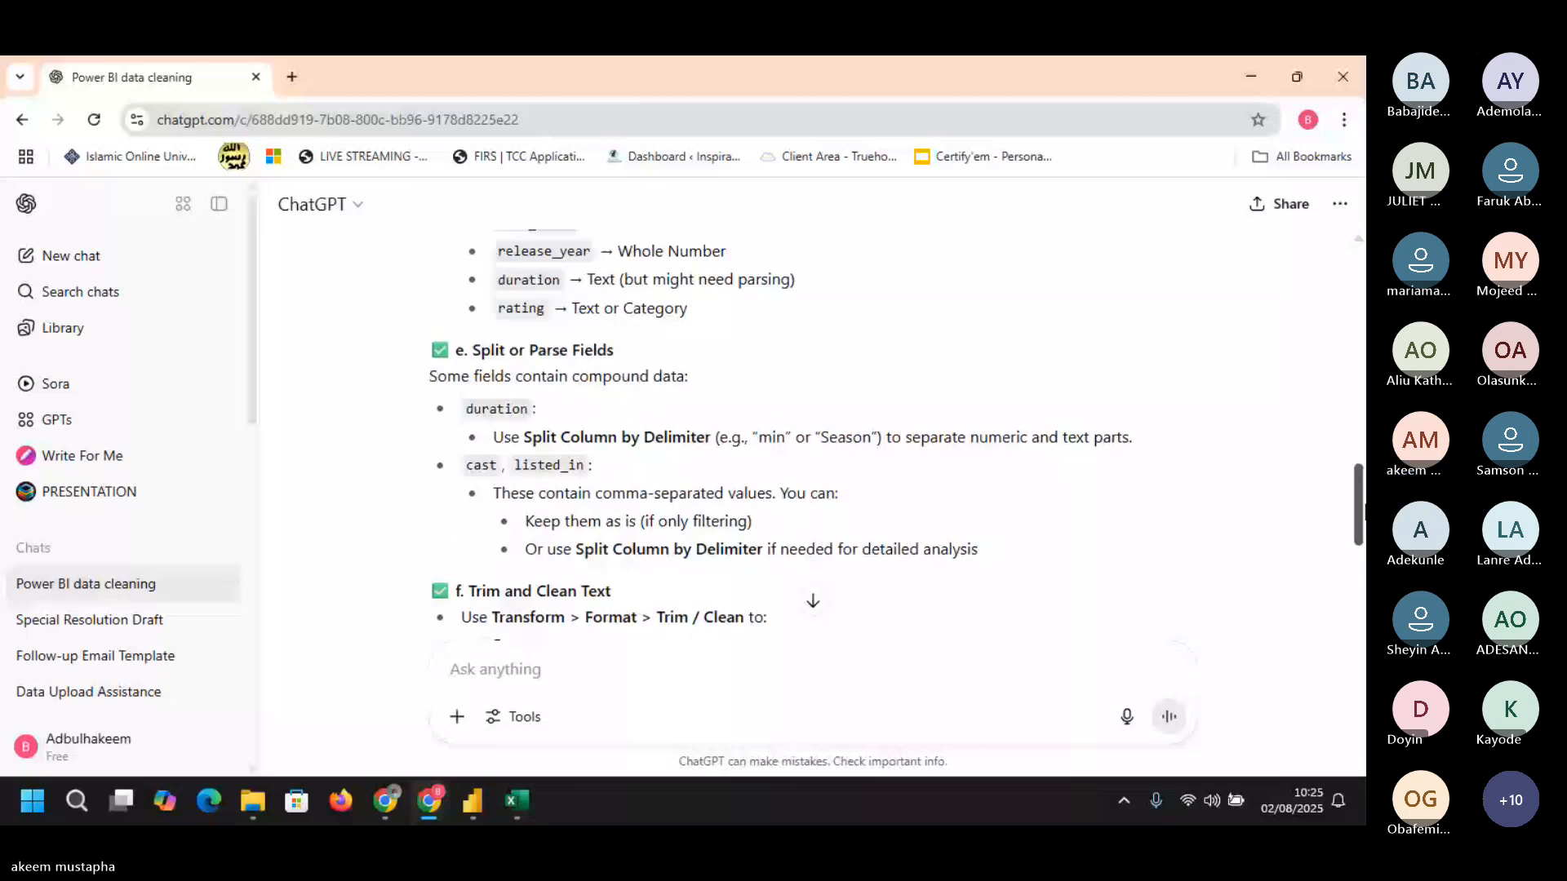
{"action": "left_click_drag", "start_coordinate": [1361, 510], "coordinate": [1356, 333]}
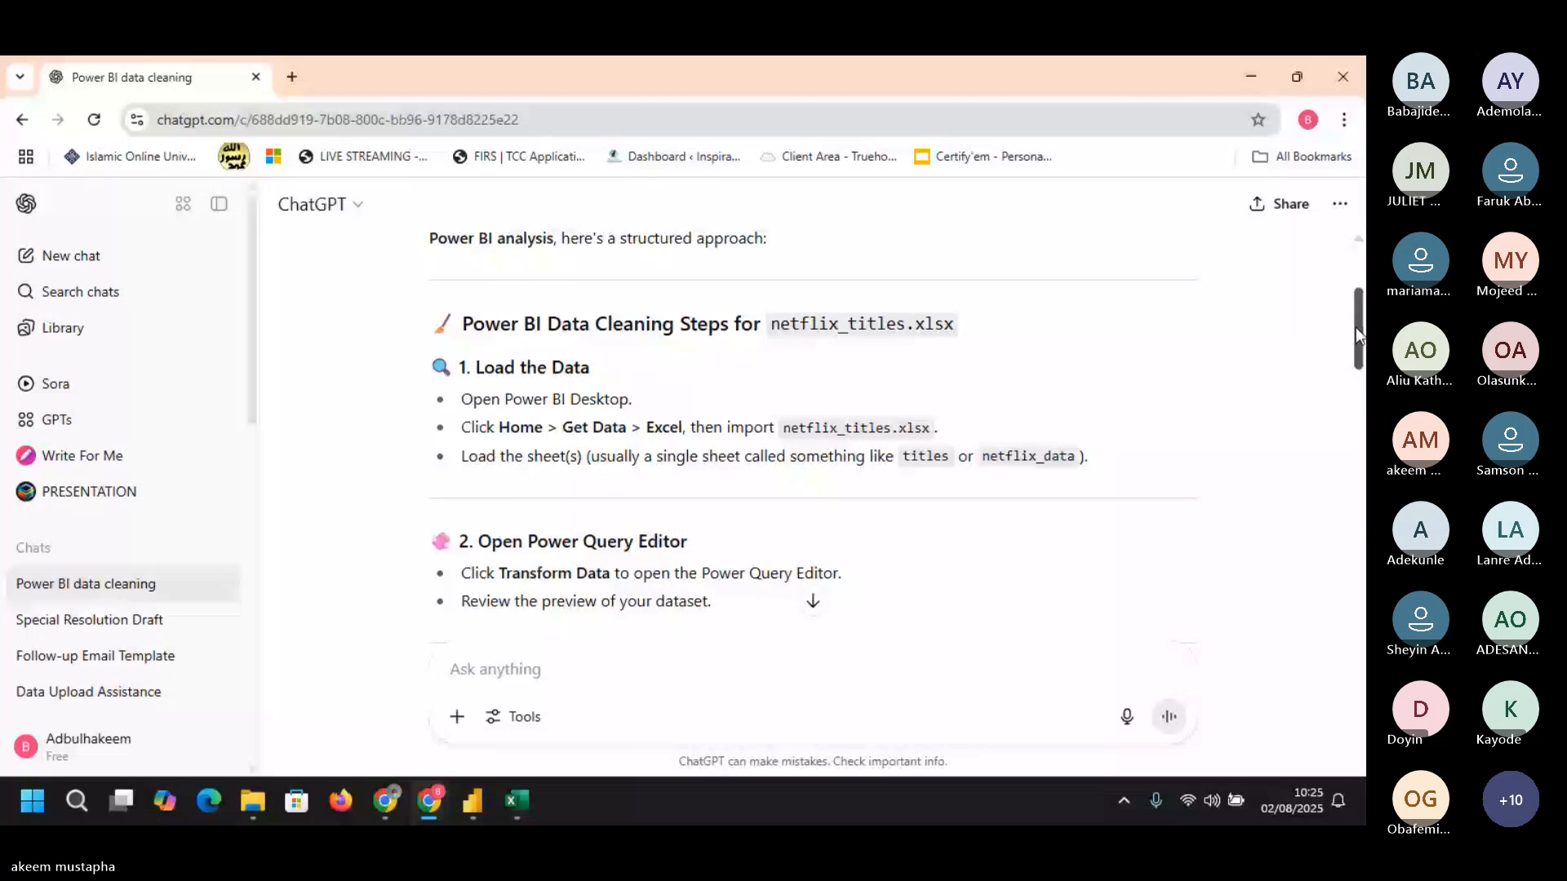
{"action": "left_click_drag", "start_coordinate": [1355, 326], "coordinate": [1355, 315]}
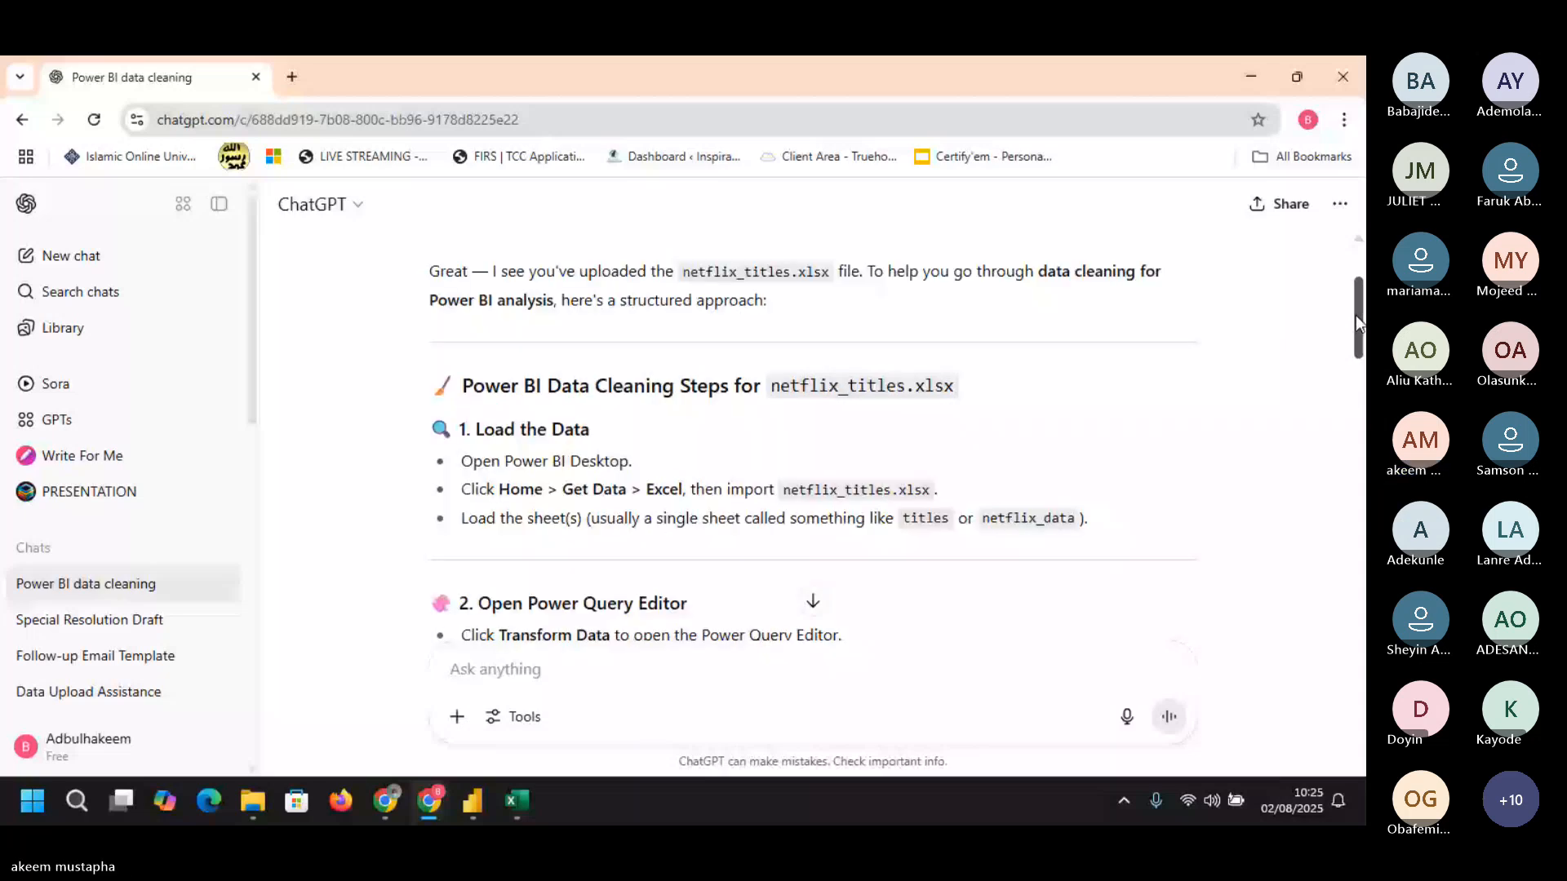
{"action": "left_click_drag", "start_coordinate": [1355, 315], "coordinate": [1354, 302]}
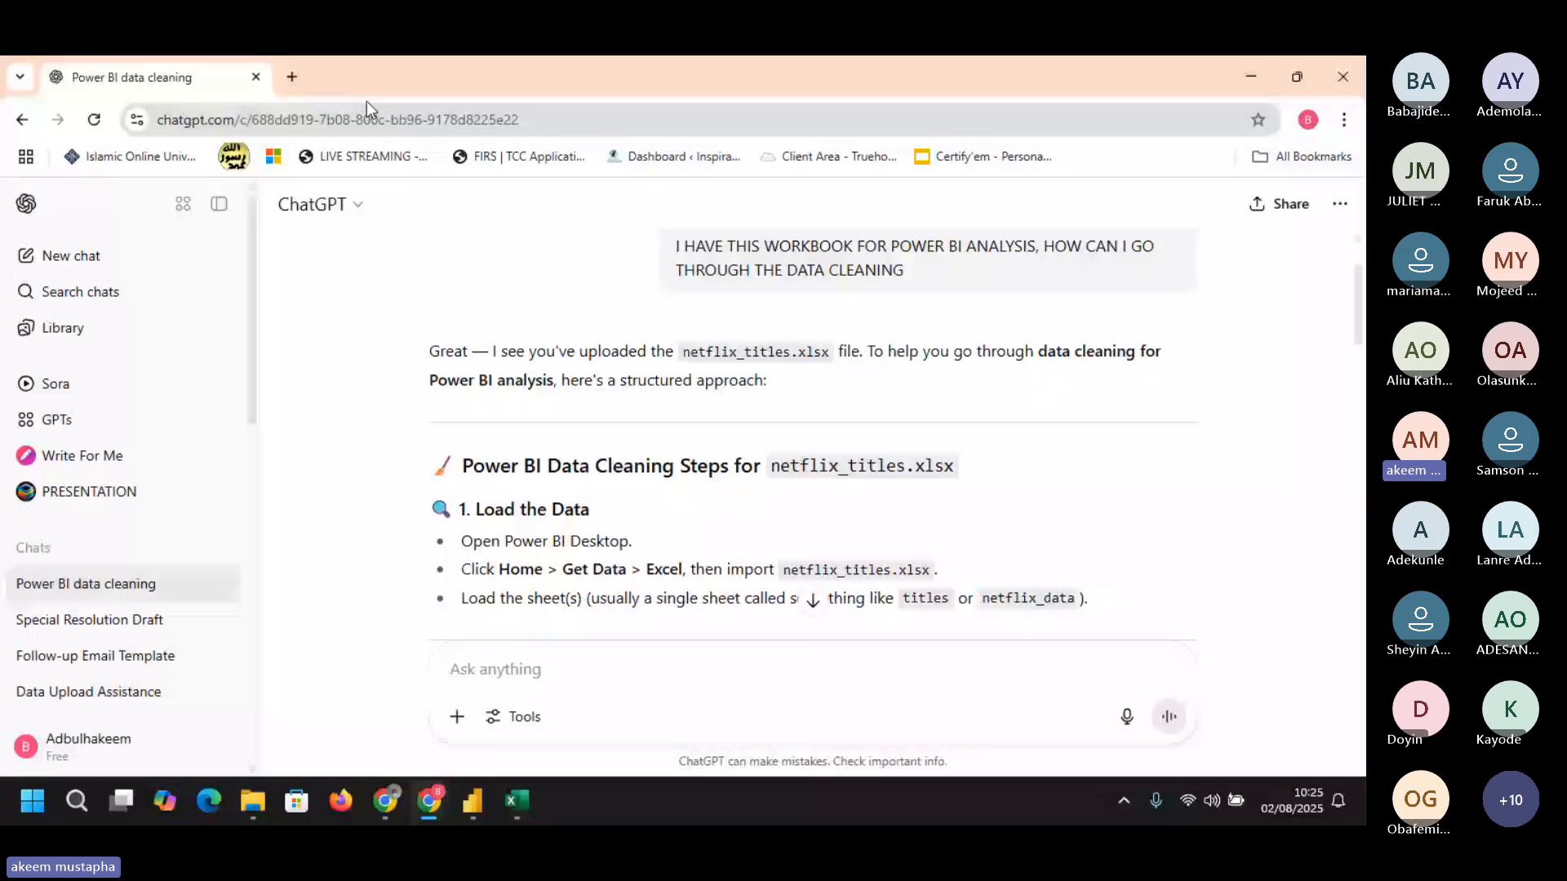
{"action": "left_click_drag", "start_coordinate": [1358, 304], "coordinate": [1363, 593]}
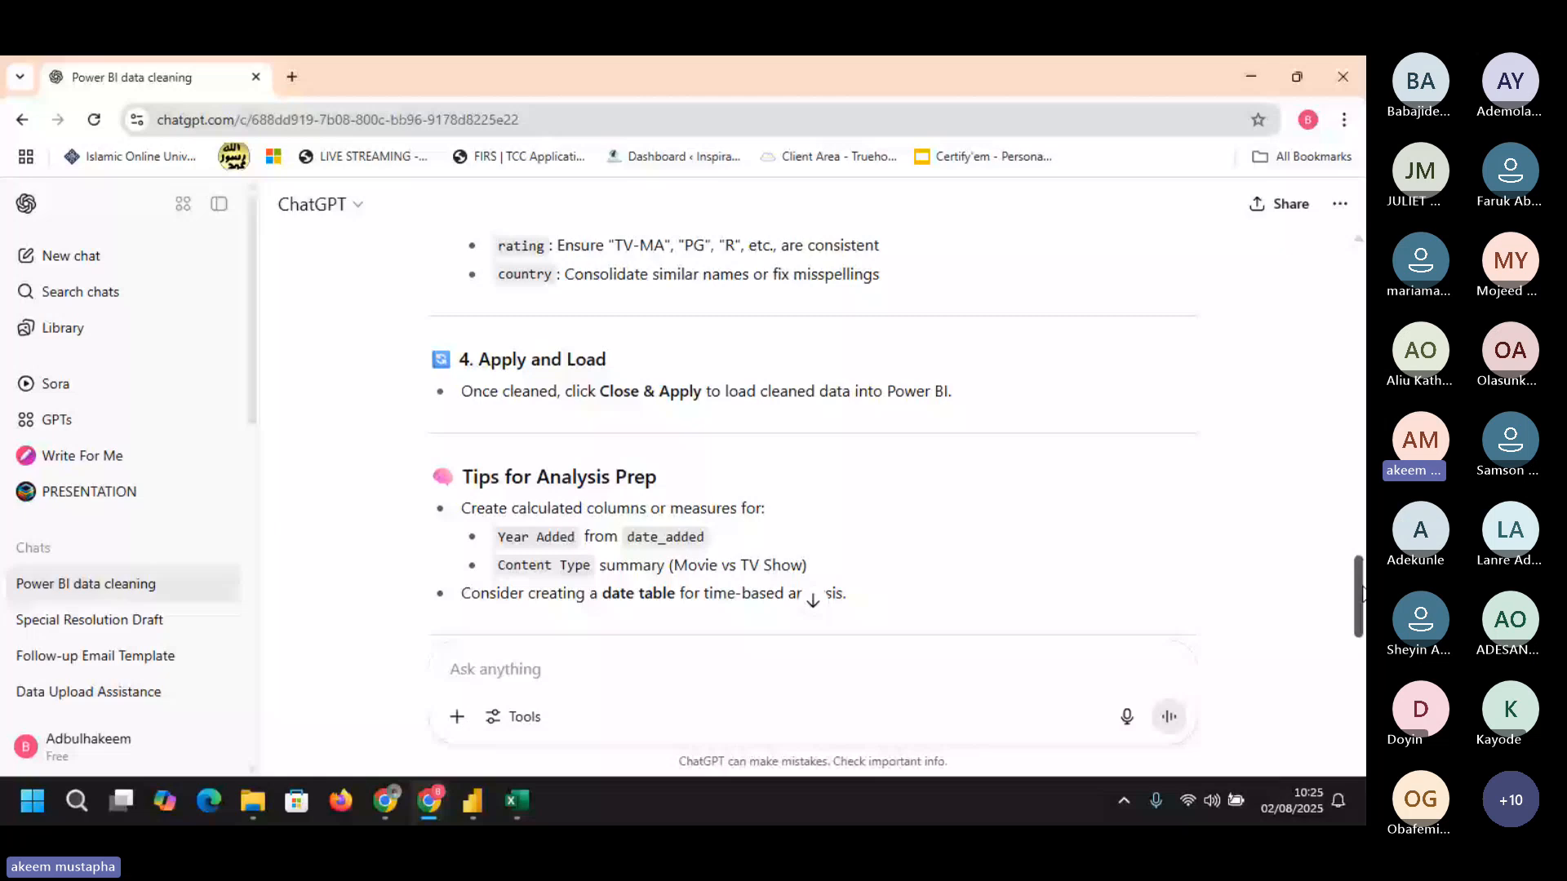
- Re-read the data cleaning checklist in the reply, from removing empty columns and rows to standardizing values
{"action": "left_click_drag", "start_coordinate": [1361, 593], "coordinate": [1353, 512]}
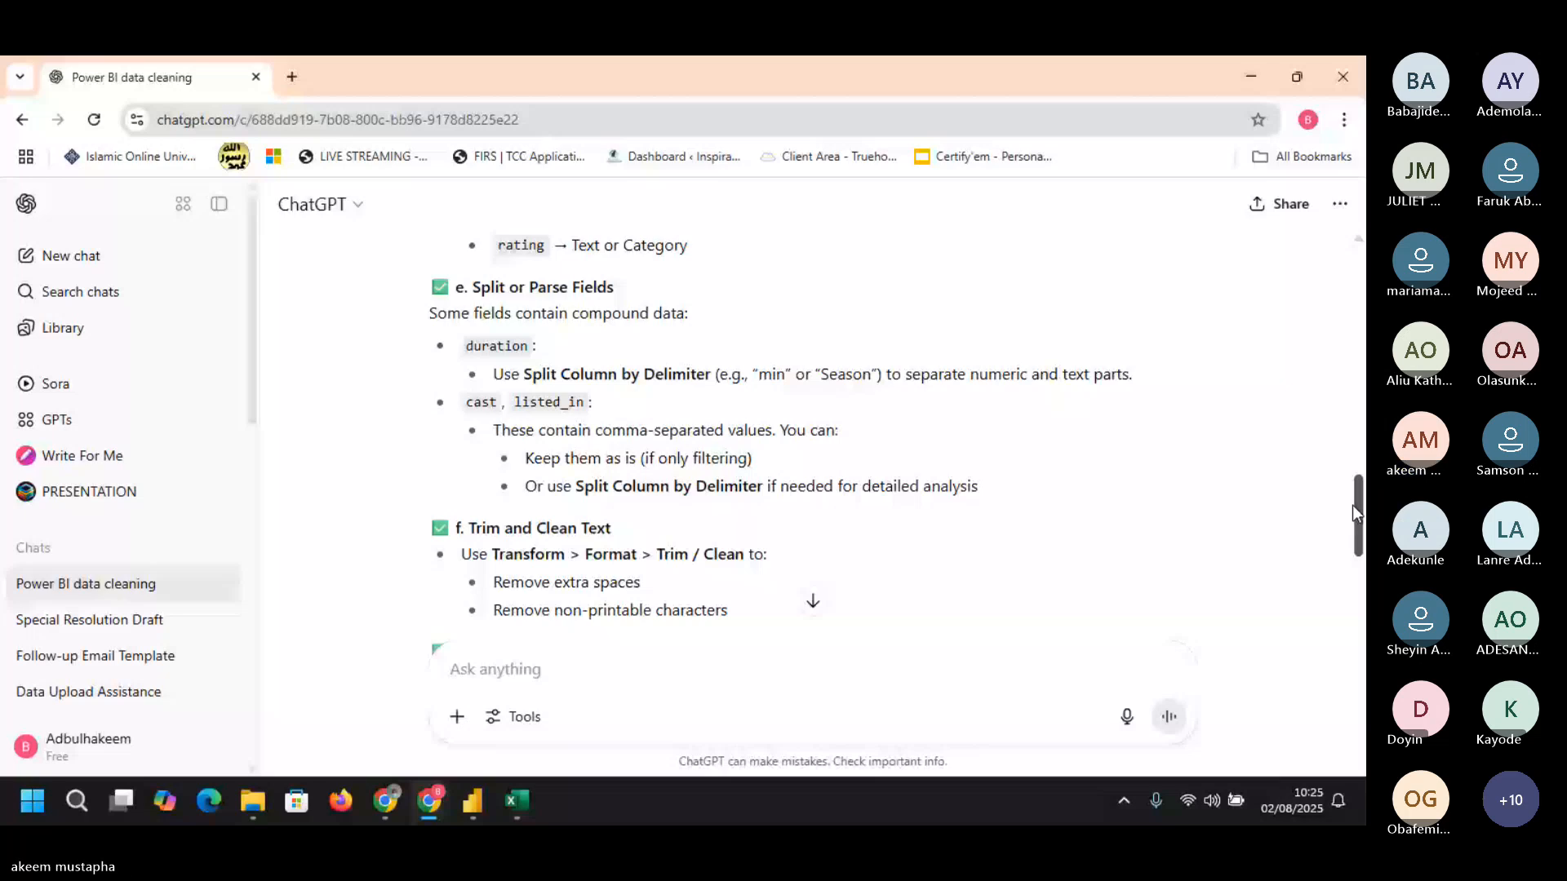
{"action": "scroll", "coordinate": [1355, 510], "scroll_direction": "up", "scroll_amount": 8}
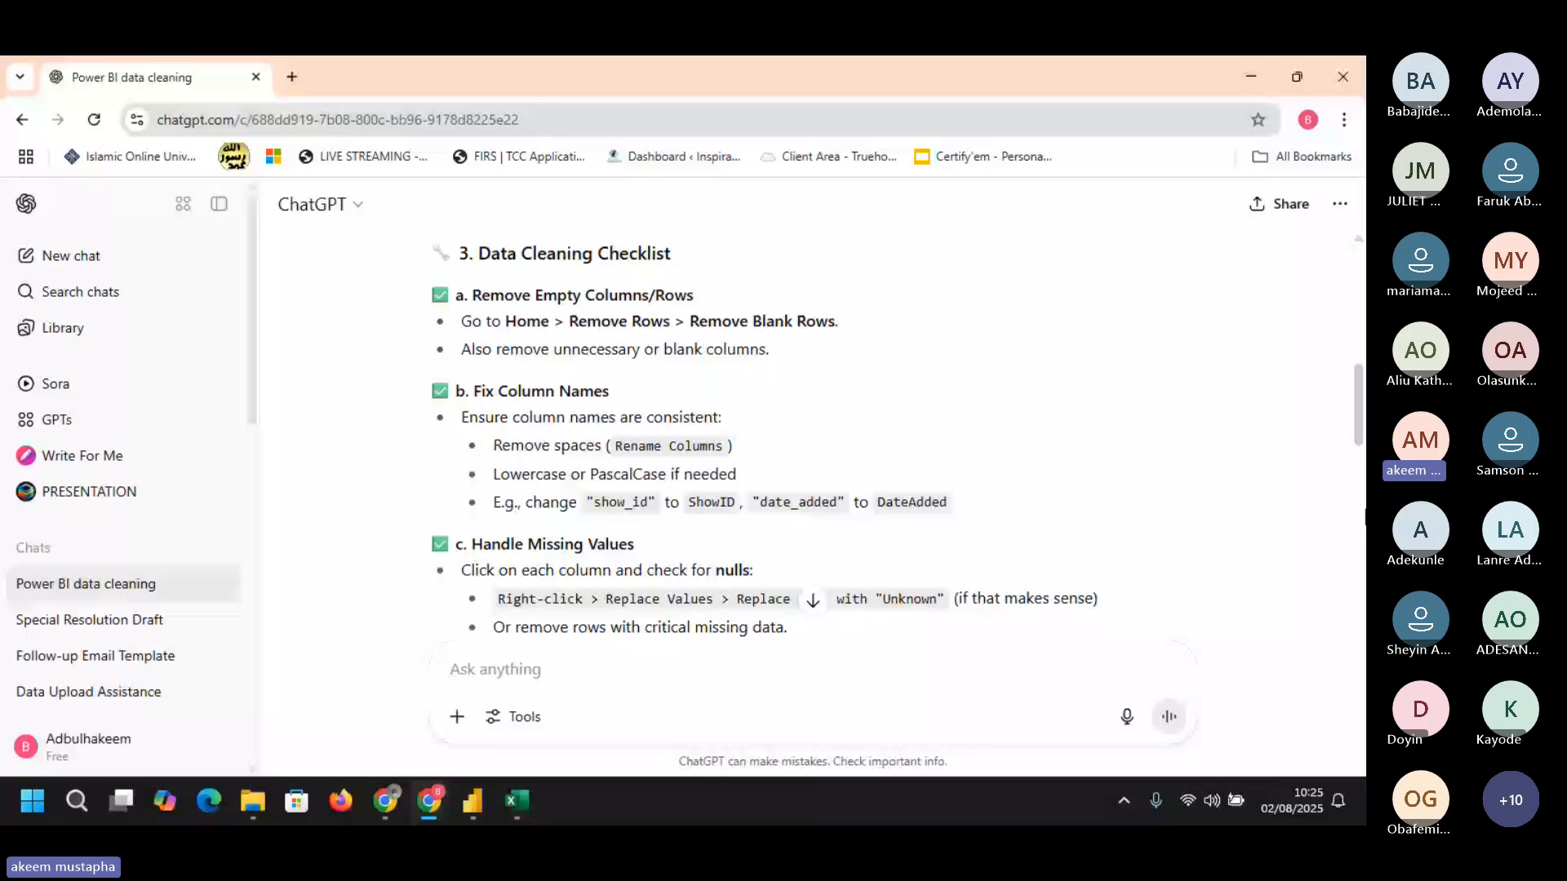
{"action": "scroll", "coordinate": [1361, 430], "scroll_direction": "down", "scroll_amount": 1}
{"action": "left_click_drag", "start_coordinate": [1360, 430], "coordinate": [1361, 467]}
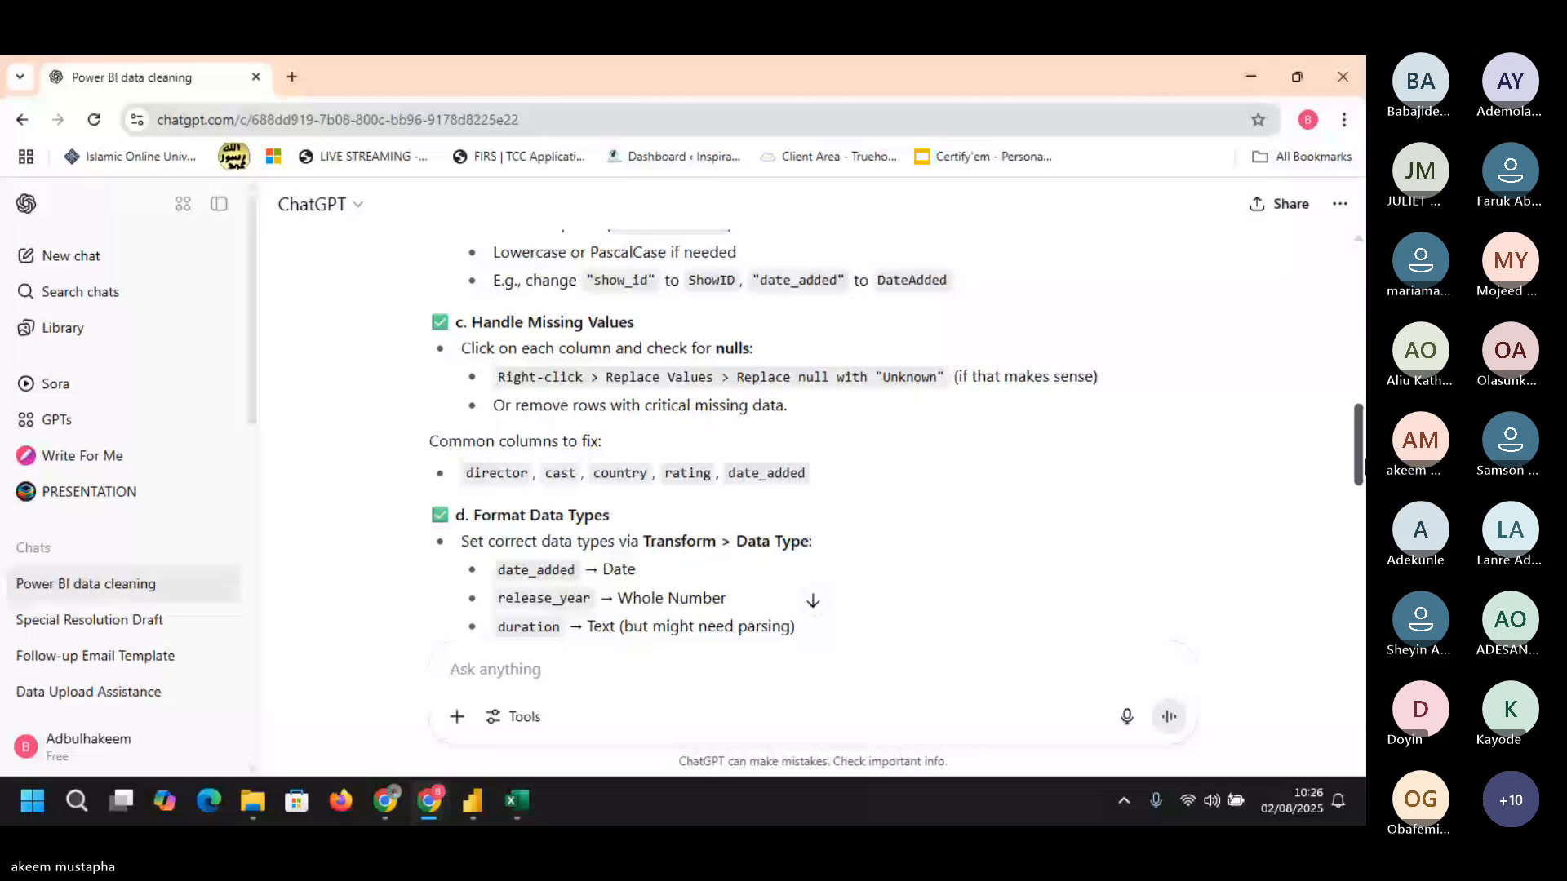
{"action": "scroll", "coordinate": [483, 669], "scroll_direction": "down", "scroll_amount": 8}
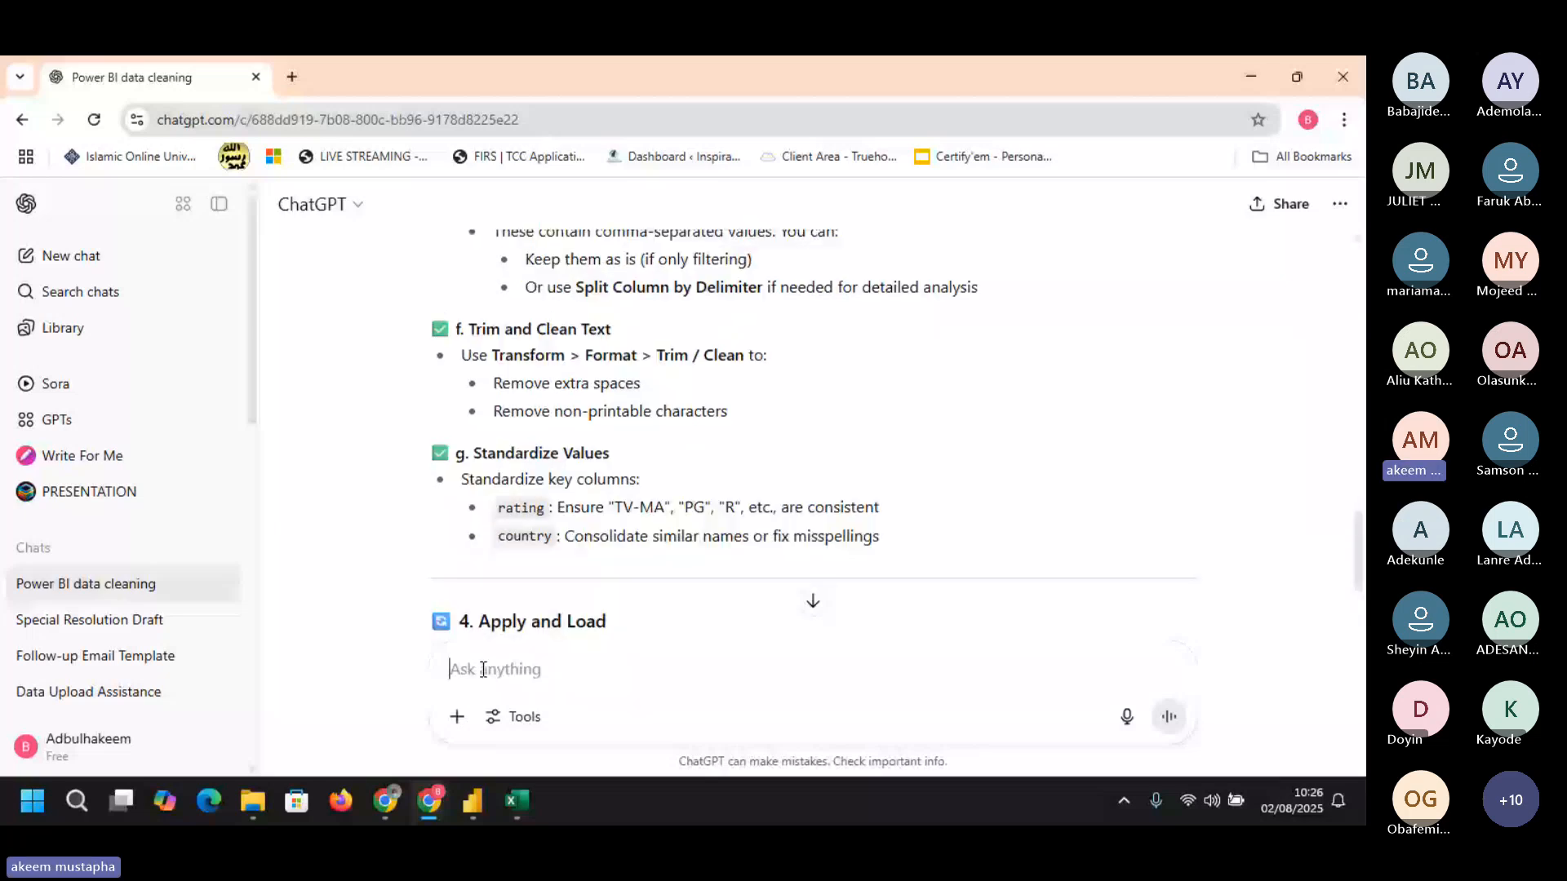
- Send the follow-up prompt "LET US START WITH NETFLIX TITLE PAGE"
{"action": "type", "text": "LET US DO TH"}
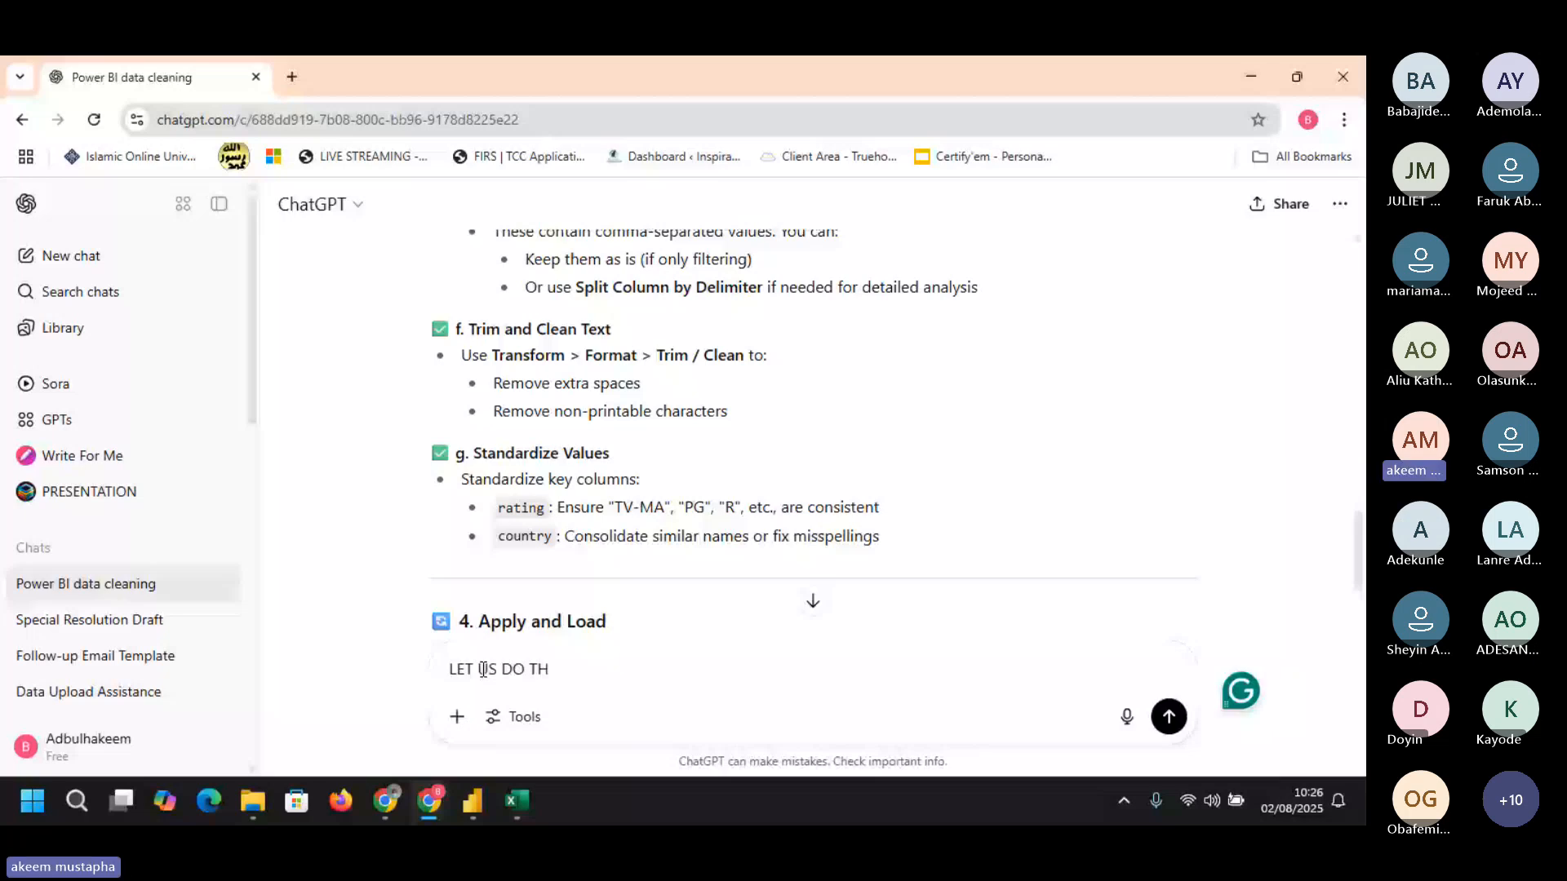
{"action": "key", "text": "BackSpace"}
{"action": "key", "text": "BackSpace"}
{"action": "key", "text": "BackSpace"}
{"action": "key", "text": "BackSpace"}
{"action": "key", "text": "BackSpace"}
{"action": "type", "text": "START WITH"}
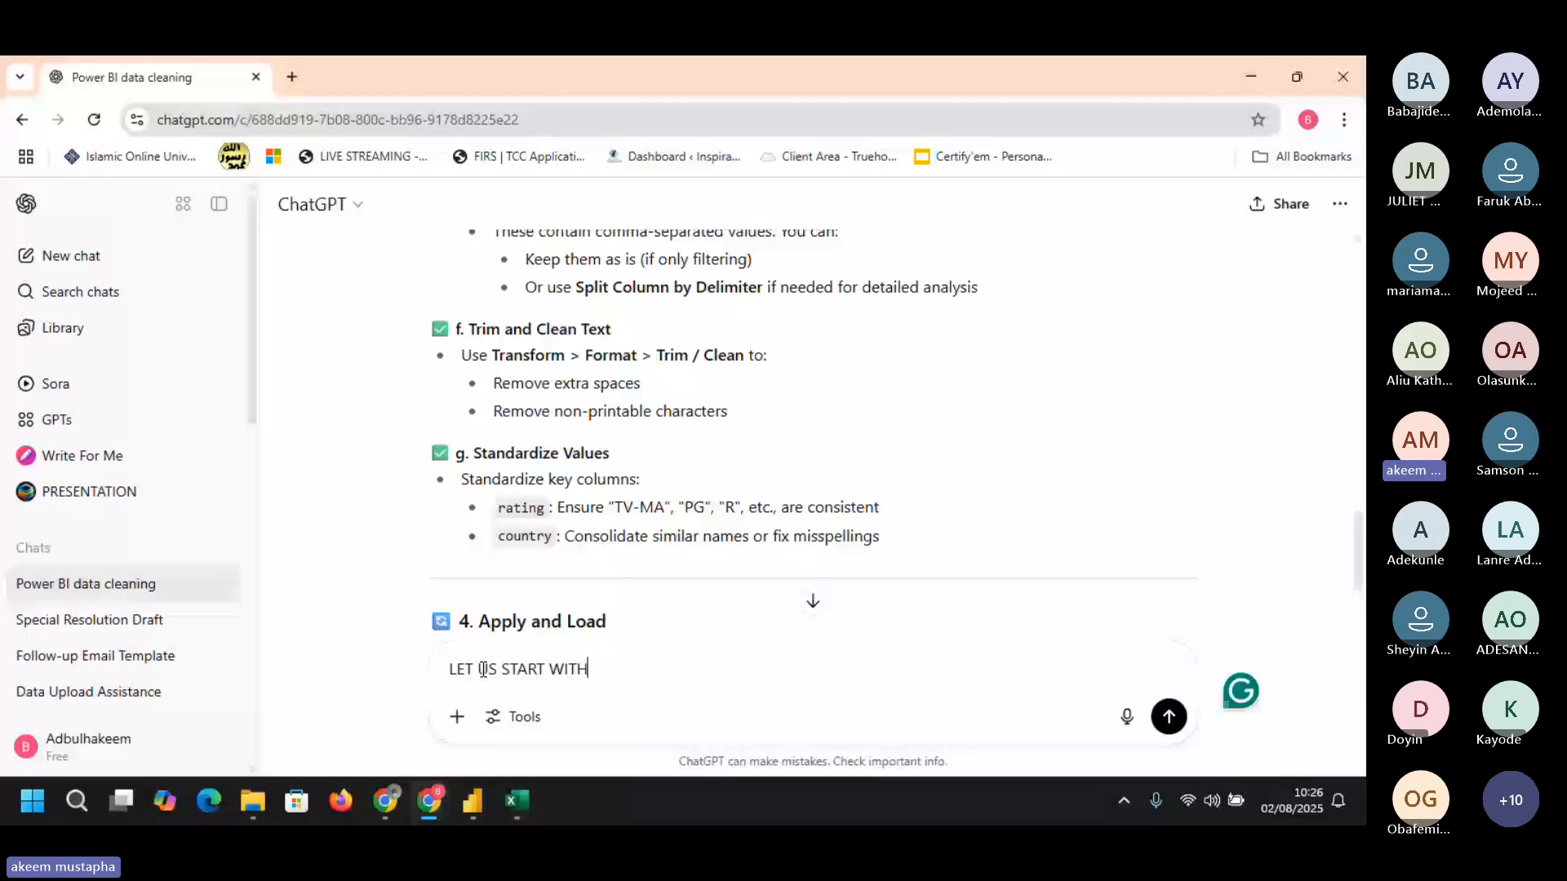
{"action": "type", "text": "NETFLIX TITLE P"}
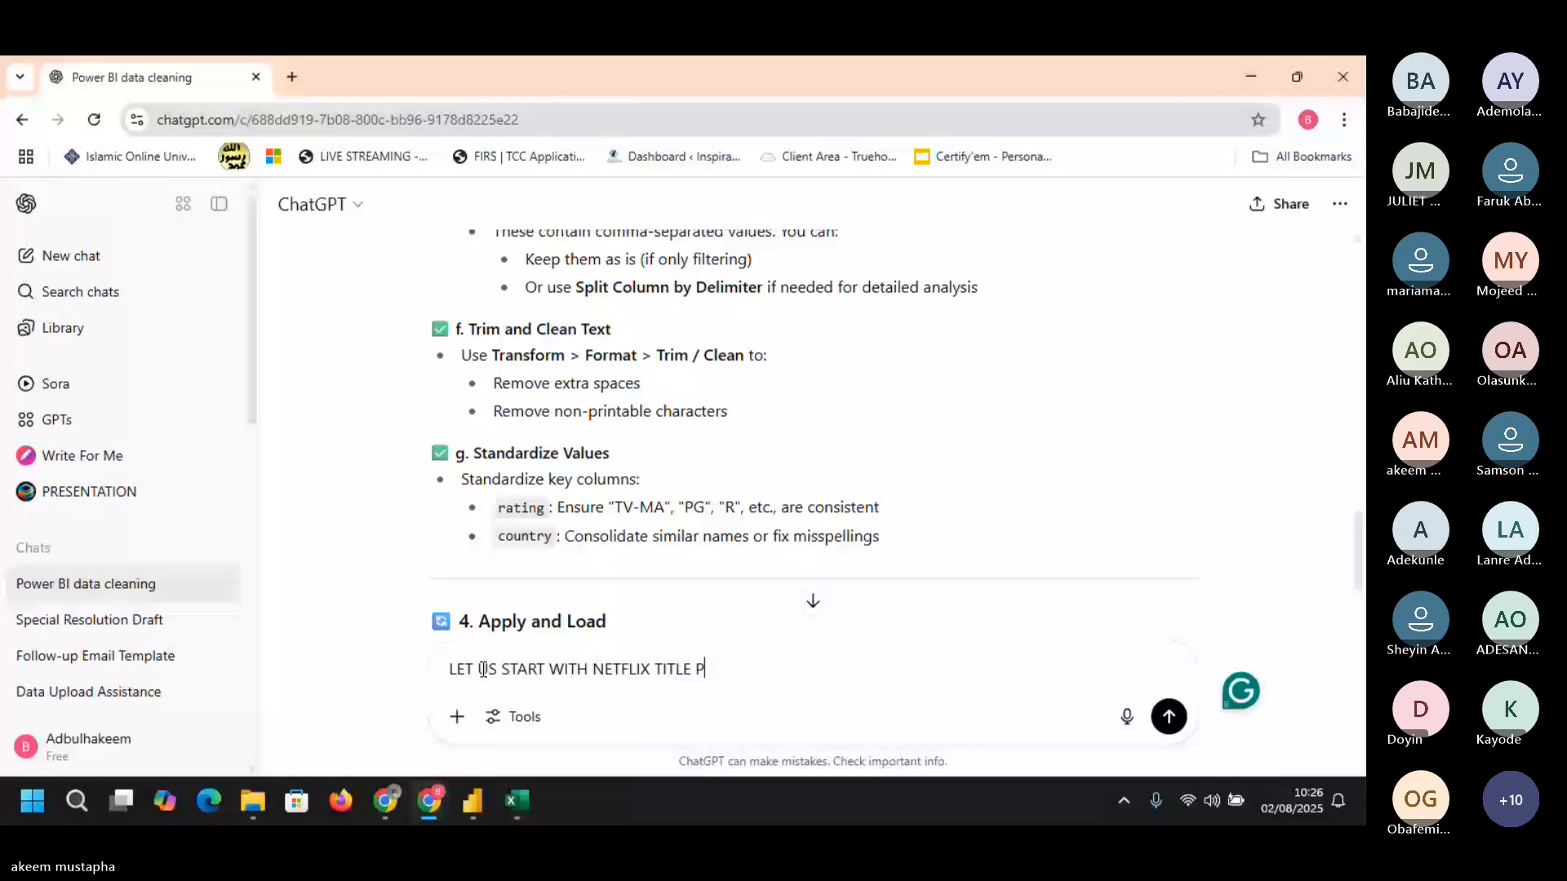
{"action": "type", "text": "AGE"}
{"action": "key", "text": "Return"}
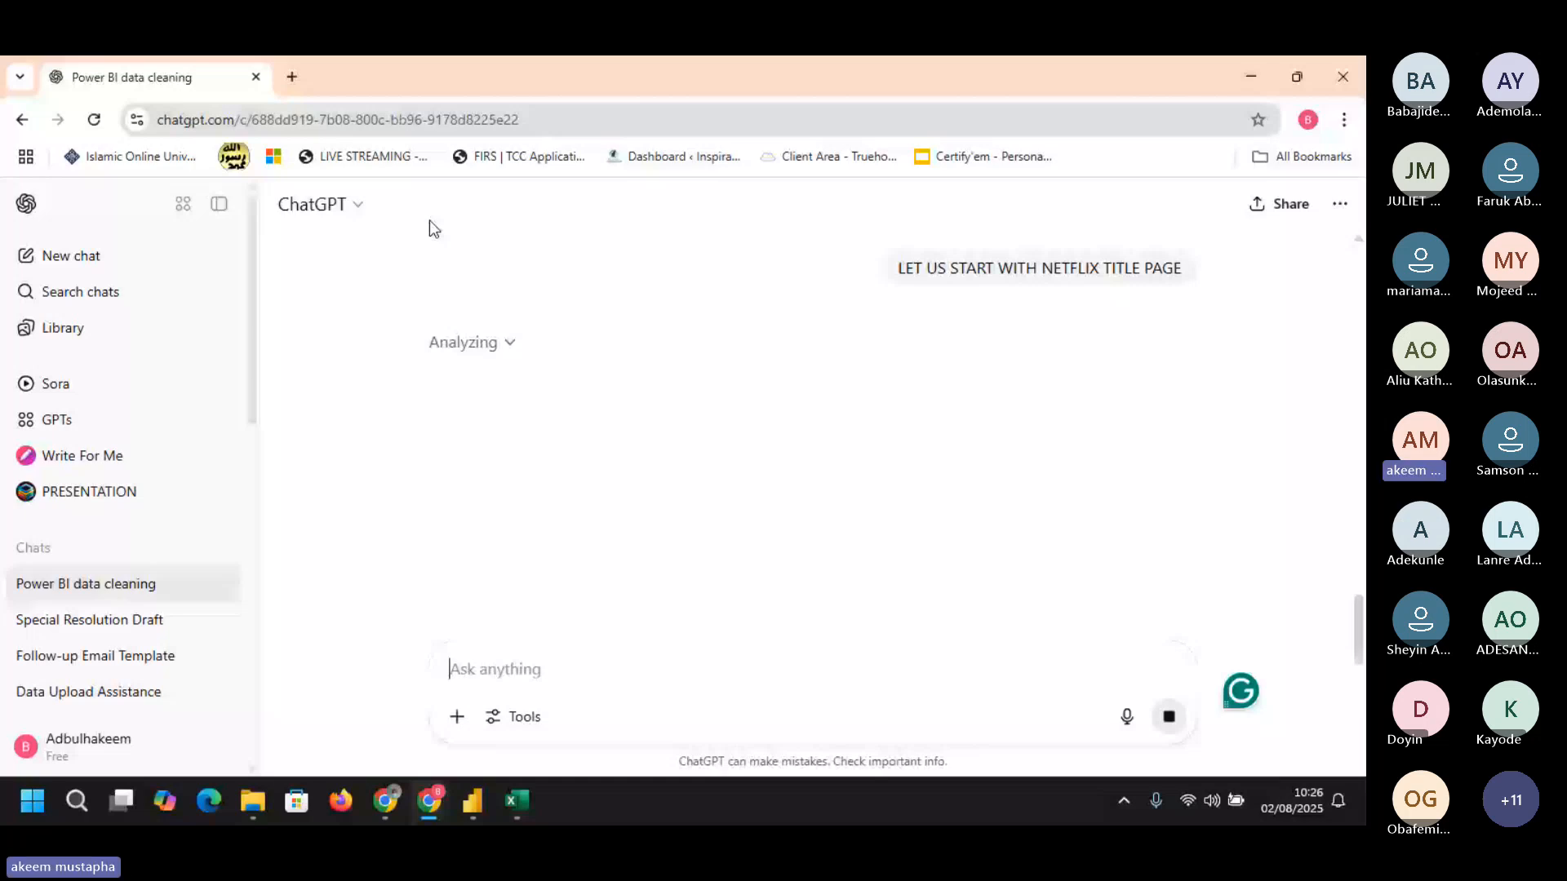
- Search the web for DeepAI in a new browser tab and look over the results
{"action": "key", "text": "ctrl+t"}
{"action": "type", "text": "D"}
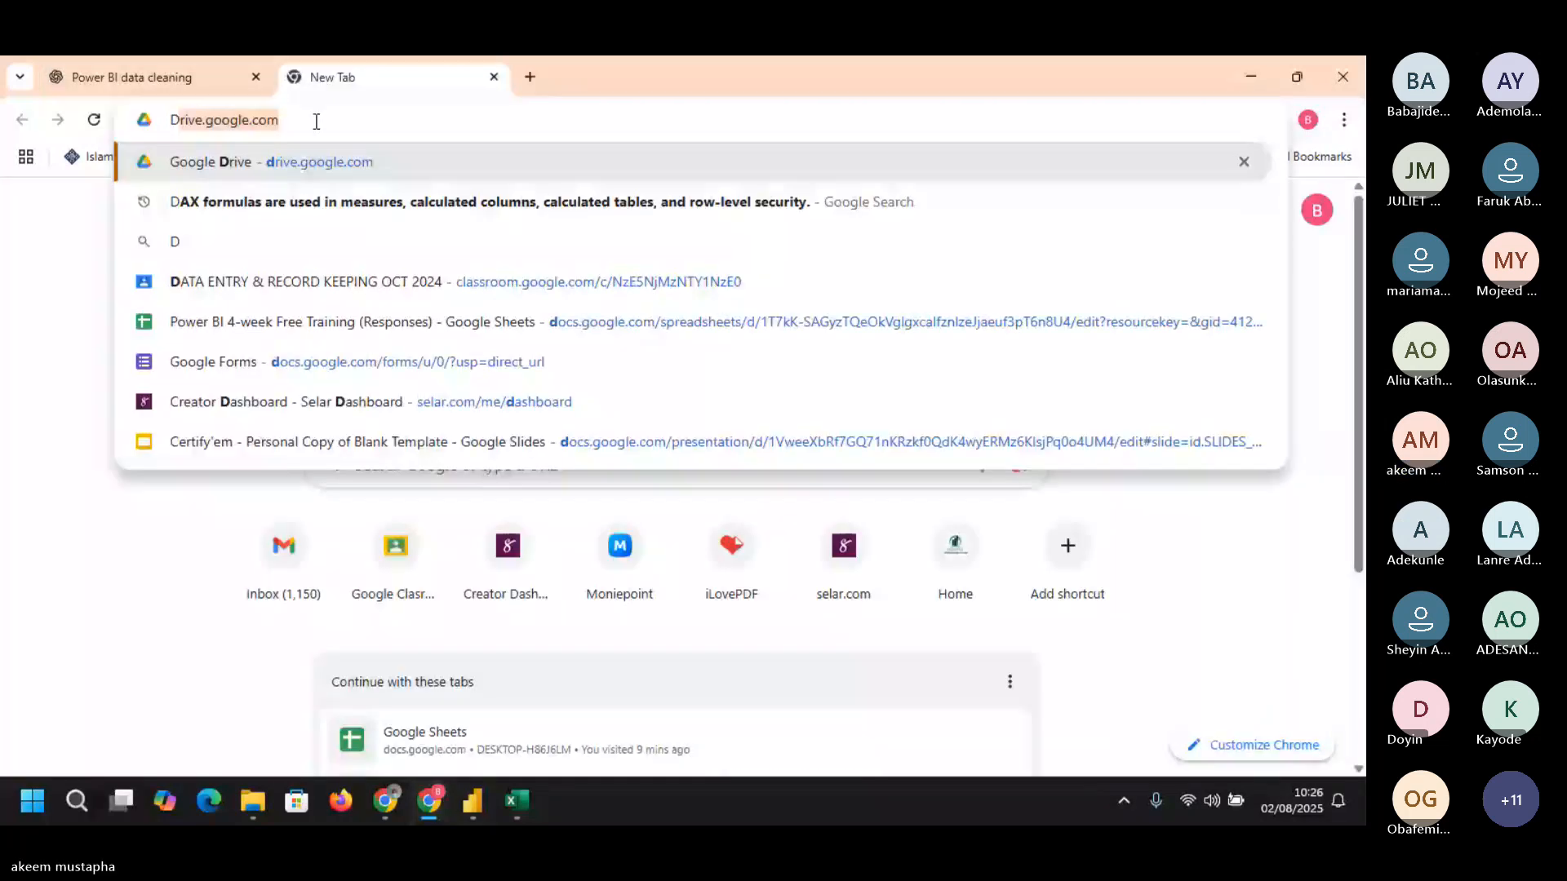
{"action": "type", "text": "EE"}
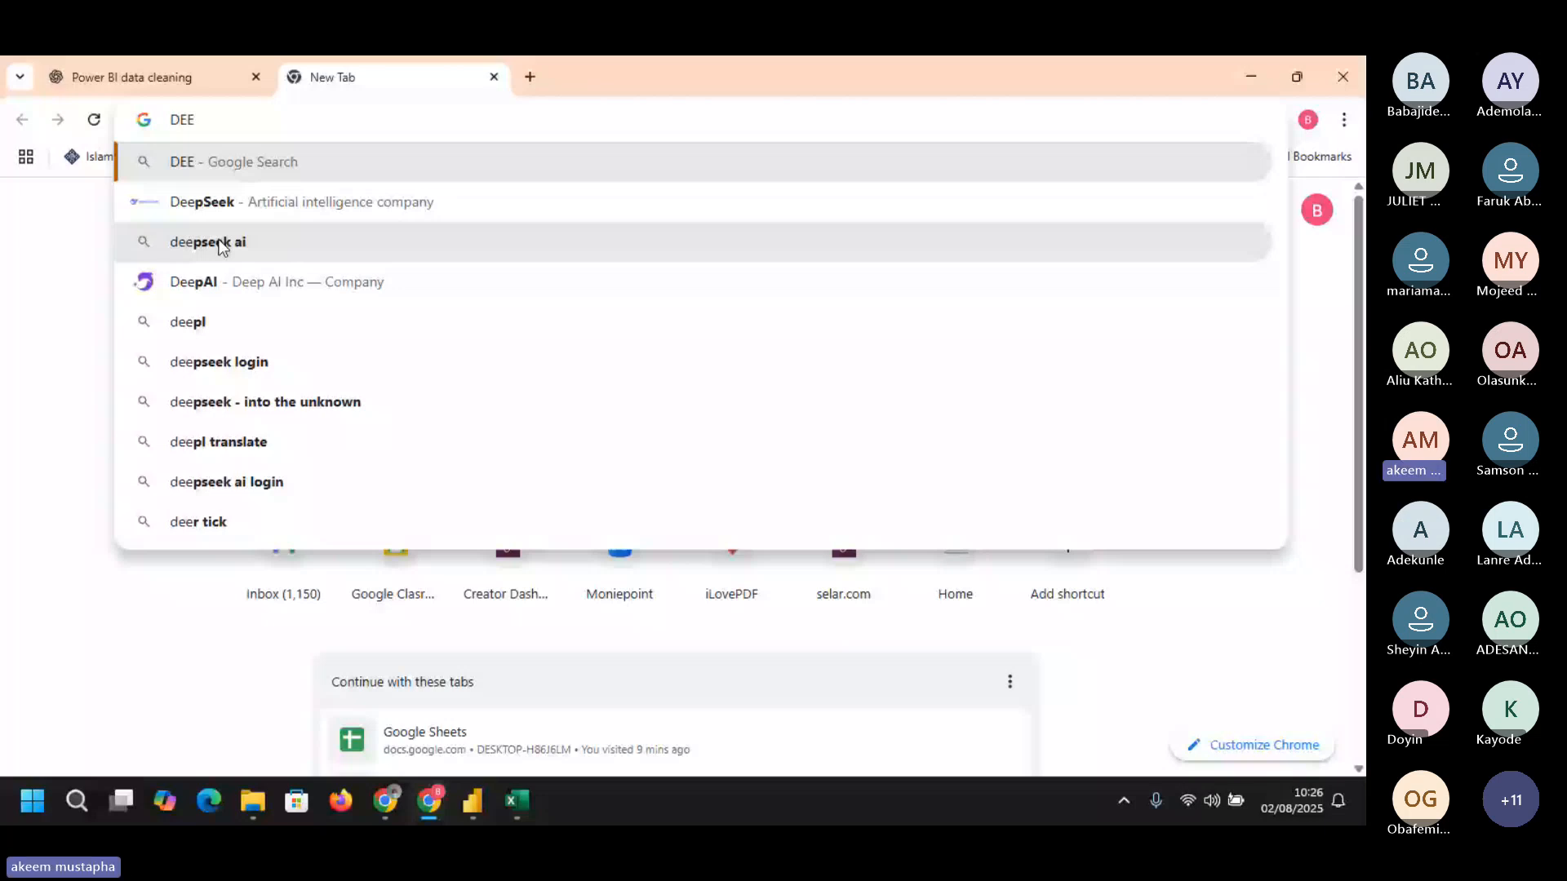
{"action": "left_click", "coordinate": [222, 282]}
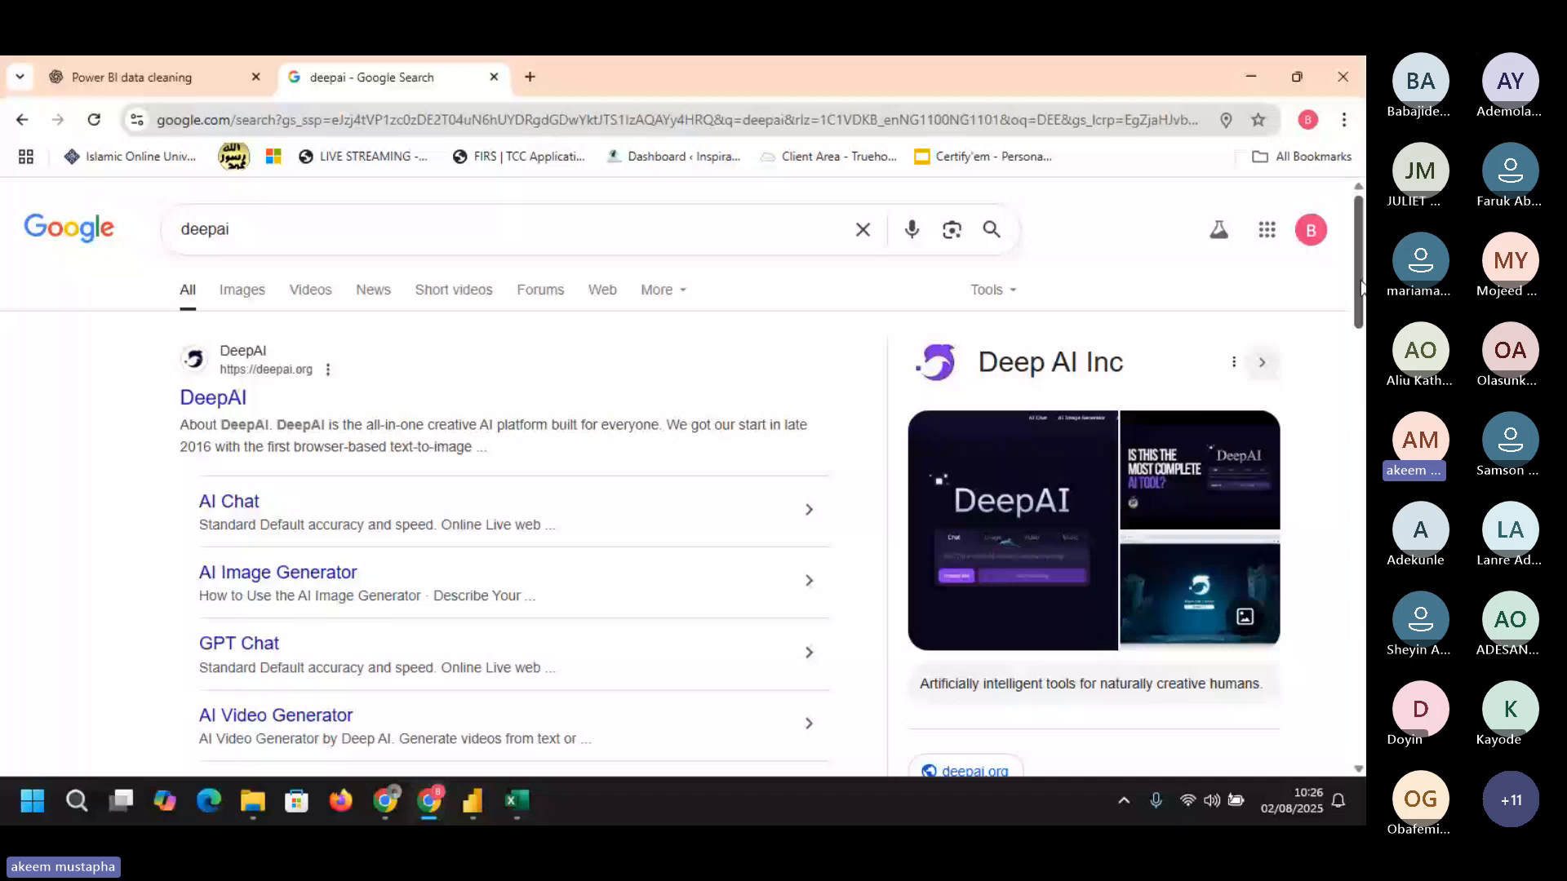
{"action": "scroll", "coordinate": [1360, 286], "scroll_direction": "down", "scroll_amount": 1}
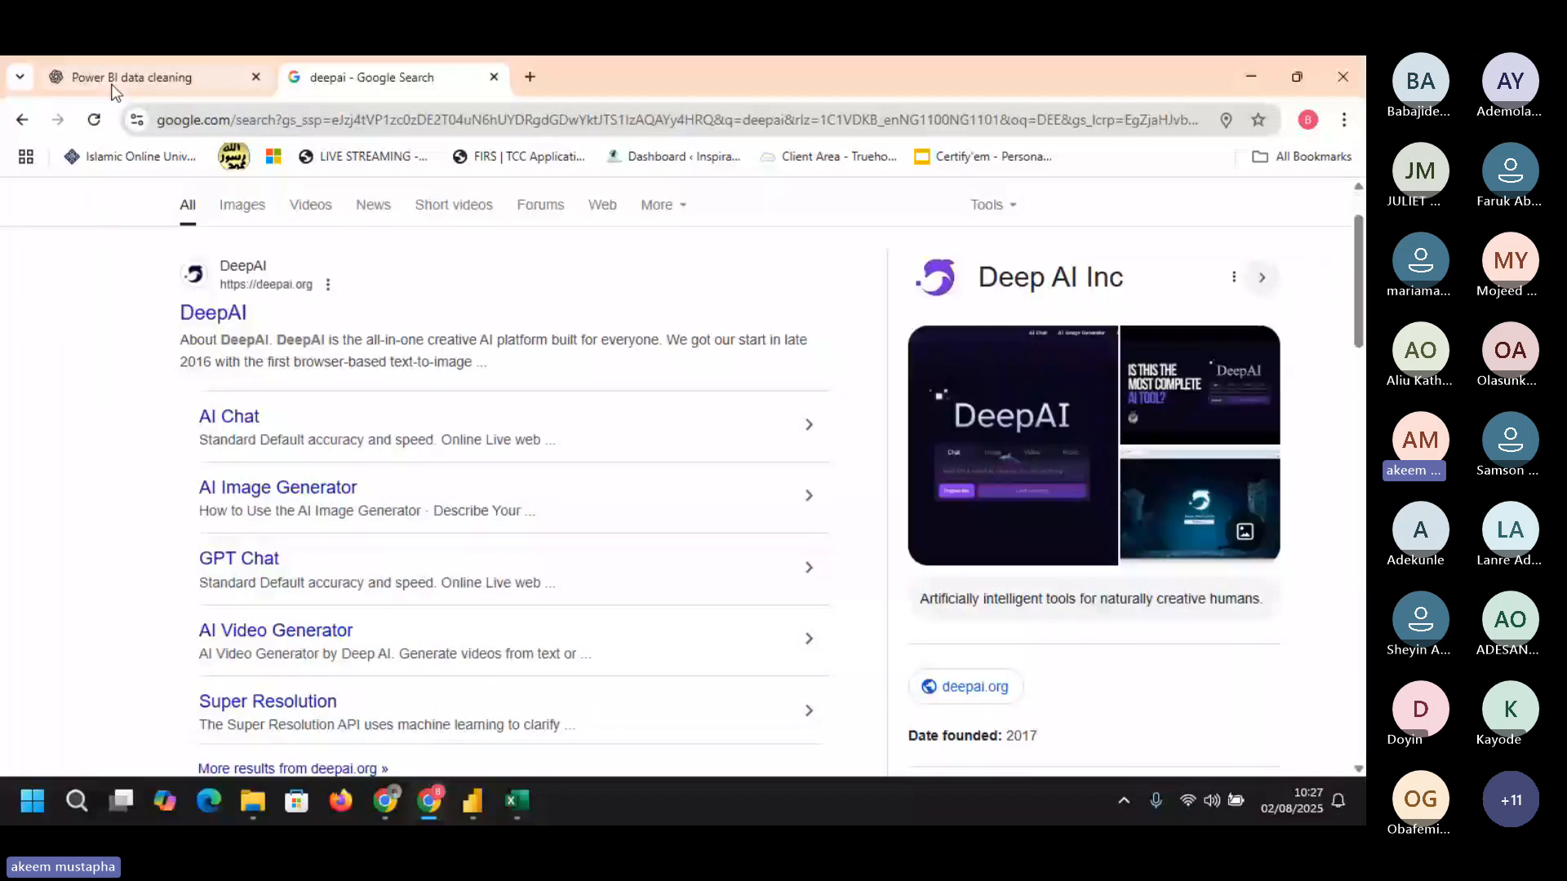
- Return to the Power BI data cleaning chat and read the quick overview and the cleaning plan for the Netflix Titles sheet
{"action": "left_click", "coordinate": [114, 82]}
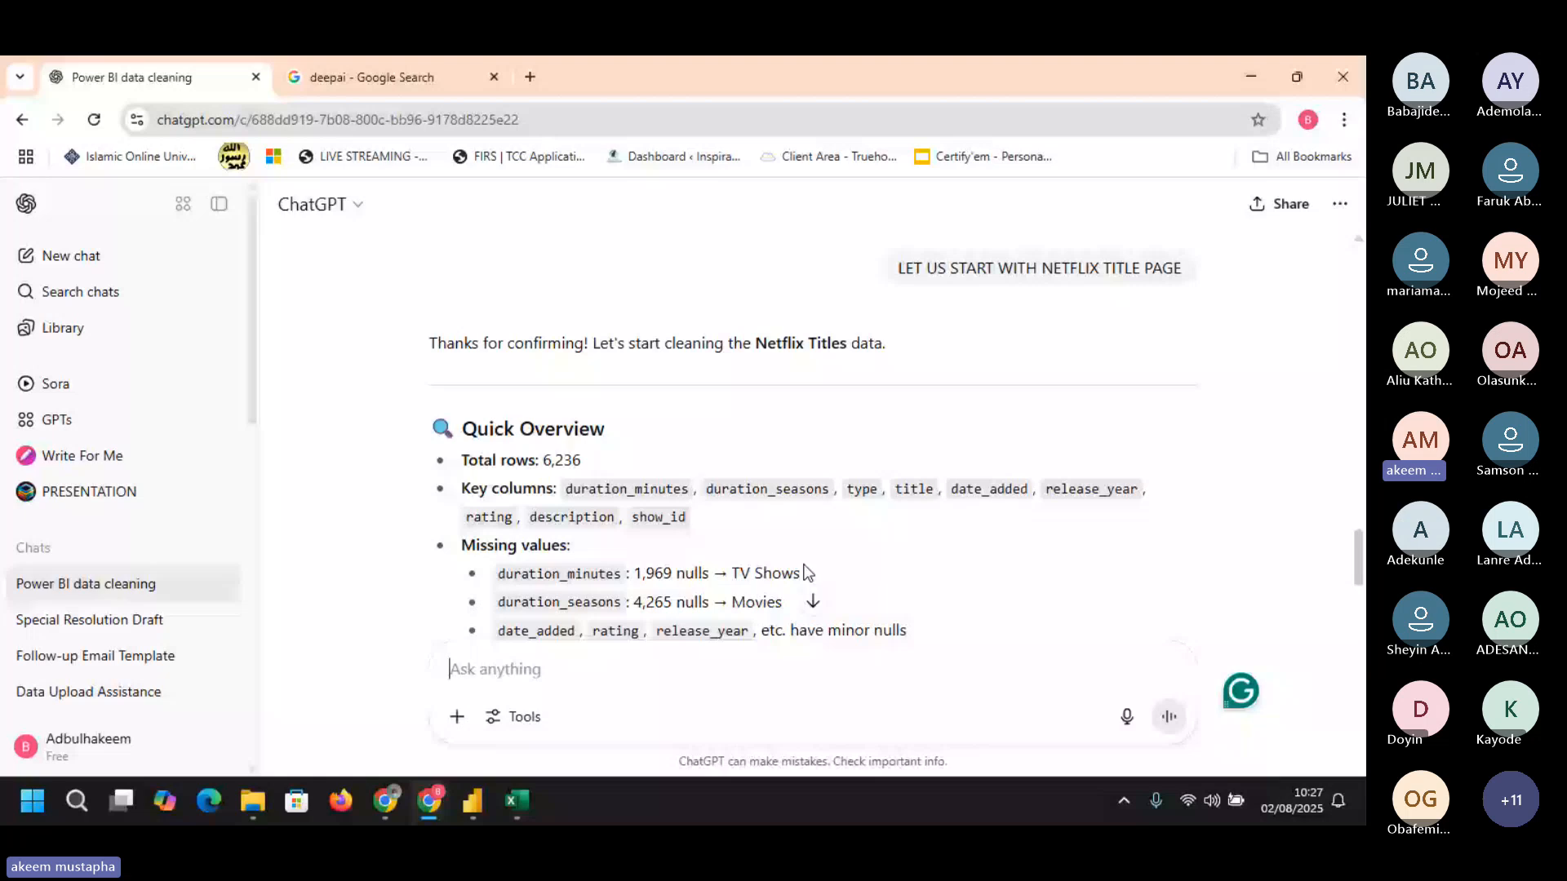
{"action": "left_click_drag", "start_coordinate": [765, 602], "coordinate": [740, 601]}
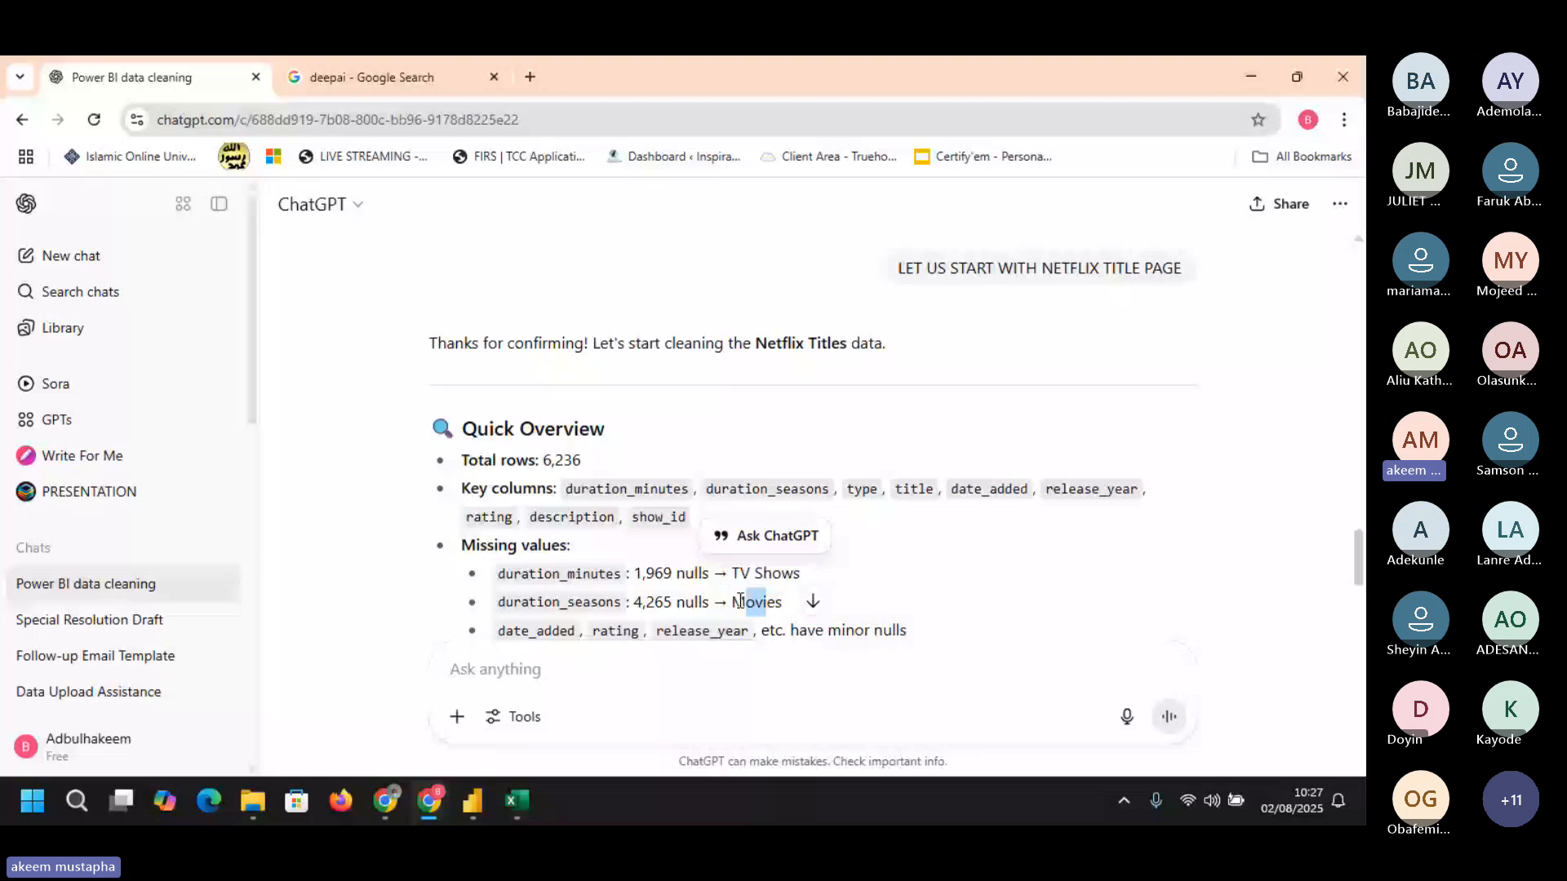
{"action": "scroll", "coordinate": [897, 592], "scroll_direction": "down", "scroll_amount": 2}
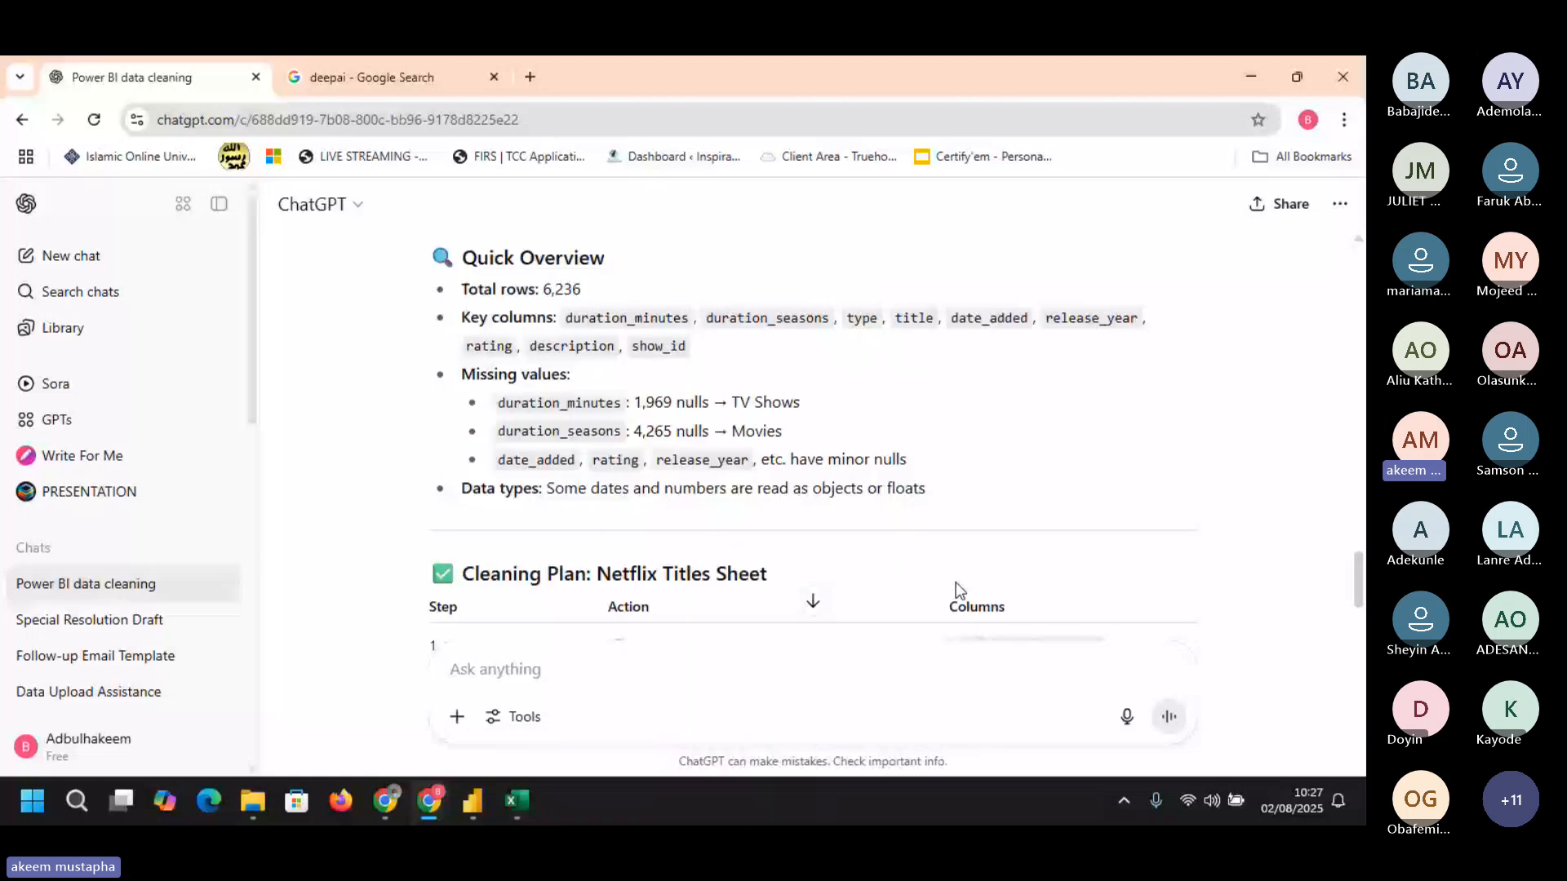
{"action": "scroll", "coordinate": [958, 589], "scroll_direction": "down", "scroll_amount": 2}
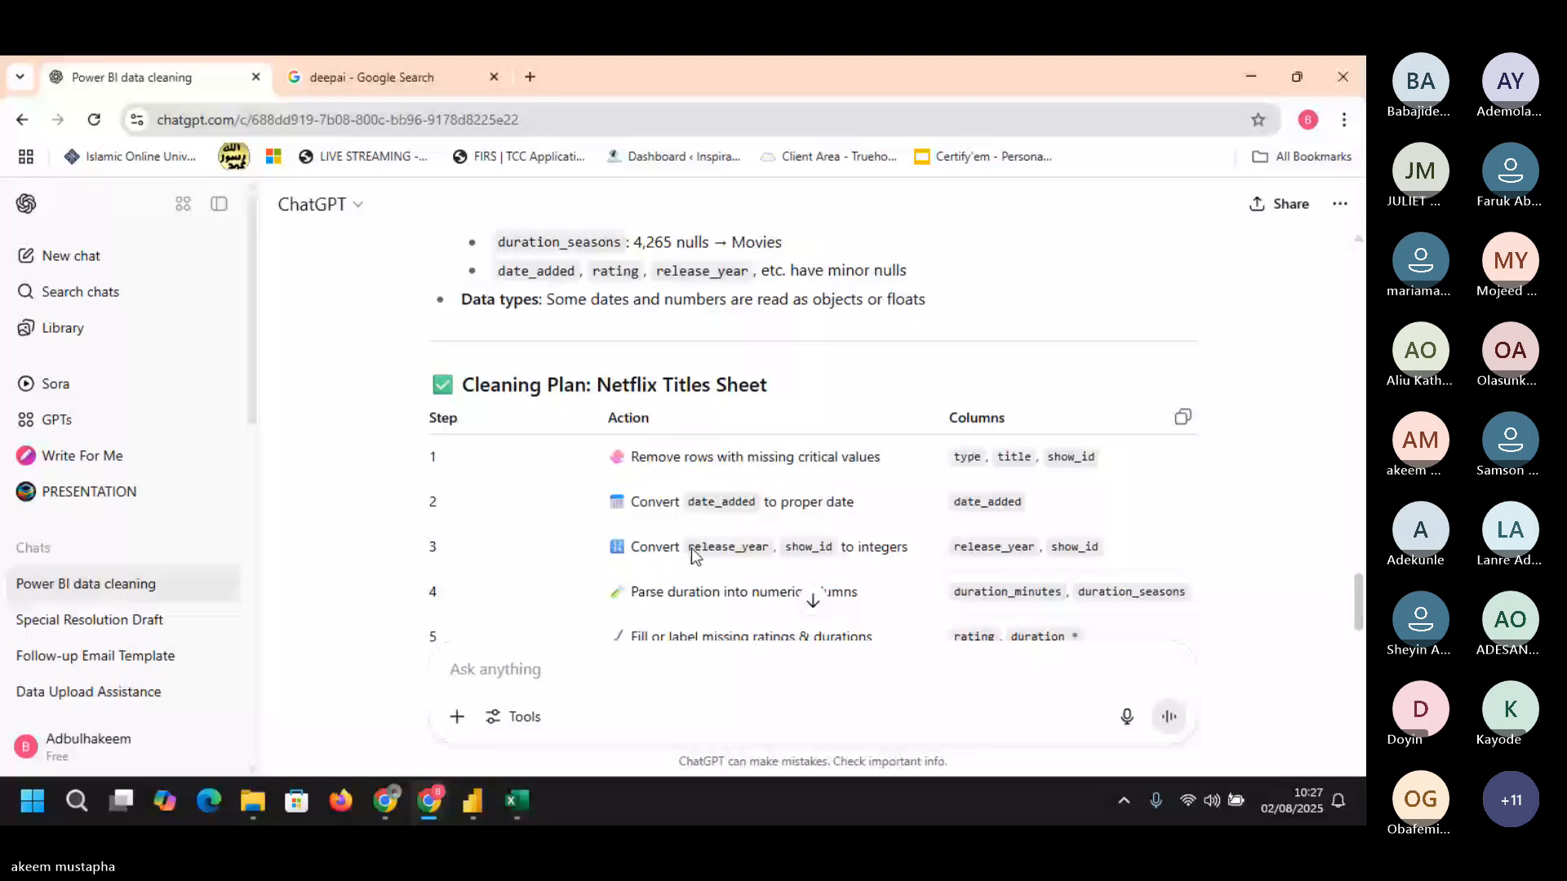
{"action": "scroll", "coordinate": [1245, 531], "scroll_direction": "down", "scroll_amount": 3}
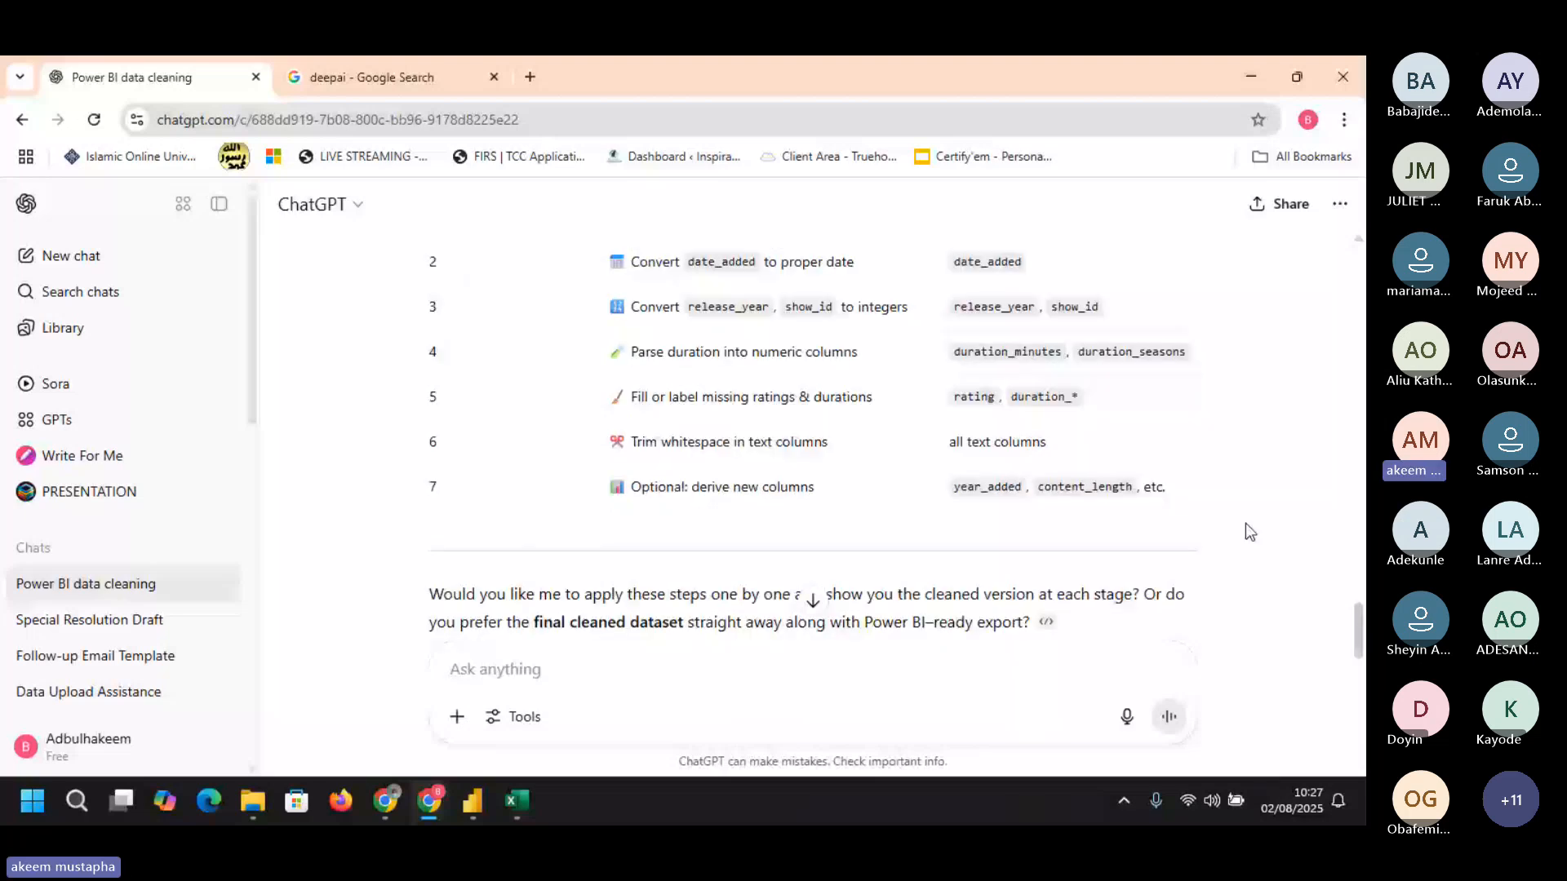
{"action": "scroll", "coordinate": [1073, 358], "scroll_direction": "up", "scroll_amount": 1}
{"action": "triple_click", "coordinate": [1072, 357]}
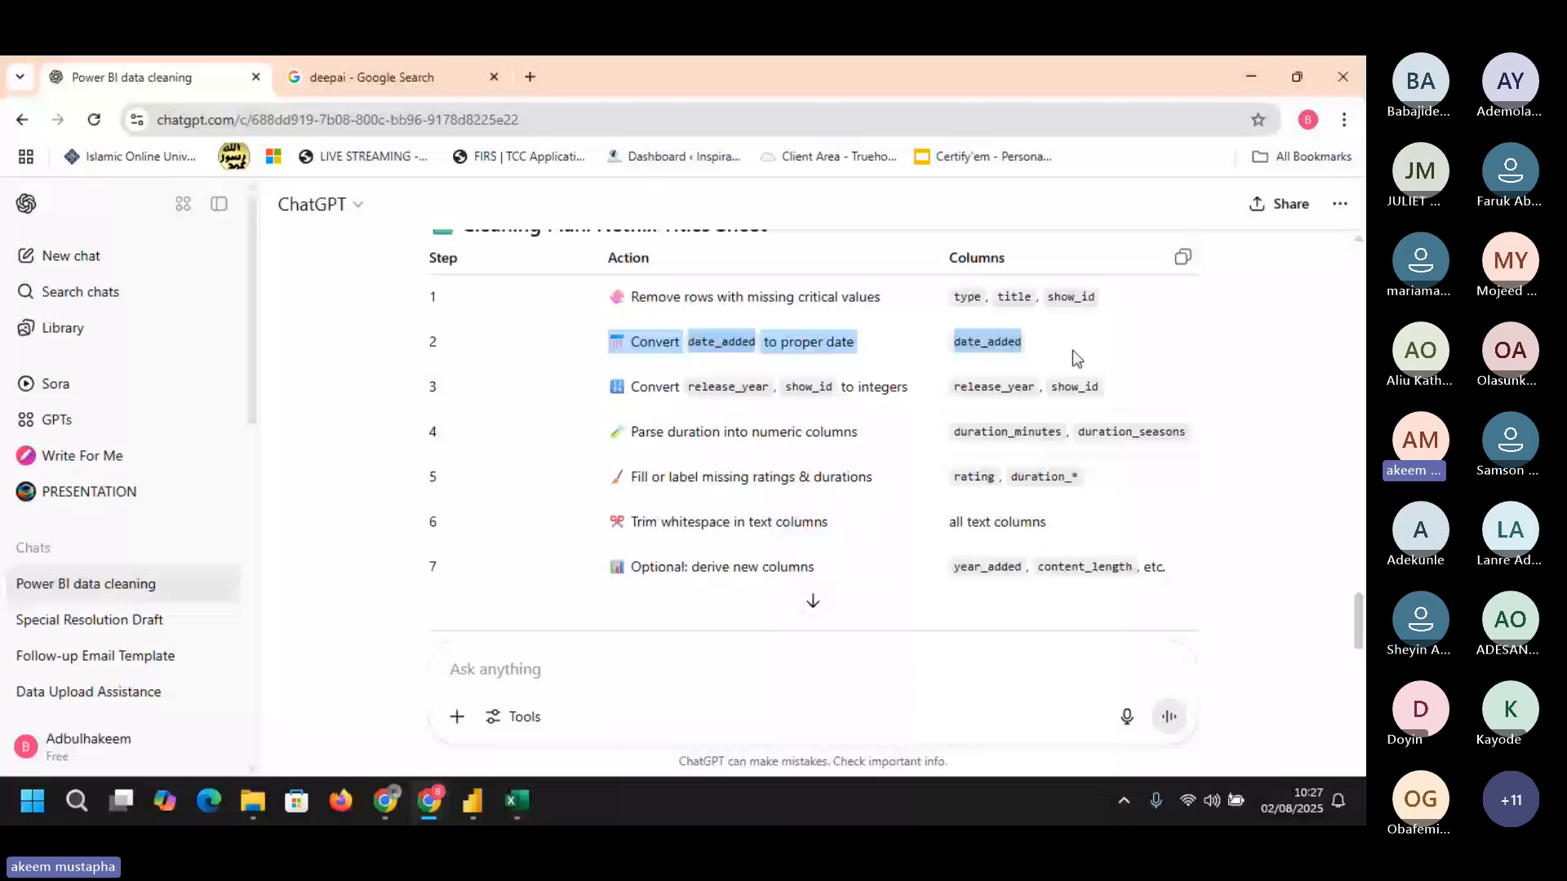
{"action": "left_click", "coordinate": [528, 666]}
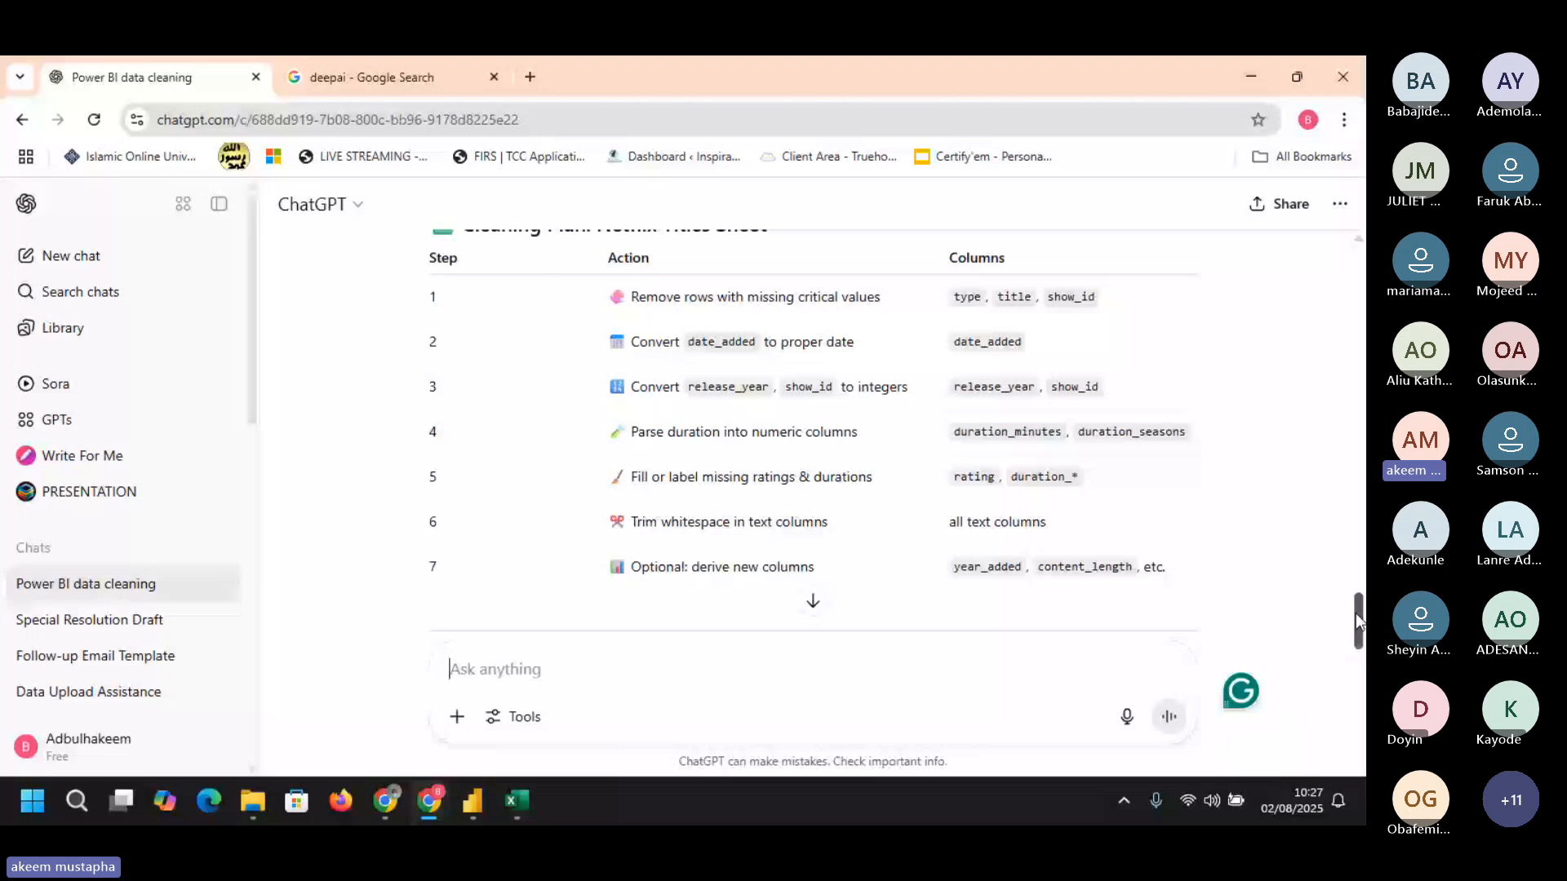
{"action": "scroll", "coordinate": [870, 596], "scroll_direction": "down", "scroll_amount": 2}
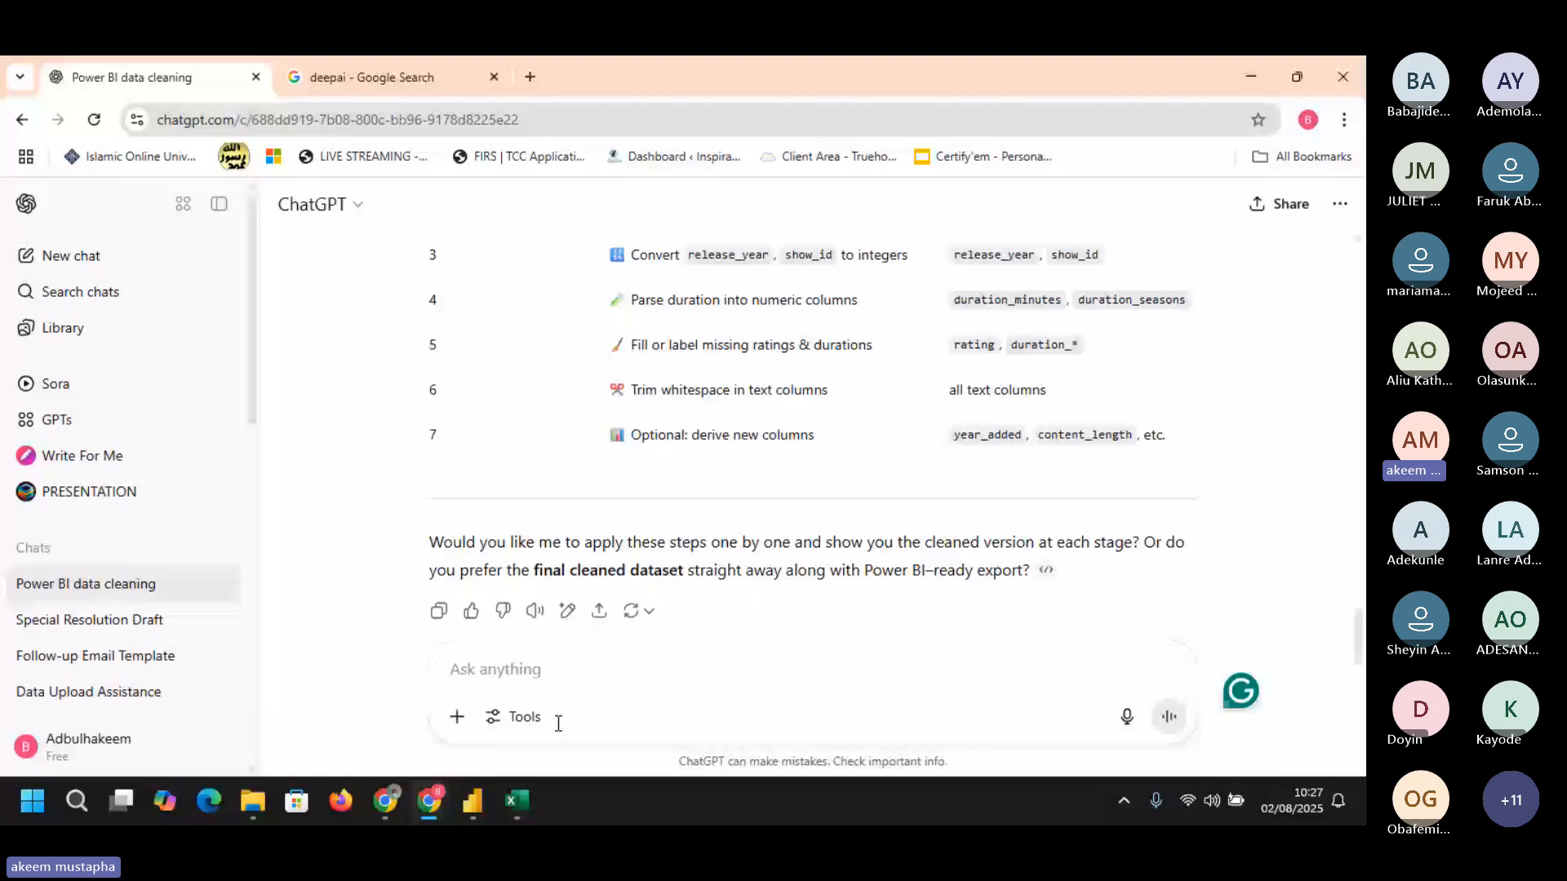
- Switch to the netflix_titles workbook in Excel and show its netflix_titles sheet
{"action": "left_click", "coordinate": [565, 665]}
{"action": "key", "text": "alt+Tab"}
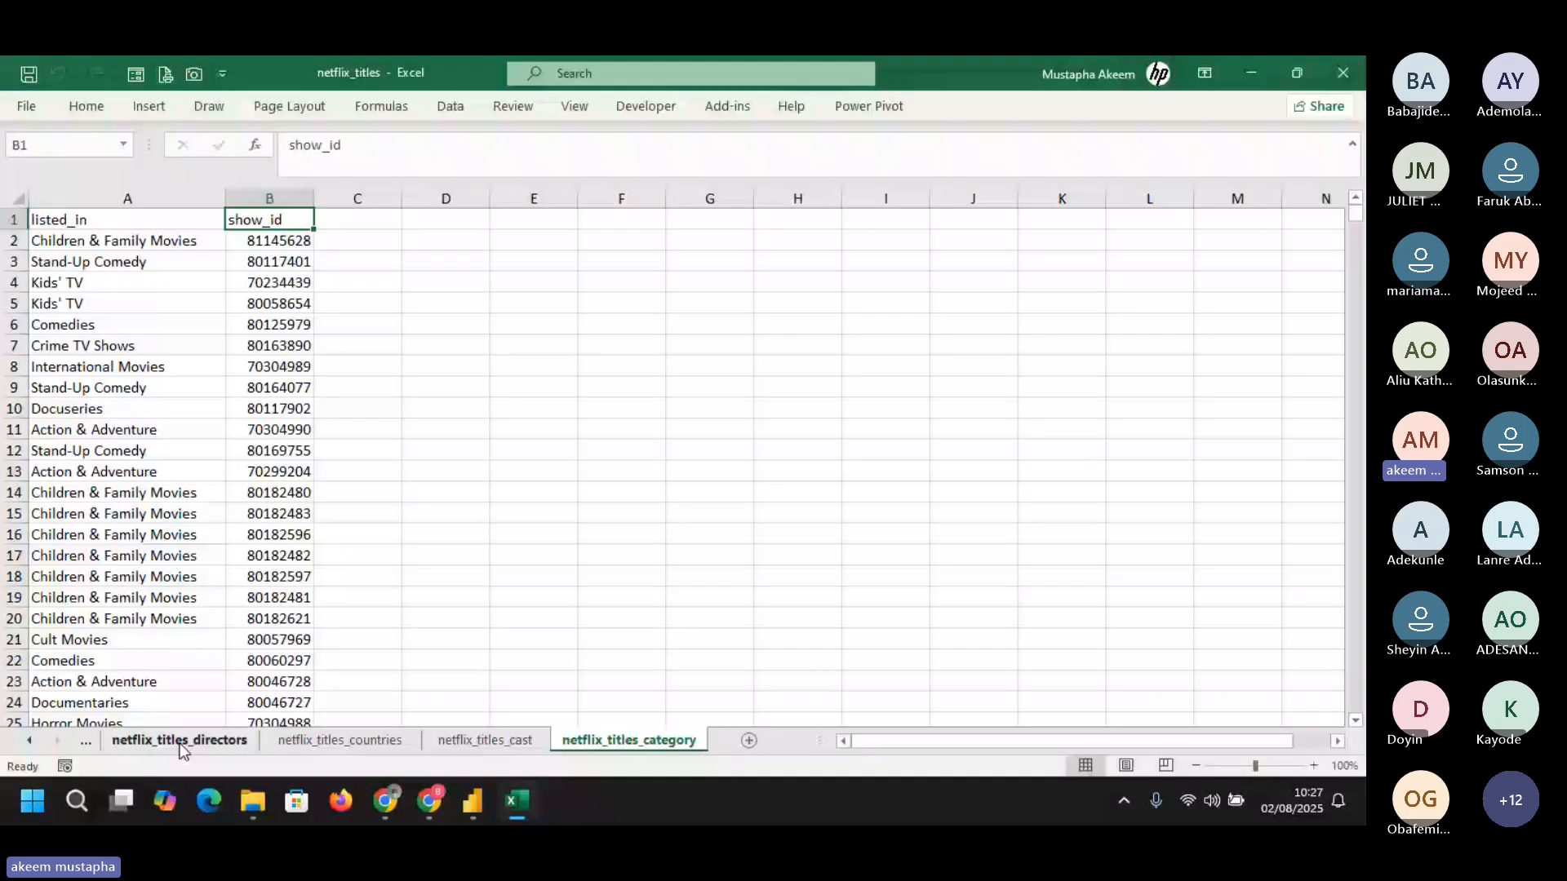
{"action": "key", "text": "ctrl+Page_Up"}
{"action": "key", "text": "ctrl+Page_Up"}
{"action": "key", "text": "ctrl+Page_Up"}
{"action": "key", "text": "ctrl+Page_Up"}
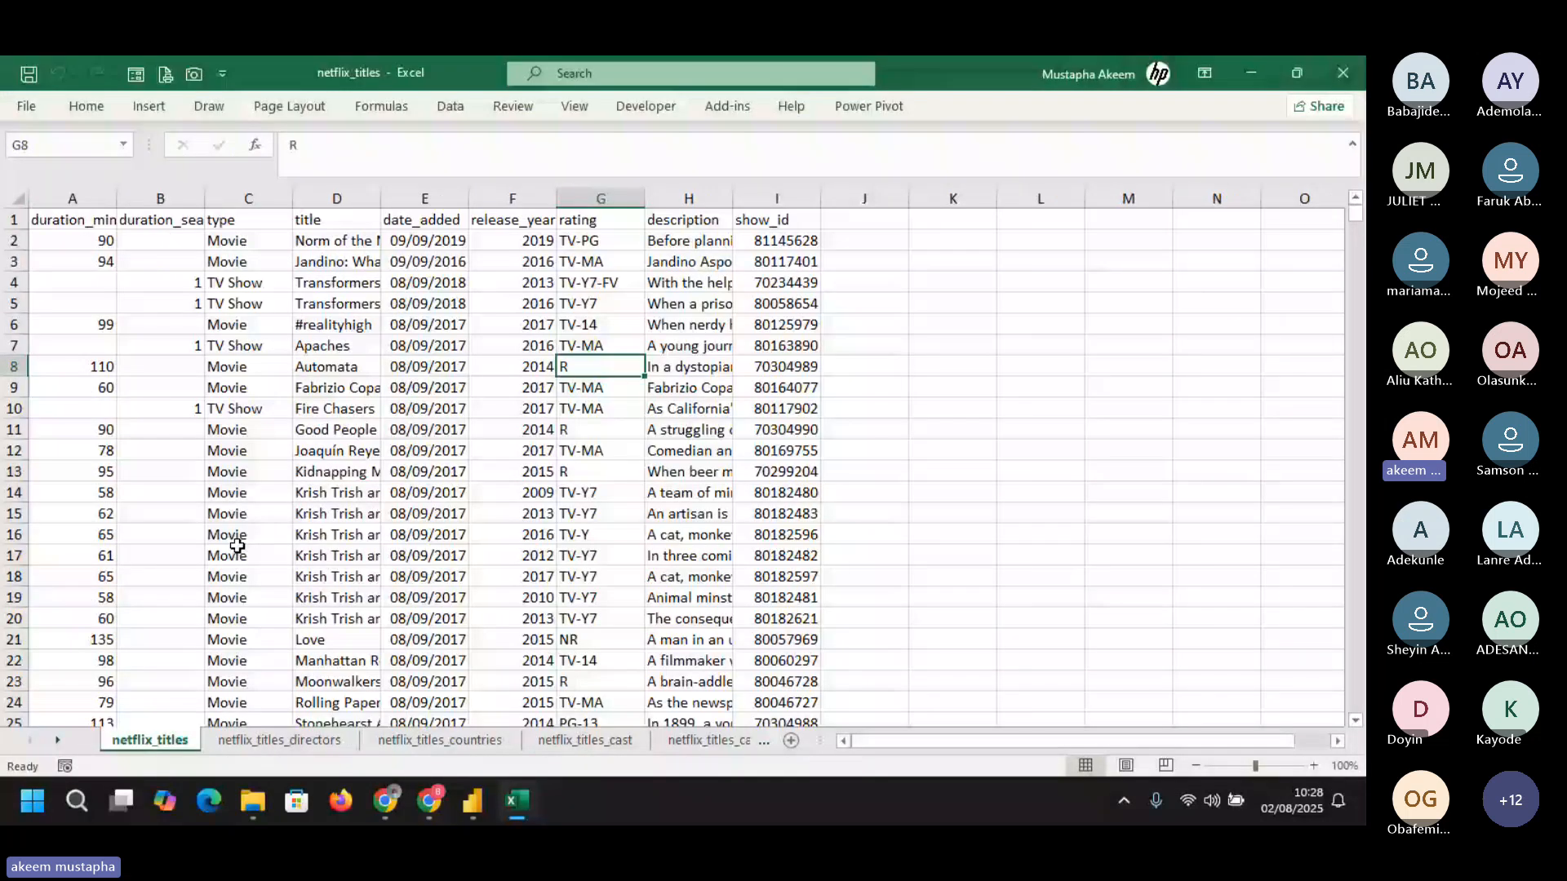
{"action": "left_click_drag", "start_coordinate": [73, 220], "coordinate": [530, 445]}
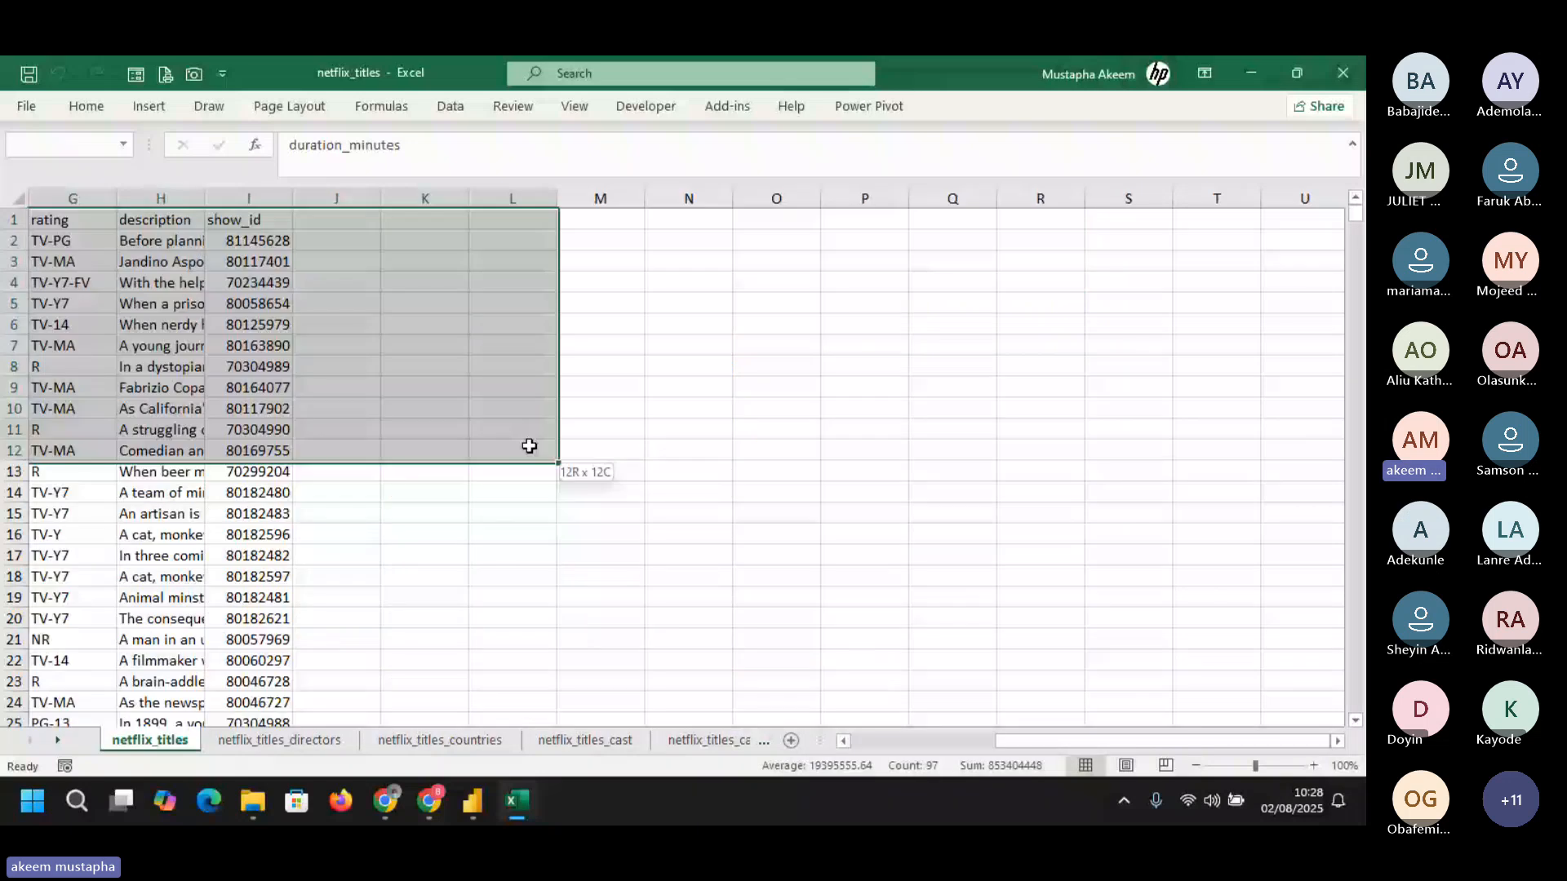
{"action": "left_click_drag", "start_coordinate": [530, 445], "coordinate": [249, 534]}
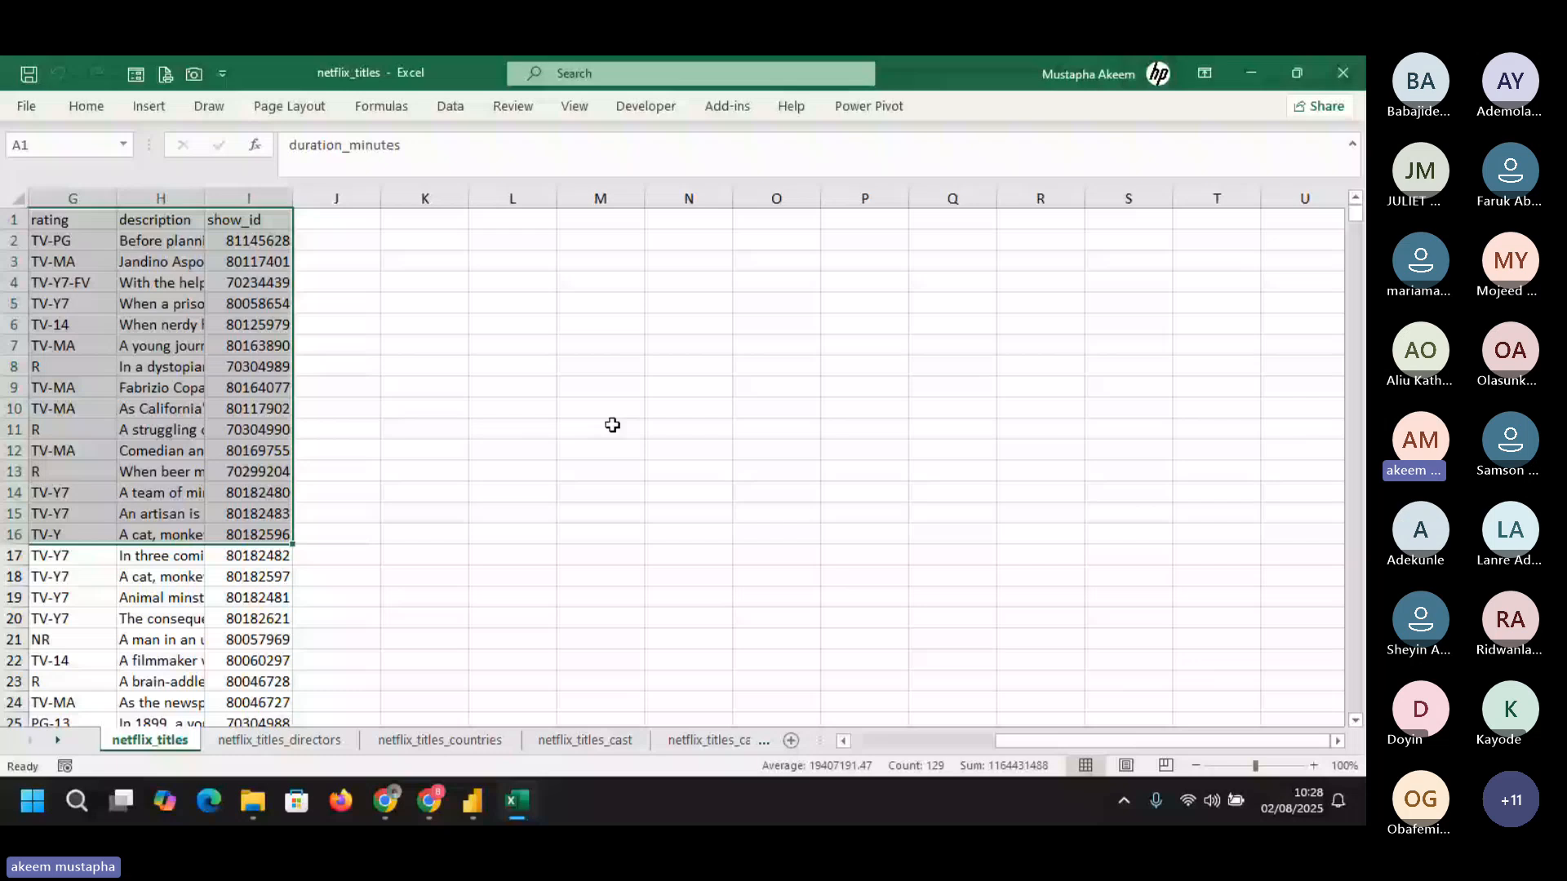
{"action": "left_click", "coordinate": [612, 425]}
{"action": "key", "text": "Home"}
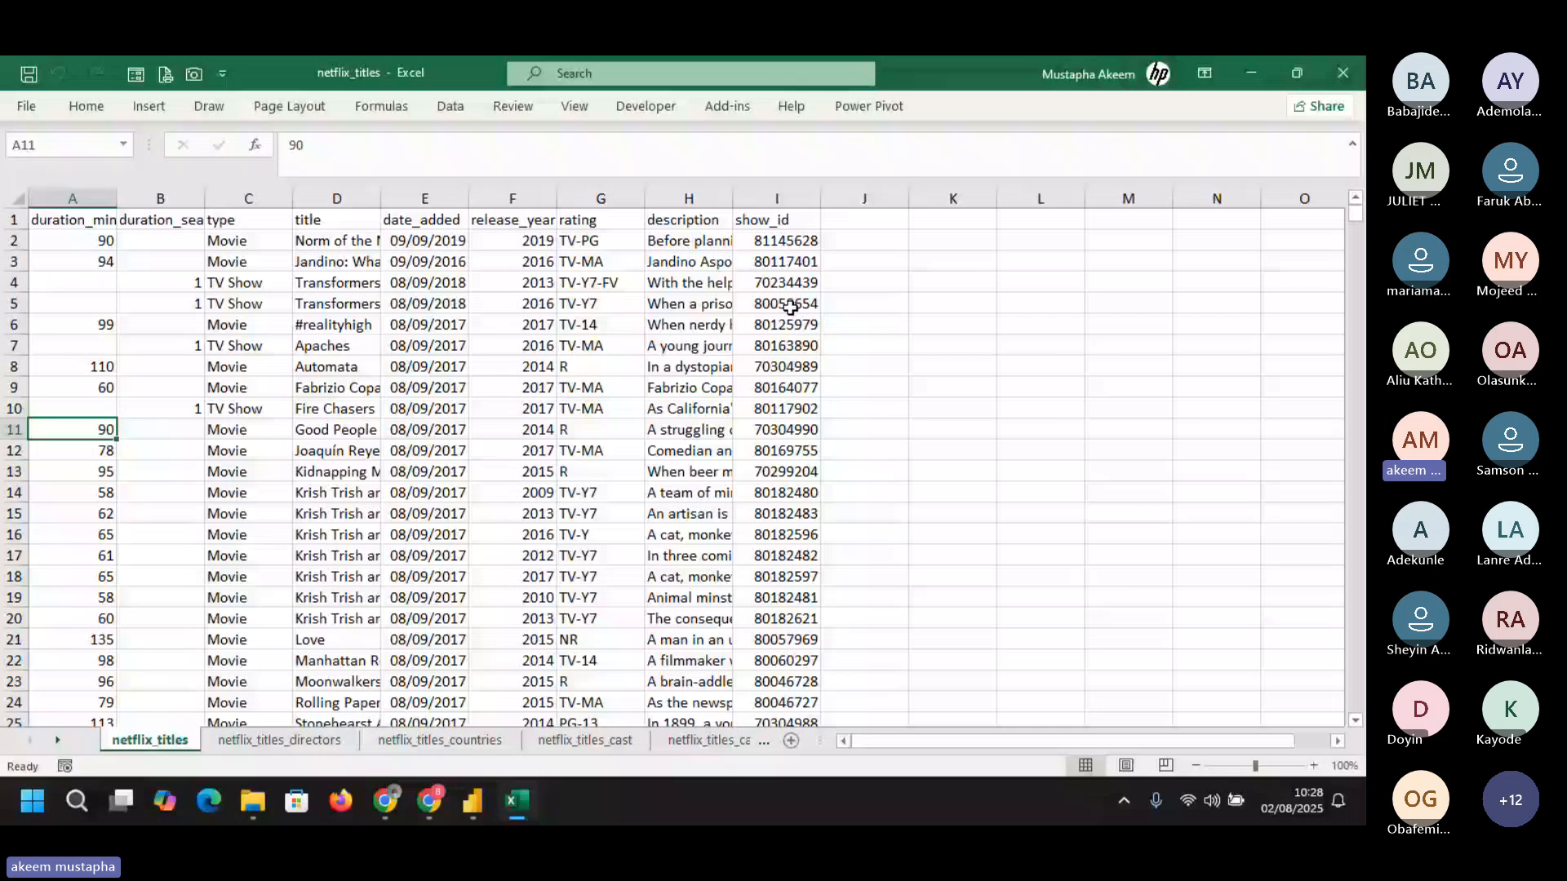
- Copy the range A1:I18 of the netflix_titles sheet and switch back to ChatGPT
{"action": "left_click", "coordinate": [46, 220]}
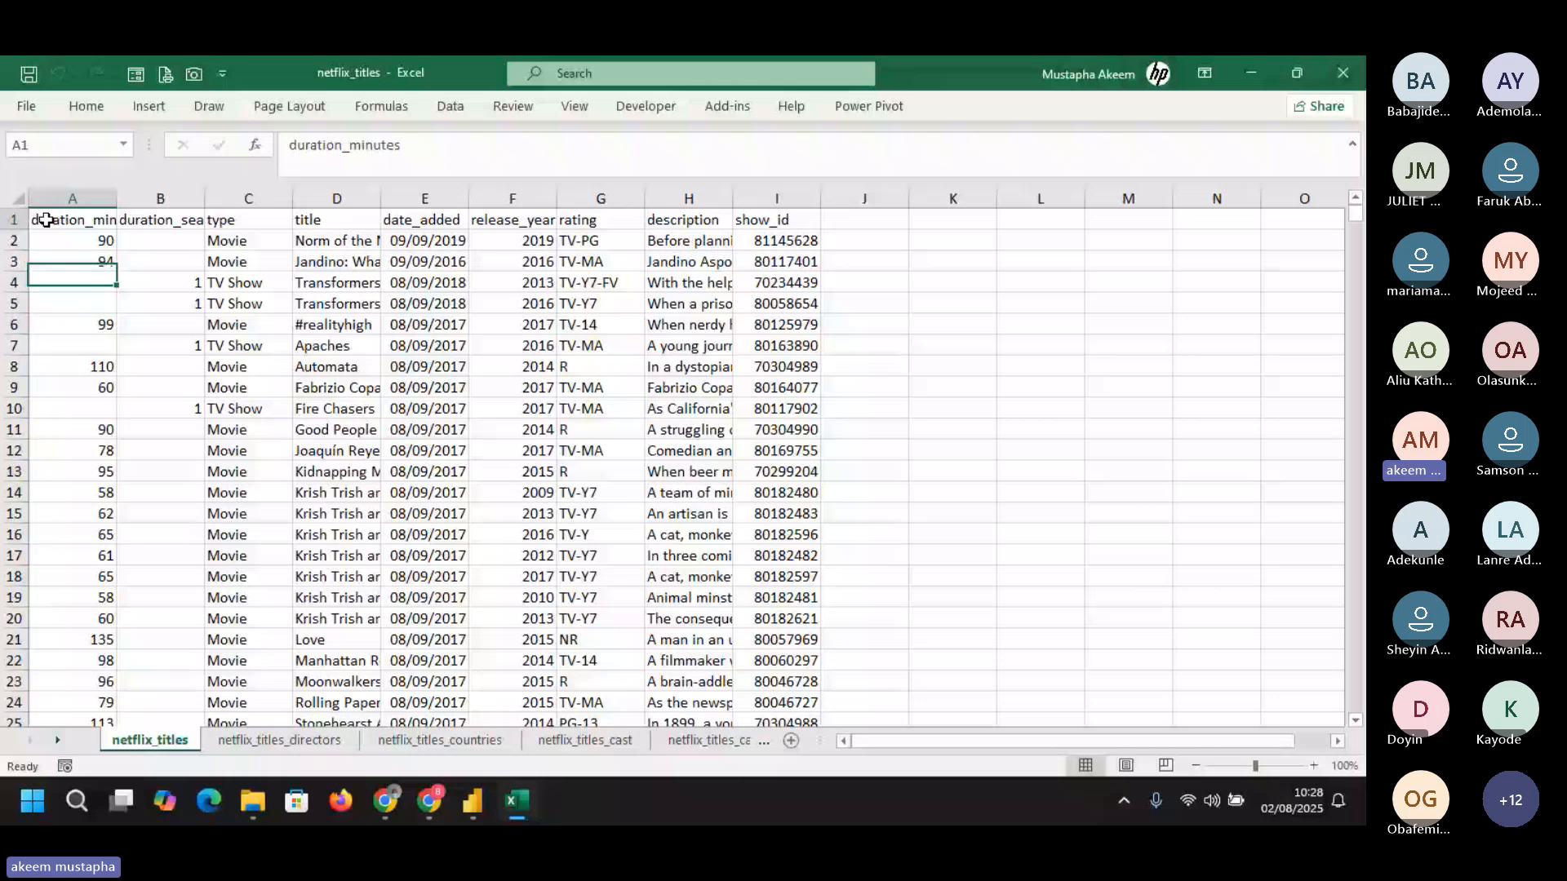
{"action": "left_click_drag", "start_coordinate": [46, 220], "coordinate": [784, 571]}
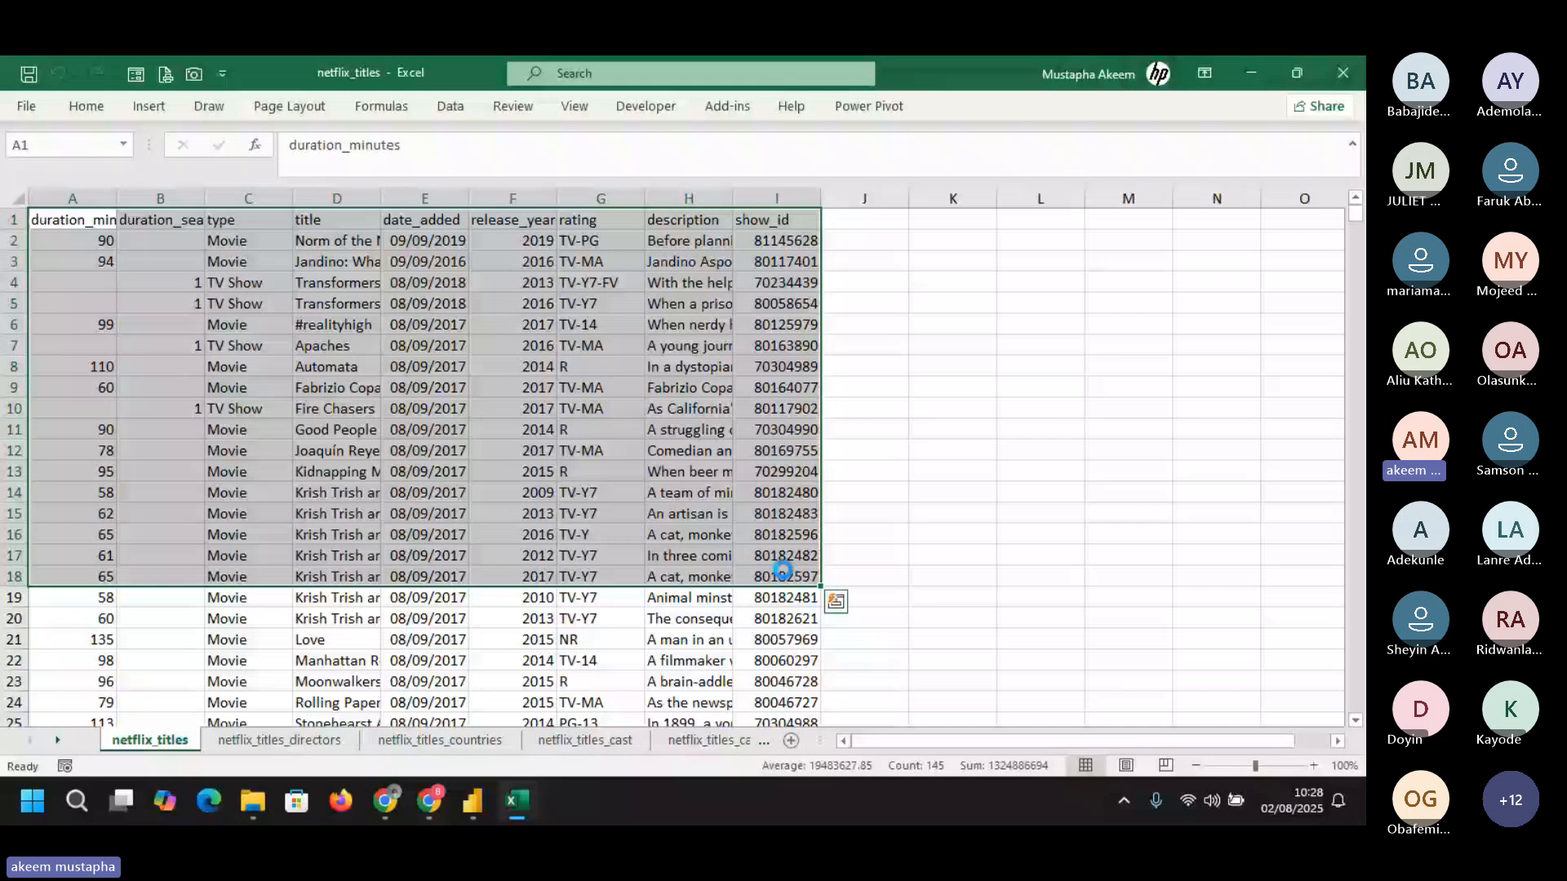
{"action": "key", "text": "alt+Tab"}
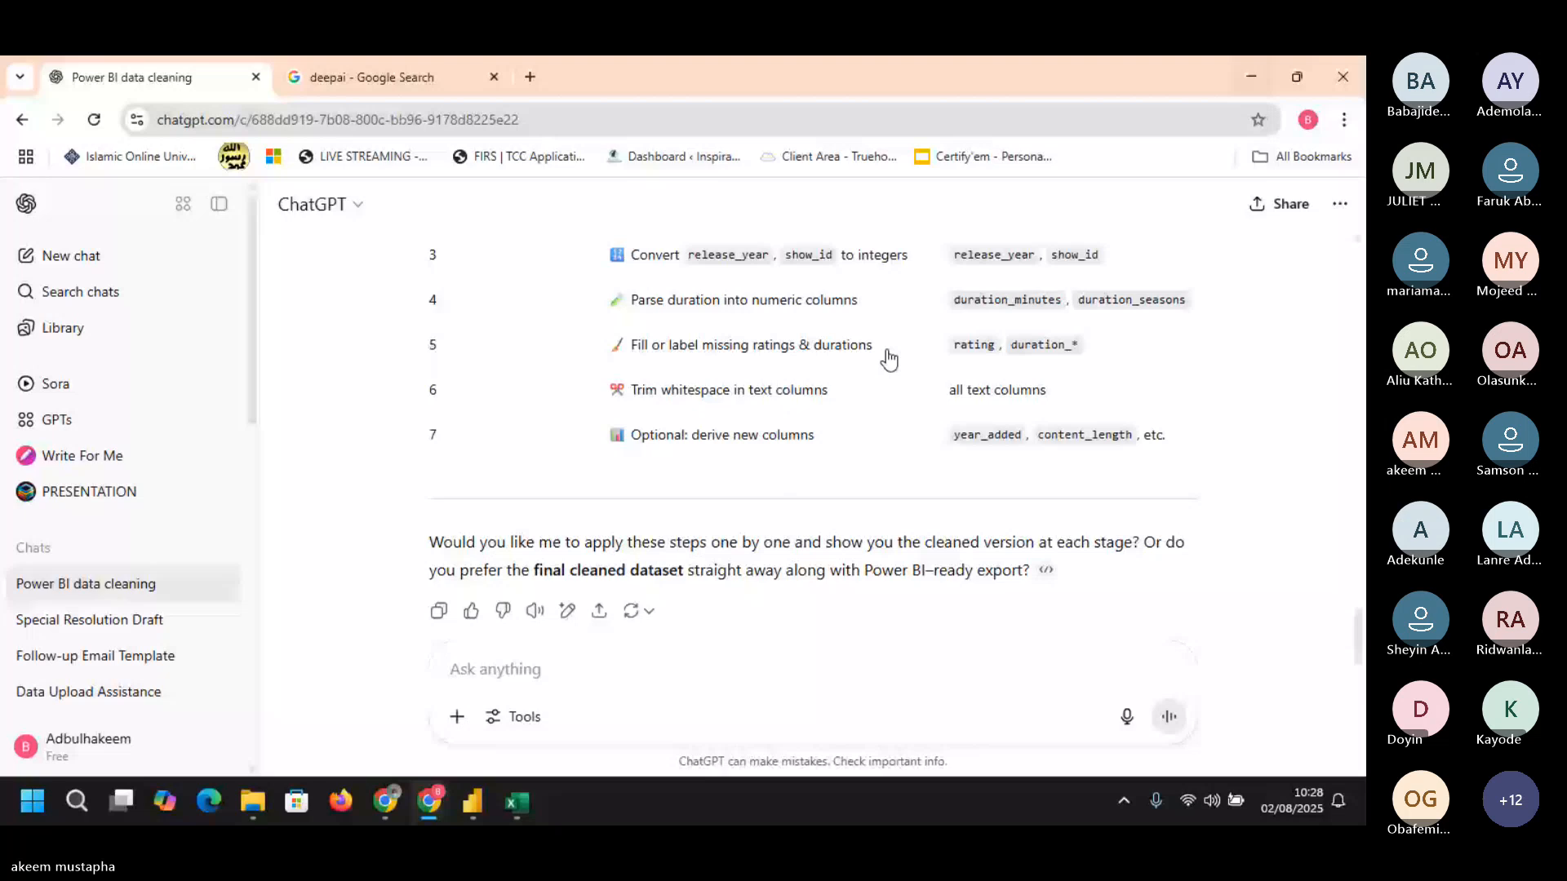
- Start a new chat and send "PLS CAN YOU EXPLAIN THIS DATA FOR ME" followed by the copied netflix_titles rows
{"action": "left_click", "coordinate": [23, 255]}
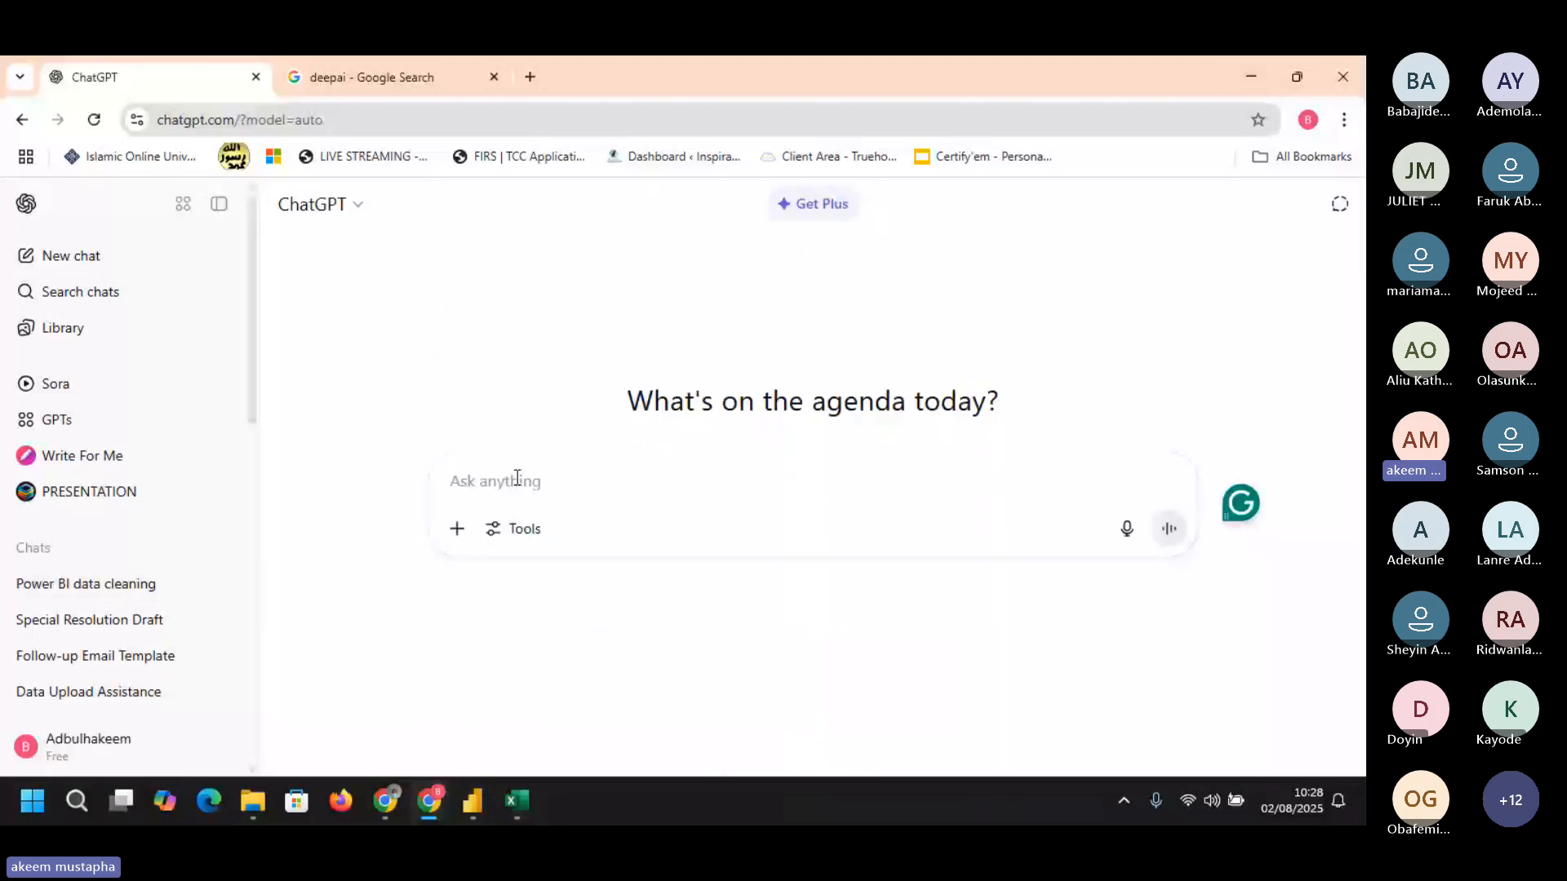
{"action": "type", "text": "PLS CAN Y"}
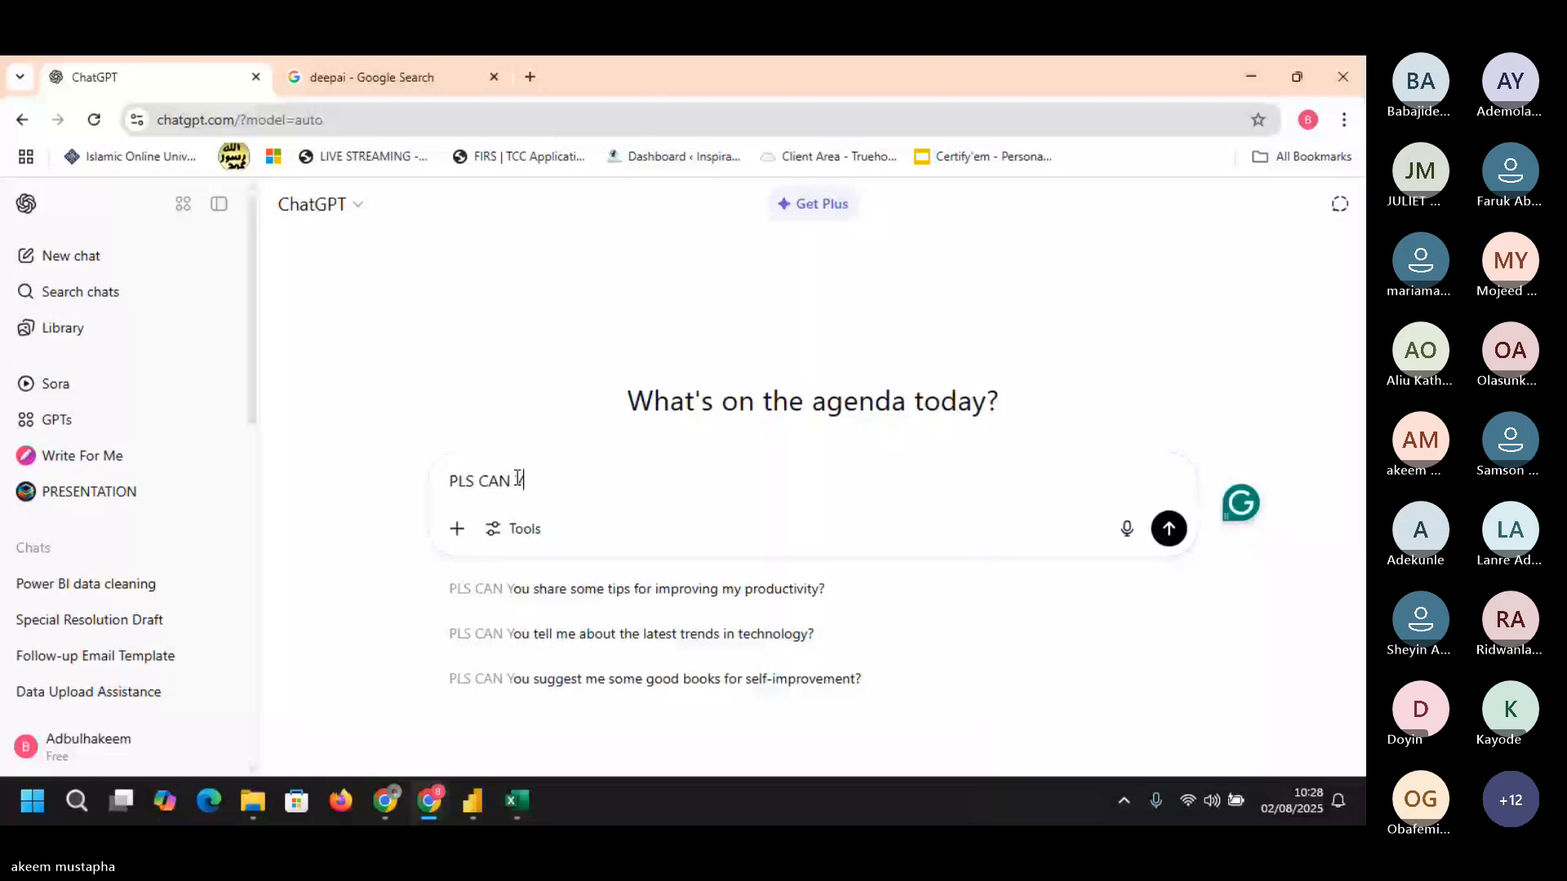
{"action": "type", "text": "OU EXPLAIN TH"}
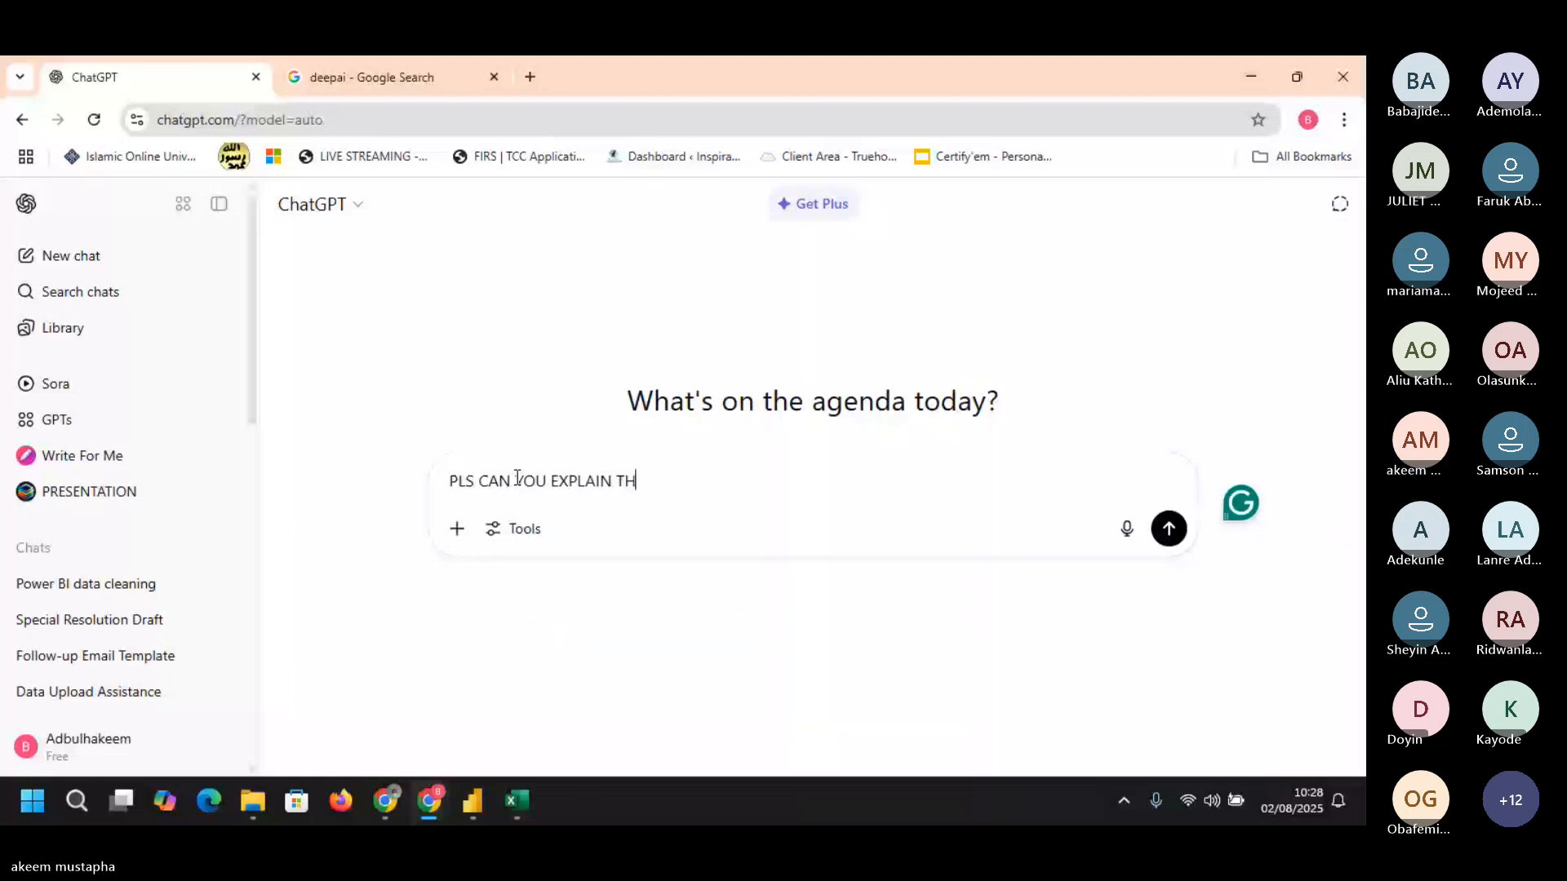
{"action": "type", "text": "IS D"}
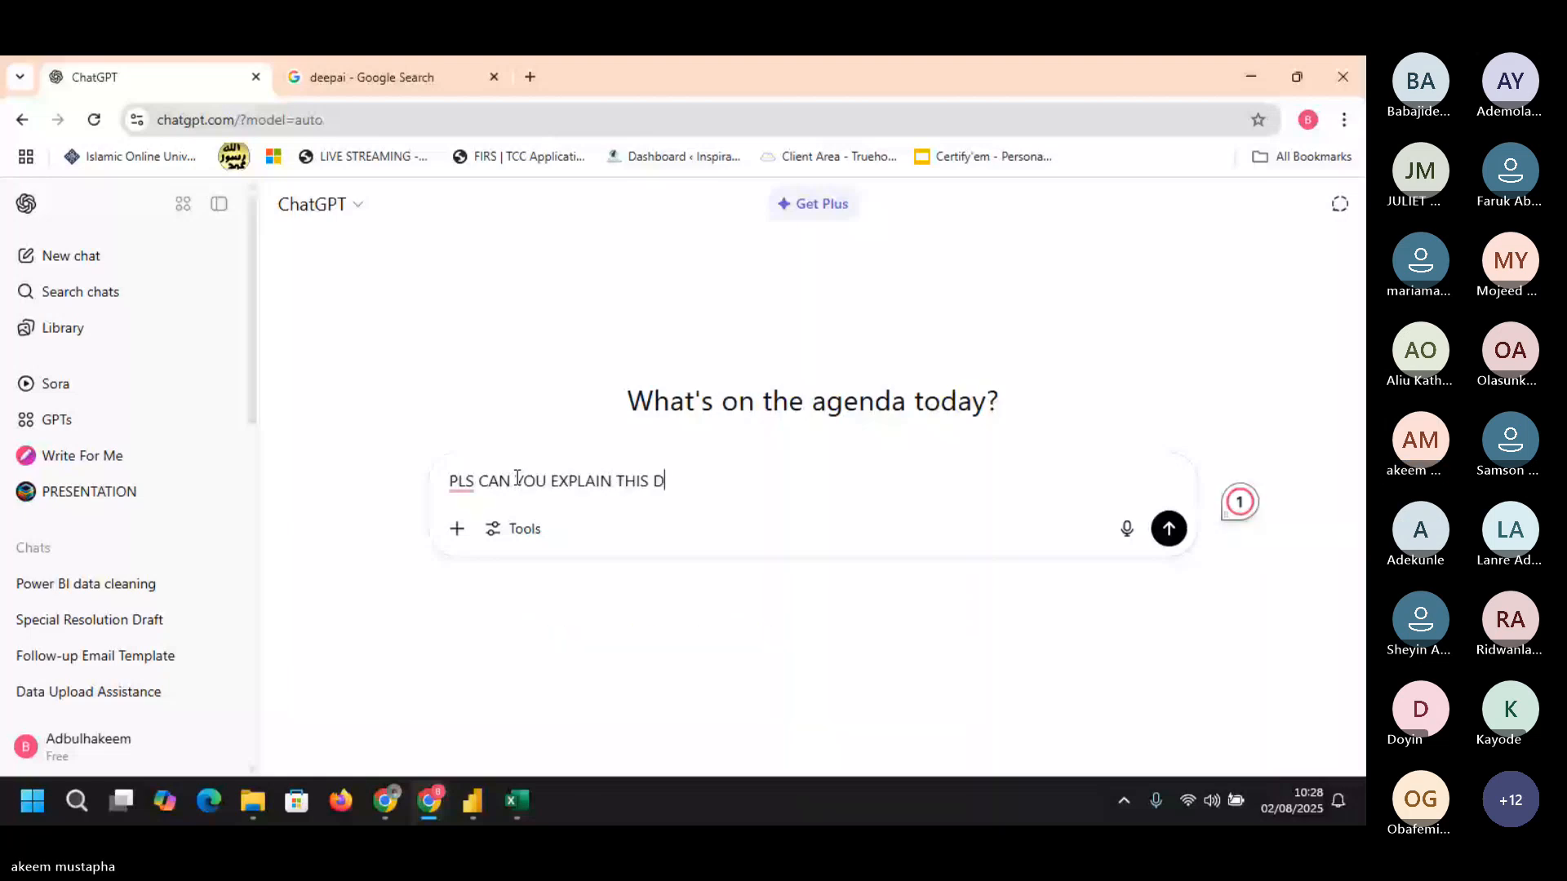
{"action": "type", "text": "ATA FOR ME"}
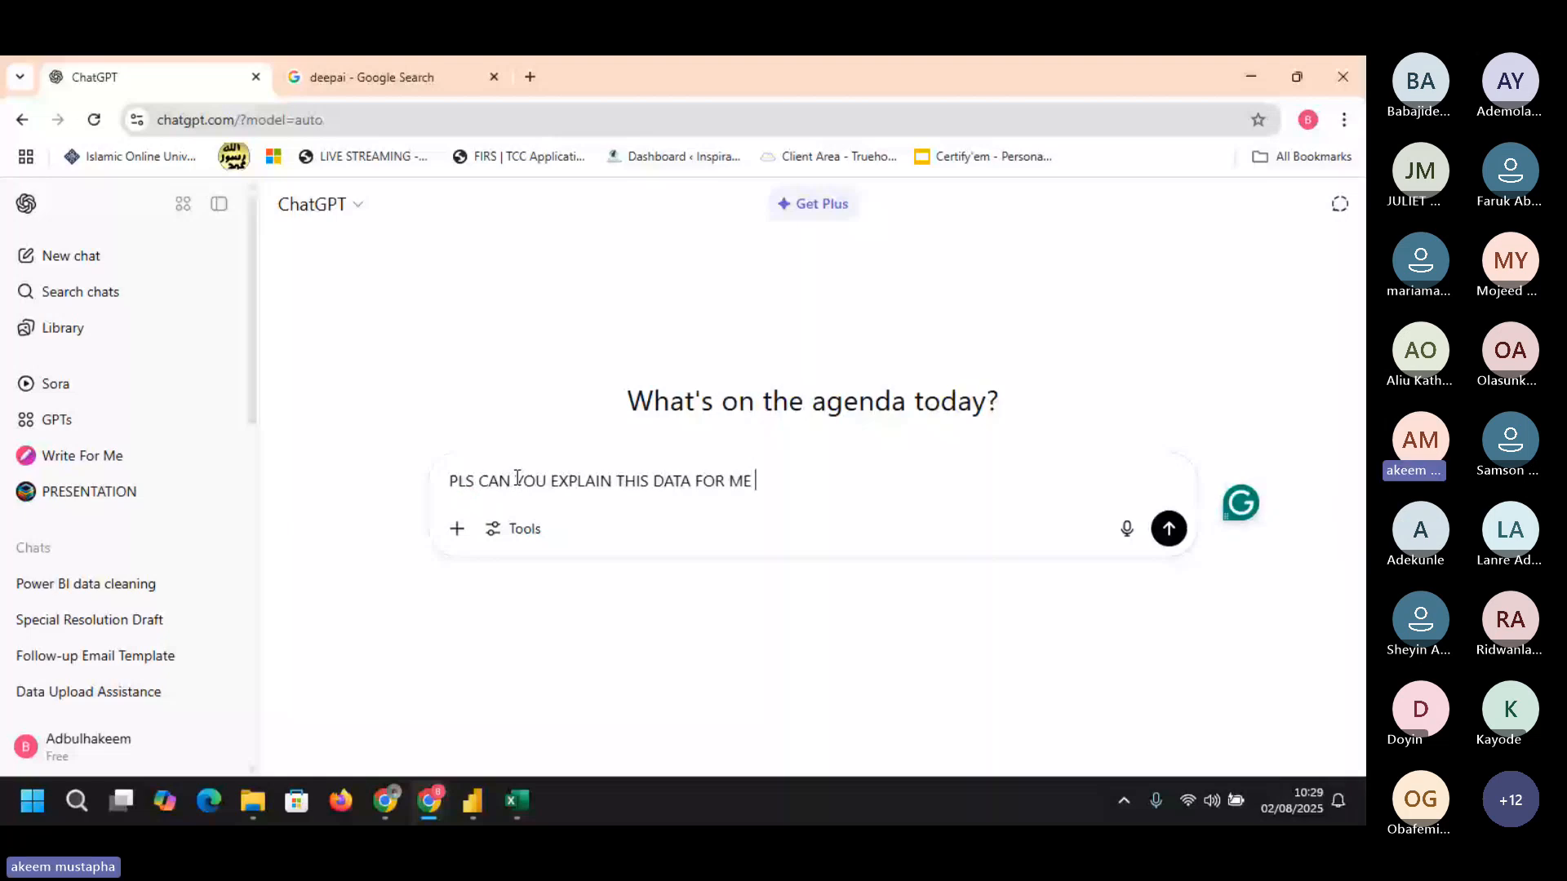
{"action": "key", "text": "ctrl+v"}
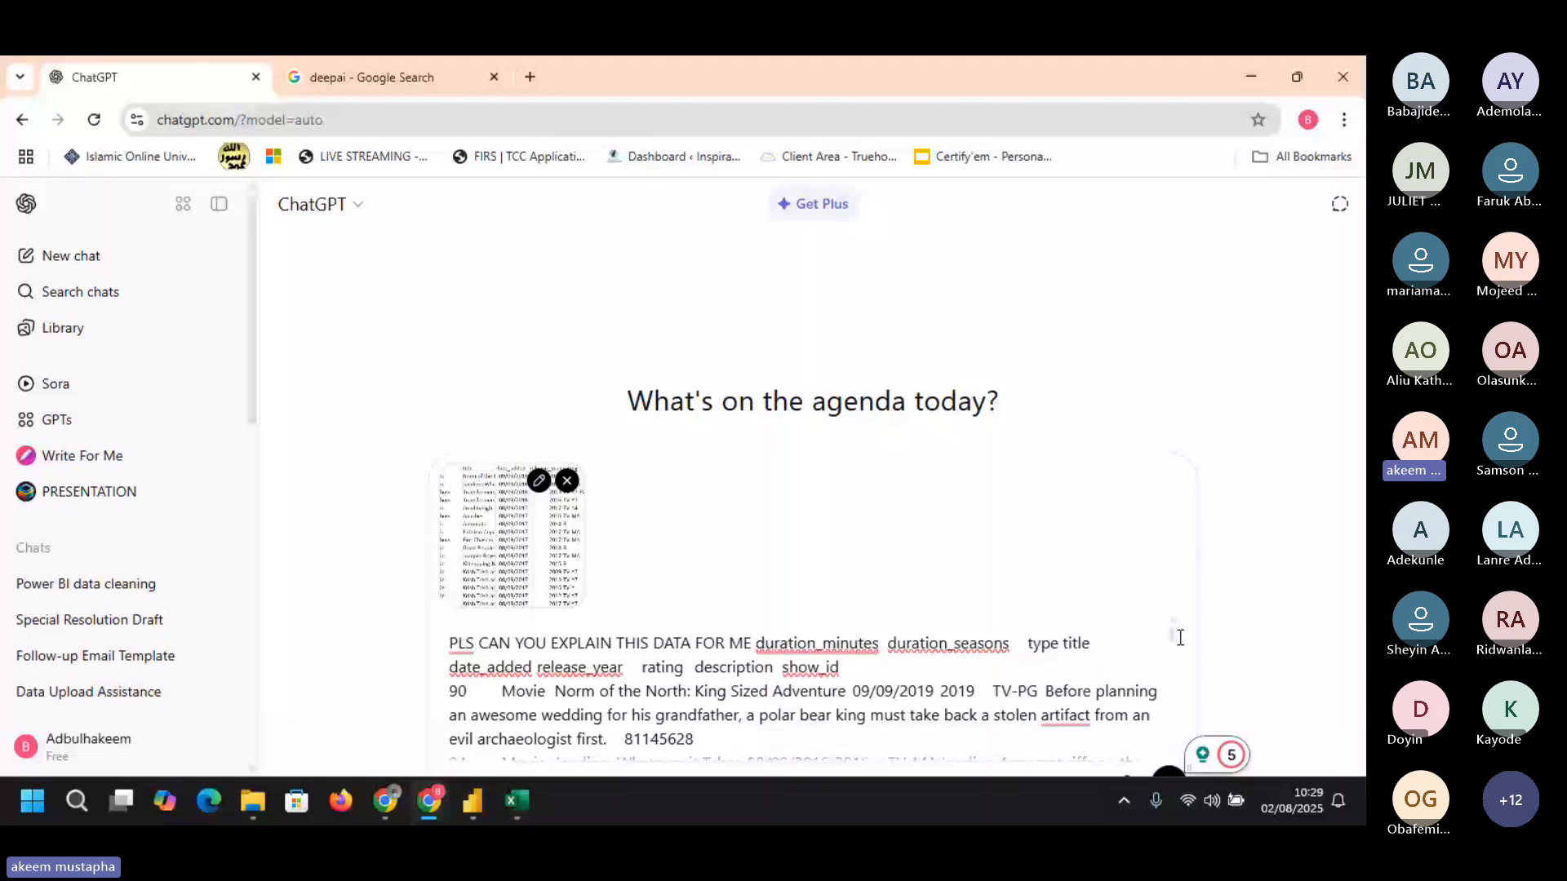
{"action": "scroll", "coordinate": [1180, 637], "scroll_direction": "down", "scroll_amount": 5}
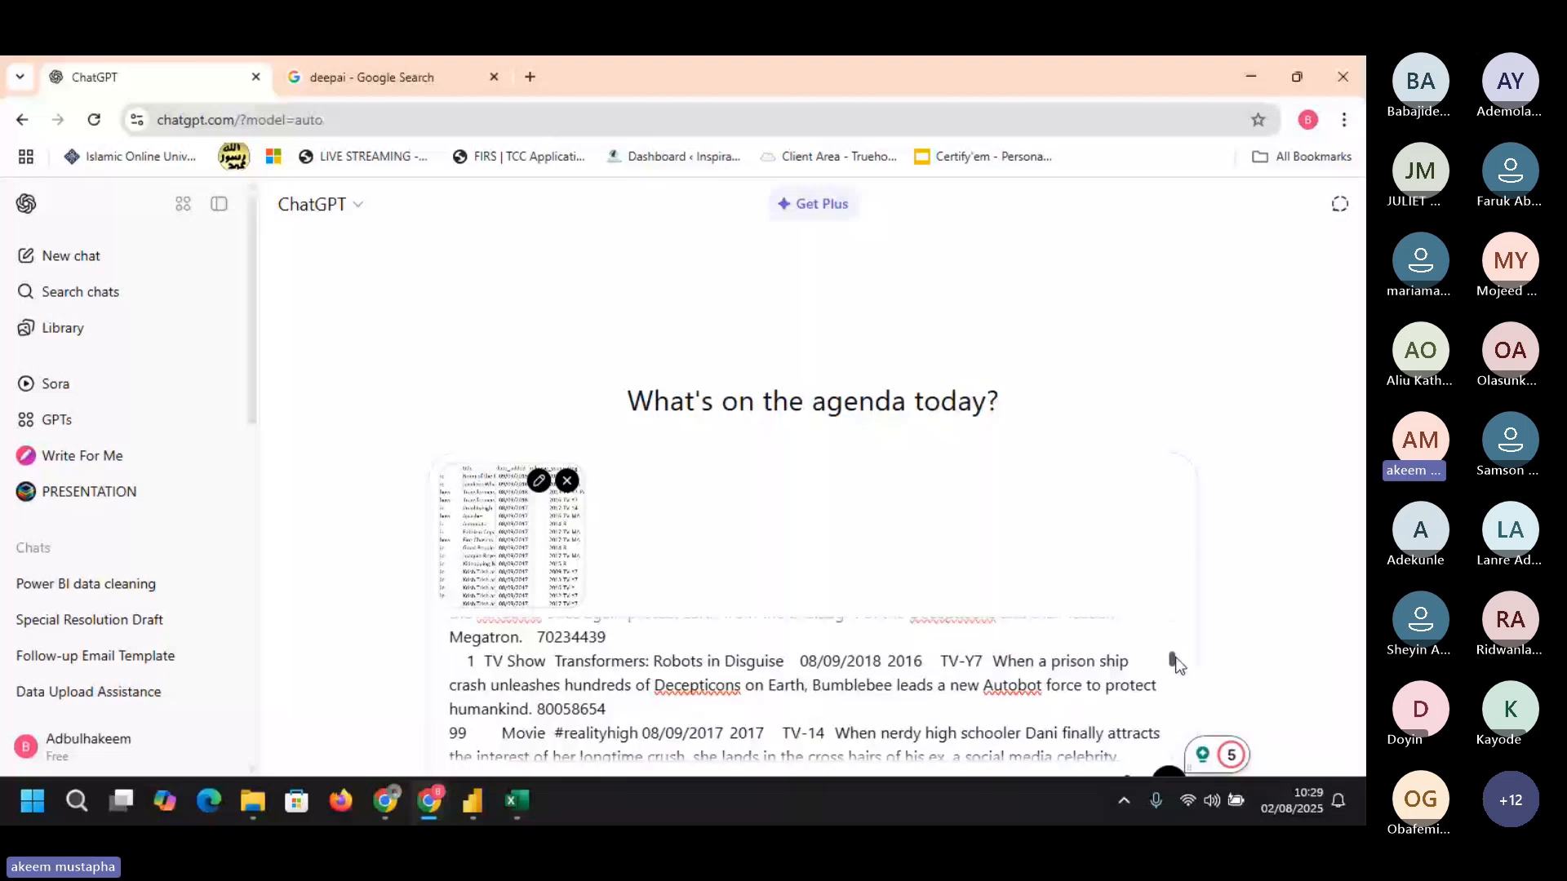
{"action": "left_click_drag", "start_coordinate": [1173, 661], "coordinate": [1178, 767]}
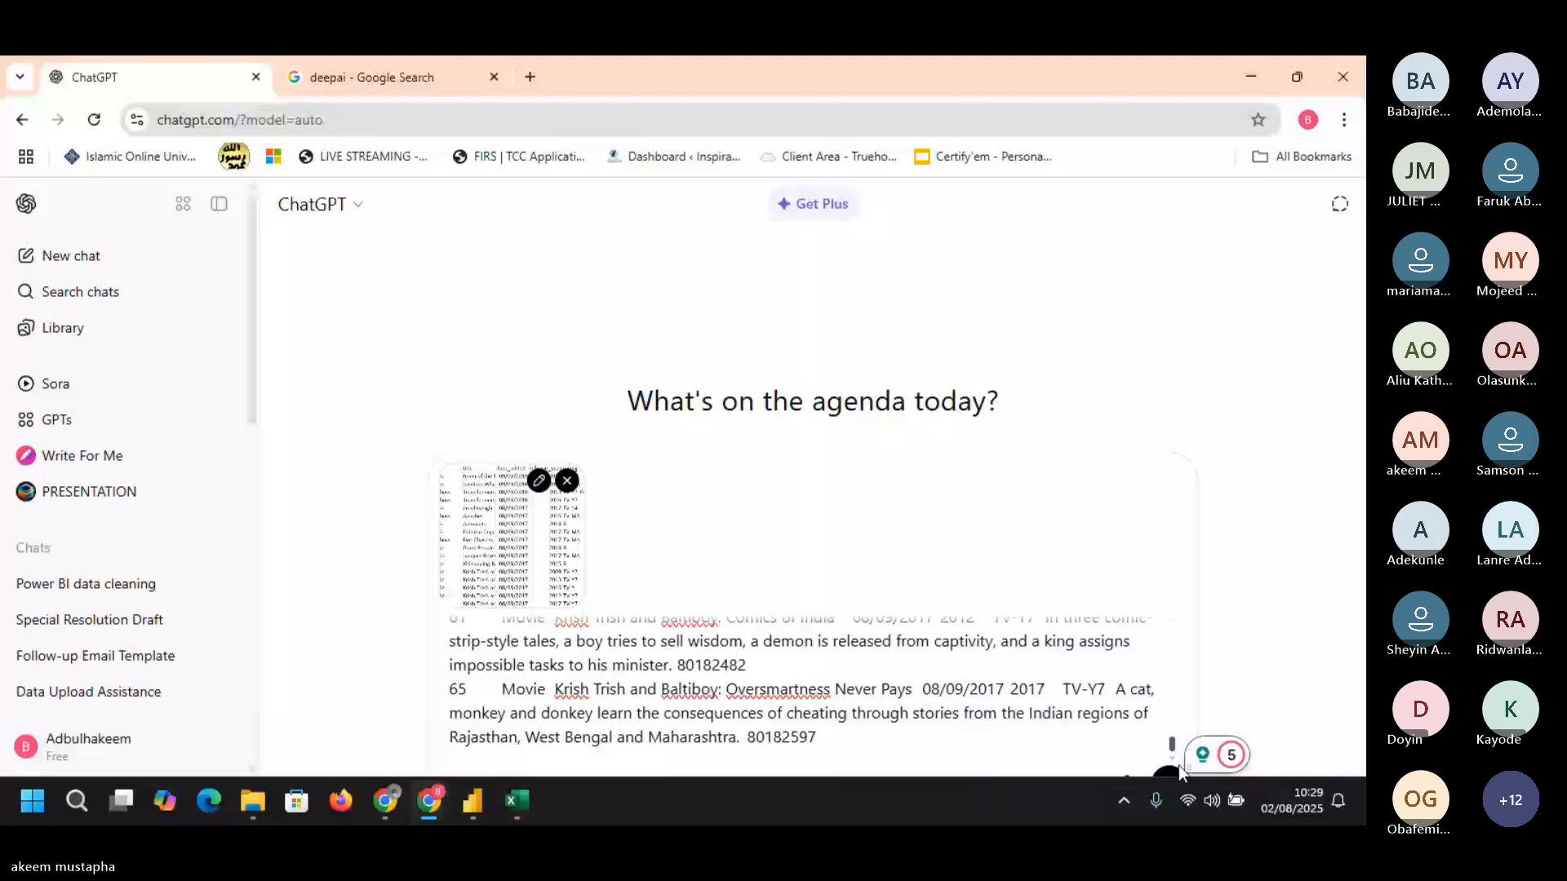
{"action": "left_click", "coordinate": [1178, 767]}
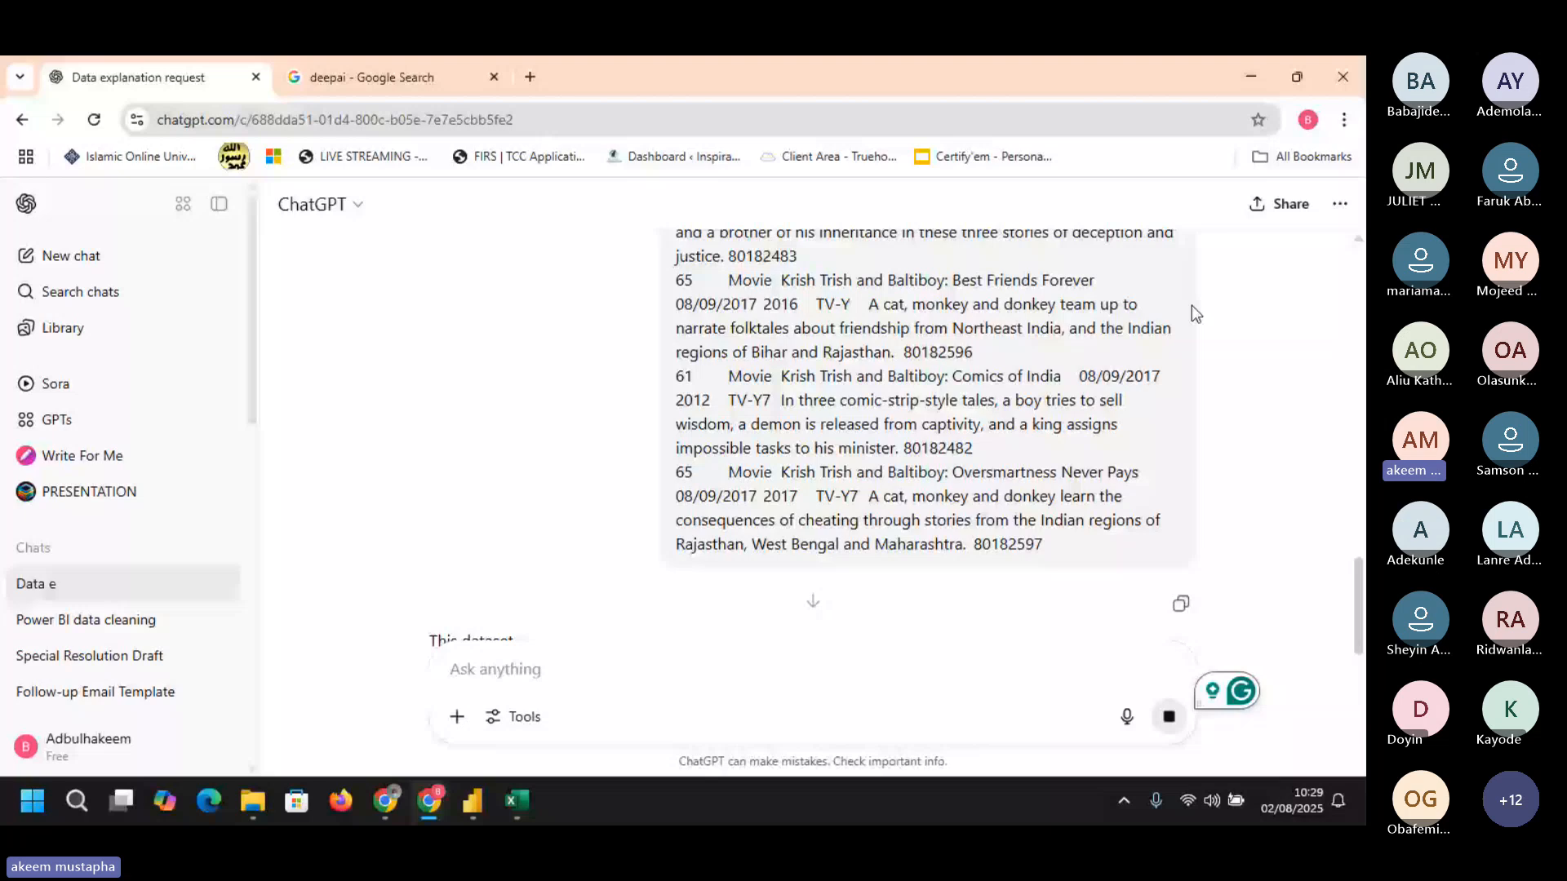
- Read the reply's column explanation, data sample interpretation and closing list of possible insights
{"action": "scroll", "coordinate": [1191, 305], "scroll_direction": "down", "scroll_amount": 4}
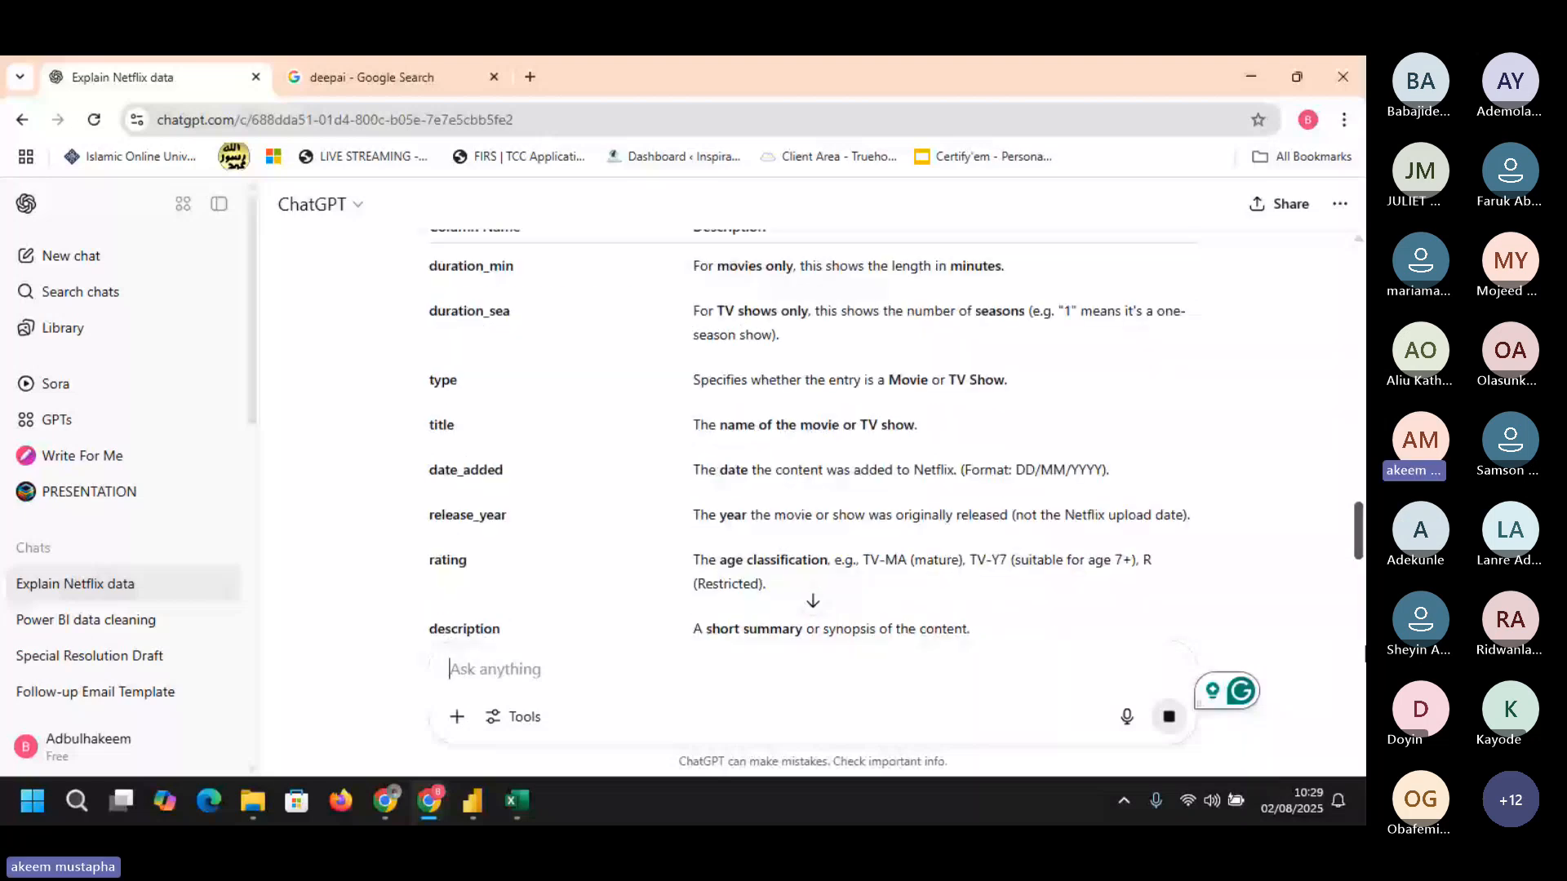
{"action": "scroll", "coordinate": [1360, 651], "scroll_direction": "up", "scroll_amount": 1}
{"action": "scroll", "coordinate": [1359, 650], "scroll_direction": "up", "scroll_amount": 1}
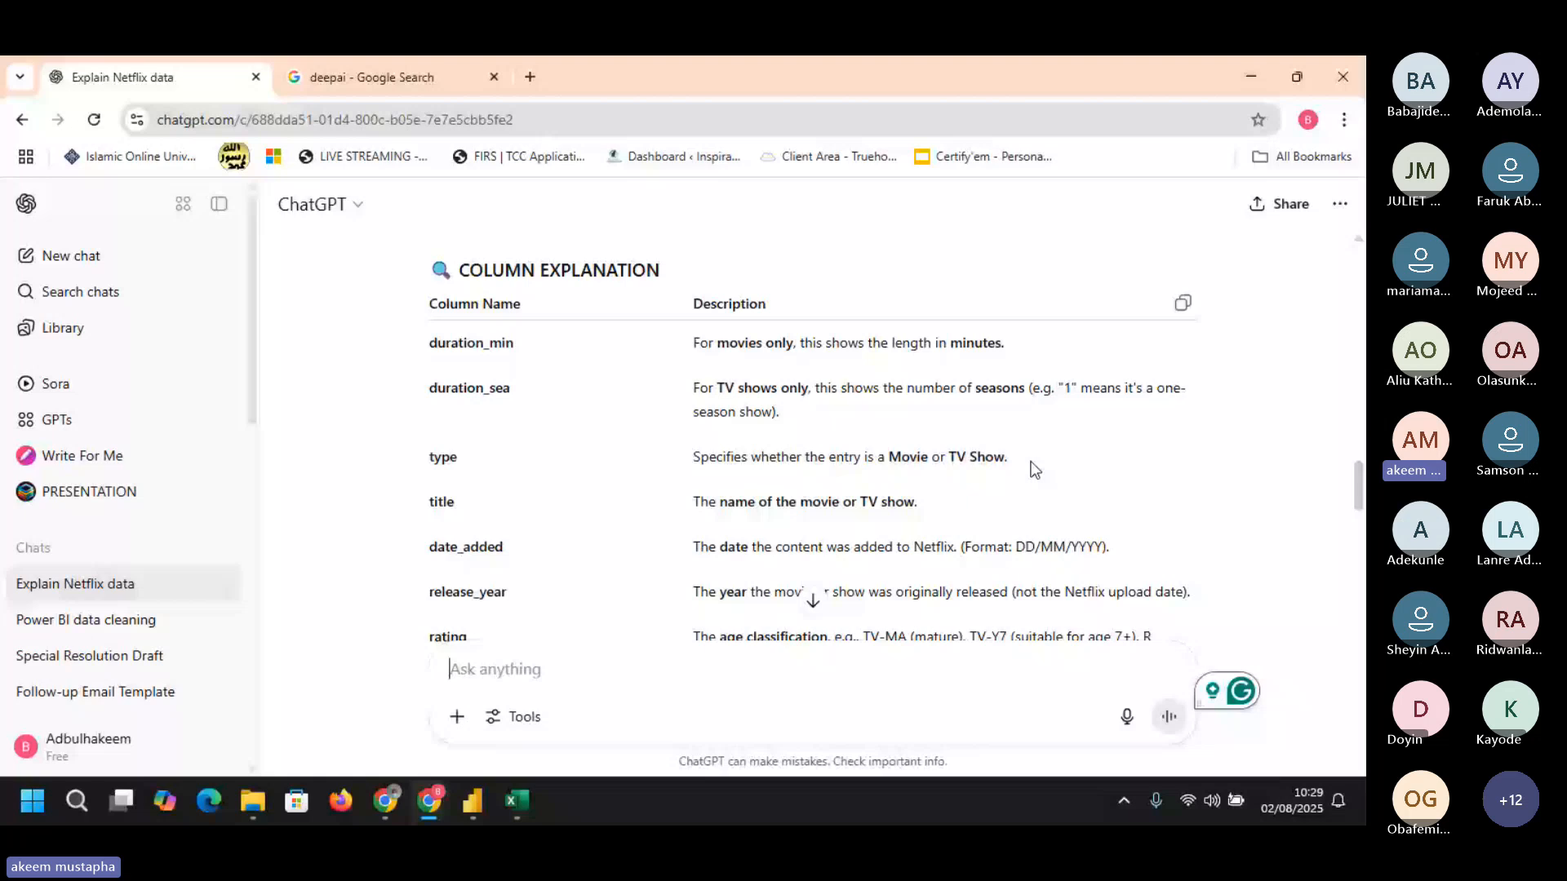
{"action": "left_click_drag", "start_coordinate": [1359, 487], "coordinate": [1355, 552]}
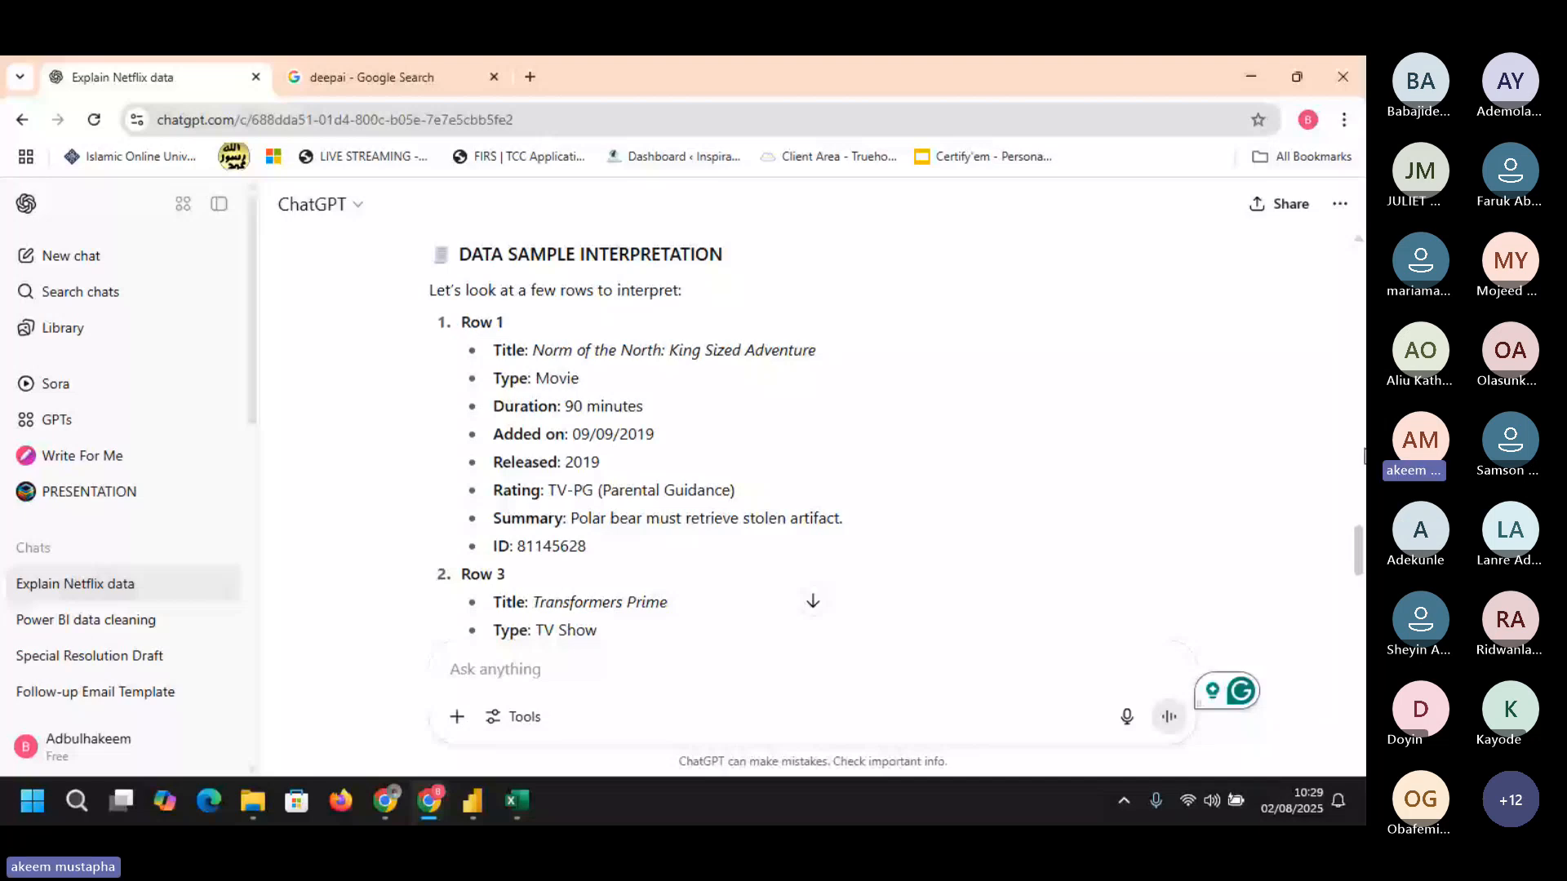
{"action": "left_click_drag", "start_coordinate": [1358, 562], "coordinate": [1359, 663]}
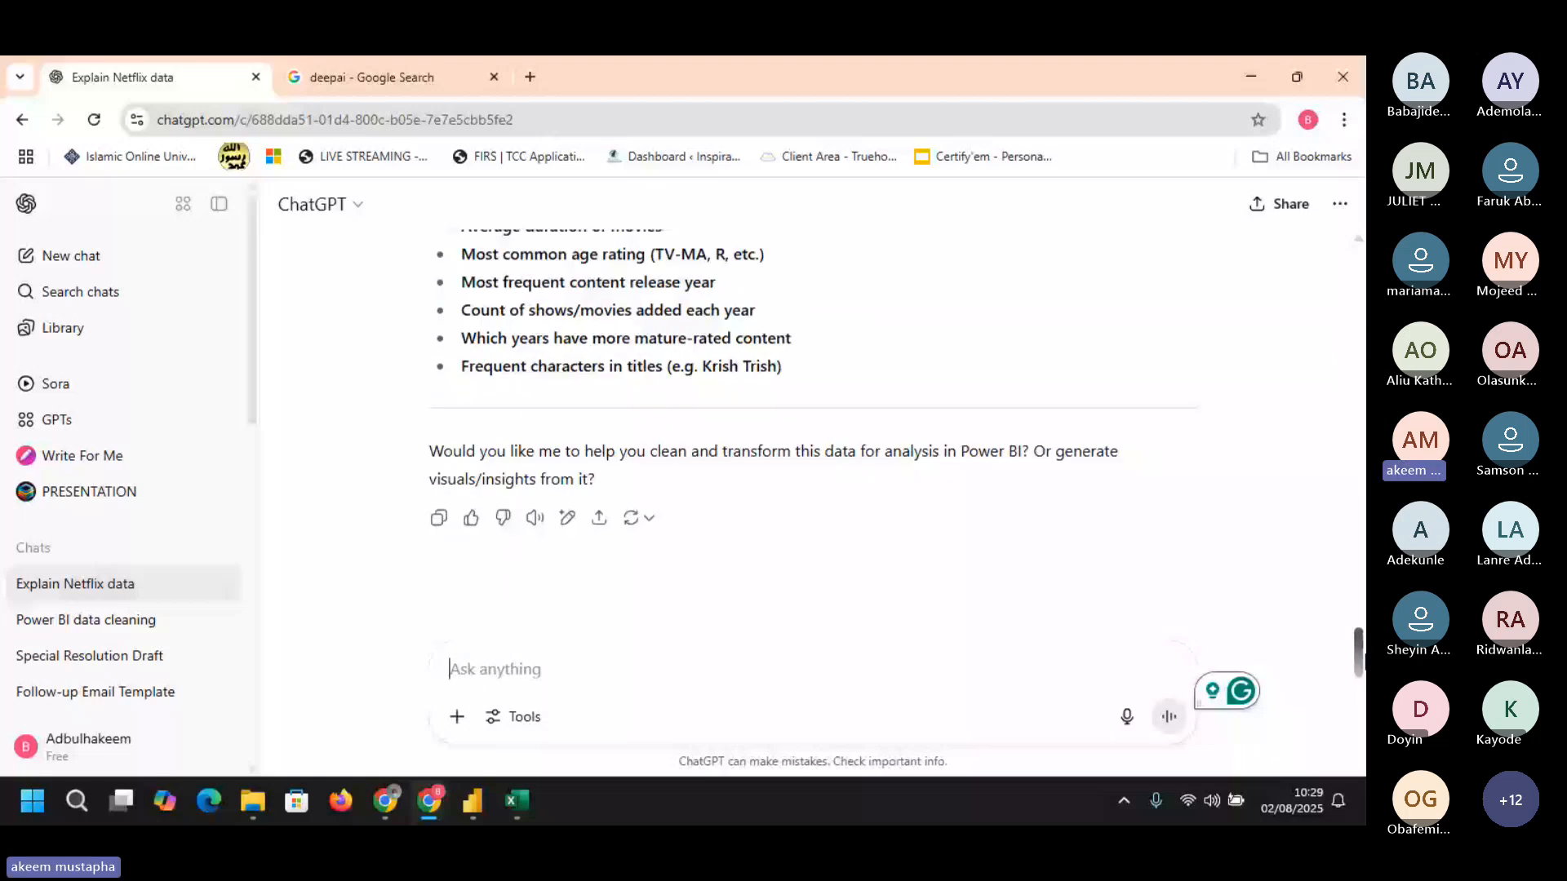
- Ask in the same chat "WHAT KIND OF ANALYSIS CAN I ACHIEVE ON POWER BI"
{"action": "type", "text": "WHAT "}
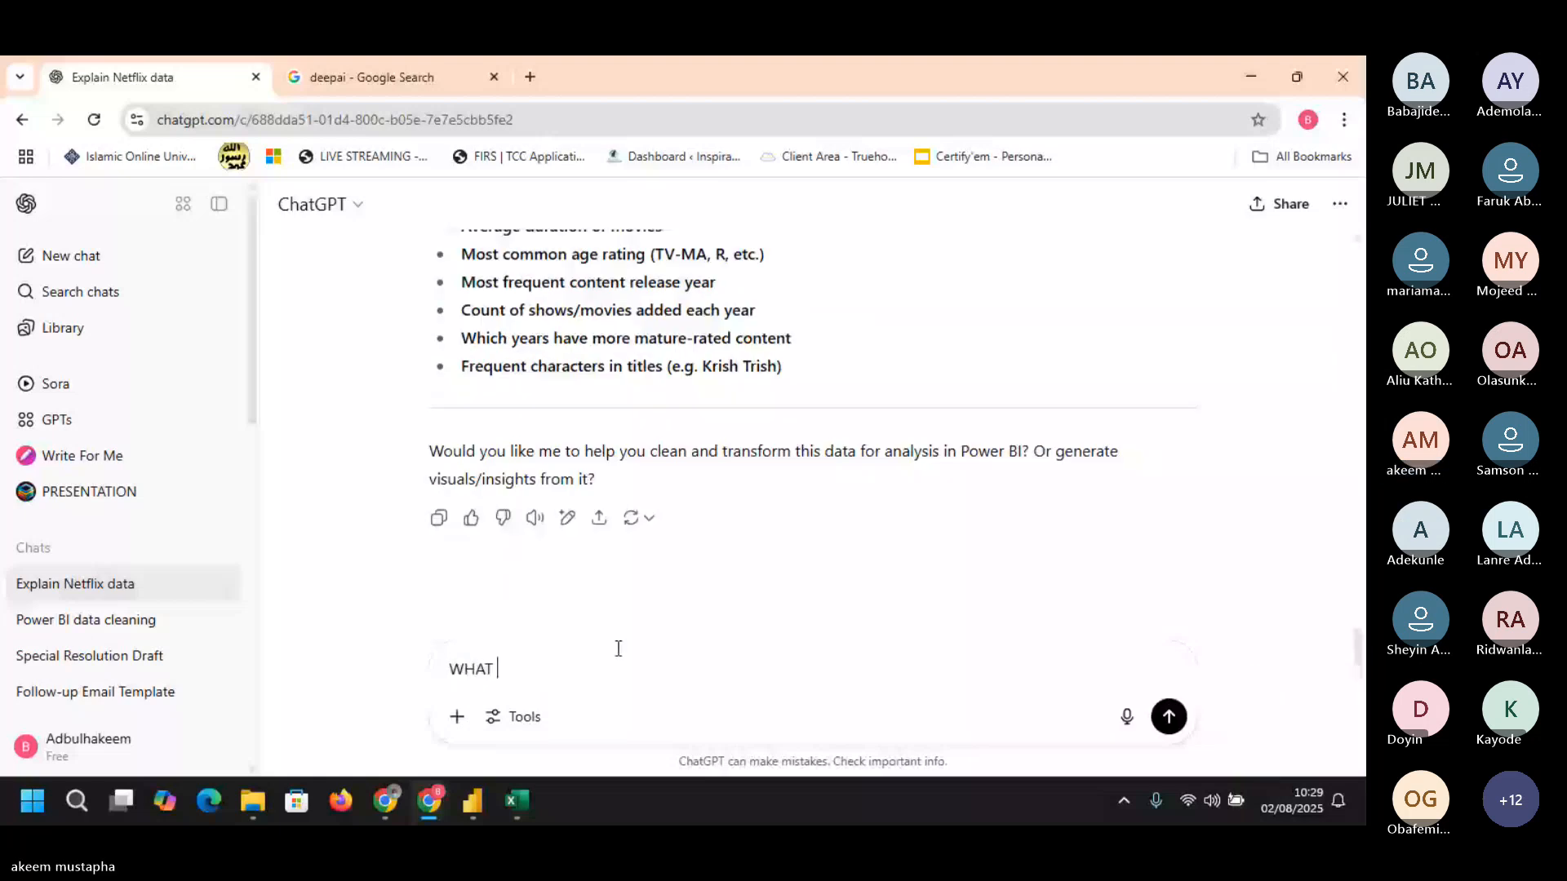
{"action": "type", "text": "KIN"}
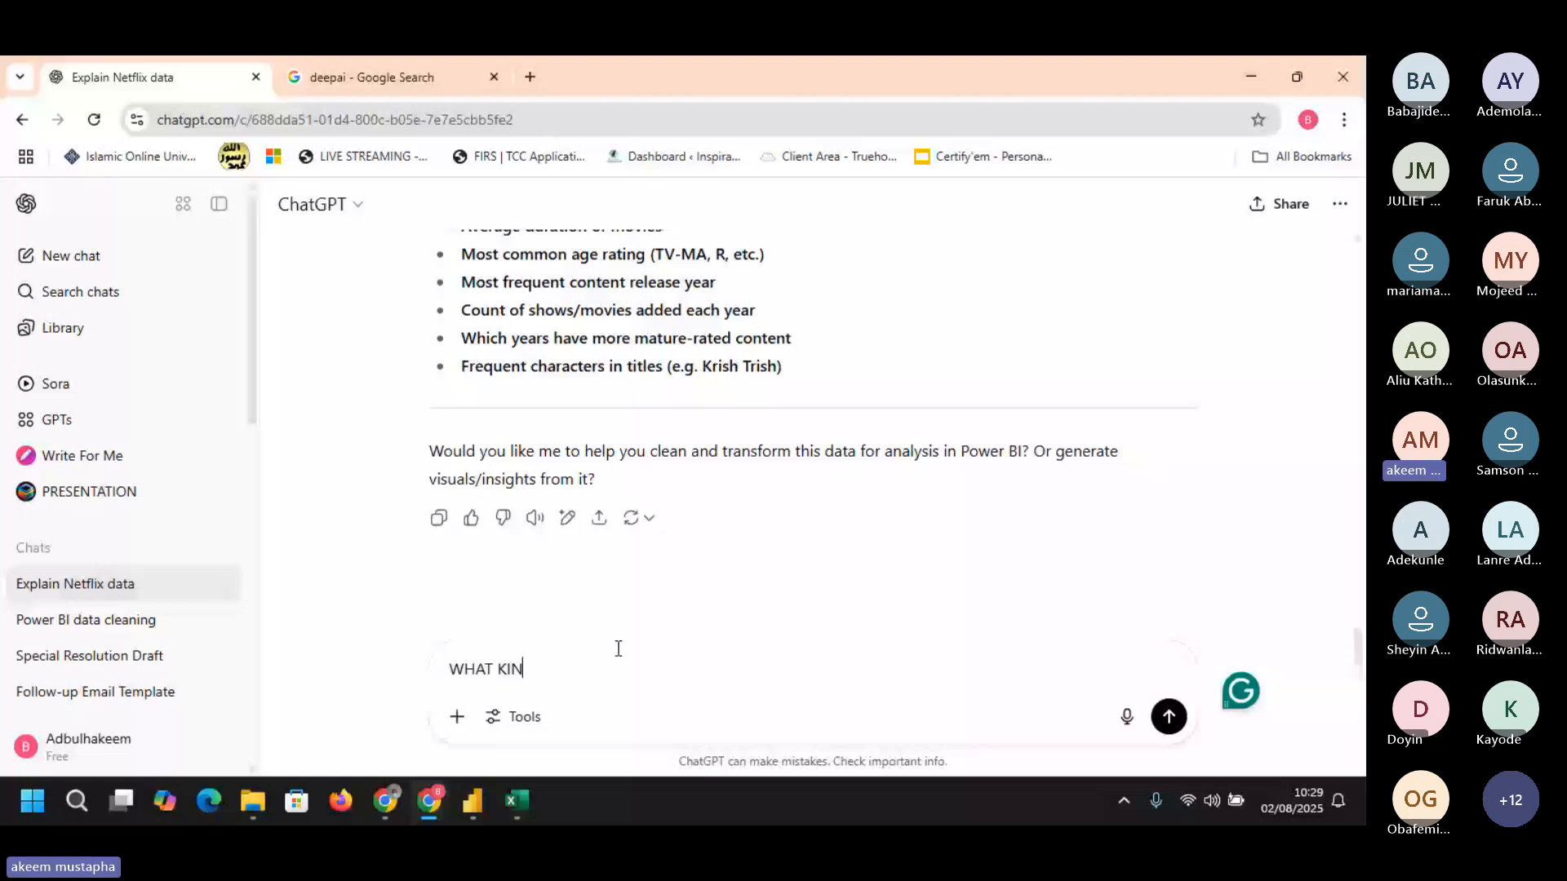
{"action": "type", "text": "D OF ANALYSIS CAN I "}
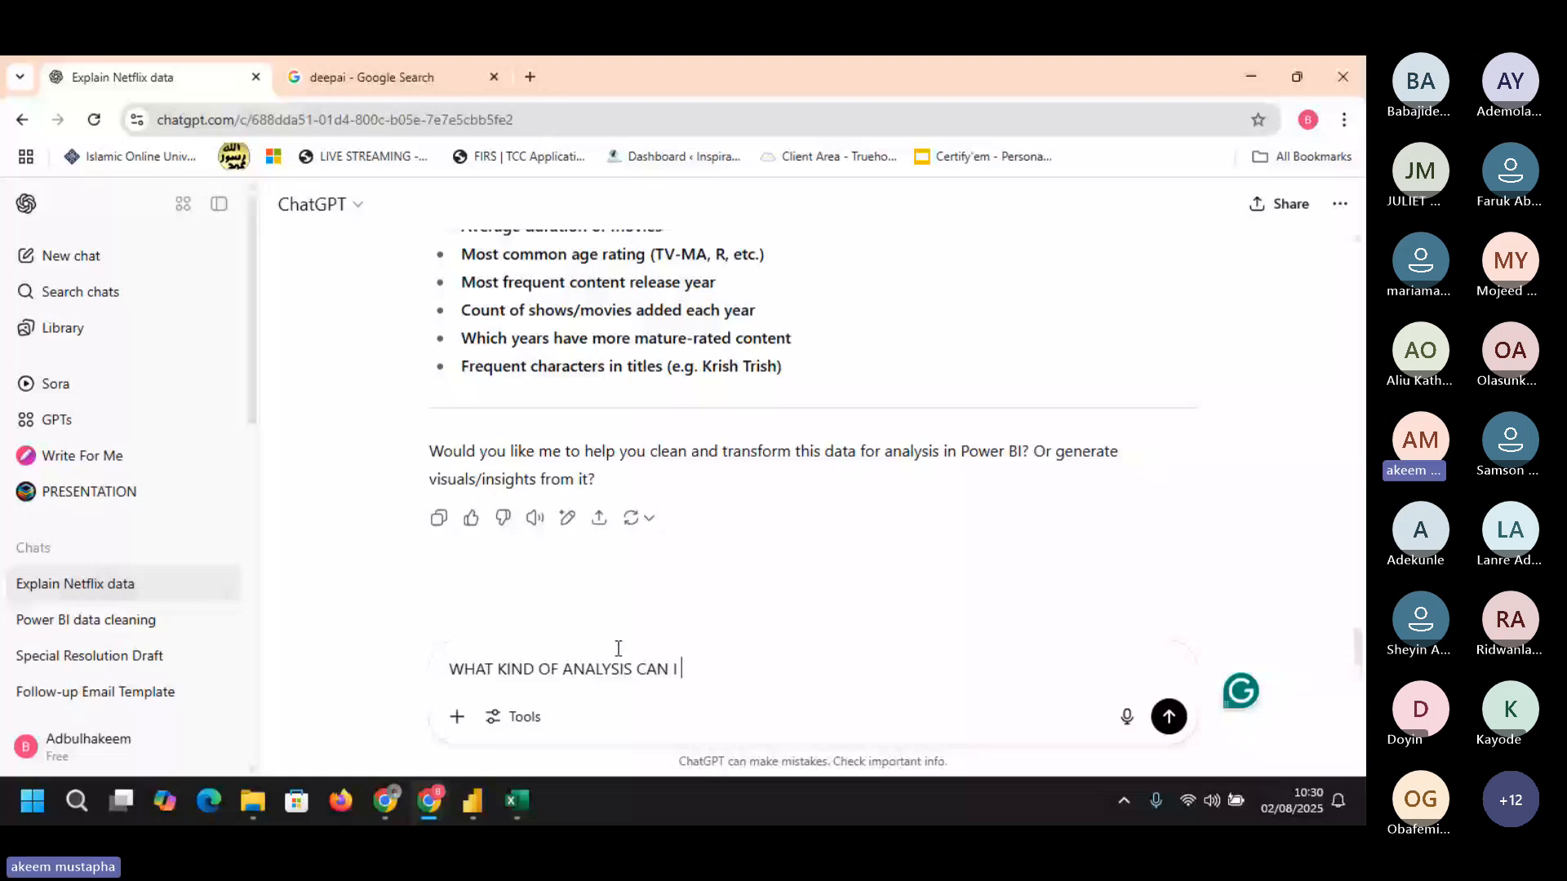
{"action": "type", "text": "ACHIEVE ON POWER "}
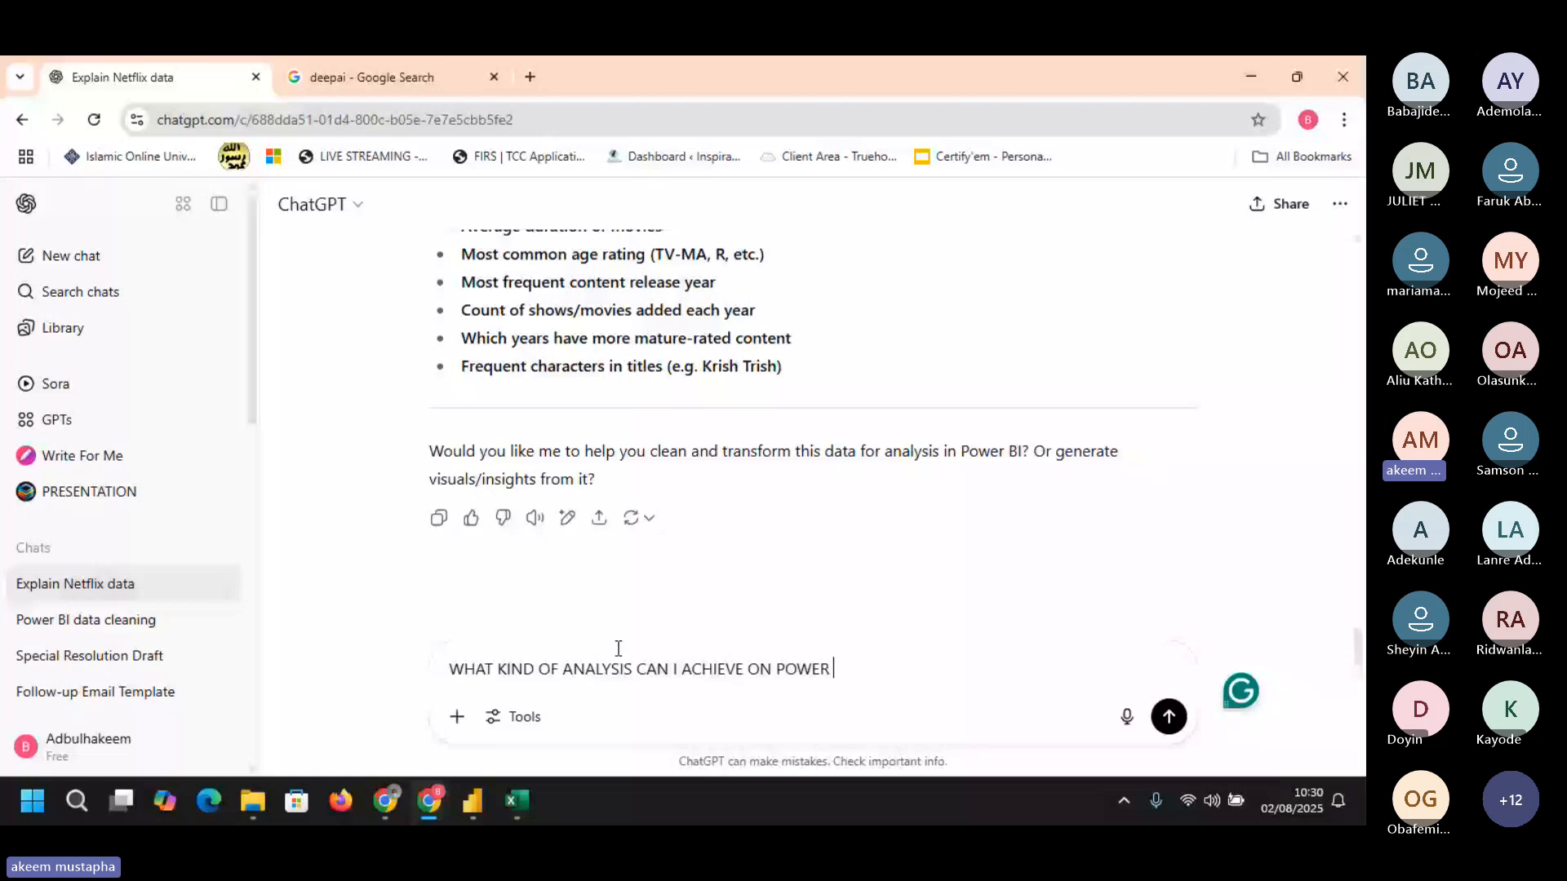
{"action": "type", "text": "BI"}
{"action": "key", "text": "Return"}
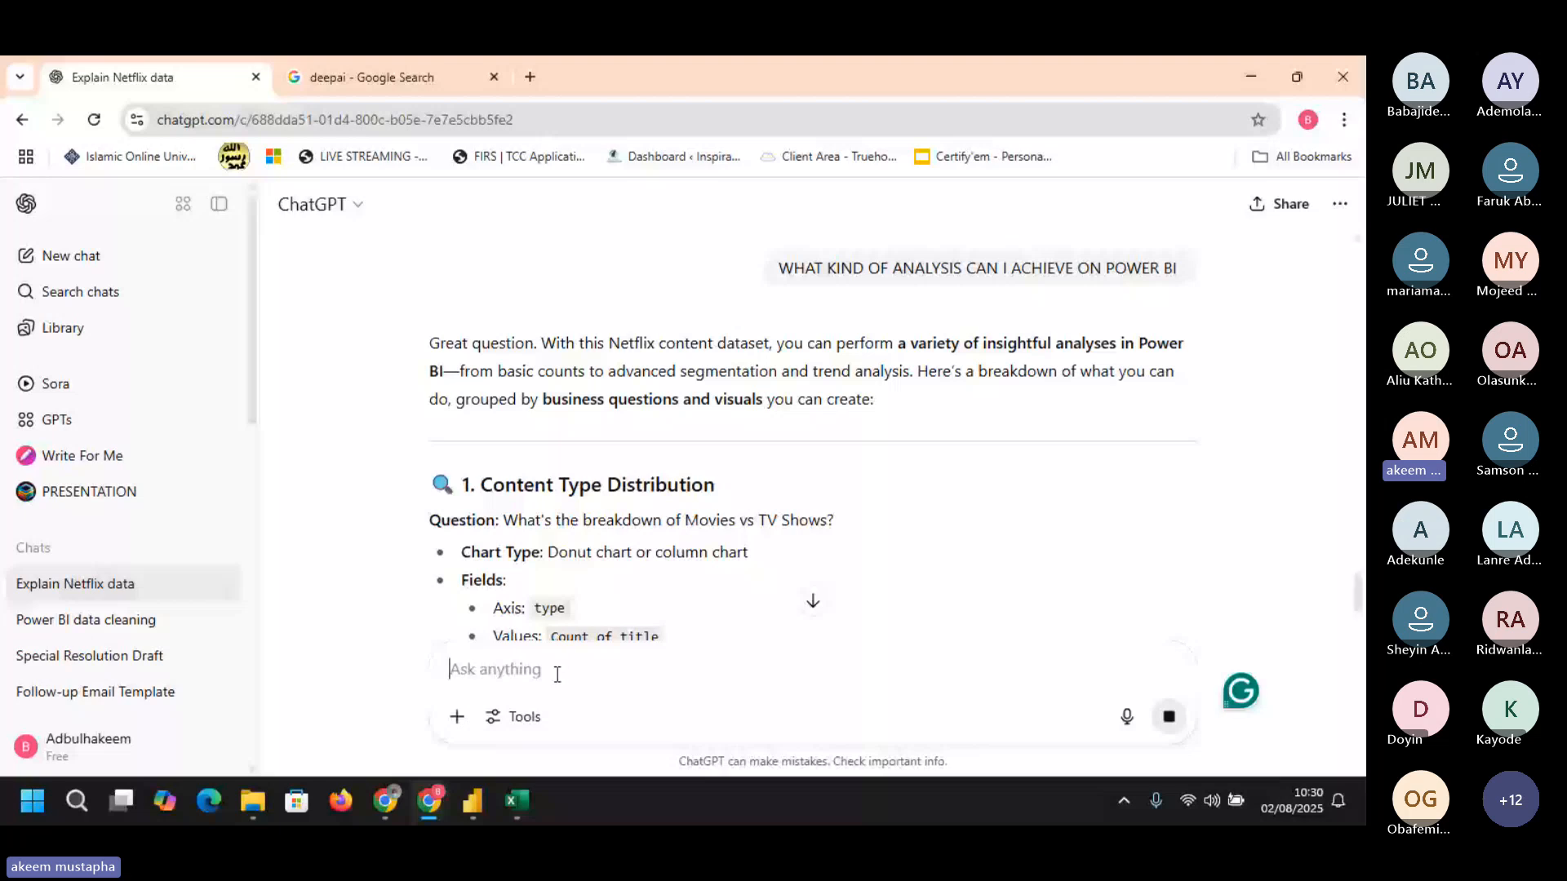
- Look over the suggested analyses and send the request "CAN YOU GENERATE A SIMILAR SAMPLE DATASET IN CSV"
{"action": "type", "text": "CAN YOU"}
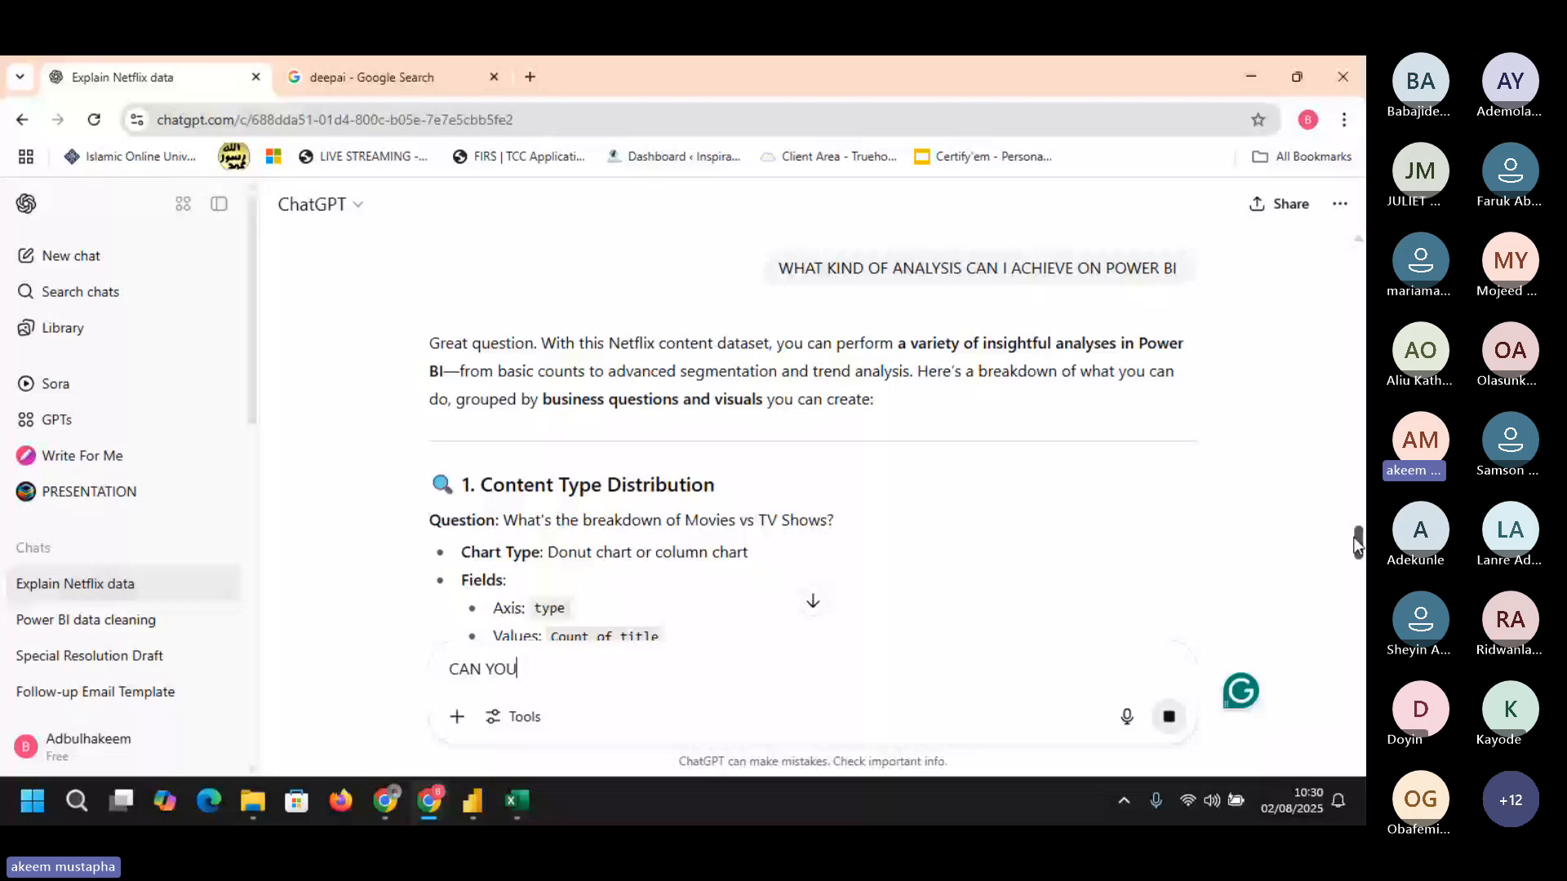
{"action": "left_click_drag", "start_coordinate": [1356, 542], "coordinate": [1365, 601]}
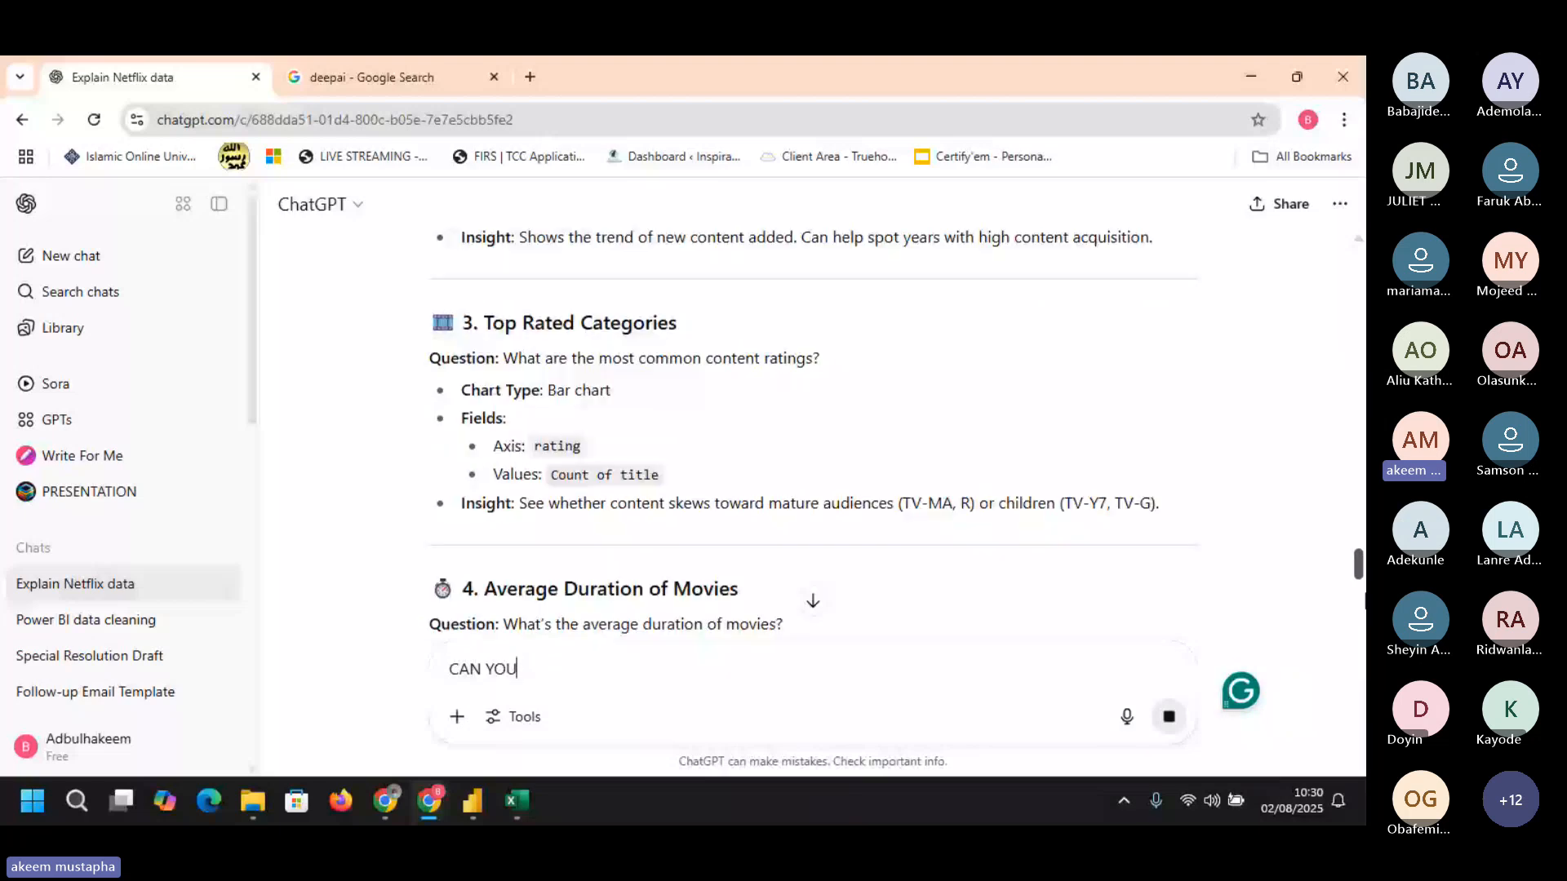
{"action": "type", "text": "GENE"}
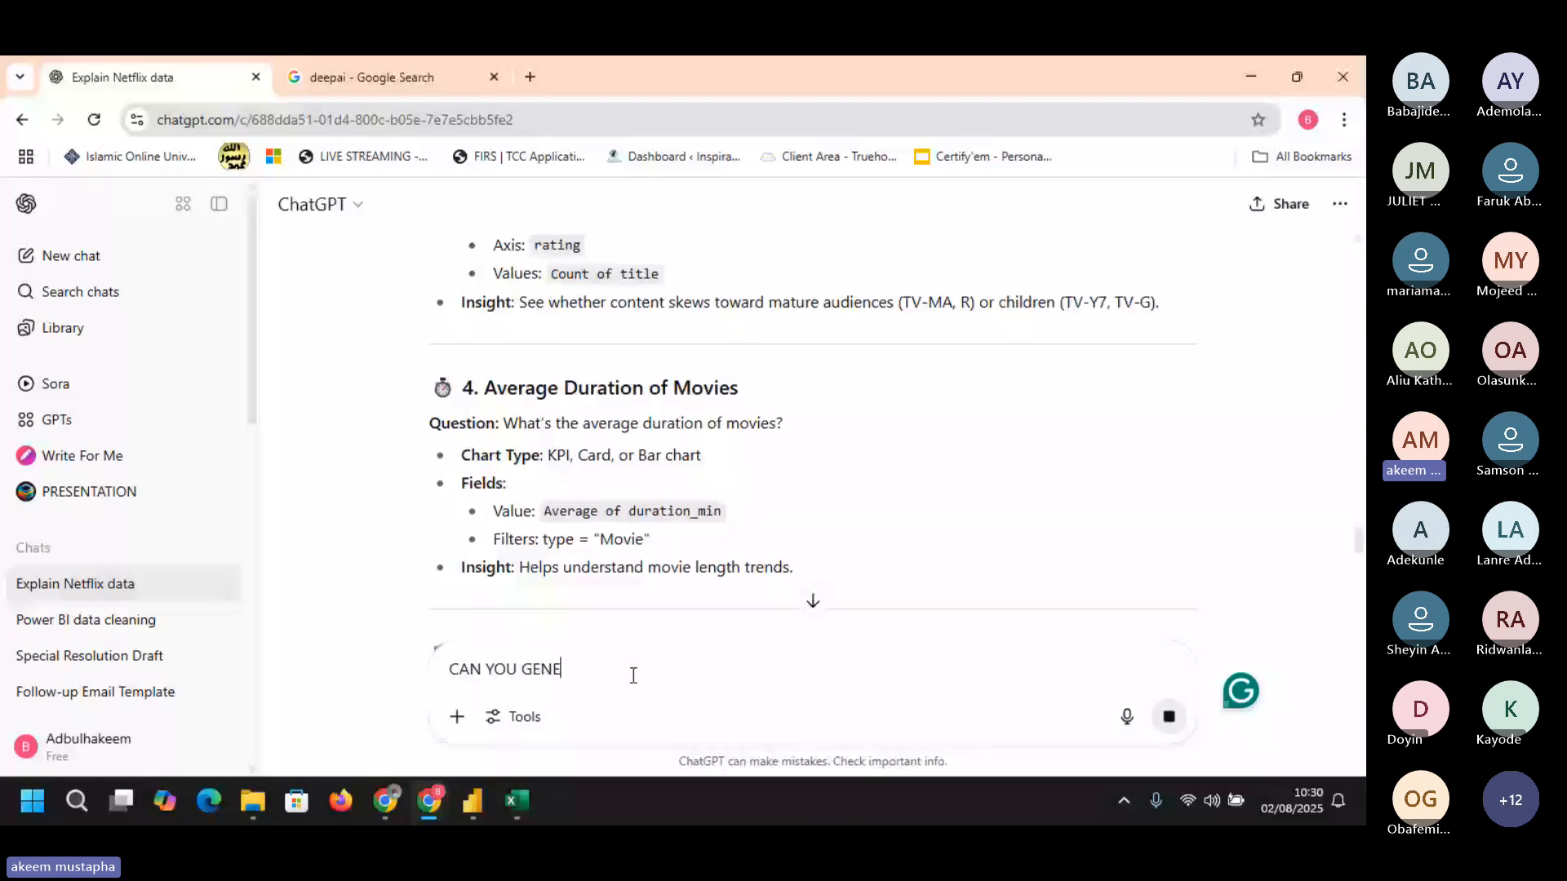
{"action": "type", "text": "RATE A SA"}
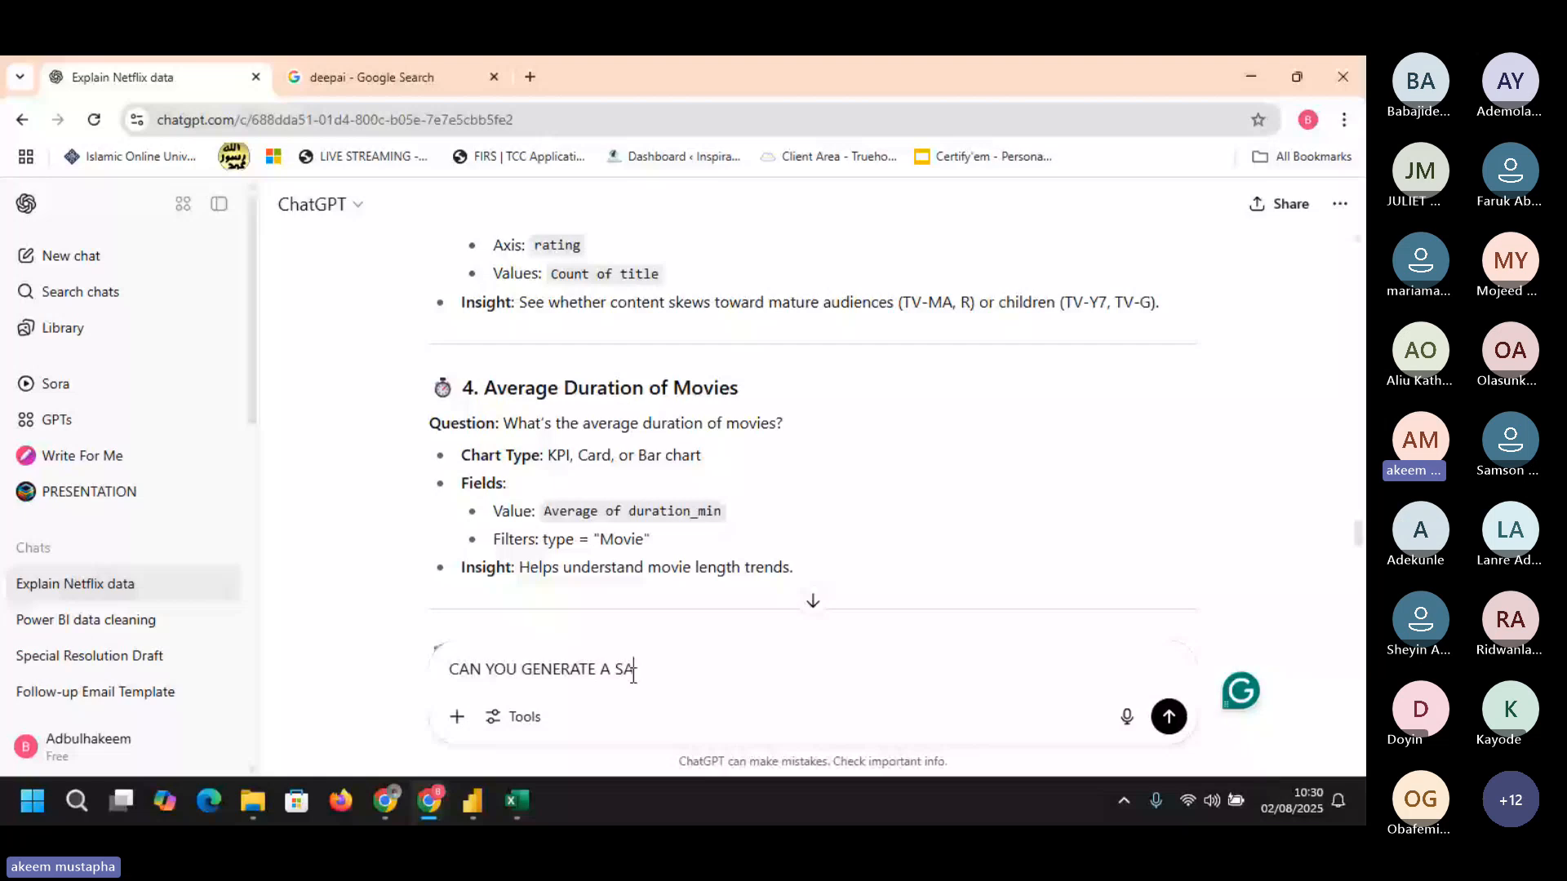
{"action": "key", "text": "BackSpace"}
{"action": "type", "text": "IMILAR SAMPLE DA"}
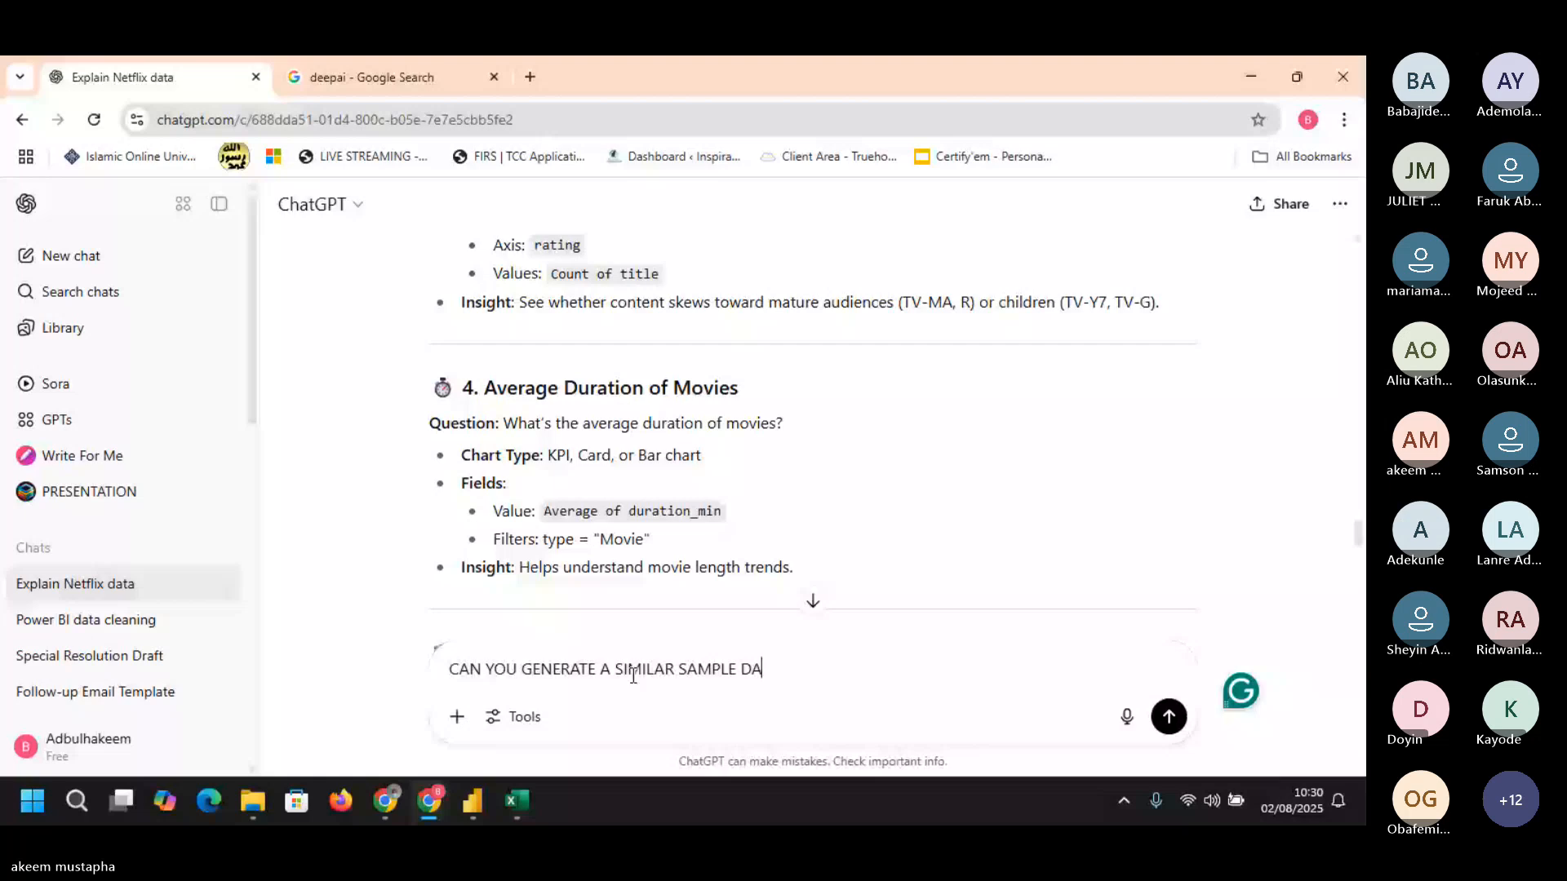
{"action": "type", "text": "TASE"}
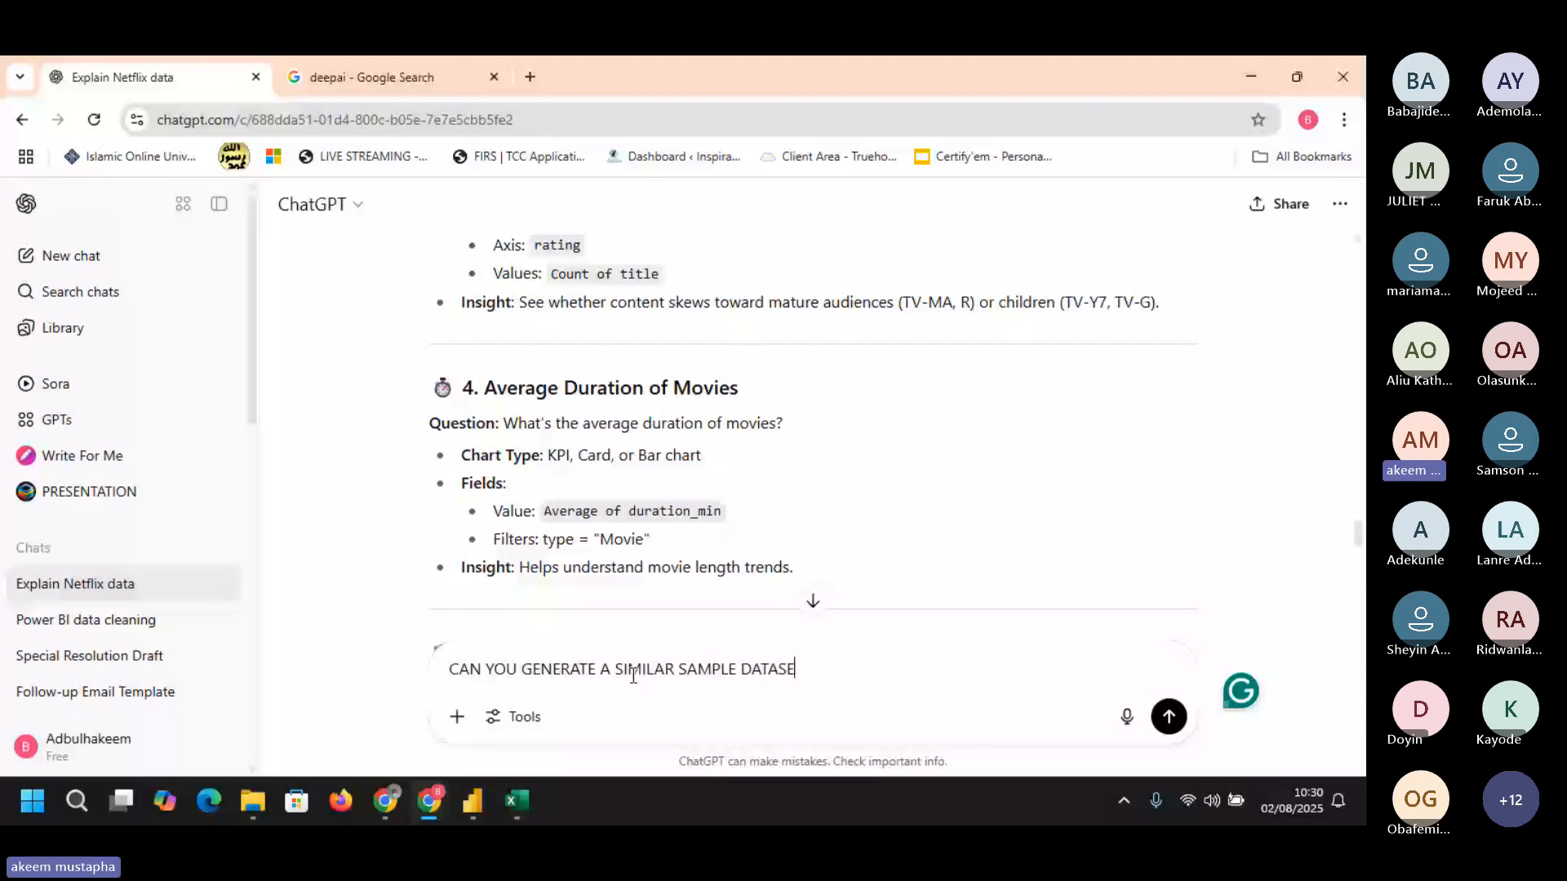
{"action": "type", "text": "T IN "}
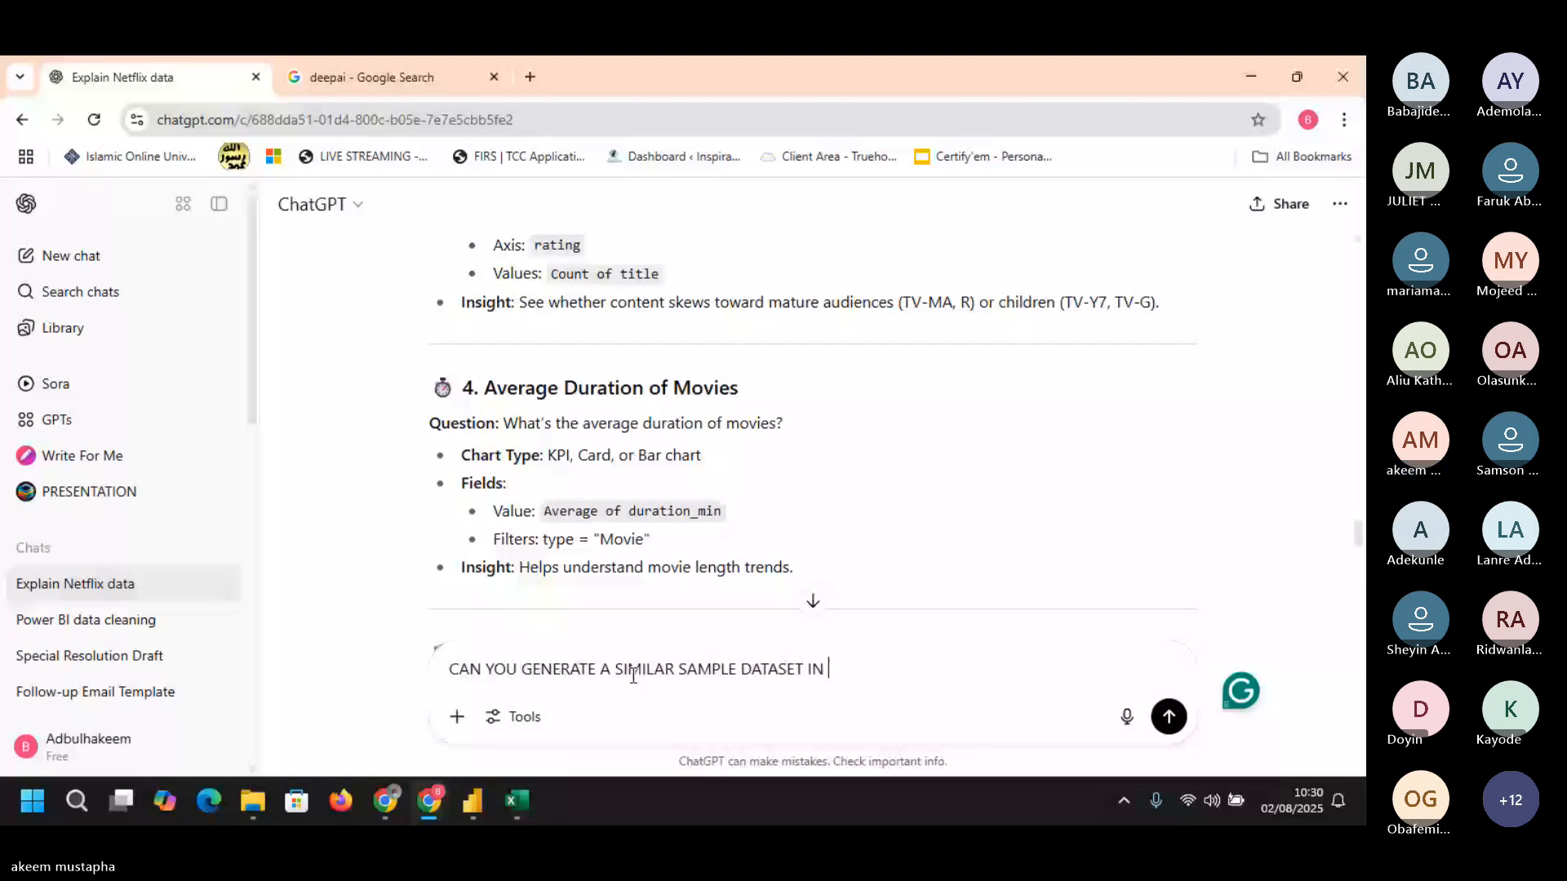
{"action": "type", "text": "CS"}
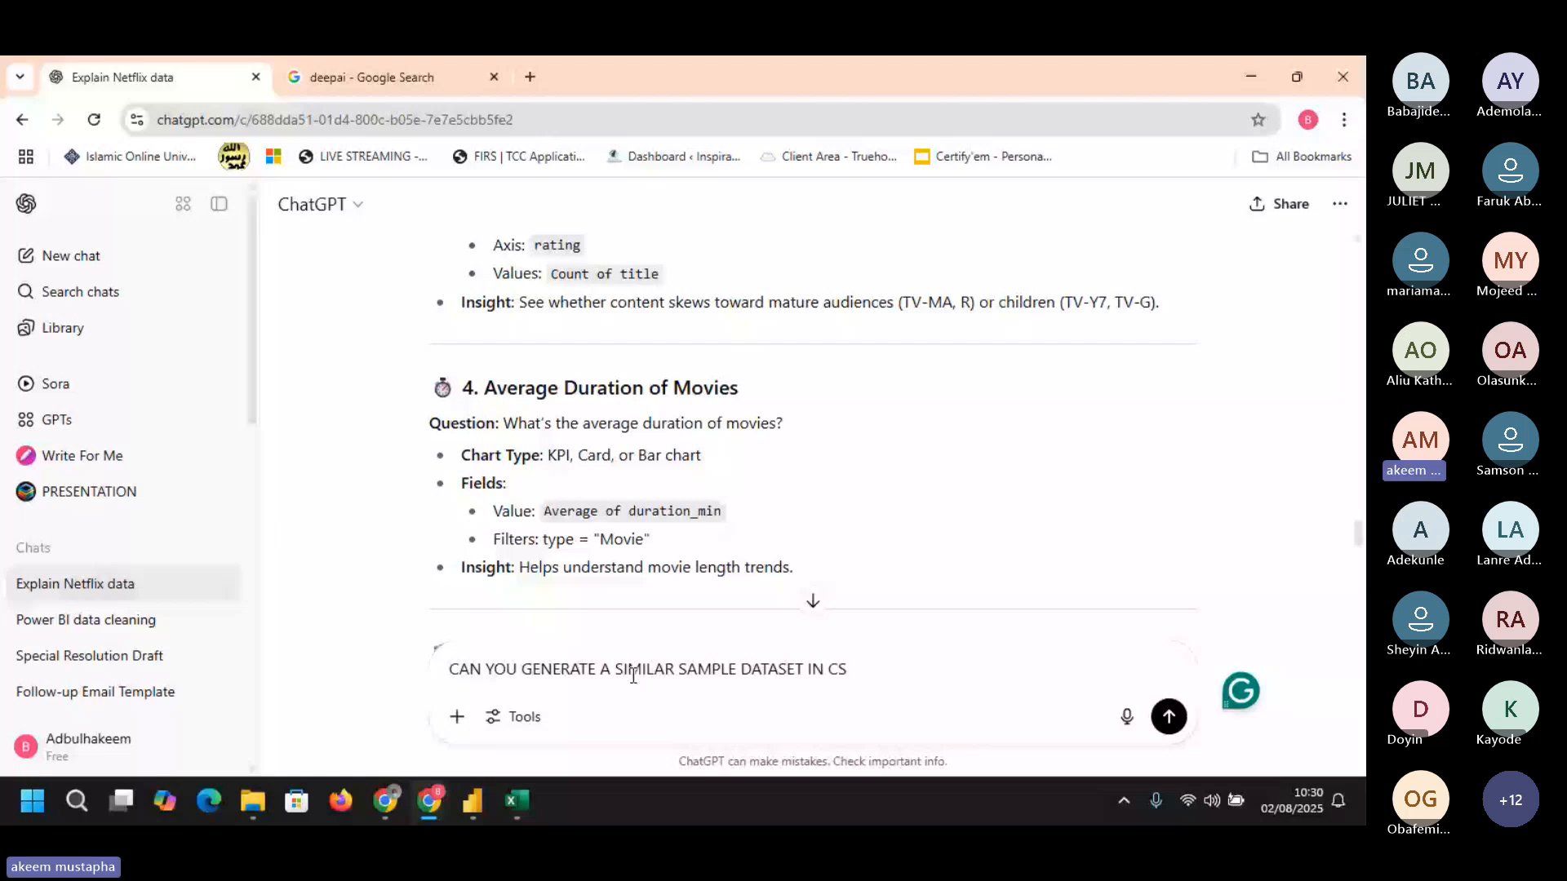
{"action": "type", "text": "V"}
{"action": "key", "text": "Return"}
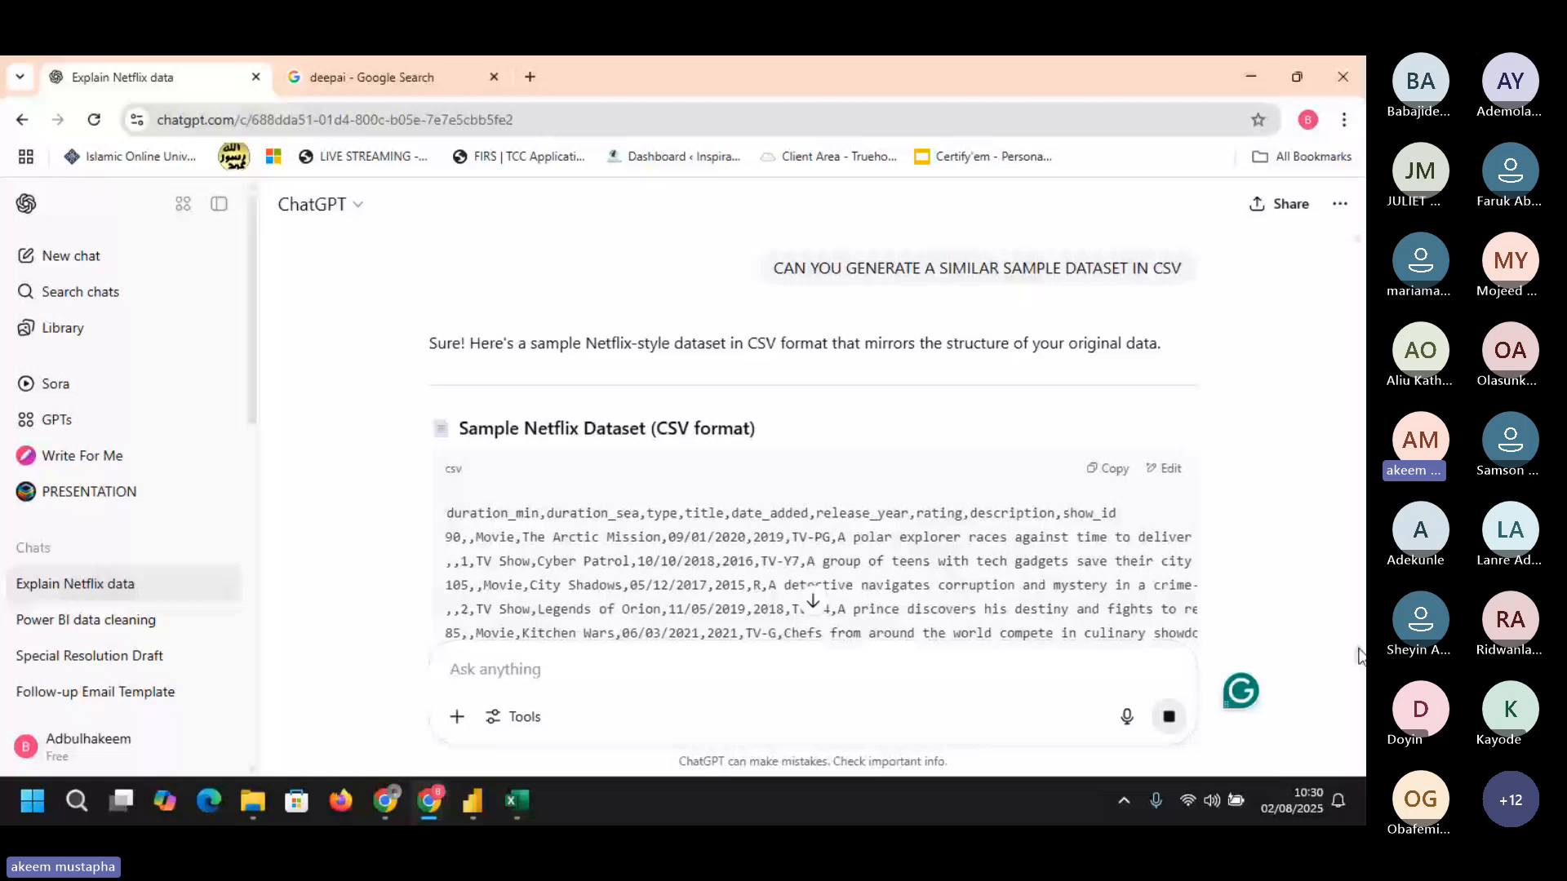
- Request a downloadable version of the sample dataset with the message "CONVERT TO .CSV FILE"
{"action": "scroll", "coordinate": [1289, 447], "scroll_direction": "down", "scroll_amount": 5}
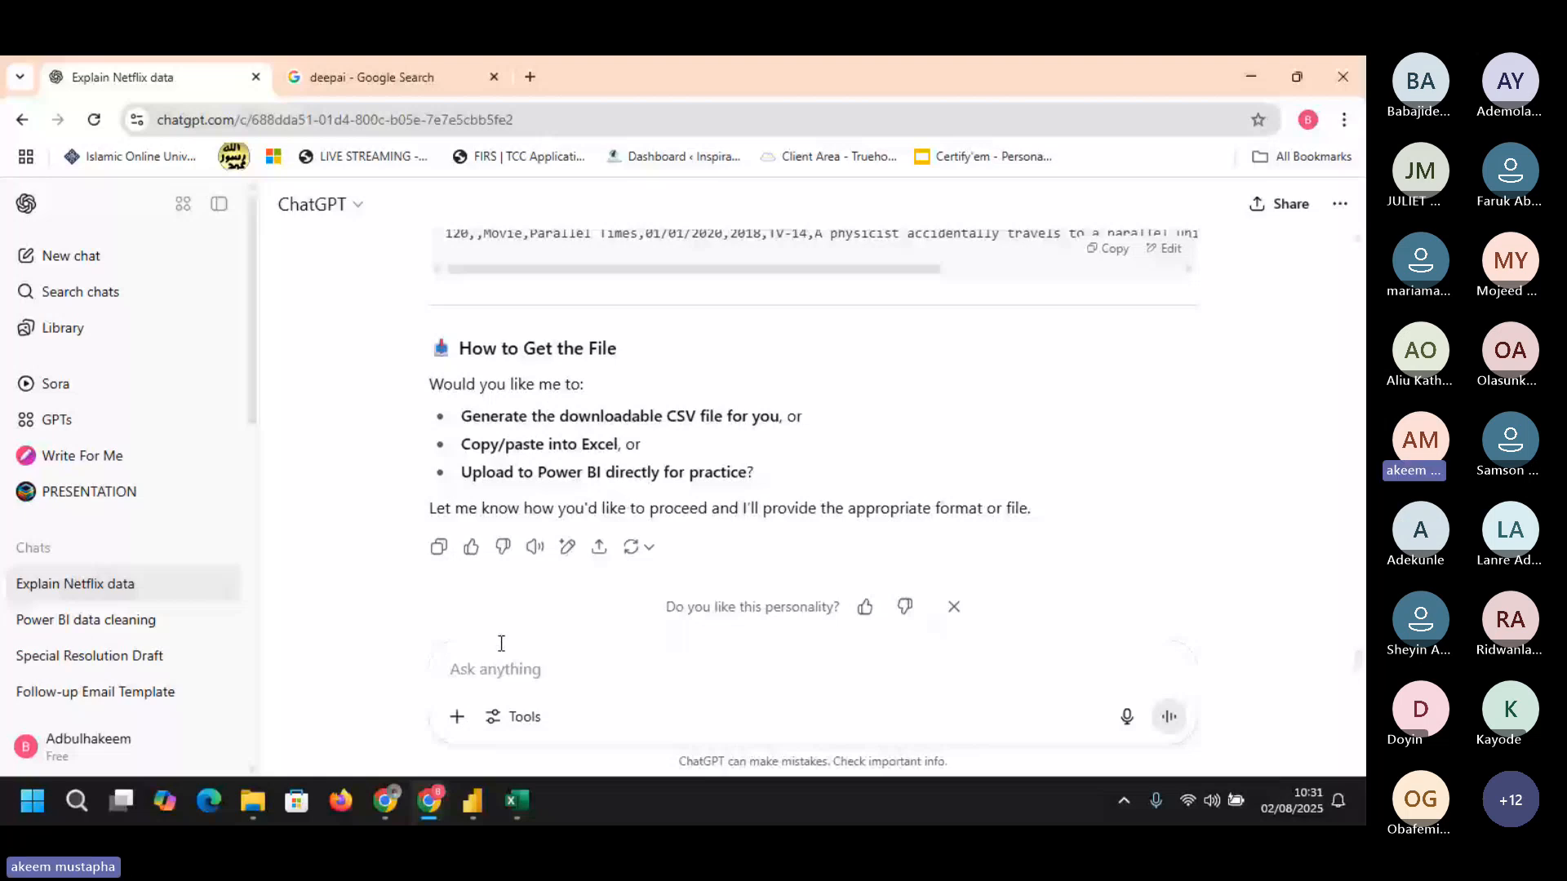
{"action": "left_click", "coordinate": [506, 670]}
{"action": "type", "text": "CONV"}
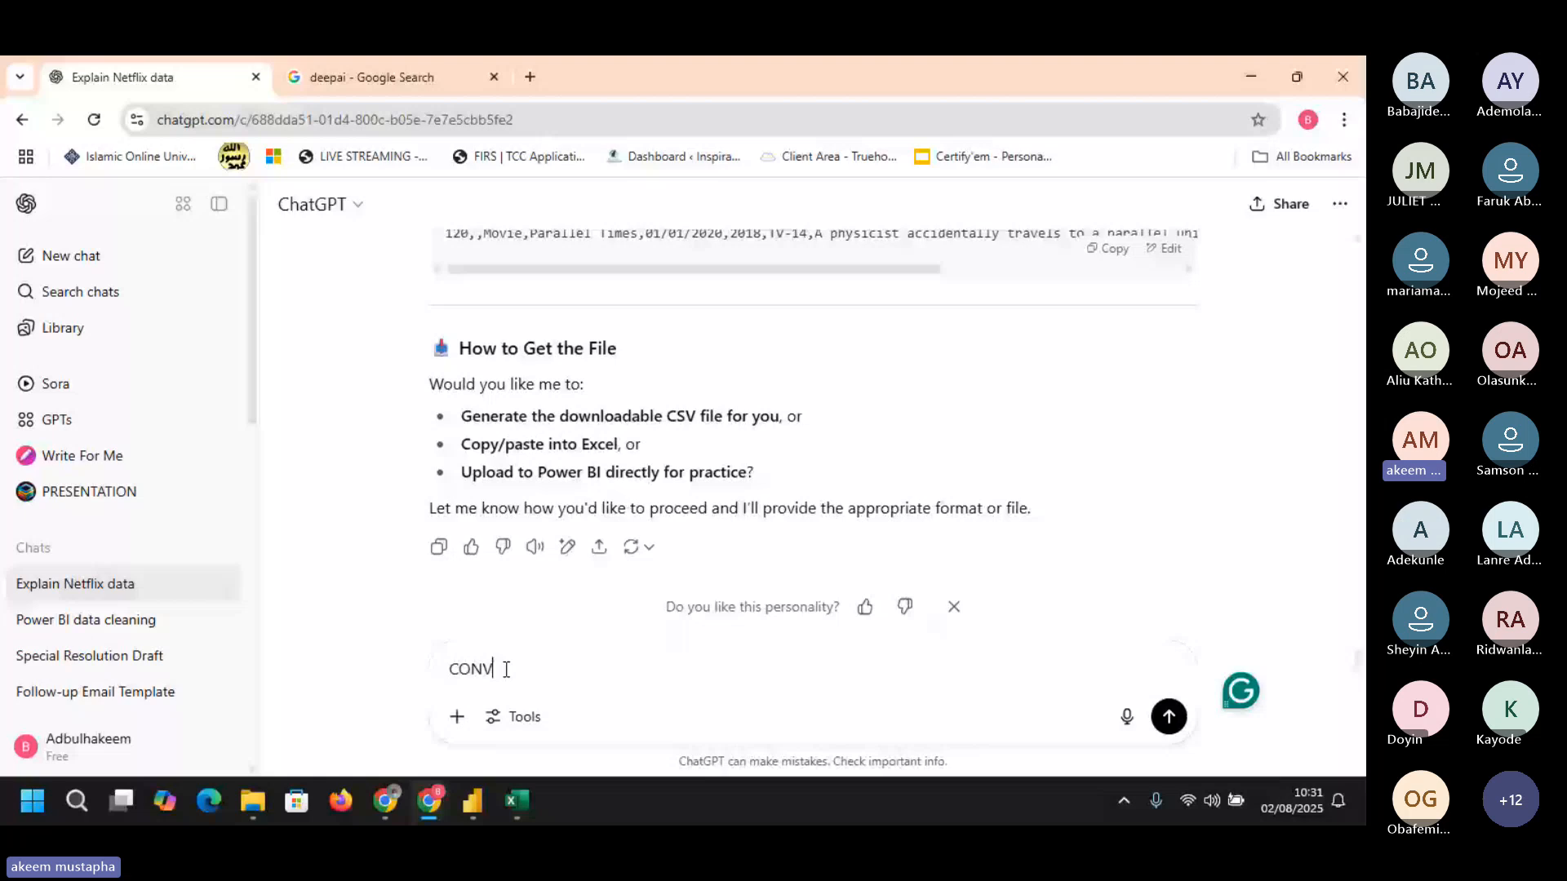
{"action": "type", "text": "ERT TO .CSV FI"}
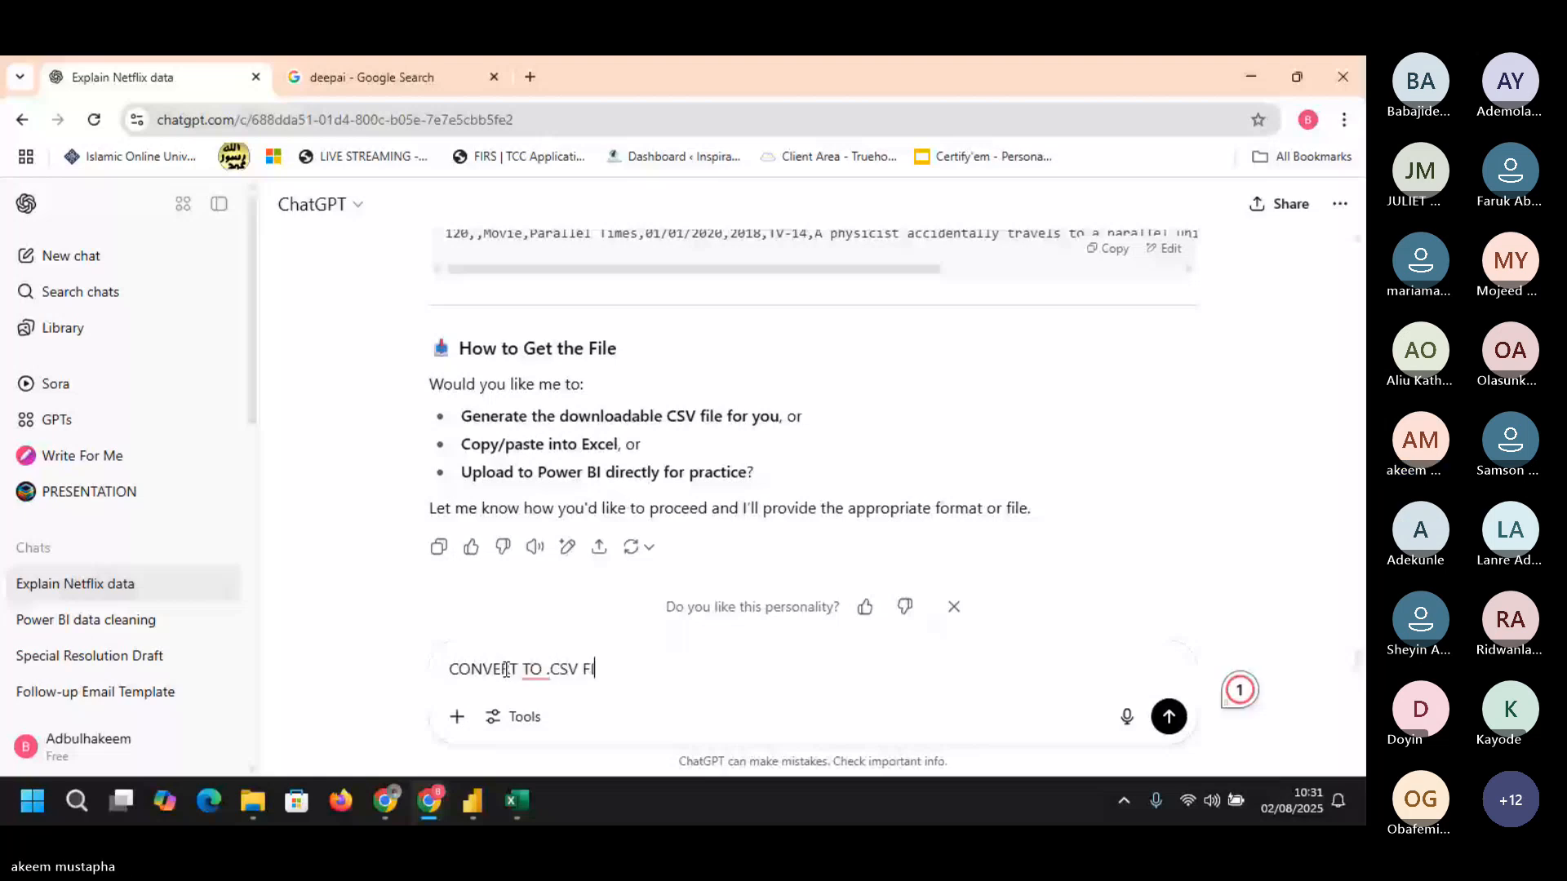
{"action": "type", "text": "LE"}
{"action": "key", "text": "Return"}
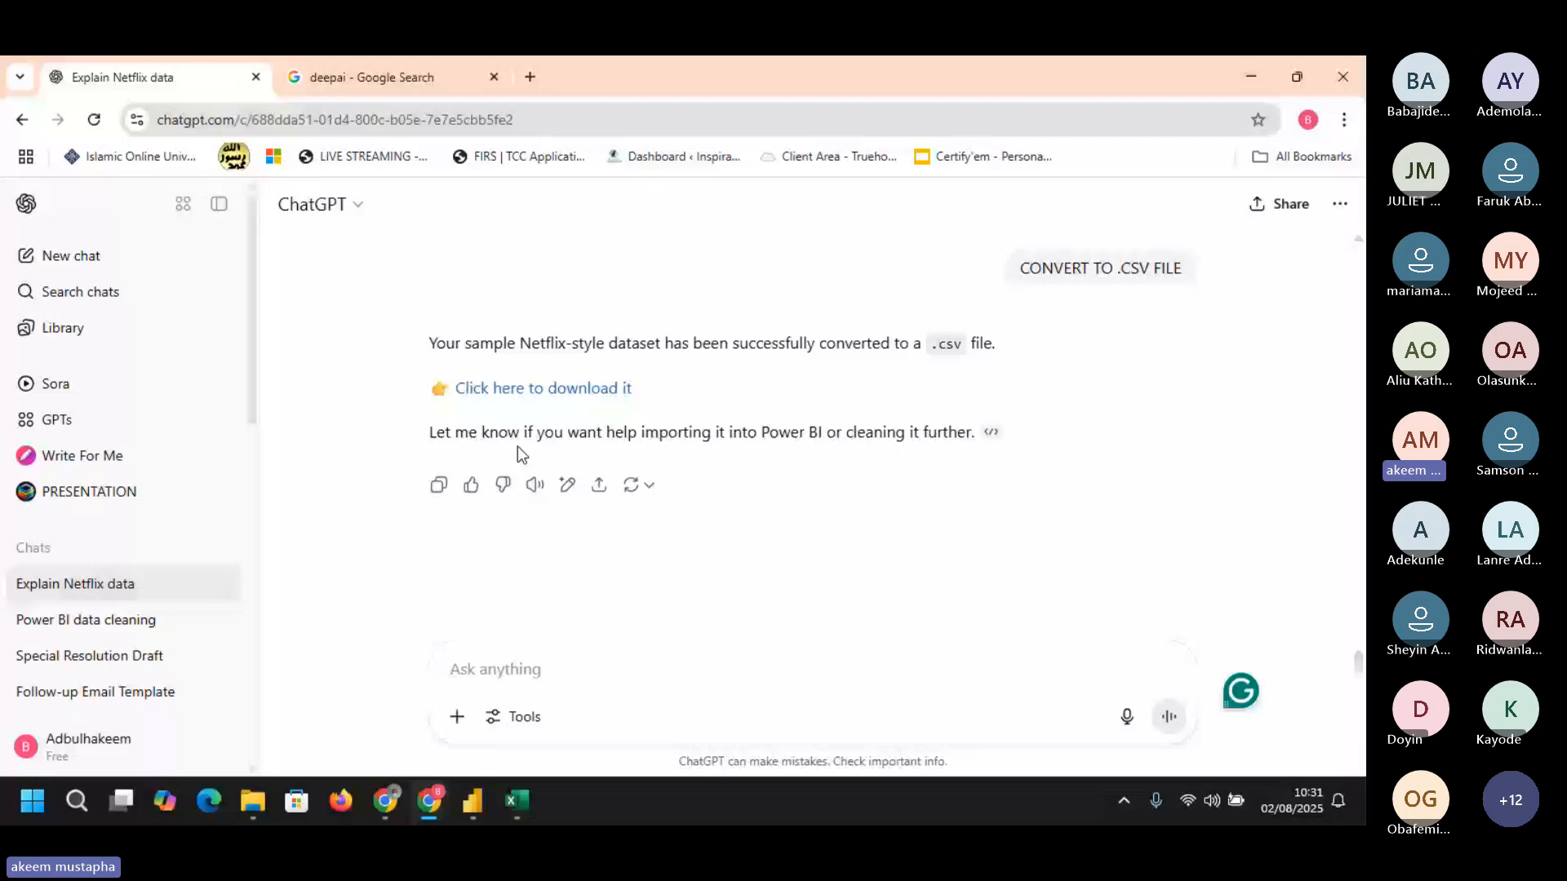
- Download sample_netflix_data.csv and open it in Excel, with the range A1:J11 selected
{"action": "left_click", "coordinate": [527, 389]}
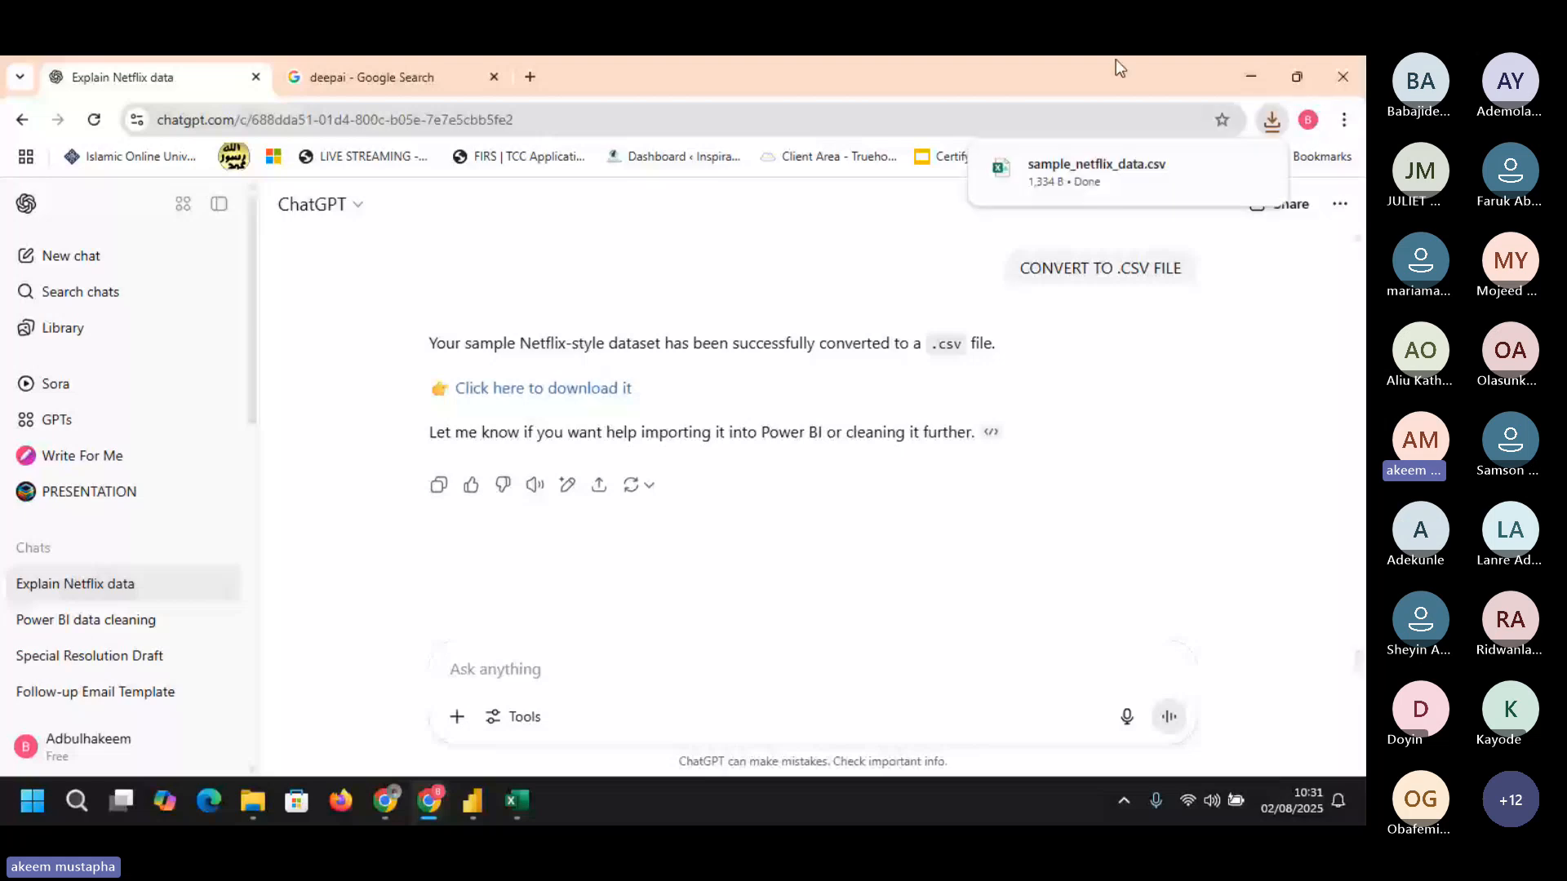
{"action": "left_click", "coordinate": [1098, 173]}
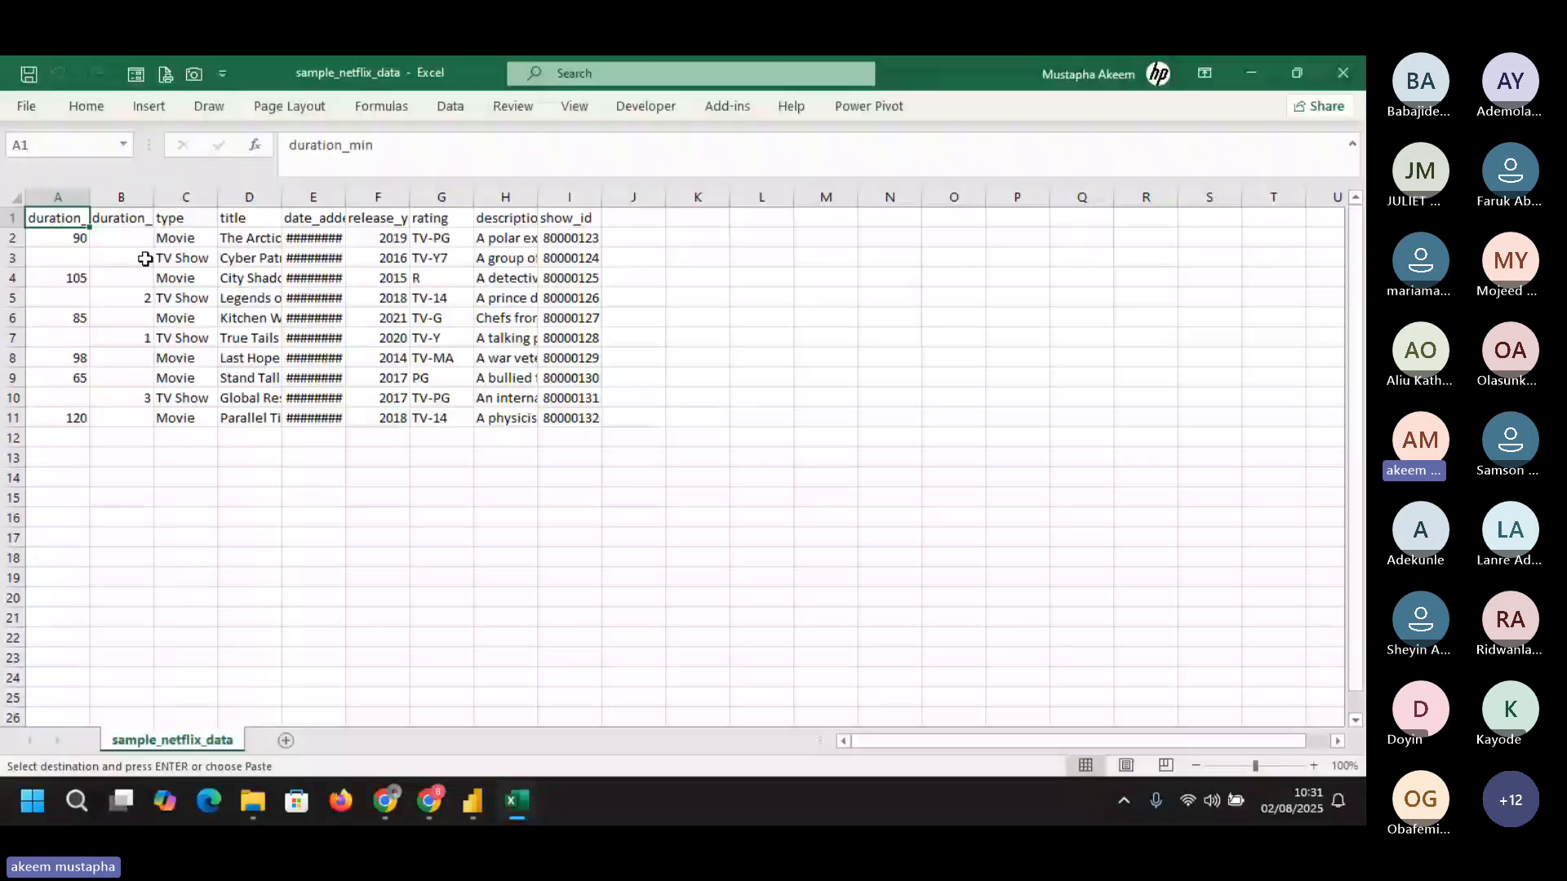
{"action": "left_click", "coordinate": [721, 419], "text": "shift"}
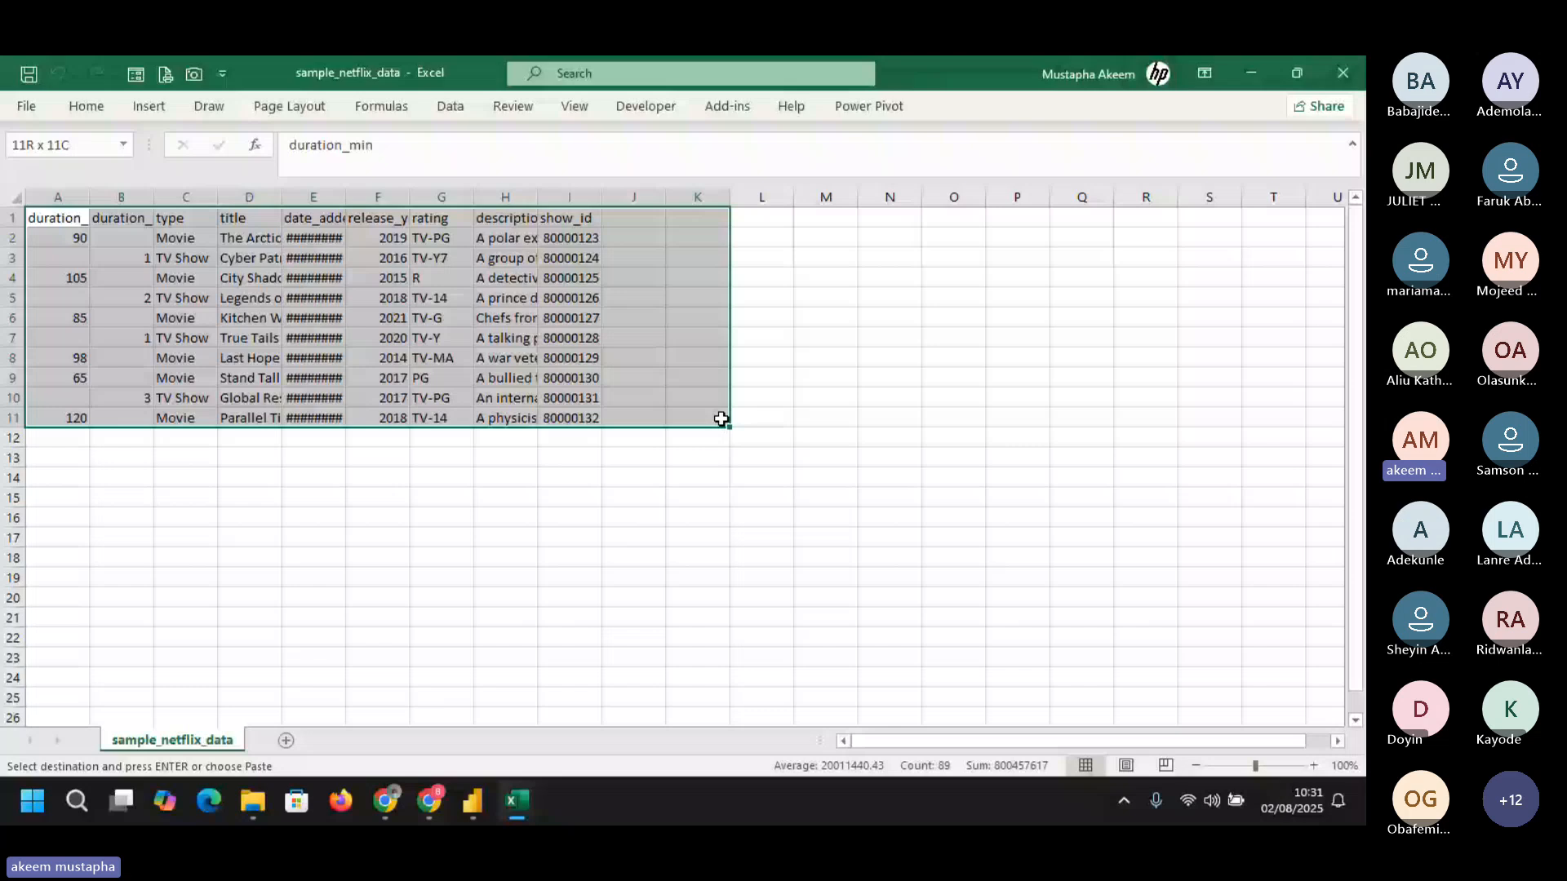
{"action": "left_click_drag", "start_coordinate": [722, 419], "coordinate": [633, 421]}
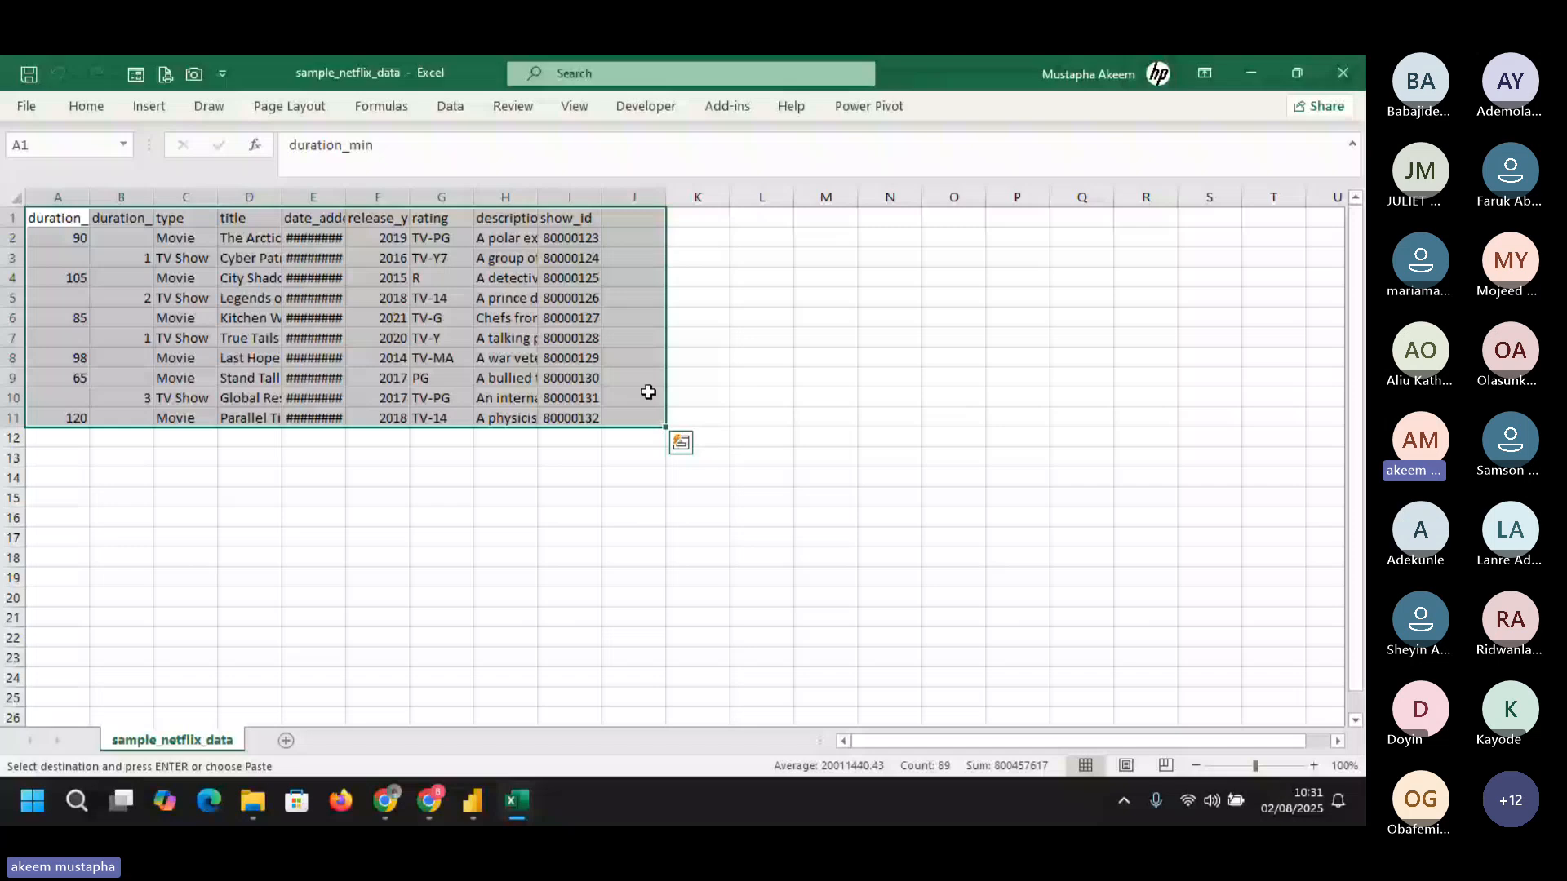
- Close the netflix_titles workbook in Excel and discard the copied data from the clipboard
{"action": "key", "text": "alt+Tab"}
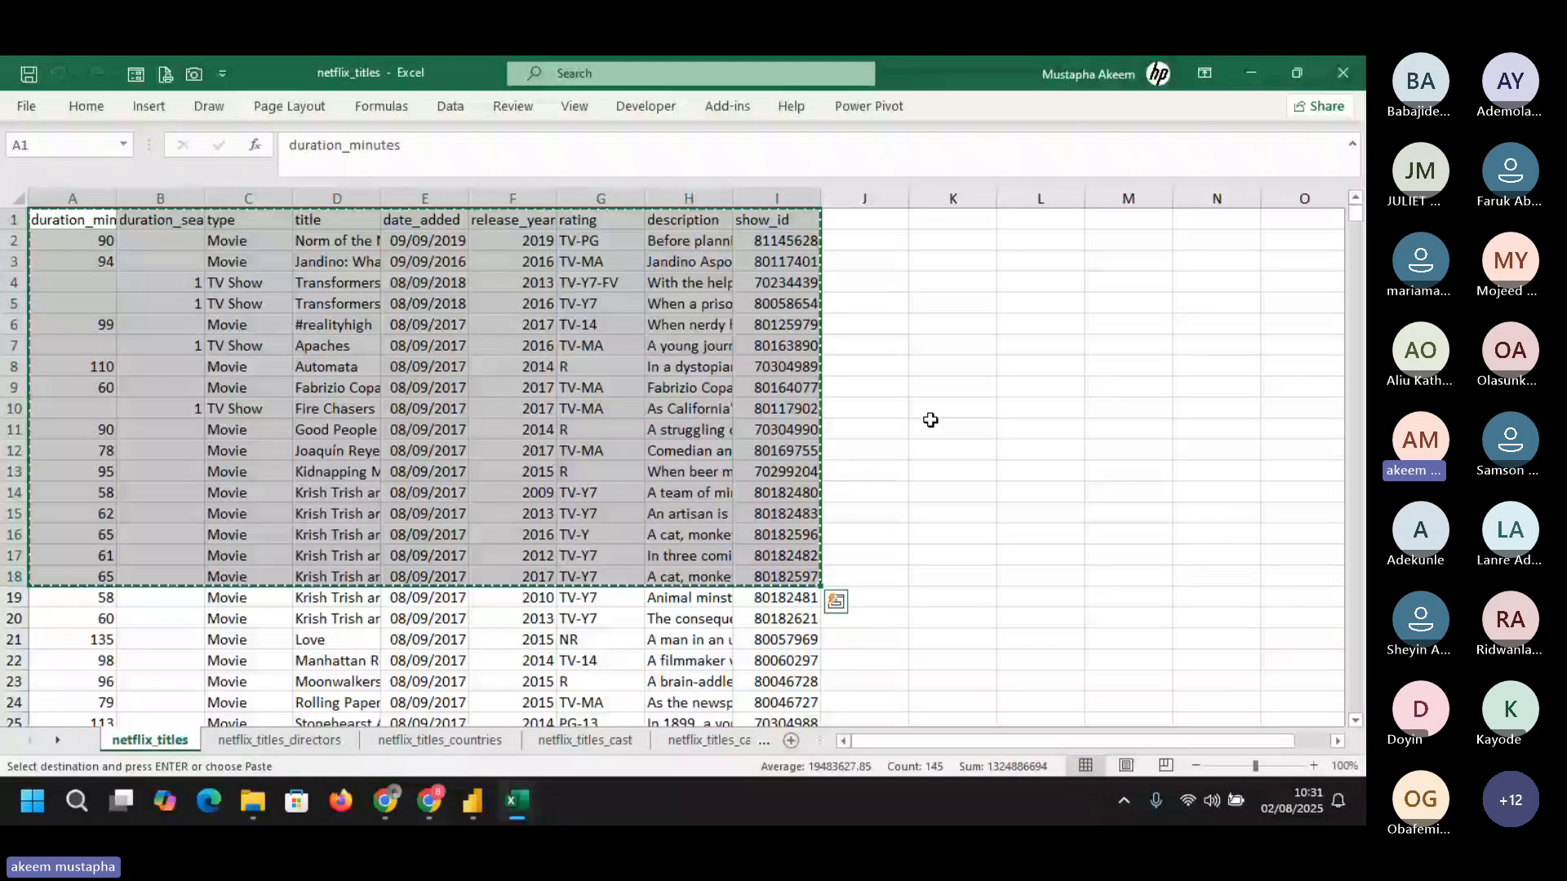
{"action": "left_click", "coordinate": [931, 420]}
{"action": "left_click", "coordinate": [1343, 73]}
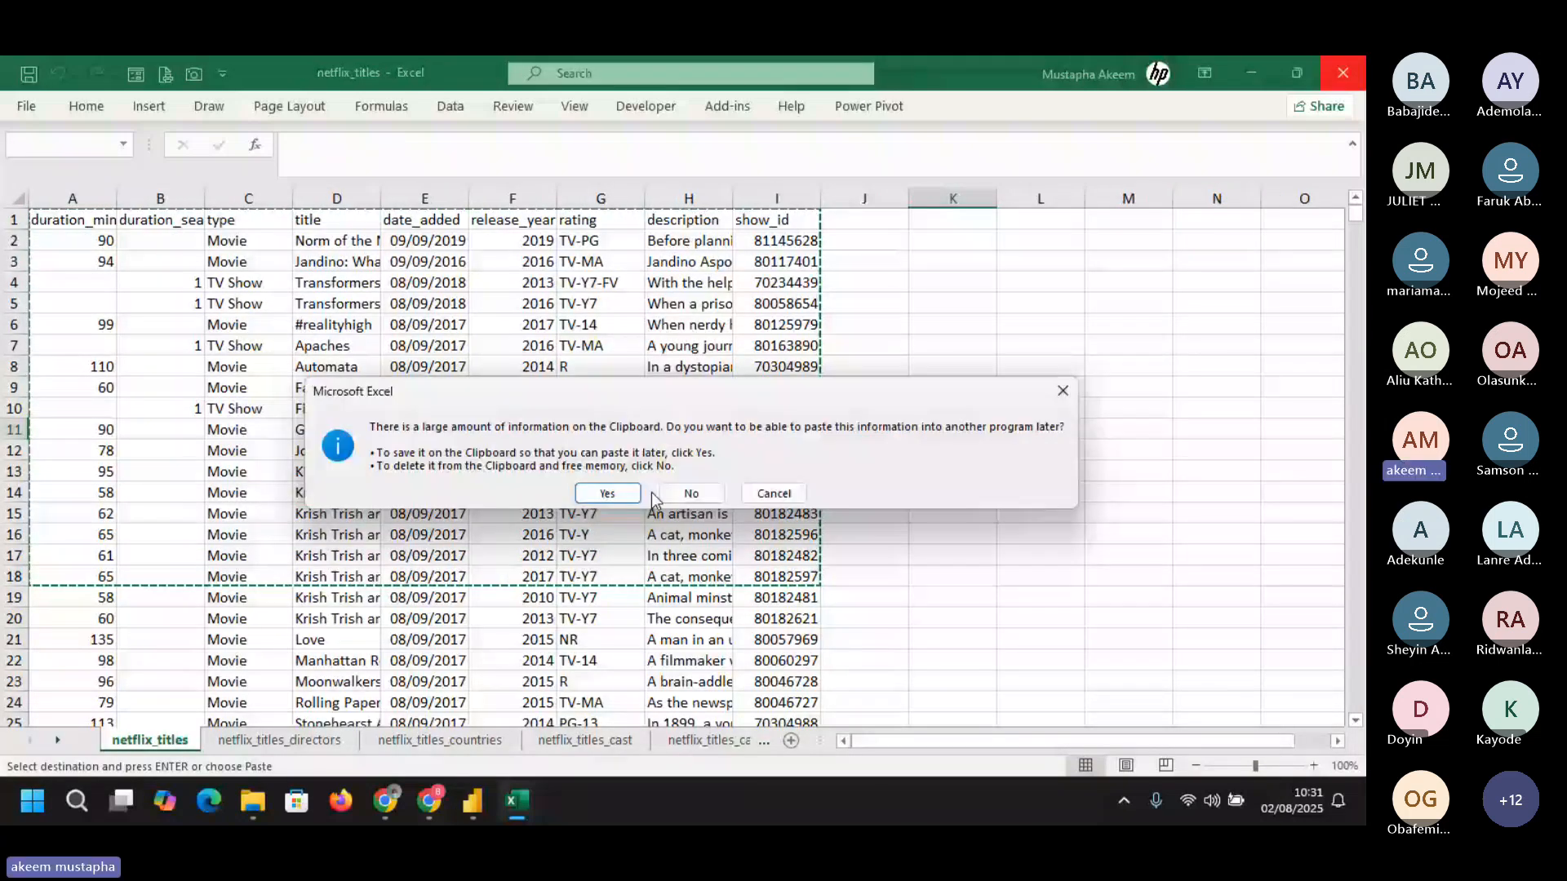
{"action": "left_click", "coordinate": [669, 492]}
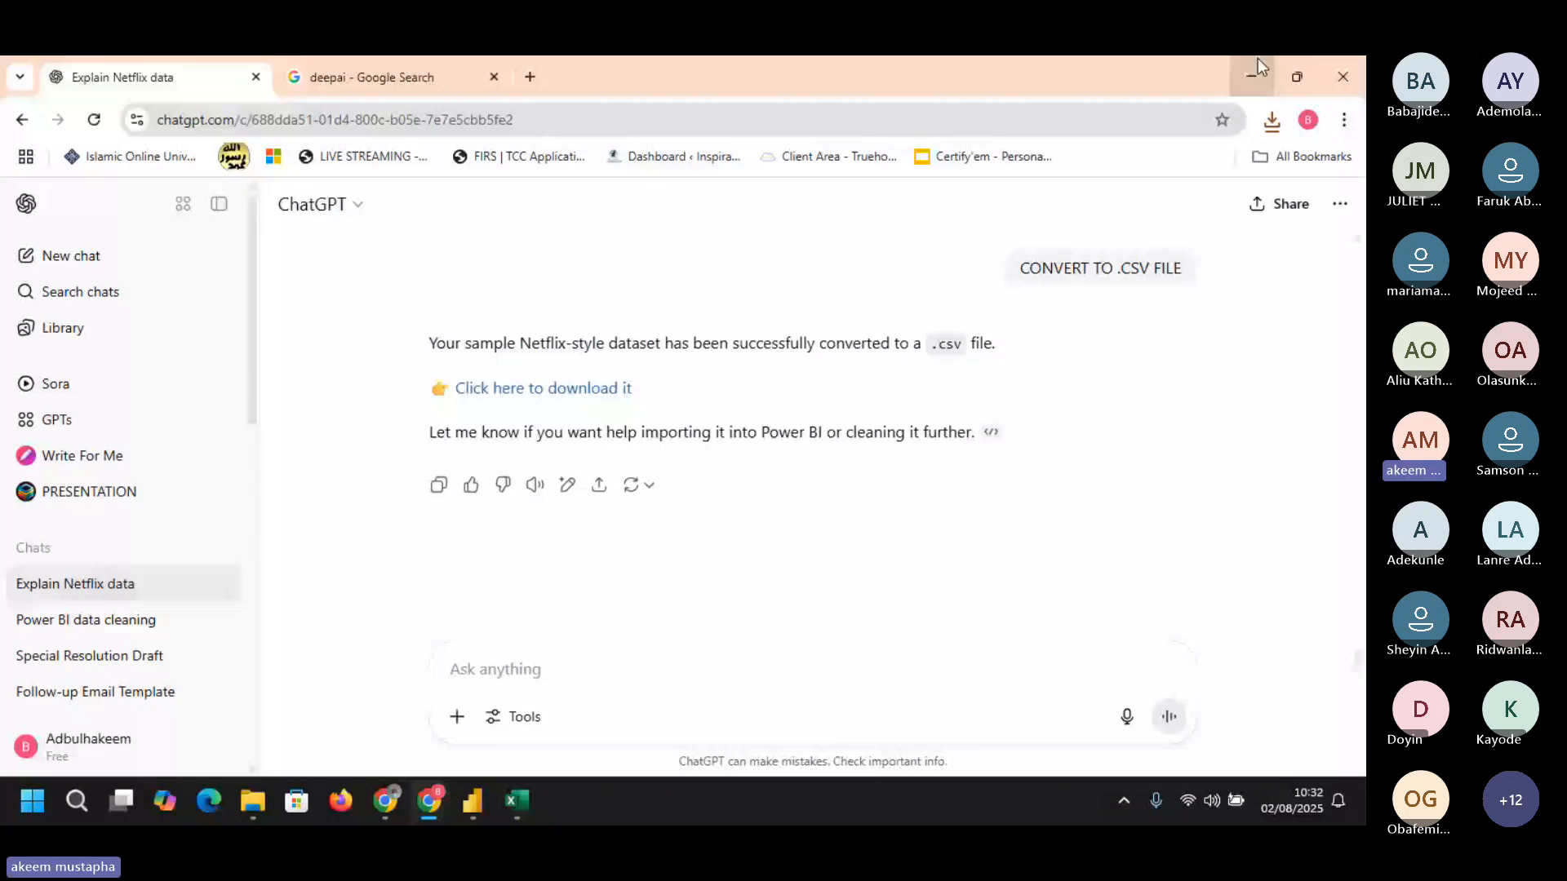
- Put the ChatGPT window away and switch to the Module 4 semantic model presentation in Chrome, showing the Learning Objectives slide
{"action": "left_click", "coordinate": [1257, 62]}
{"action": "mouse_move", "coordinate": [472, 800]}
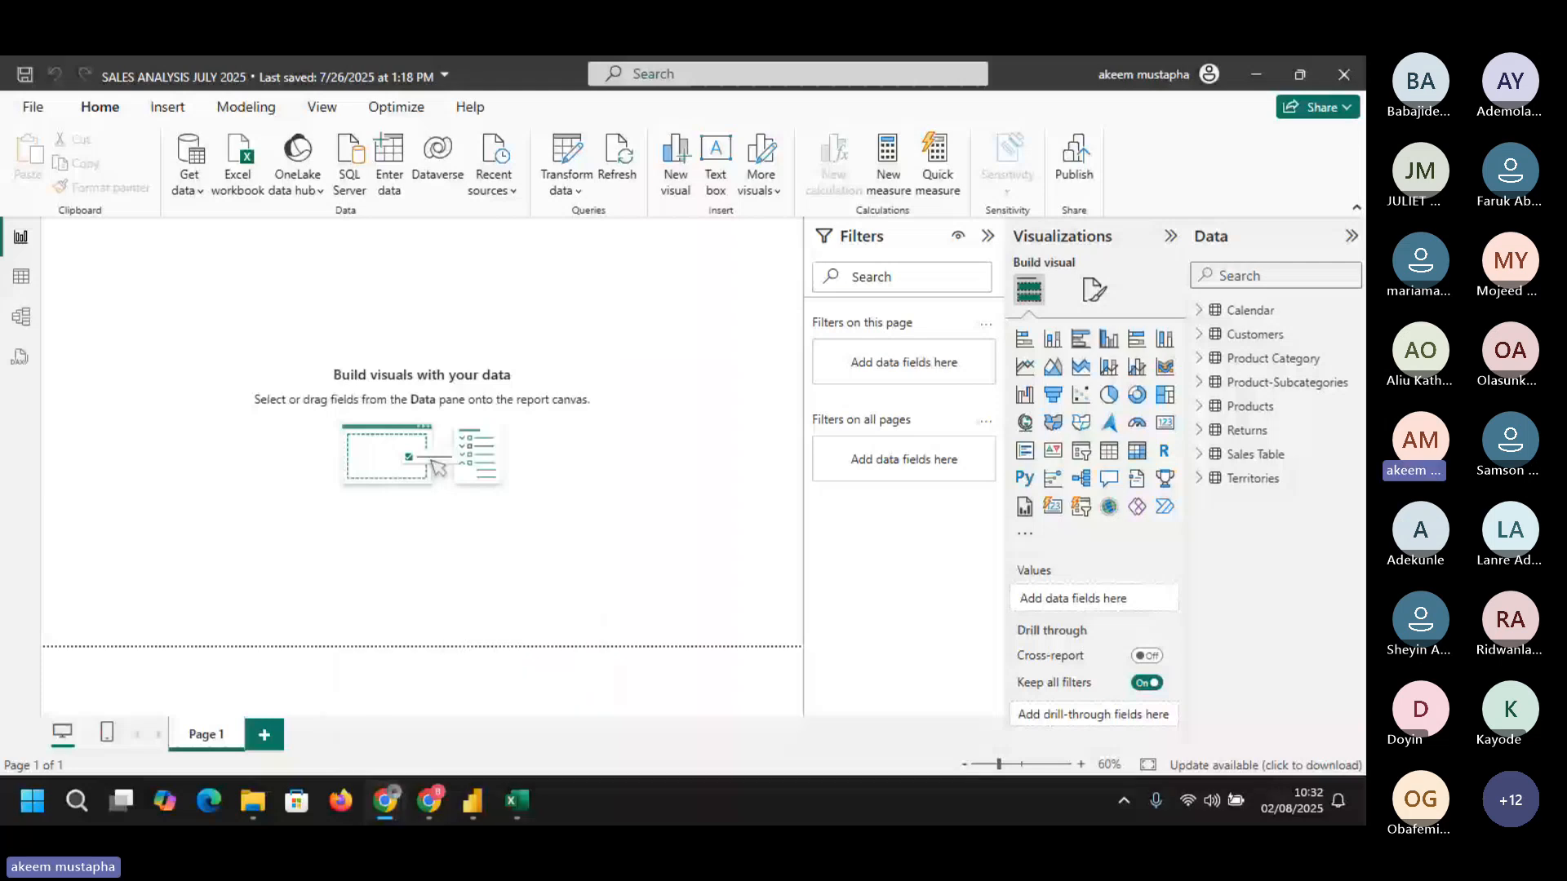
{"action": "key", "text": "alt+Tab"}
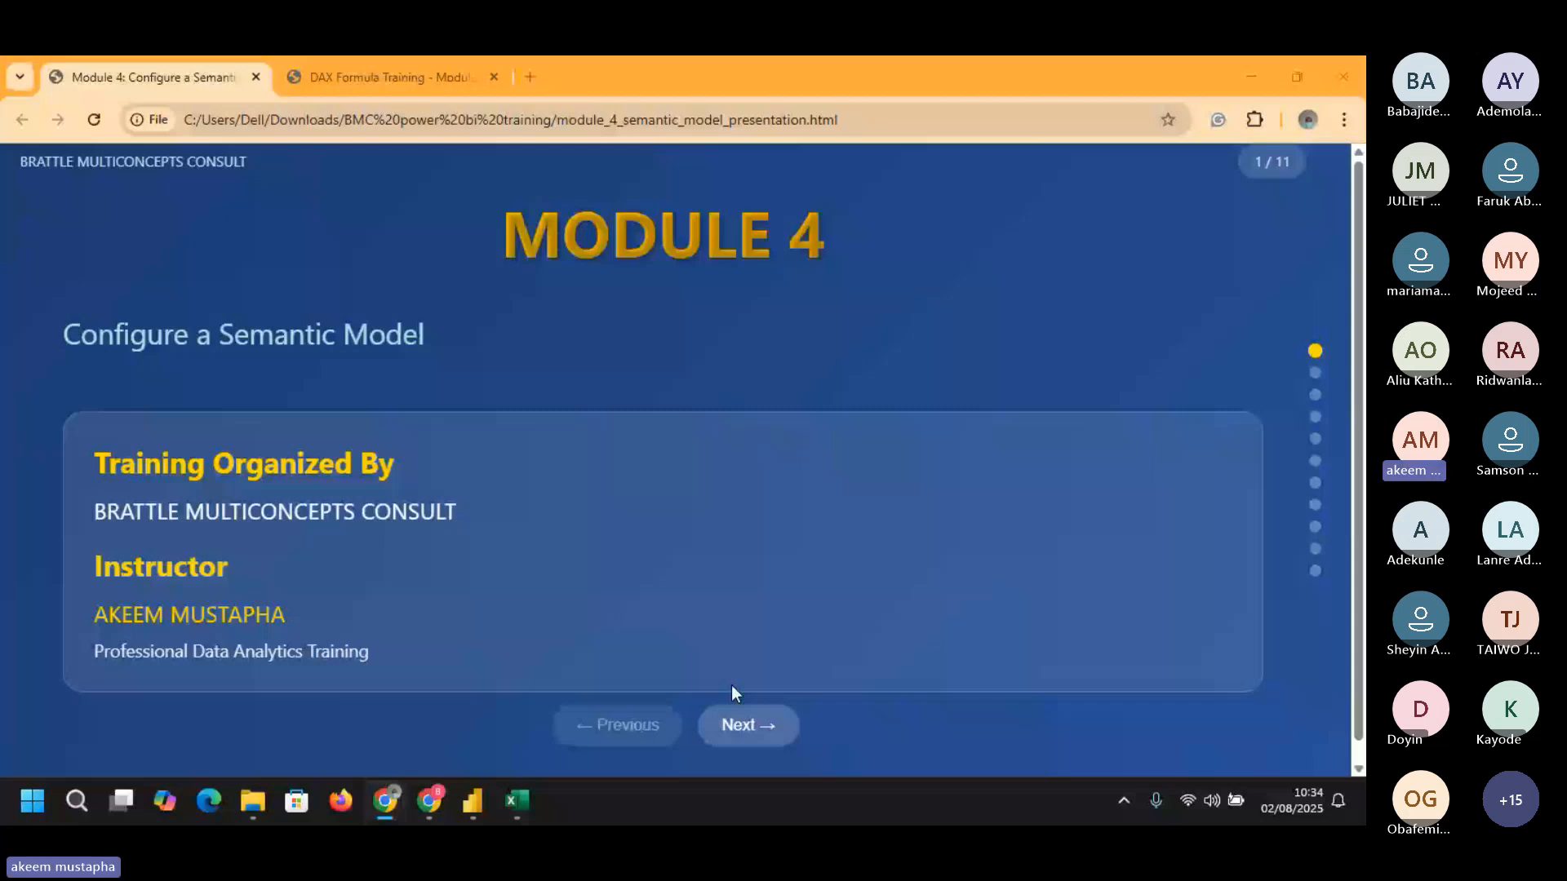
{"action": "left_click", "coordinate": [743, 726]}
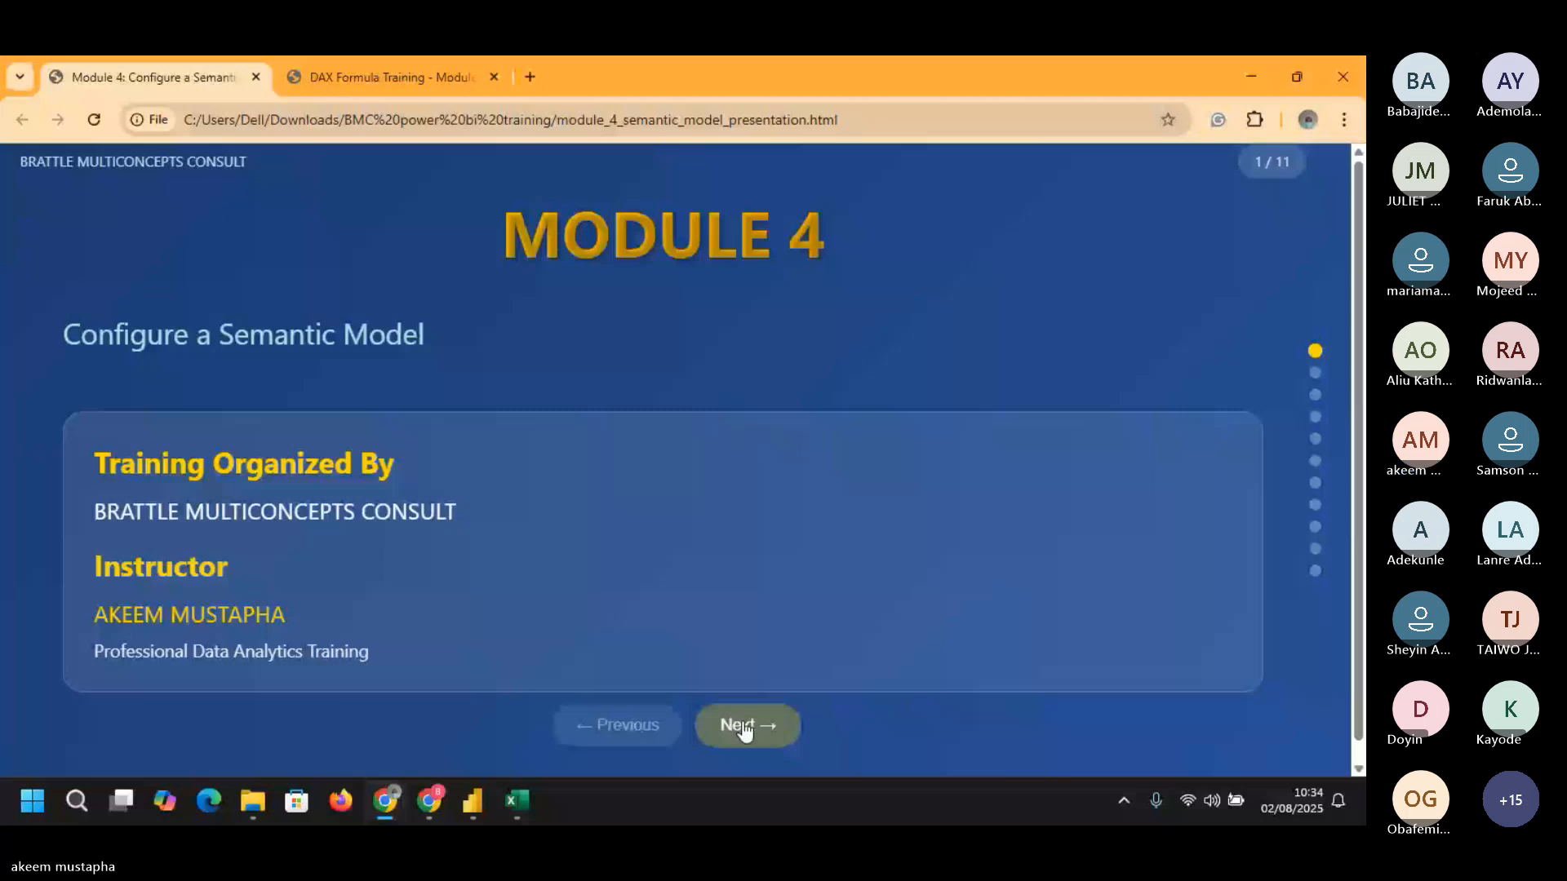
{"action": "left_click", "coordinate": [744, 726]}
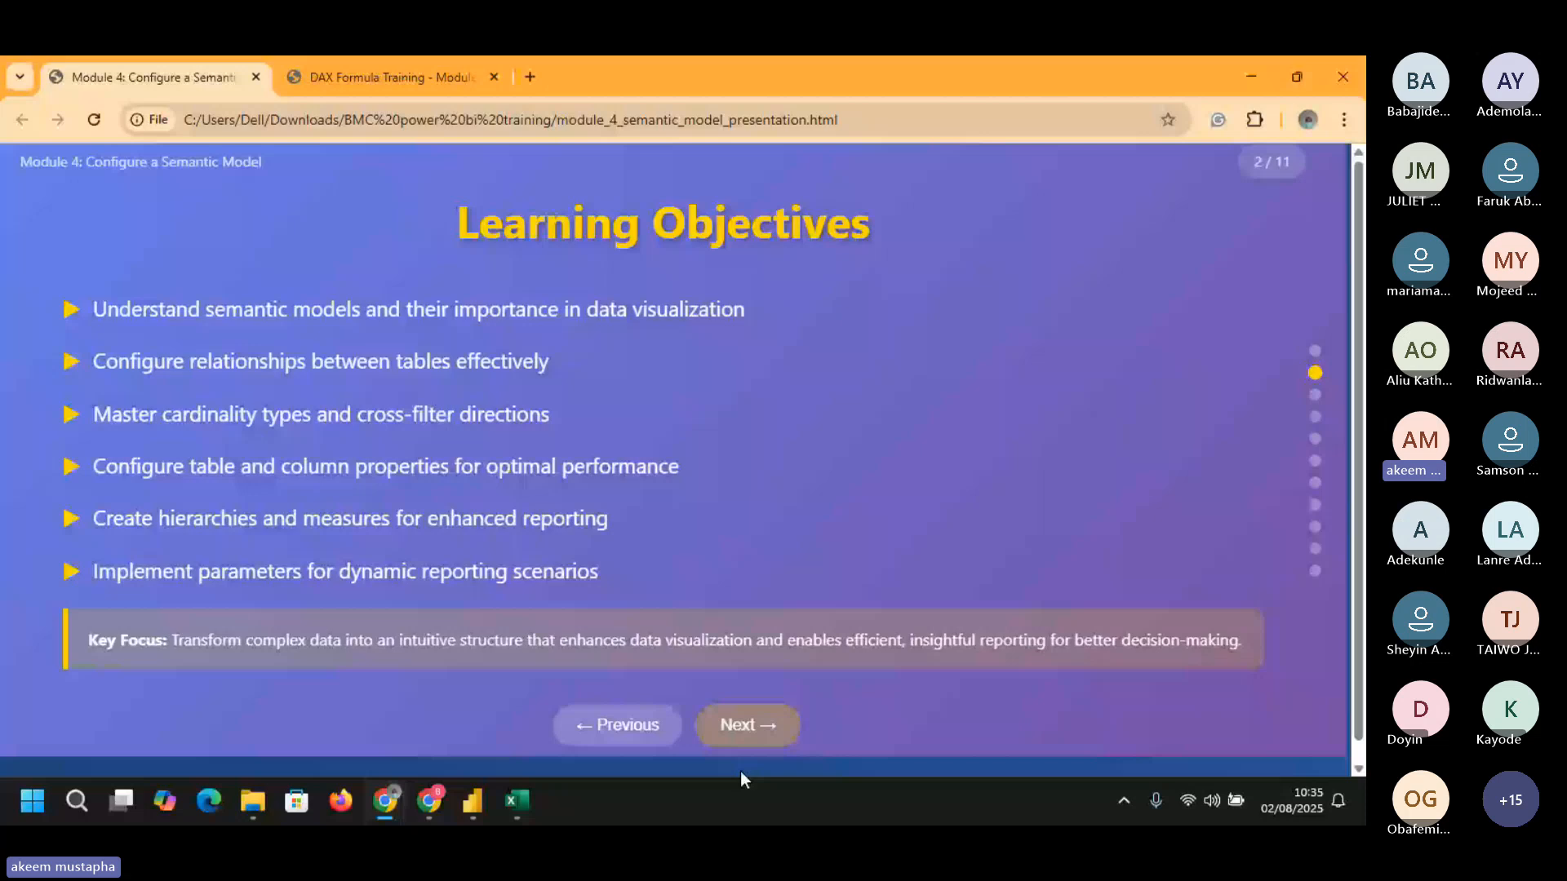
{"action": "key", "text": "alt+Tab"}
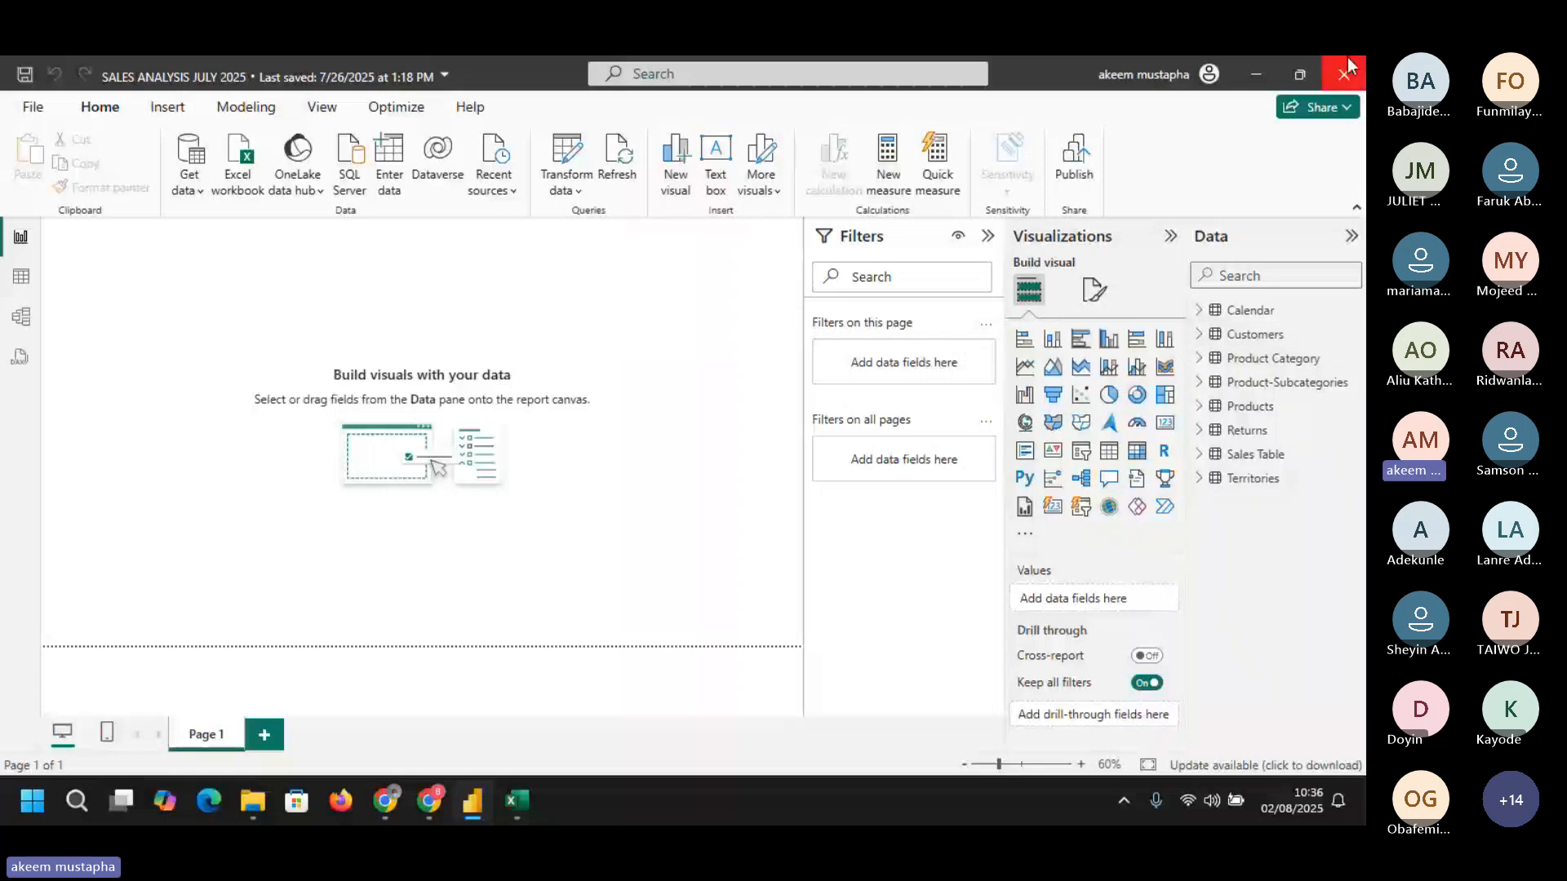
{"action": "left_click", "coordinate": [1255, 74]}
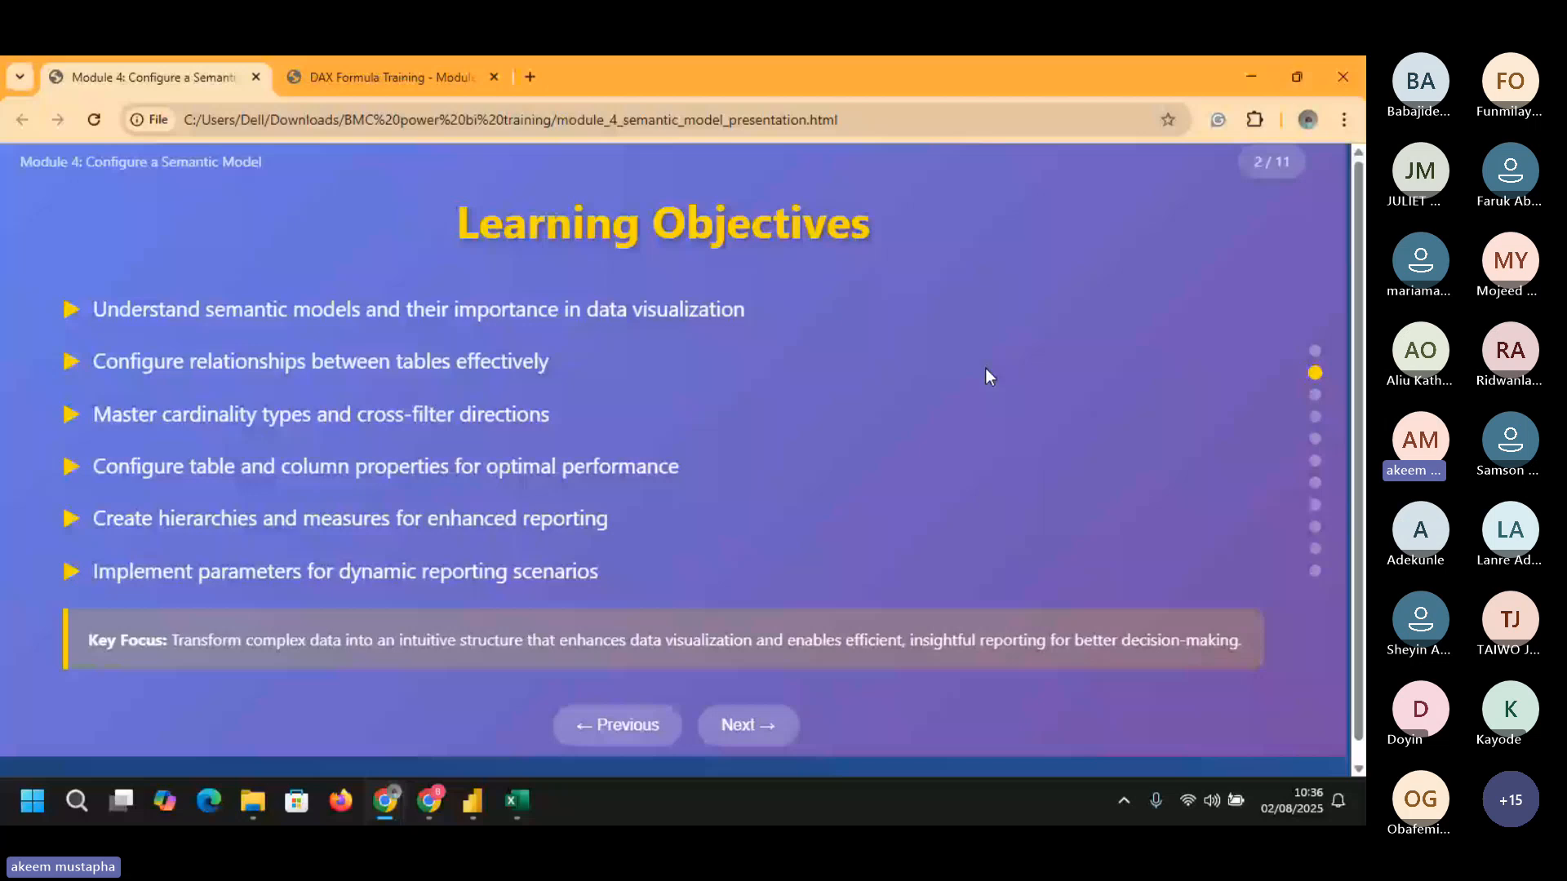
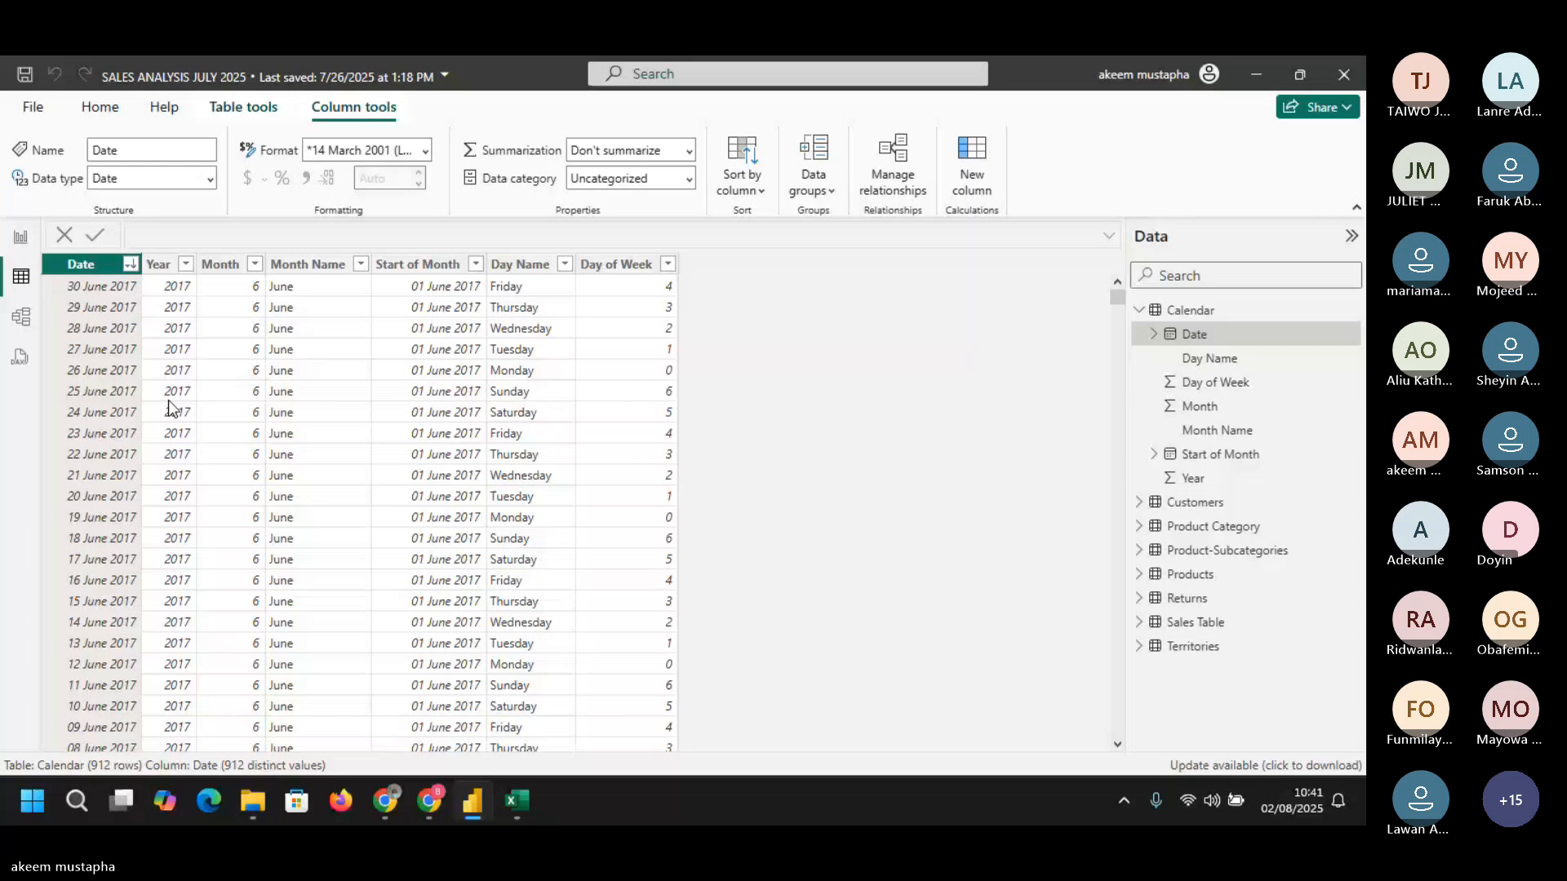
- Sort the Calendar table by Date in ascending order and collapse its field list
{"action": "left_click", "coordinate": [131, 264]}
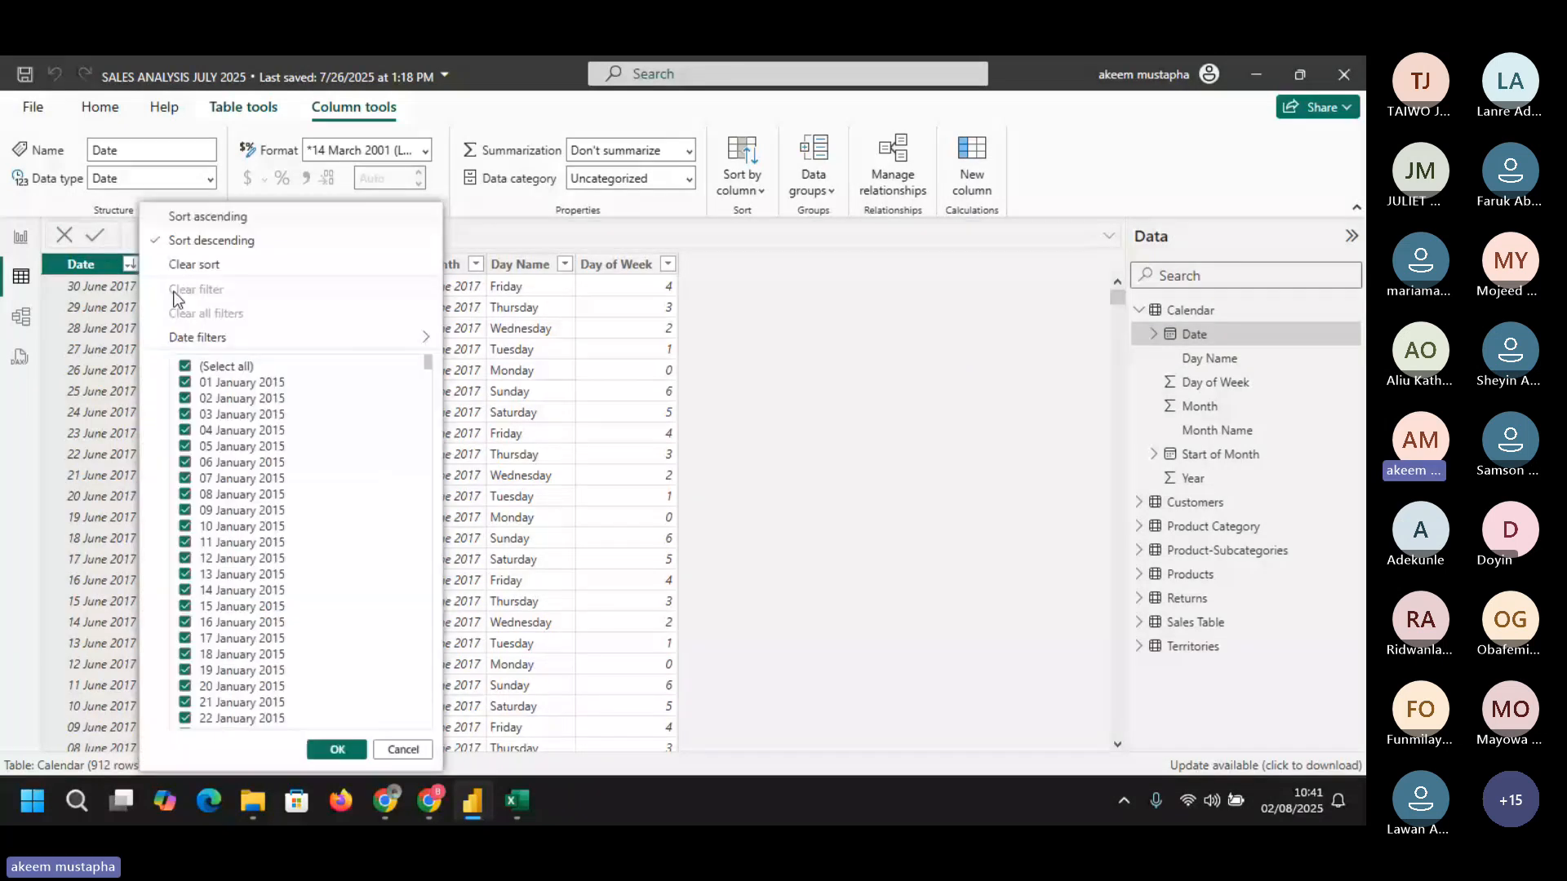
{"action": "left_click", "coordinate": [188, 217]}
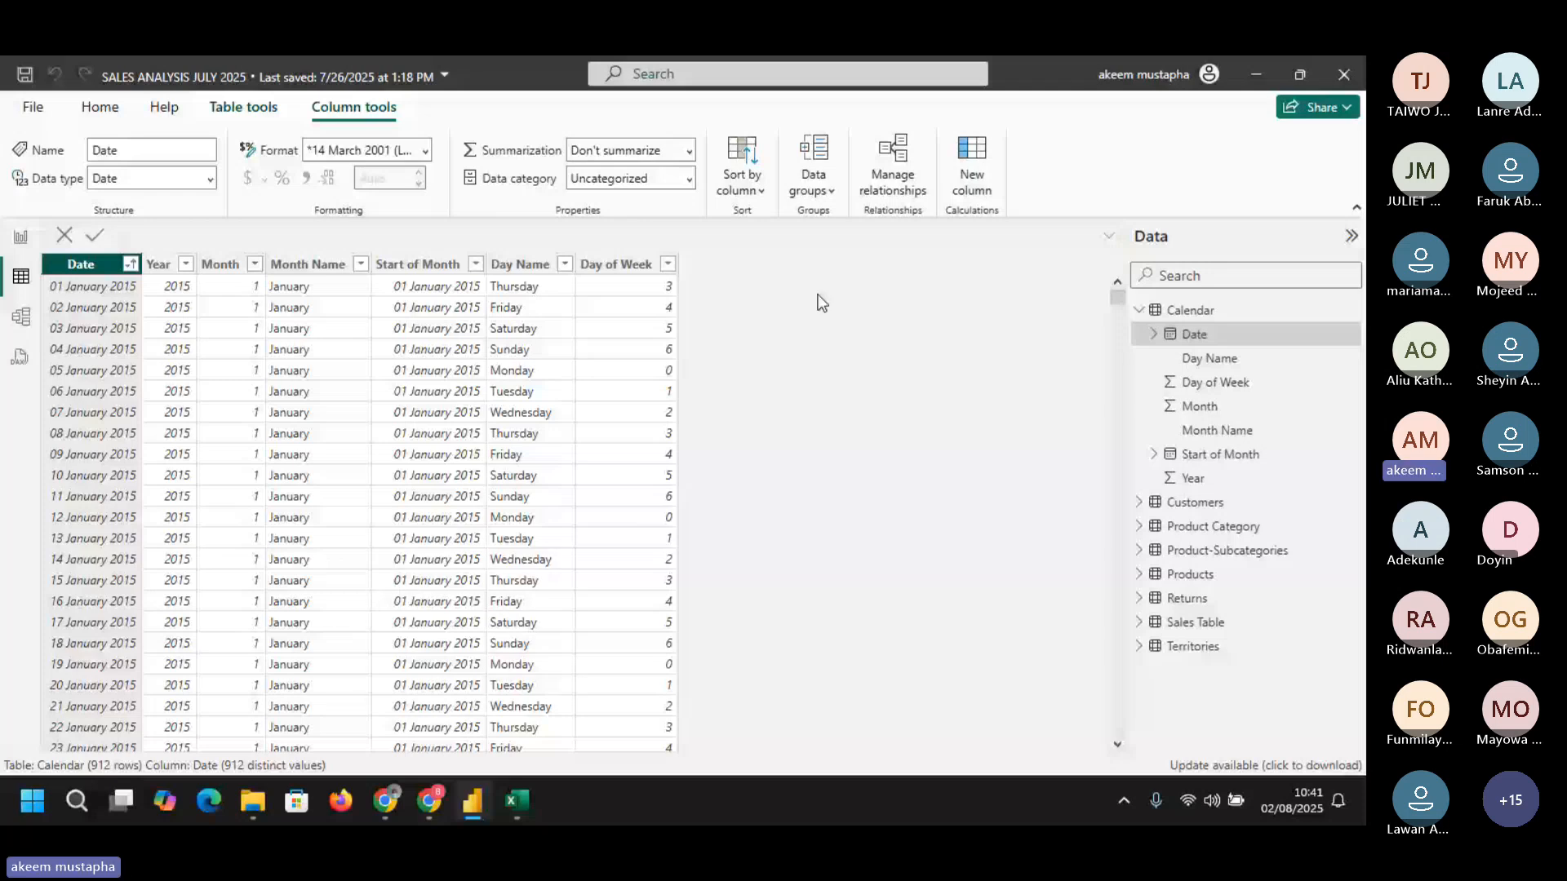
{"action": "left_click", "coordinate": [1141, 312]}
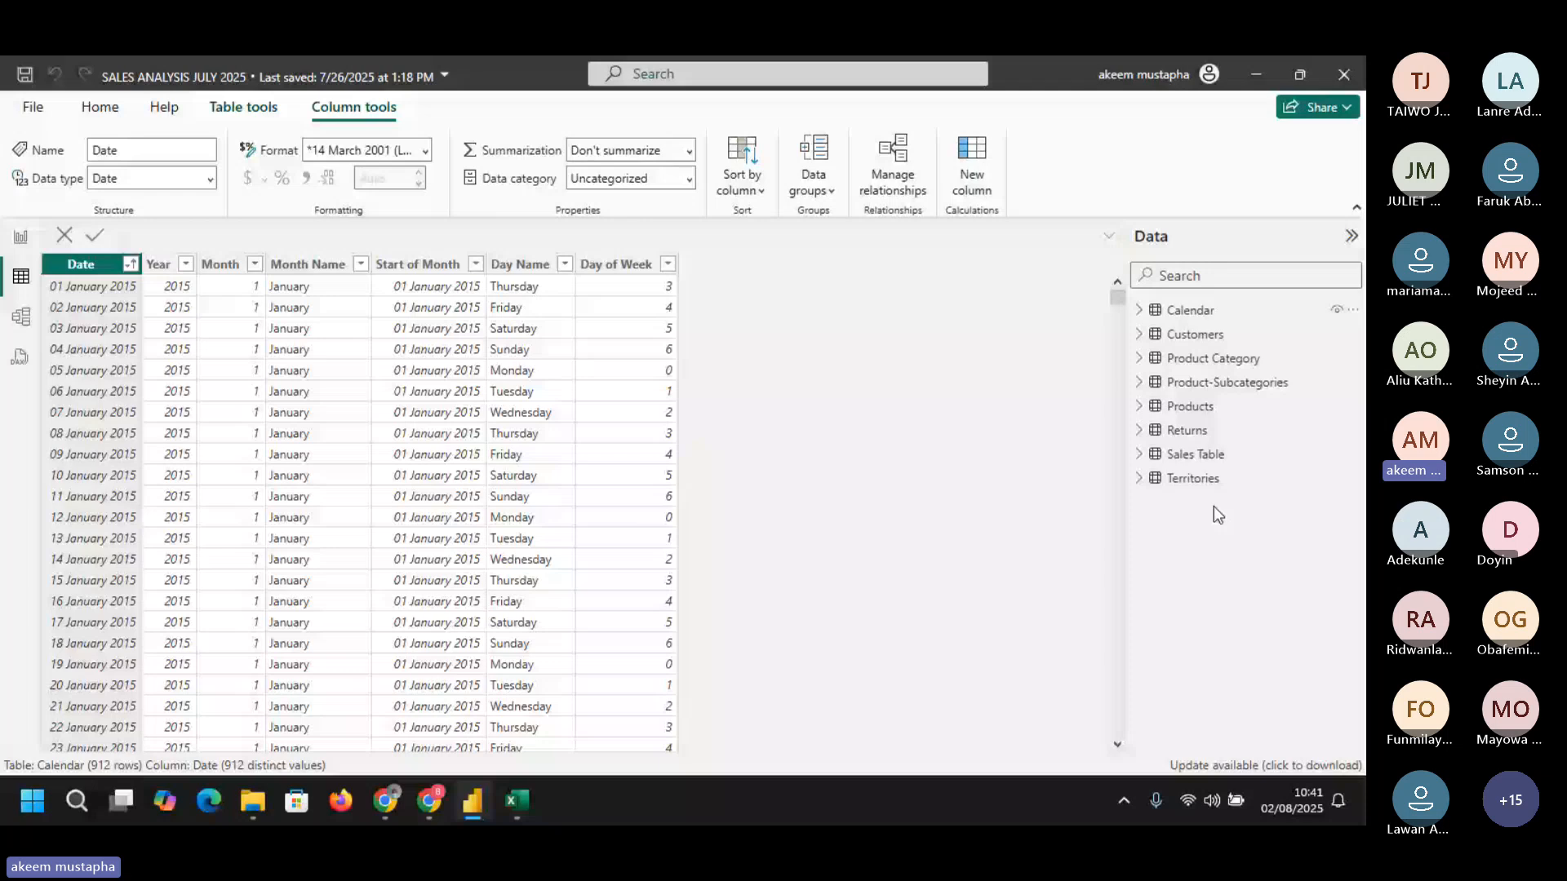
- Show the Sales Table data, look across its columns and select the OrderNumber column
{"action": "mouse_move", "coordinate": [1154, 464]}
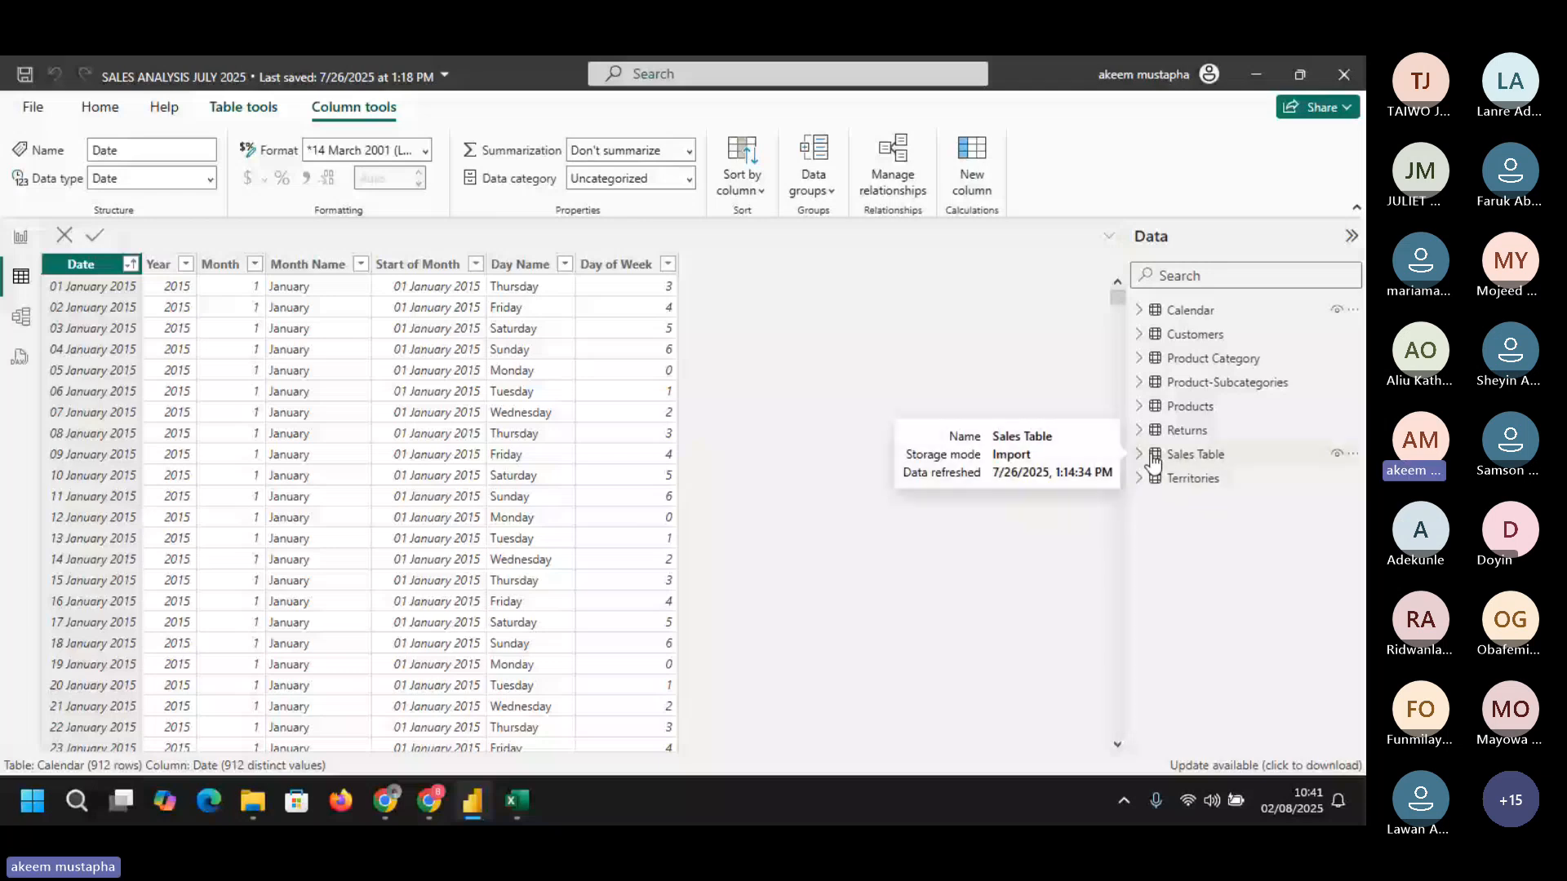
{"action": "left_click", "coordinate": [1195, 459]}
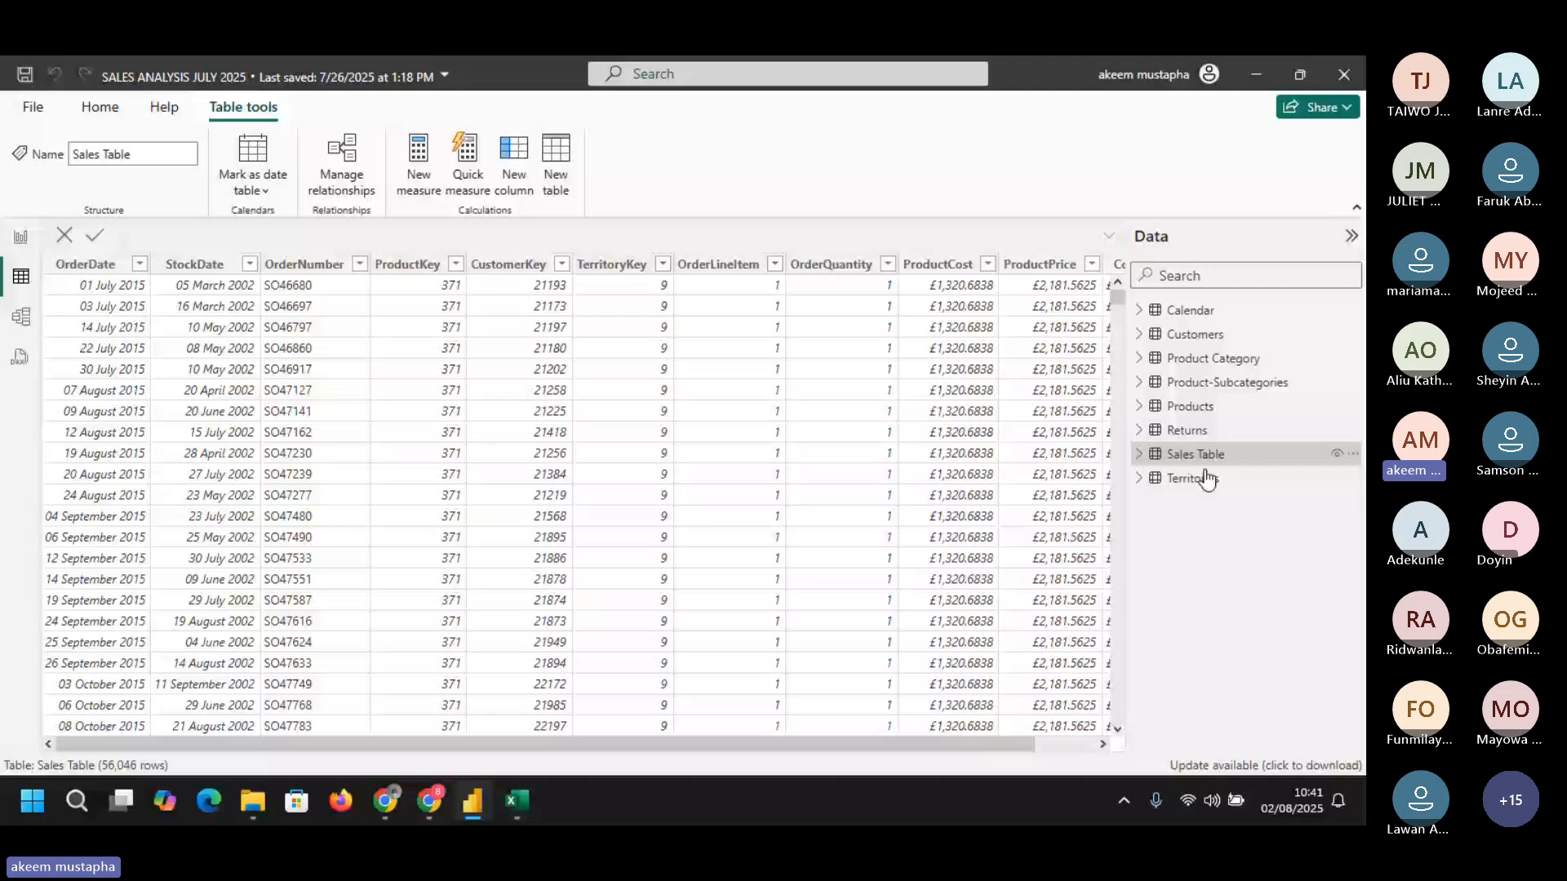
{"action": "scroll", "coordinate": [935, 744], "scroll_direction": "right", "scroll_amount": 2}
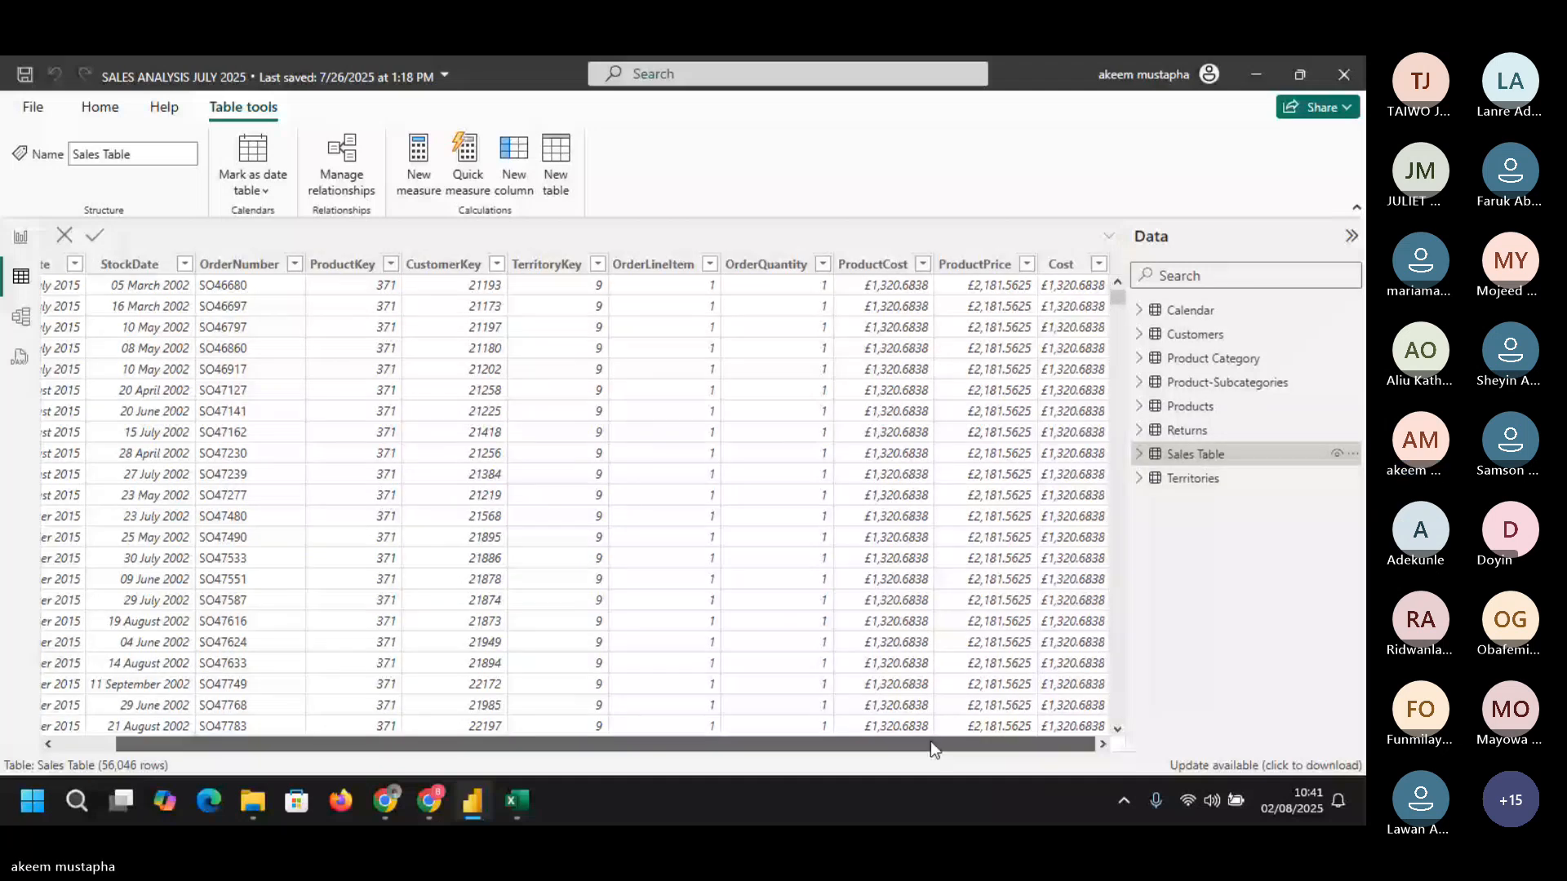
{"action": "left_click_drag", "start_coordinate": [934, 744], "coordinate": [555, 759]}
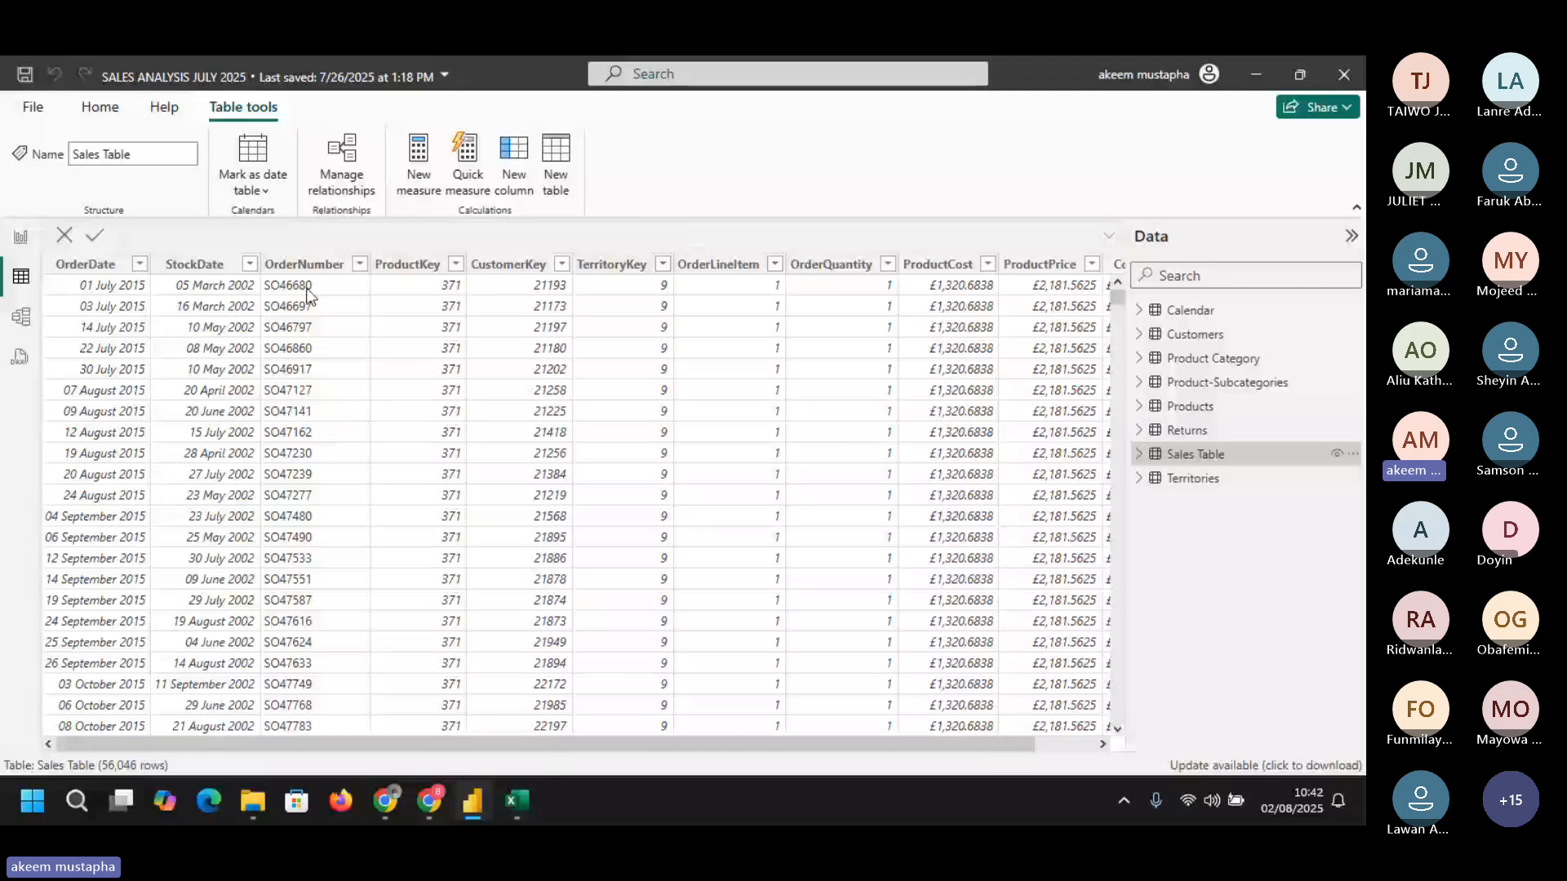
{"action": "left_click", "coordinate": [286, 282]}
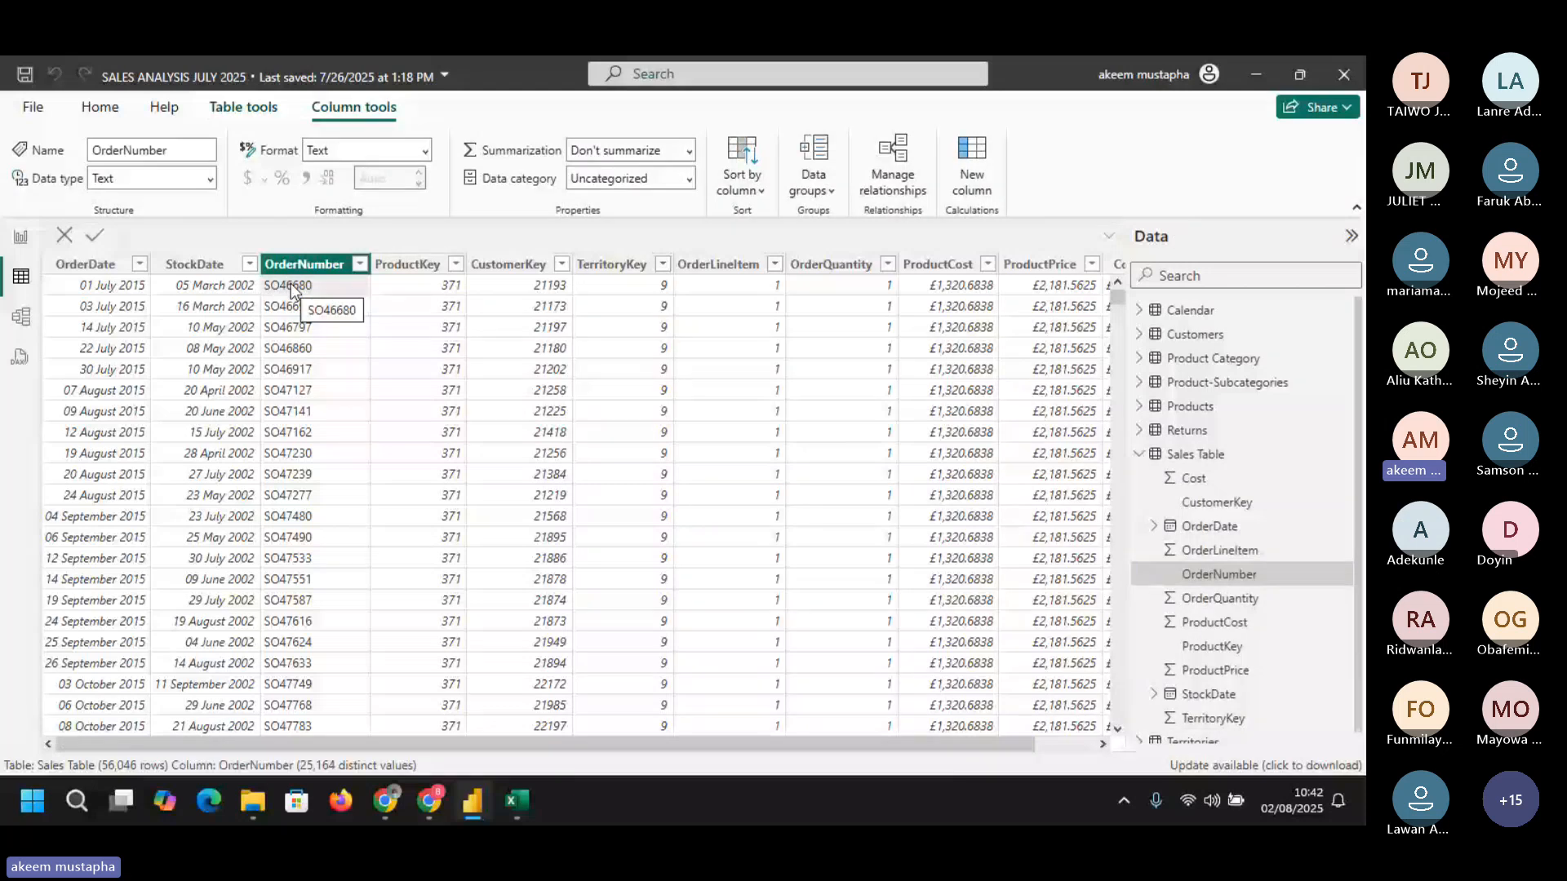
- Filter the Sales Table's ProductKey column to show only product key 223
{"action": "left_click", "coordinate": [456, 264]}
{"action": "mouse_move", "coordinate": [522, 342]}
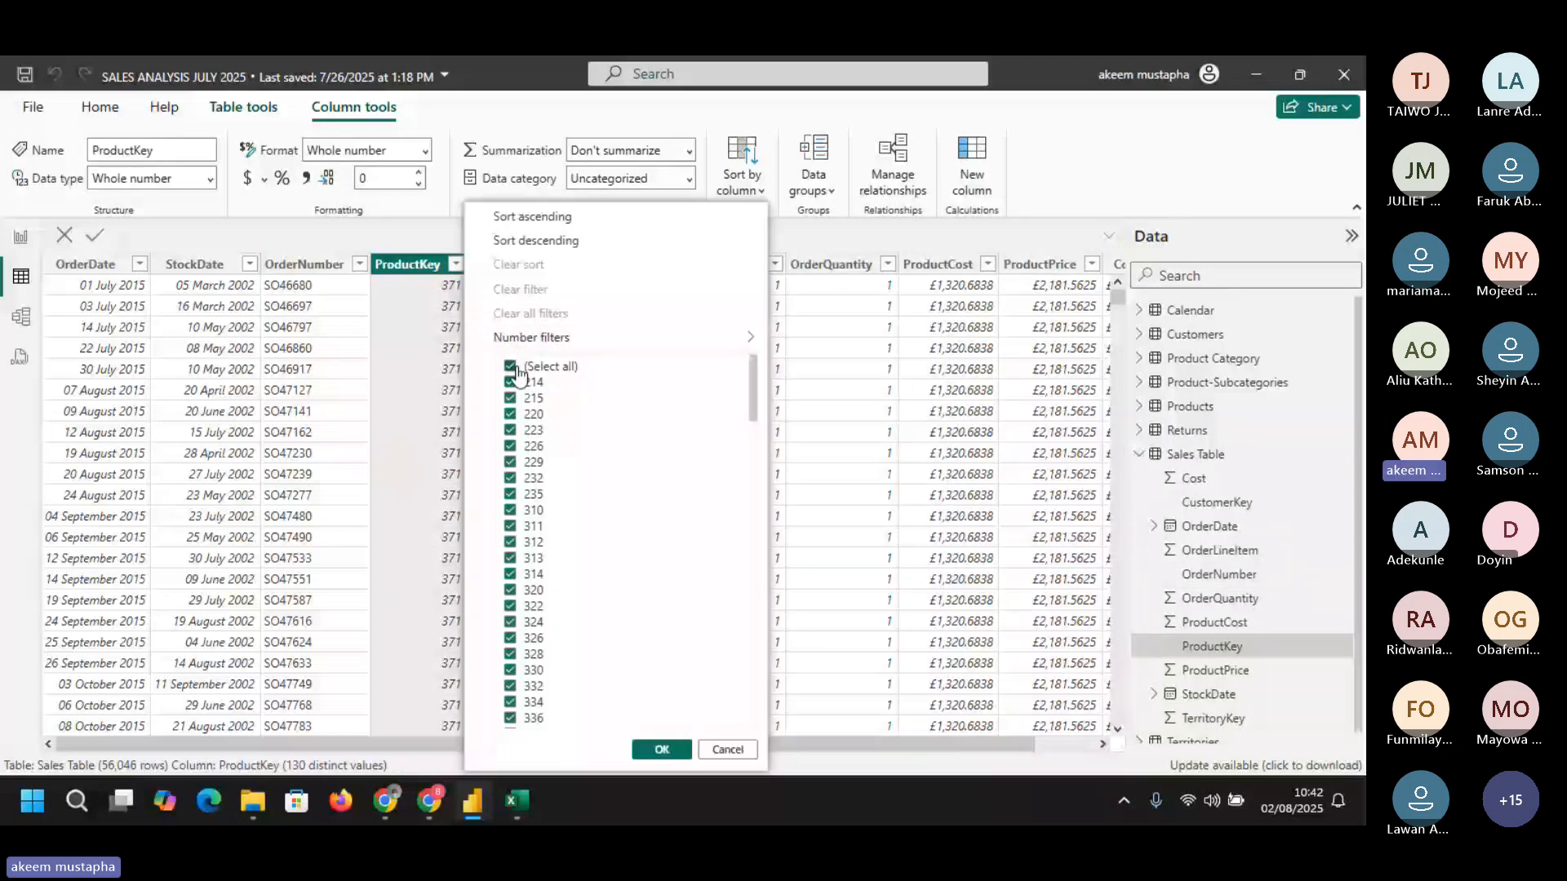
{"action": "left_click", "coordinate": [514, 368]}
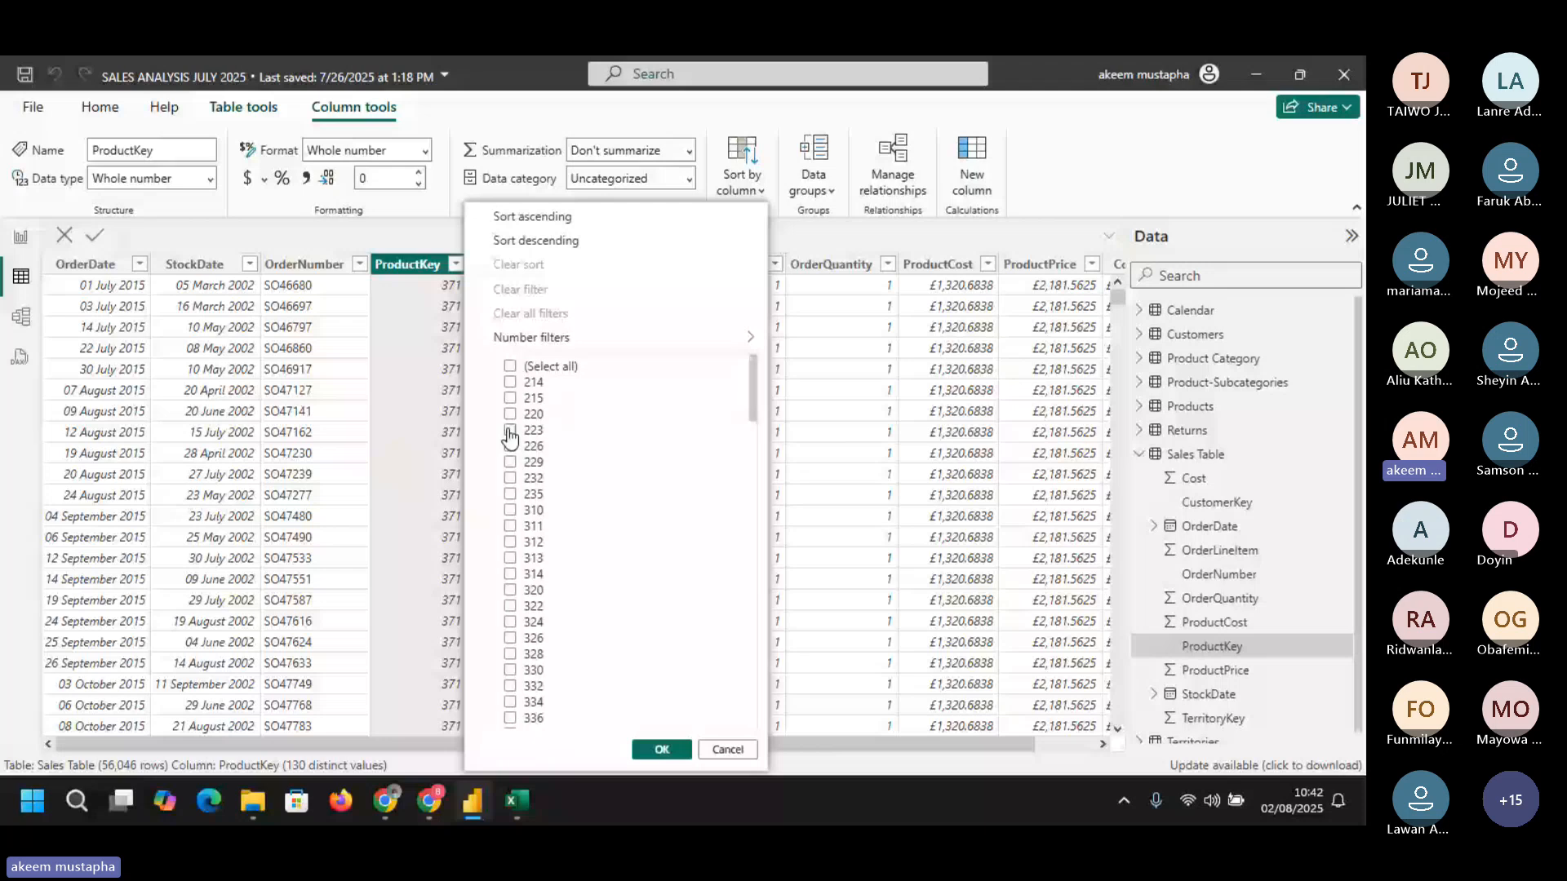
{"action": "left_click", "coordinate": [510, 432]}
{"action": "left_click", "coordinate": [662, 749]}
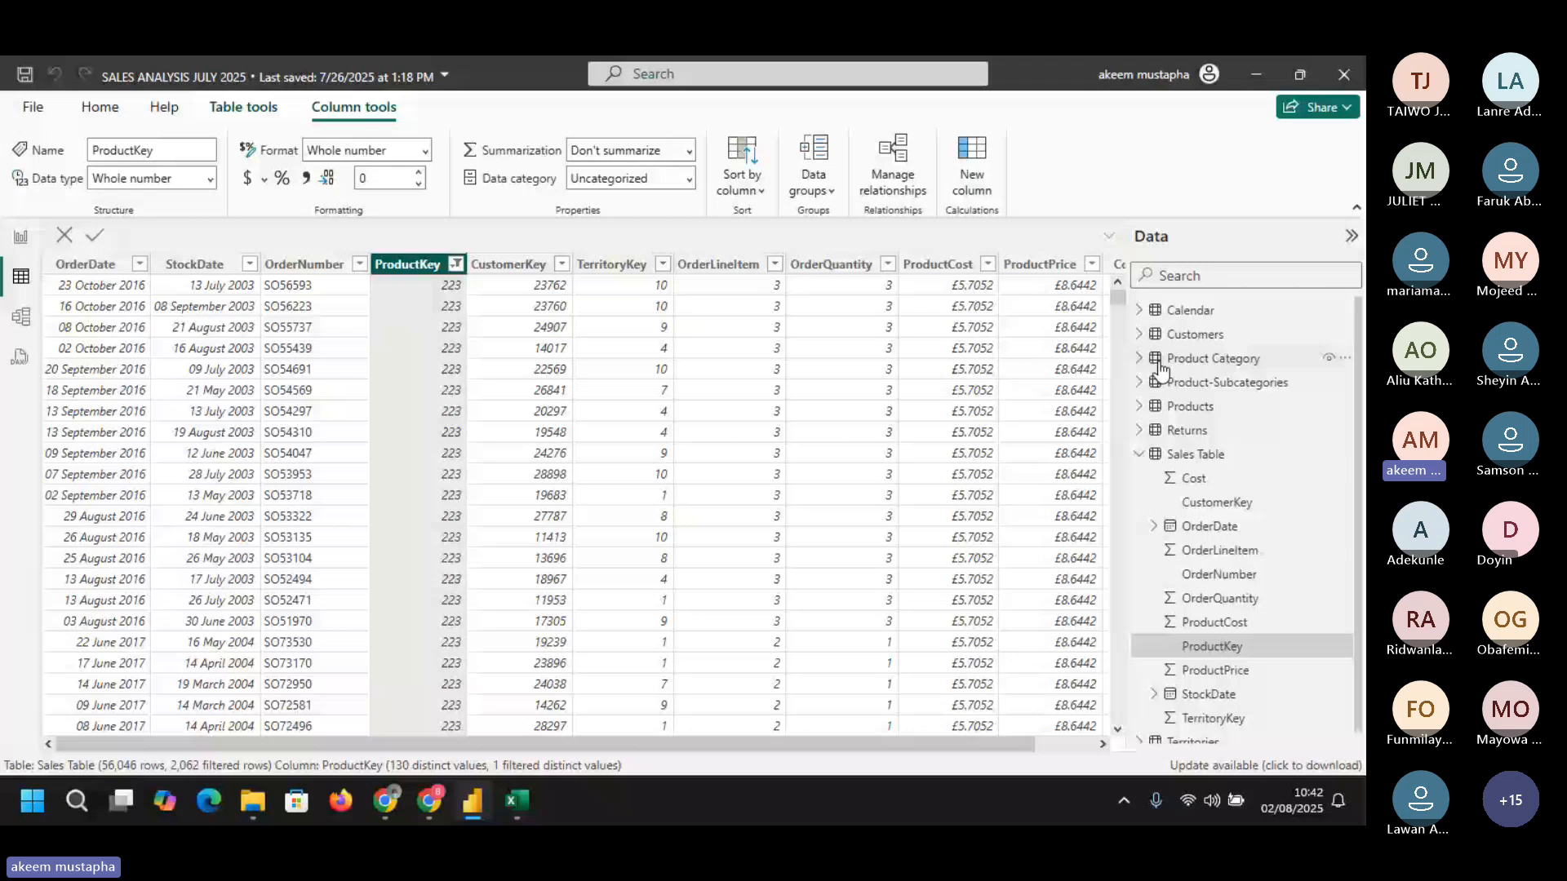
- Inspect the Products table's field list and the CustomerKey filter values in the Sales Table
{"action": "left_click", "coordinate": [1189, 407]}
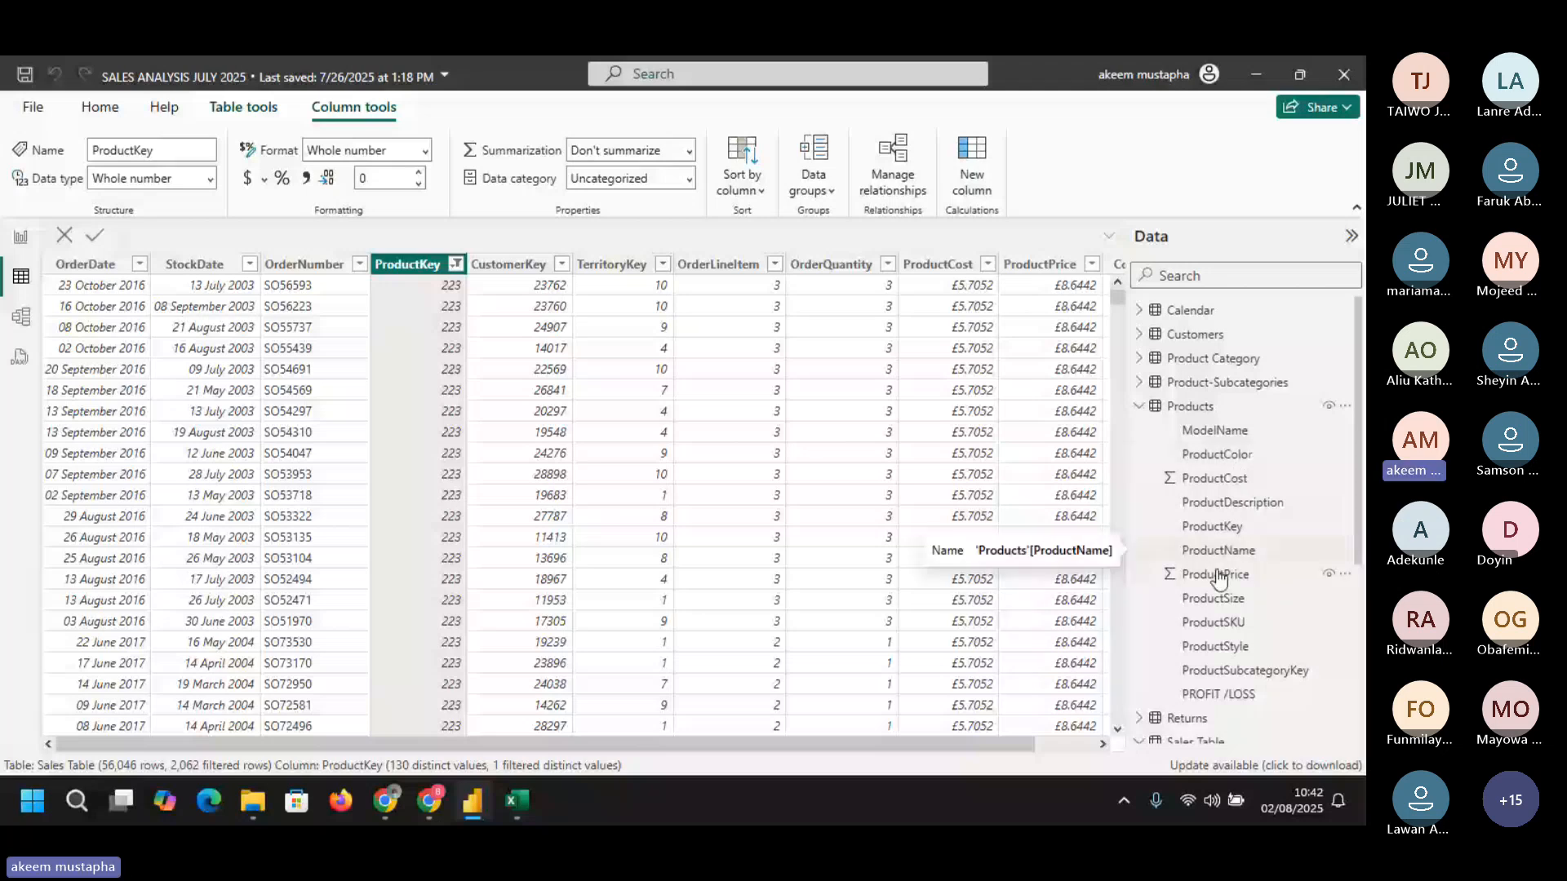
{"action": "left_click", "coordinate": [565, 267]}
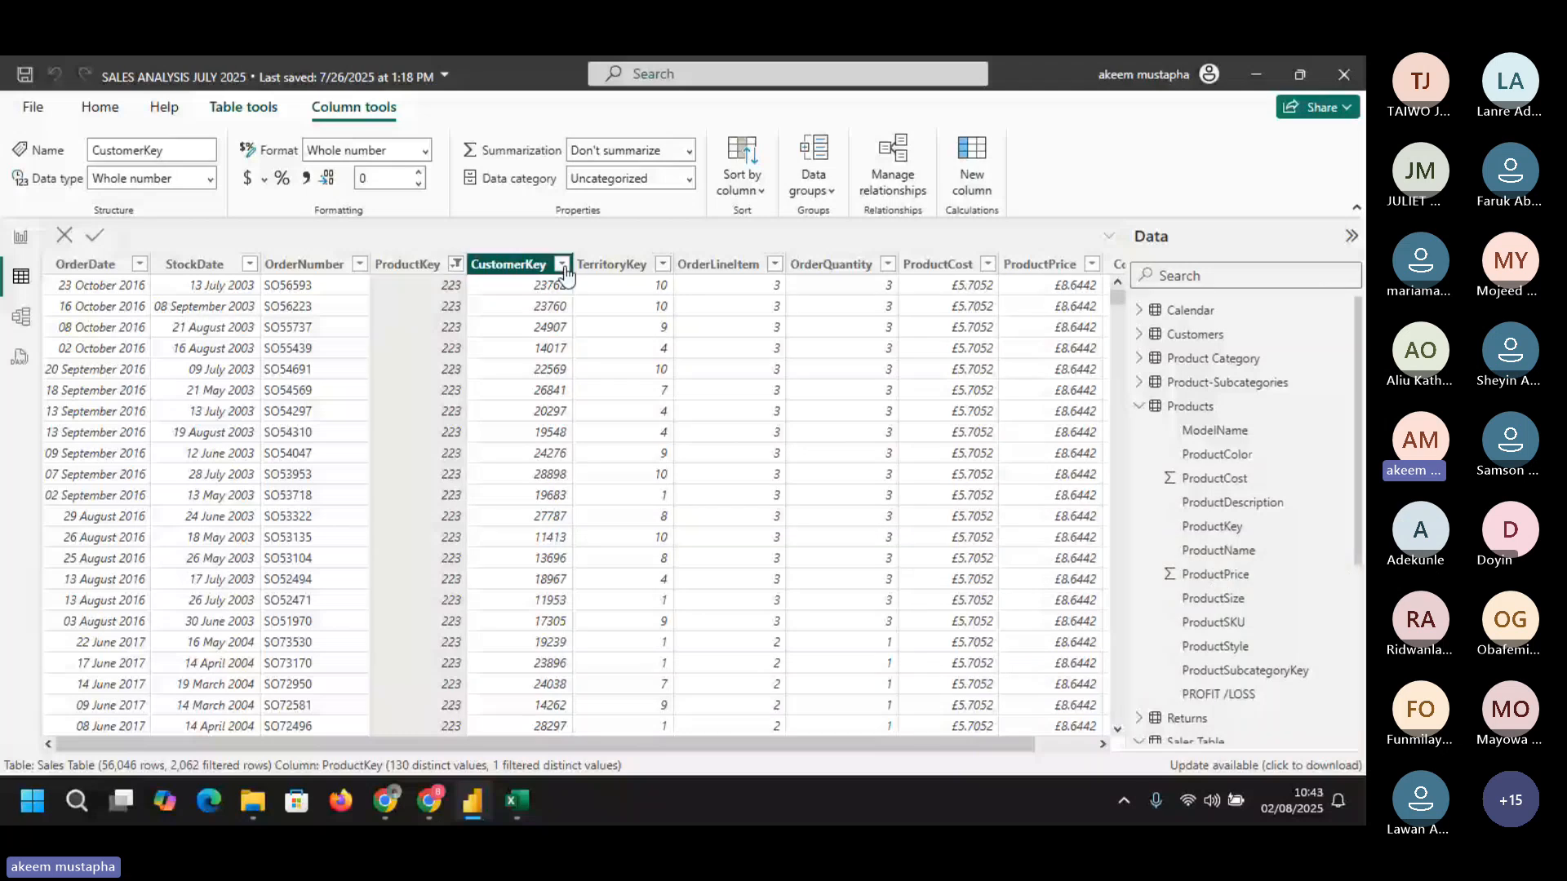
{"action": "left_click", "coordinate": [562, 265]}
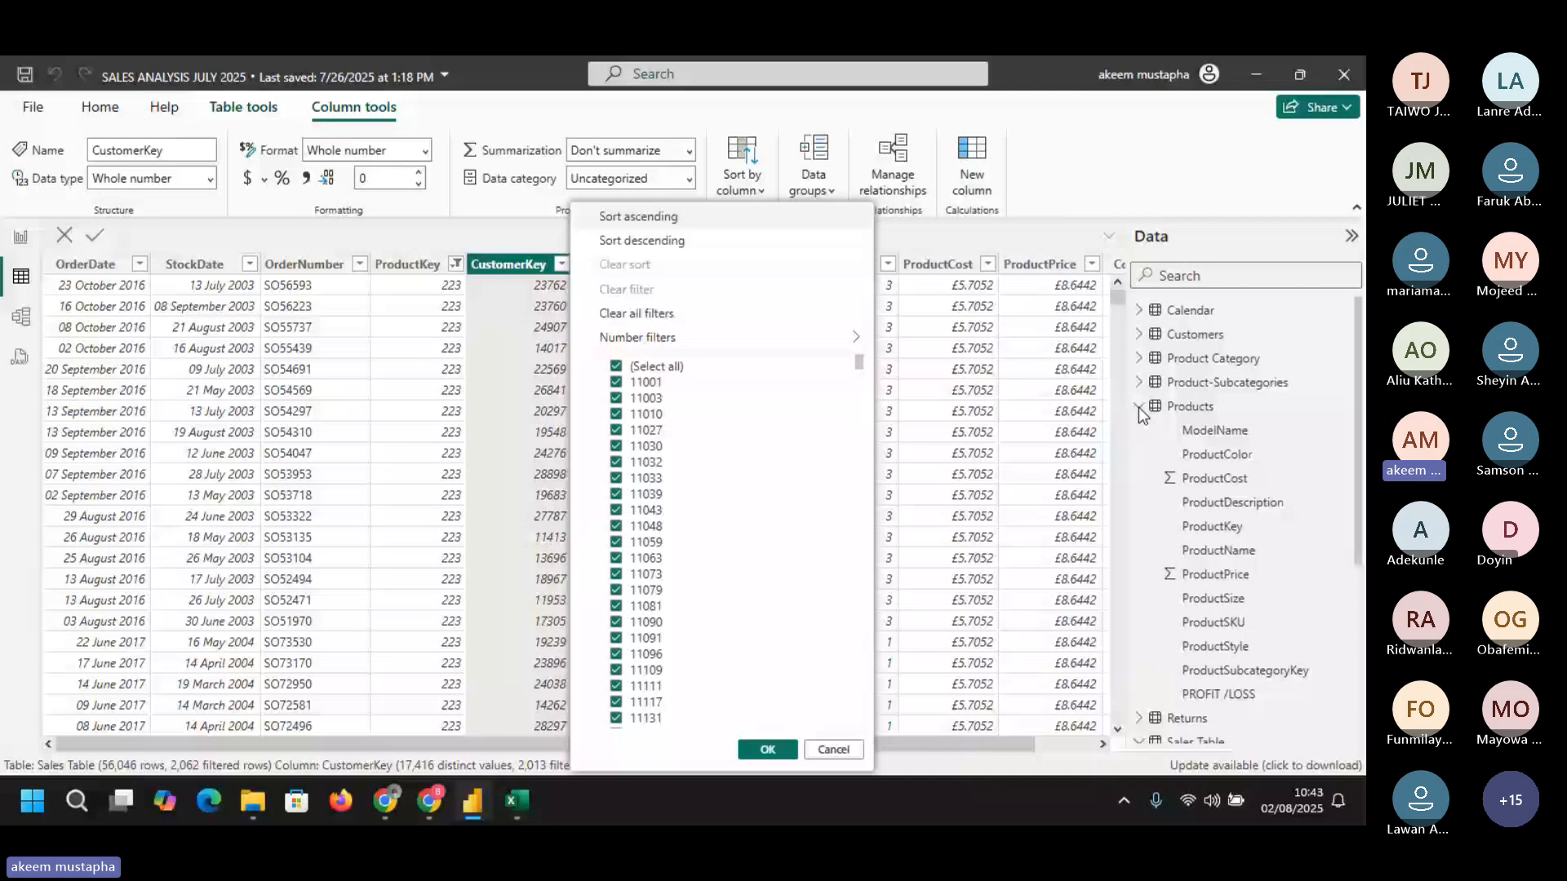
{"action": "left_click", "coordinate": [1138, 408]}
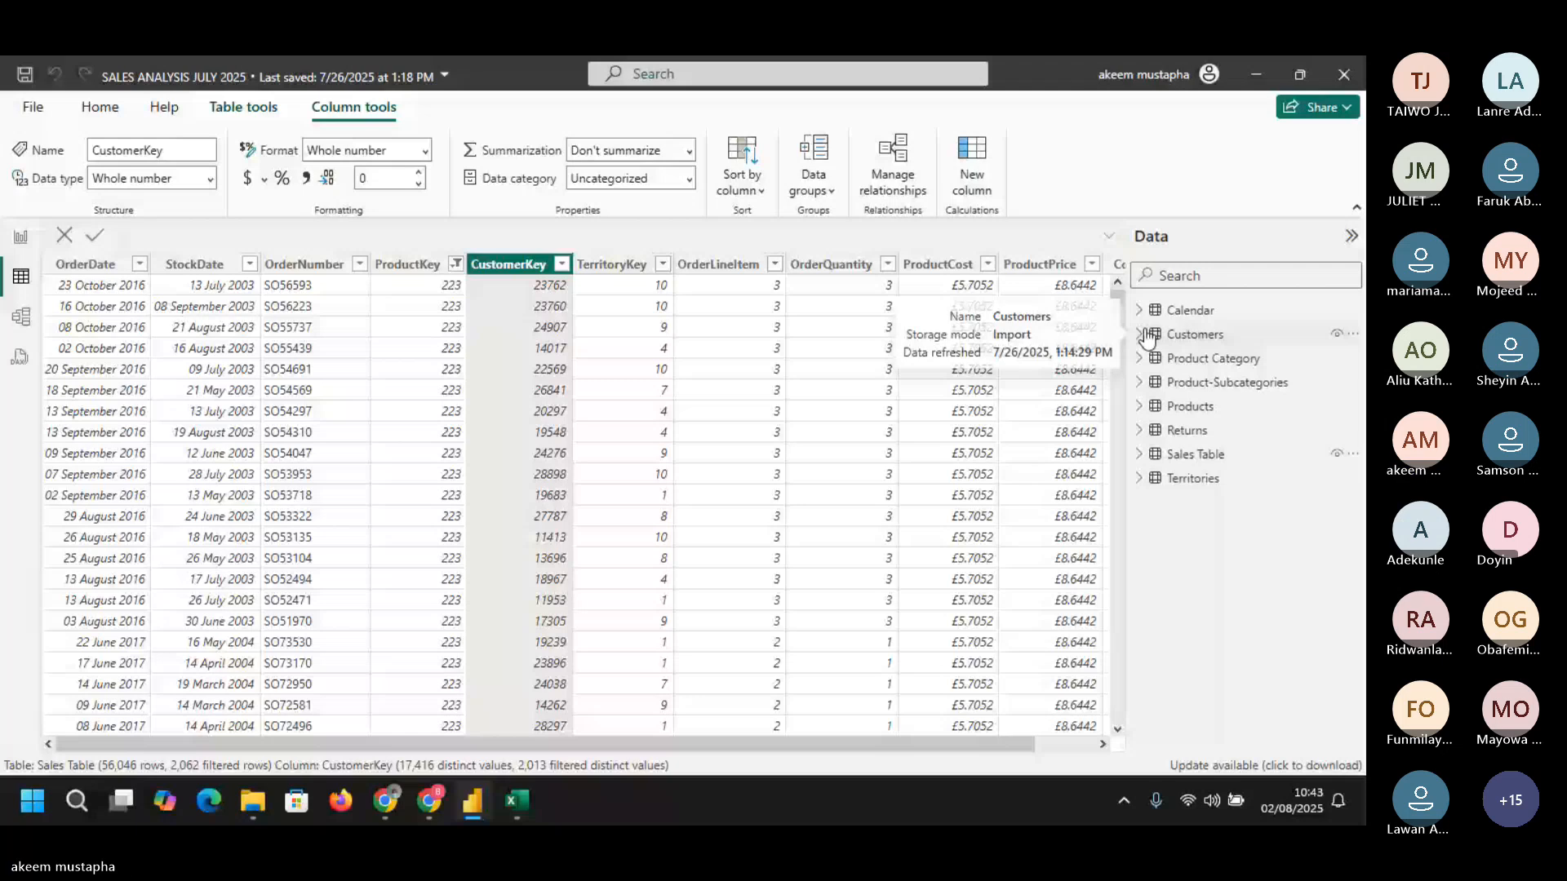
- Examine the Customers table's fields and records, and collapse its field list
{"action": "left_click", "coordinate": [1141, 335]}
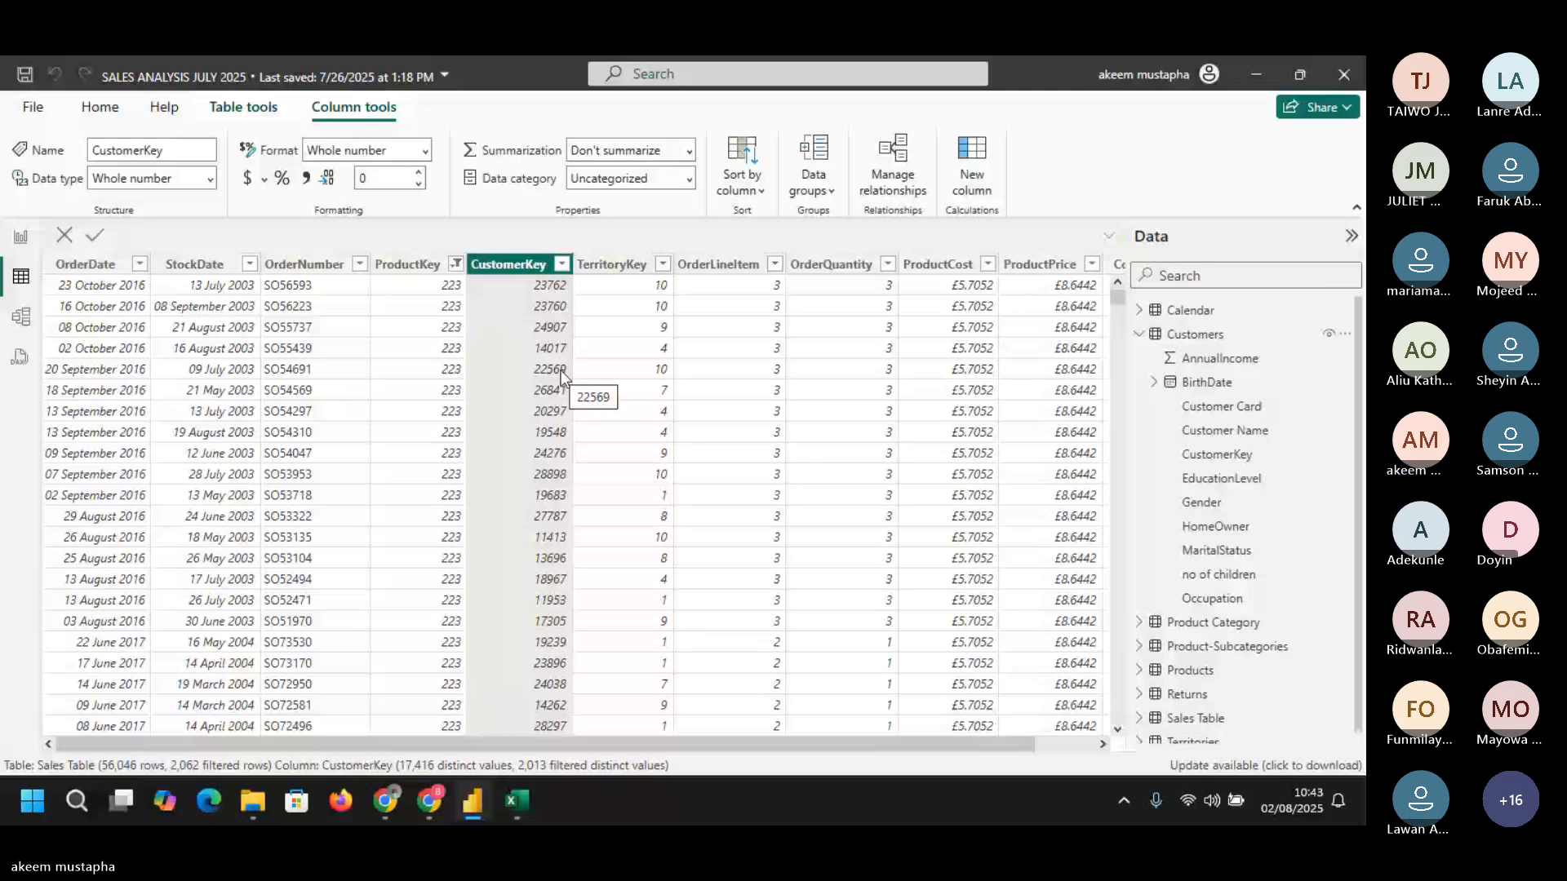
{"action": "left_click", "coordinate": [1196, 336]}
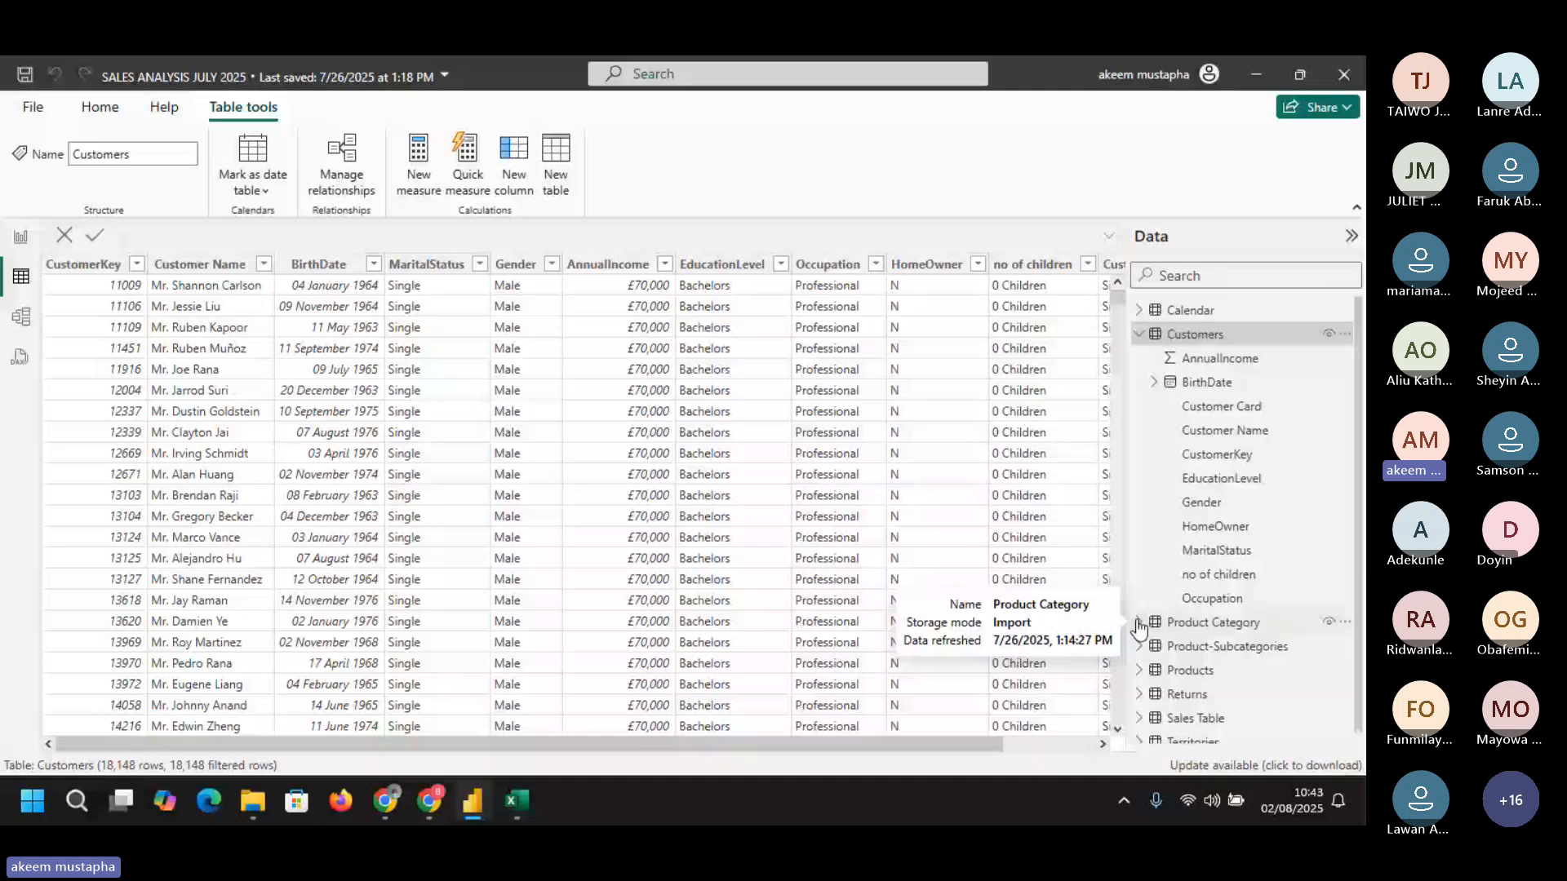
{"action": "left_click", "coordinate": [1139, 338]}
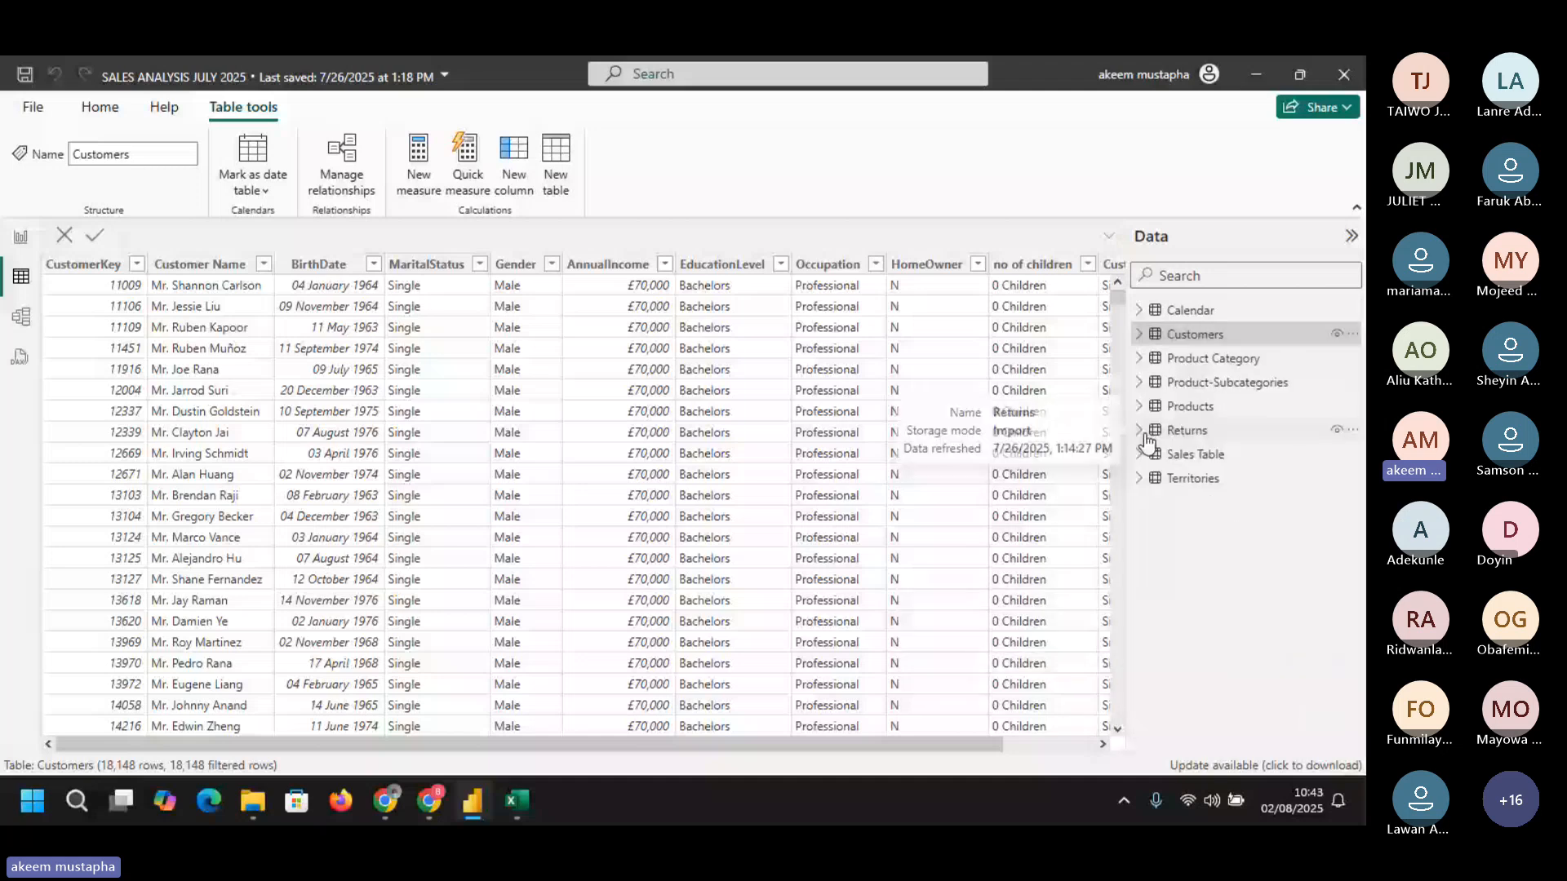
- Look over the fields of the Returns and Sales tables and display the Returns table's data
{"action": "left_click", "coordinate": [1143, 435]}
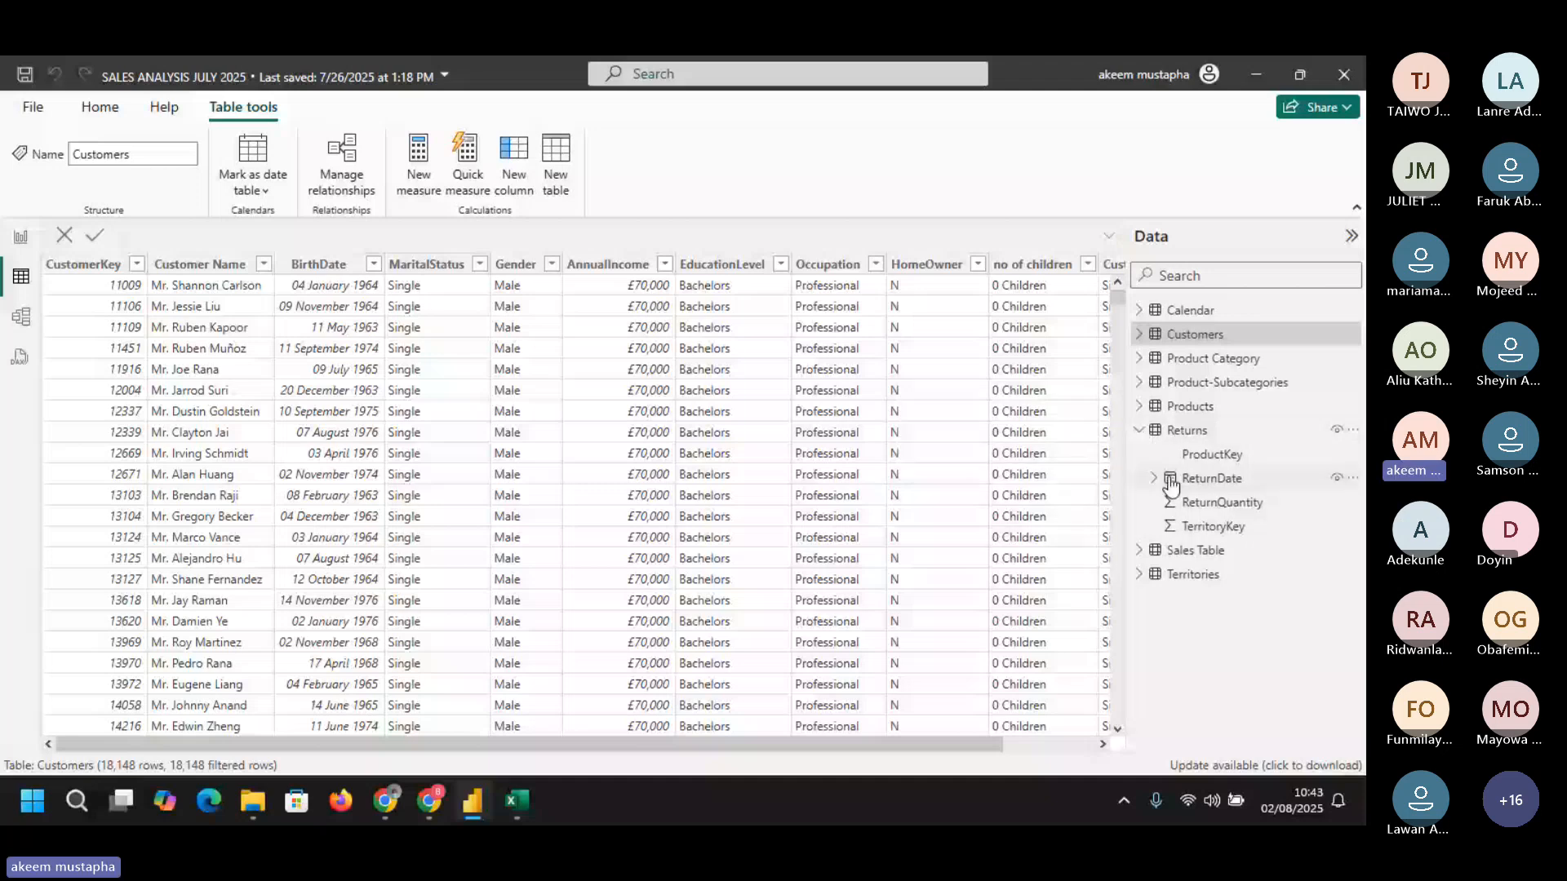
{"action": "left_click", "coordinate": [1139, 550]}
{"action": "left_click", "coordinate": [1139, 431]}
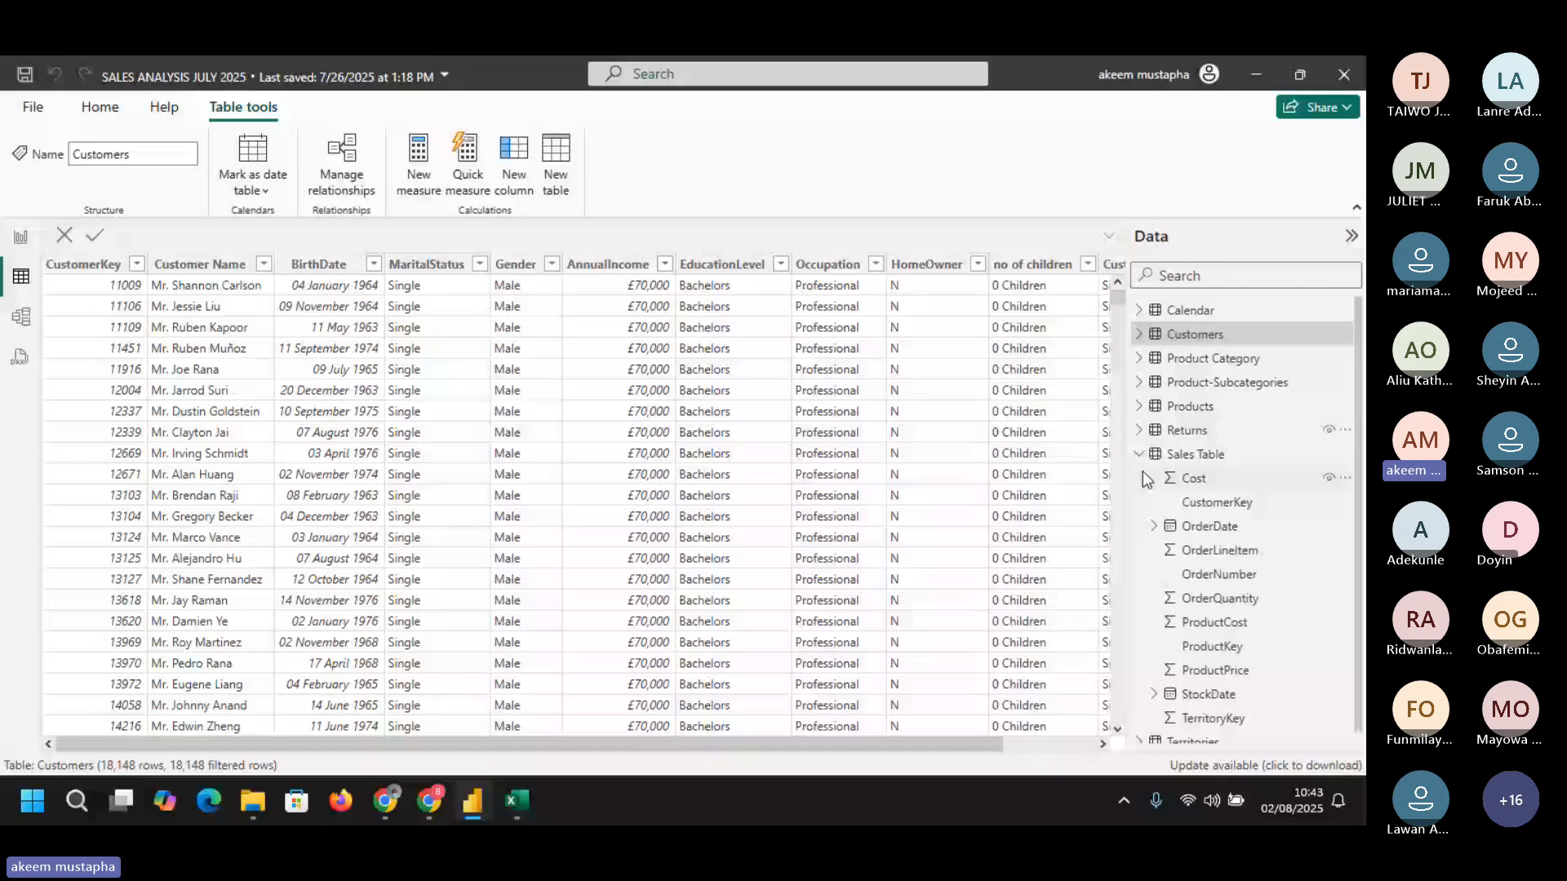
{"action": "left_click", "coordinate": [1139, 454]}
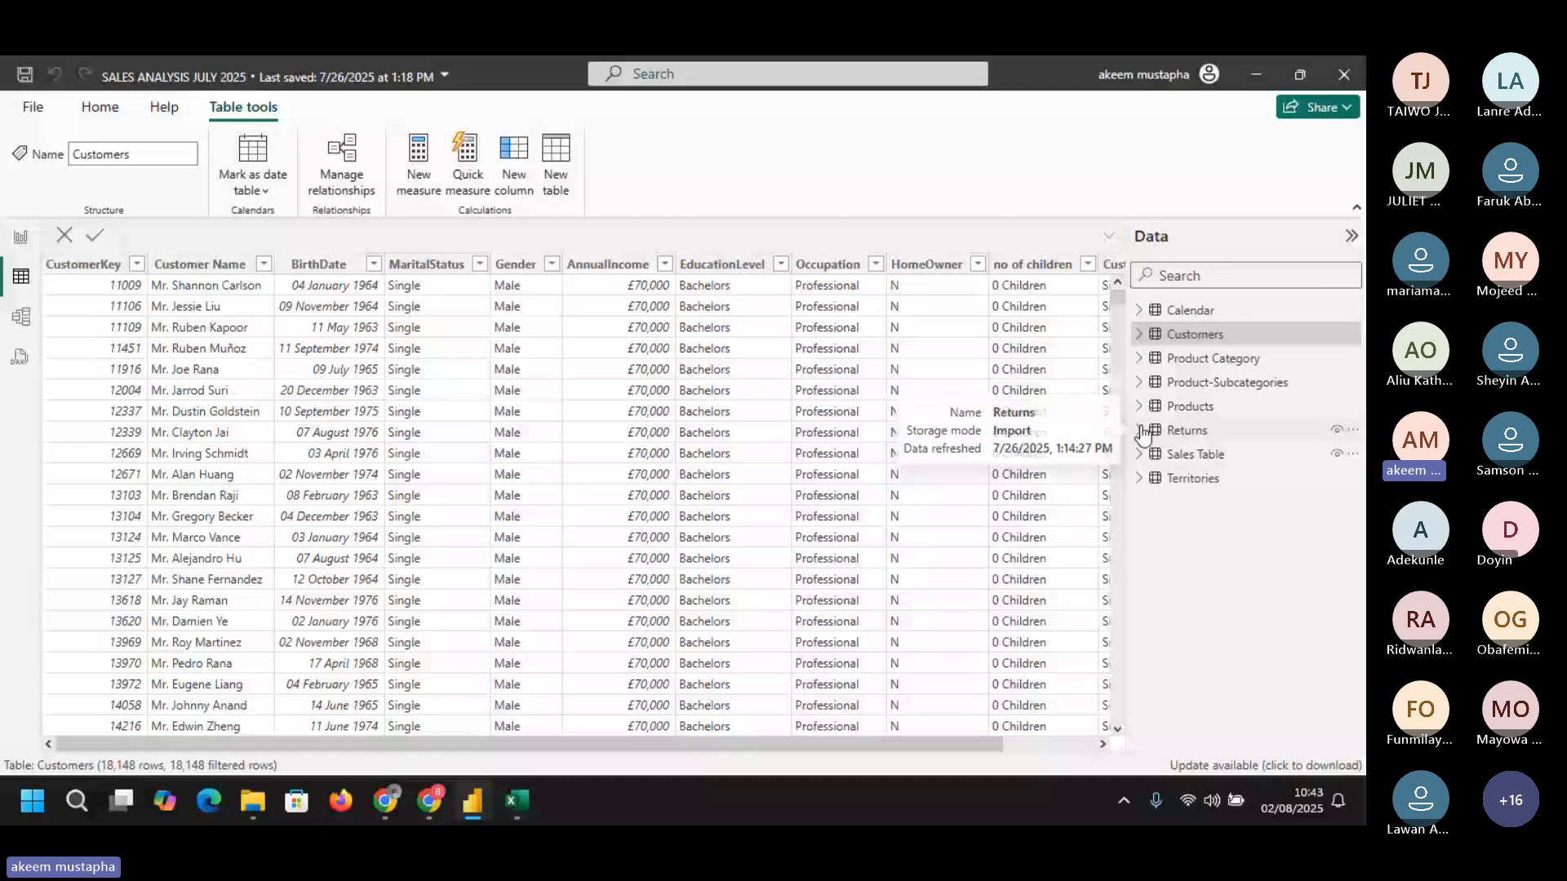
{"action": "left_click", "coordinate": [1143, 433]}
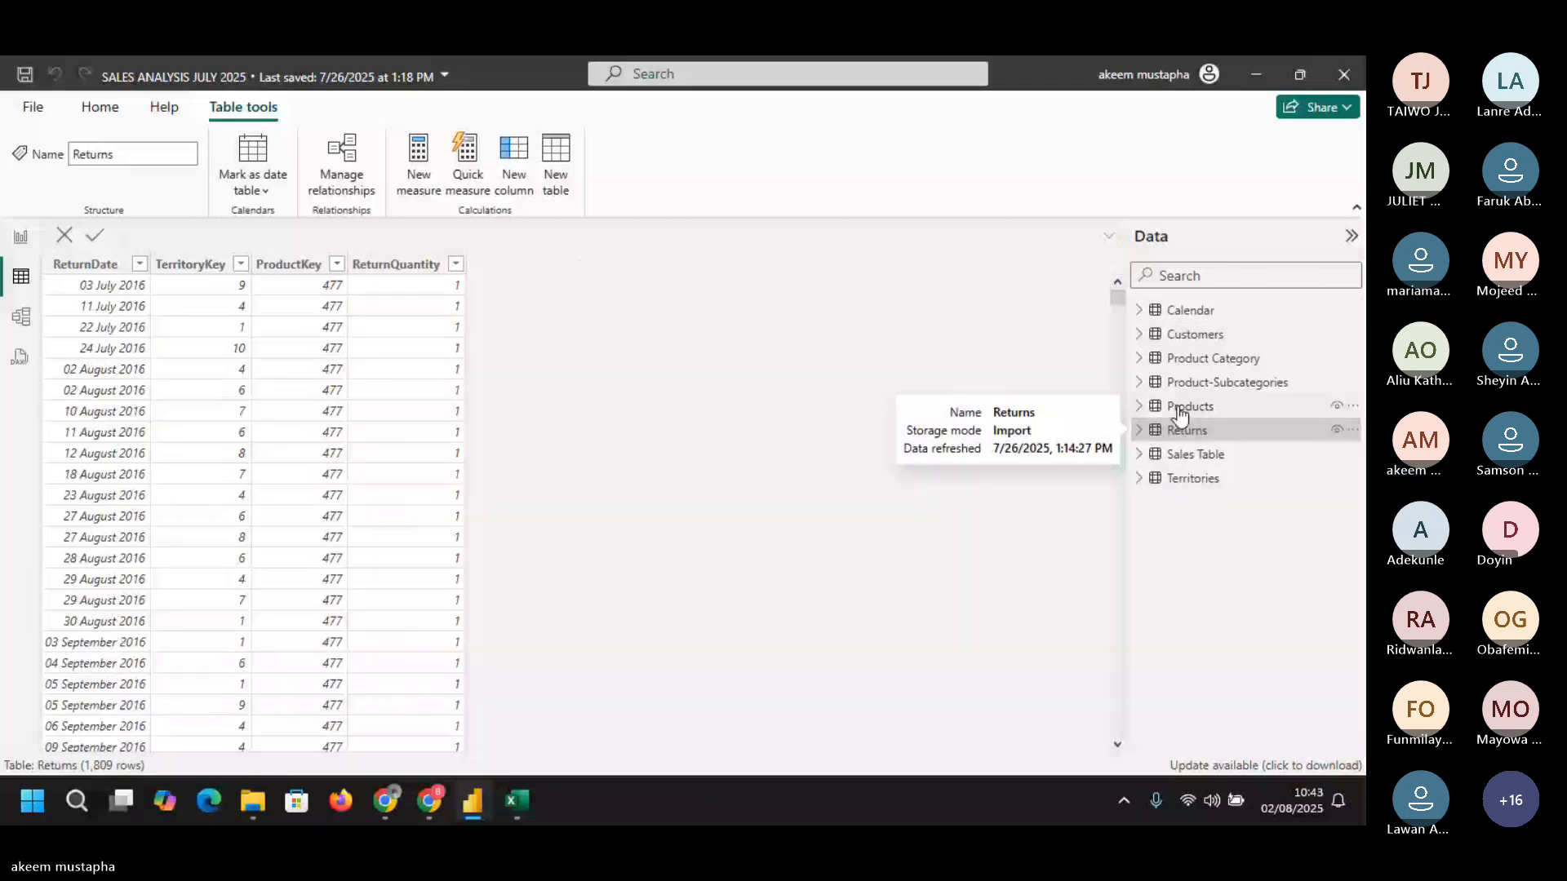
- Display the Products table's data and select its ProductKey column to examine the unique key
{"action": "left_click", "coordinate": [1179, 408]}
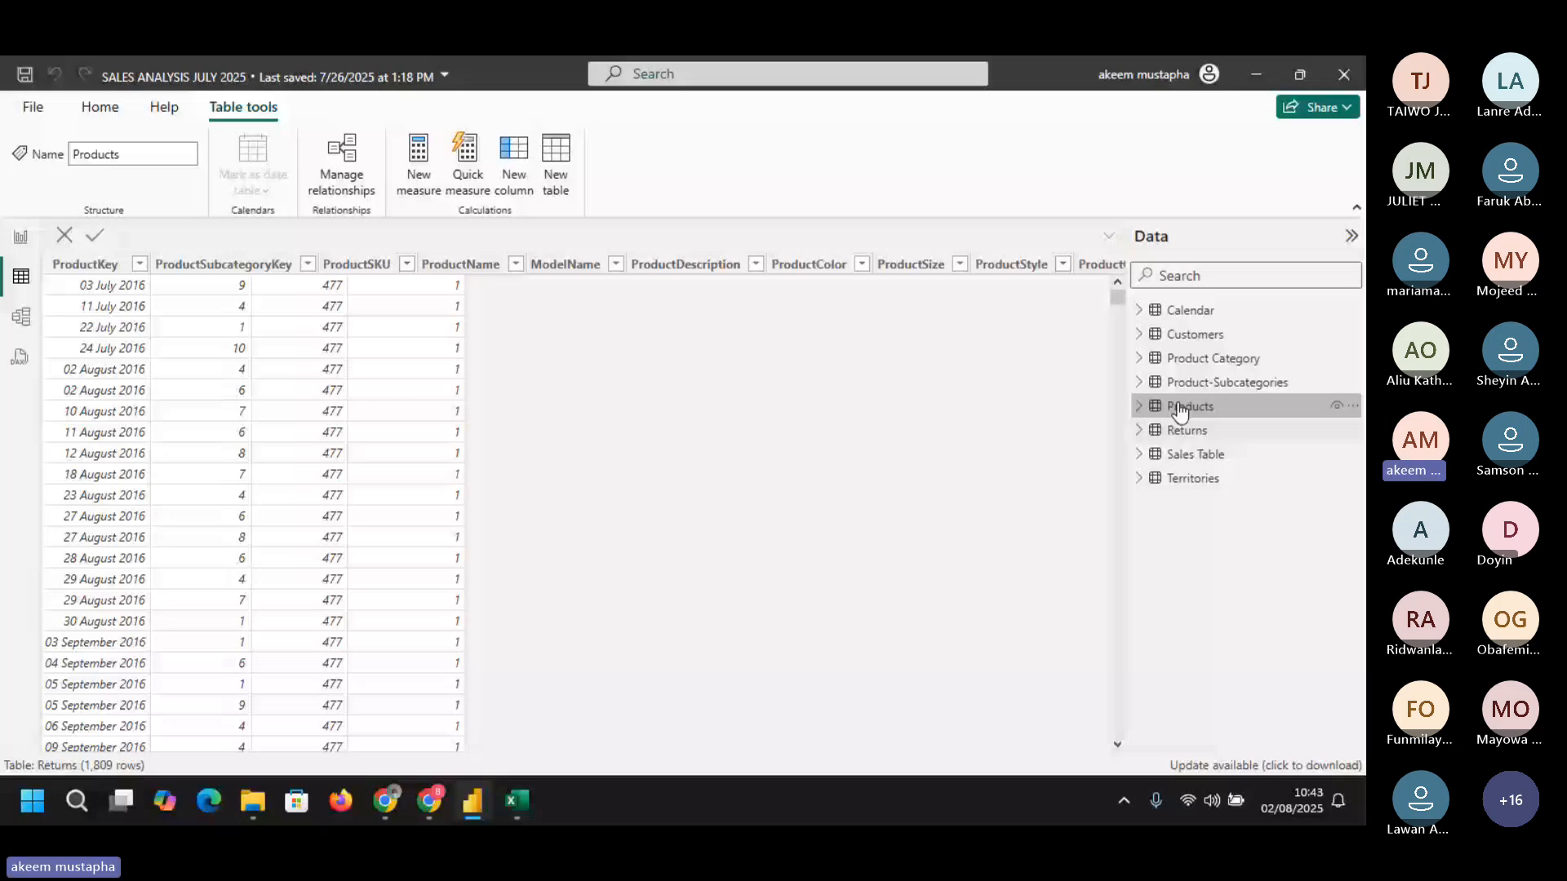
{"action": "left_click", "coordinate": [101, 267]}
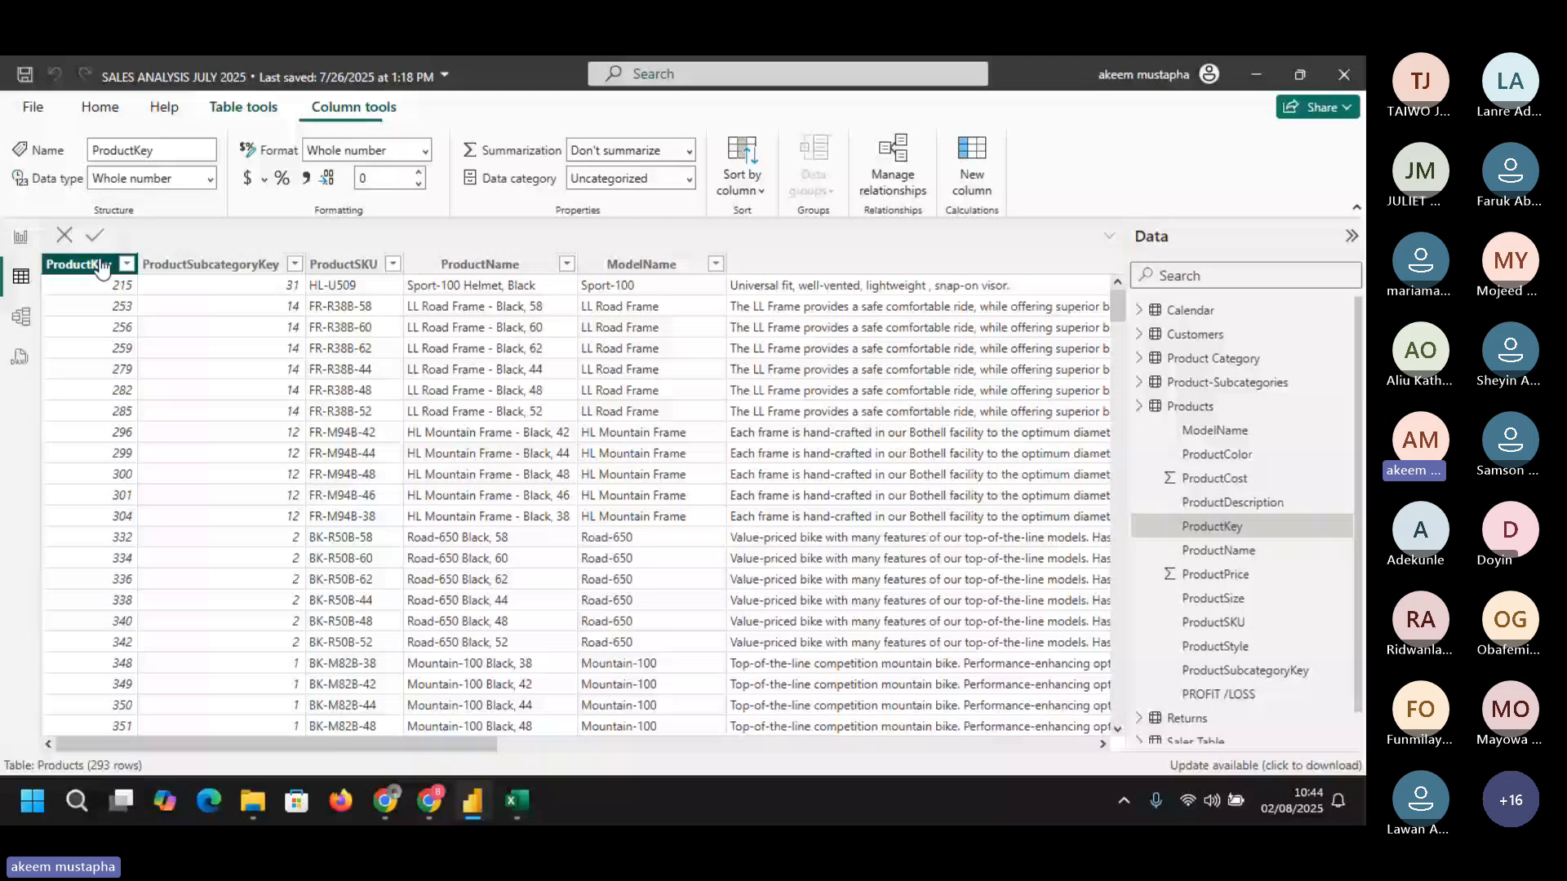
{"action": "left_click", "coordinate": [101, 266]}
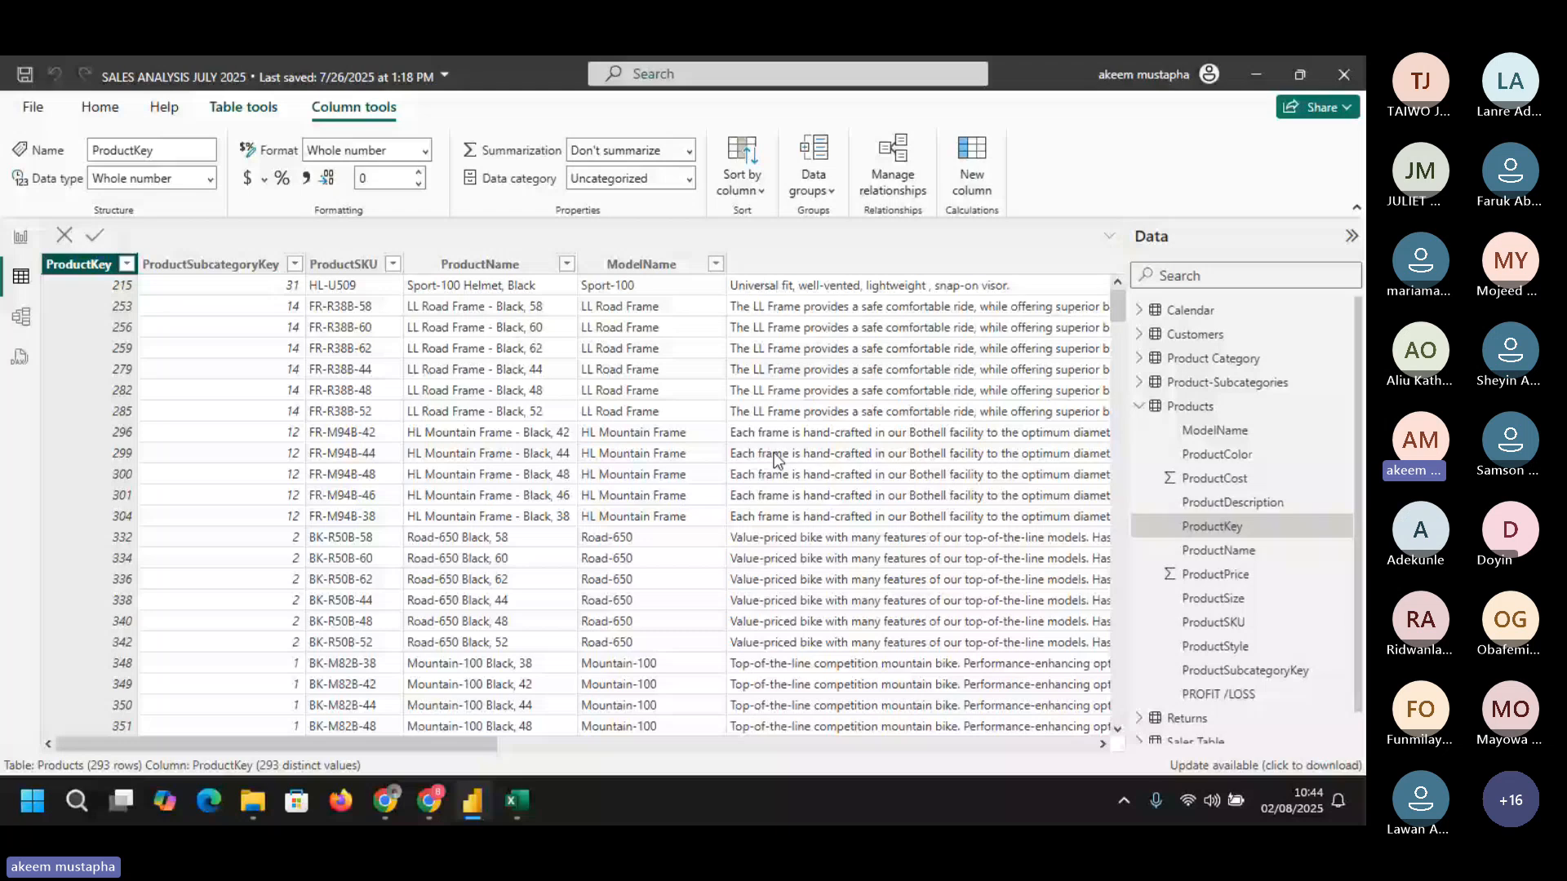
- Look across all columns of the Products table through PROFIT /LOSS, and return to the ProductKey column
{"action": "left_click", "coordinate": [550, 747]}
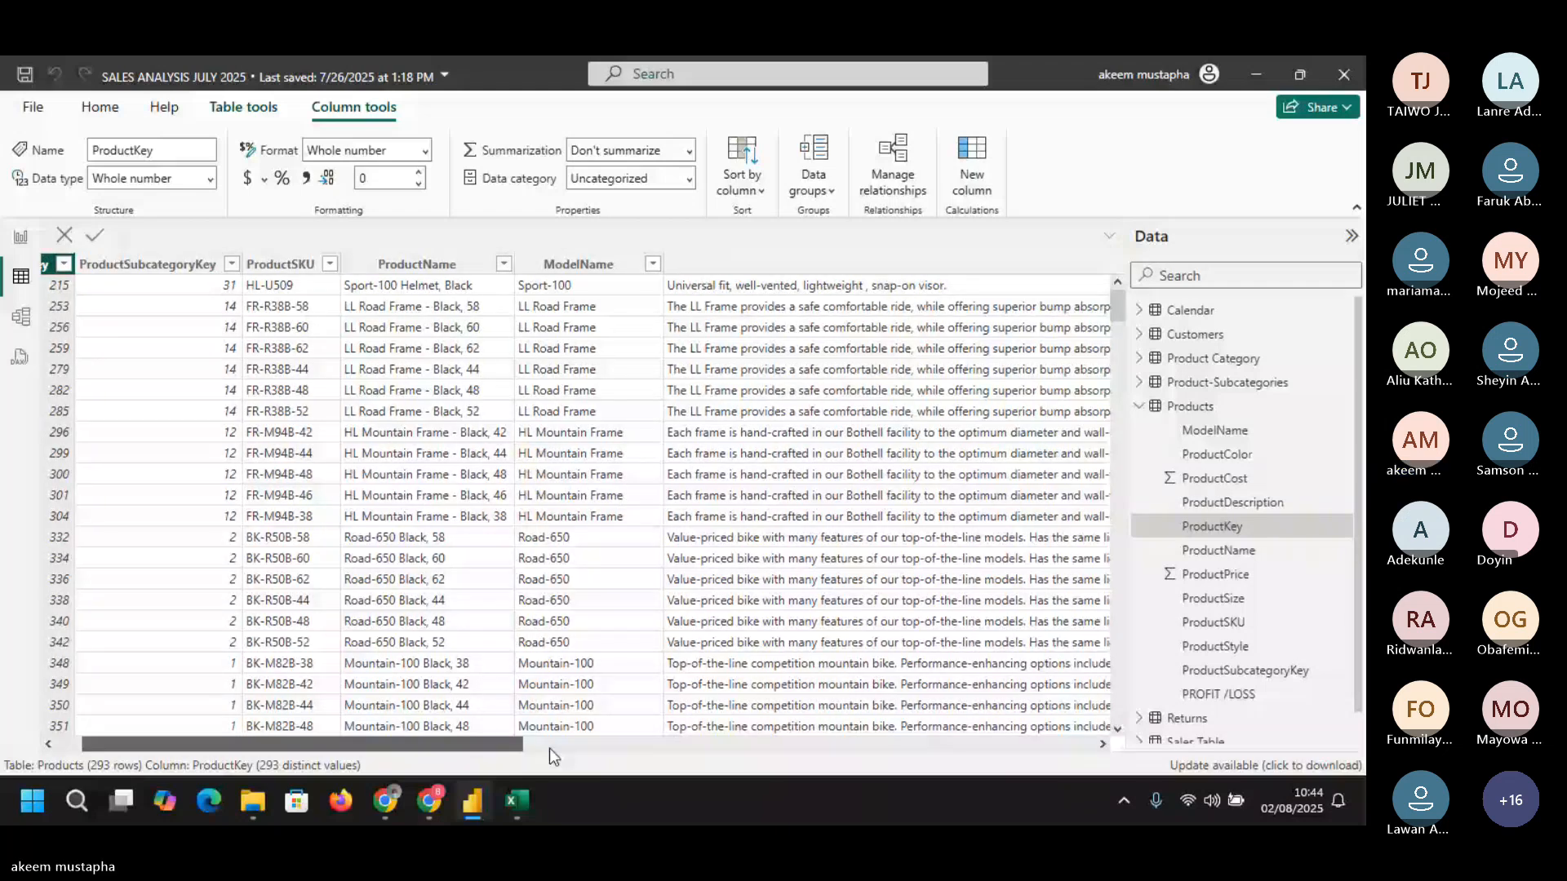
{"action": "left_click_drag", "start_coordinate": [550, 747], "coordinate": [1054, 737]}
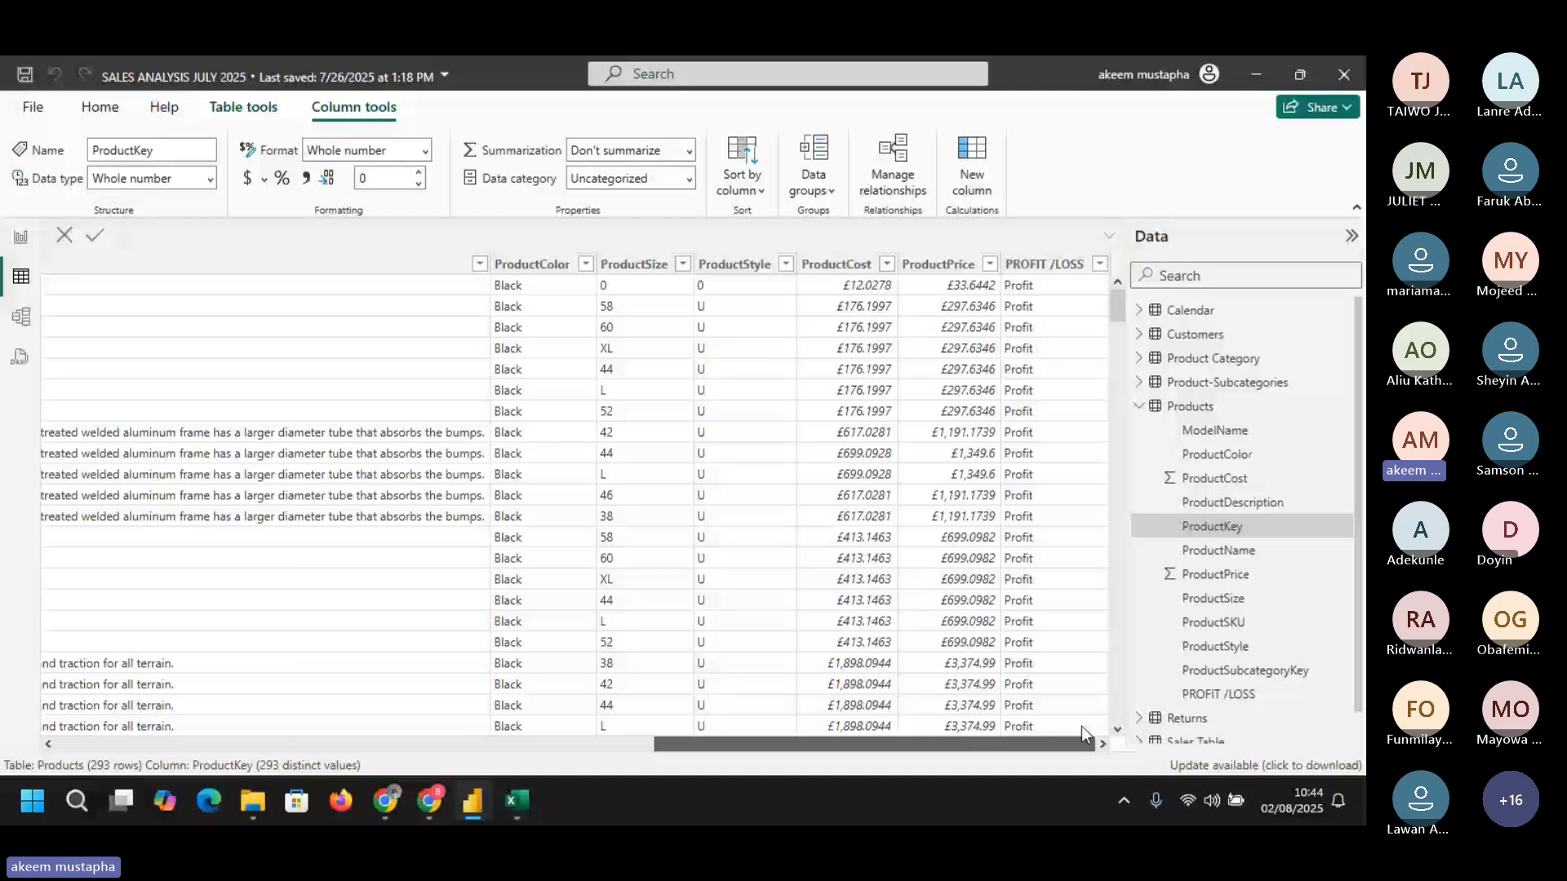
{"action": "left_click_drag", "start_coordinate": [1080, 726], "coordinate": [251, 669]}
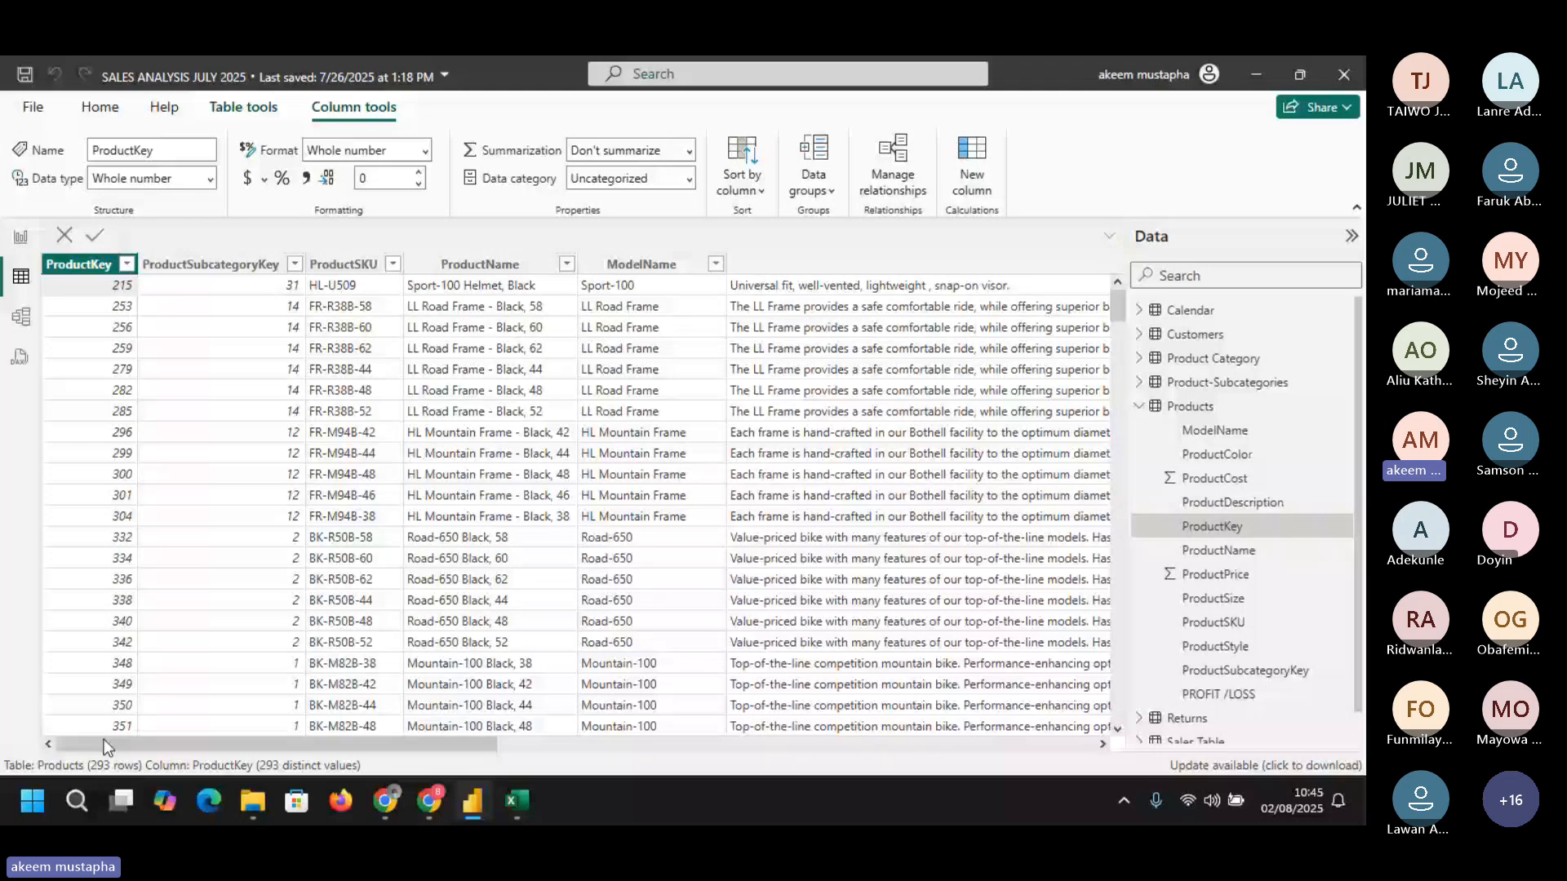
{"action": "left_click", "coordinate": [107, 275]}
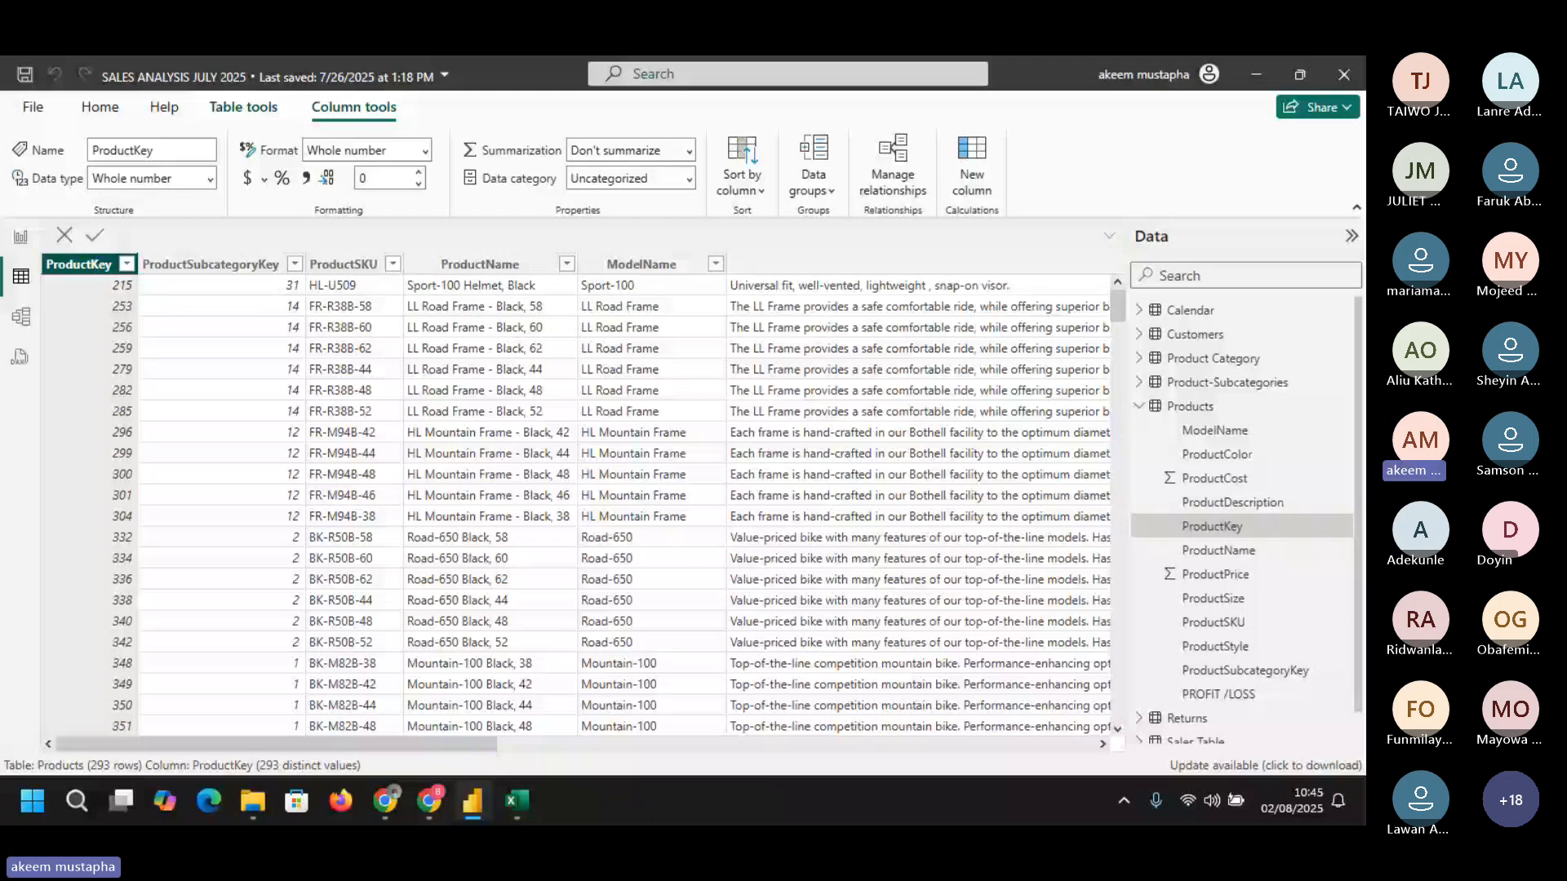
{"action": "key", "text": "alt+Tab"}
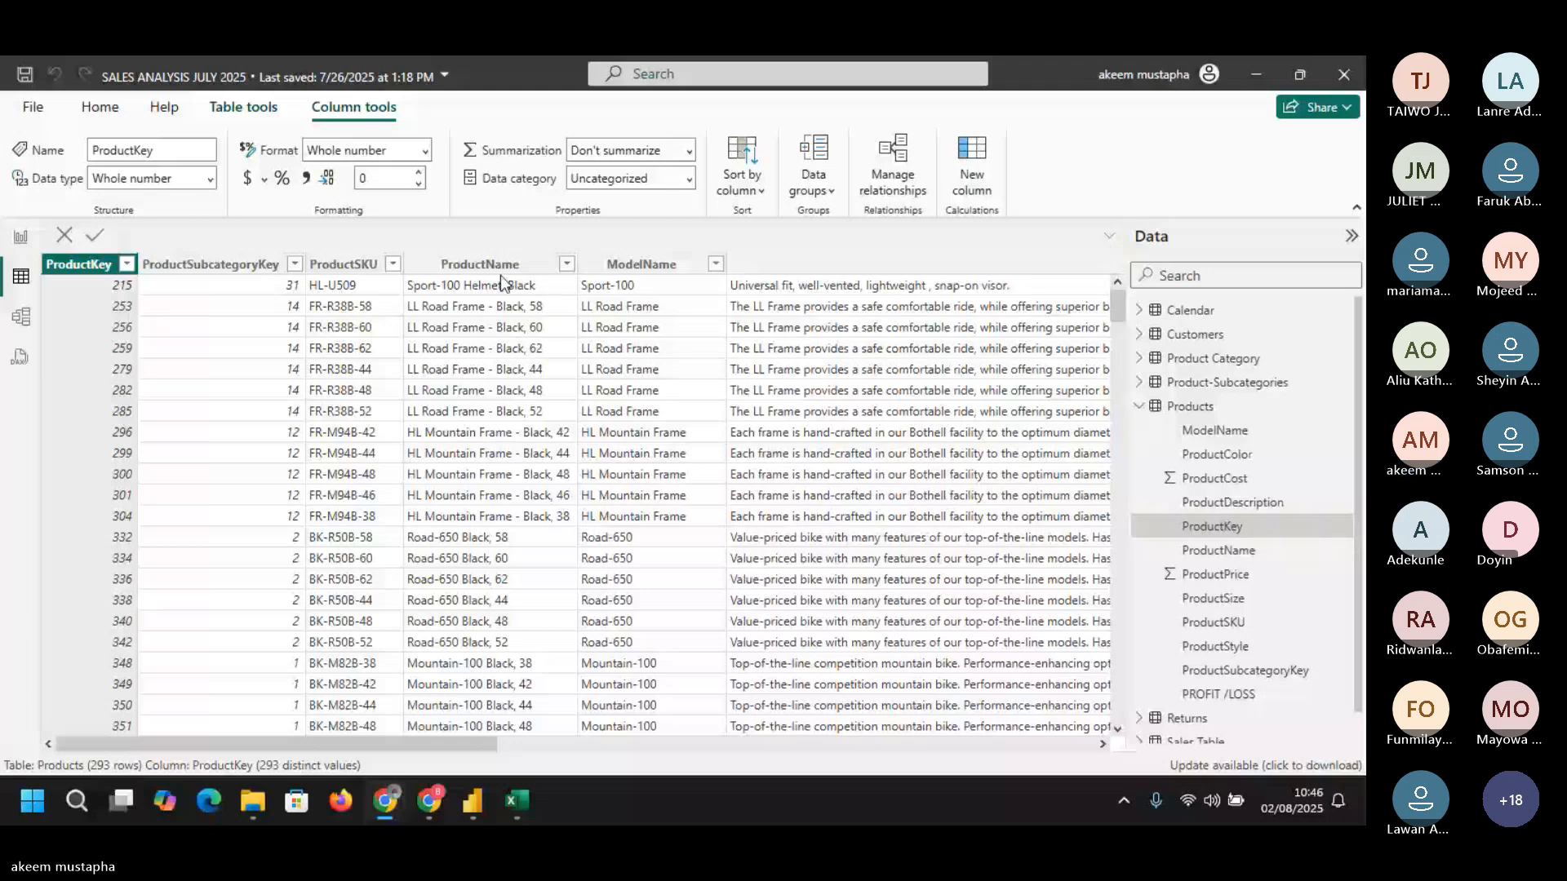
- Collapse the Products field list and clear the filter on the Sales Table's ProductKey column
{"action": "left_click", "coordinate": [1139, 408]}
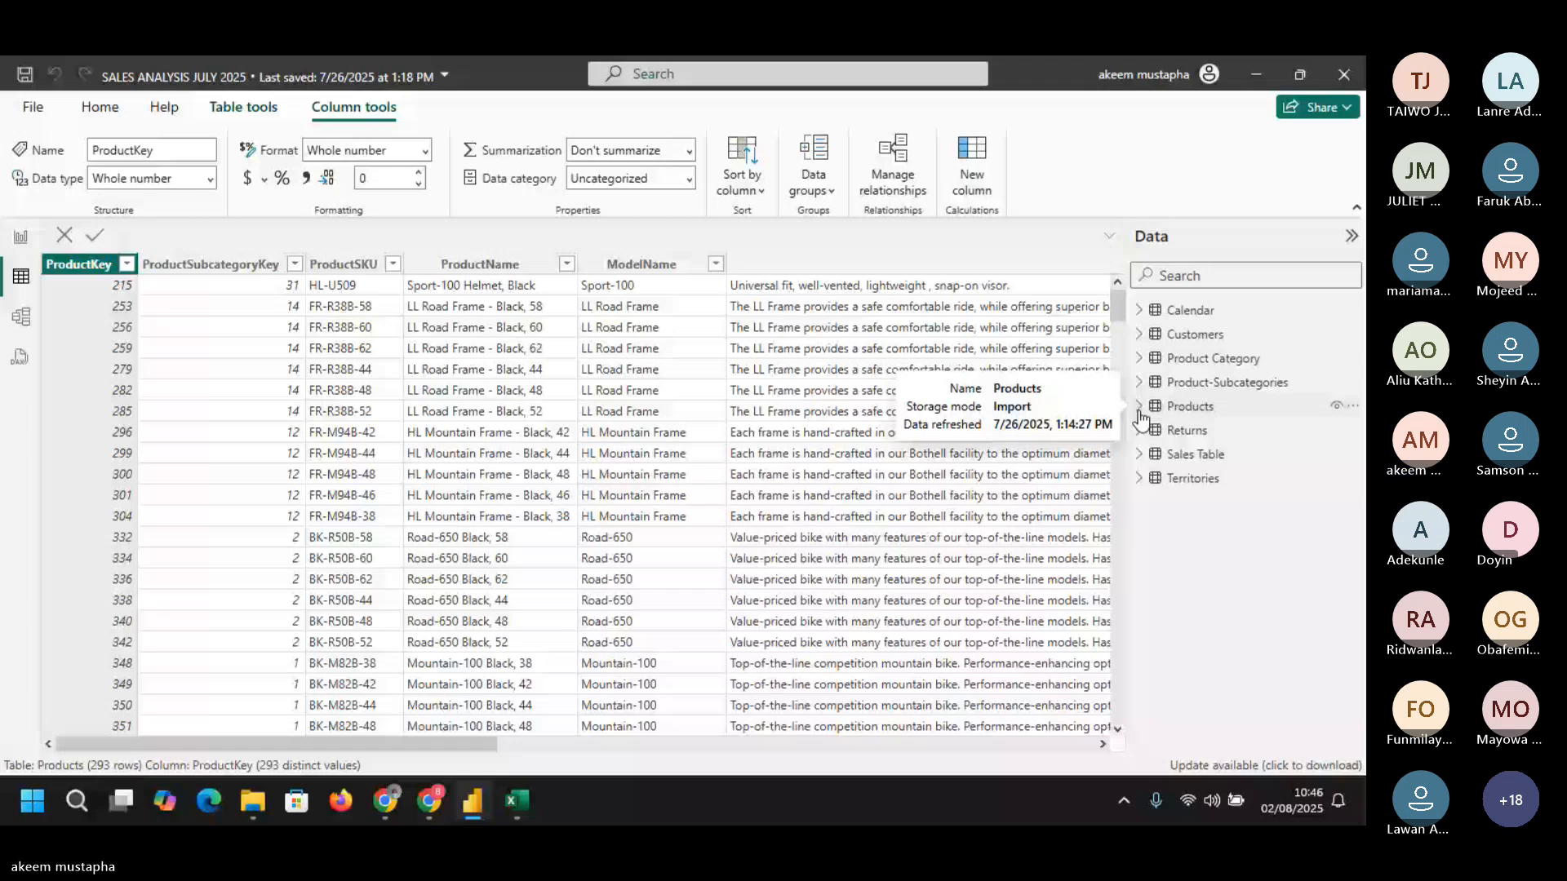
{"action": "left_click", "coordinate": [1140, 454]}
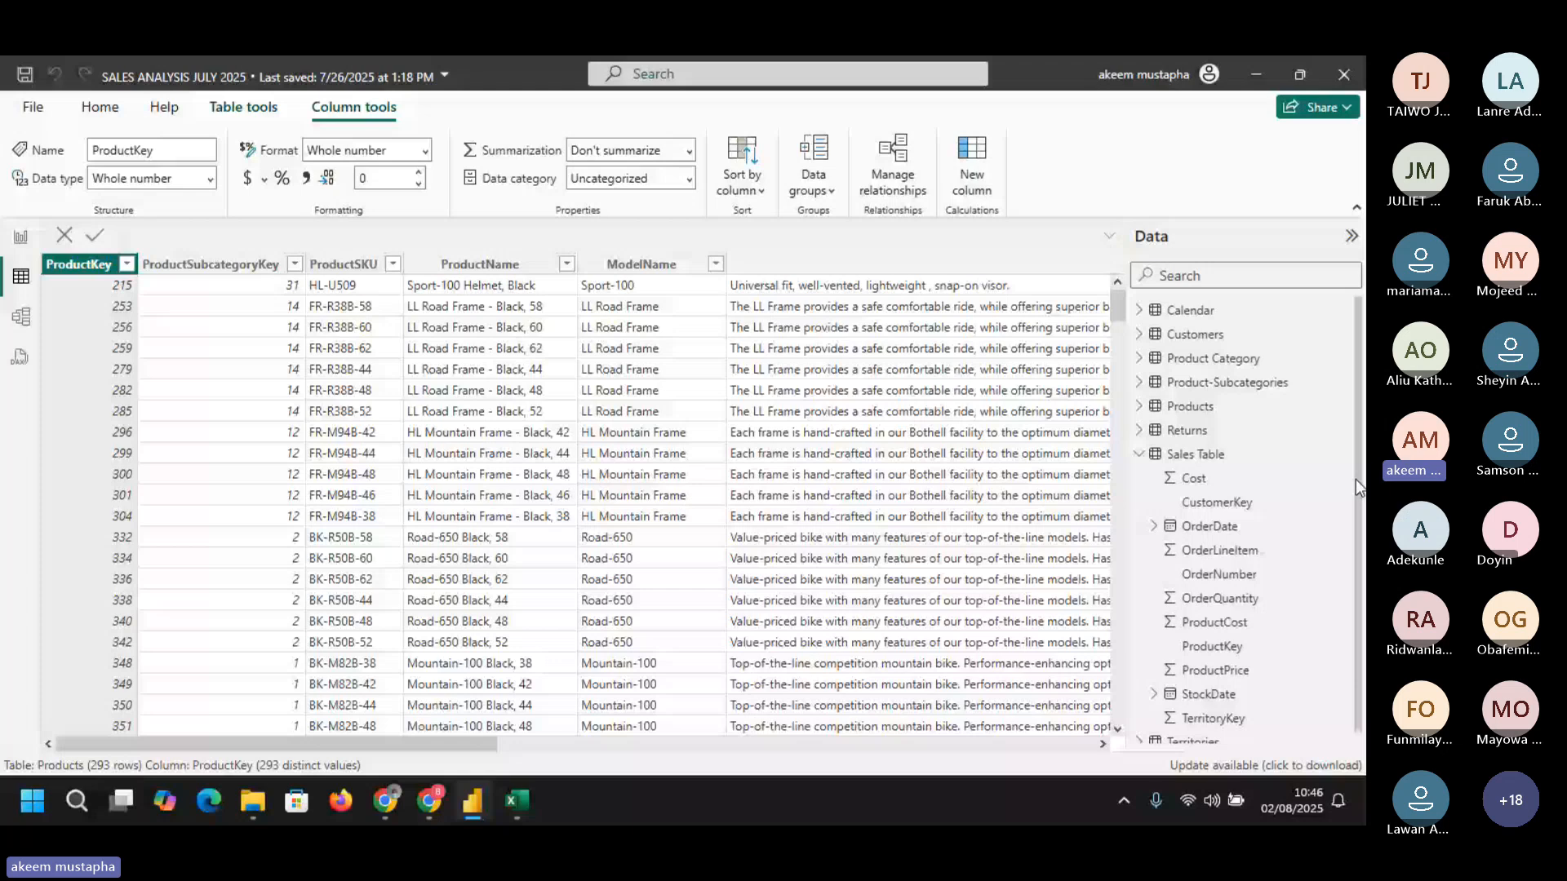
{"action": "left_click", "coordinate": [1211, 646]}
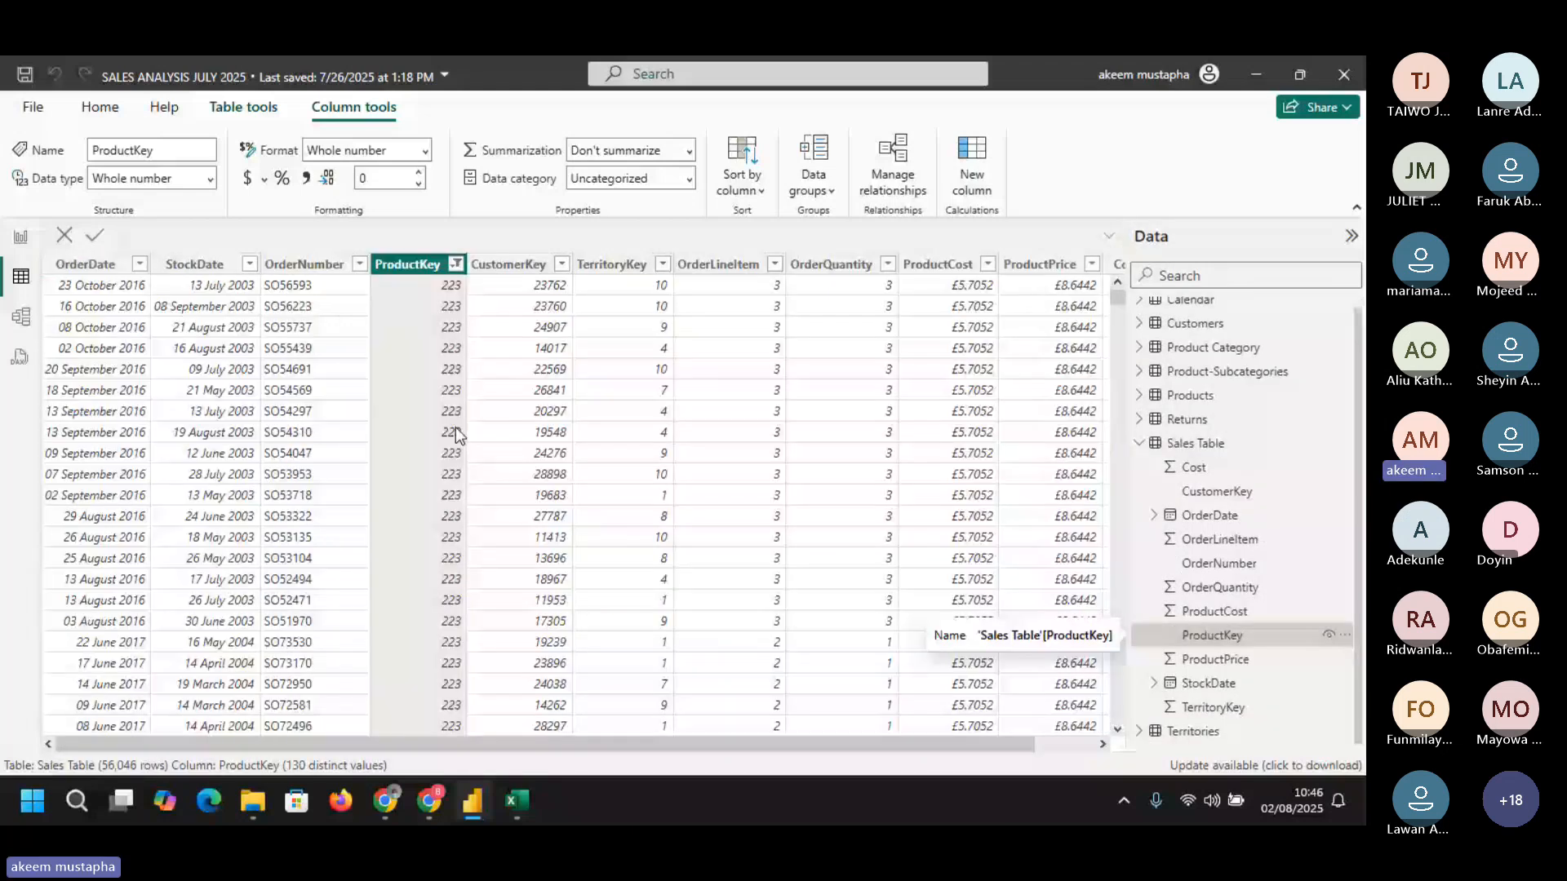
{"action": "left_click", "coordinate": [455, 264]}
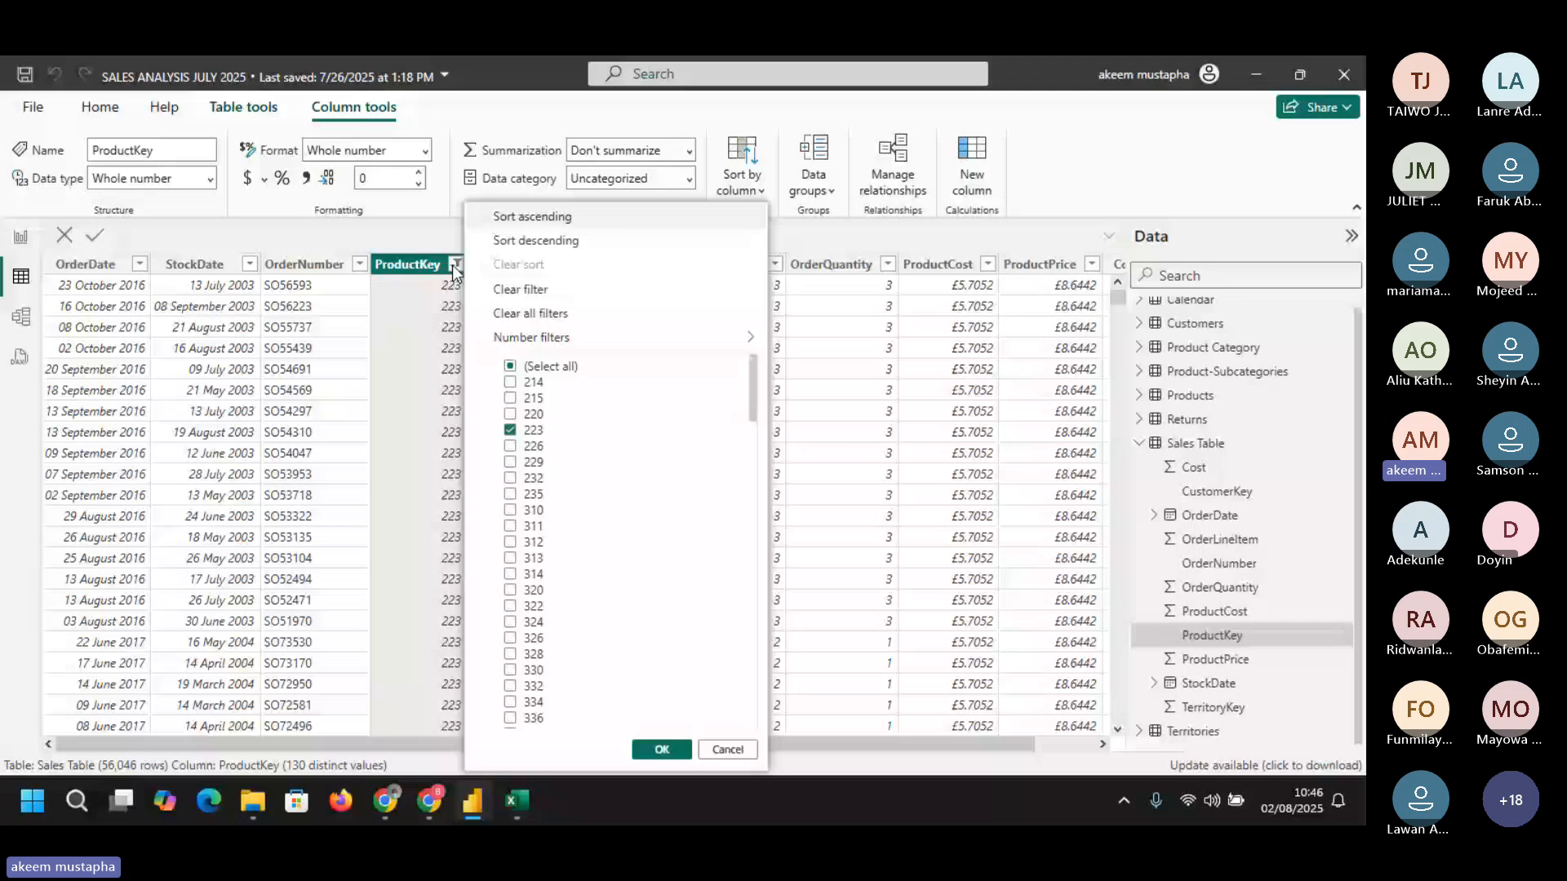
{"action": "left_click", "coordinate": [520, 289]}
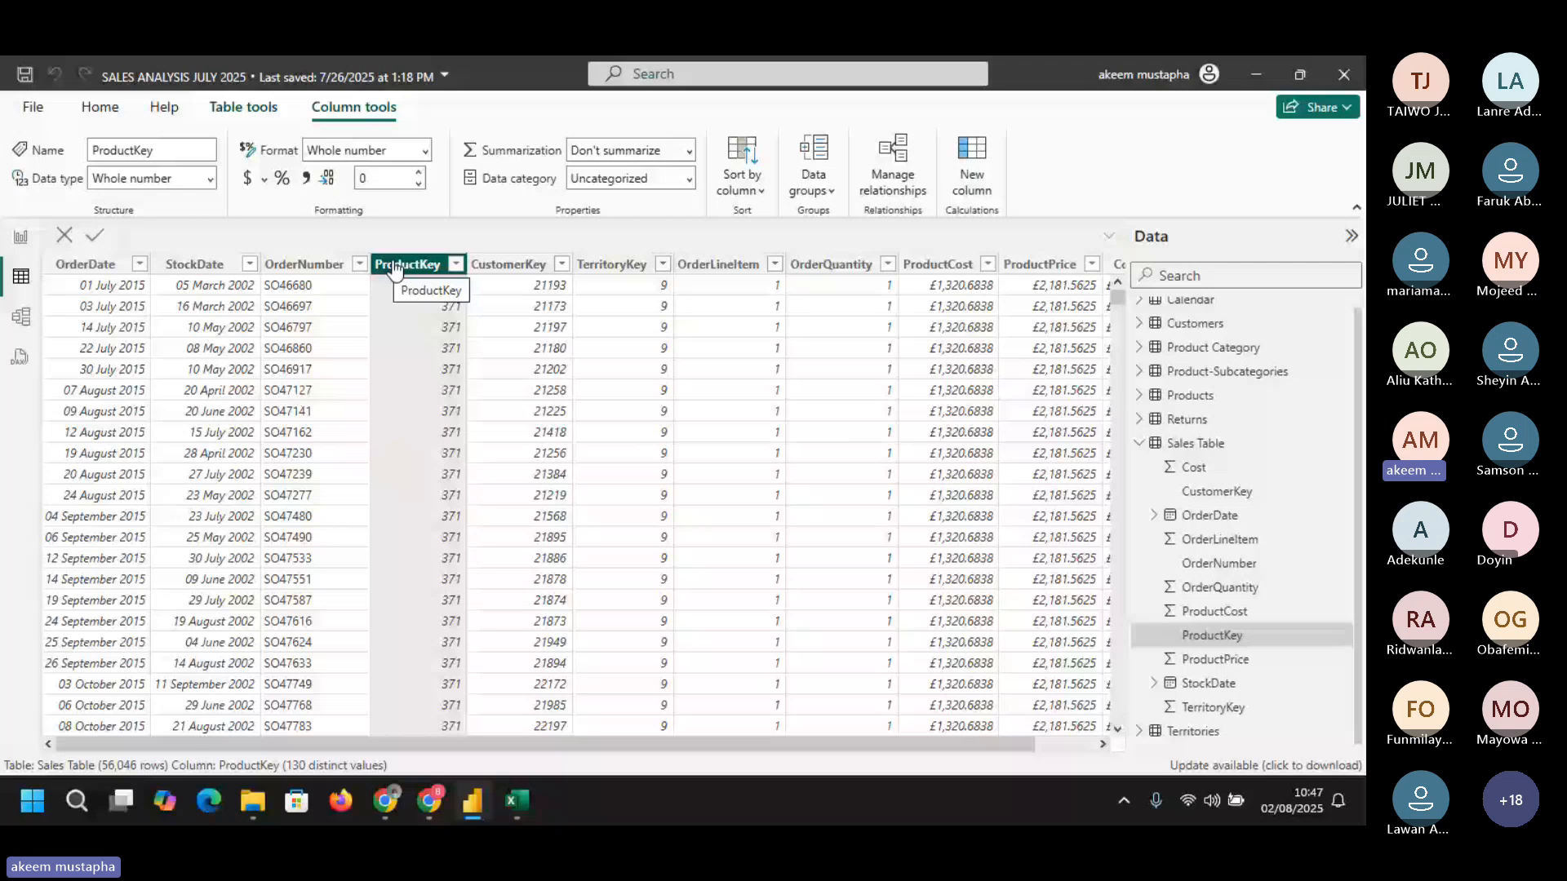
- Filter the Sales Table's CustomerKey column to two consecutive customer keys to examine their repeated orders, and clear the filter
{"action": "left_click", "coordinate": [508, 263]}
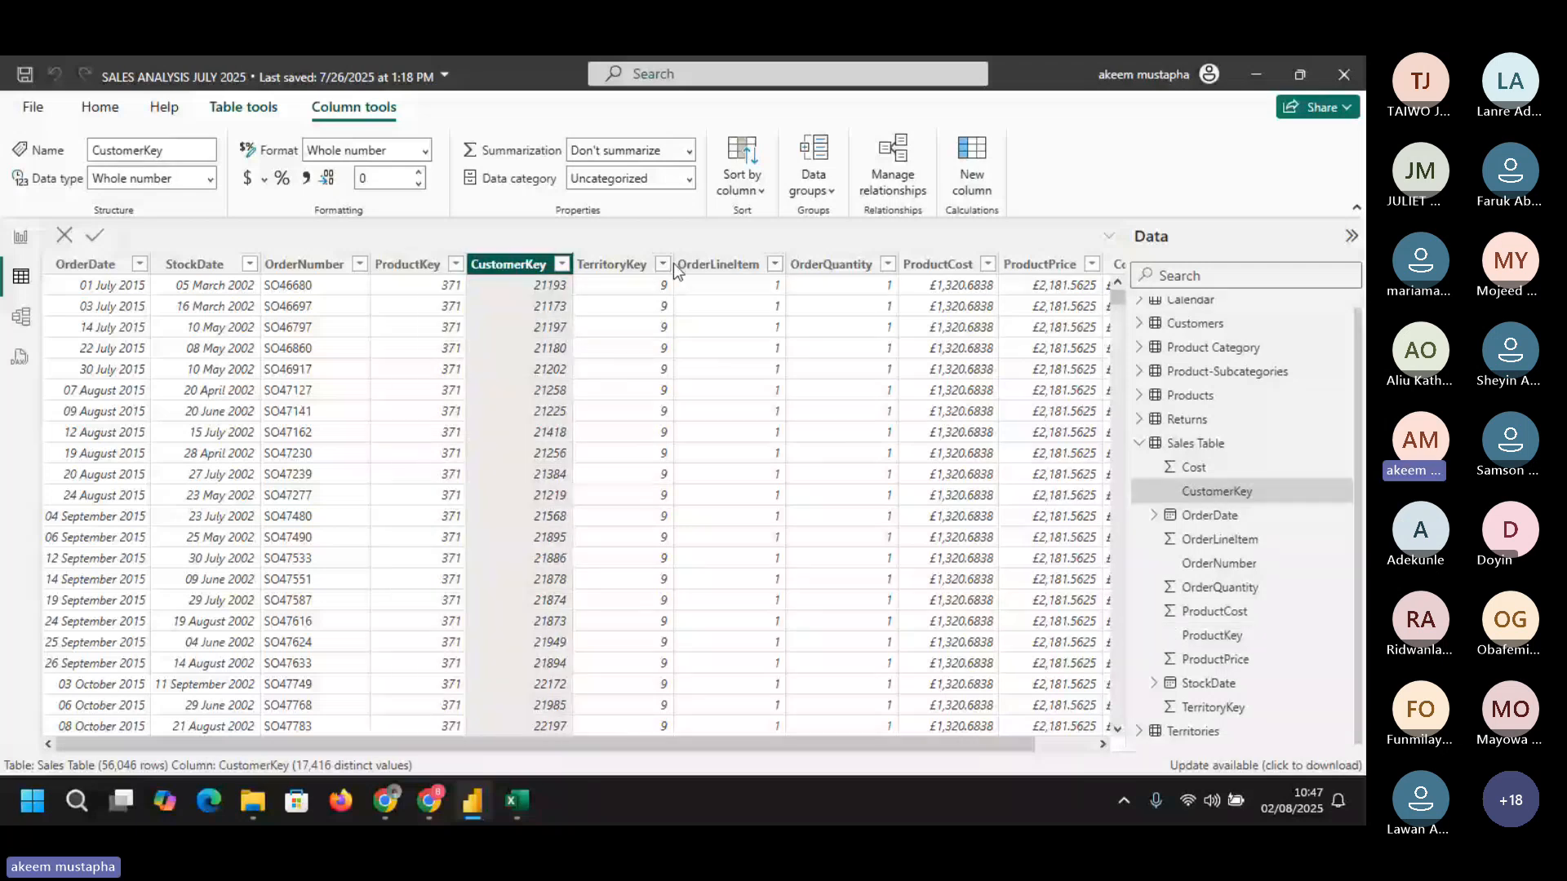
{"action": "left_click", "coordinate": [561, 264]}
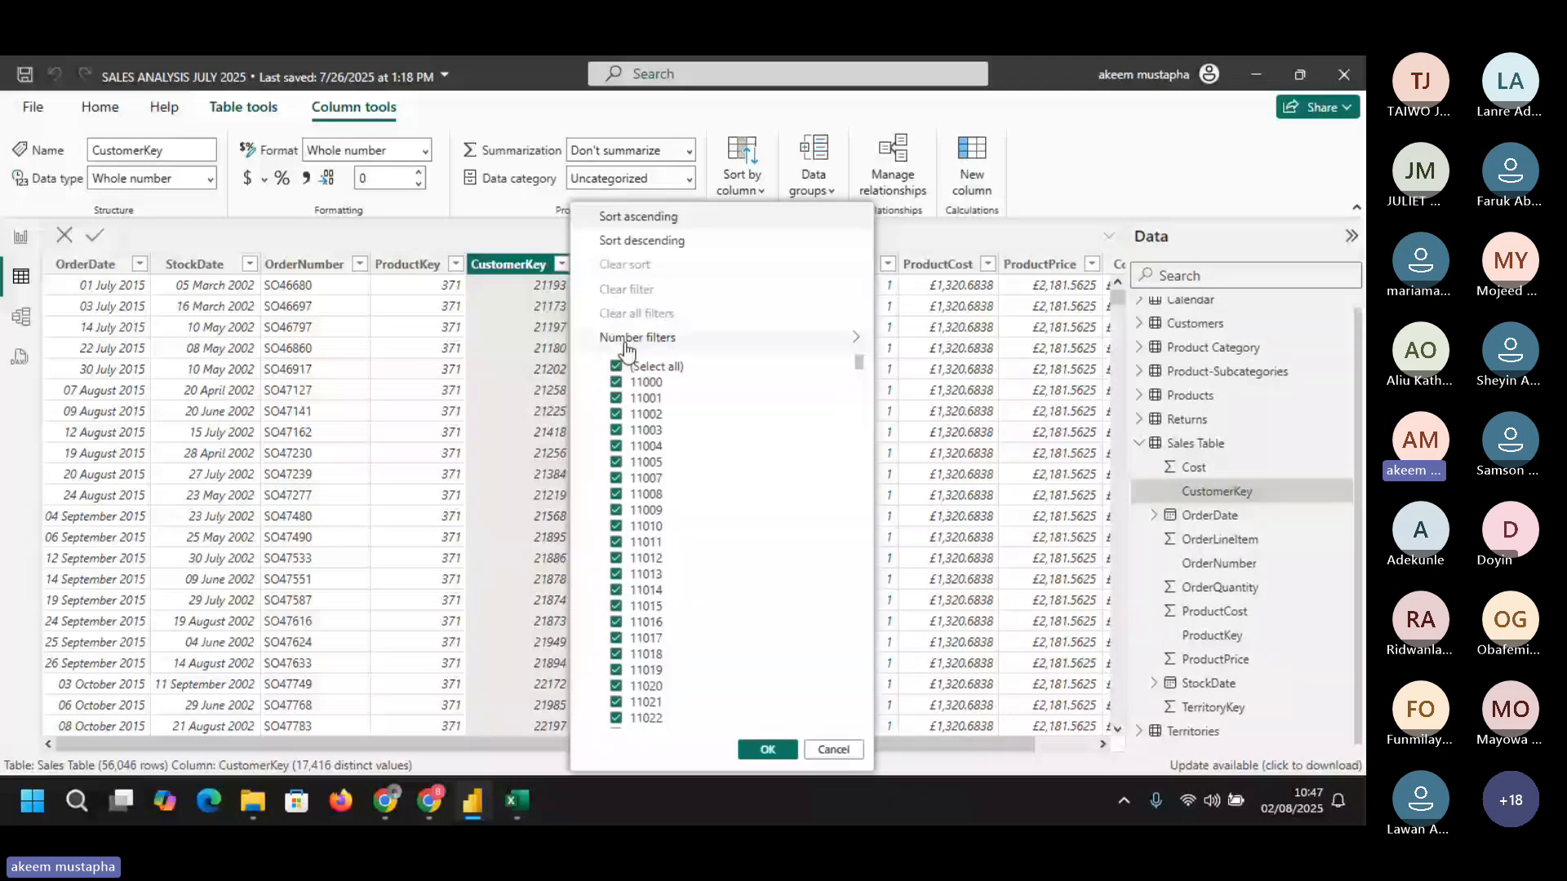
{"action": "left_click", "coordinate": [616, 367]}
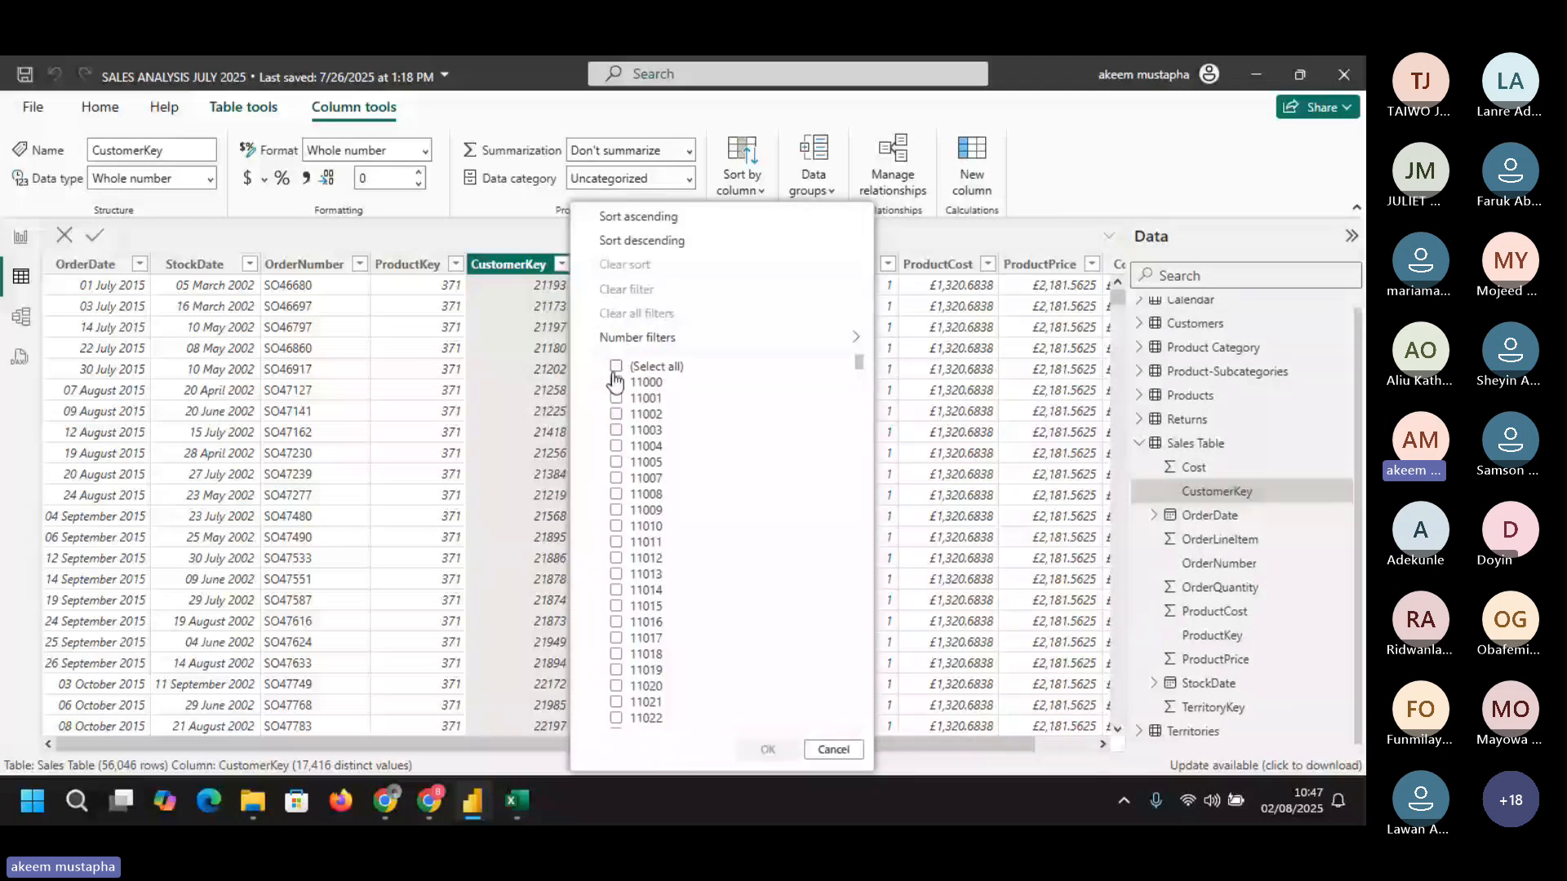
{"action": "left_click", "coordinate": [616, 541]}
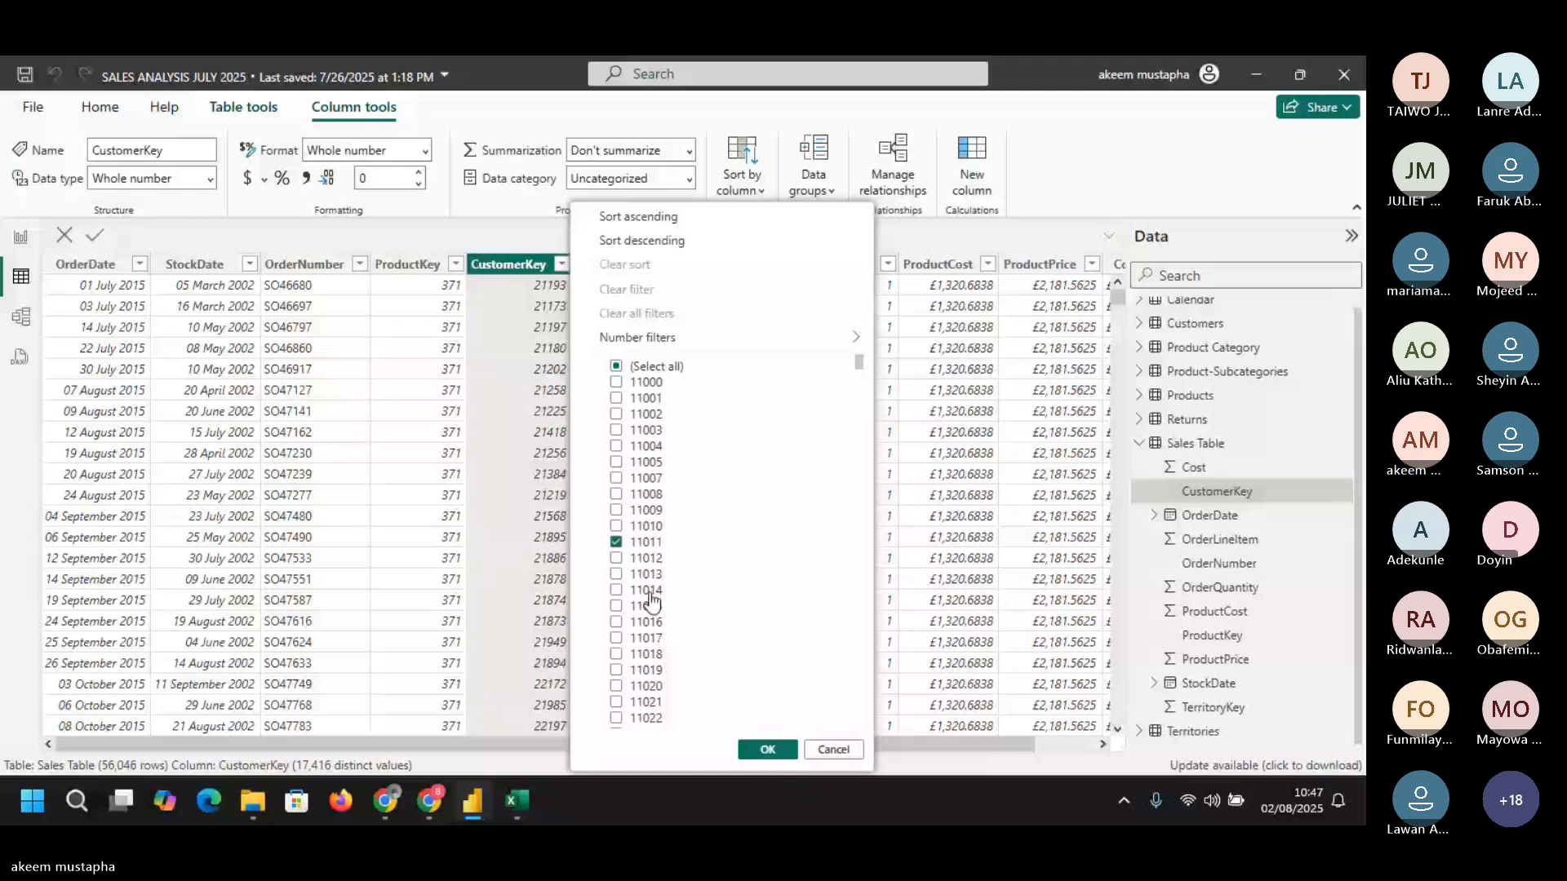
{"action": "left_click", "coordinate": [646, 558]}
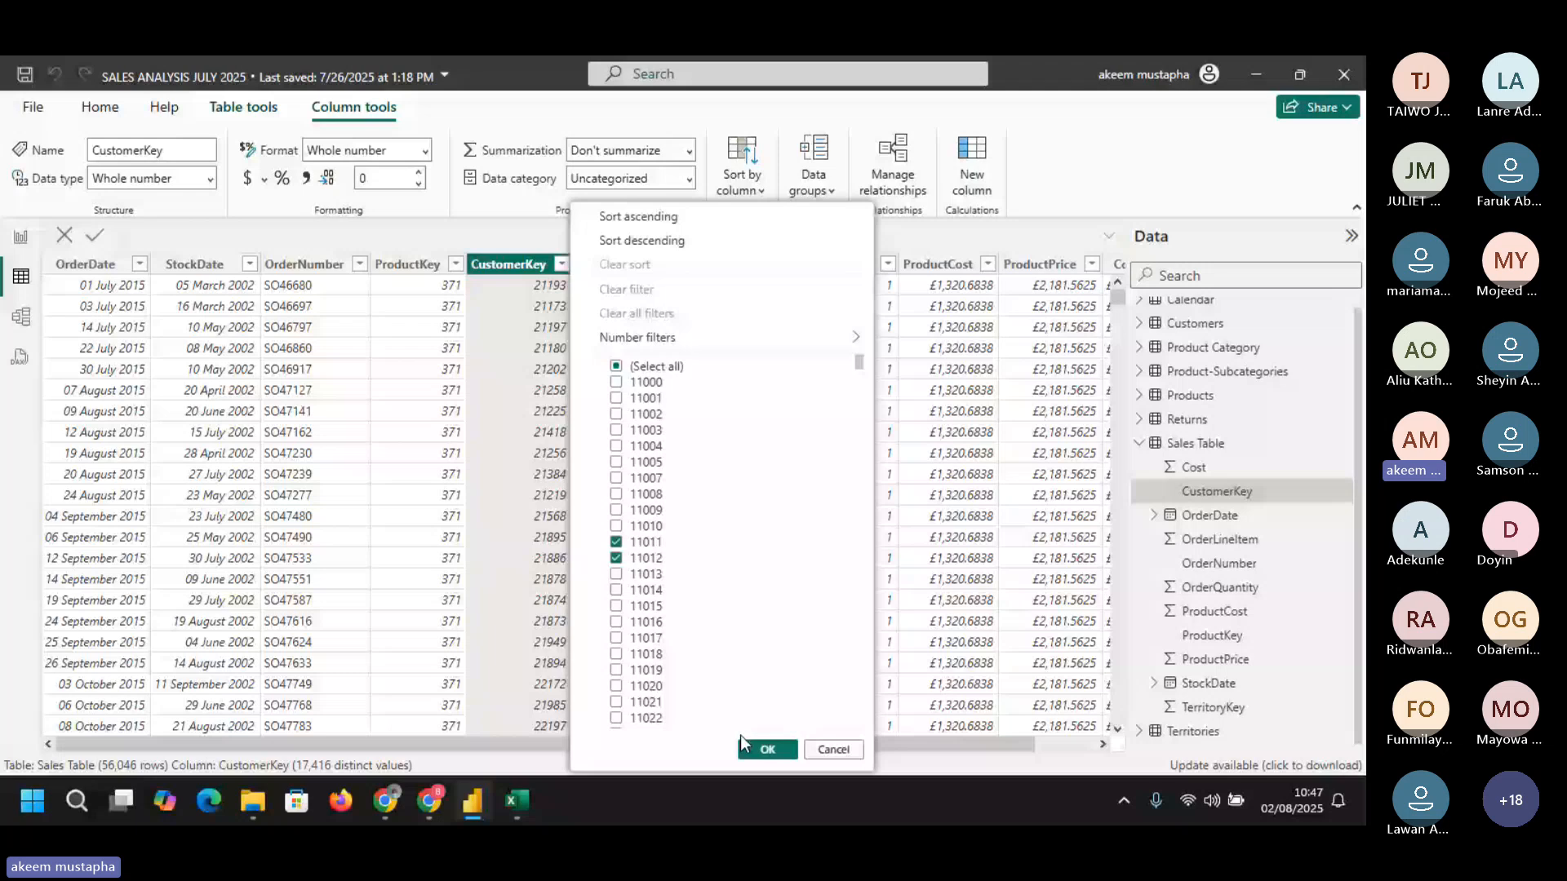
{"action": "left_click", "coordinate": [763, 748]}
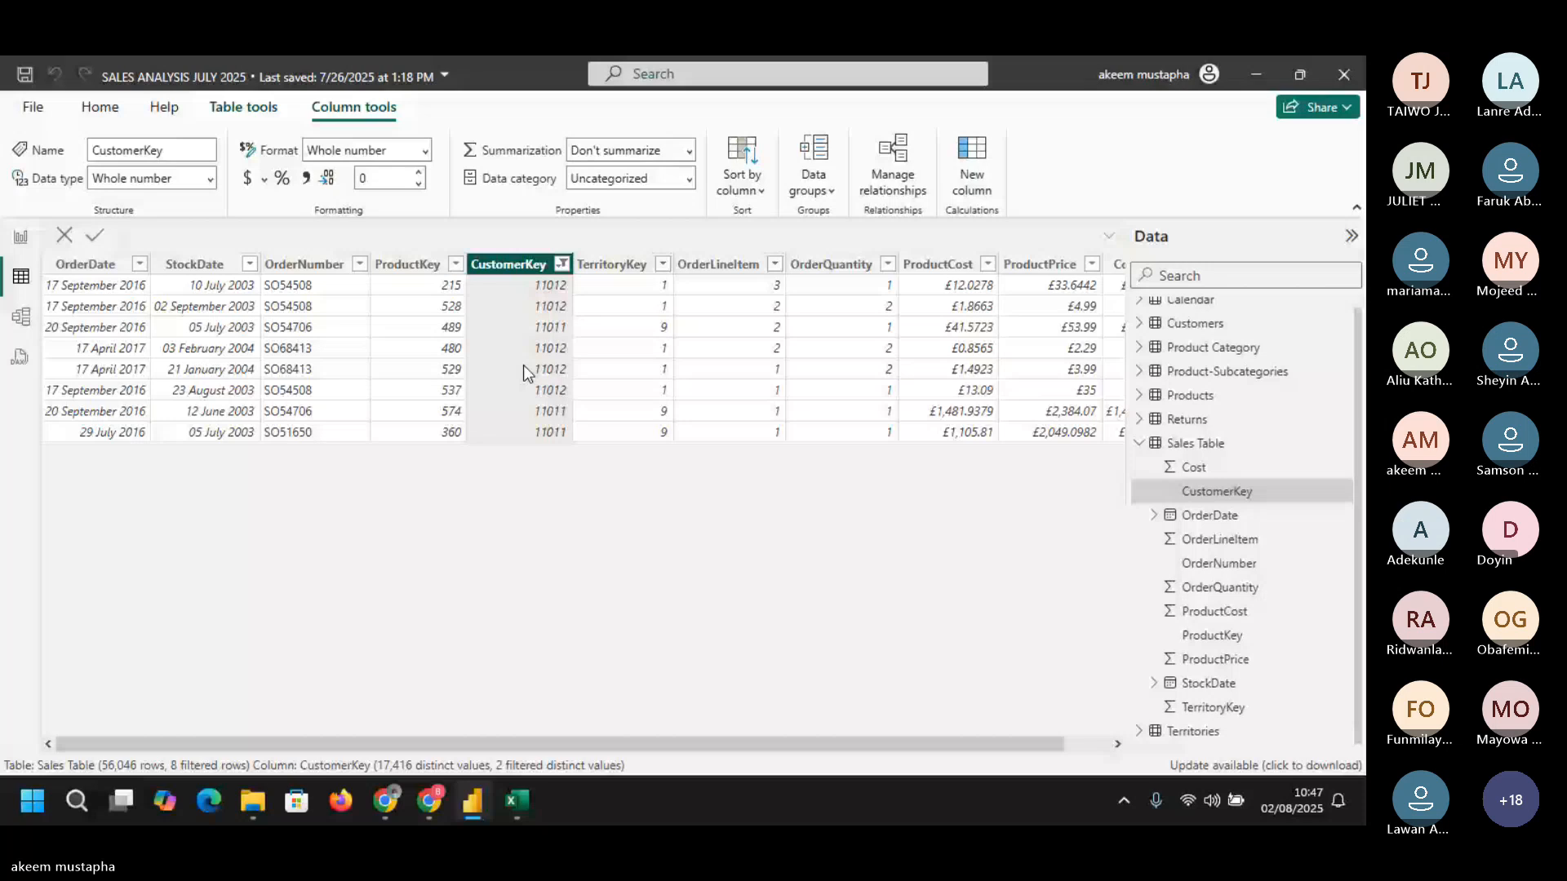
{"action": "left_click", "coordinate": [561, 264]}
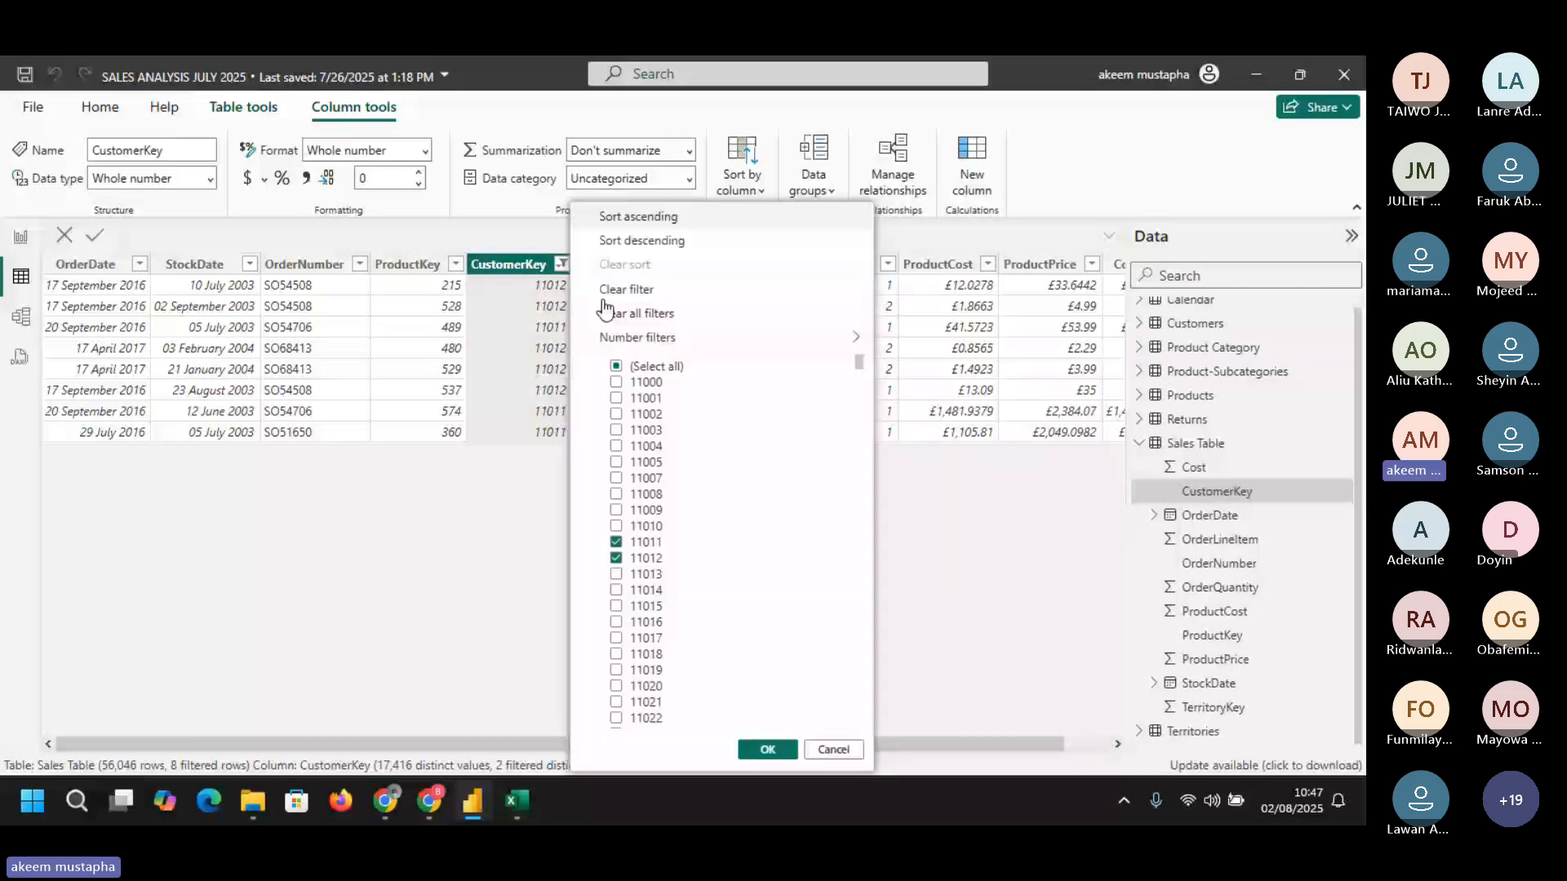
{"action": "left_click", "coordinate": [603, 301]}
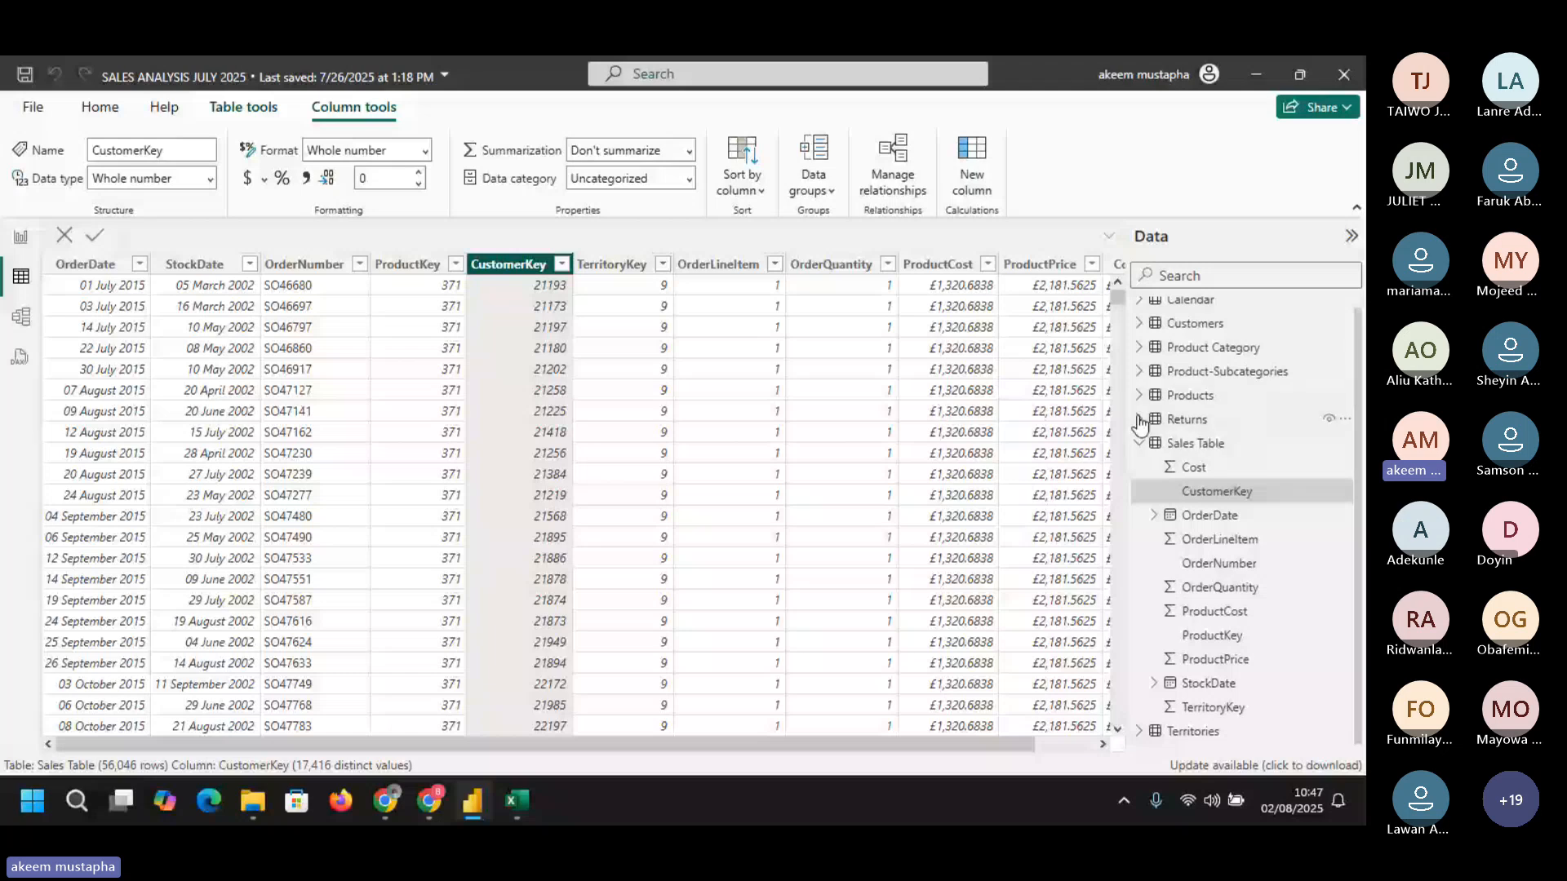
- Display the Customers table's data and check the filter options of its CustomerKey column
{"action": "left_click", "coordinate": [1192, 335]}
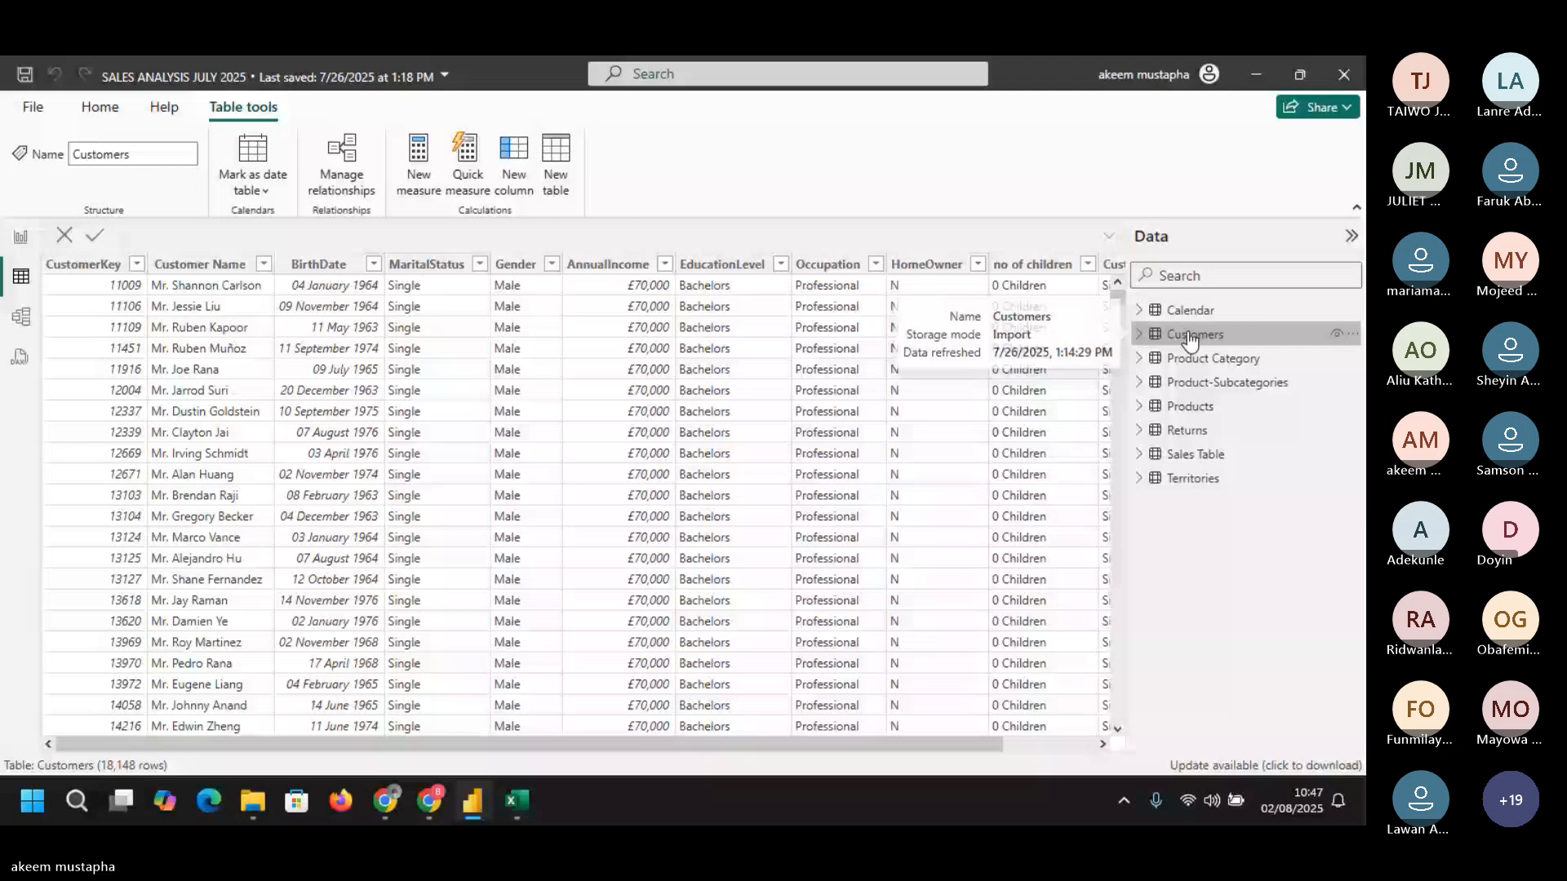
{"action": "left_click", "coordinate": [136, 263]}
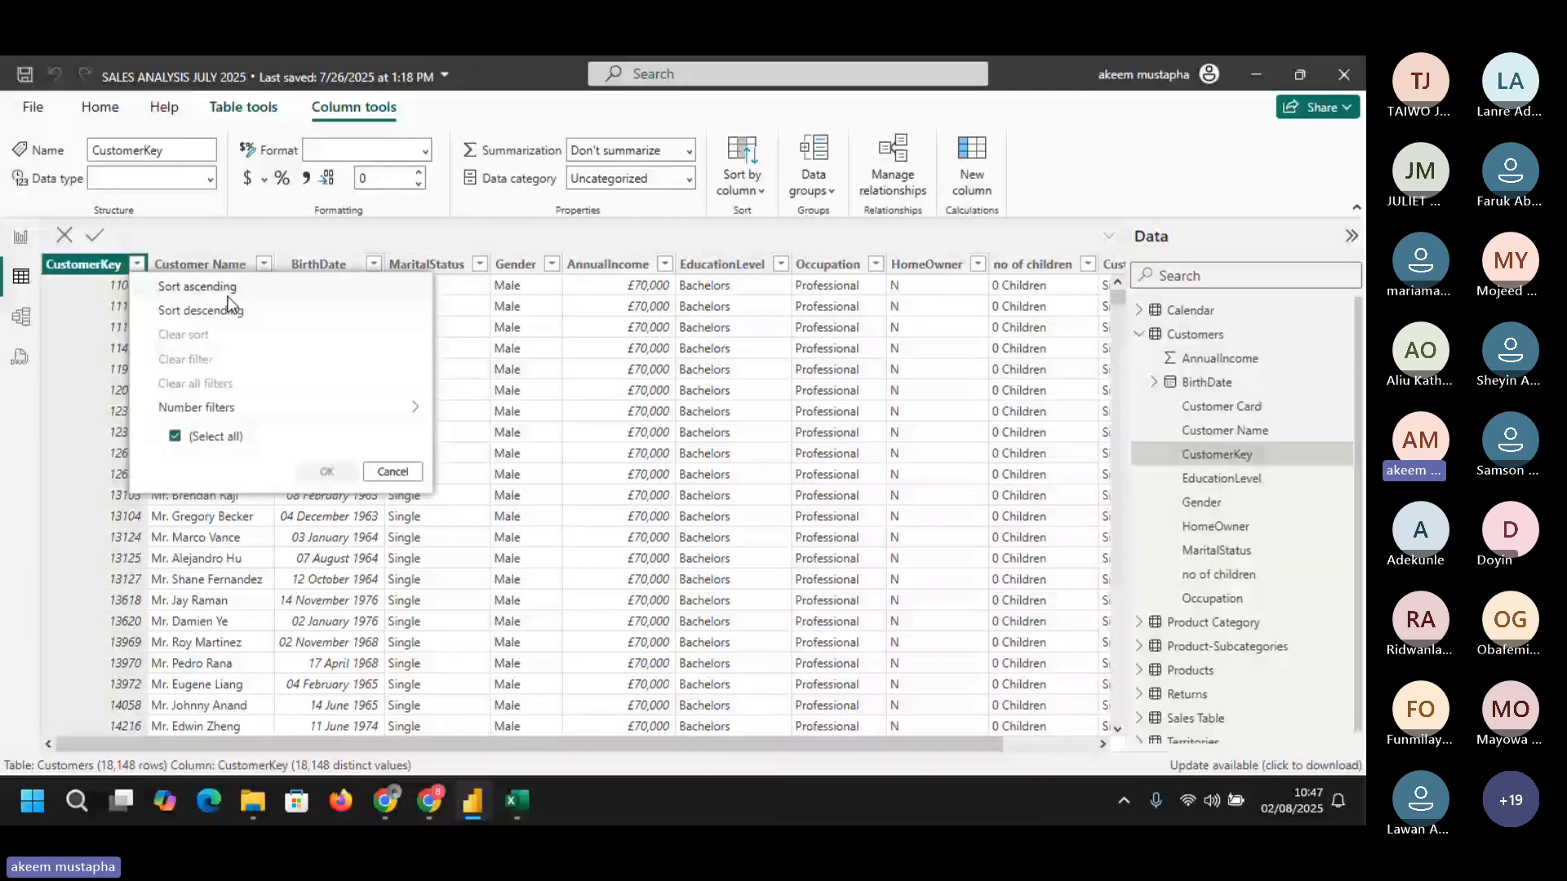
{"action": "left_click", "coordinate": [1204, 335]}
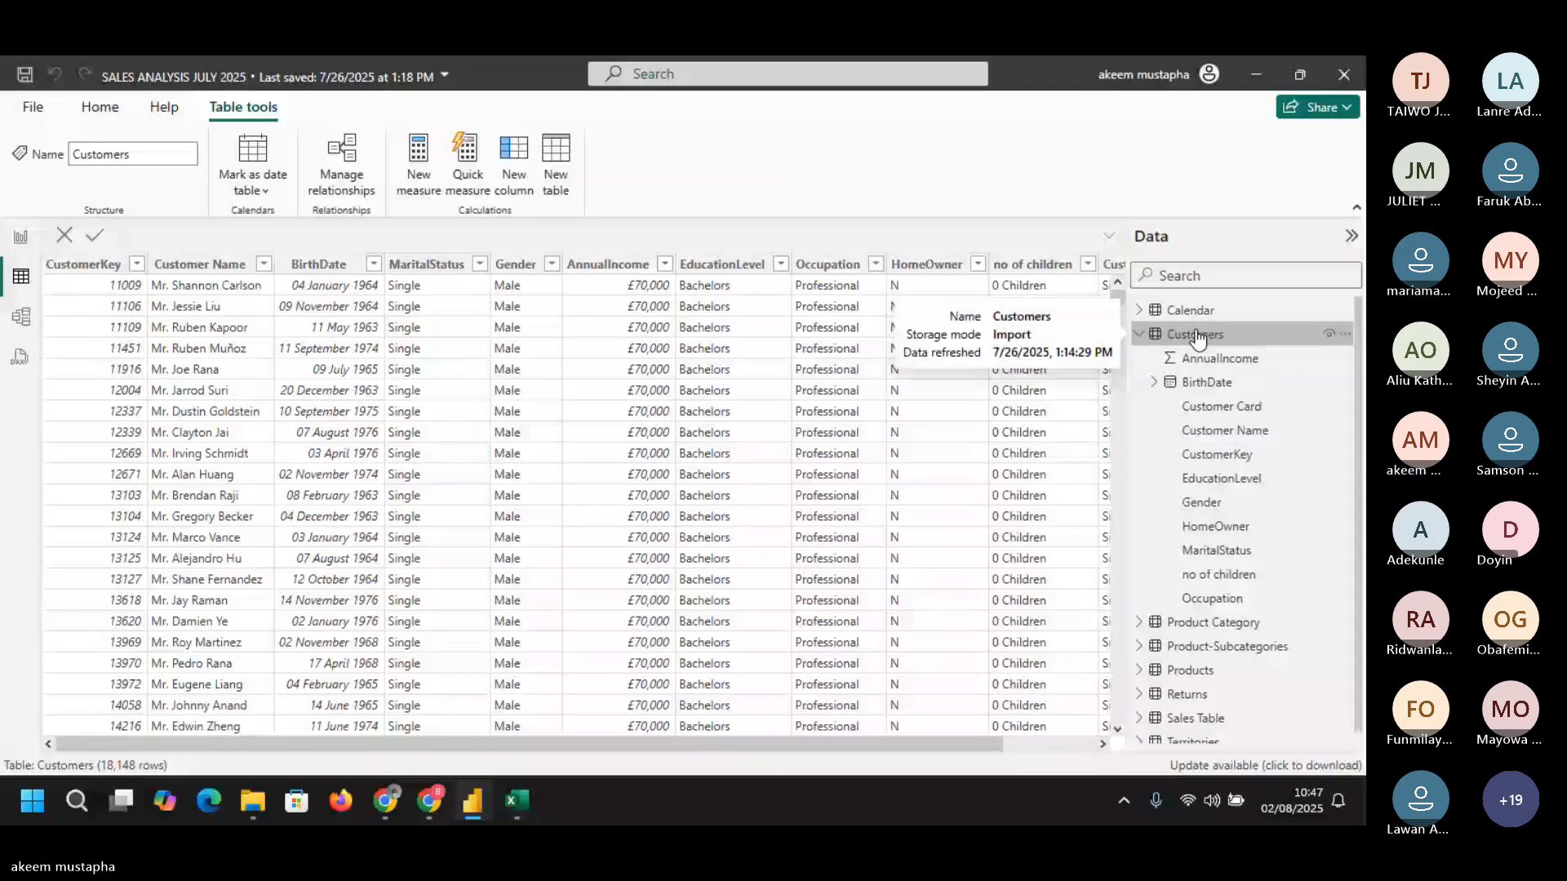
- Filter the Customers table's CustomerKey column to three individual keys to examine their uniqueness, and clear the filter
{"action": "left_click", "coordinate": [137, 263]}
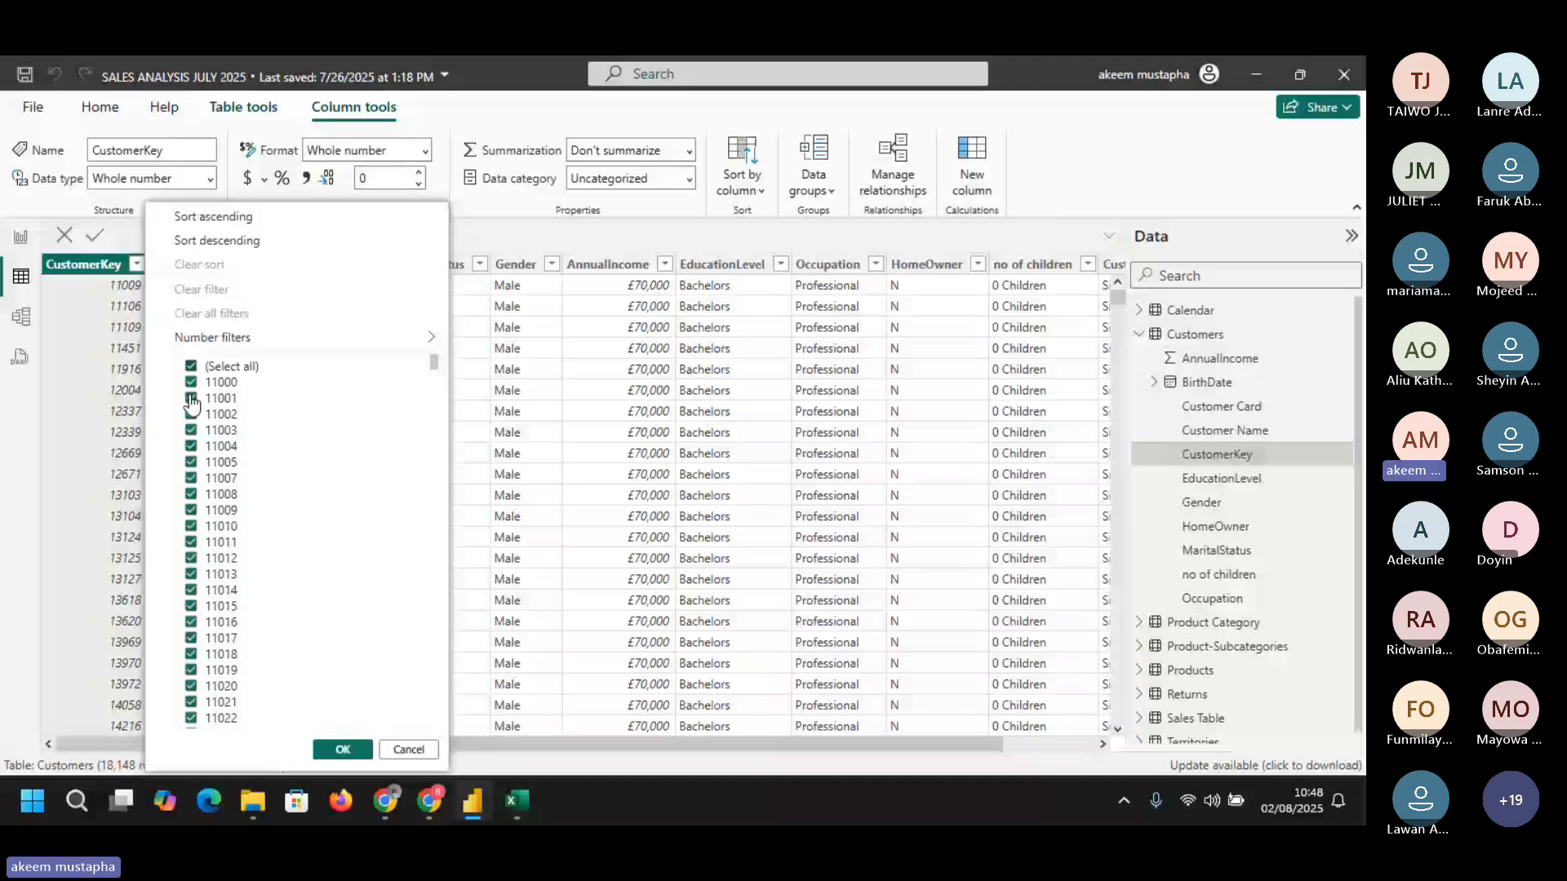
{"action": "left_click", "coordinate": [191, 399]}
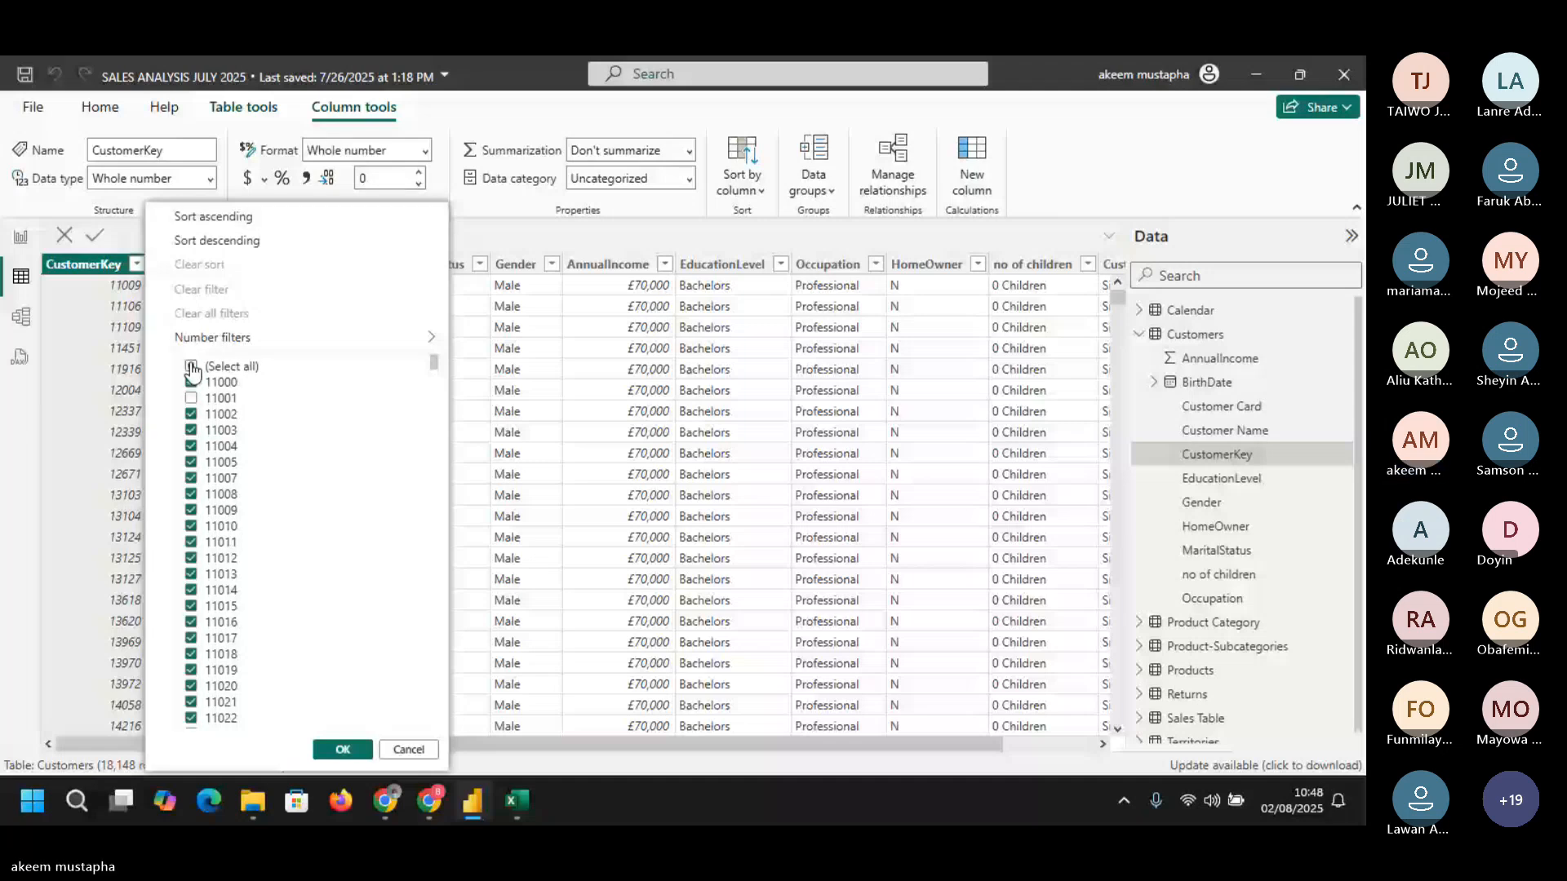
{"action": "left_click", "coordinate": [192, 367]}
{"action": "left_click", "coordinate": [190, 383]}
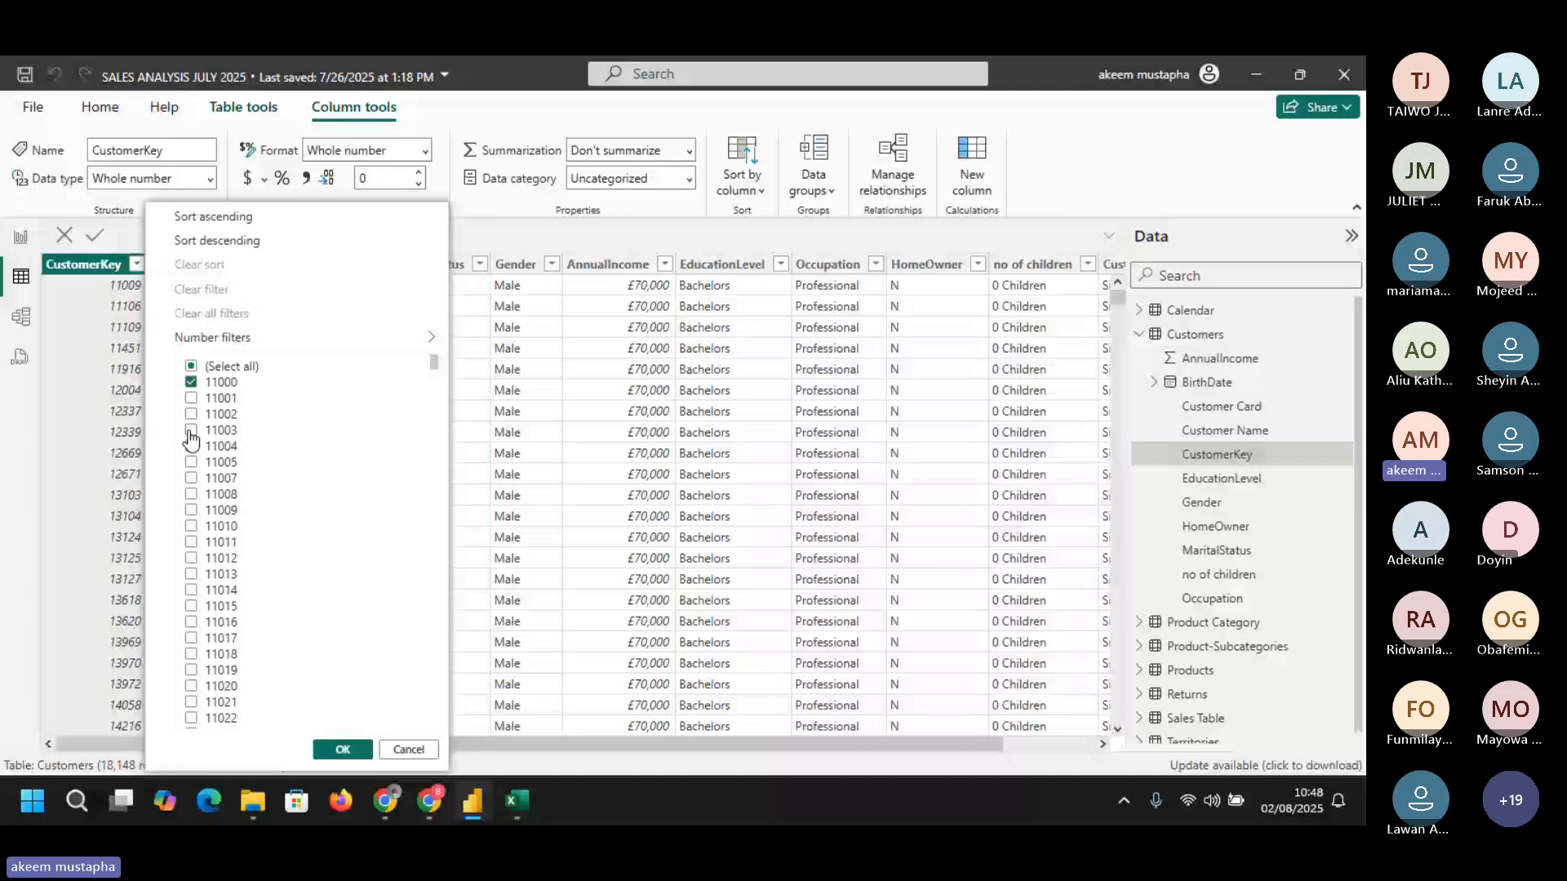
{"action": "left_click", "coordinate": [191, 432]}
{"action": "left_click", "coordinate": [191, 494]}
{"action": "left_click", "coordinate": [343, 750]}
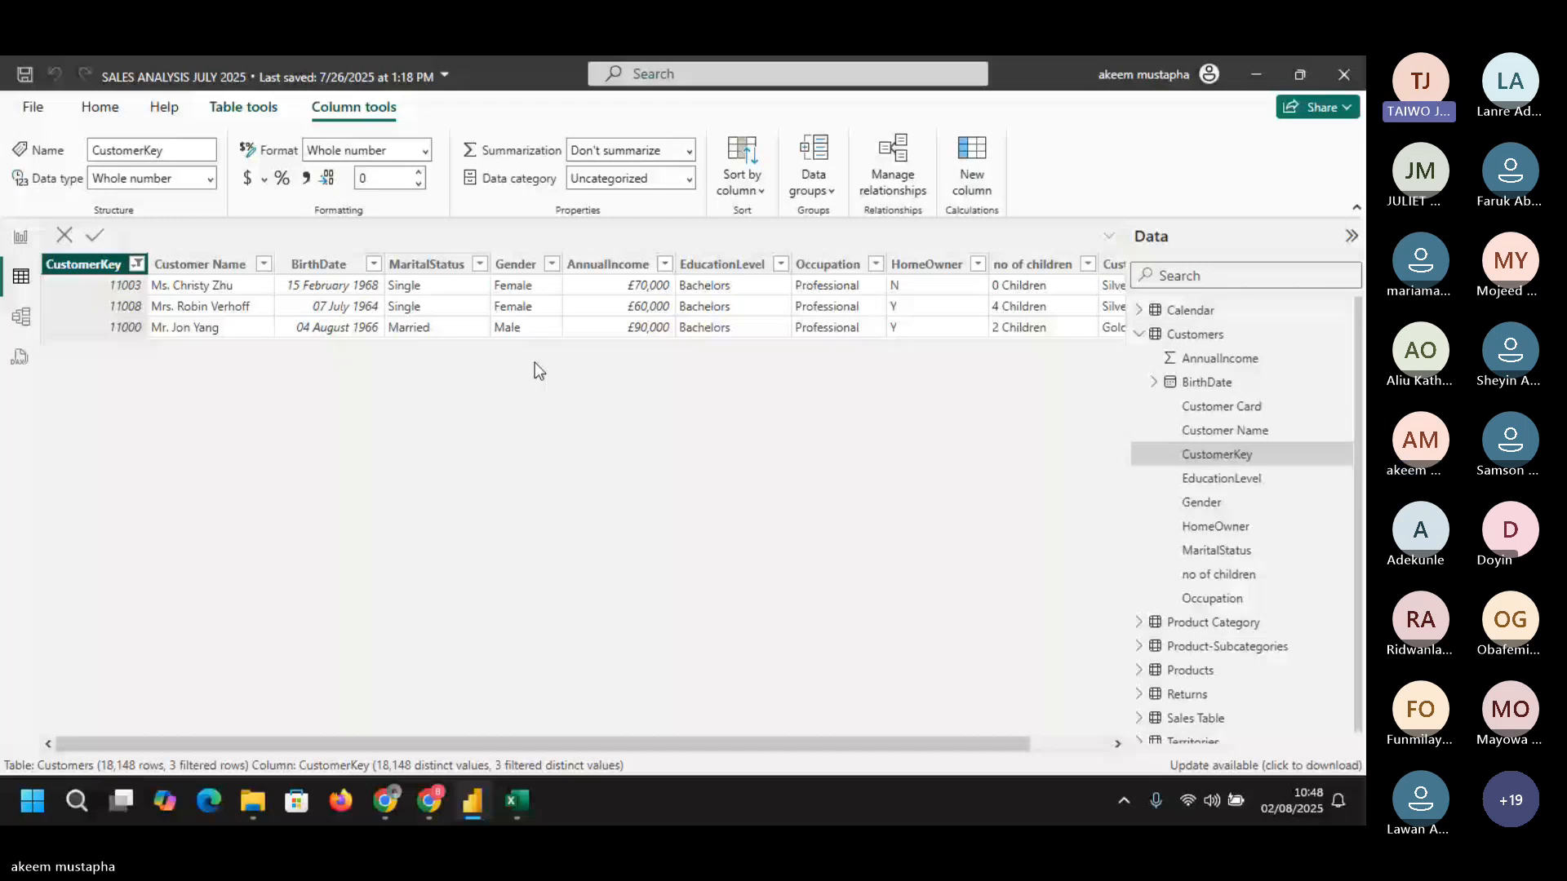
{"action": "left_click", "coordinate": [137, 263]}
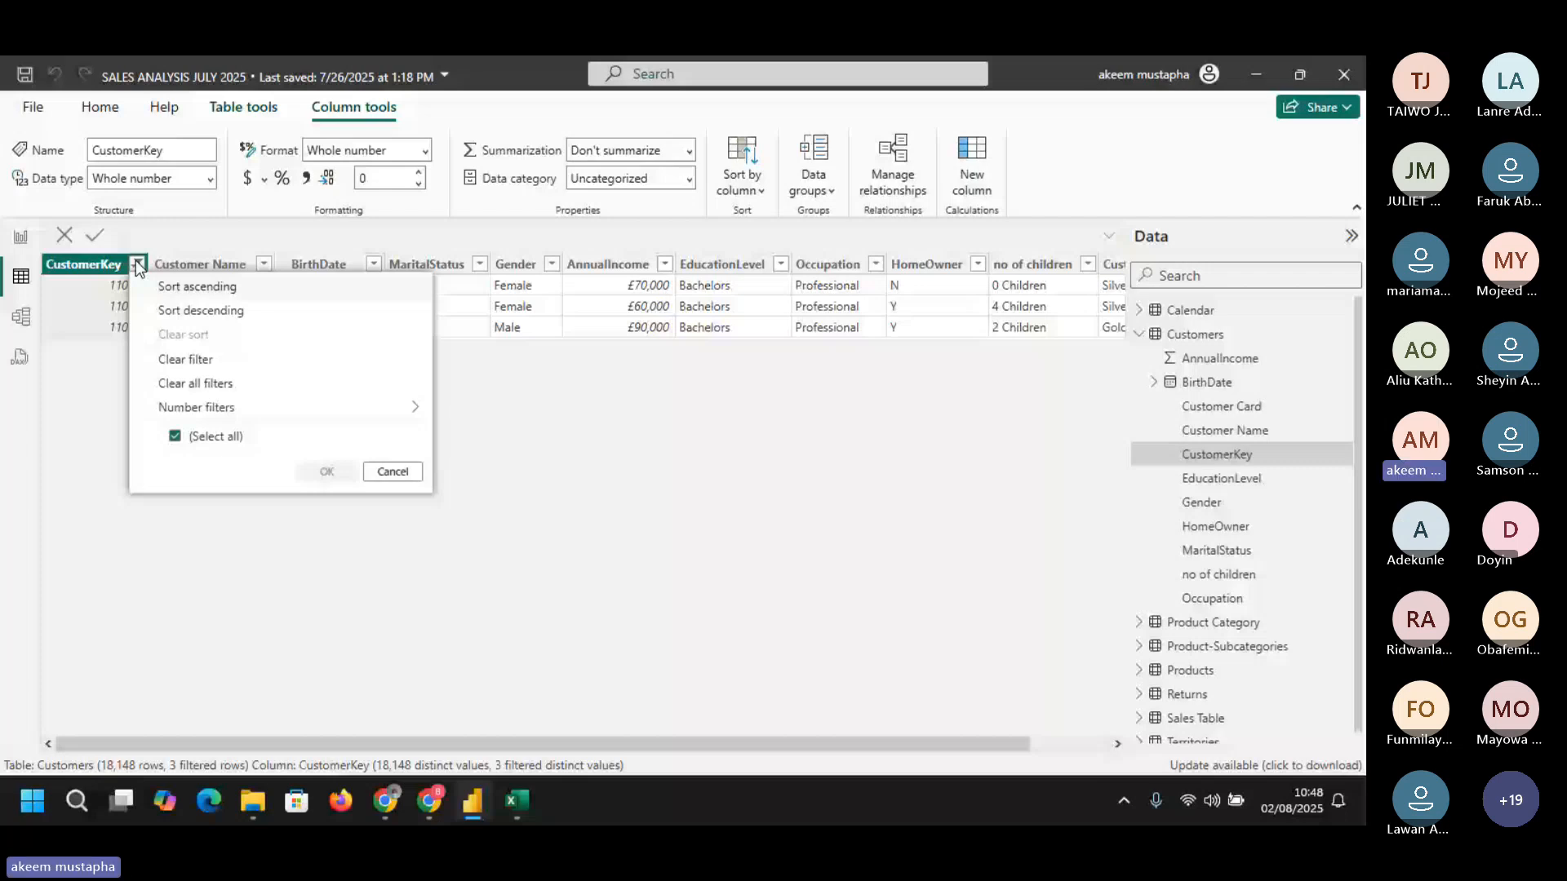
{"action": "left_click", "coordinate": [185, 359]}
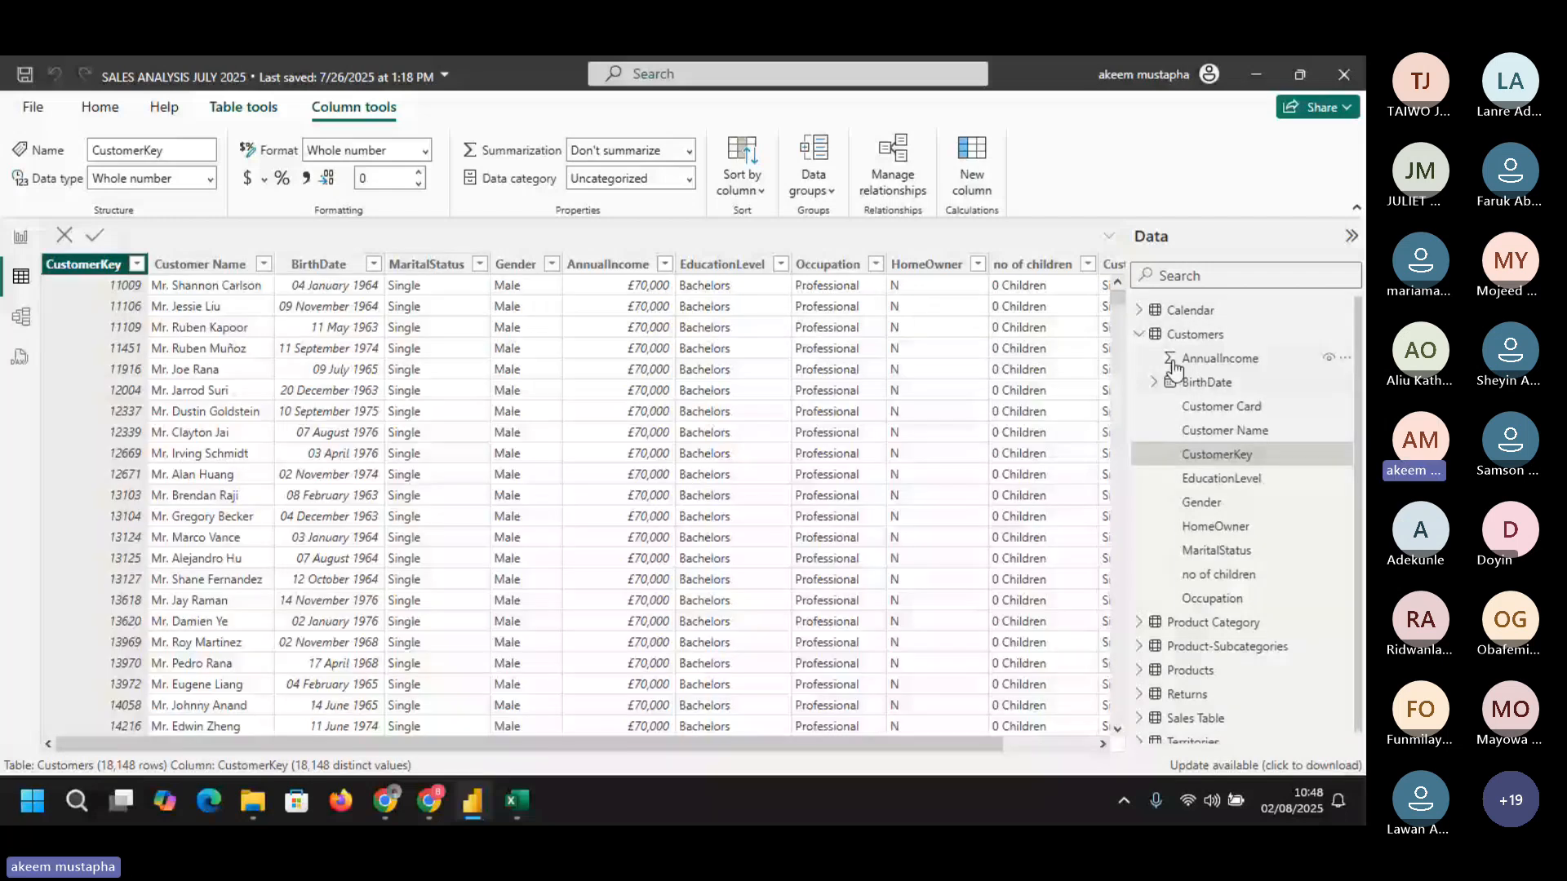
- Collapse the Customers field list, display the Products table's data and select its ProductSubcategoryKey column
{"action": "left_click", "coordinate": [1142, 335]}
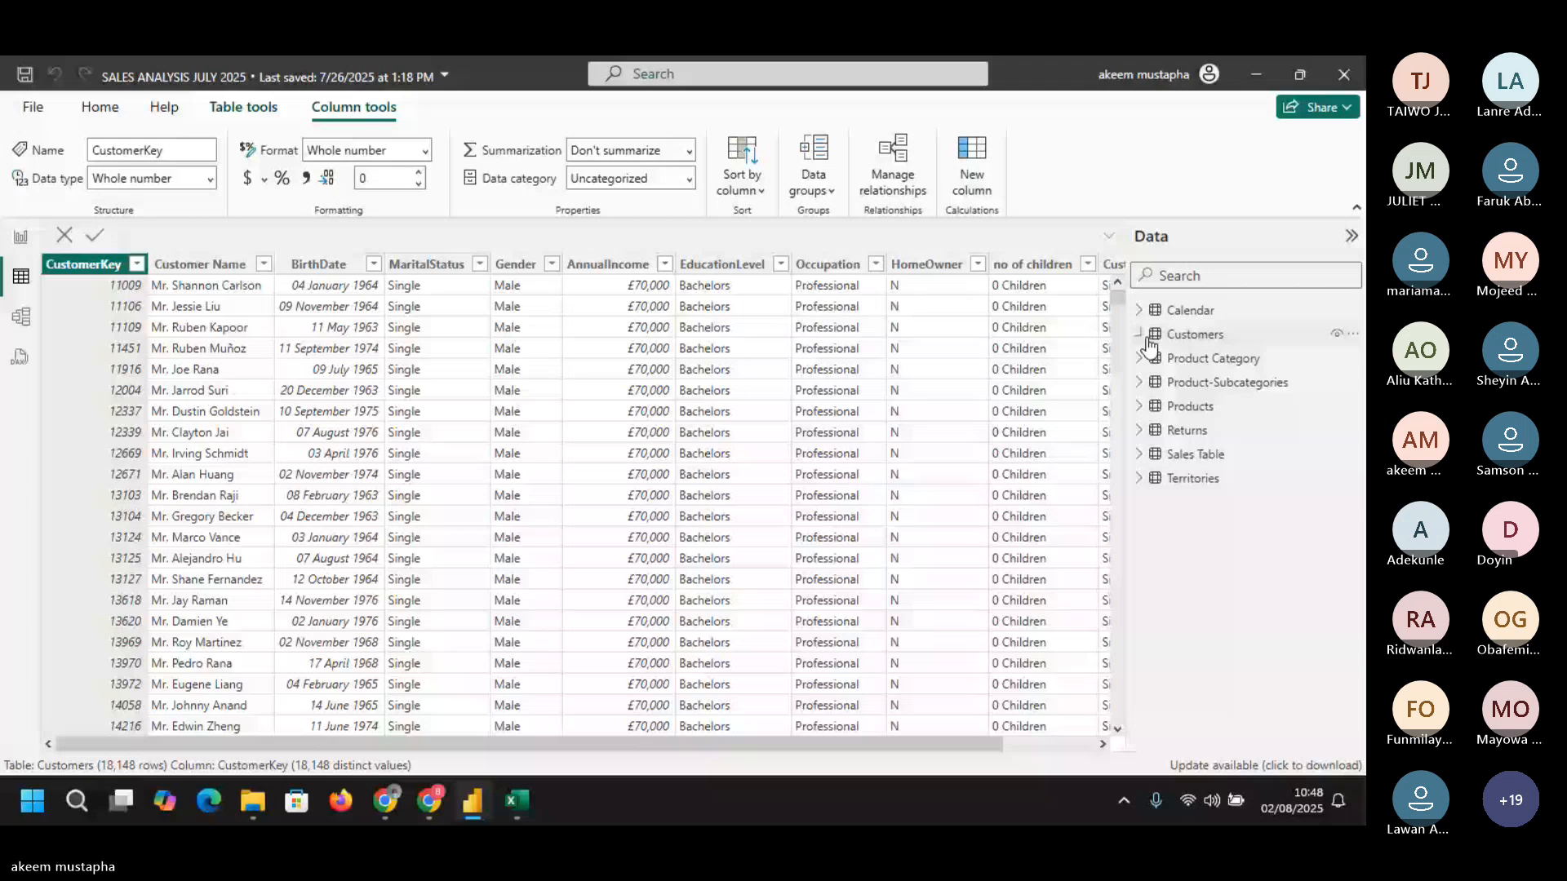
{"action": "left_click", "coordinate": [1140, 407]}
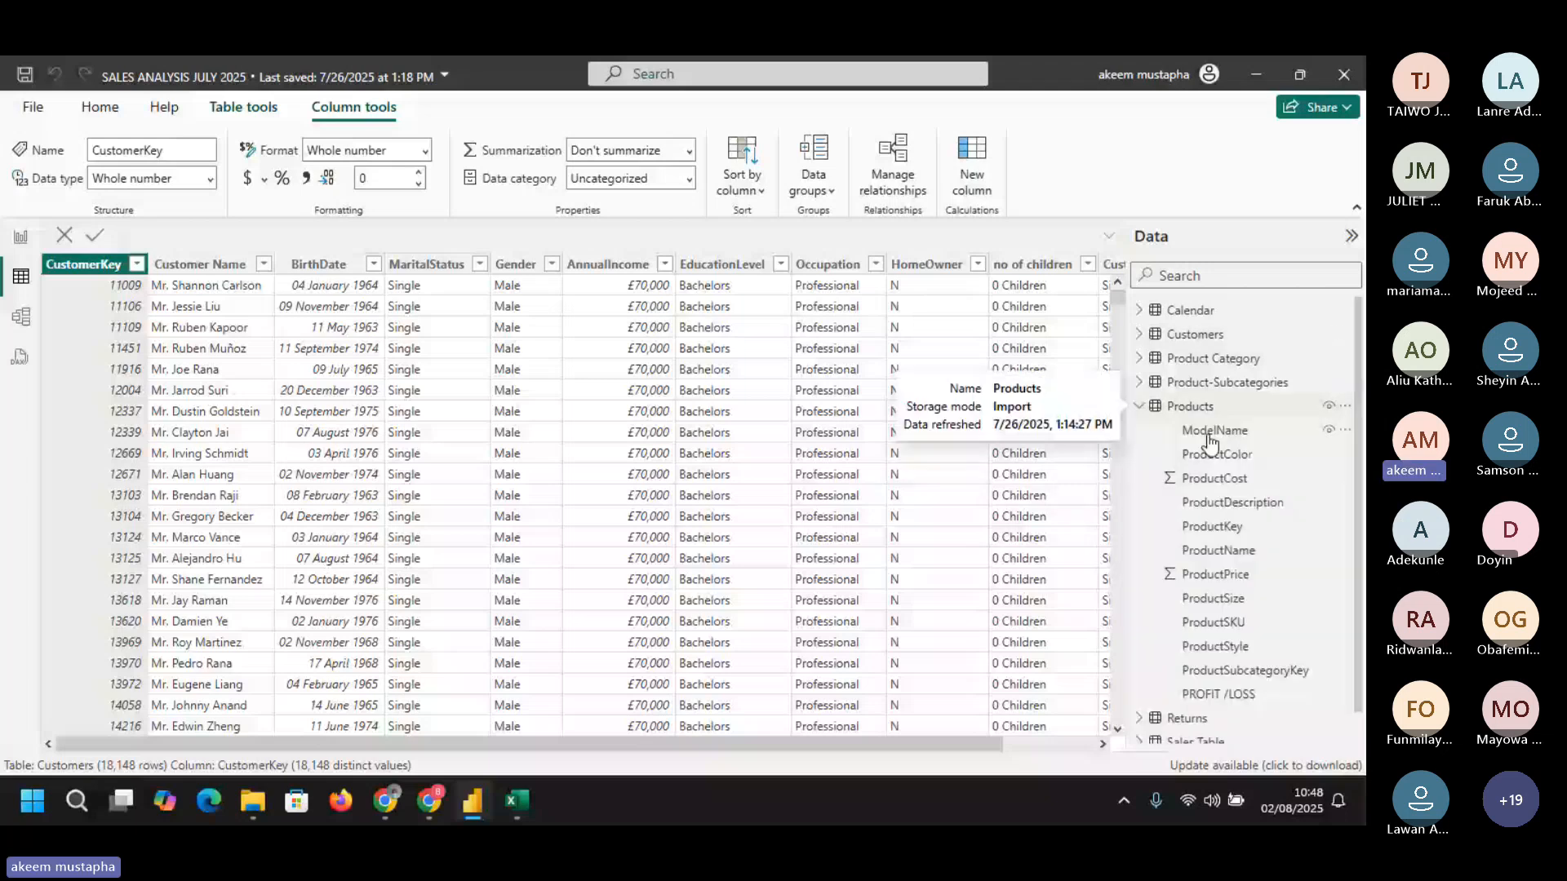
{"action": "left_click", "coordinate": [1190, 406]}
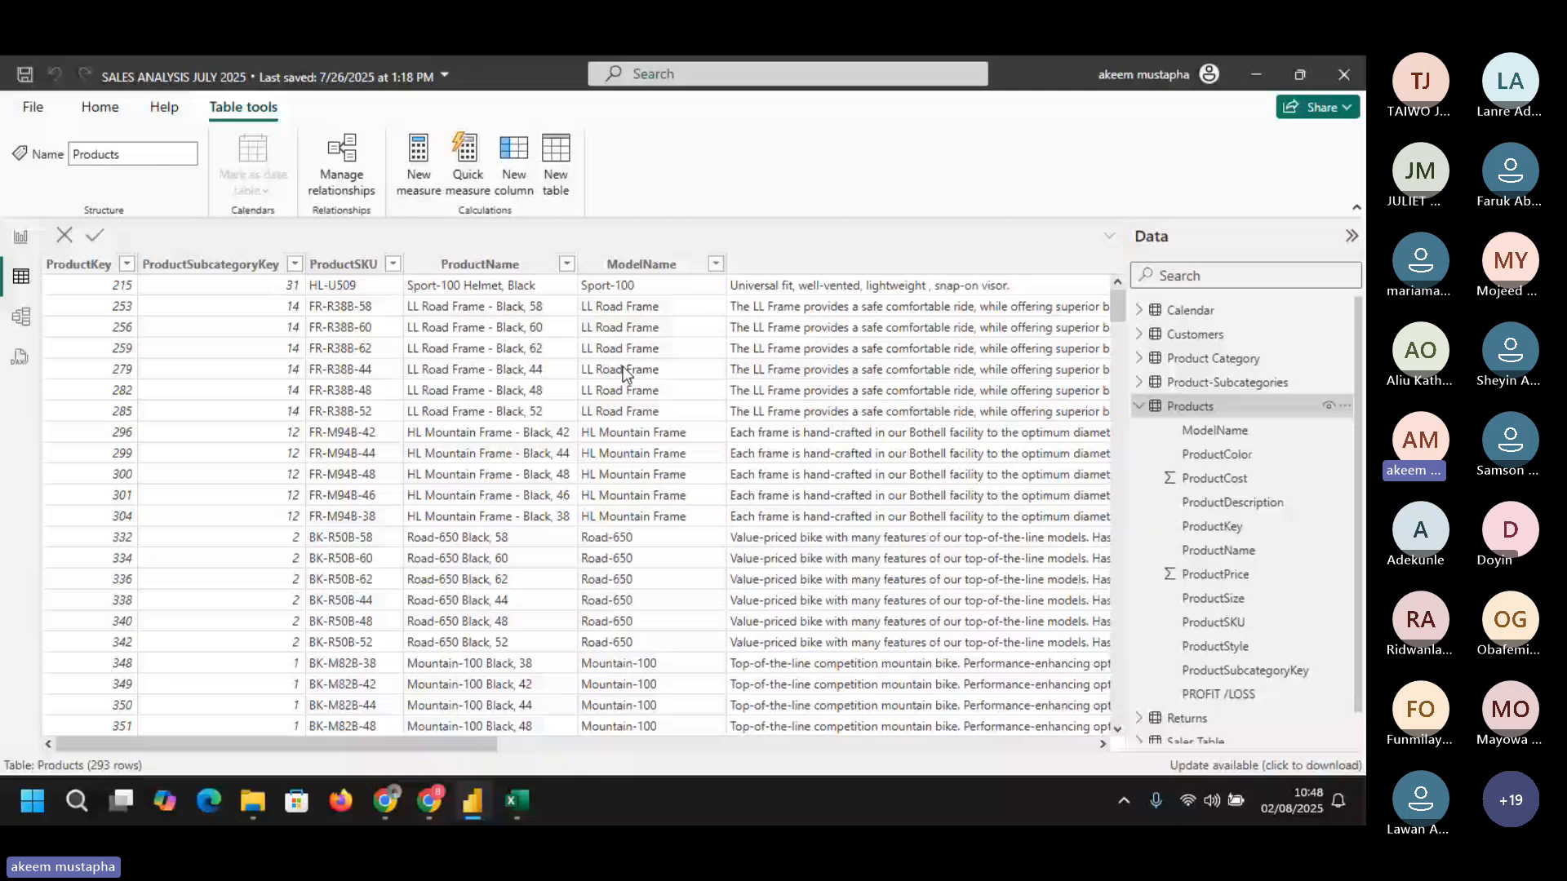
{"action": "left_click", "coordinate": [241, 266]}
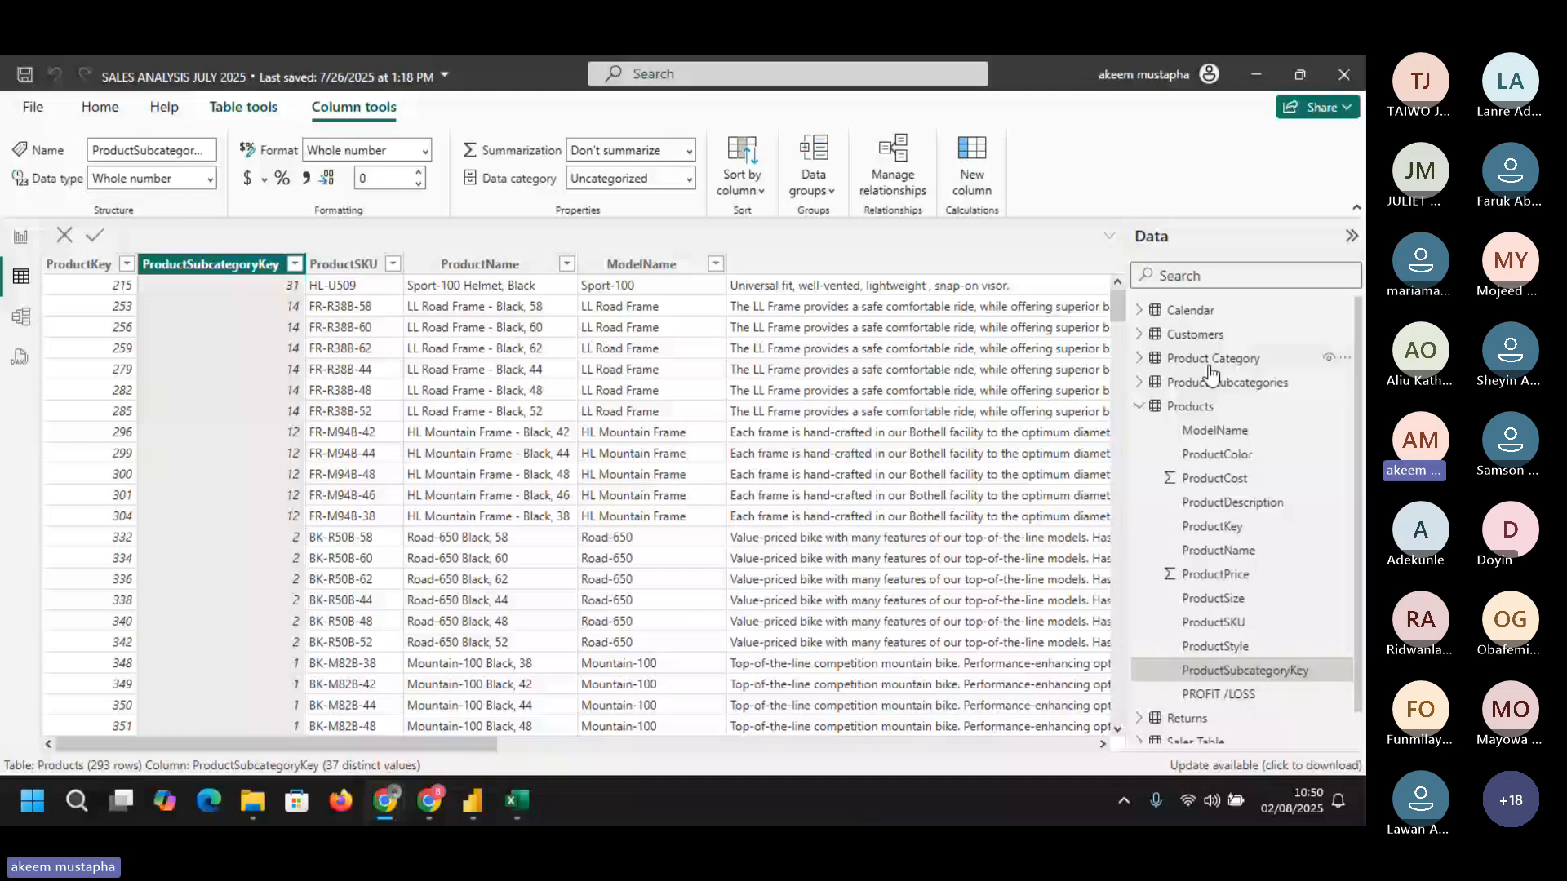
- Display the Returns table's data and examine its ProductKey and TerritoryKey columns
{"action": "left_click", "coordinate": [1141, 417]}
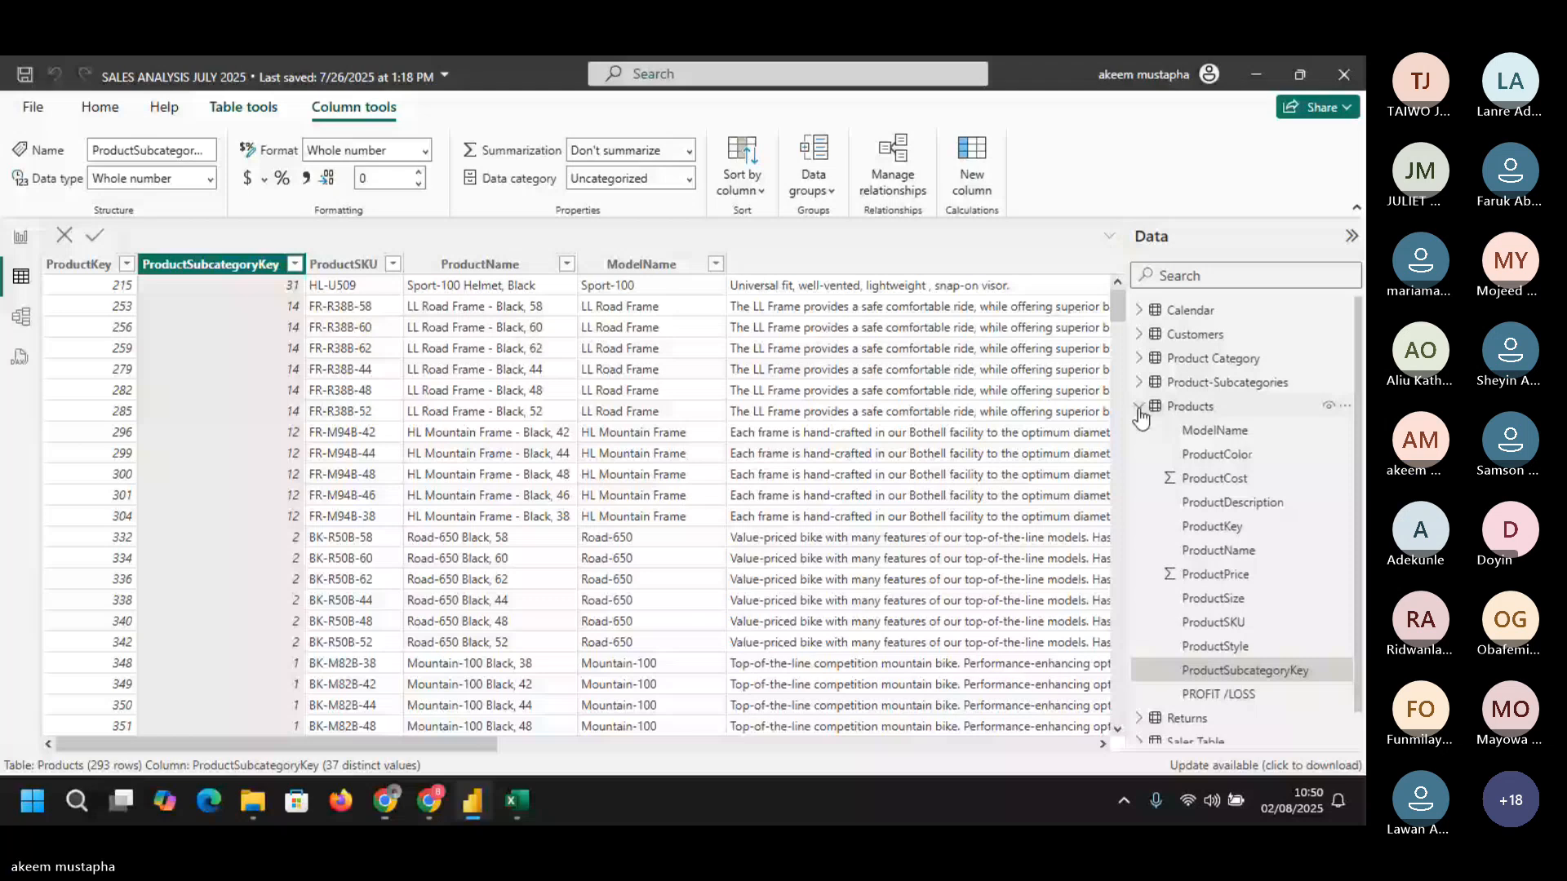
{"action": "left_click", "coordinate": [1139, 407]}
{"action": "left_click", "coordinate": [1185, 430]}
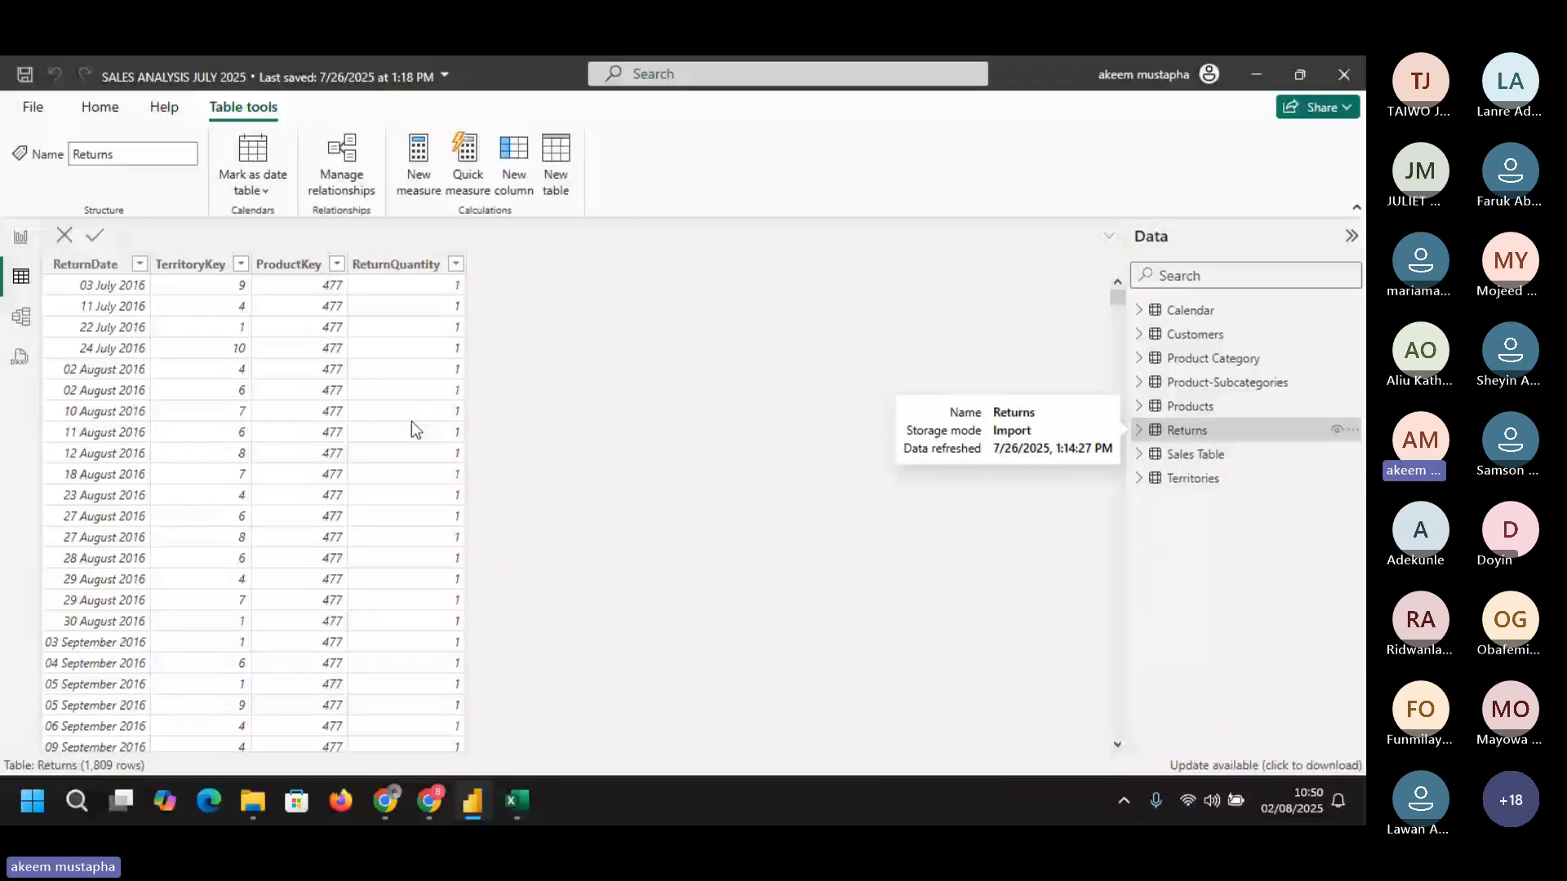
{"action": "left_click", "coordinate": [307, 269]}
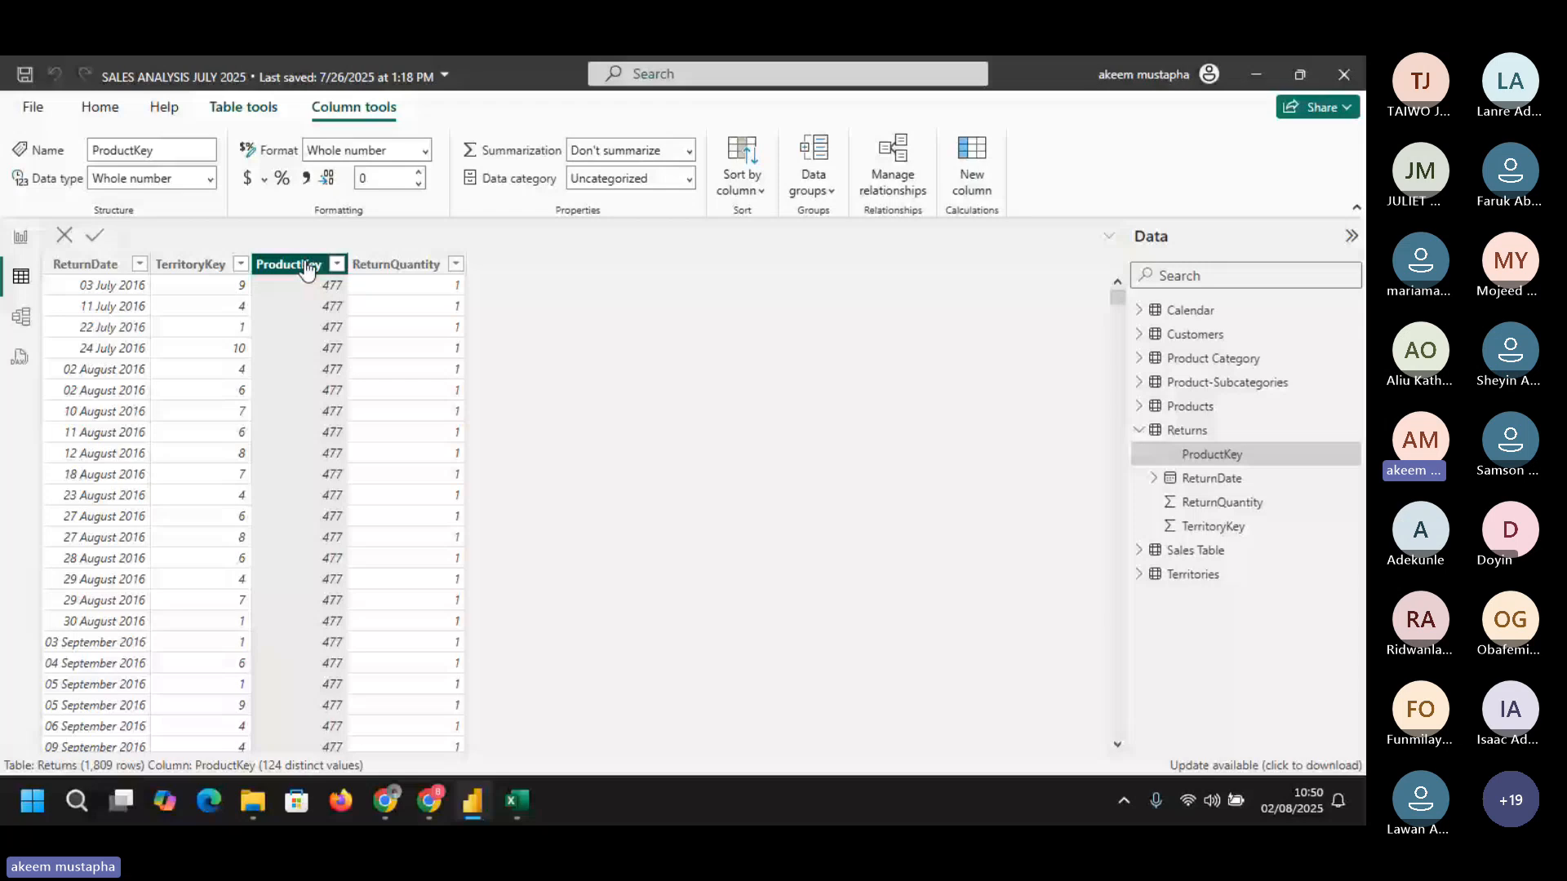
{"action": "left_click", "coordinate": [211, 265]}
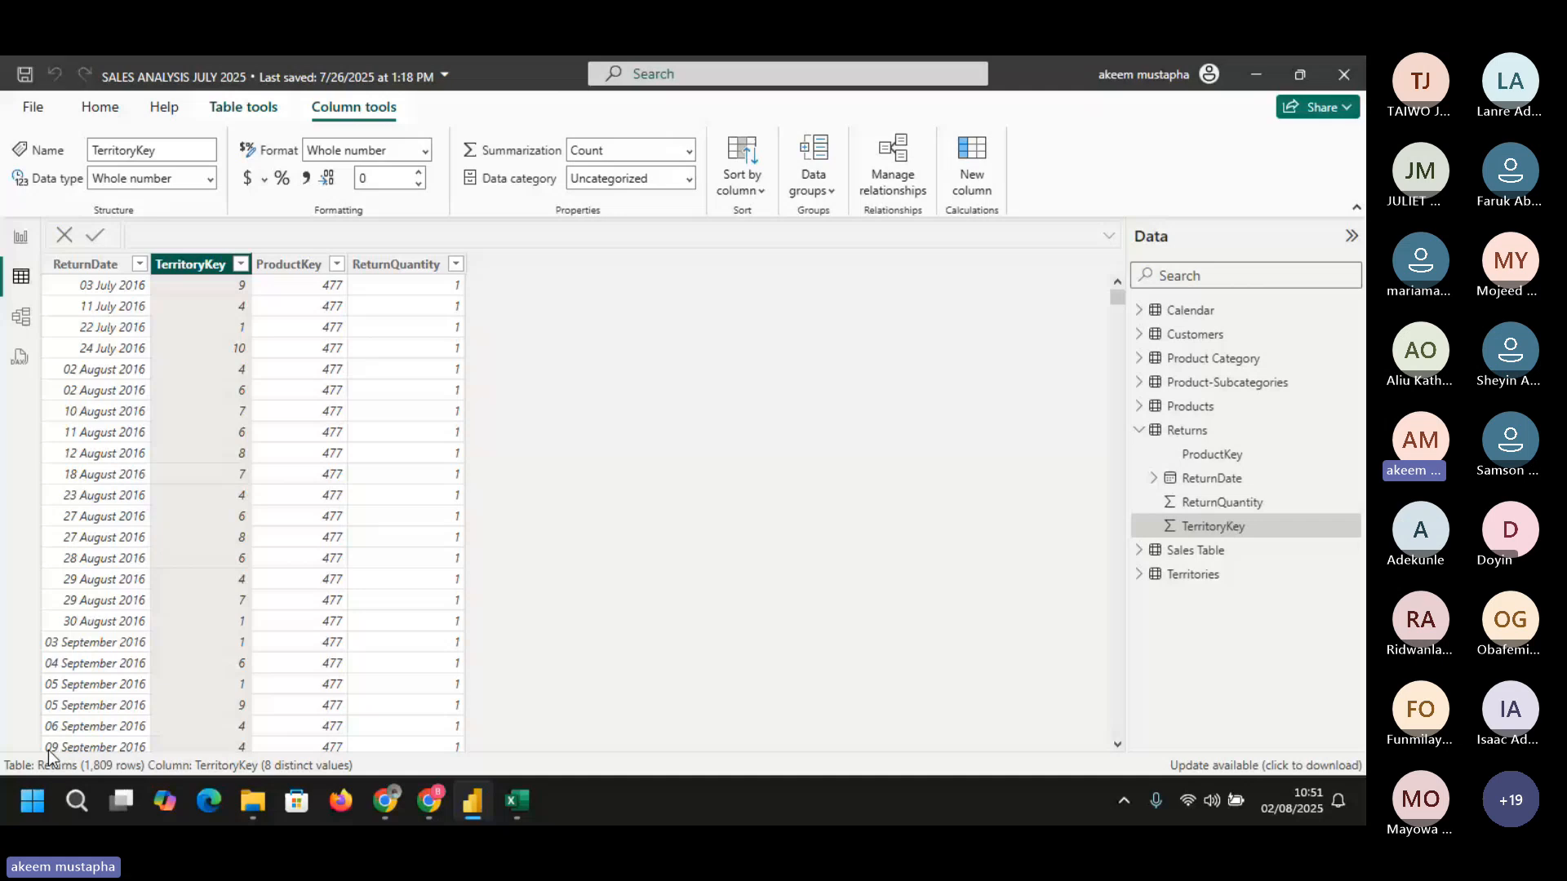
- Switch to the Module 4 presentation in Chrome and review the slides on relationships, cardinality, filter direction options and active versus inactive relationships
{"action": "left_click", "coordinate": [383, 804]}
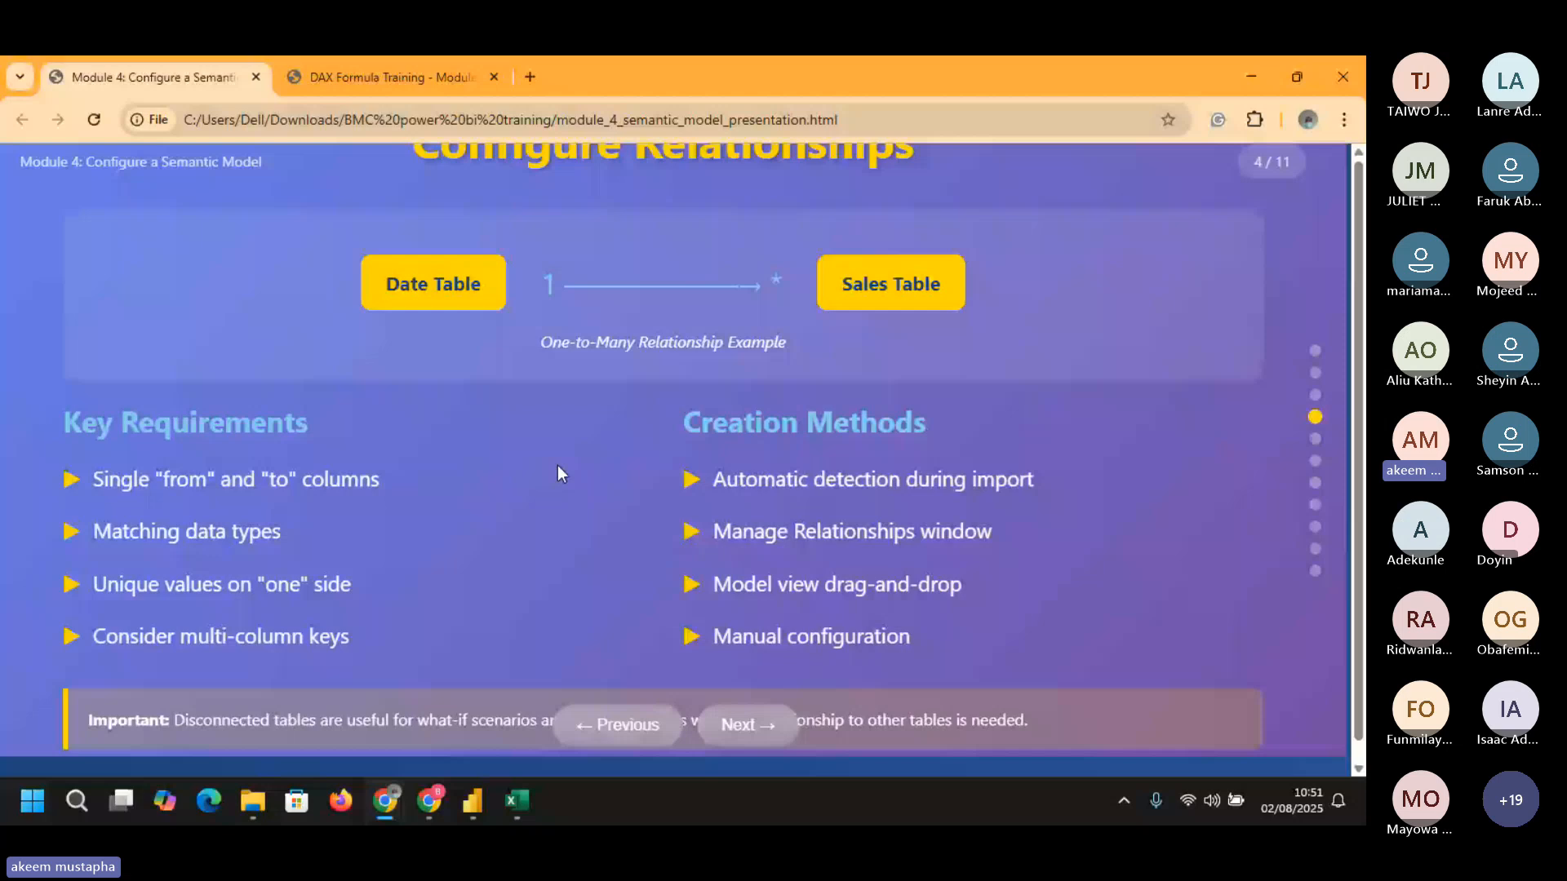
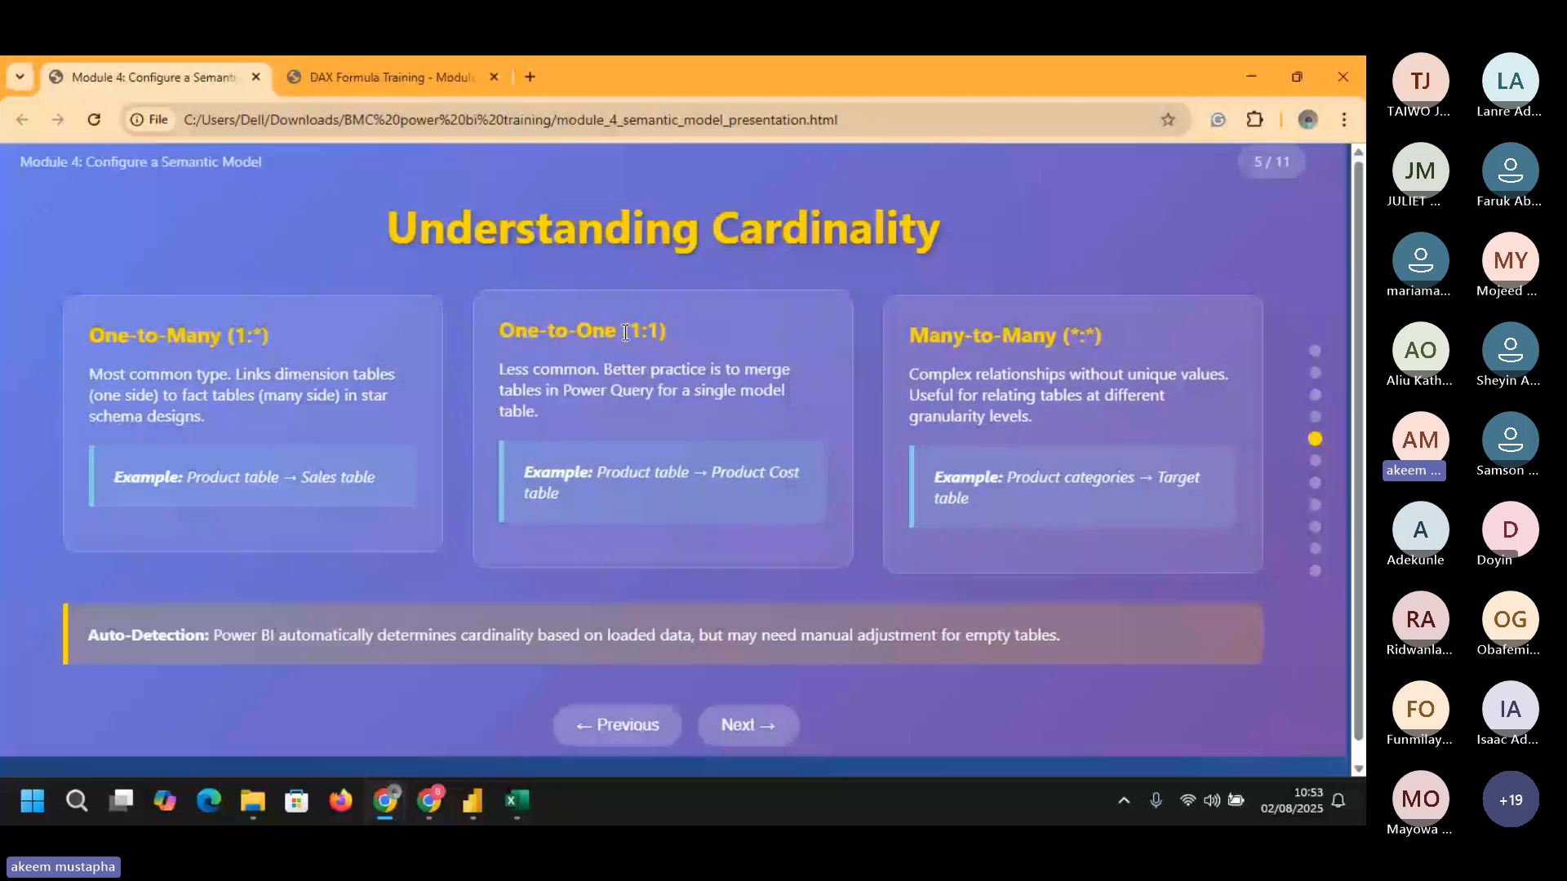
{"action": "left_click", "coordinate": [748, 725]}
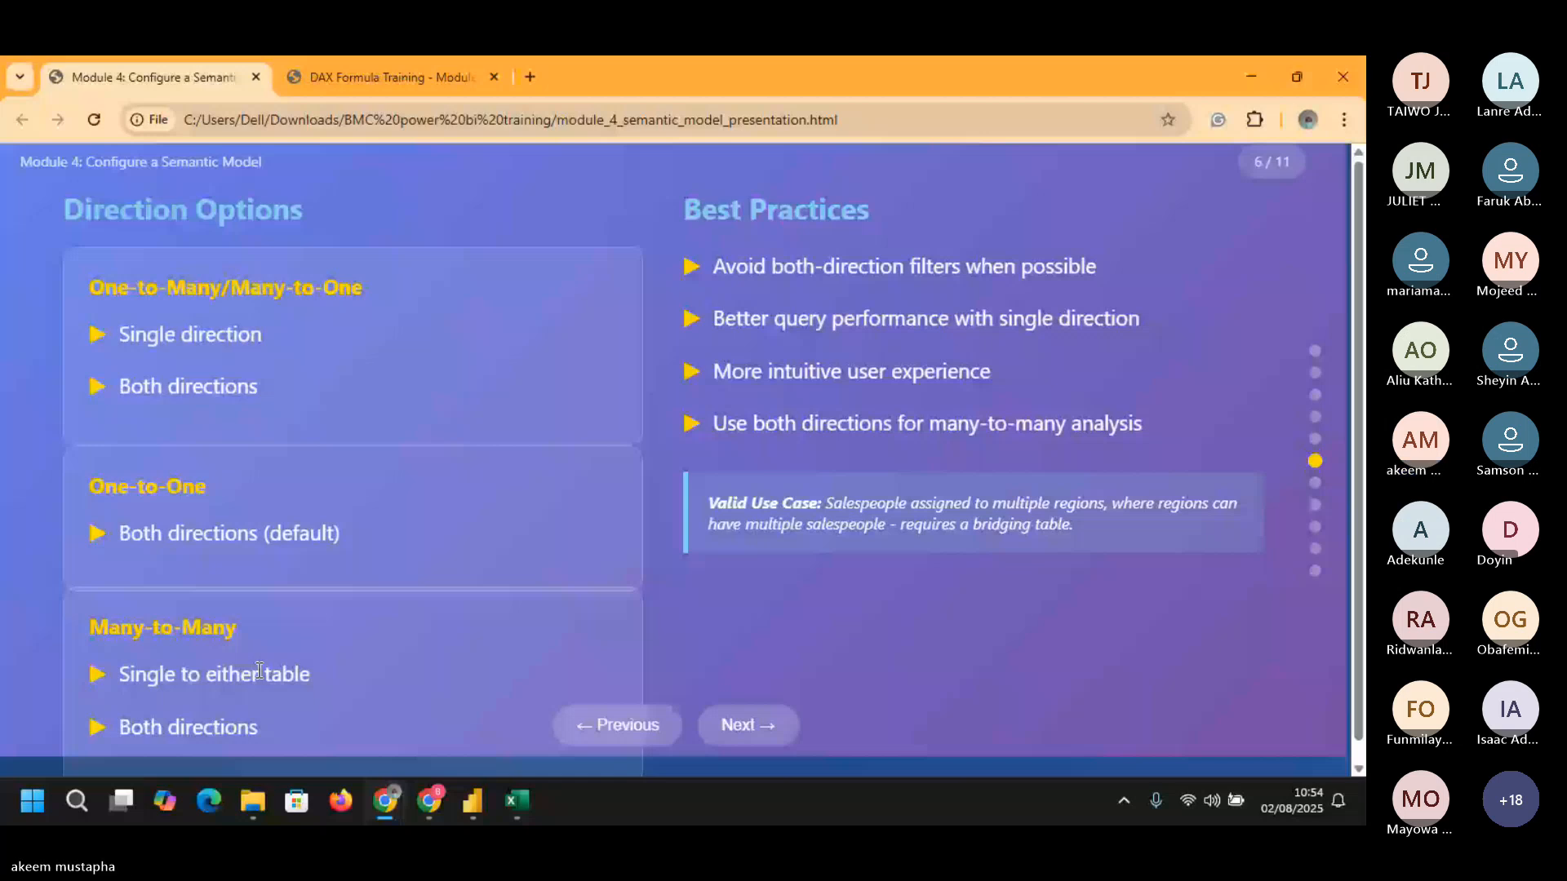
{"action": "left_click", "coordinate": [746, 726]}
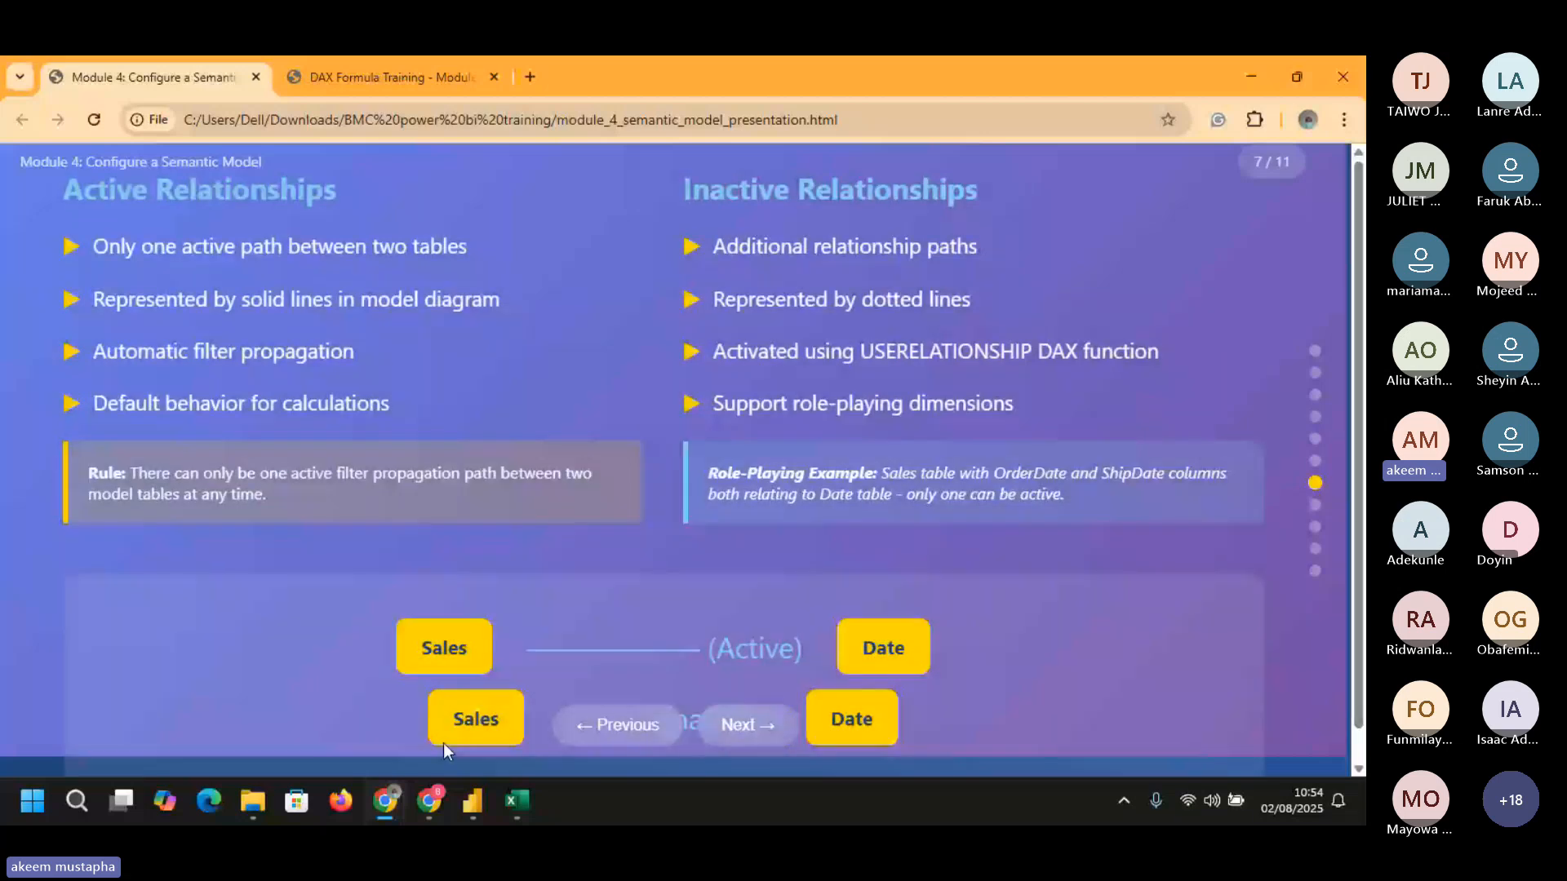
- Switch back to Power BI, show the model diagram and move the Customers table higher, nudging Sales Table slightly beside it
{"action": "mouse_move", "coordinate": [478, 805]}
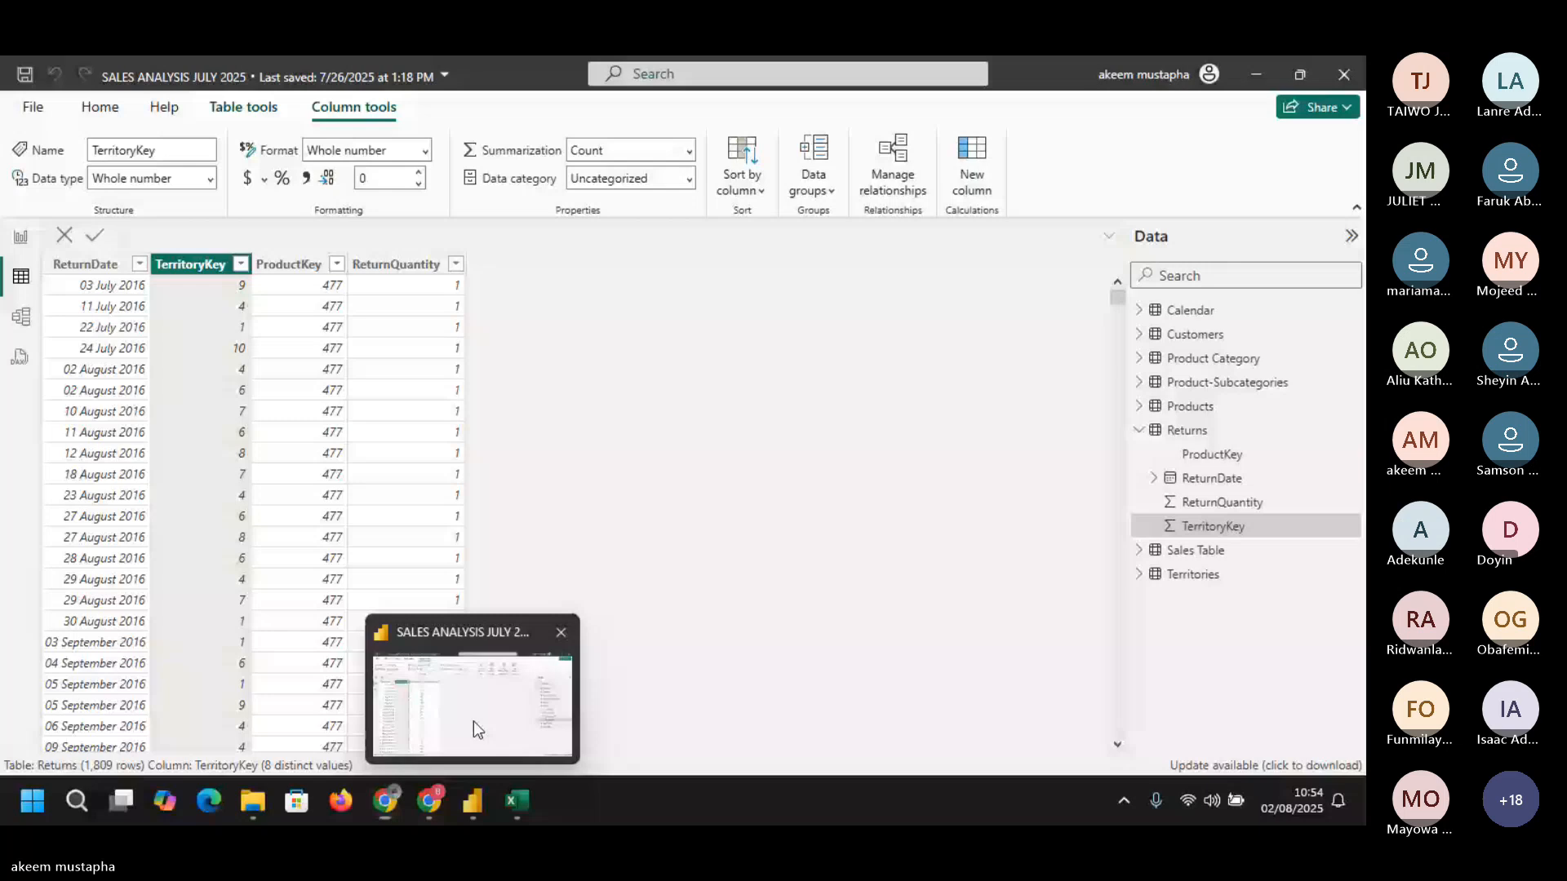
{"action": "left_click", "coordinate": [473, 721]}
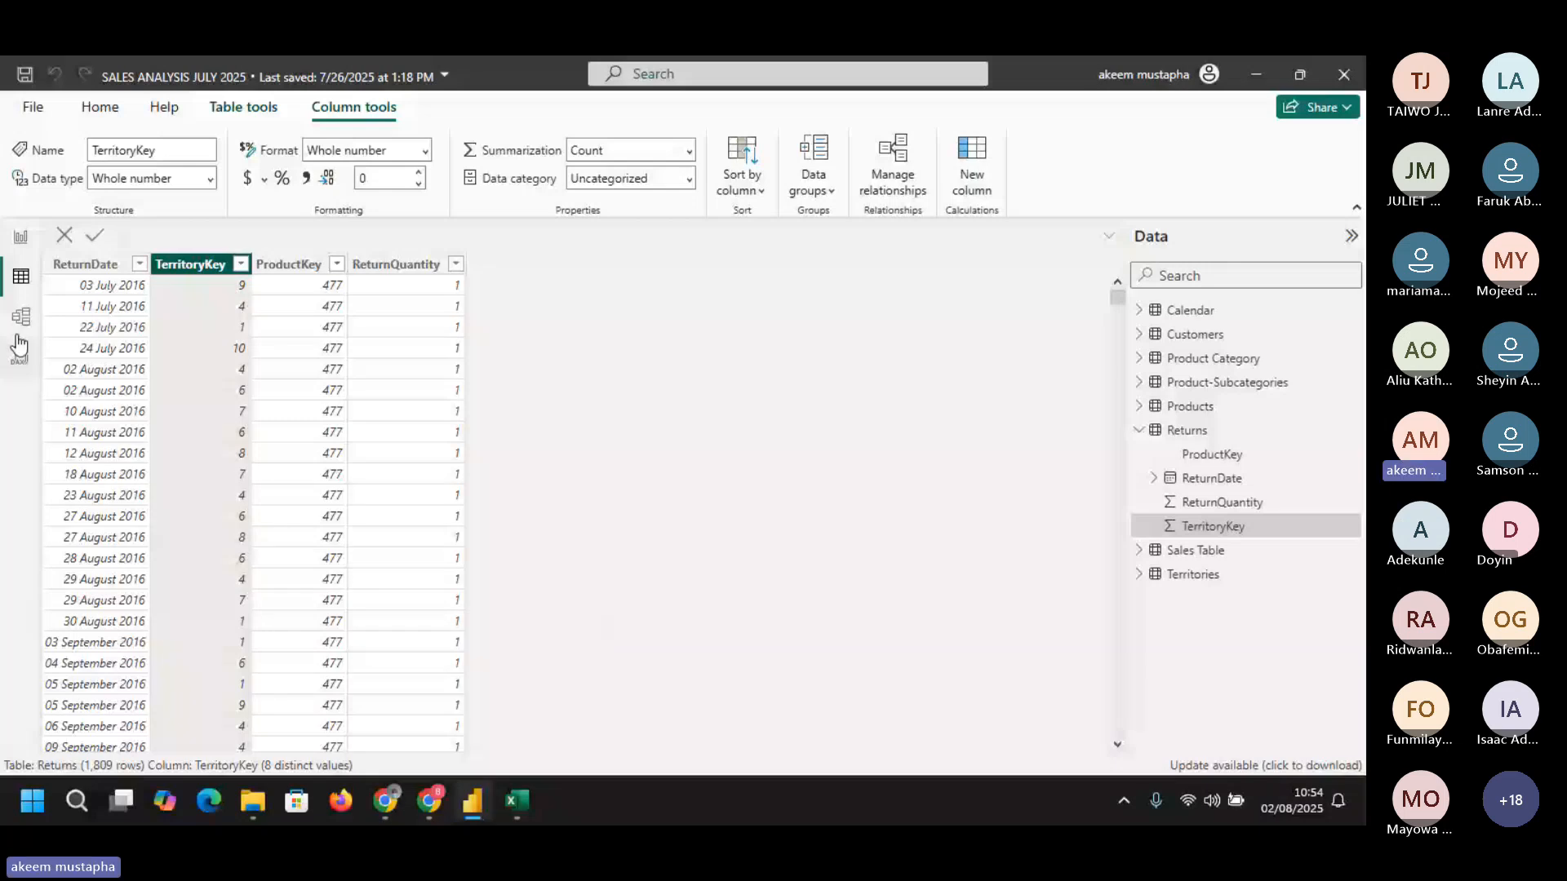
{"action": "left_click", "coordinate": [21, 319]}
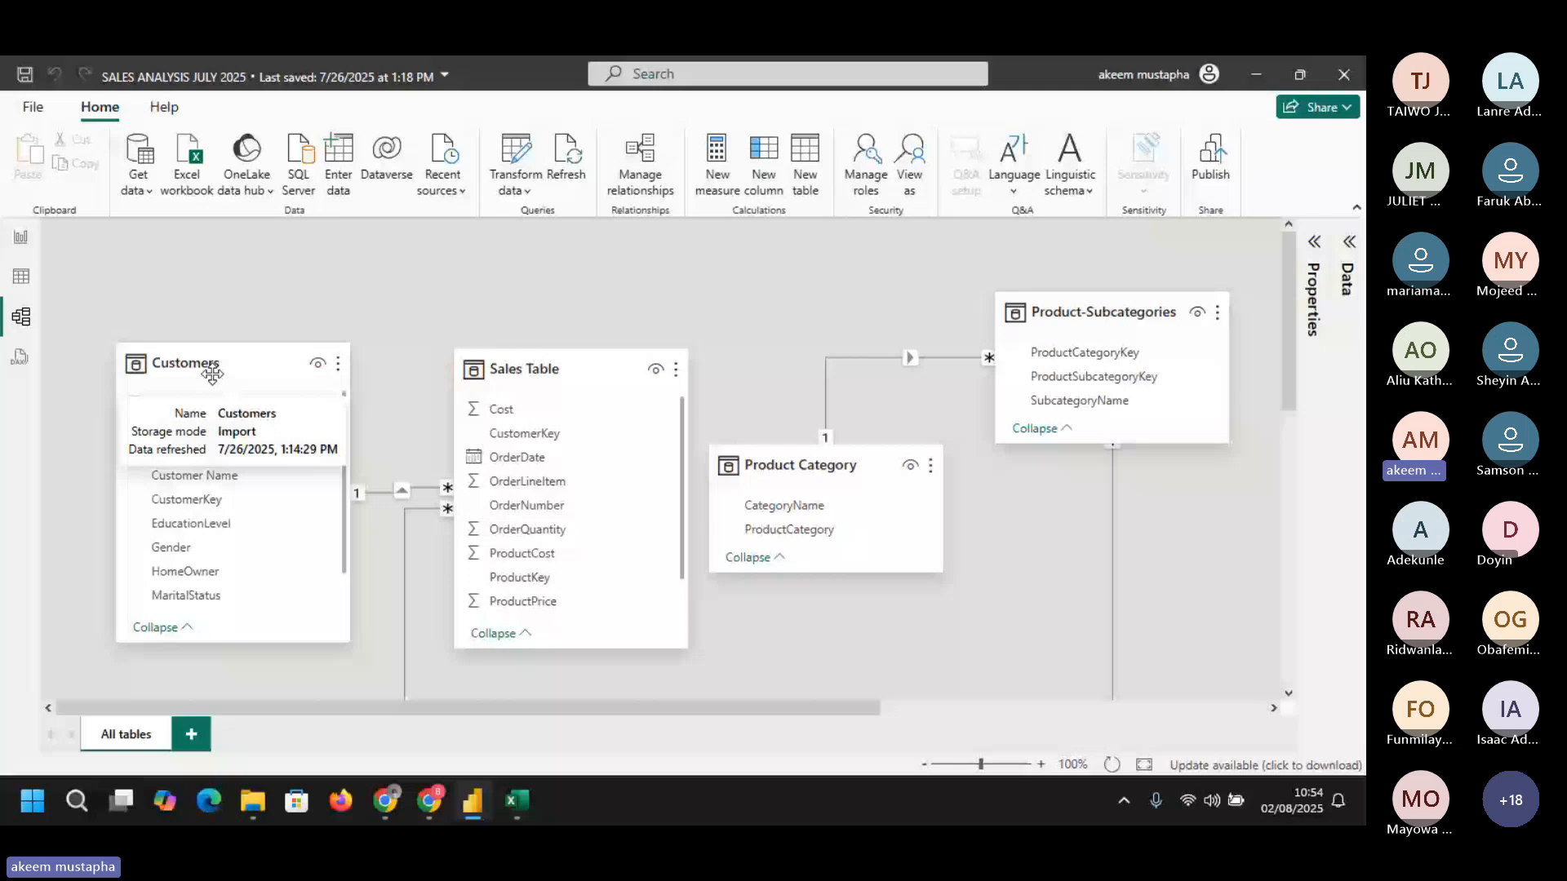
{"action": "left_click_drag", "start_coordinate": [212, 373], "coordinate": [205, 295]}
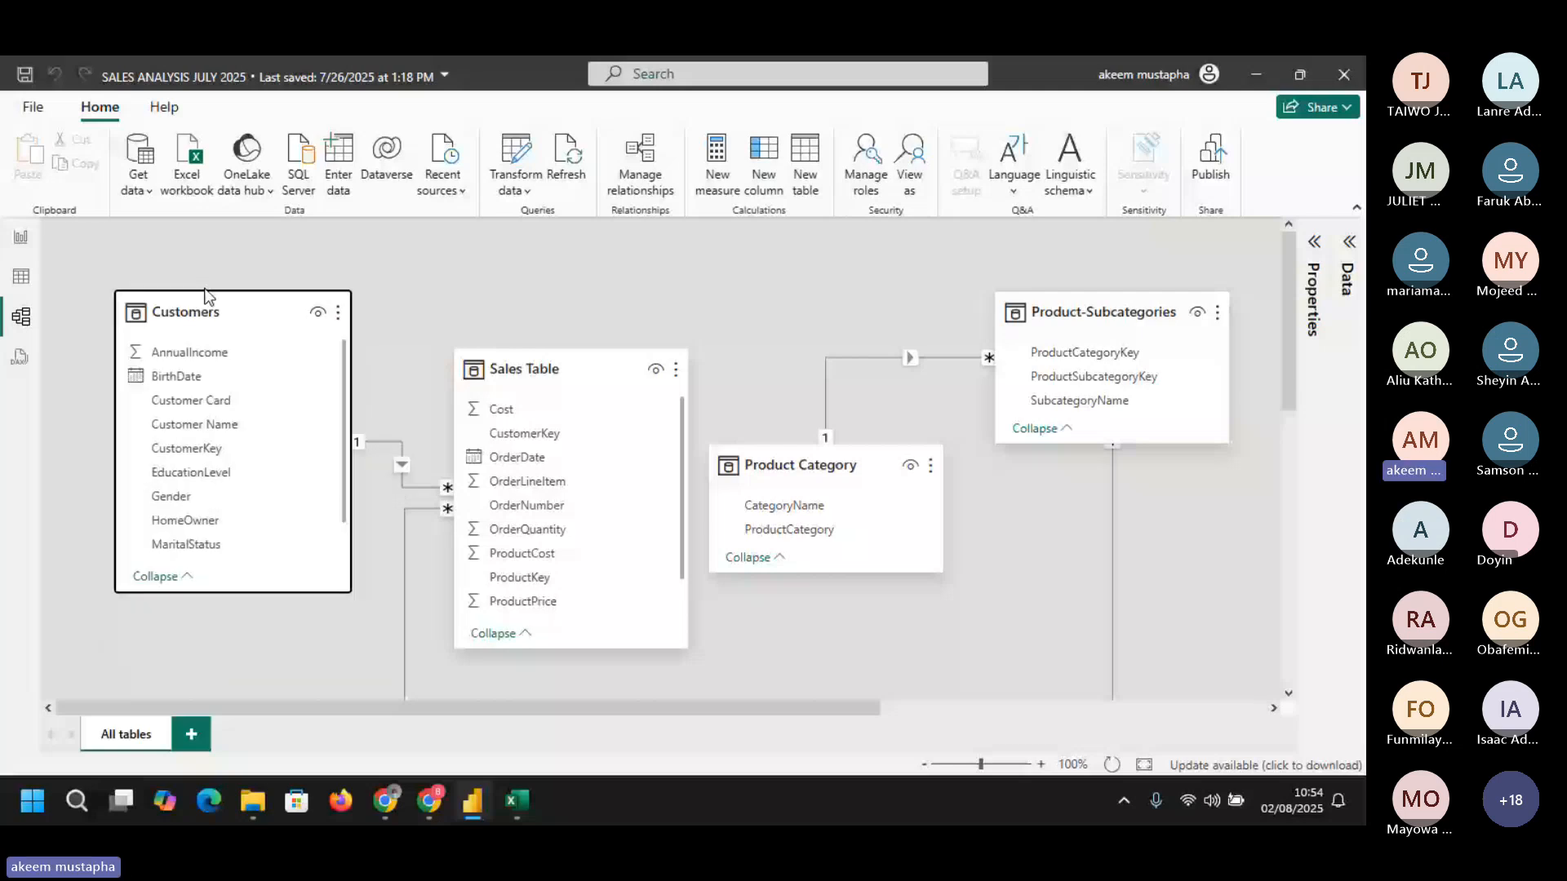
{"action": "left_click_drag", "start_coordinate": [544, 367], "coordinate": [570, 377]}
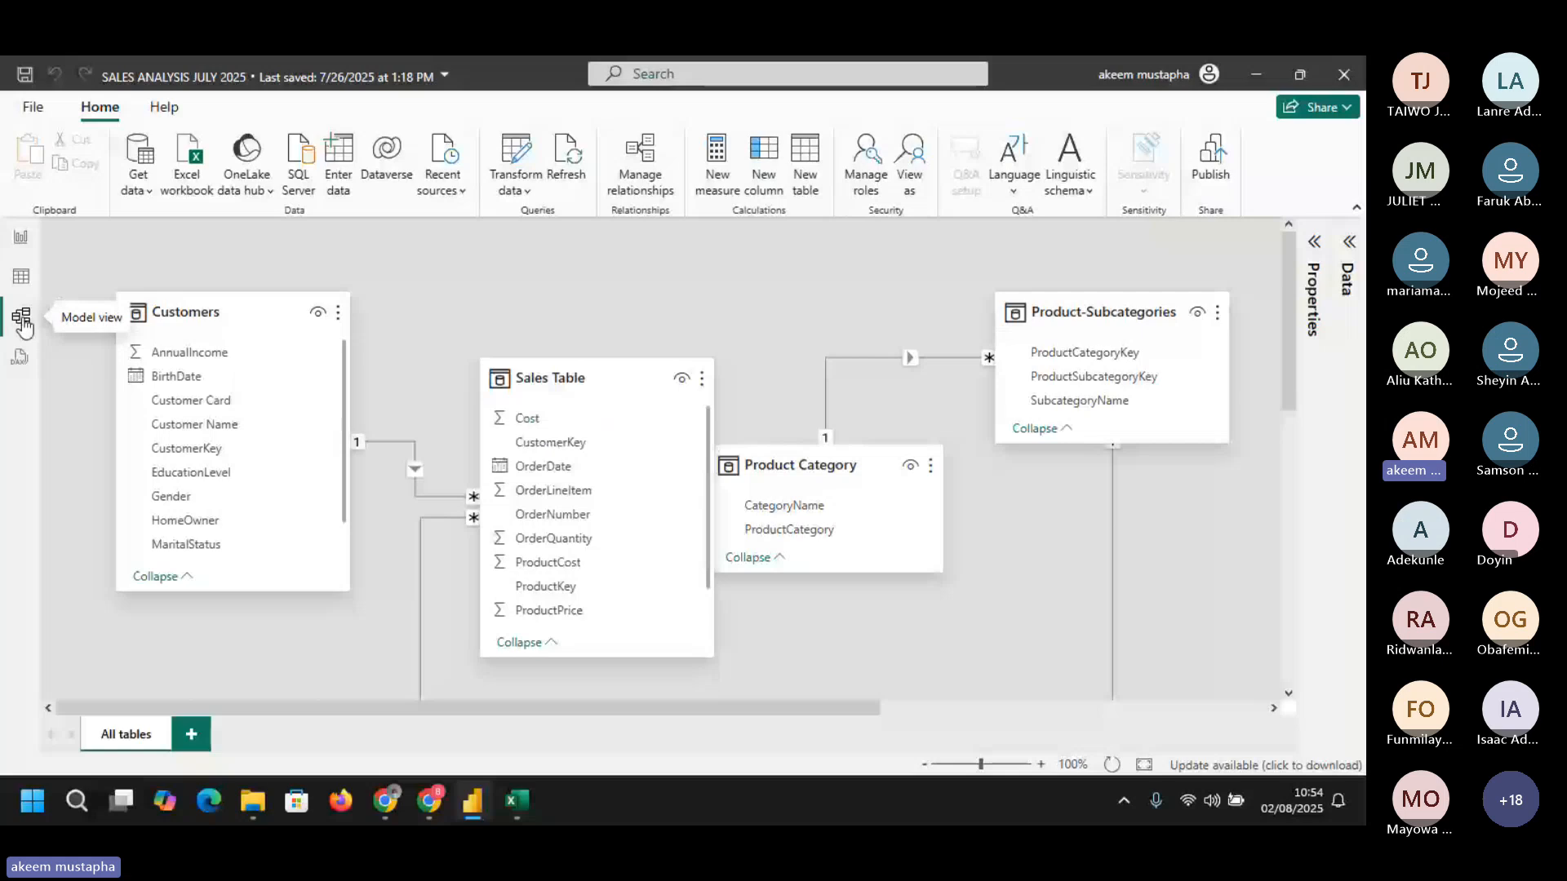
{"action": "left_click", "coordinate": [170, 301]}
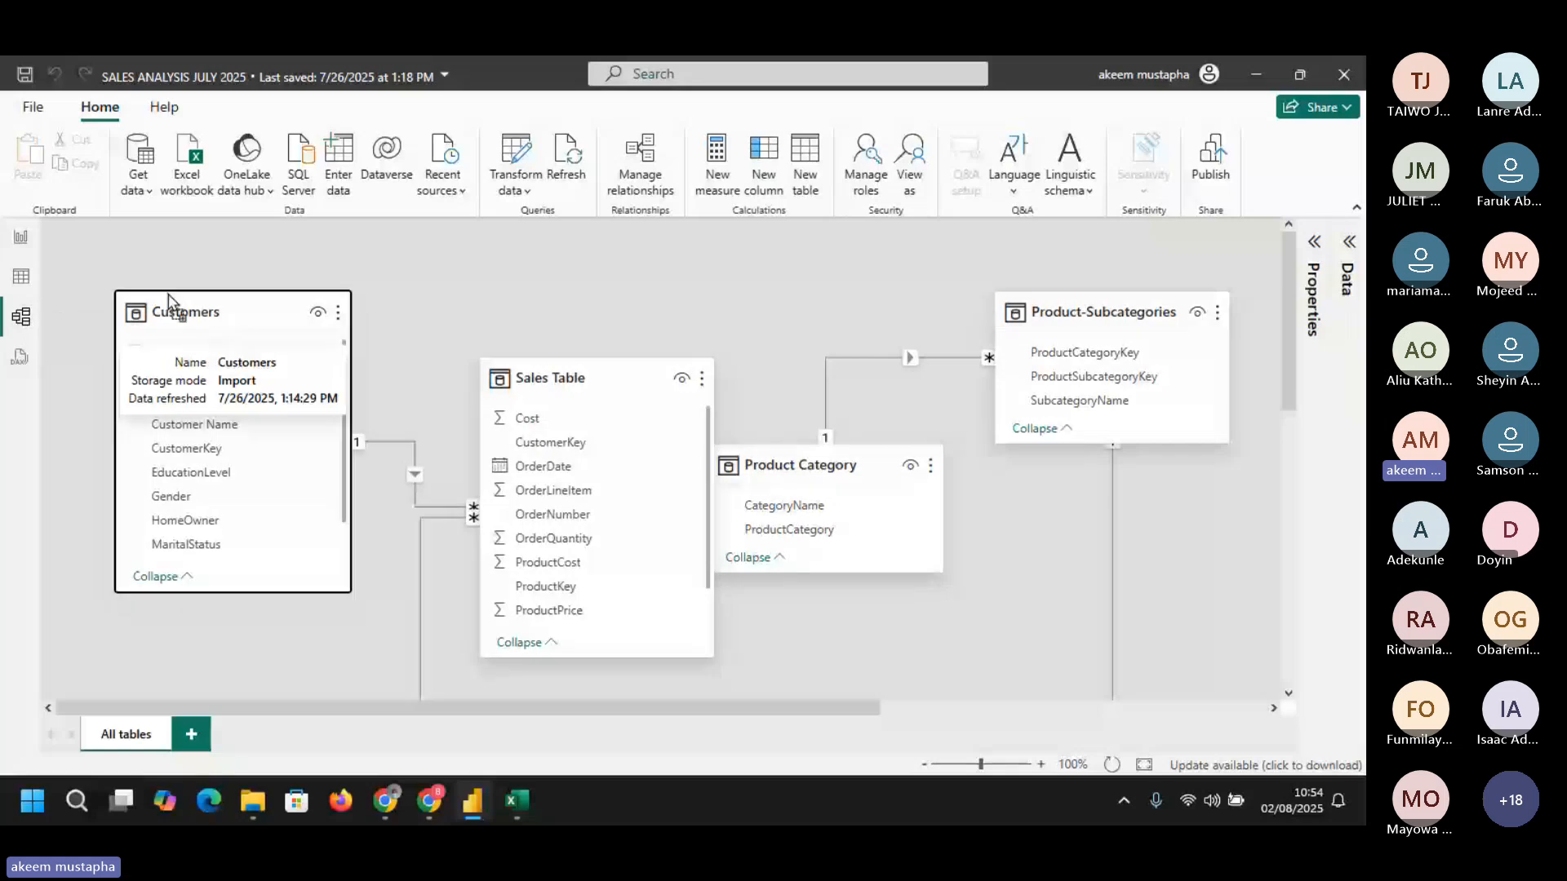
- Line up Sales Table and Product Category in a row with Customers, and place Product-Subcategories just below Product Category
{"action": "left_click", "coordinate": [567, 373]}
{"action": "left_click_drag", "start_coordinate": [568, 373], "coordinate": [575, 322]}
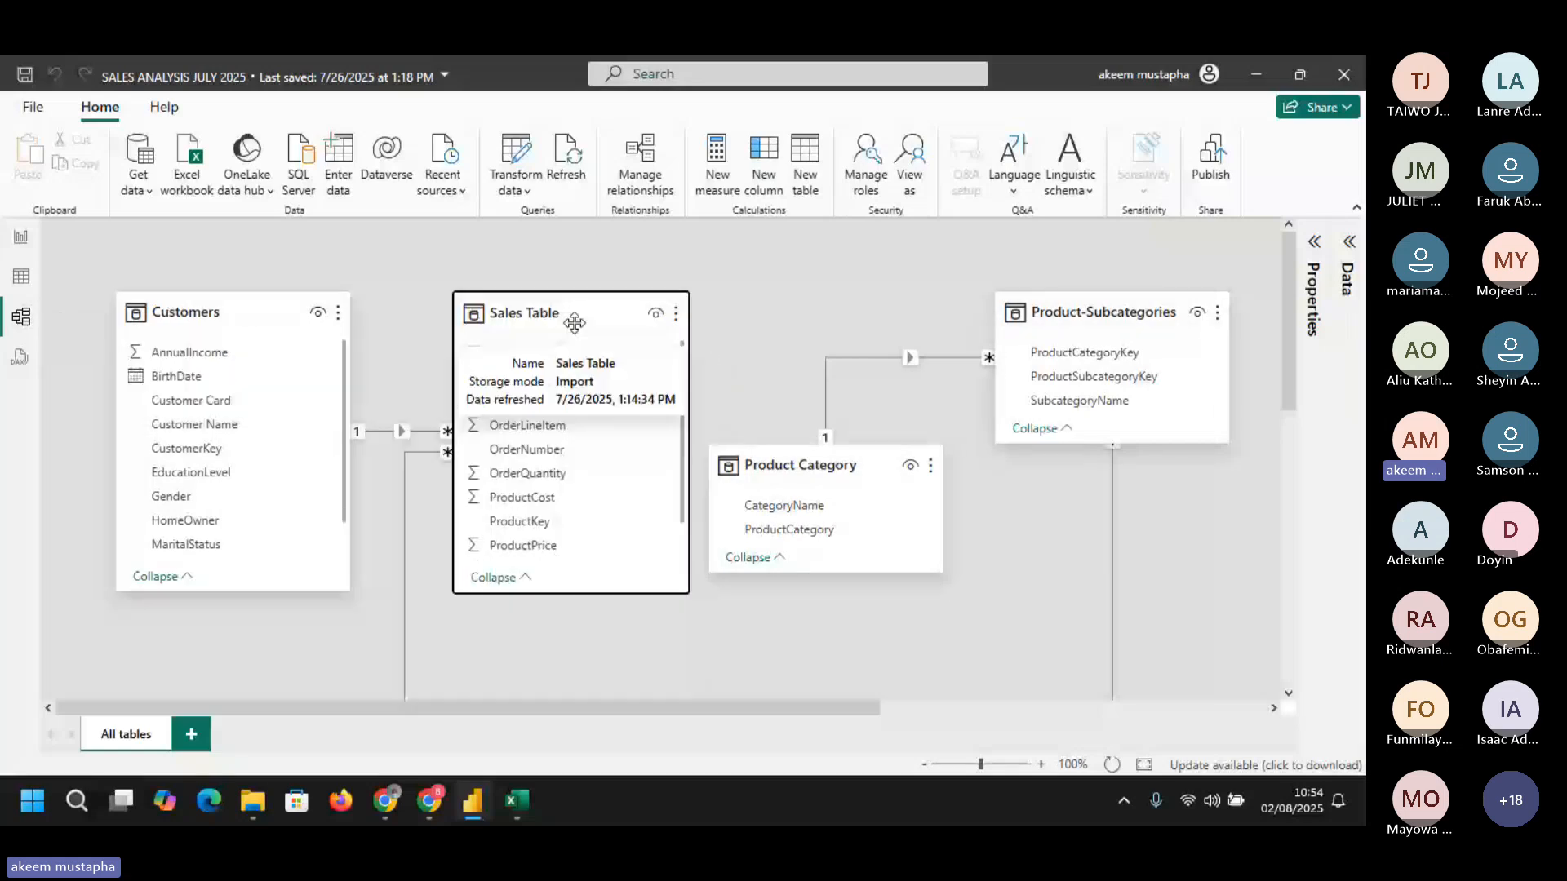
{"action": "left_click_drag", "start_coordinate": [840, 463], "coordinate": [861, 304]}
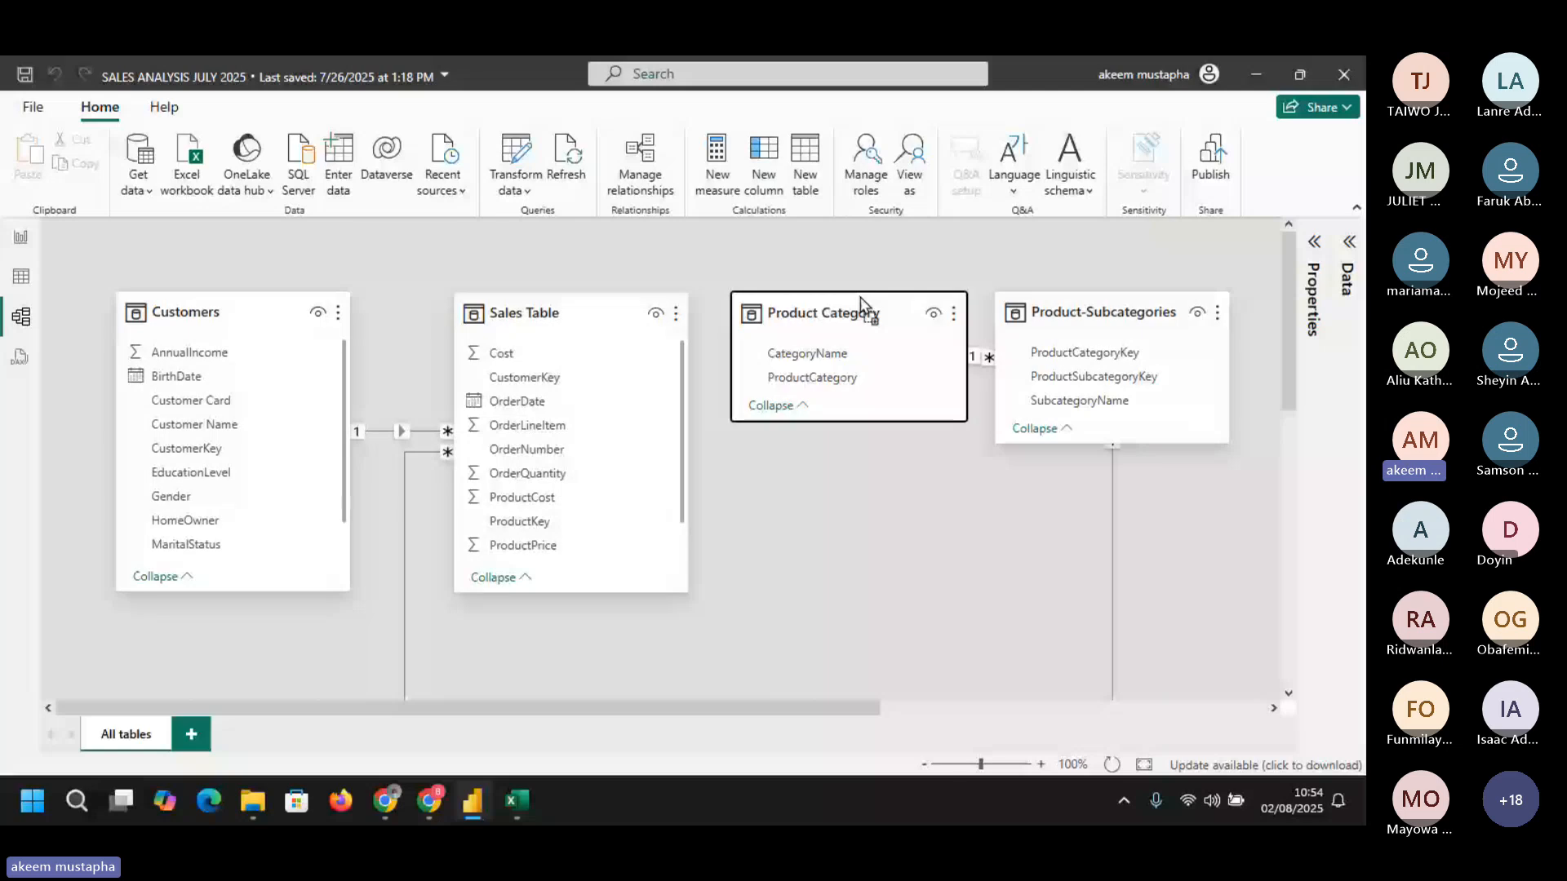
{"action": "left_click_drag", "start_coordinate": [1085, 316], "coordinate": [903, 502]}
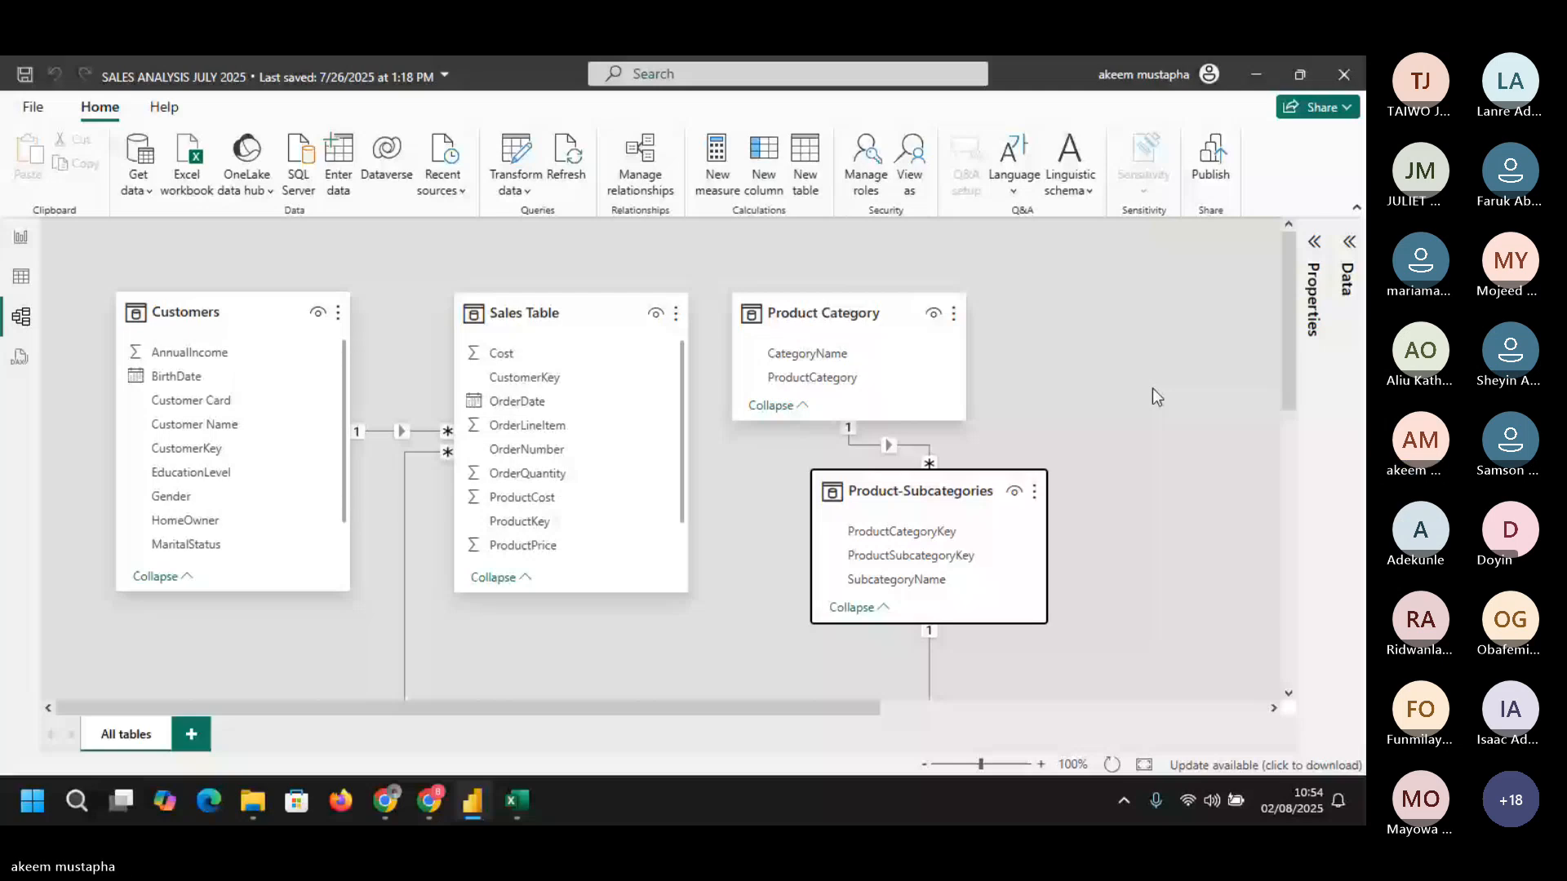
- Bring the distant Calendar and Territories tables closer, placing Territories below Customers and Calendar below Sales Table
{"action": "left_click_drag", "start_coordinate": [799, 708], "coordinate": [1186, 710]}
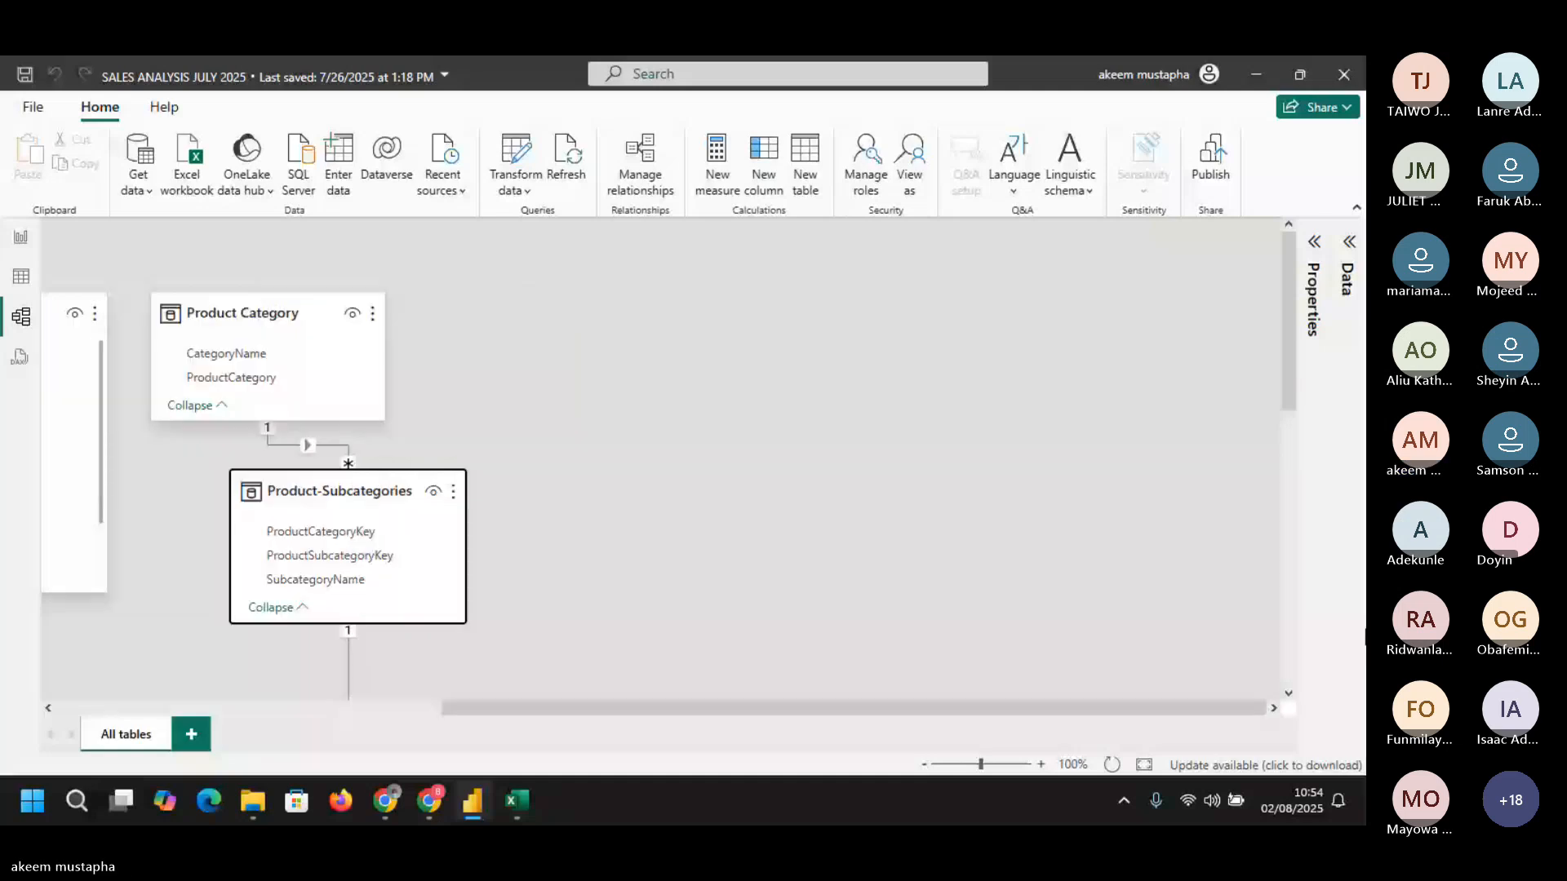
{"action": "left_click_drag", "start_coordinate": [1289, 282], "coordinate": [1318, 386]}
{"action": "scroll", "coordinate": [762, 365], "scroll_direction": "down", "scroll_amount": 2}
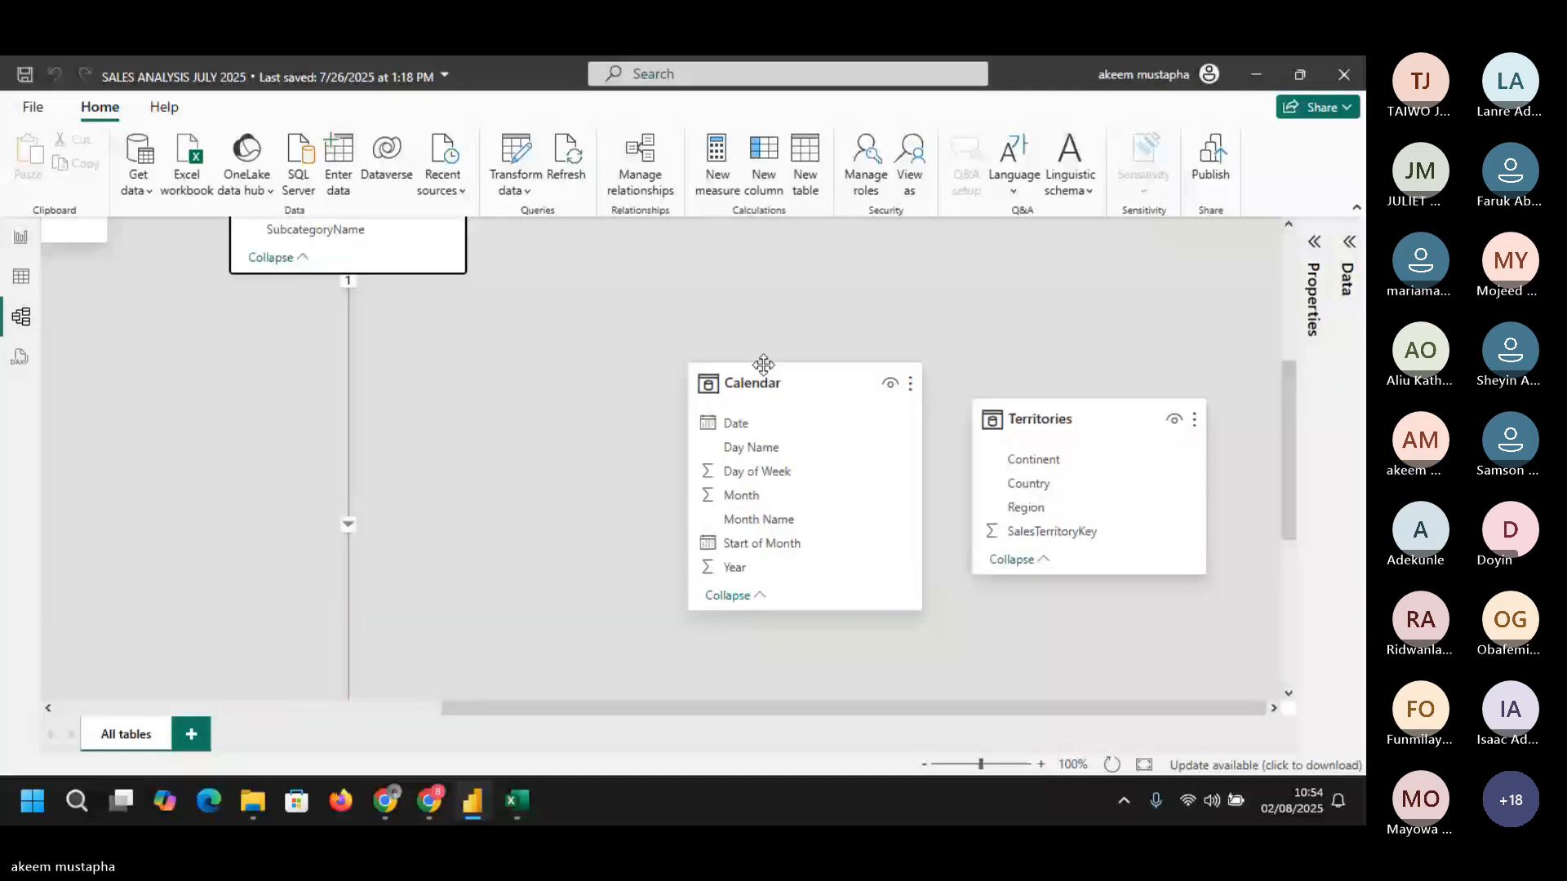
{"action": "left_click_drag", "start_coordinate": [763, 365], "coordinate": [120, 383]}
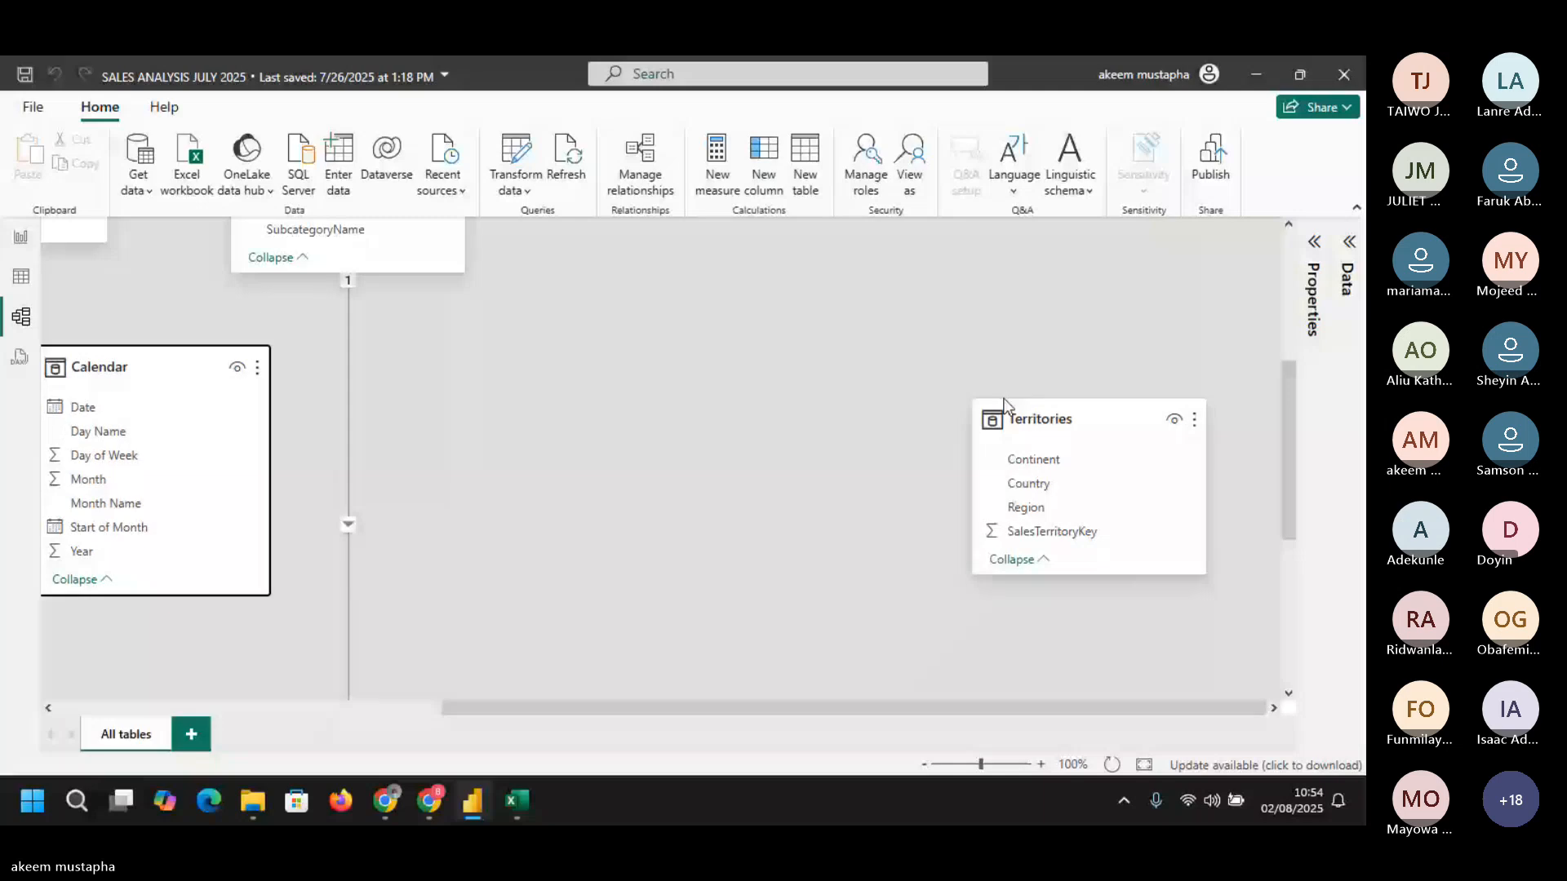
{"action": "left_click_drag", "start_coordinate": [1050, 419], "coordinate": [193, 360]}
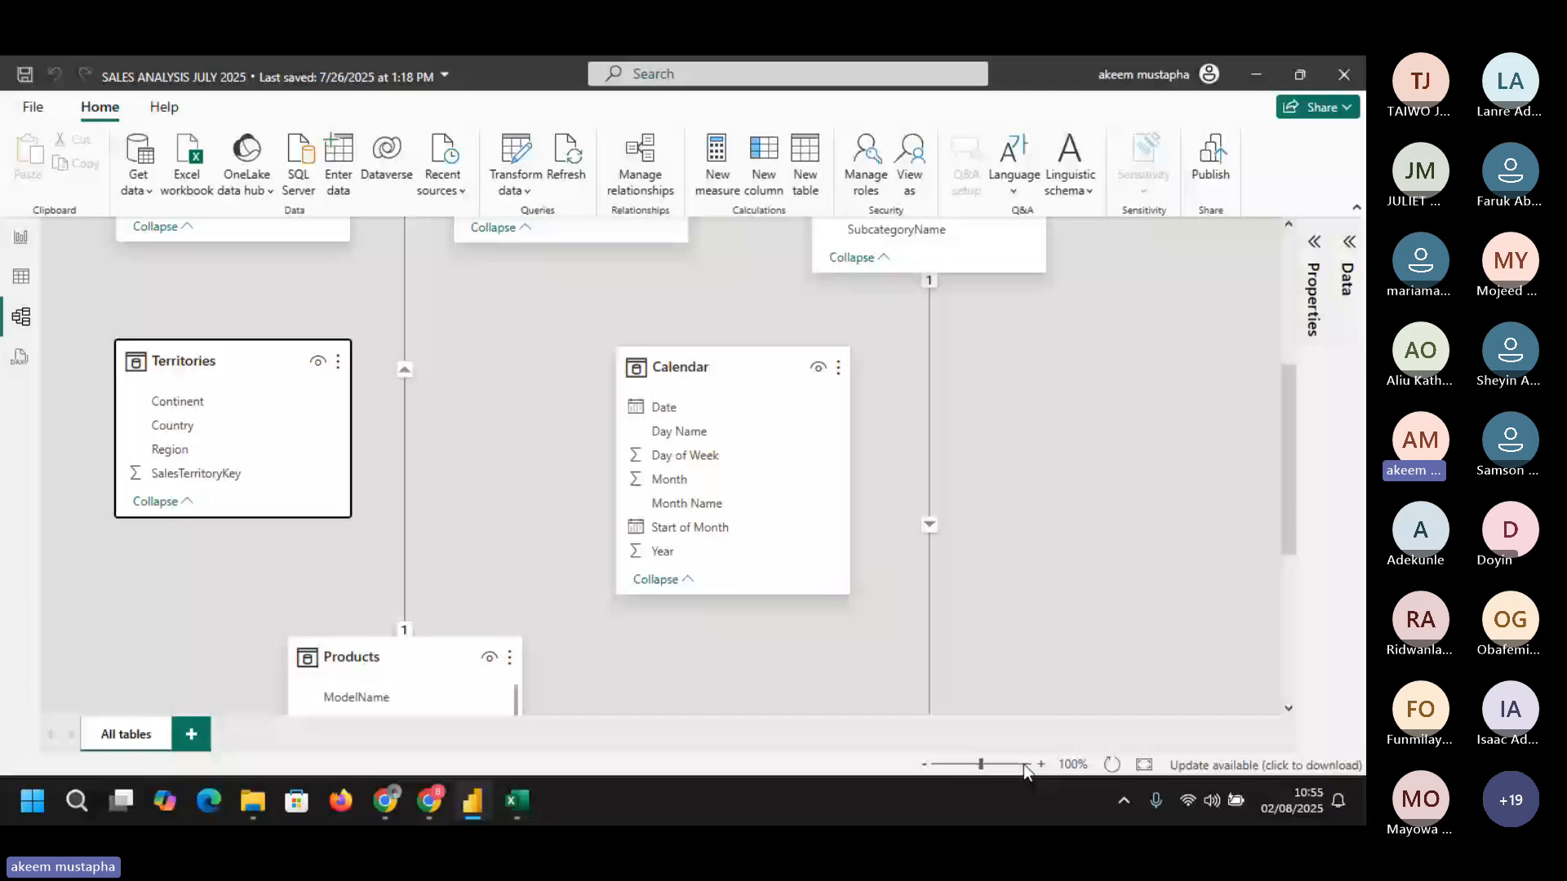
- Move Products and Returns up to the far side of Product Category in the model diagram, and place Product-Subcategories below Products
{"action": "left_click", "coordinate": [924, 764]}
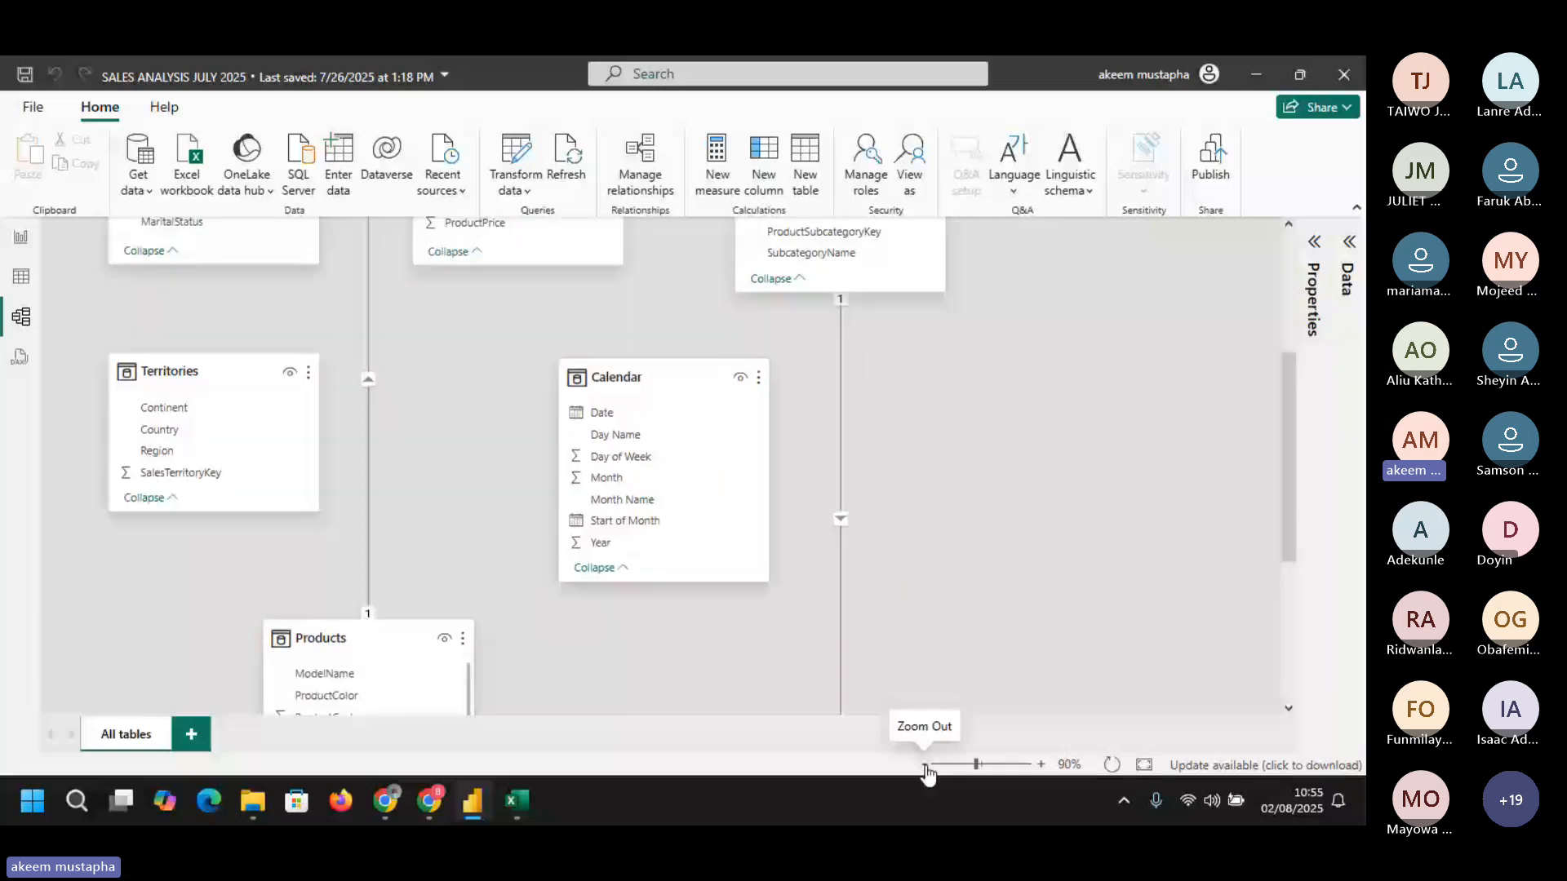
{"action": "left_click", "coordinate": [924, 764]}
{"action": "left_click", "coordinate": [925, 765]}
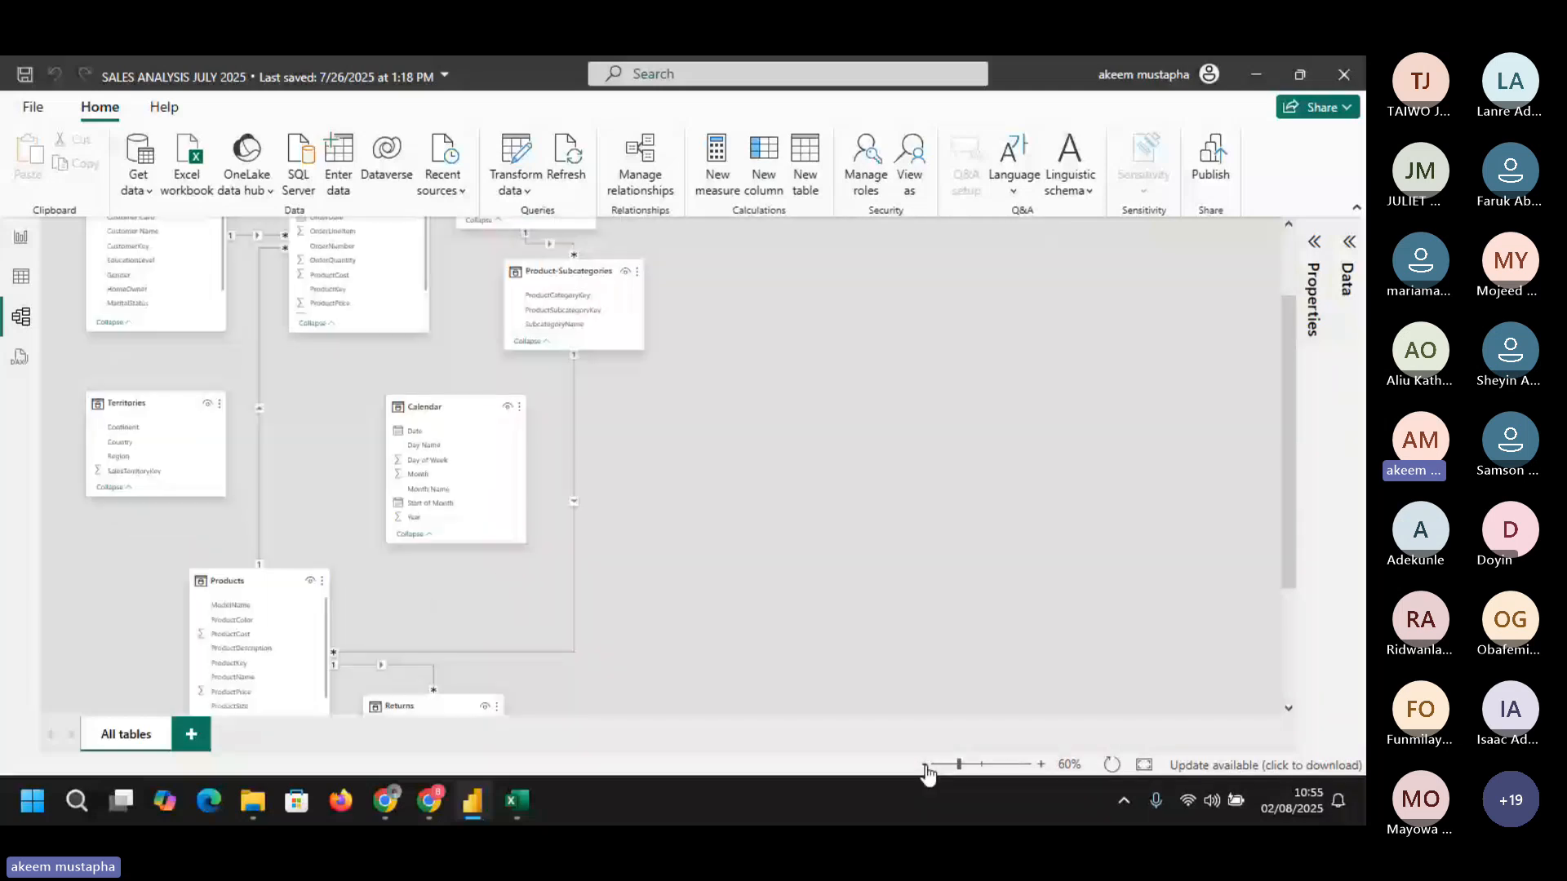
{"action": "left_click", "coordinate": [924, 764]}
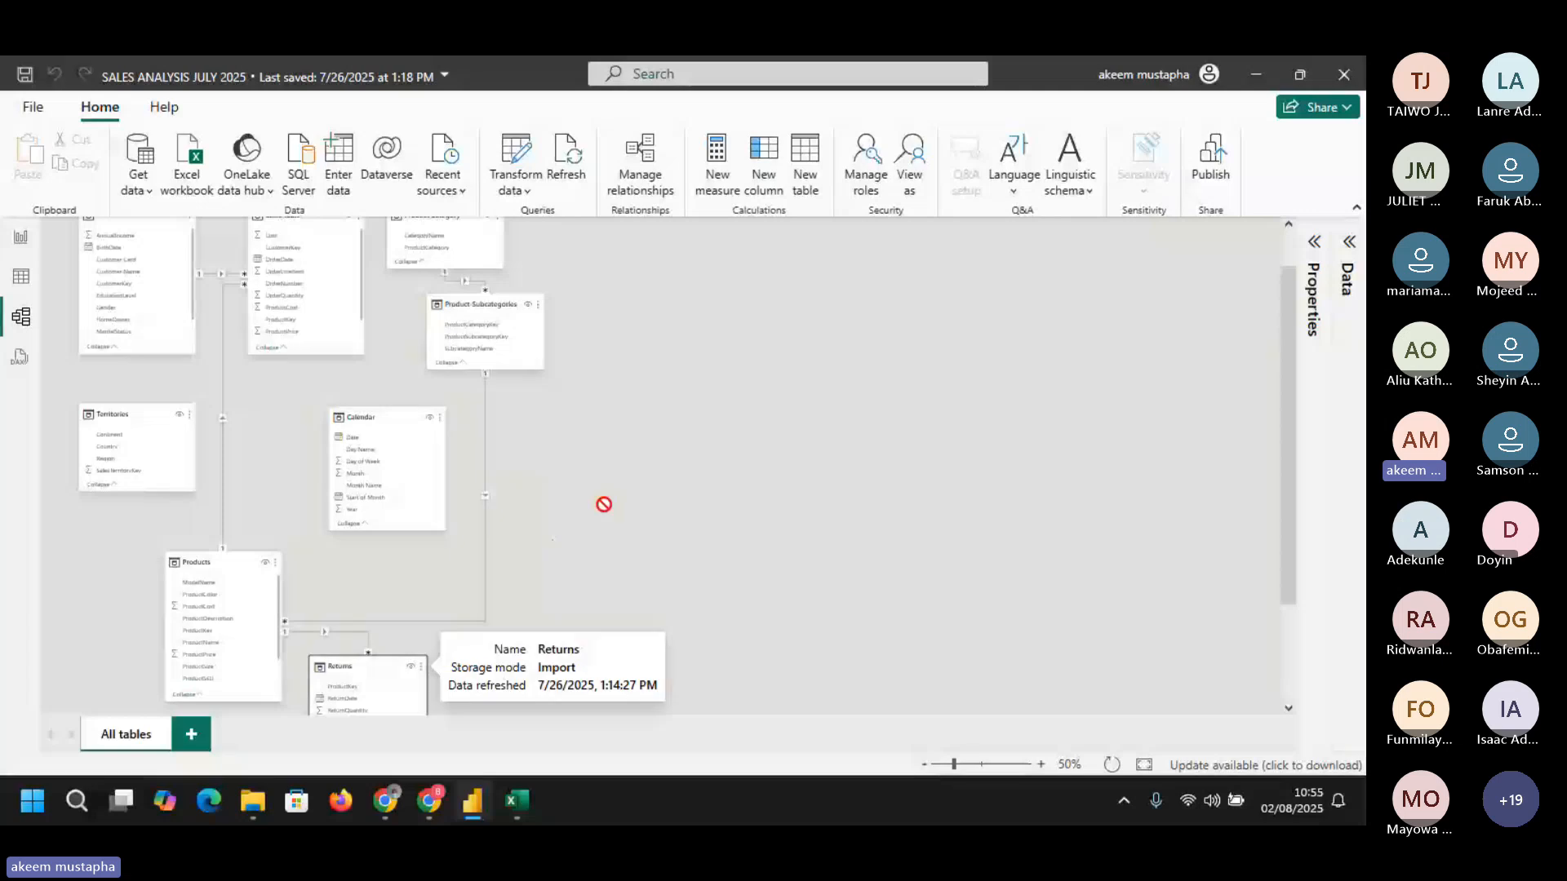
{"action": "left_click_drag", "start_coordinate": [604, 504], "coordinate": [874, 299]}
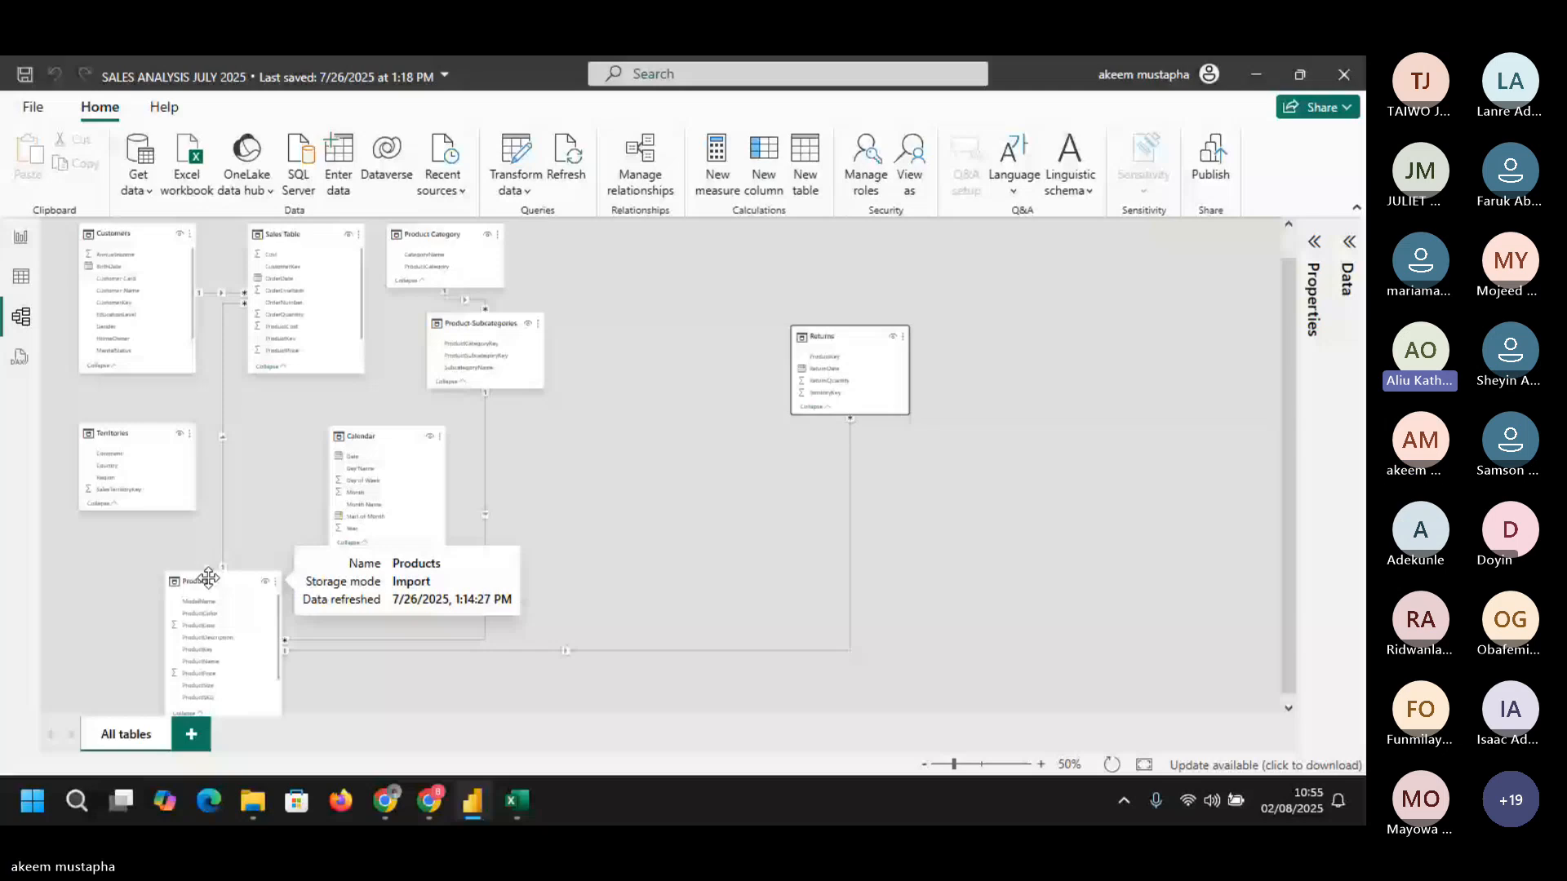
{"action": "left_click_drag", "start_coordinate": [209, 577], "coordinate": [664, 278]}
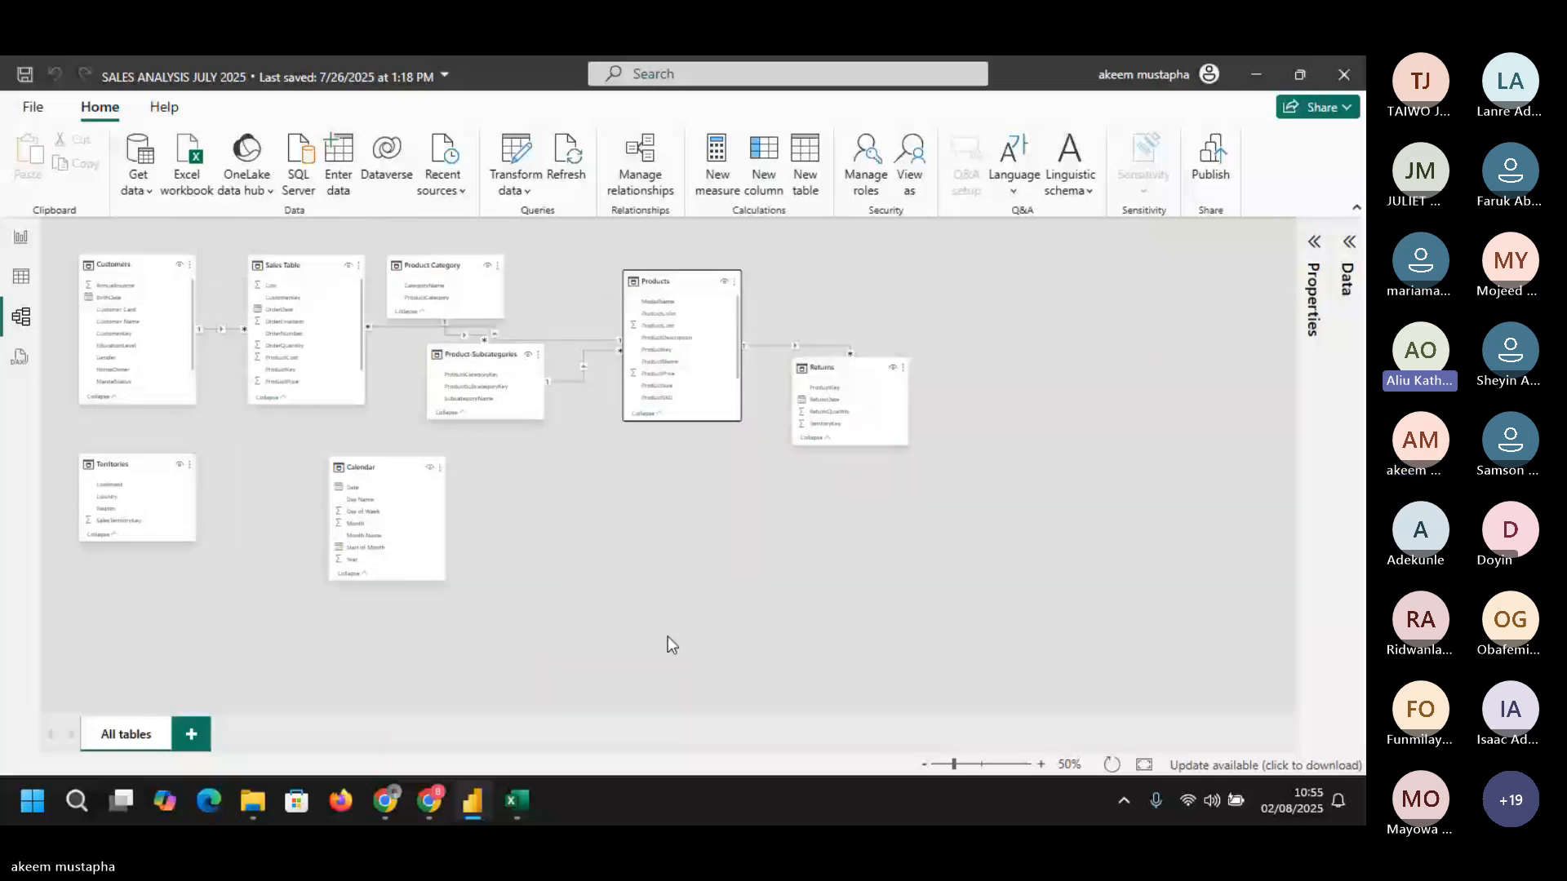
{"action": "left_click_drag", "start_coordinate": [493, 363], "coordinate": [722, 562]}
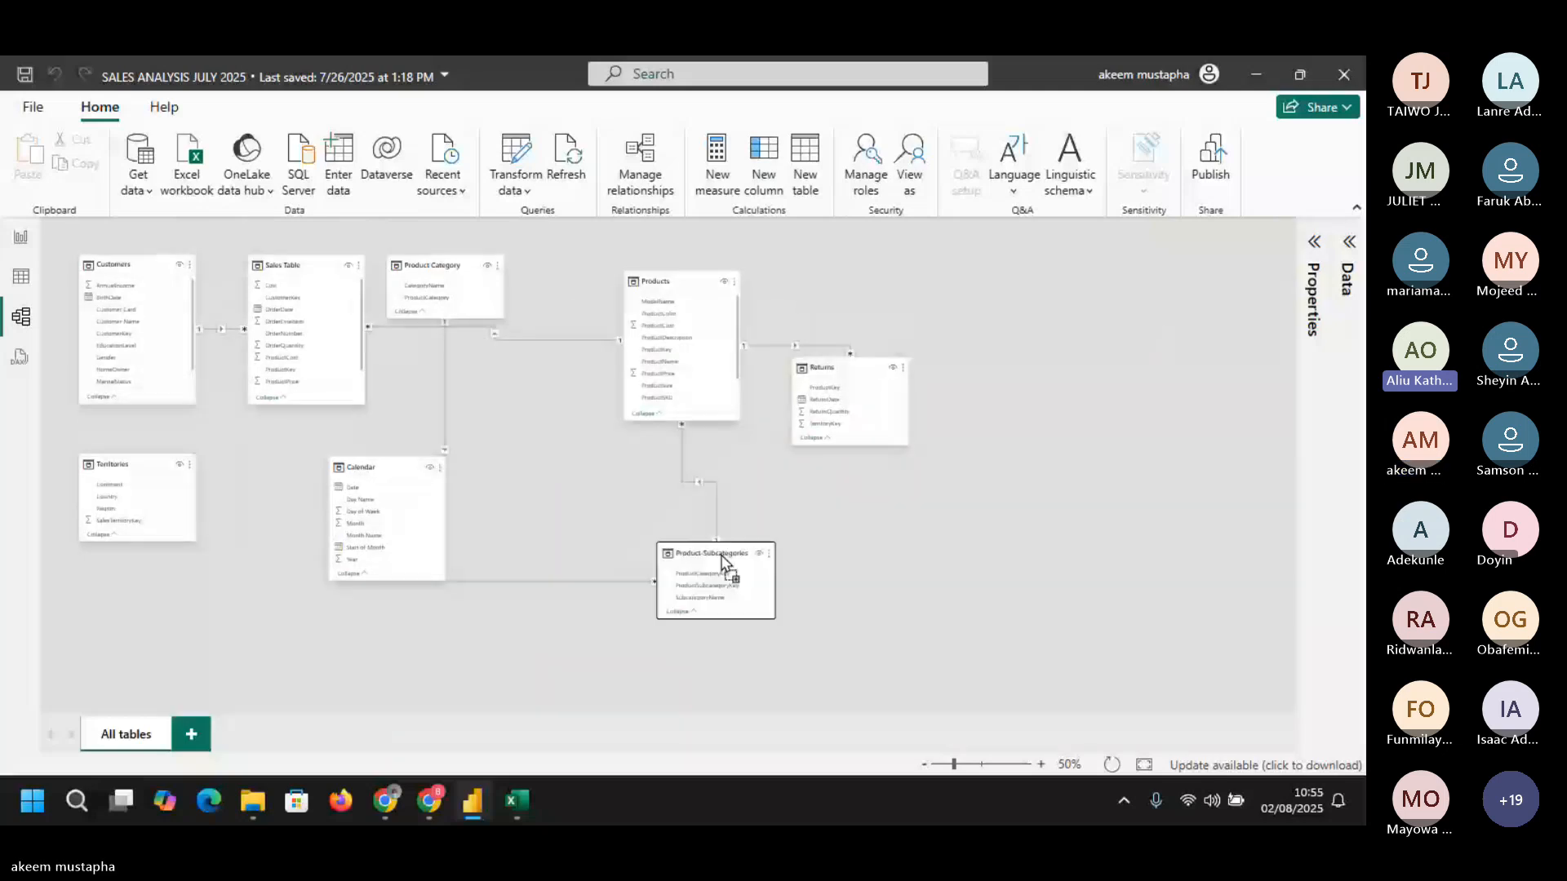
- Enlarge the diagram to 70%, place Products beside Product Category, and position Returns directly below Products
{"action": "left_click", "coordinate": [1040, 764]}
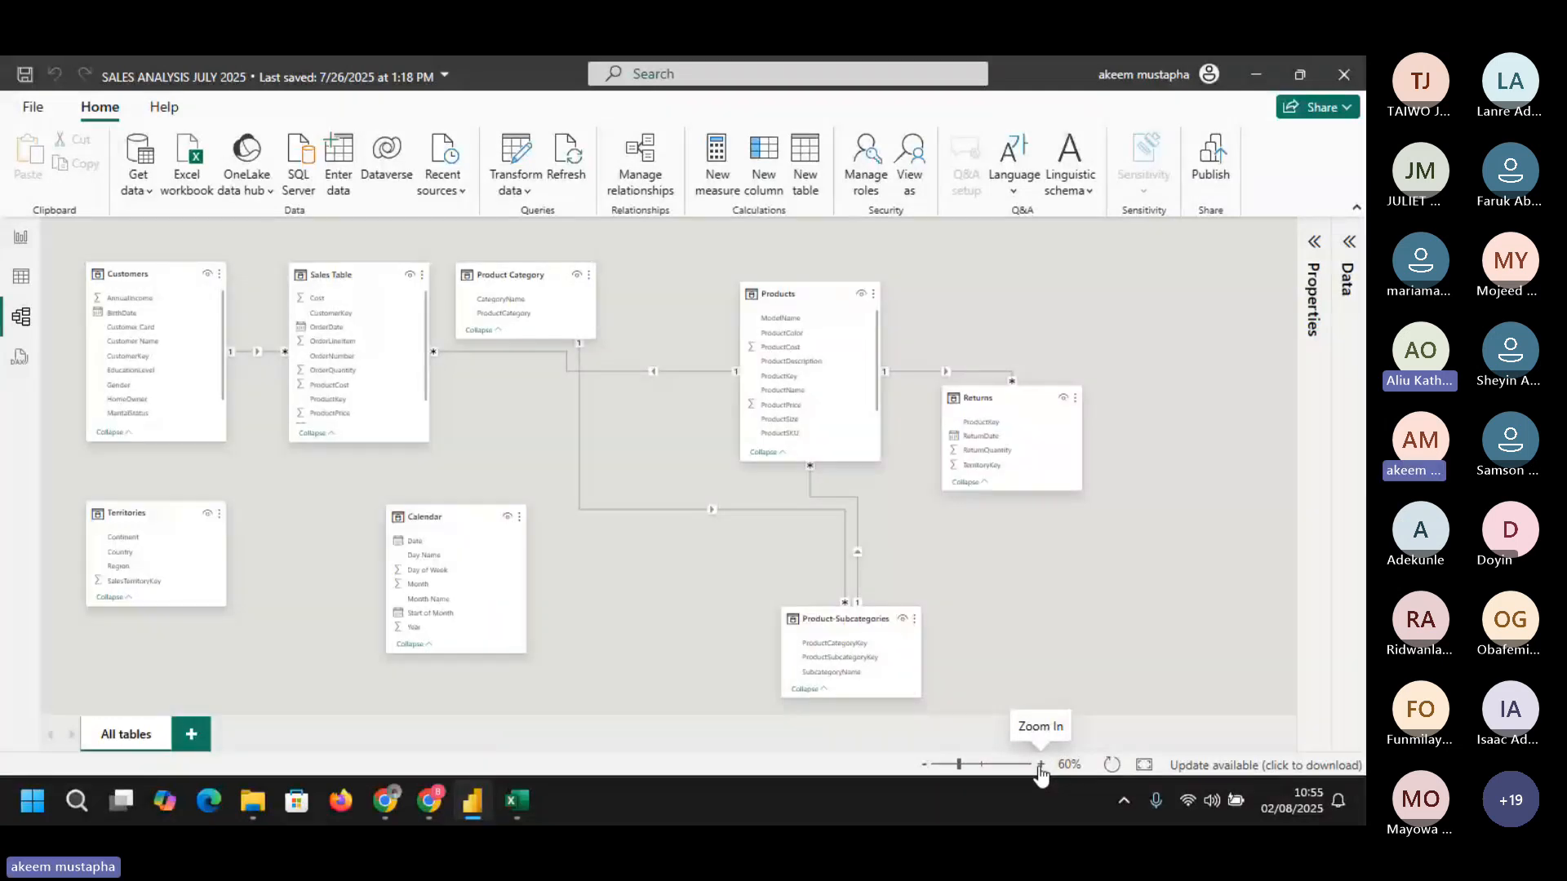
{"action": "left_click", "coordinate": [1040, 764]}
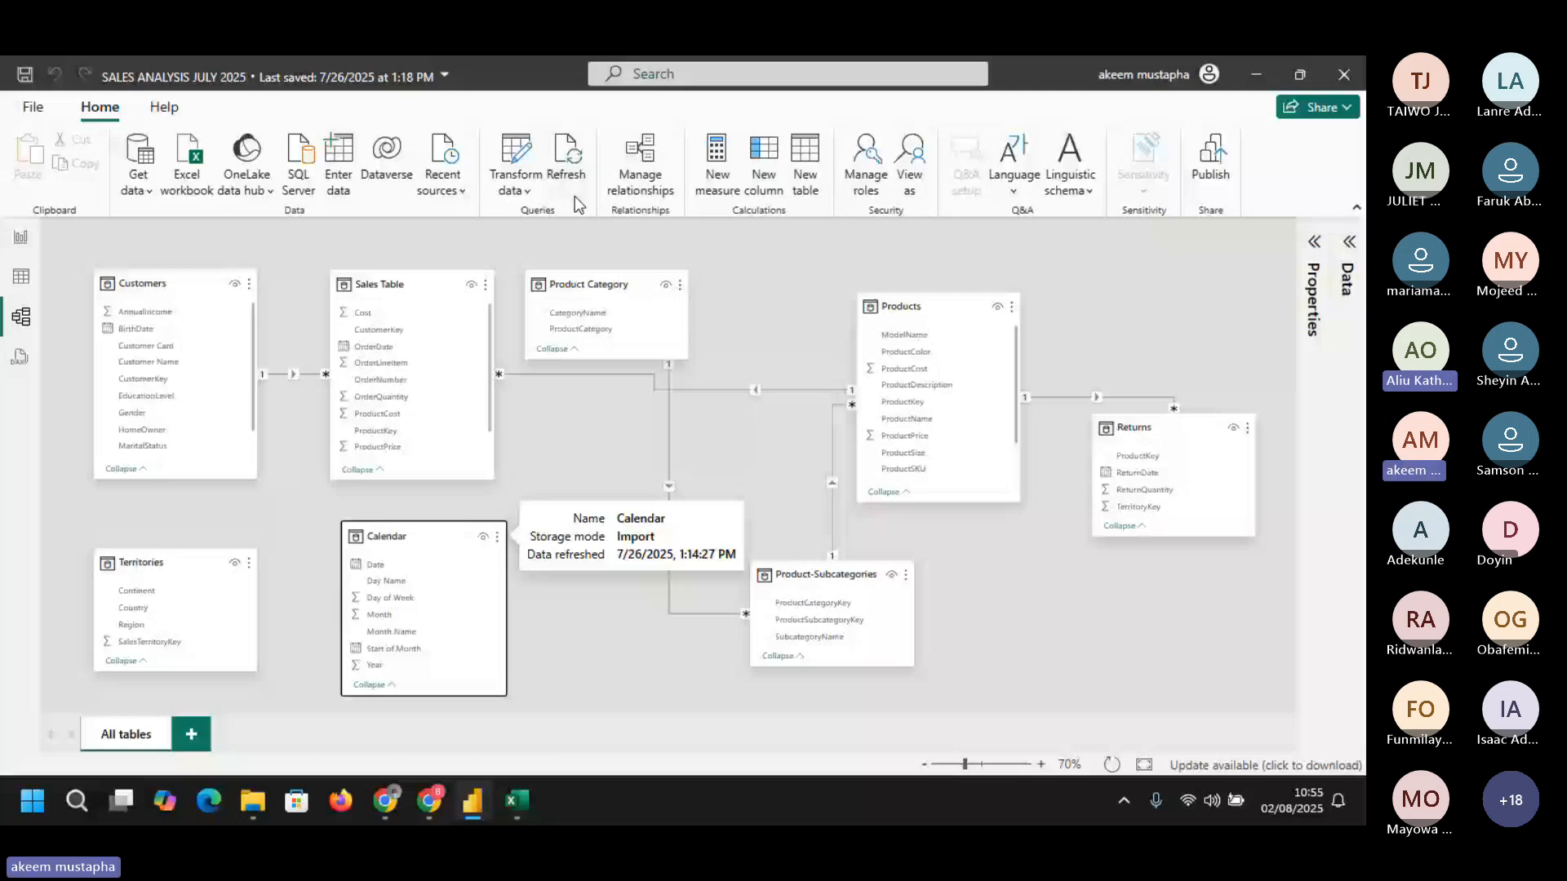
{"action": "left_click_drag", "start_coordinate": [921, 312], "coordinate": [810, 290]}
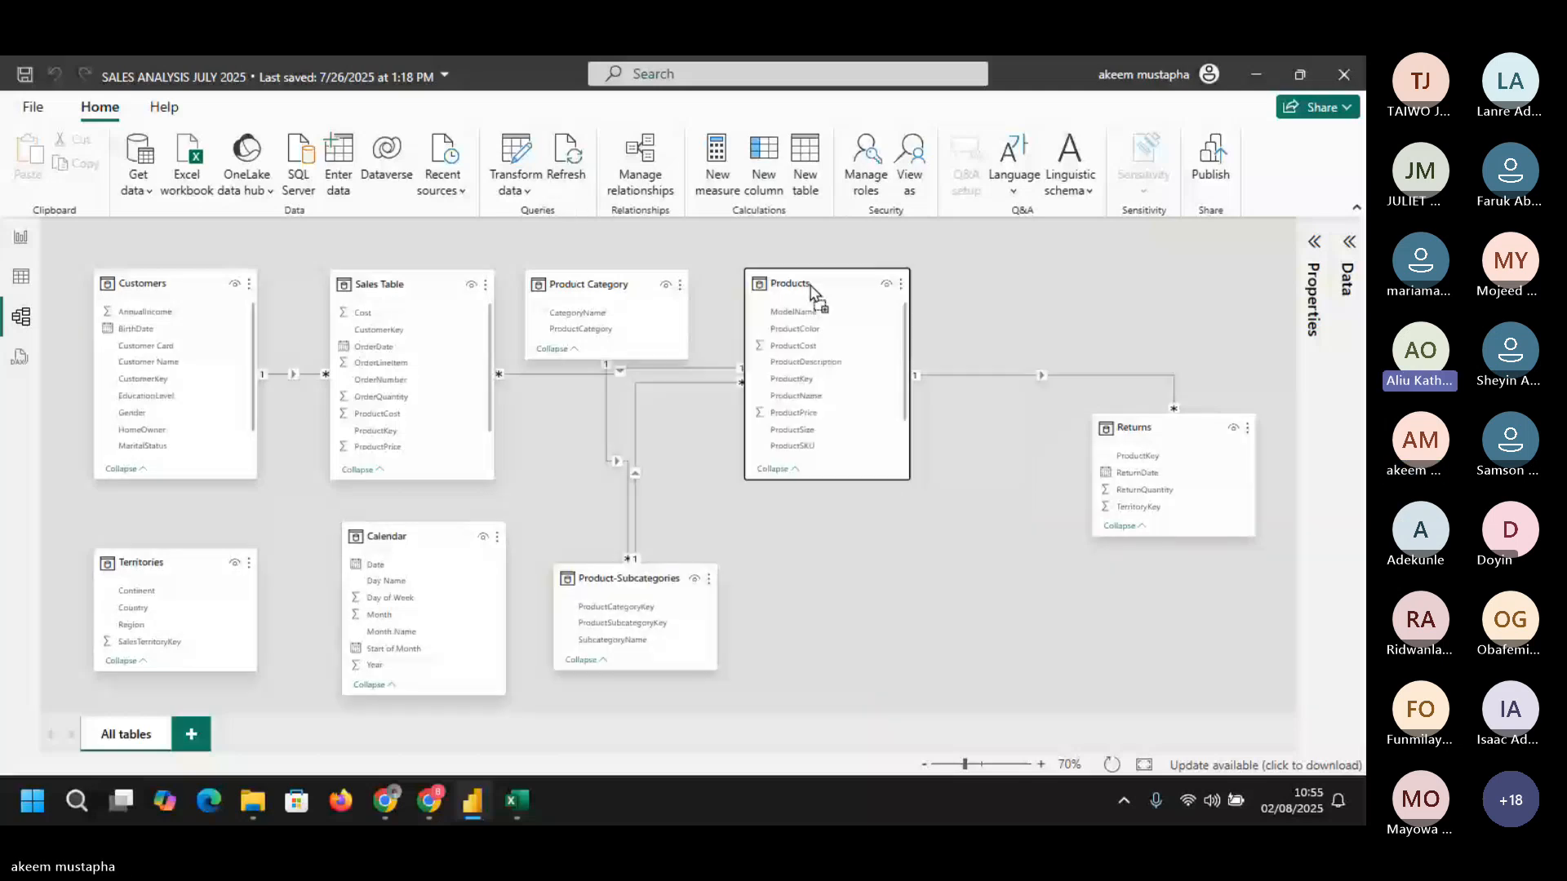
{"action": "left_click_drag", "start_coordinate": [1151, 427], "coordinate": [833, 577]}
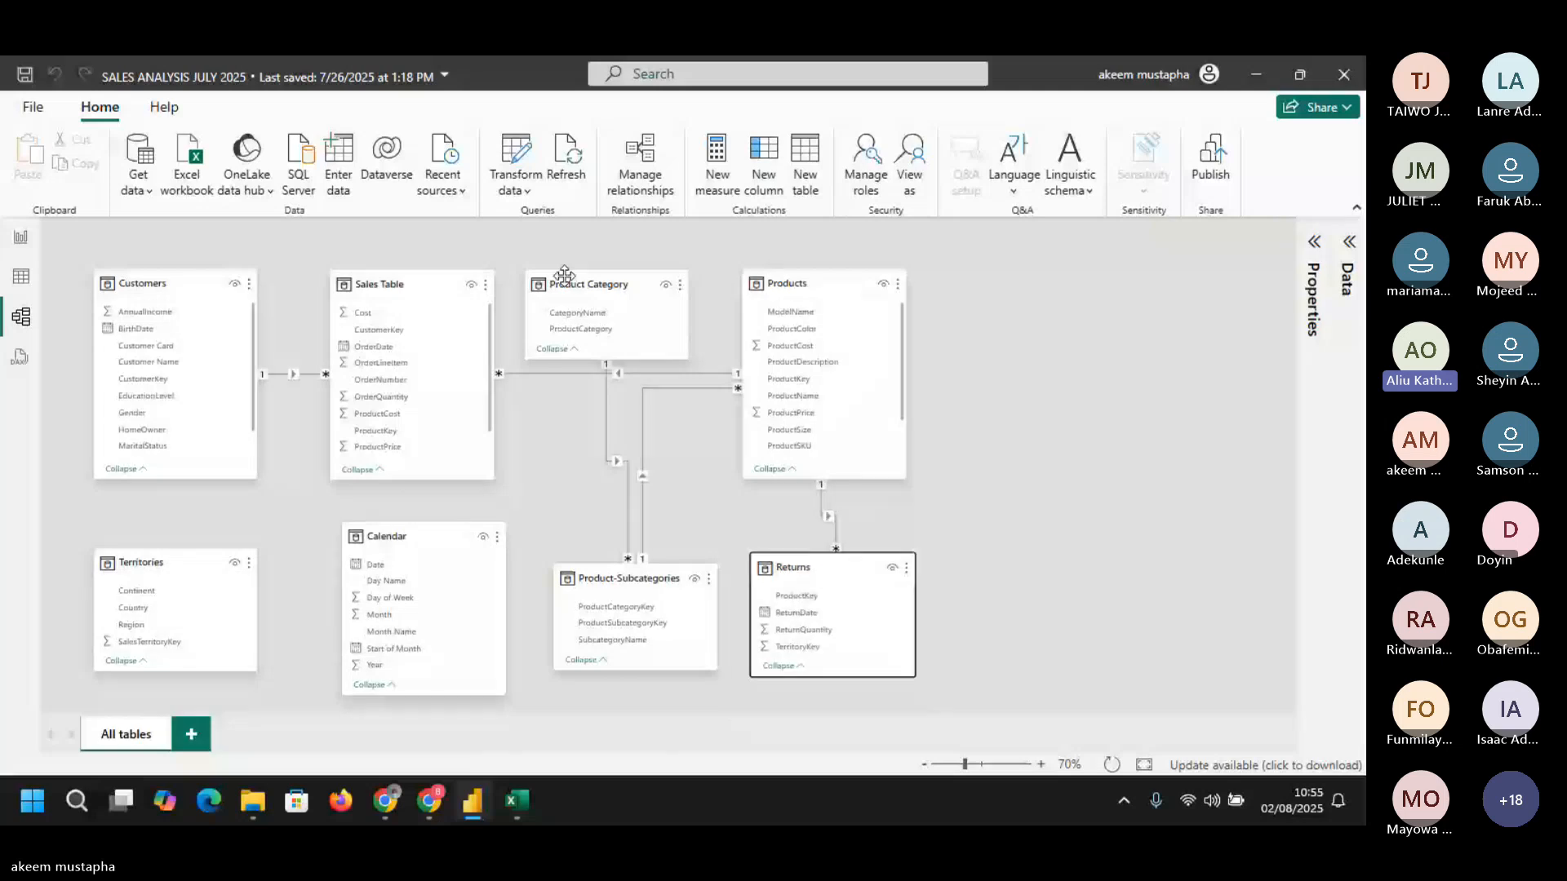
- Space out the model diagram by shifting Products, Returns, Product-Subcategories, Product Category, Sales Table and Calendar farther away from the Customers and Territories column
{"action": "left_click_drag", "start_coordinate": [808, 283], "coordinate": [977, 283]}
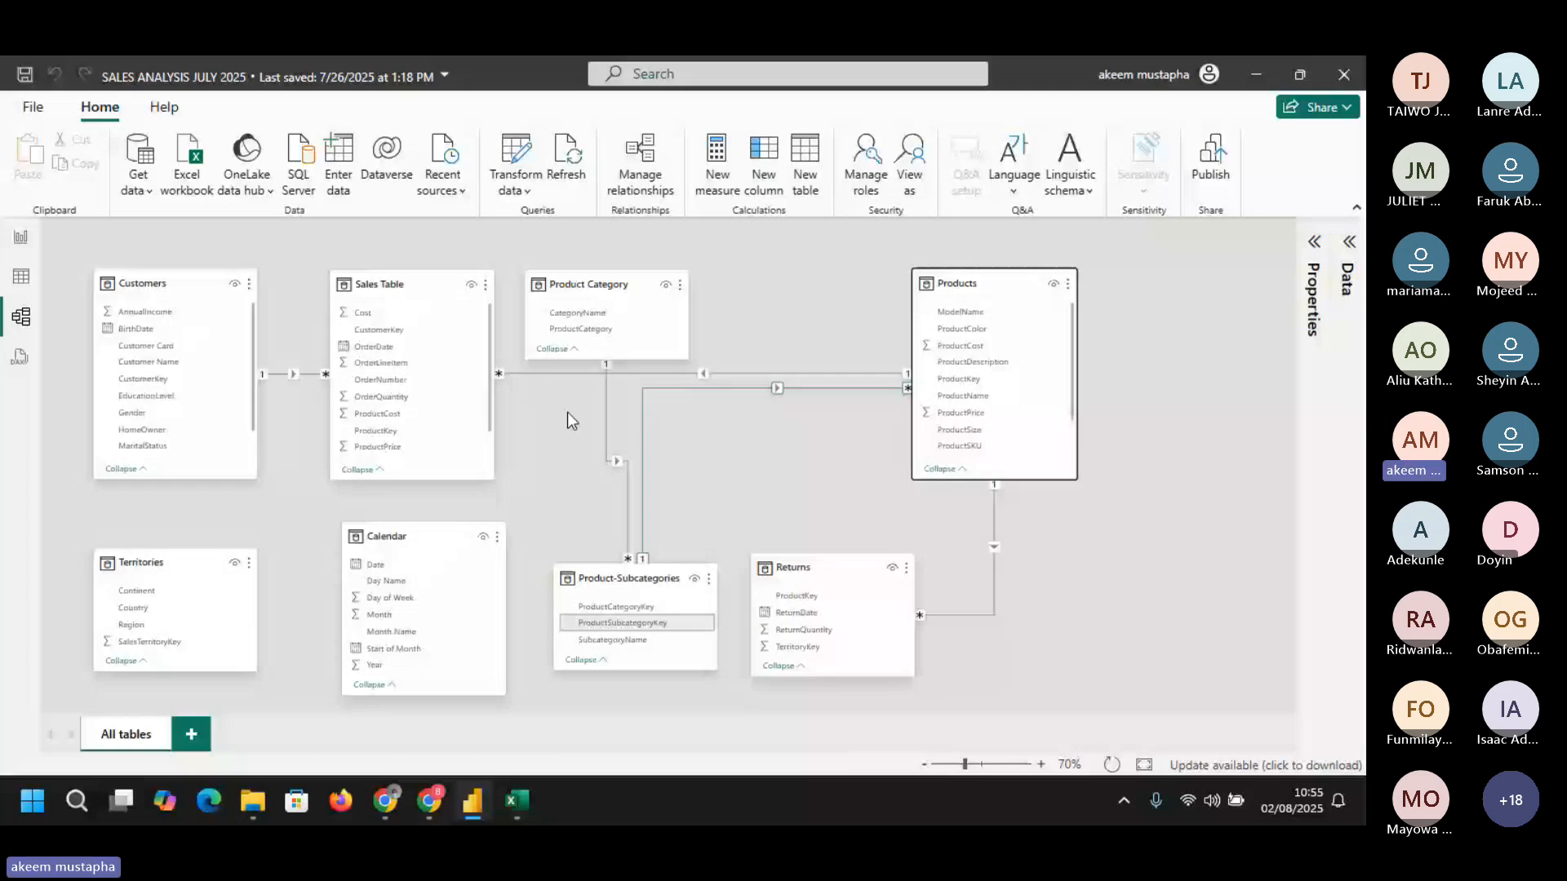
{"action": "left_click_drag", "start_coordinate": [809, 565], "coordinate": [940, 572]}
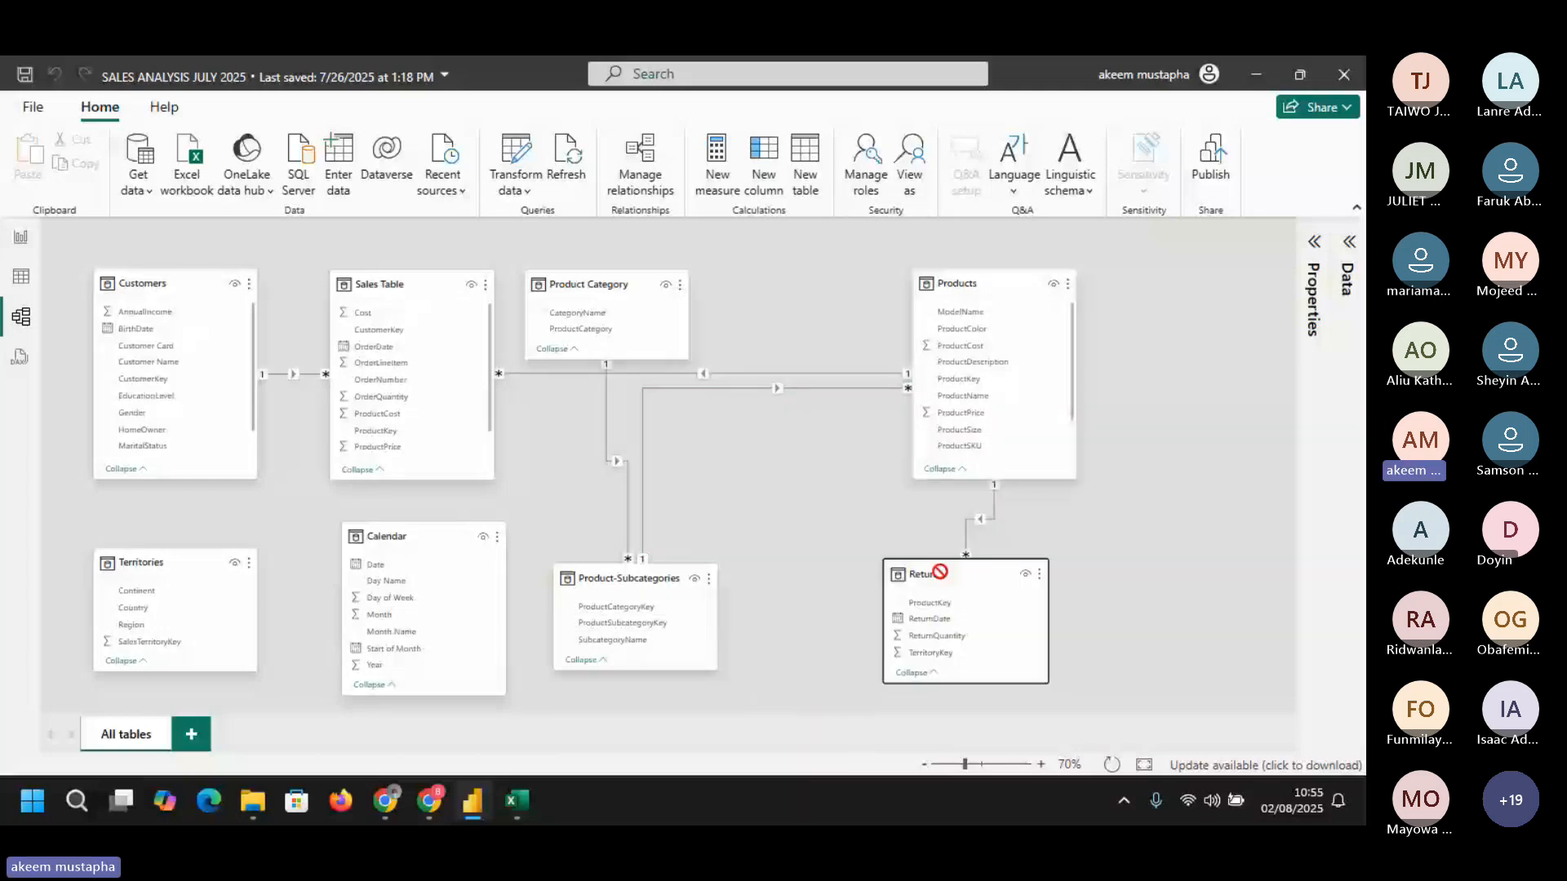
{"action": "left_click_drag", "start_coordinate": [620, 578], "coordinate": [697, 589]}
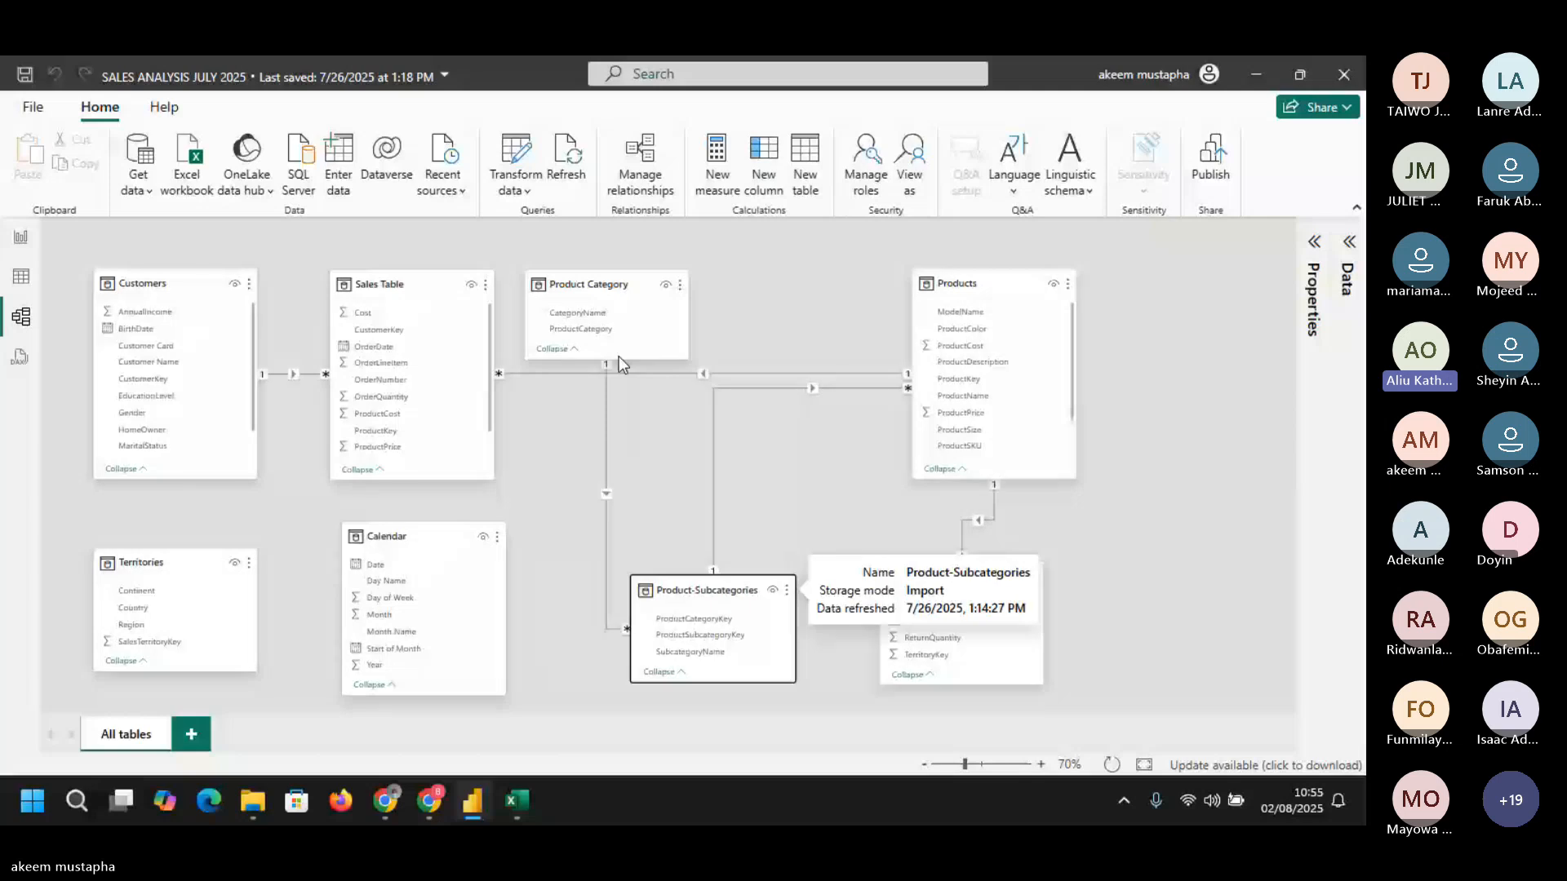
{"action": "left_click", "coordinate": [592, 284]}
{"action": "left_click_drag", "start_coordinate": [592, 284], "coordinate": [679, 294]}
{"action": "left_click_drag", "start_coordinate": [390, 278], "coordinate": [441, 278]}
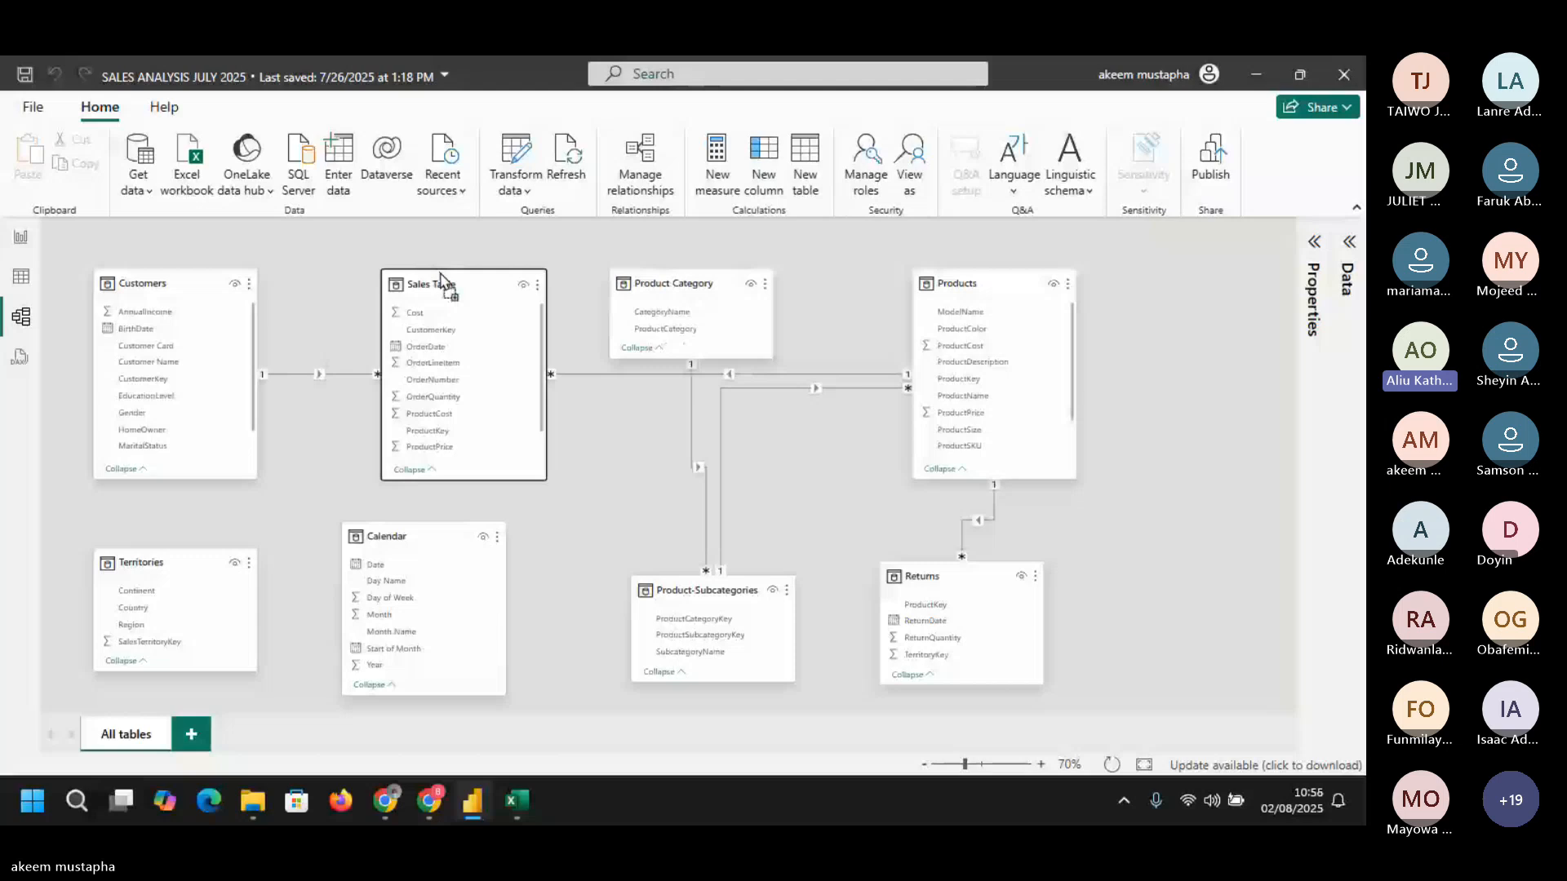
{"action": "left_click_drag", "start_coordinate": [420, 526], "coordinate": [445, 531]}
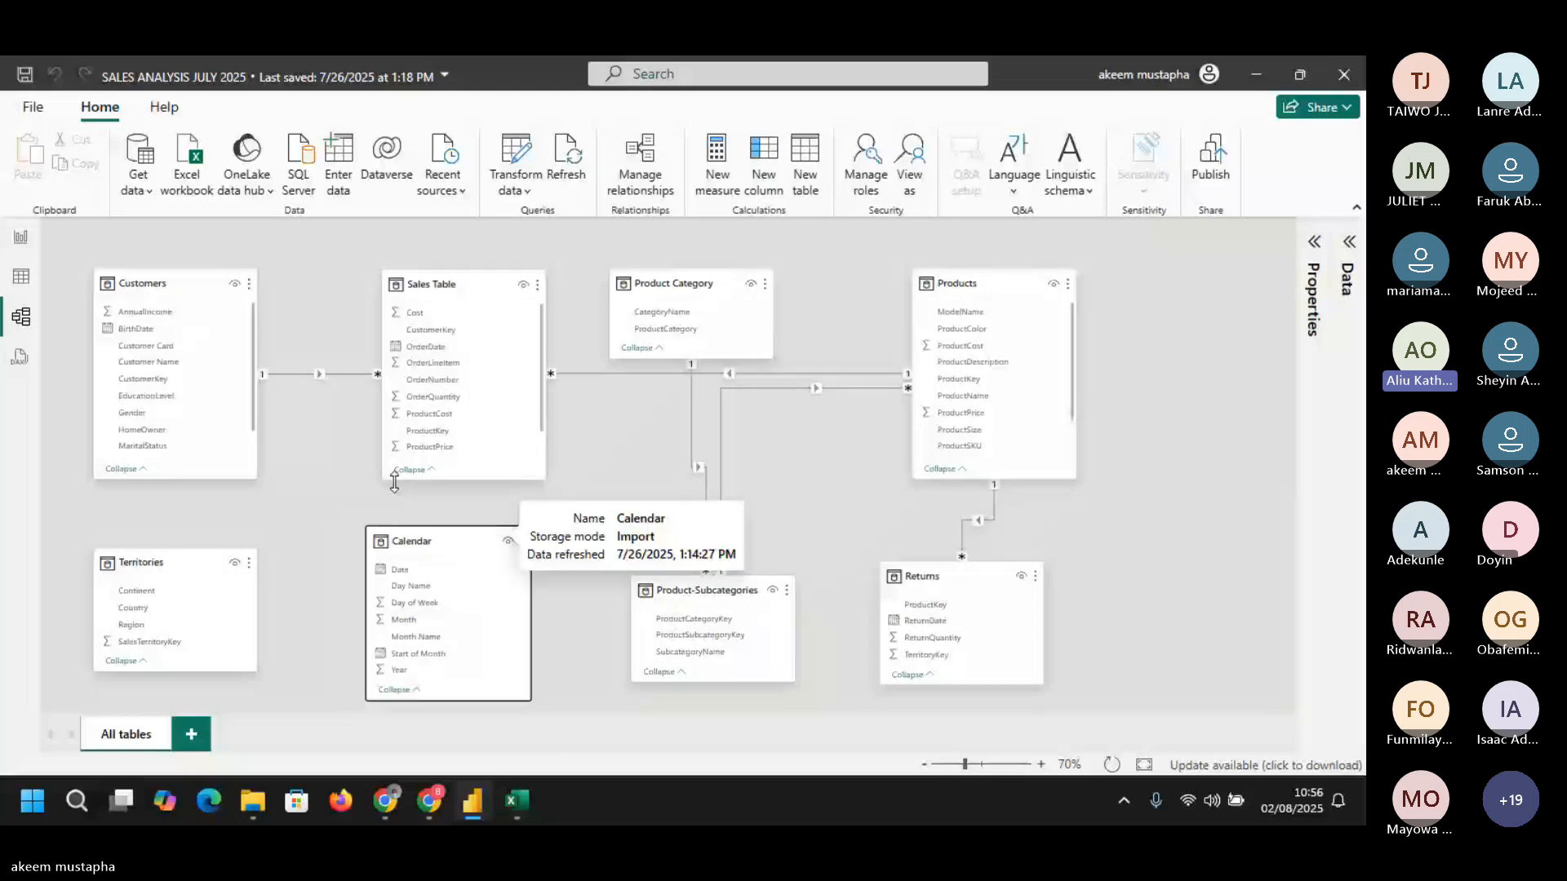
- Return to the table data, examine the ReturnDate column of Returns, and display the Calendar table for comparison
{"action": "left_click", "coordinate": [22, 280]}
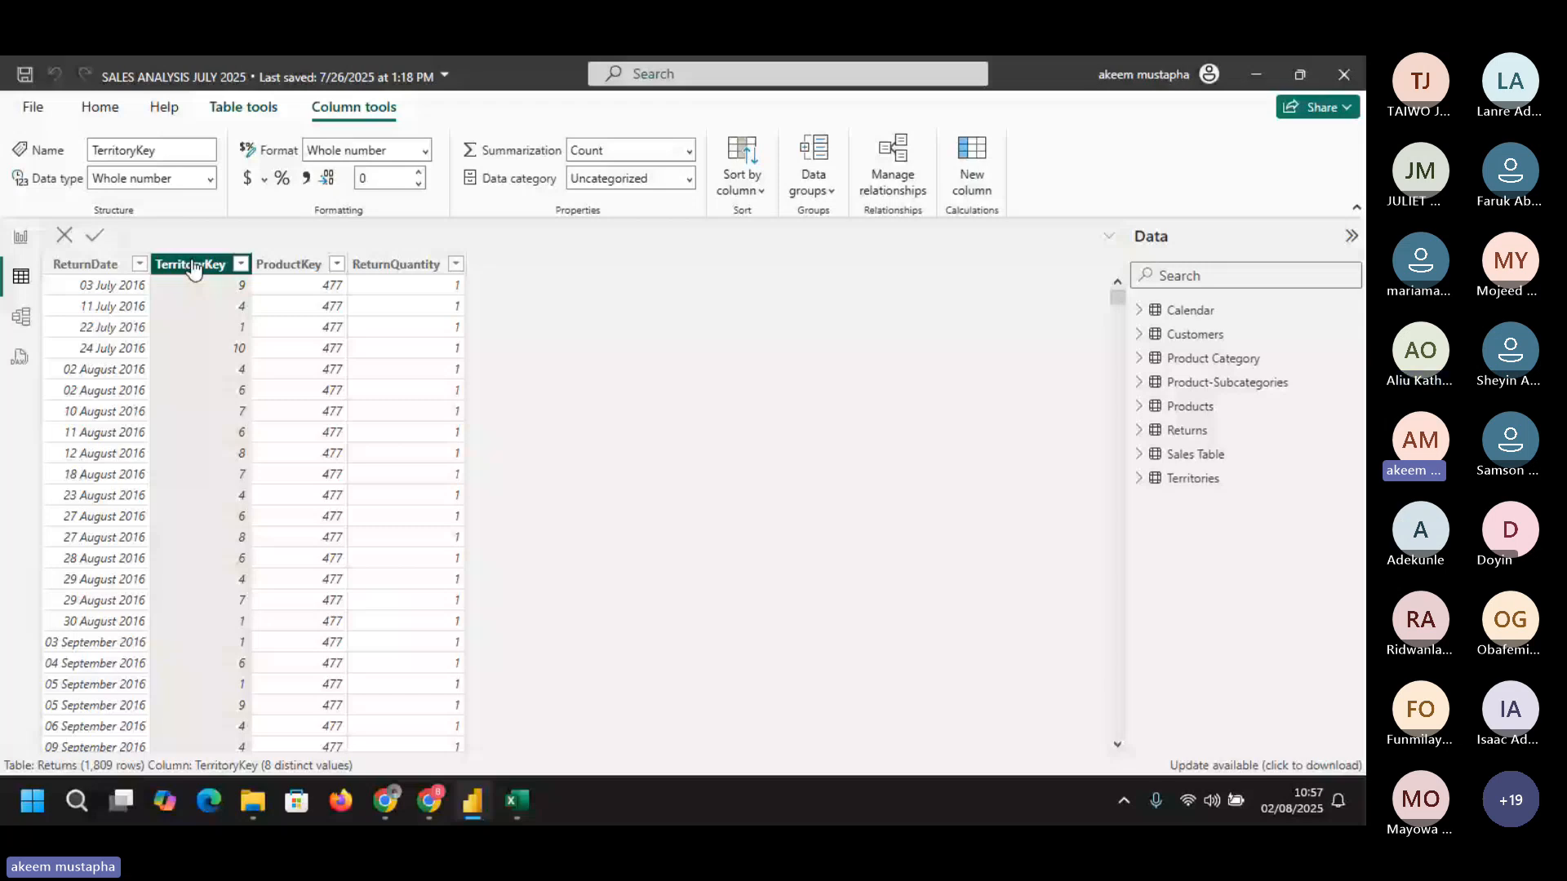
{"action": "left_click", "coordinate": [81, 329]}
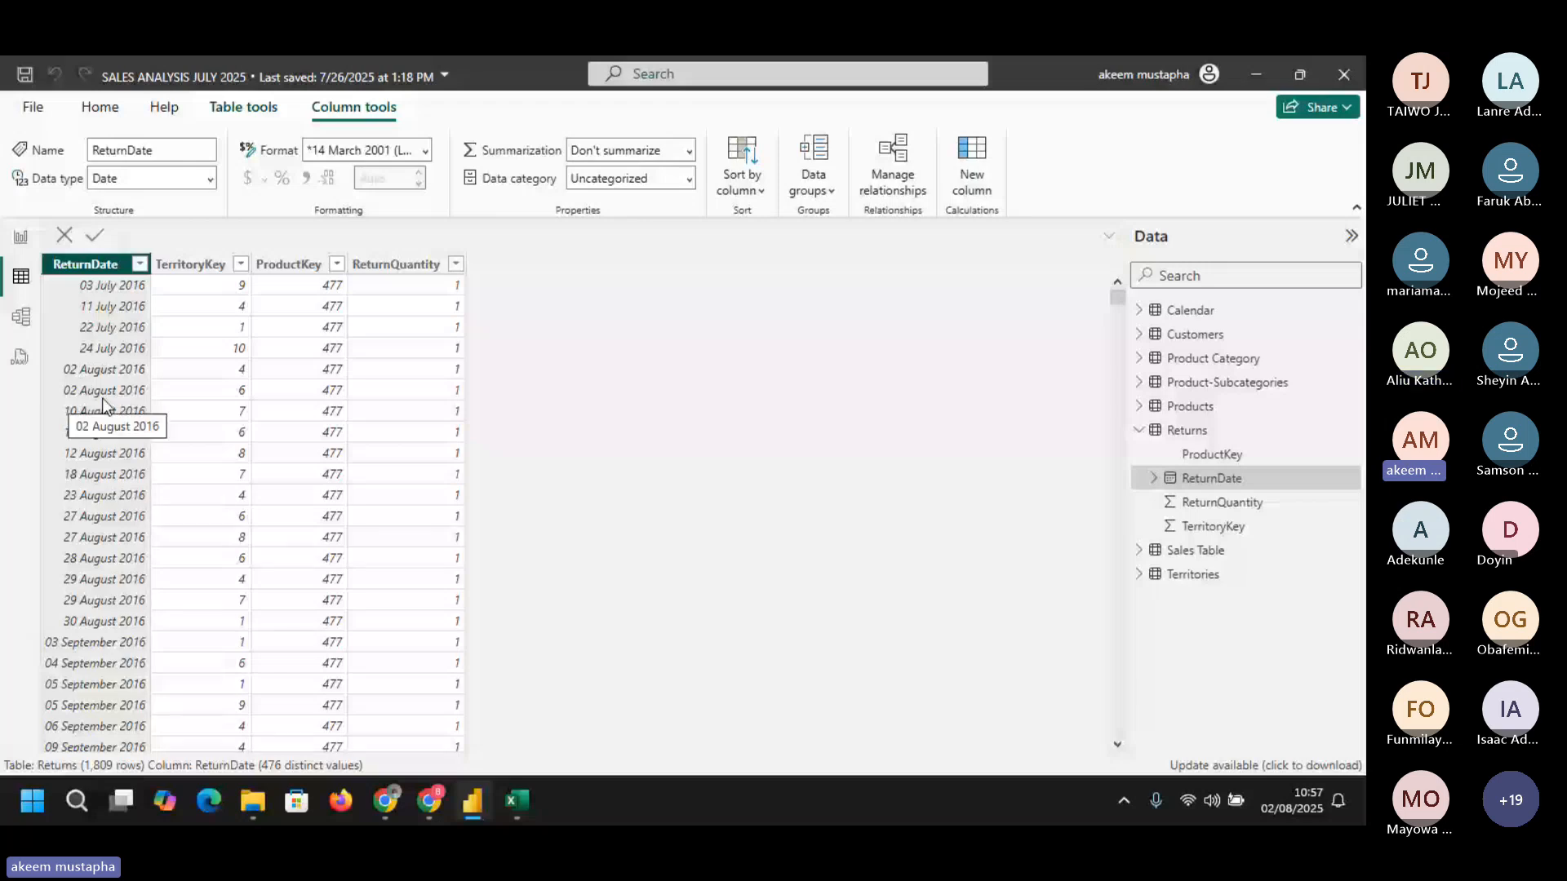
{"action": "left_click", "coordinate": [1190, 312]}
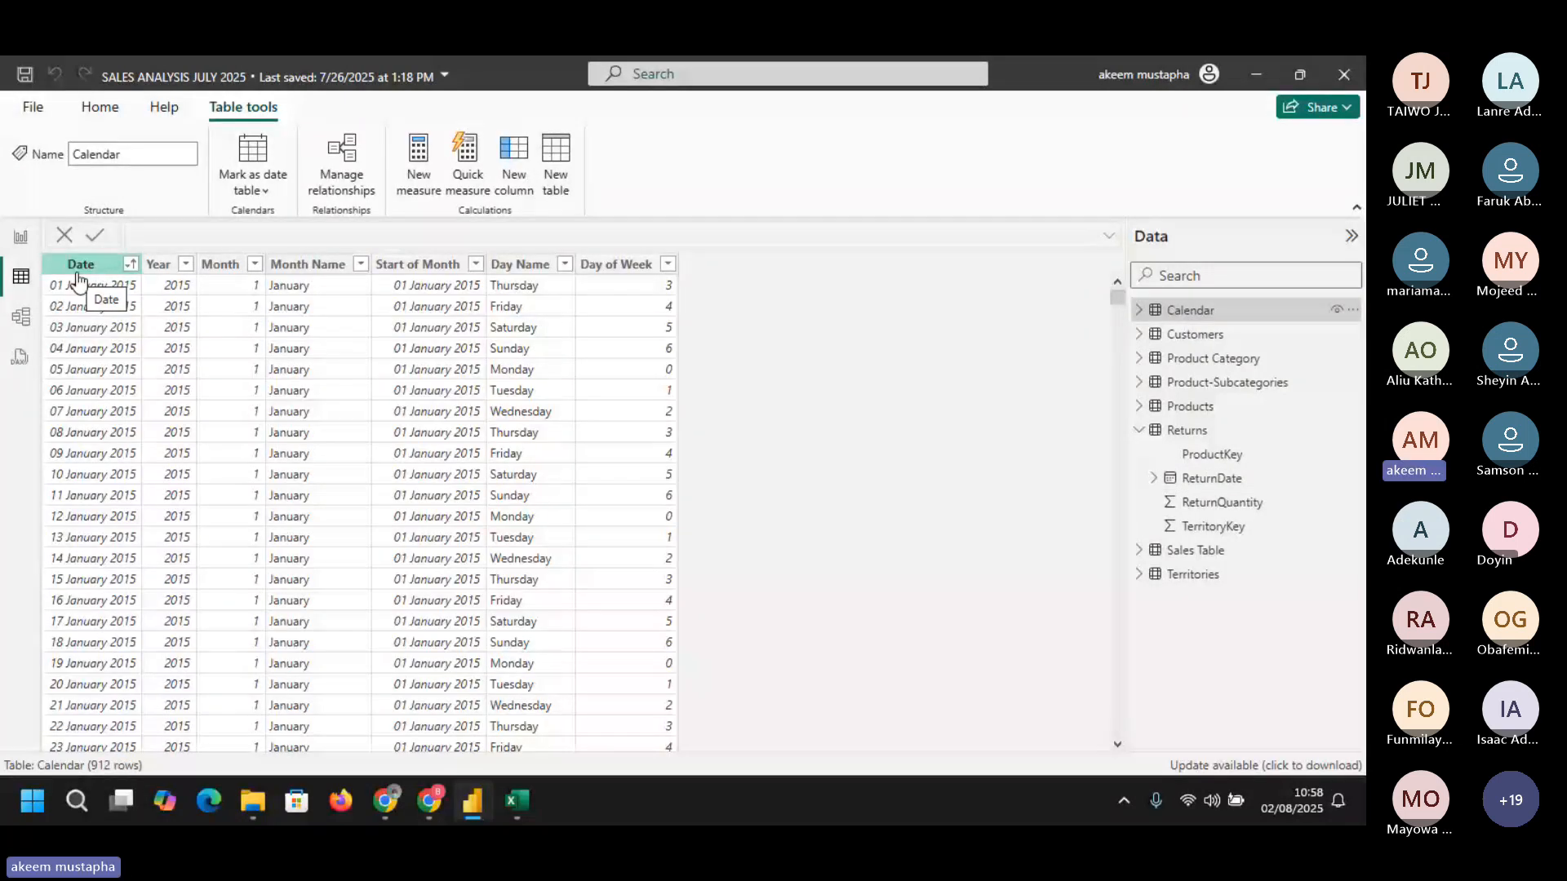
- Examine the Calendar table's Date column, and return to the model diagram to shift Customers slightly toward Sales Table
{"action": "left_click", "coordinate": [80, 269]}
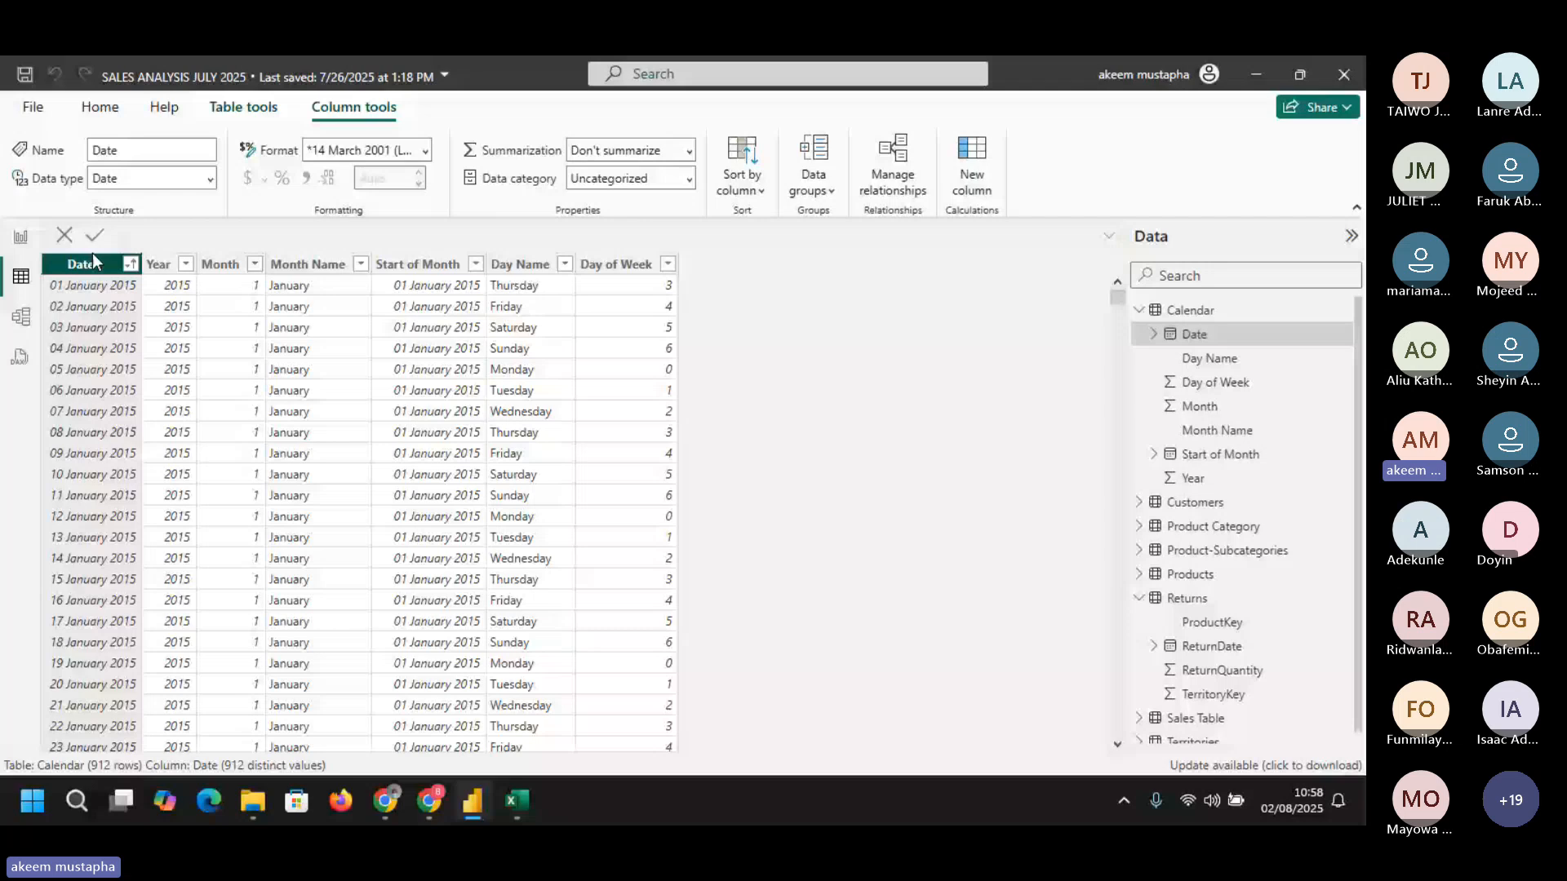
{"action": "left_click", "coordinate": [21, 317]}
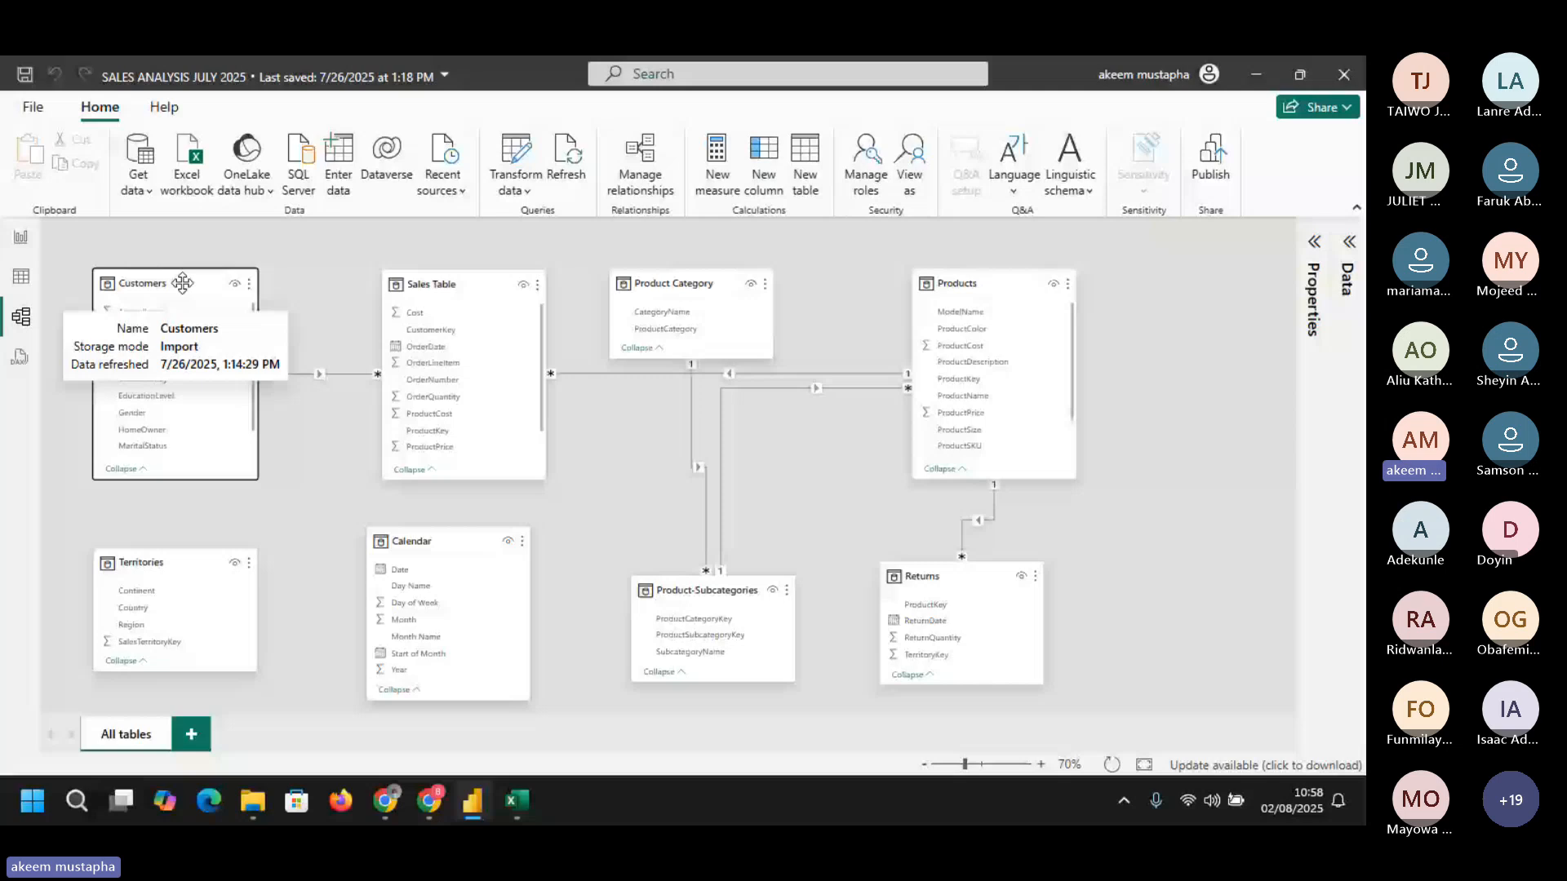
{"action": "left_click_drag", "start_coordinate": [182, 282], "coordinate": [190, 282]}
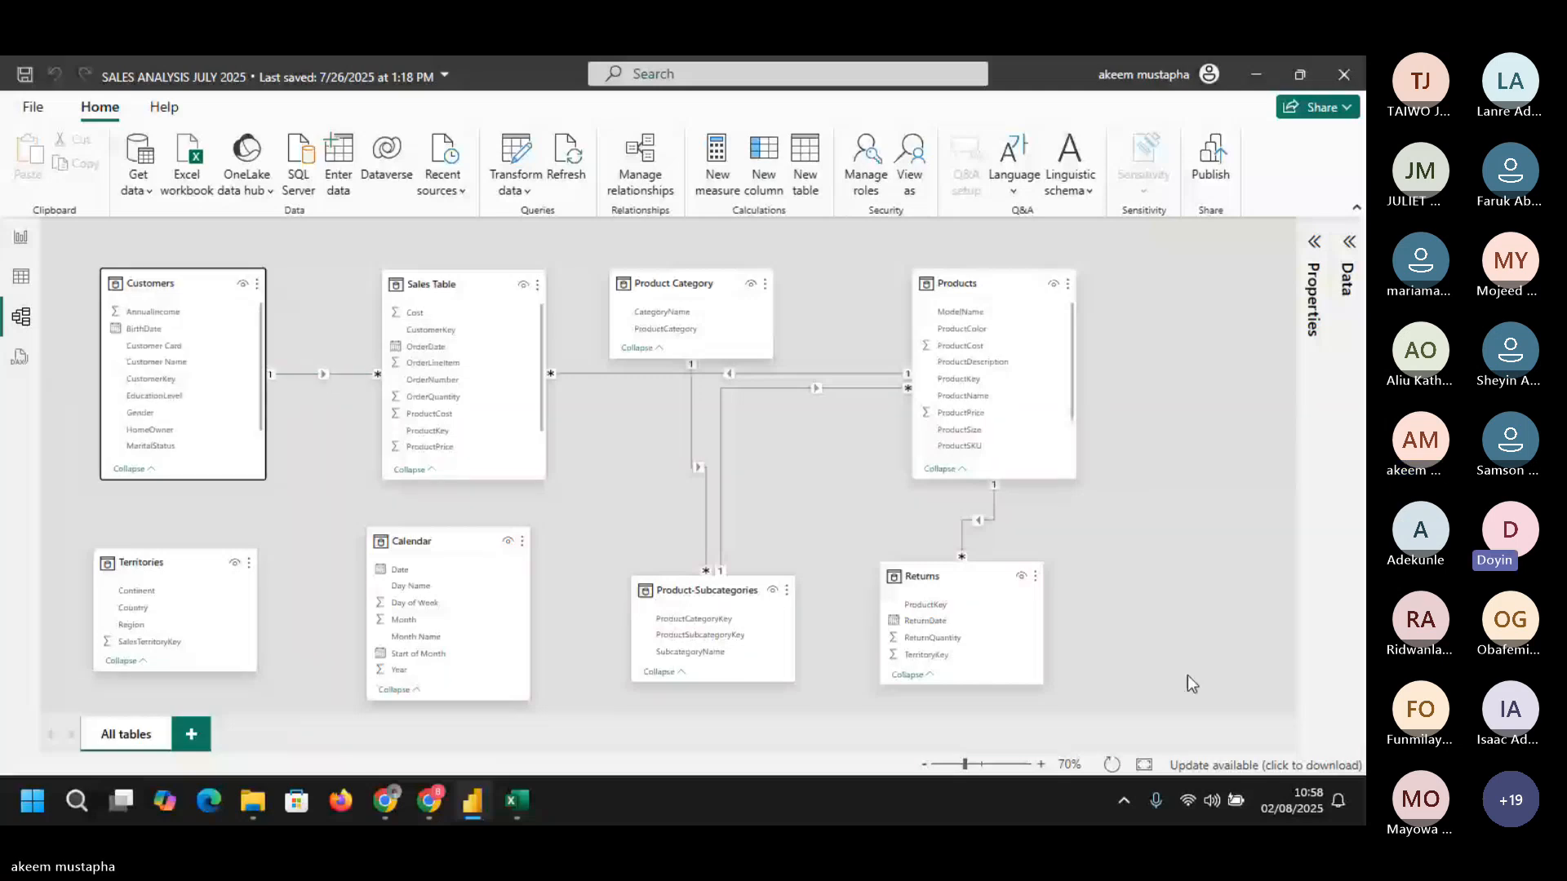
- At 80% zoom, align Product Category above Product-Subcategories, place Returns between them, and bring Products and Territories closer to their neighbouring tables
{"action": "left_click", "coordinate": [1042, 765]}
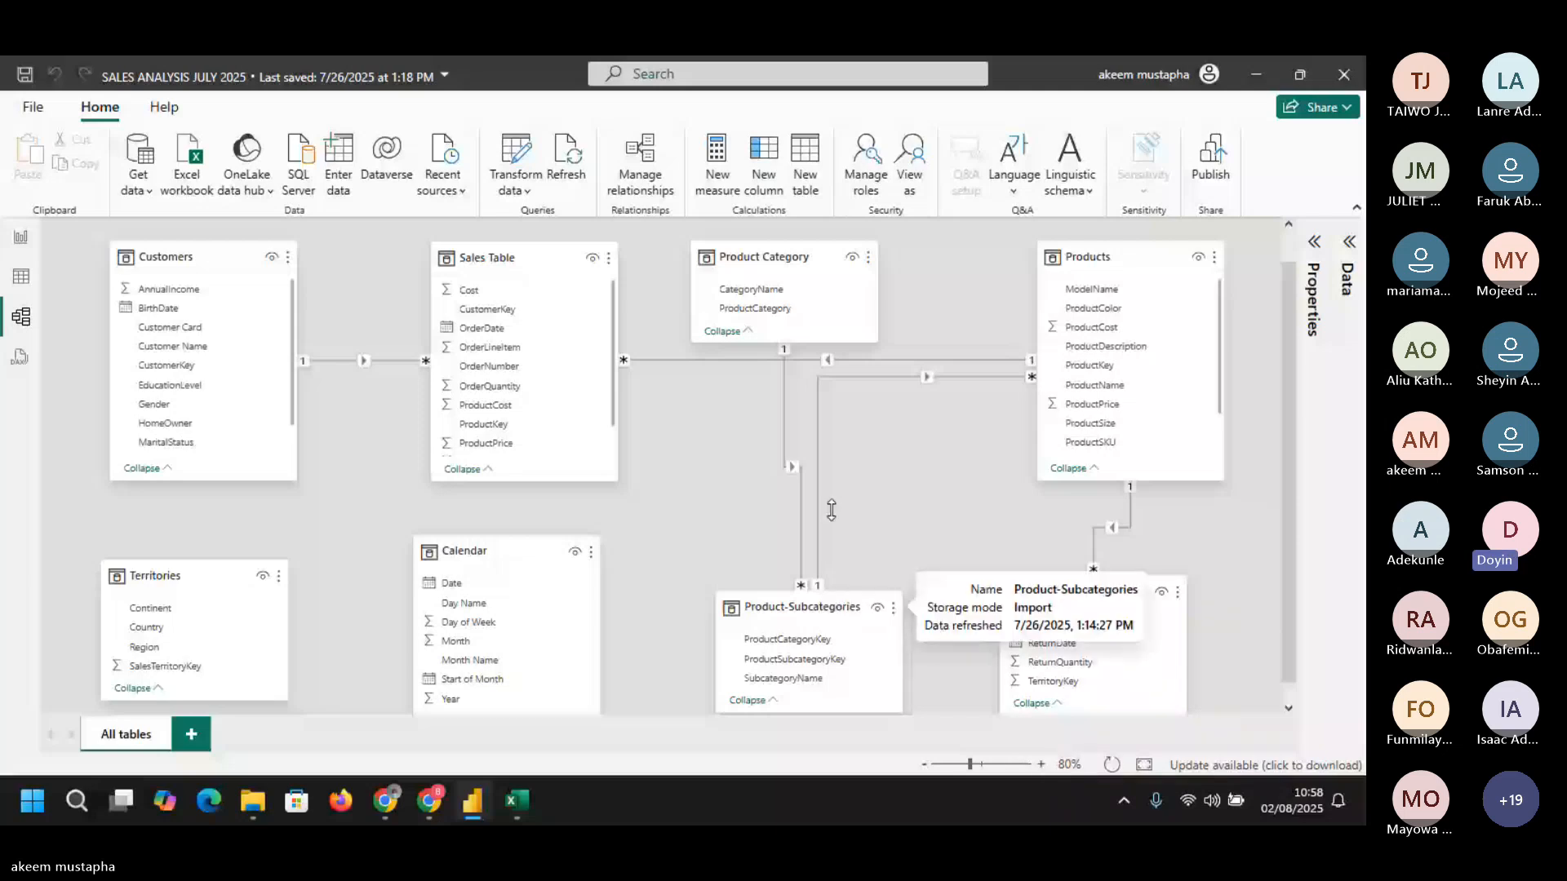
{"action": "mouse_move", "coordinate": [788, 257]}
{"action": "left_mouse_down"}
{"action": "mouse_move", "coordinate": [817, 287]}
{"action": "mouse_move", "coordinate": [817, 267]}
{"action": "left_mouse_up"}
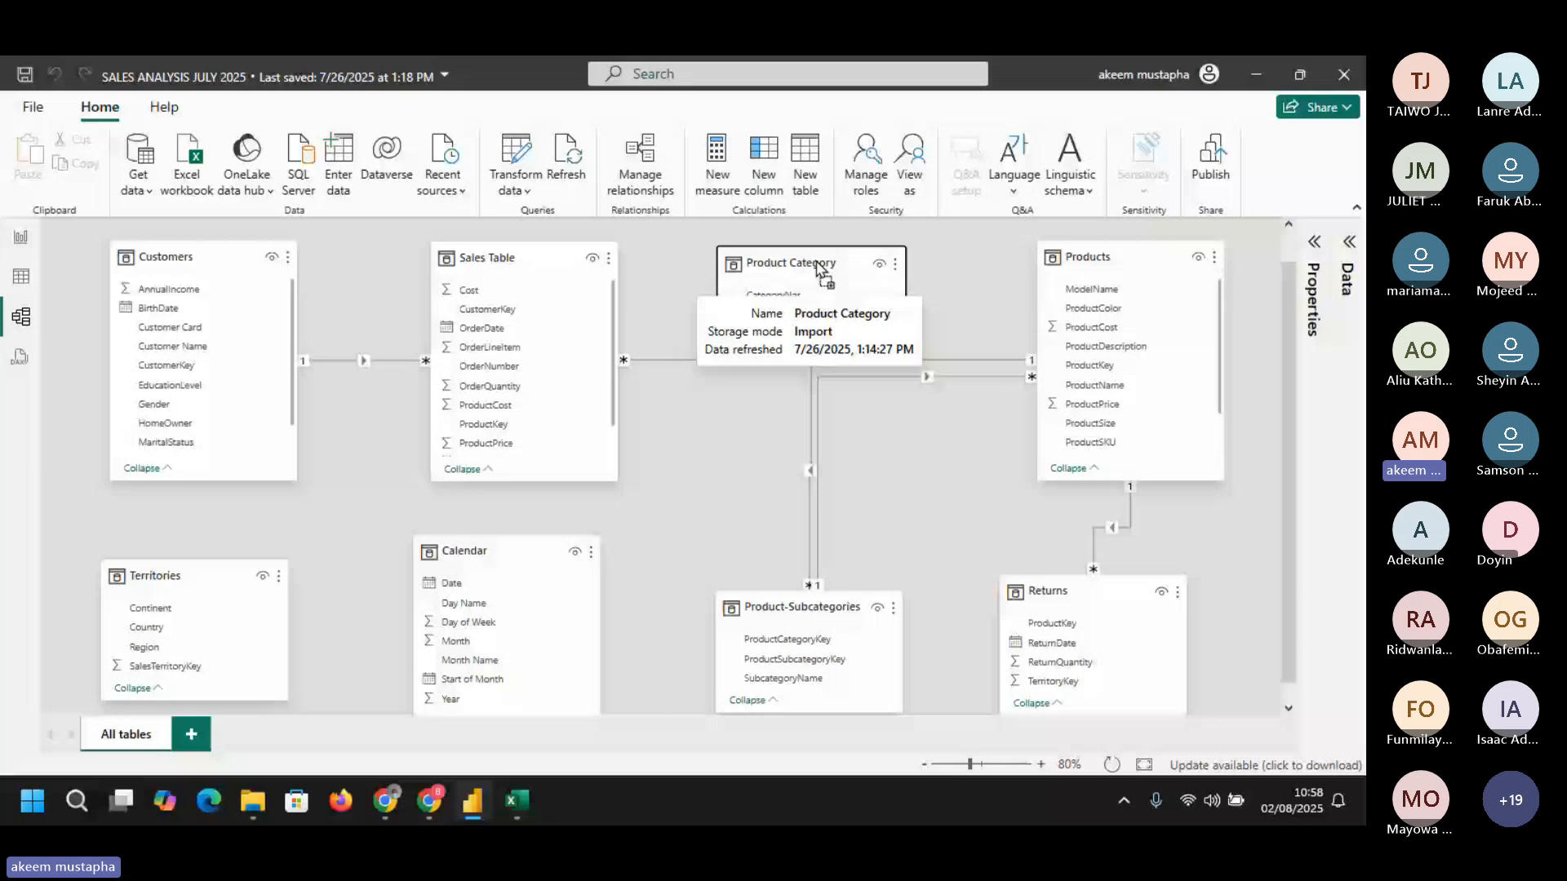
{"action": "left_click_drag", "start_coordinate": [1099, 314], "coordinate": [1027, 316]}
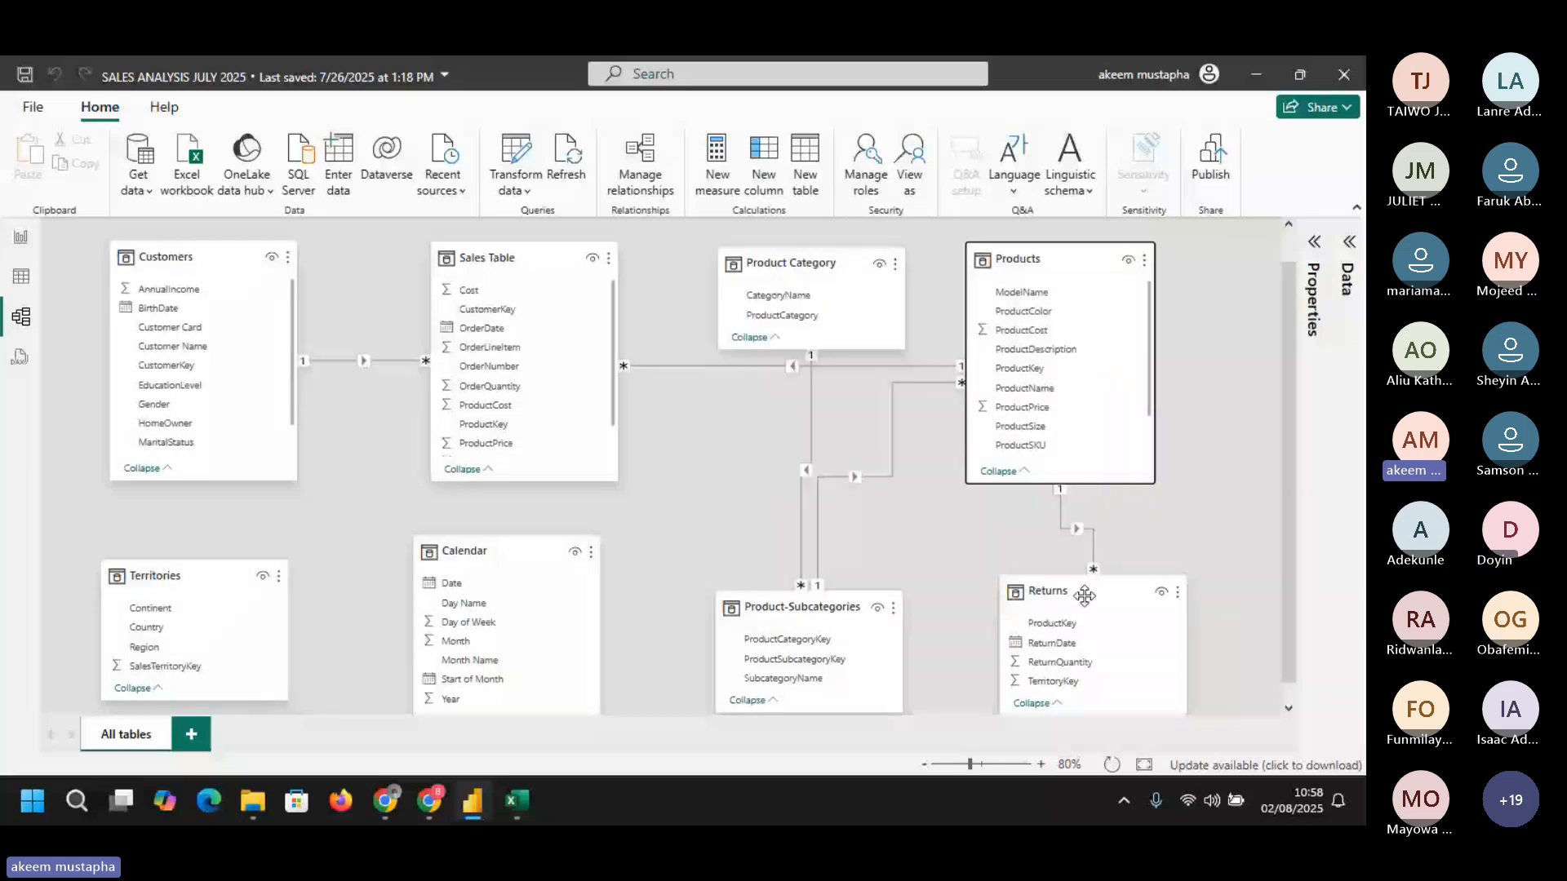
{"action": "left_click_drag", "start_coordinate": [1085, 596], "coordinate": [802, 434]}
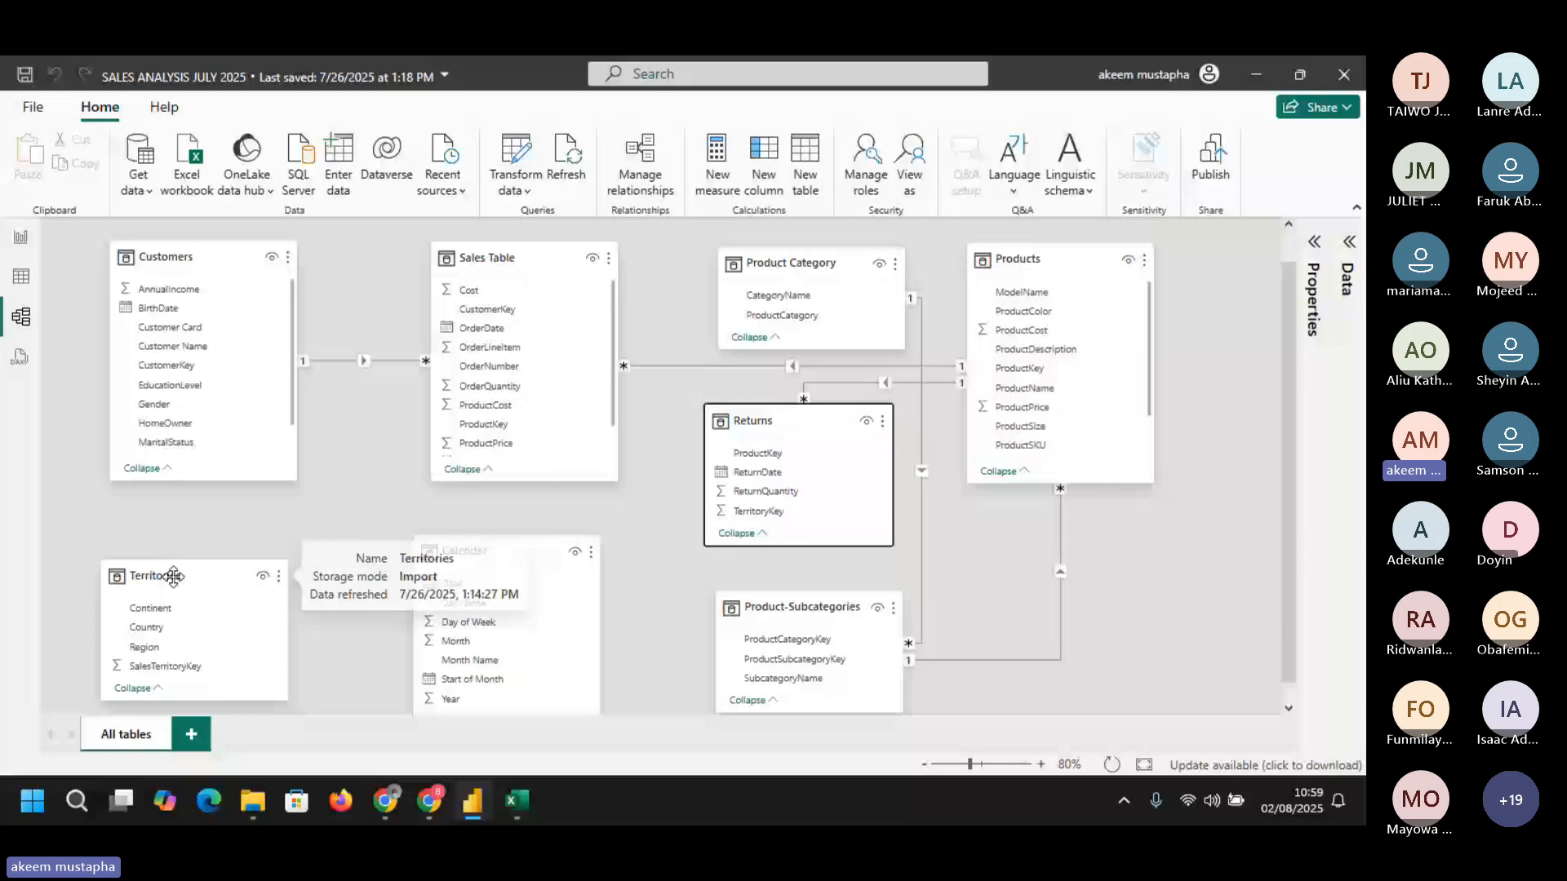
{"action": "left_click_drag", "start_coordinate": [173, 576], "coordinate": [185, 535]}
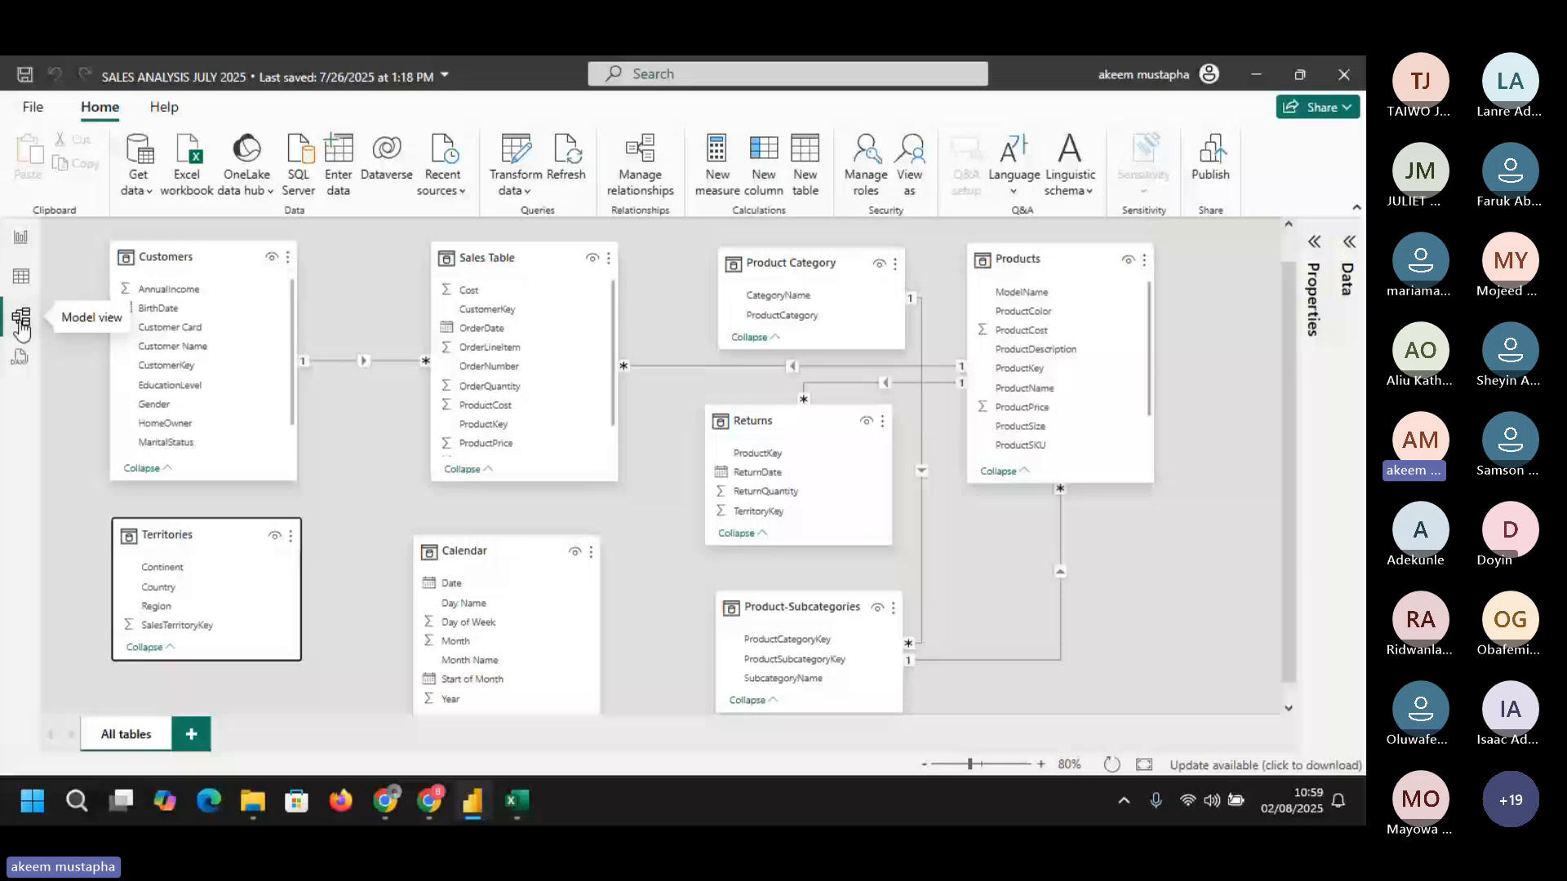
- Show the report canvas and the Calendar table data, and return to the model diagram
{"action": "left_click", "coordinate": [21, 237]}
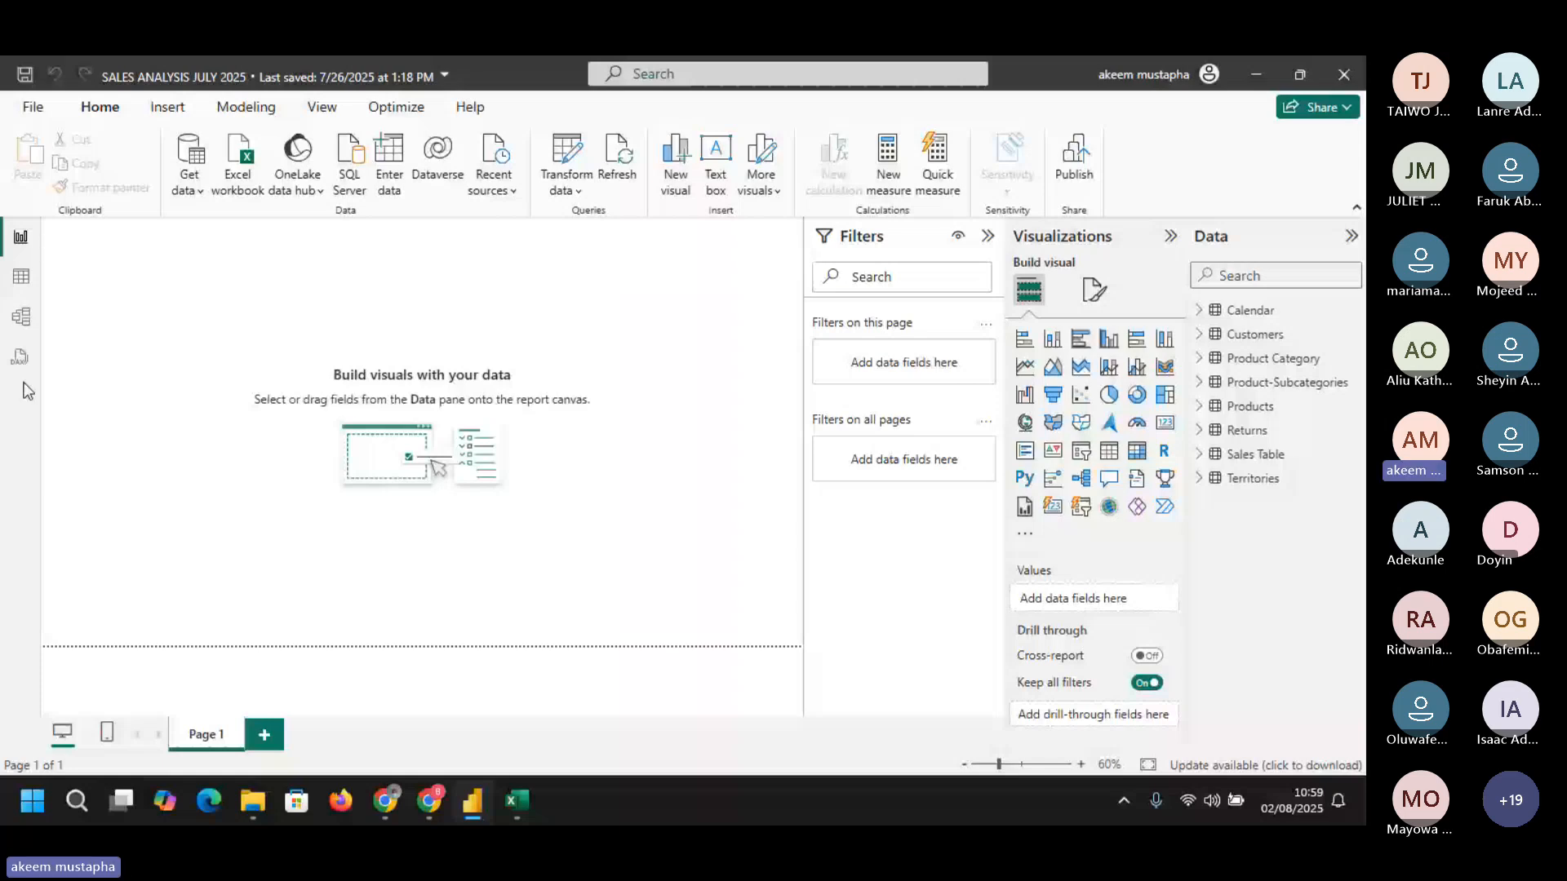
{"action": "left_click", "coordinate": [21, 276]}
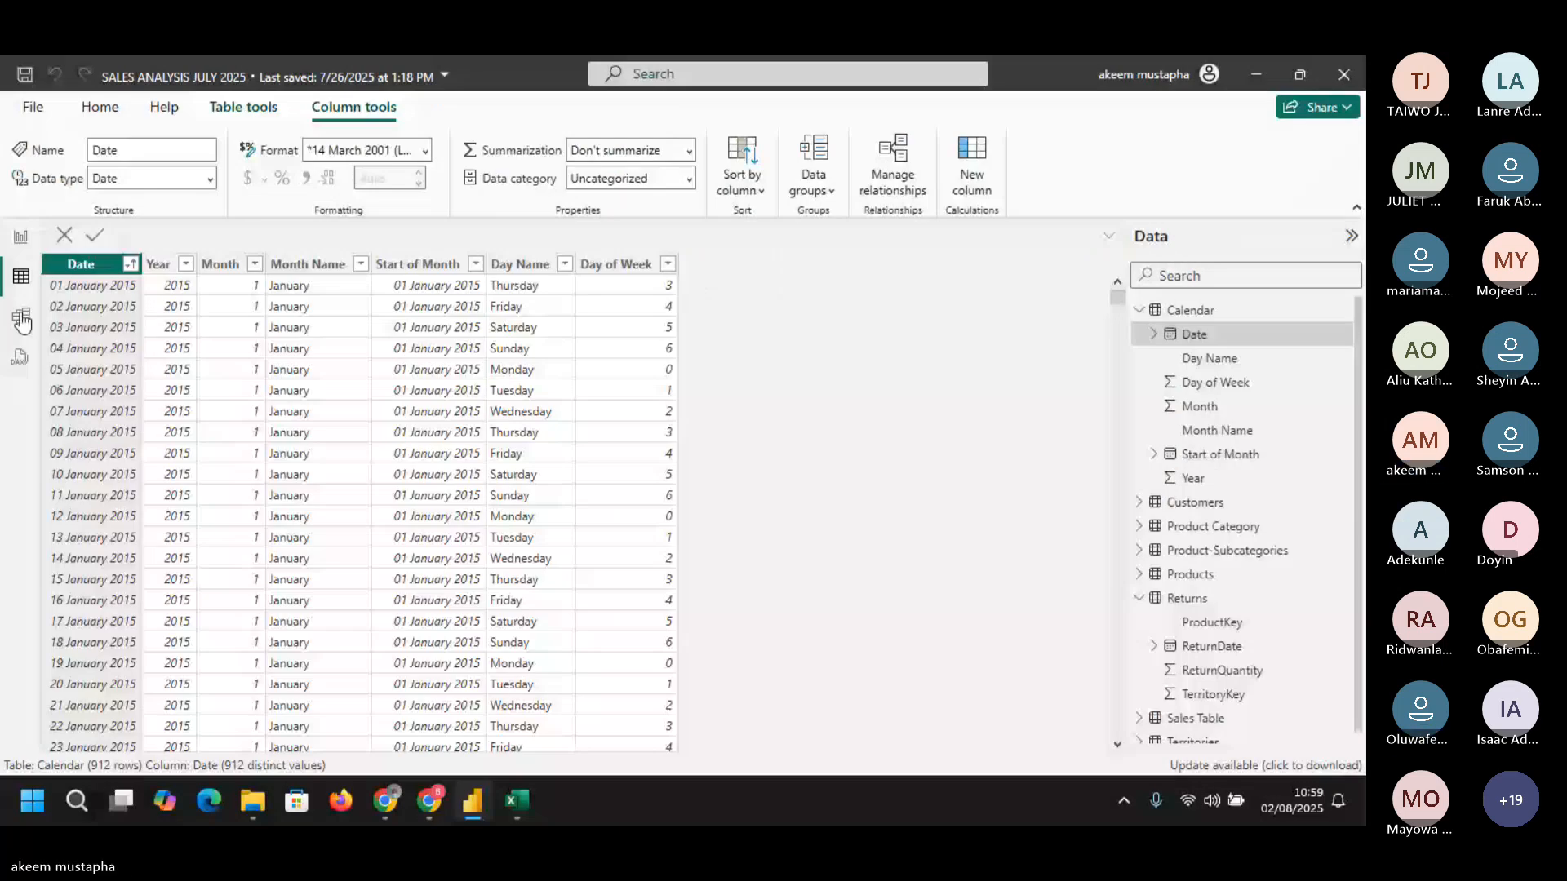
{"action": "left_click", "coordinate": [22, 321]}
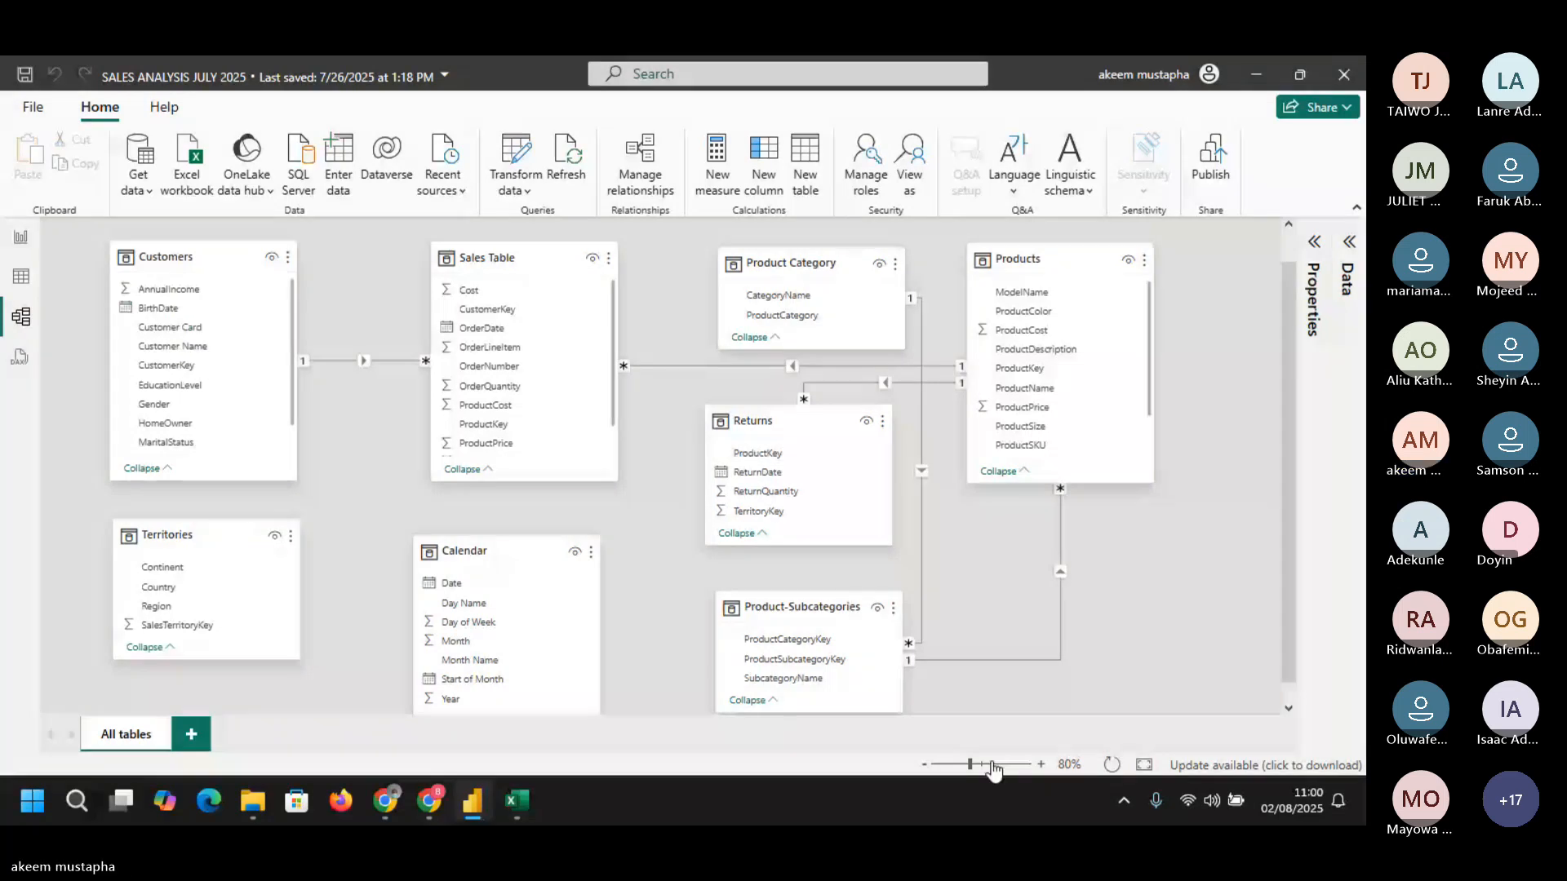
- Enlarge the model diagram to 100% and bring Sales Table and Customers closer together
{"action": "left_click", "coordinate": [1042, 765]}
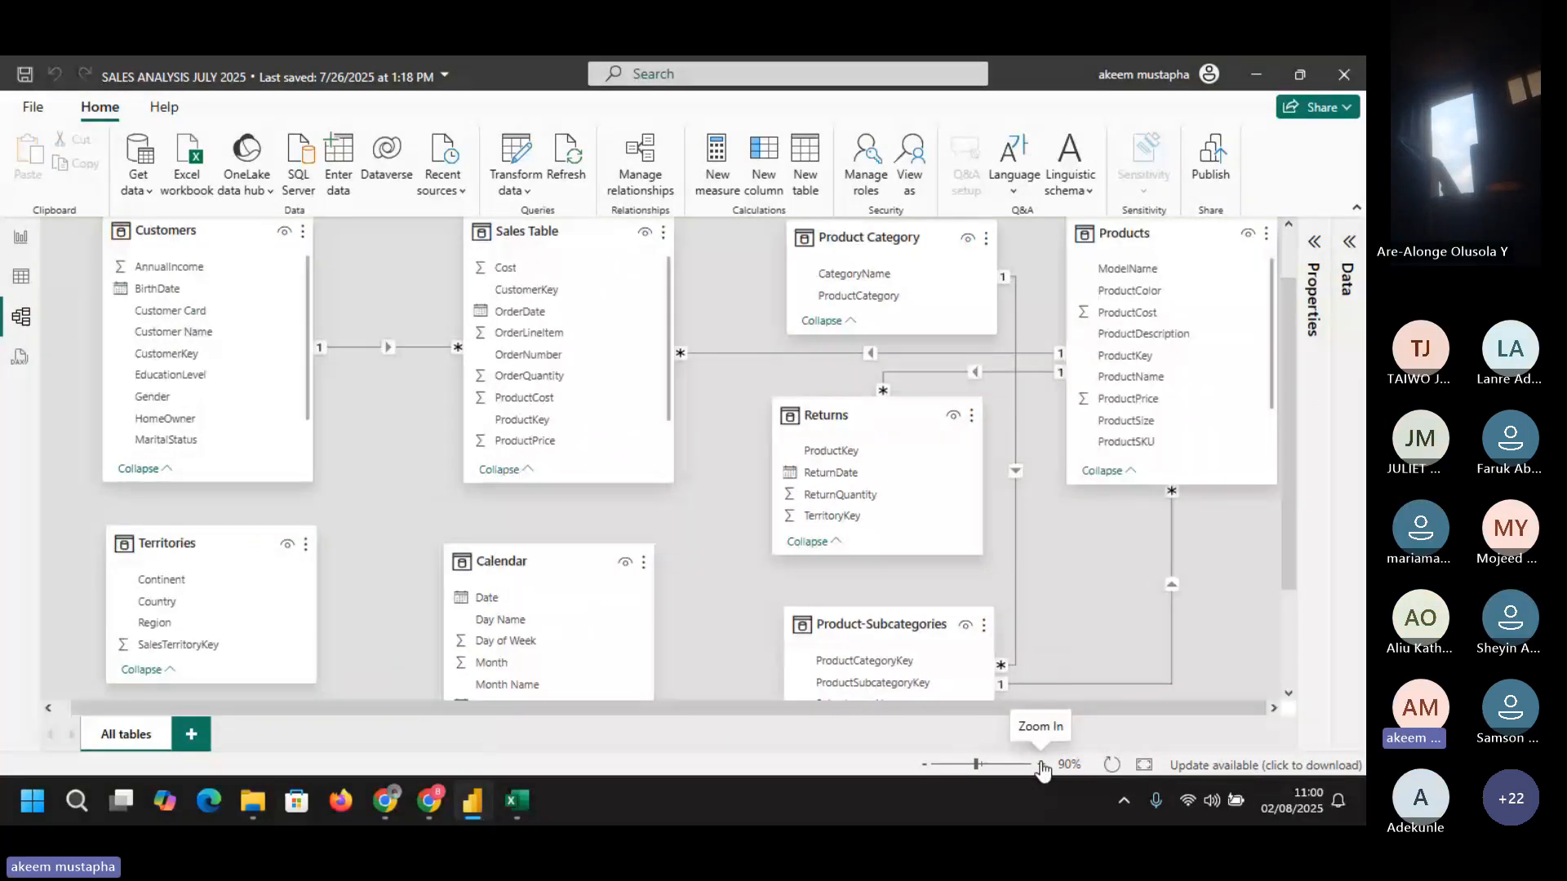
{"action": "left_click", "coordinate": [1041, 765]}
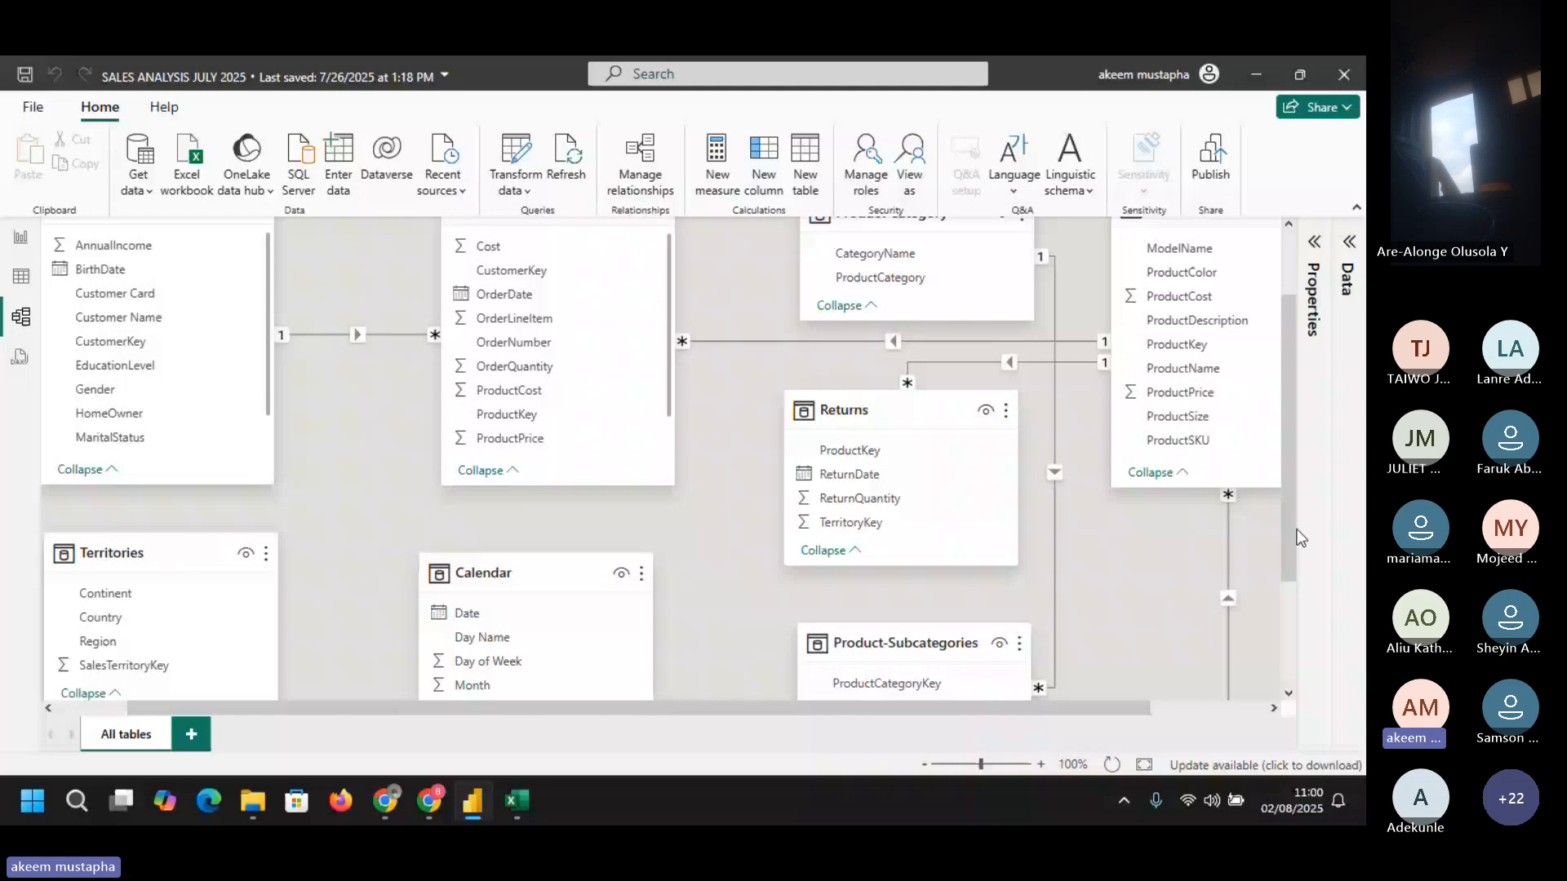
{"action": "scroll", "coordinate": [1290, 389], "scroll_direction": "up", "scroll_amount": 2}
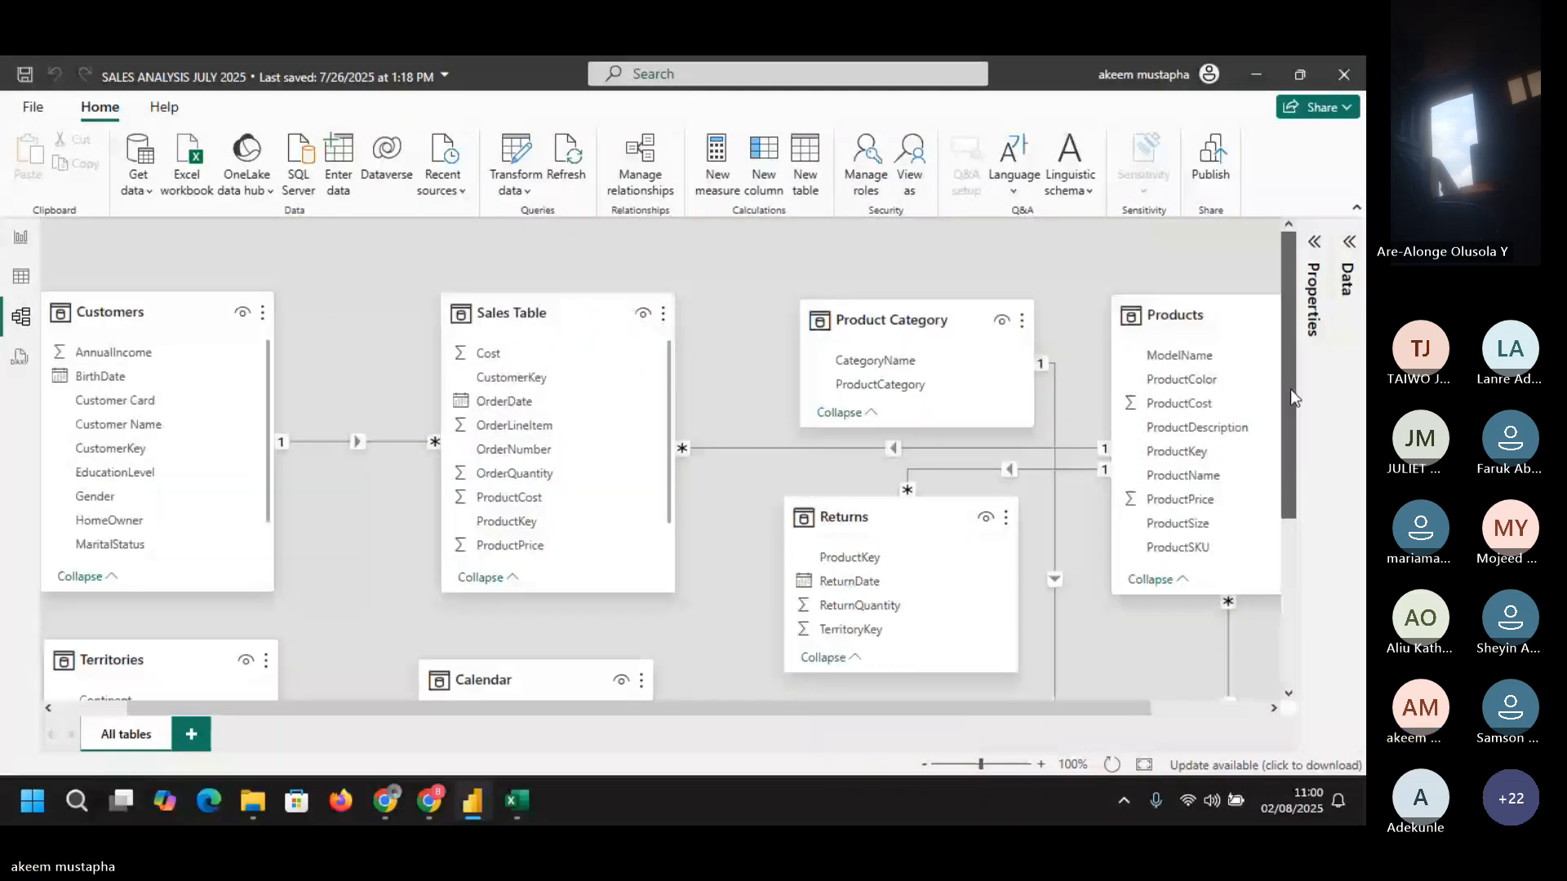
{"action": "left_click_drag", "start_coordinate": [545, 321], "coordinate": [507, 313]}
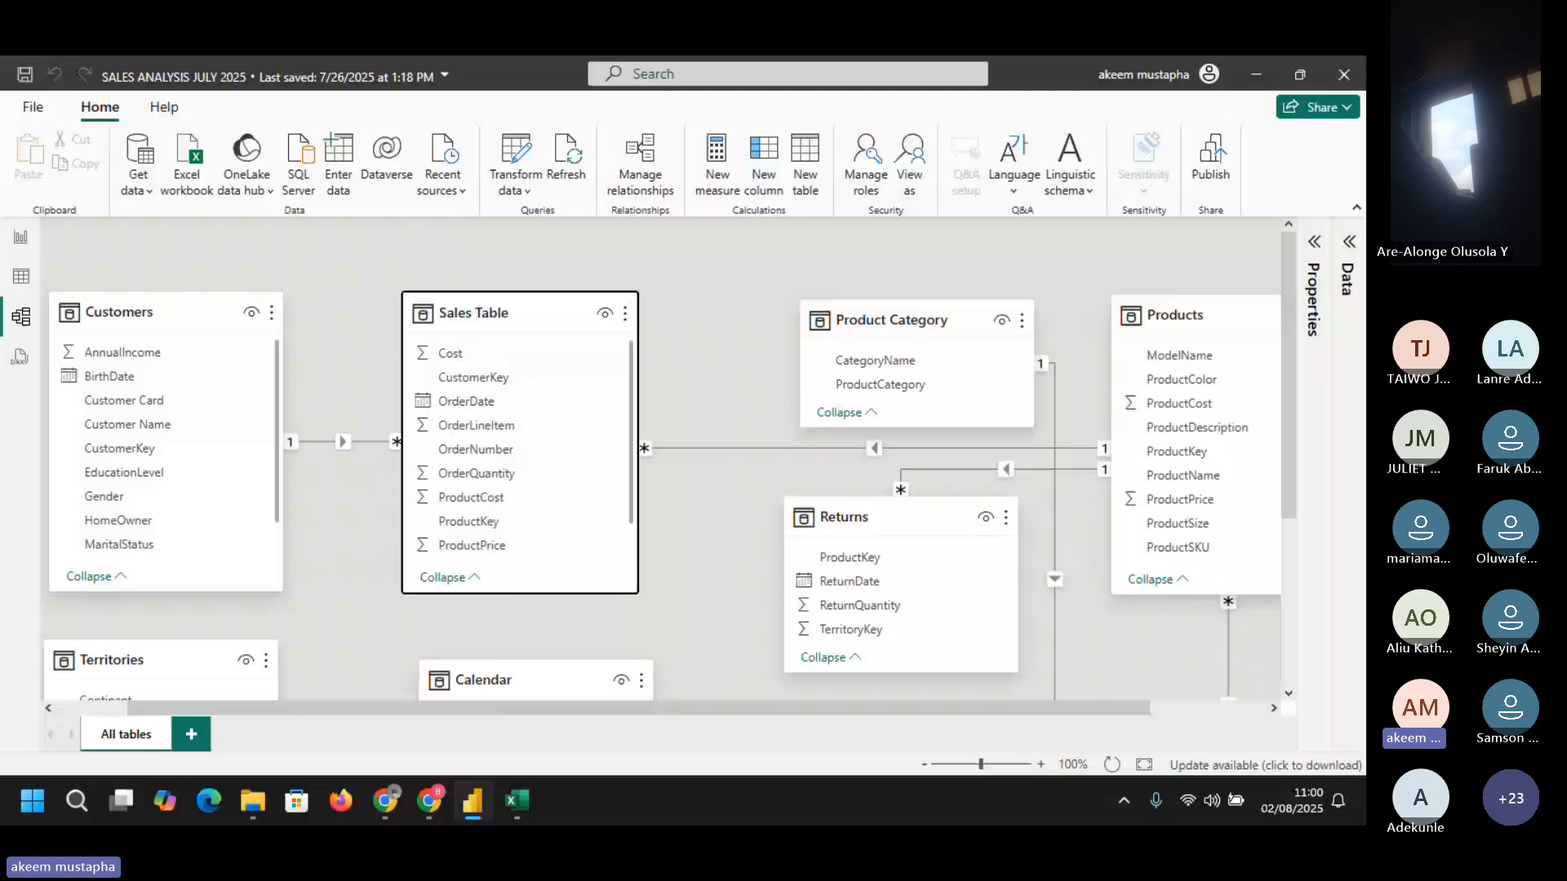
- Open the program options and display the current file's Data Load settings to examine the relationship detection options
{"action": "left_click", "coordinate": [34, 108]}
{"action": "left_click", "coordinate": [92, 700]}
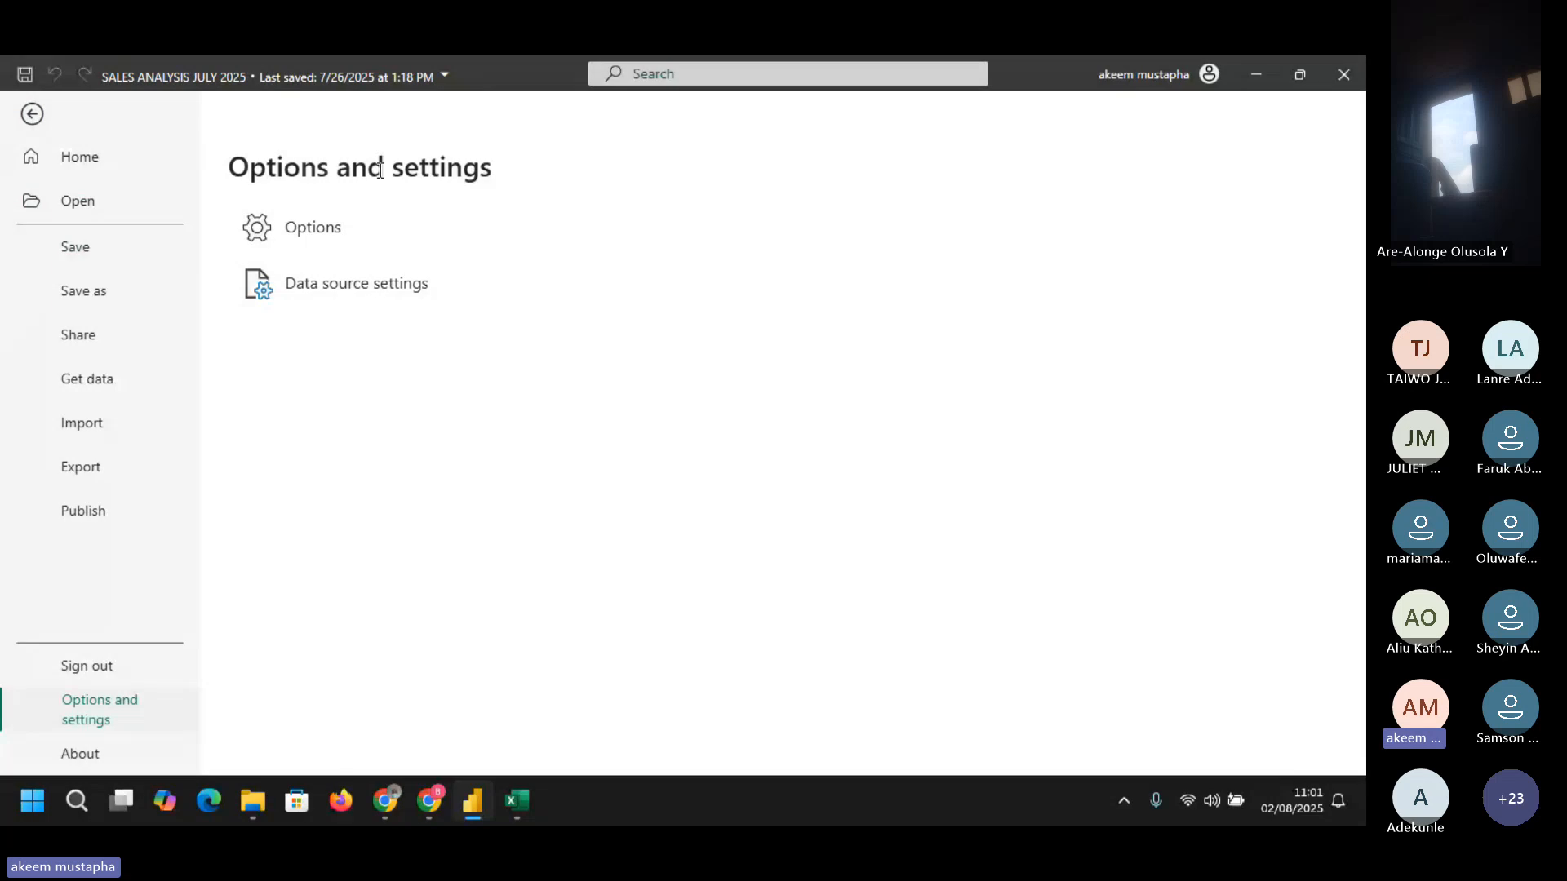
{"action": "key", "text": "Escape"}
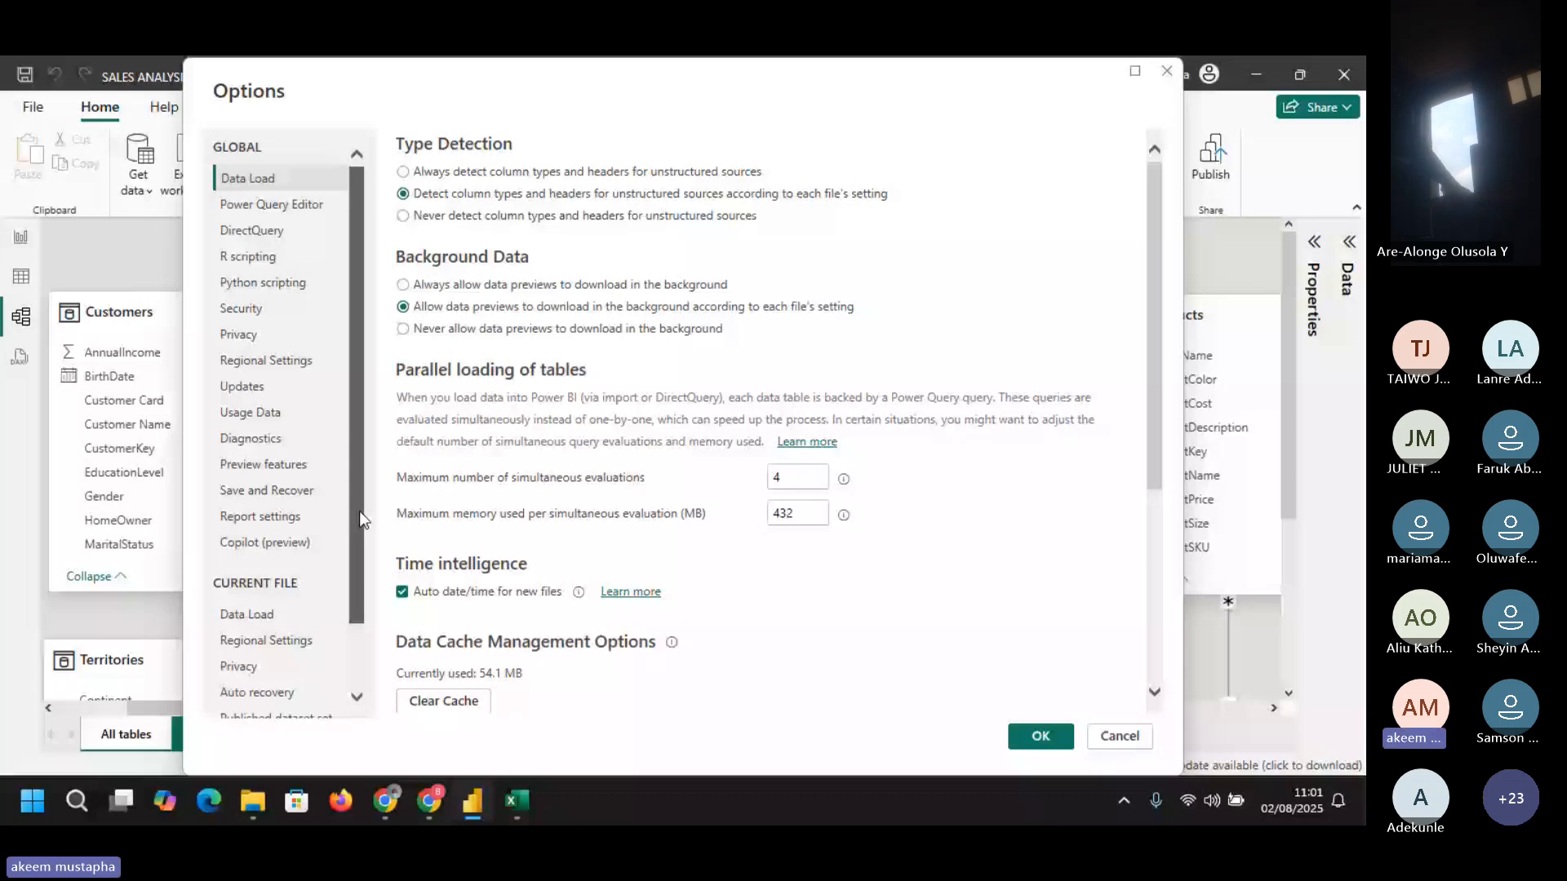
{"action": "left_click", "coordinate": [246, 613]}
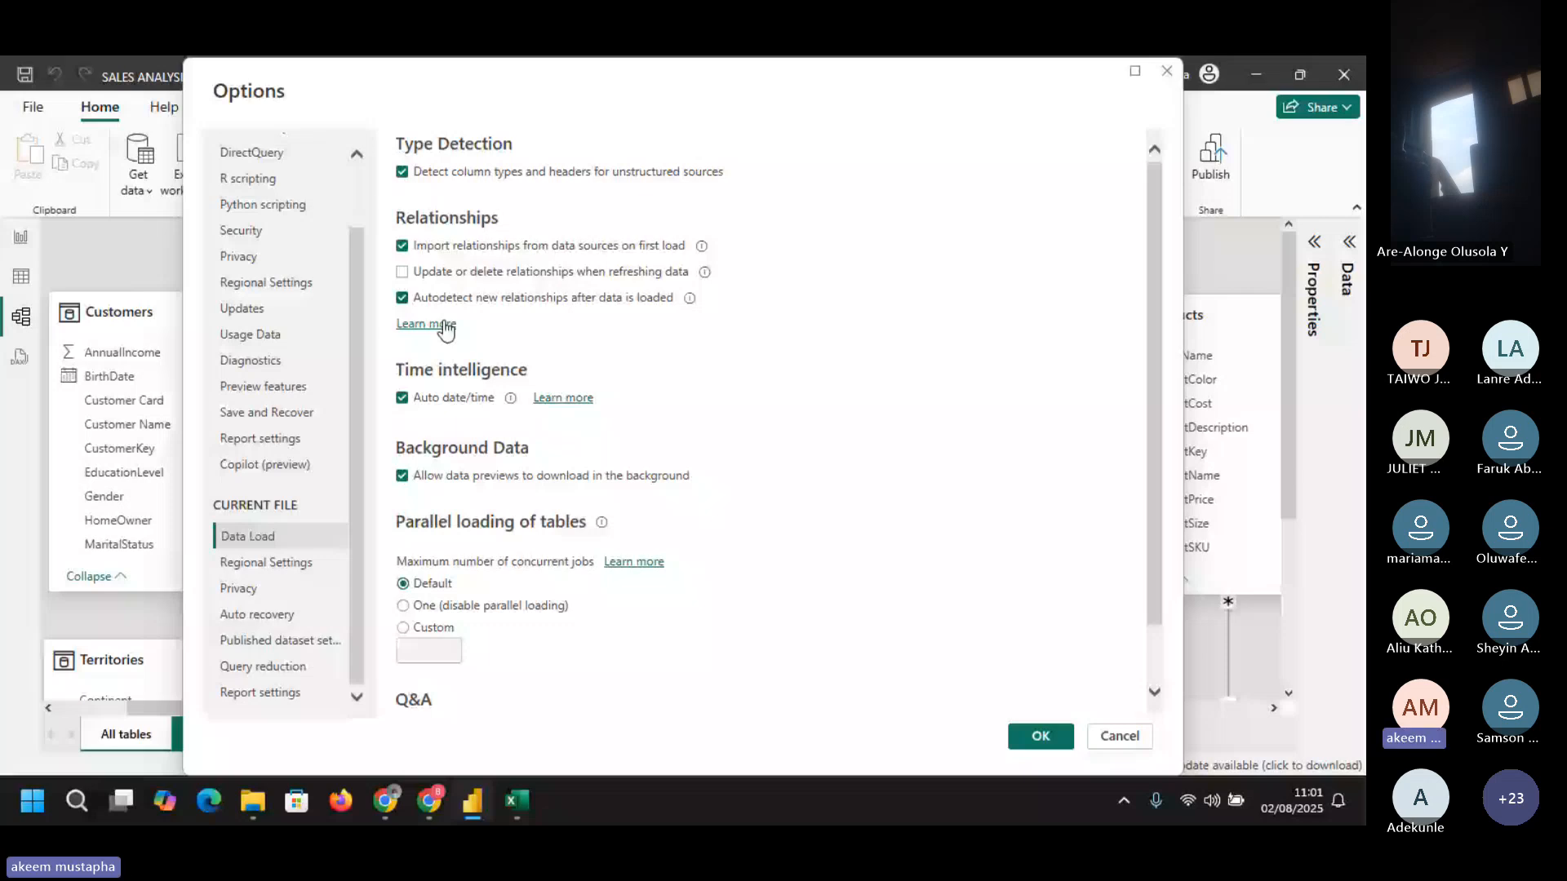
- Close the options without changes and delete the relationship between the Customers table and the Sales Table
{"action": "left_click", "coordinate": [1120, 737]}
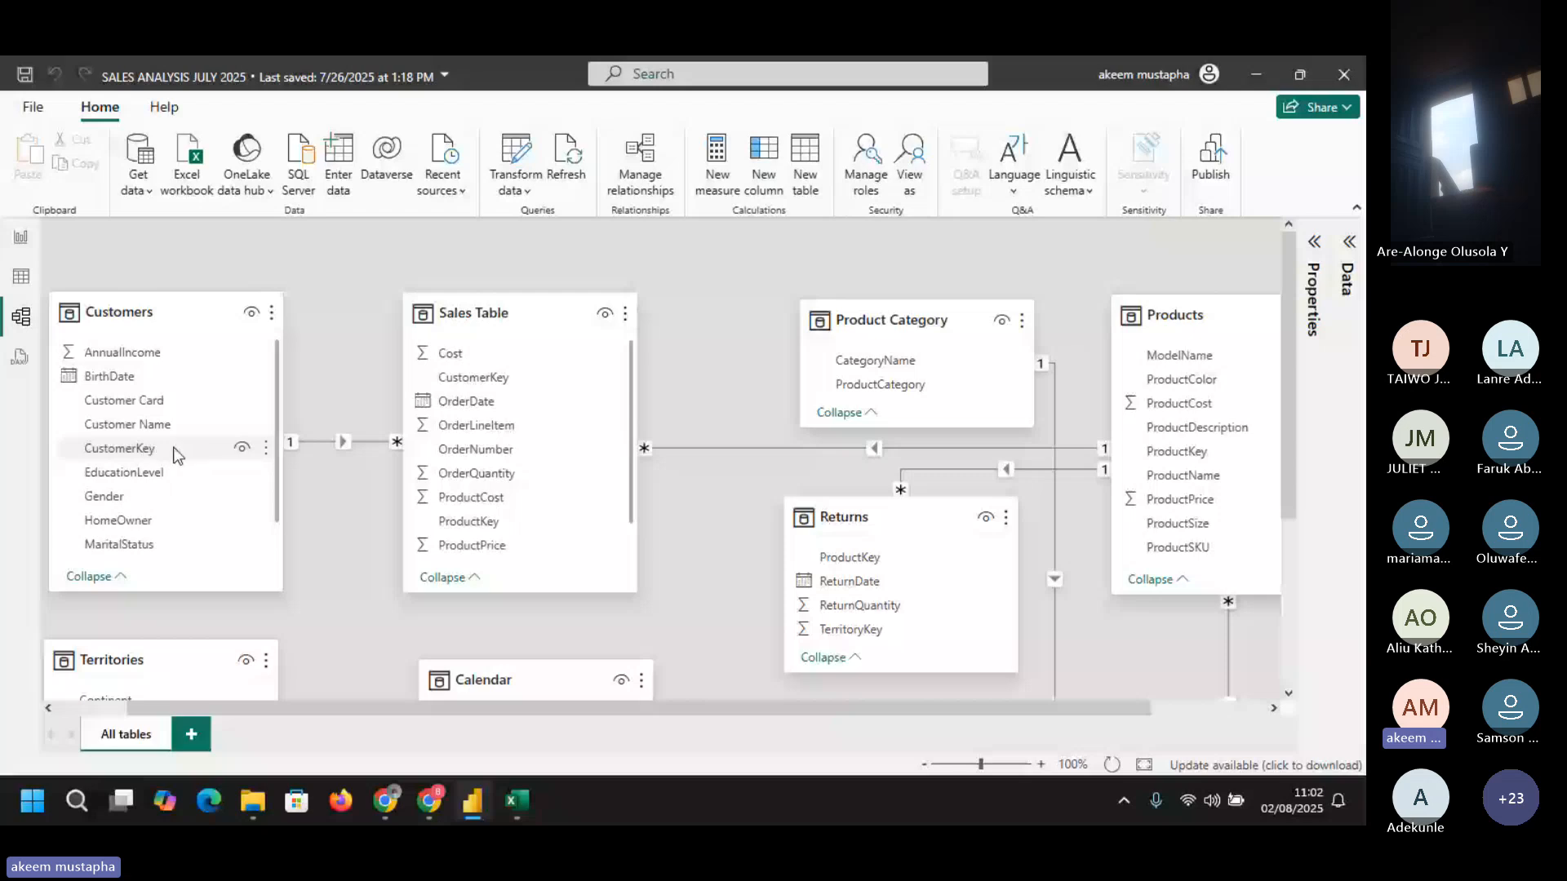
{"action": "right_click", "coordinate": [344, 442]}
{"action": "left_click", "coordinate": [369, 454]}
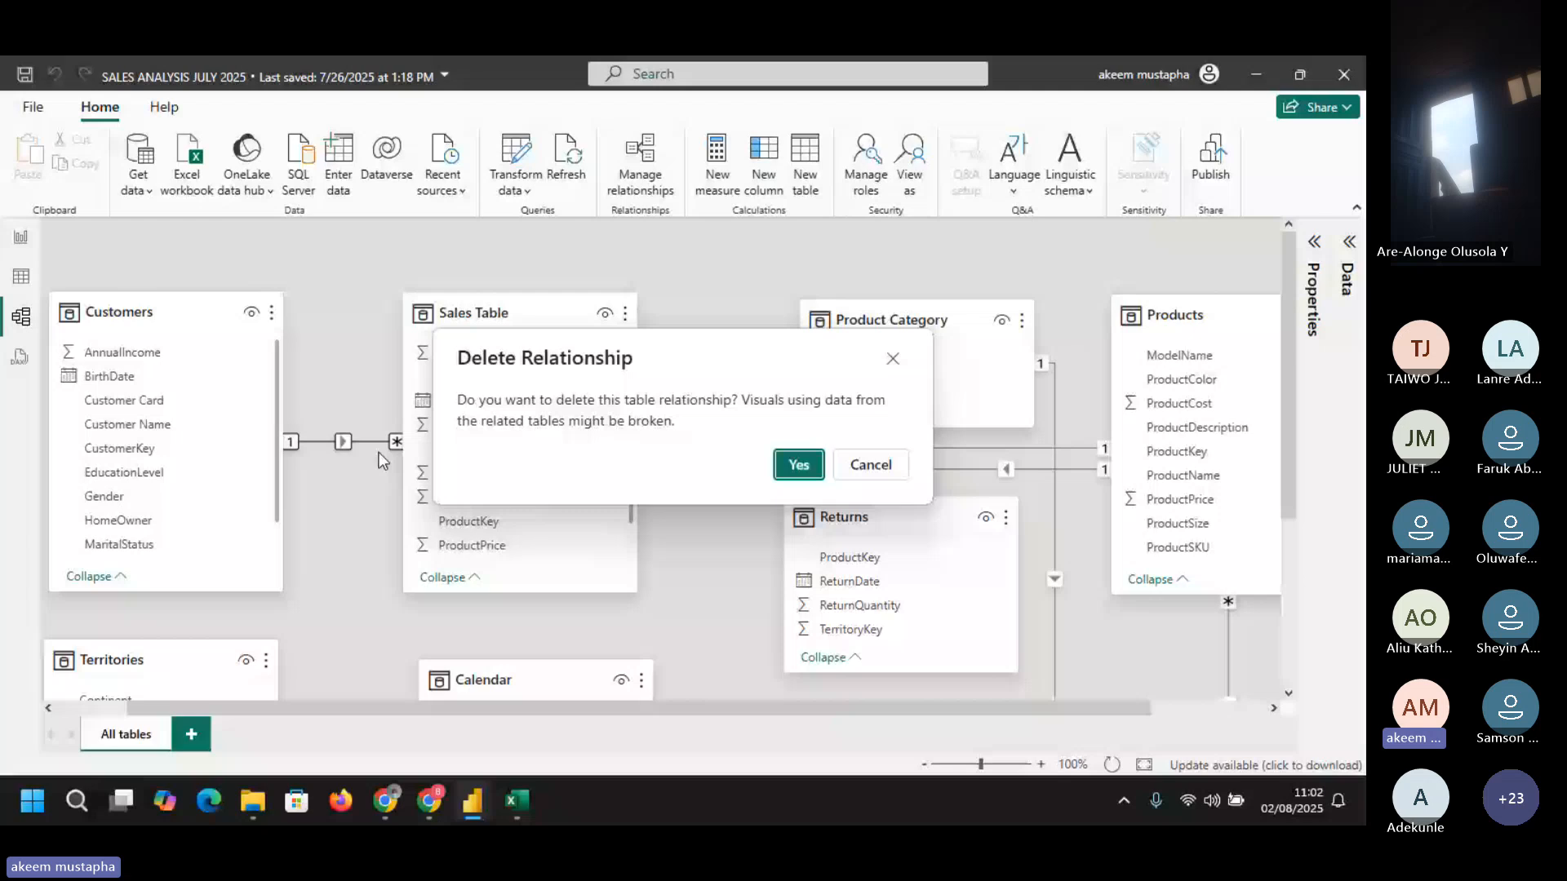
{"action": "left_click", "coordinate": [797, 463]}
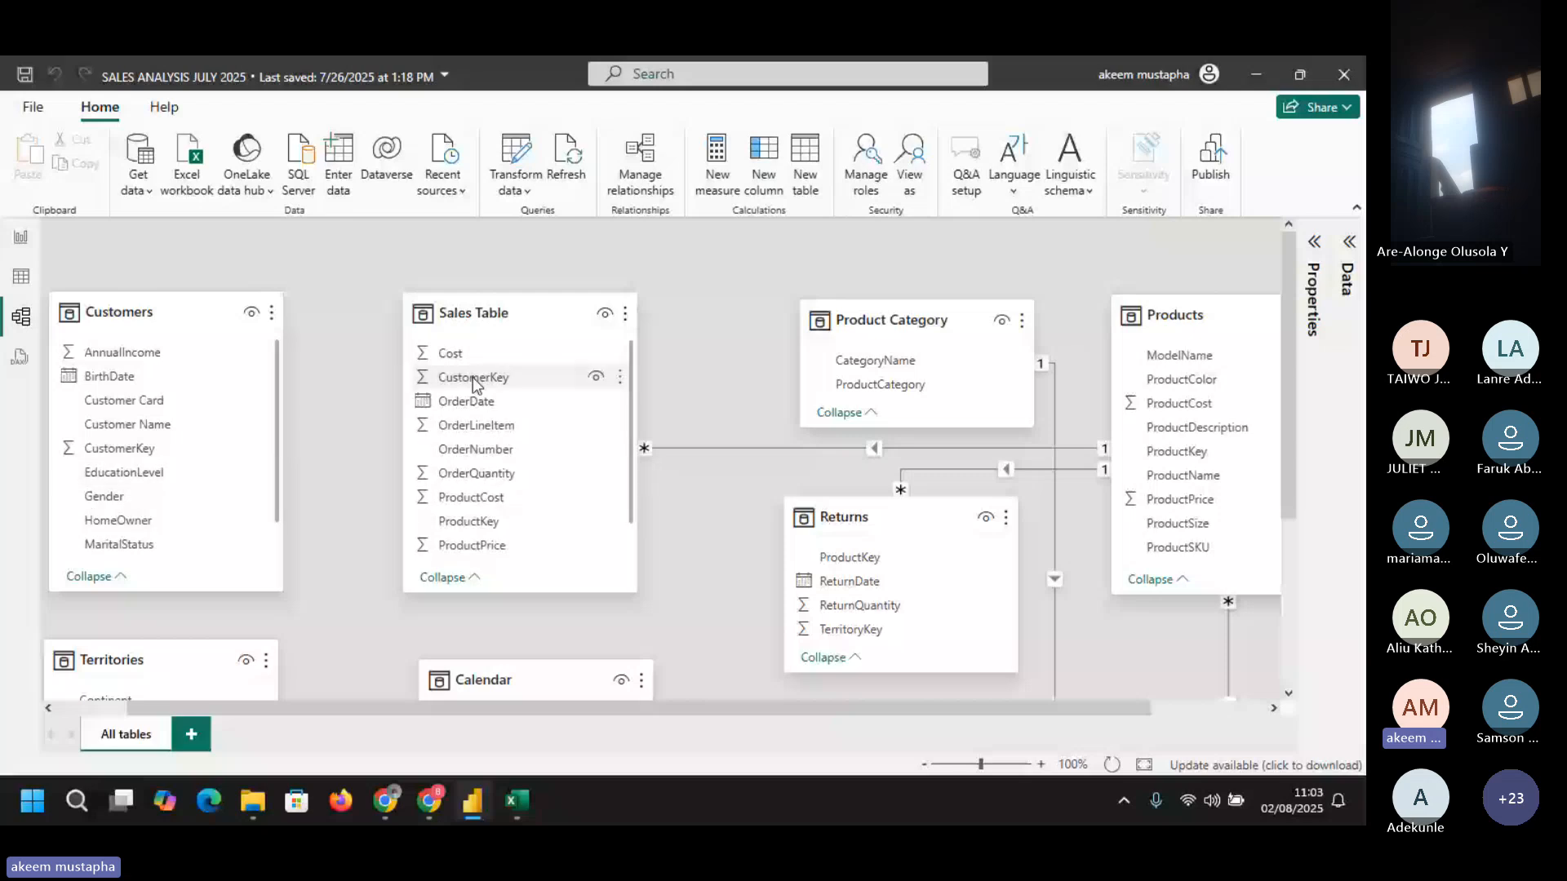
- Relate CustomerKey in the Sales Table to CustomerKey in Customers, and delete that relationship again
{"action": "left_click_drag", "start_coordinate": [476, 385], "coordinate": [122, 448]}
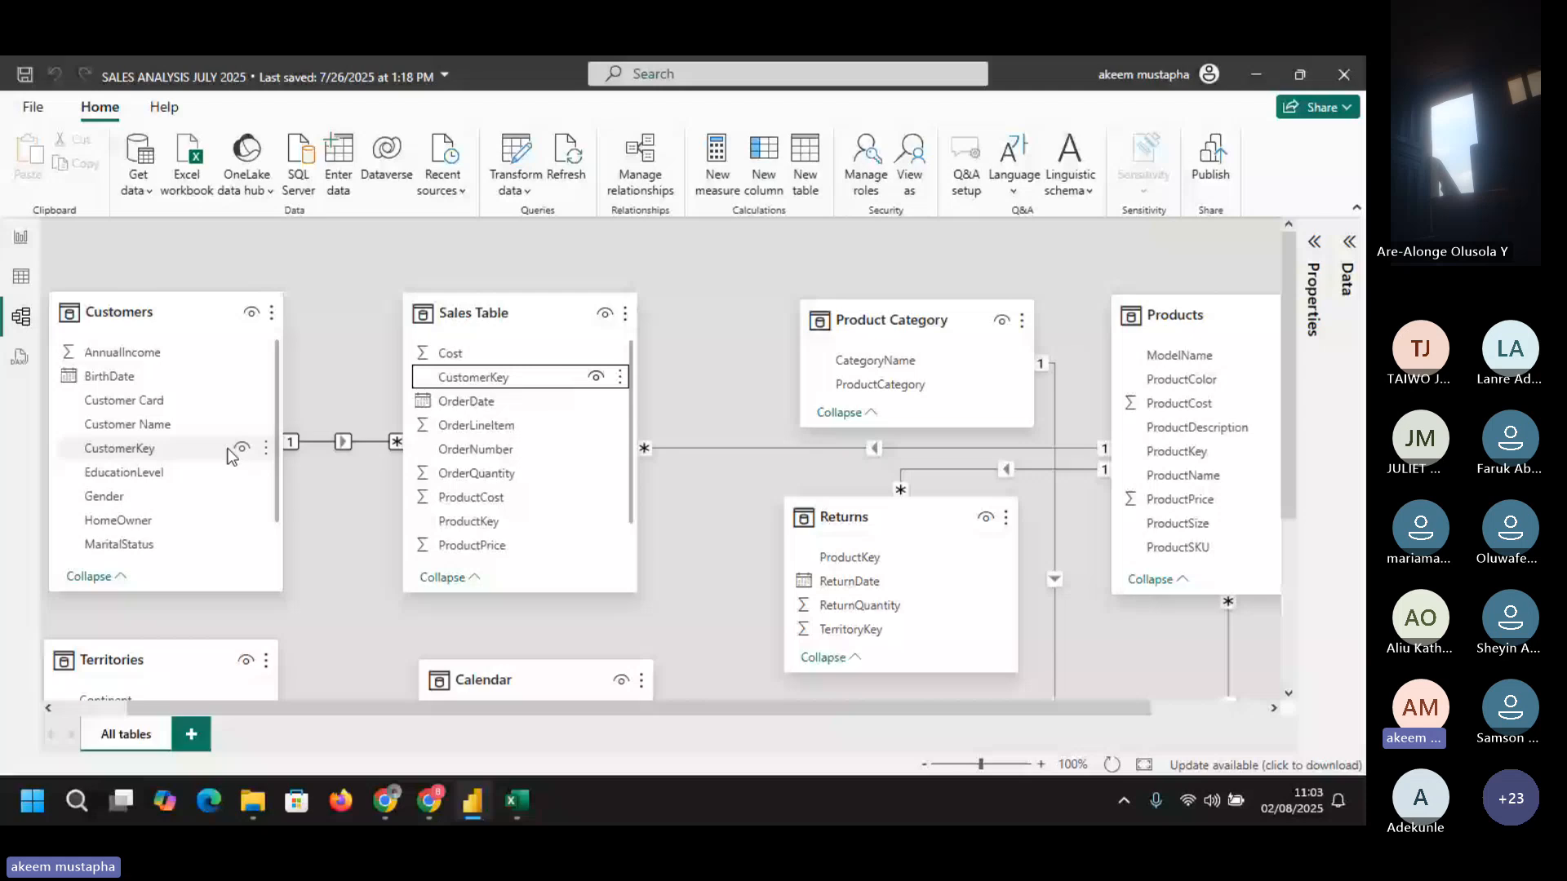
{"action": "right_click", "coordinate": [365, 442]}
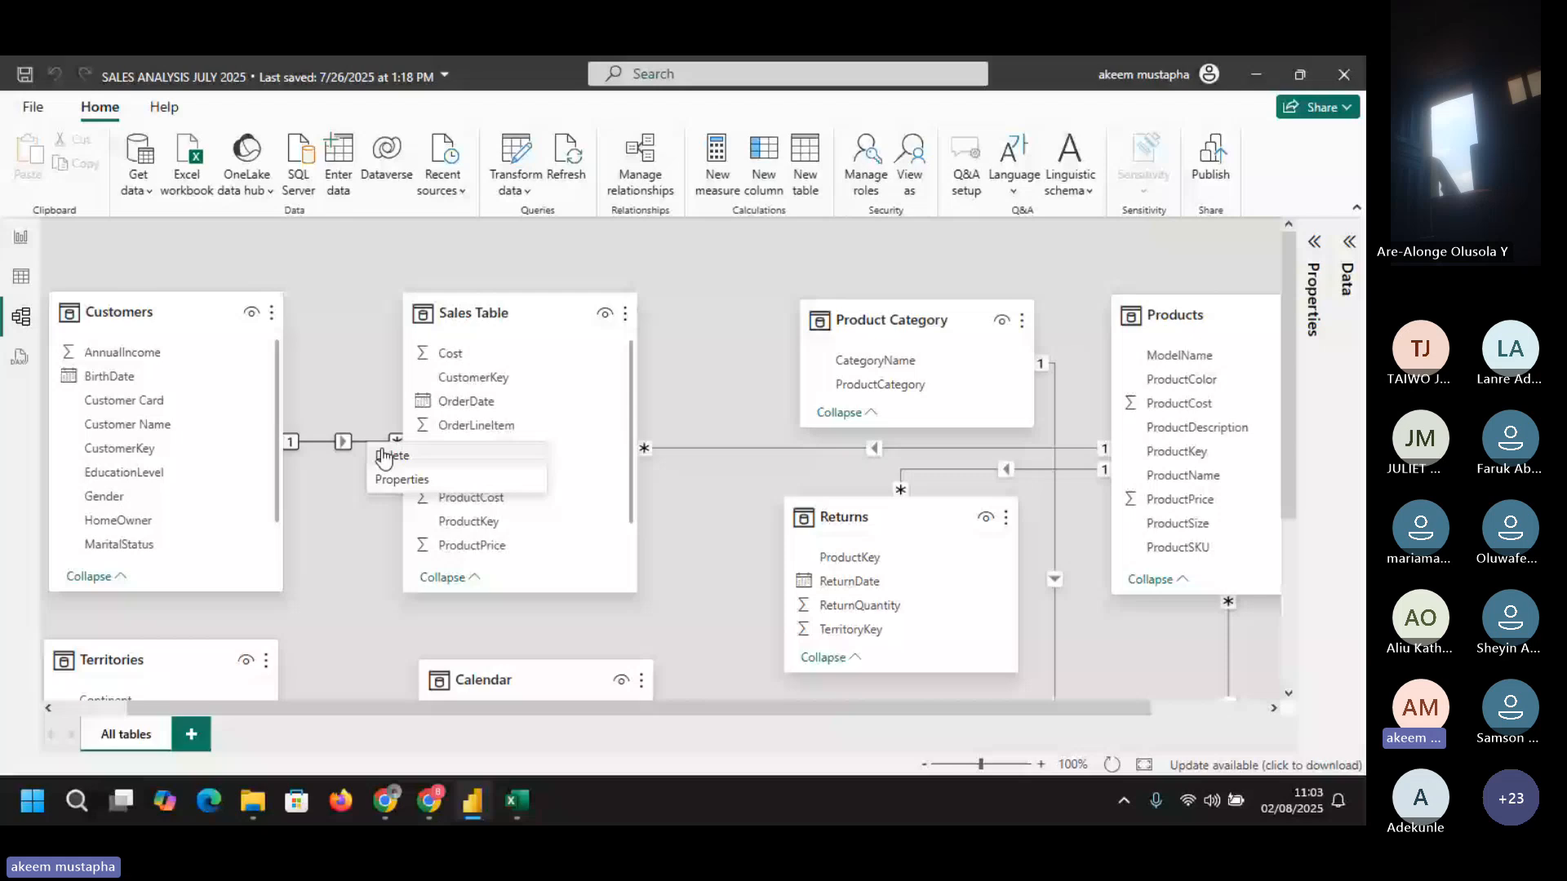
{"action": "left_click", "coordinate": [98, 457]}
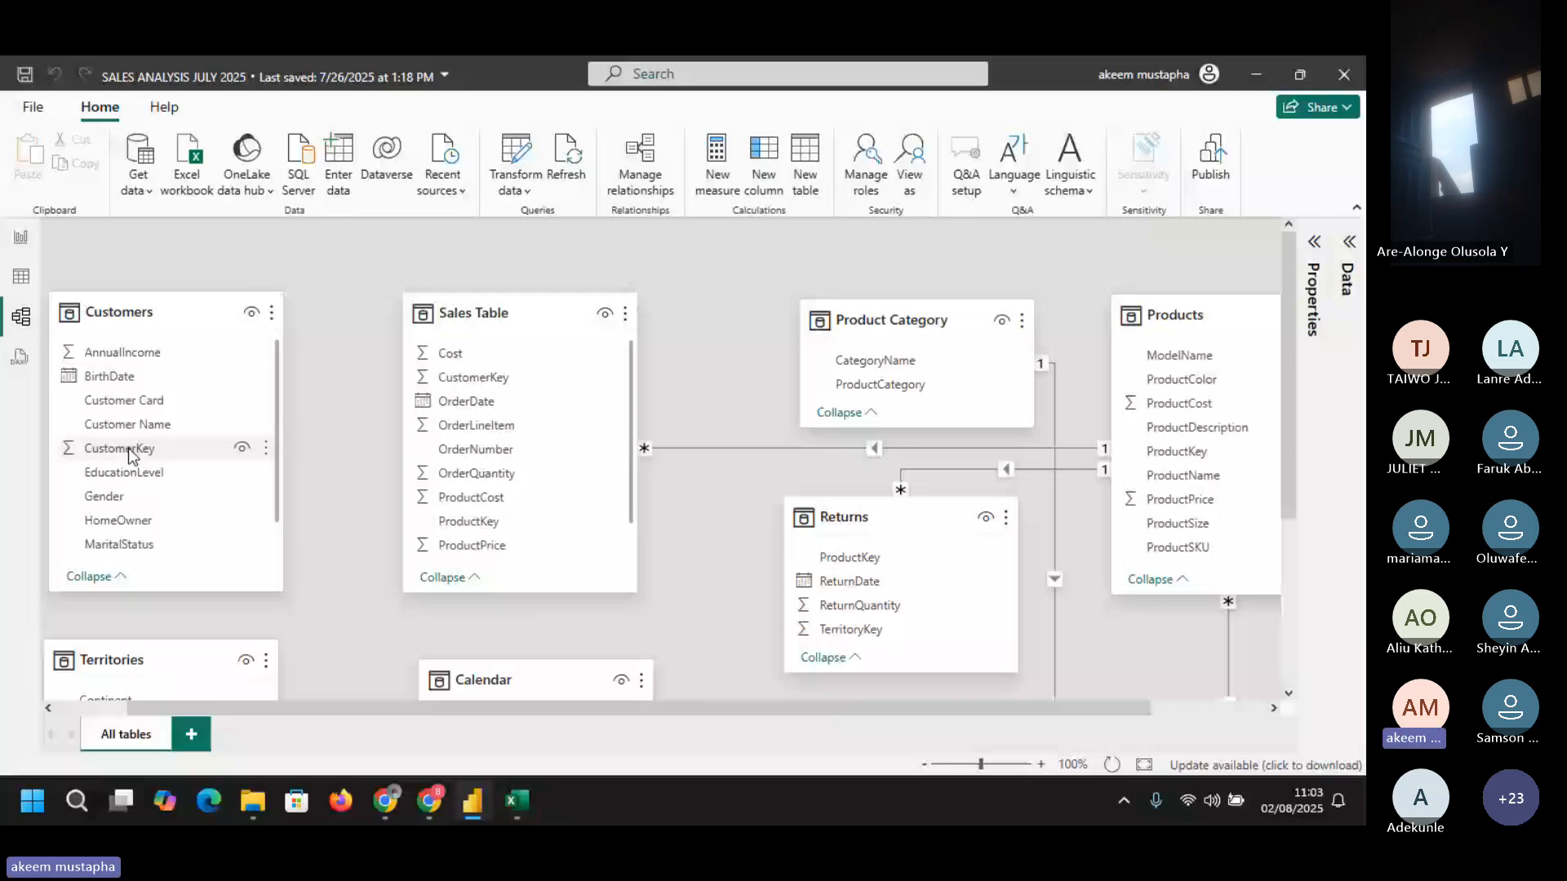
- Create a relationship from CustomerKey in the Customers table to CustomerKey in the Sales Table
{"action": "left_click_drag", "start_coordinate": [129, 448], "coordinate": [479, 384]}
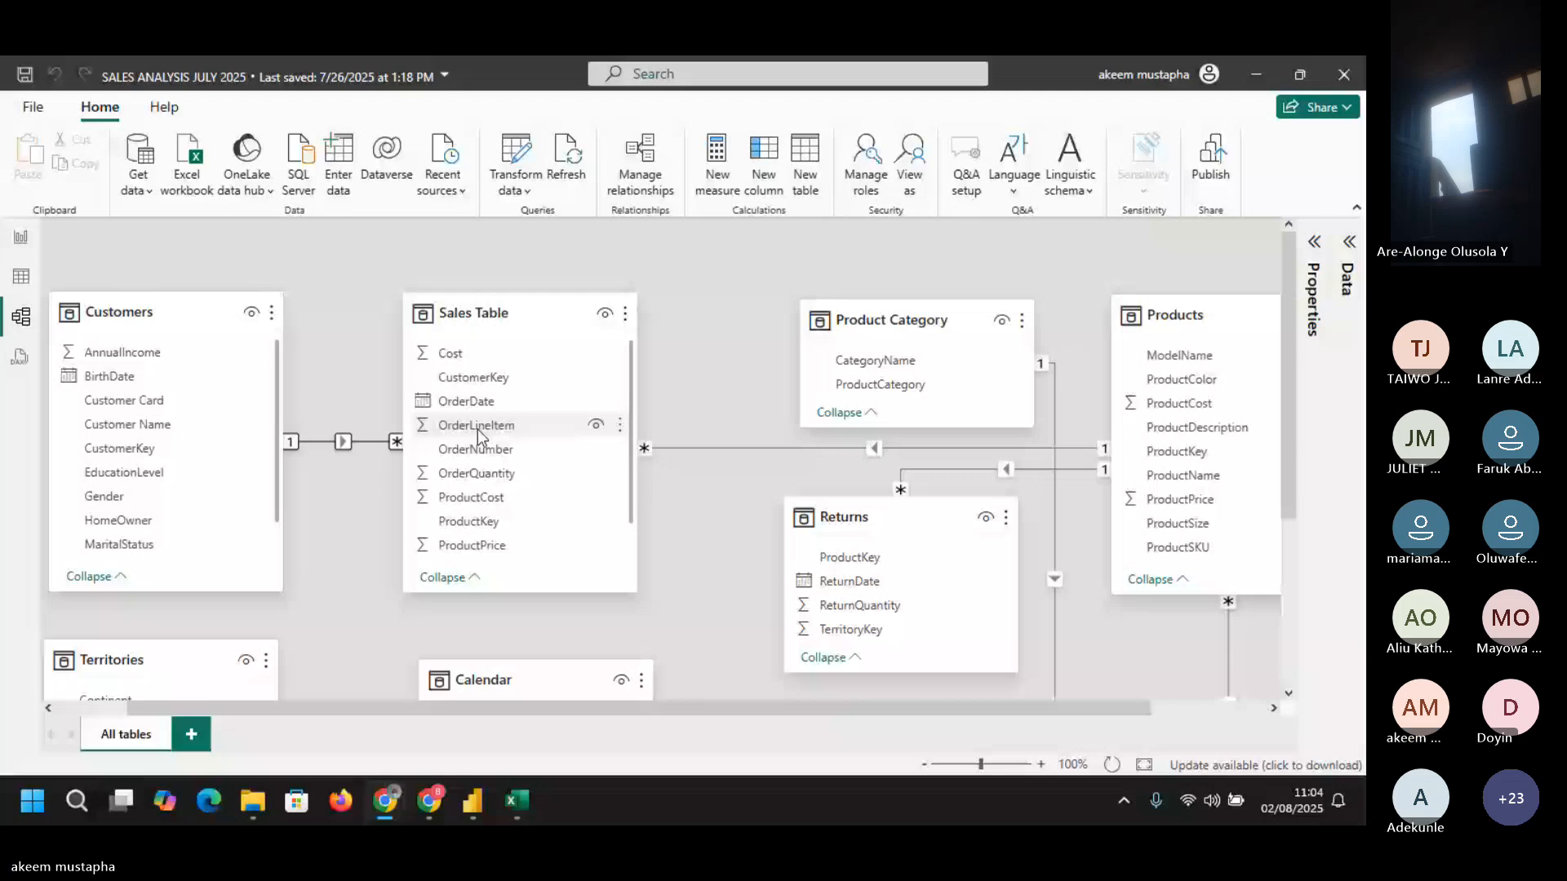
{"action": "left_click", "coordinate": [479, 379]}
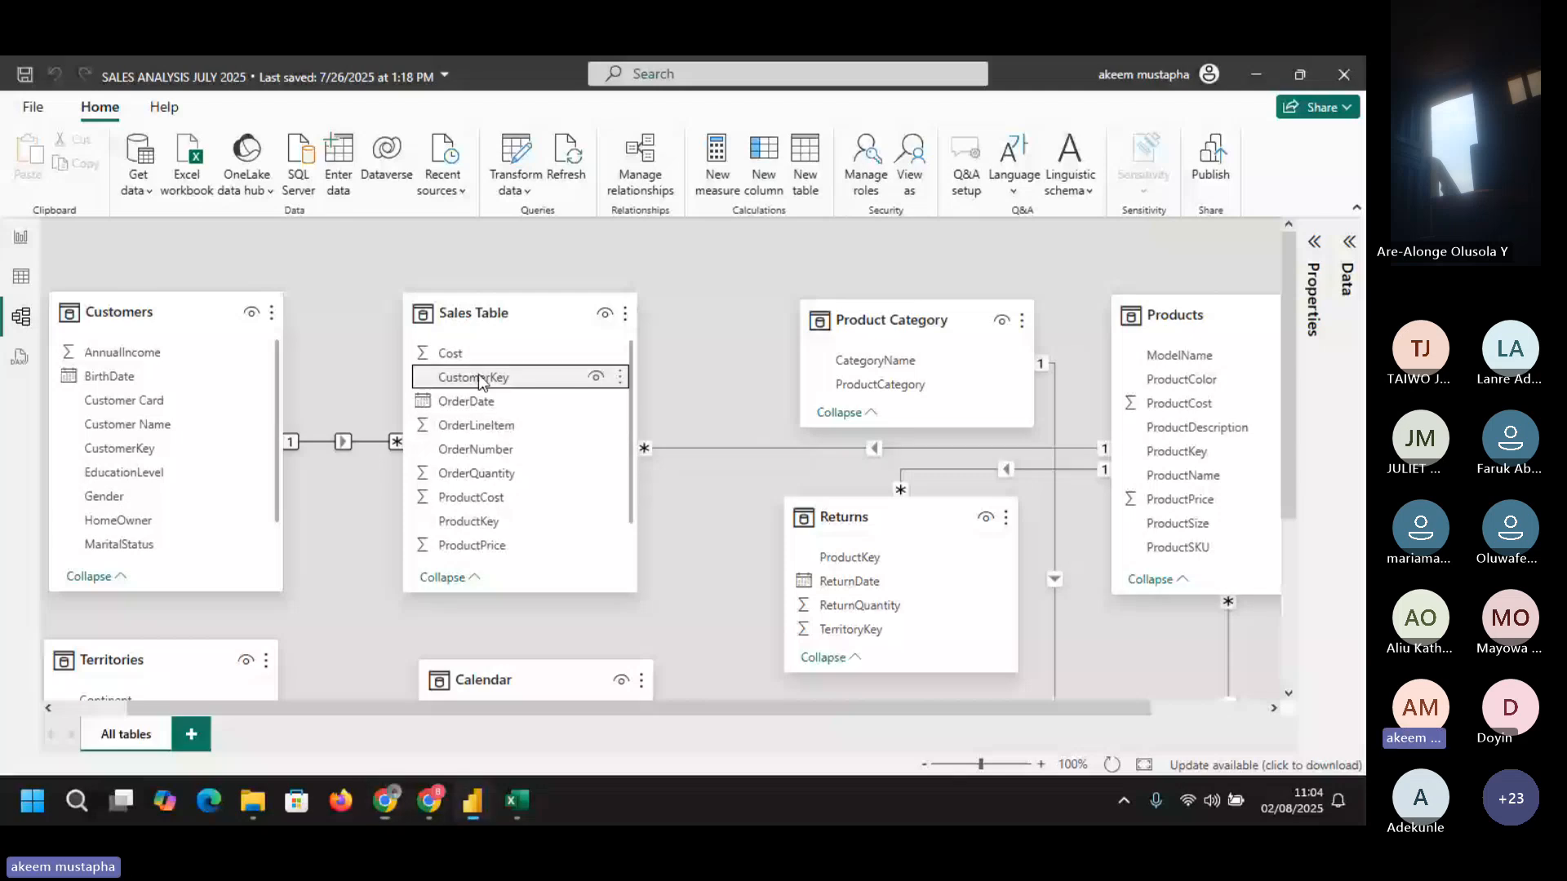
{"action": "left_click", "coordinate": [132, 399]}
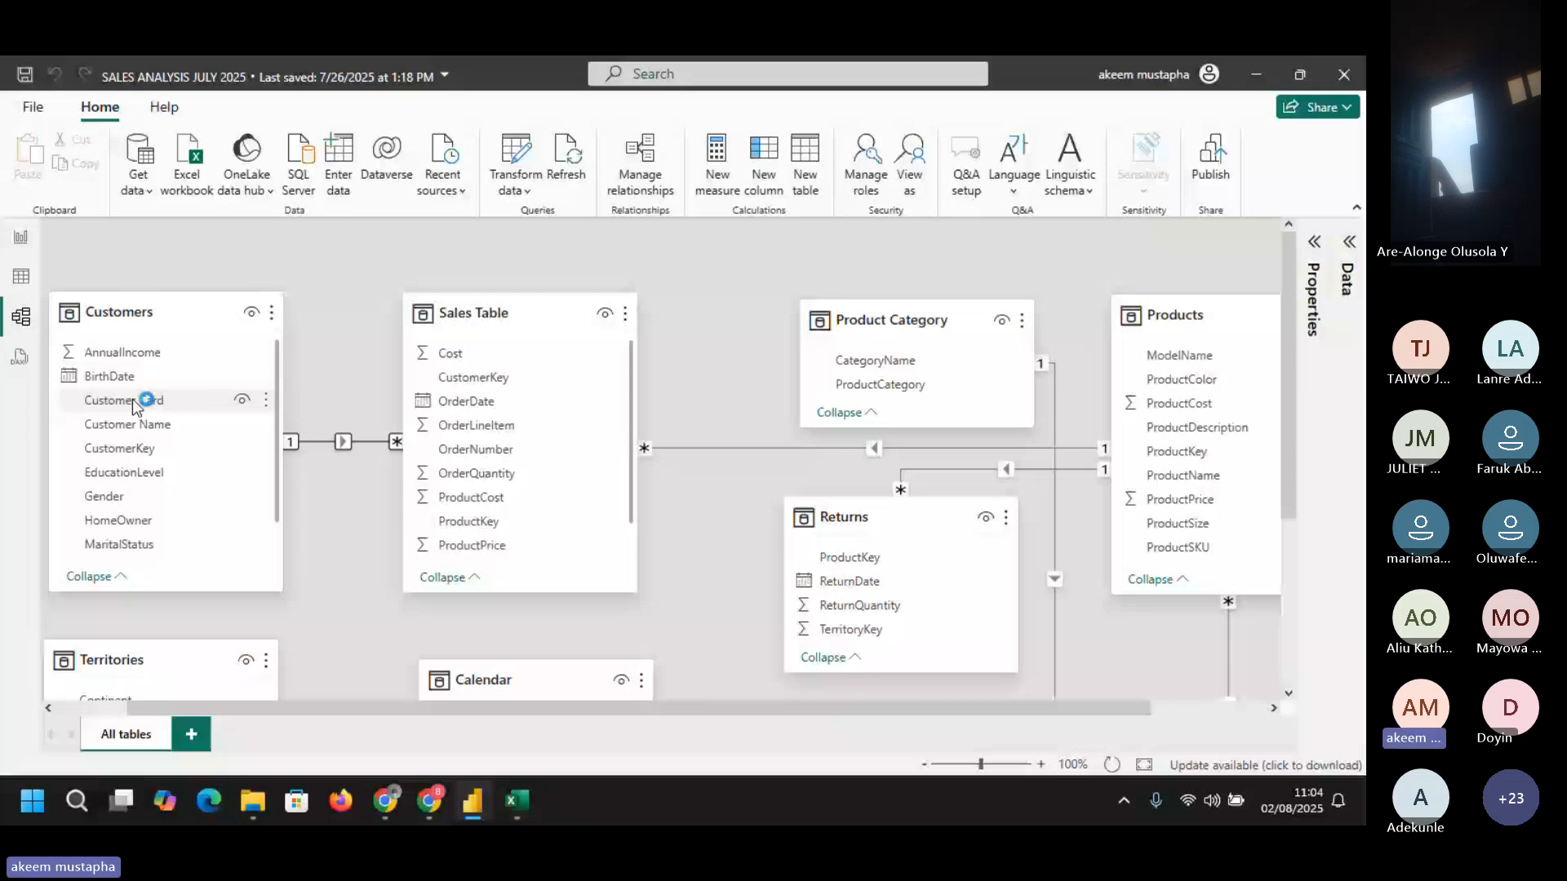
- Examine the layout of tables and relationships in the sales Analysis july 26 model at 50% zoom
{"action": "left_click", "coordinate": [968, 731]}
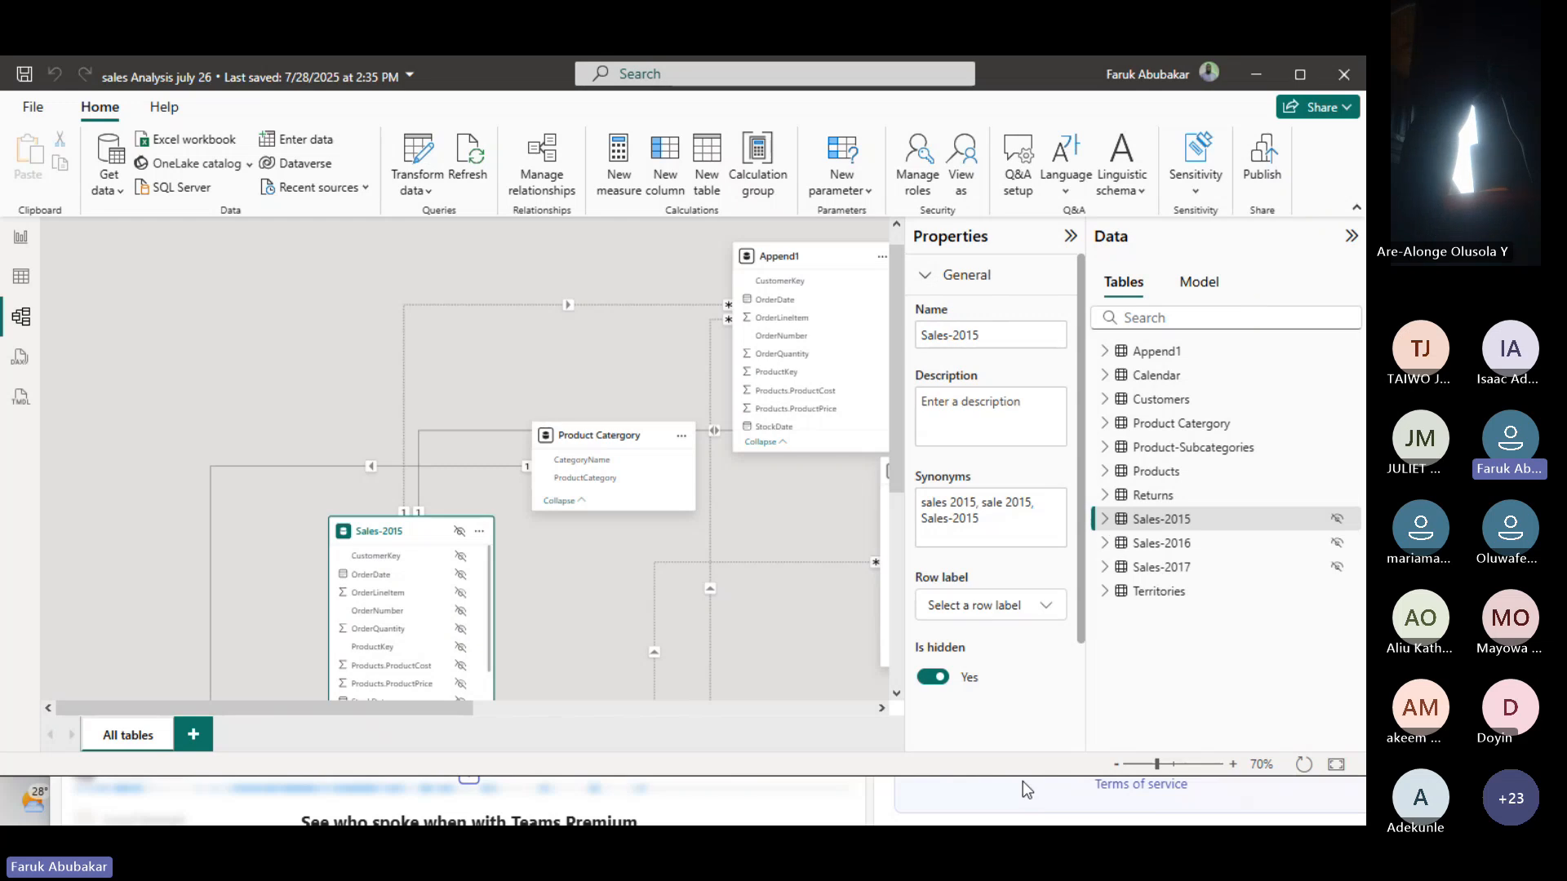
{"action": "left_click", "coordinate": [1117, 765]}
{"action": "left_click", "coordinate": [1117, 765]}
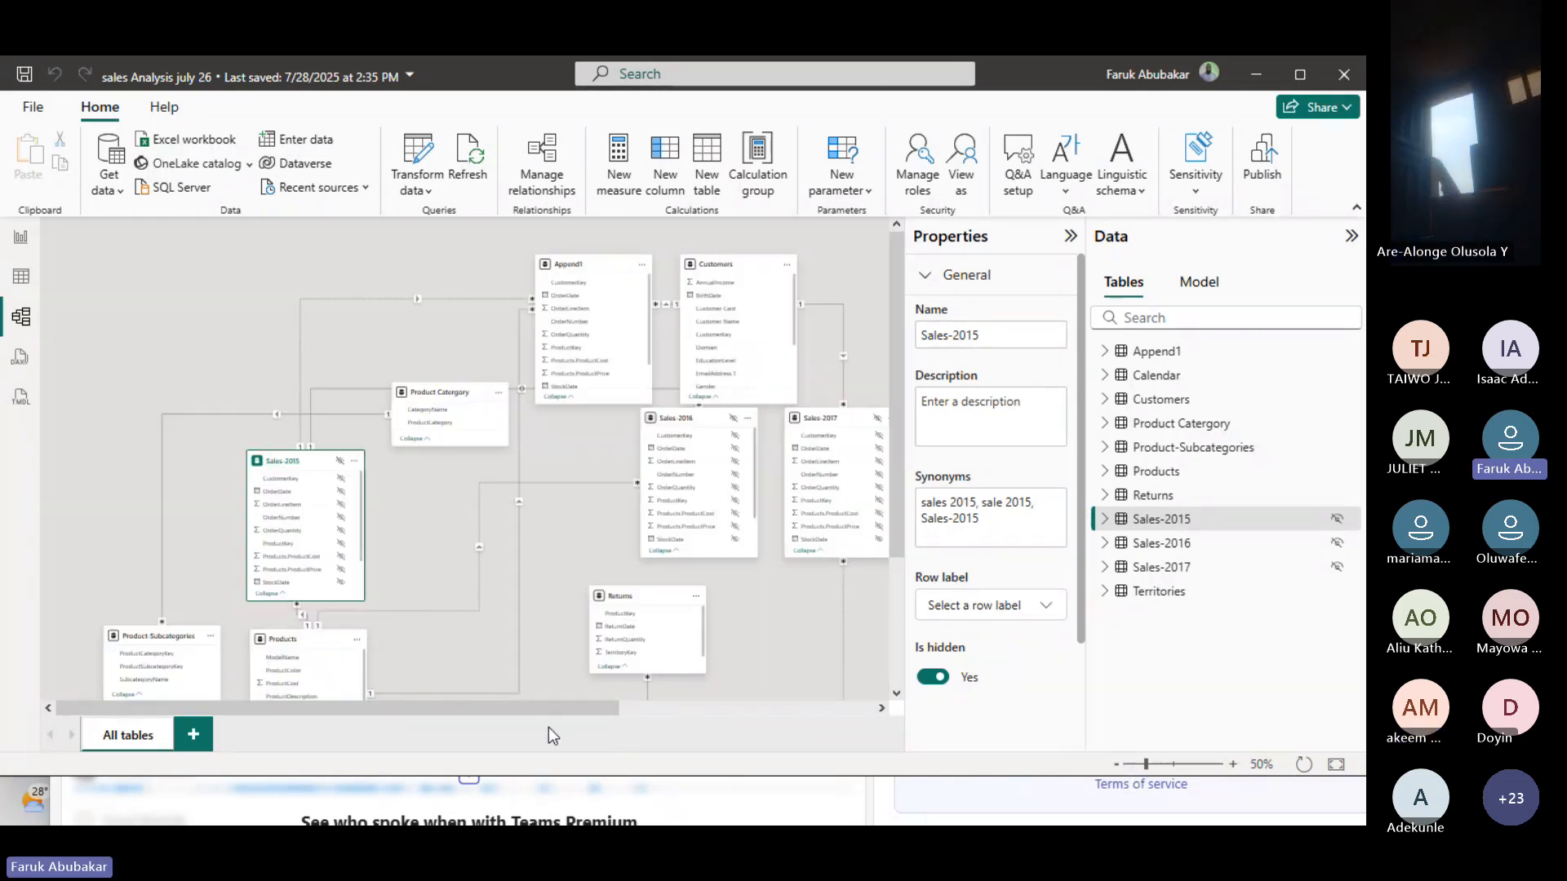
{"action": "left_click_drag", "start_coordinate": [507, 706], "coordinate": [619, 714]}
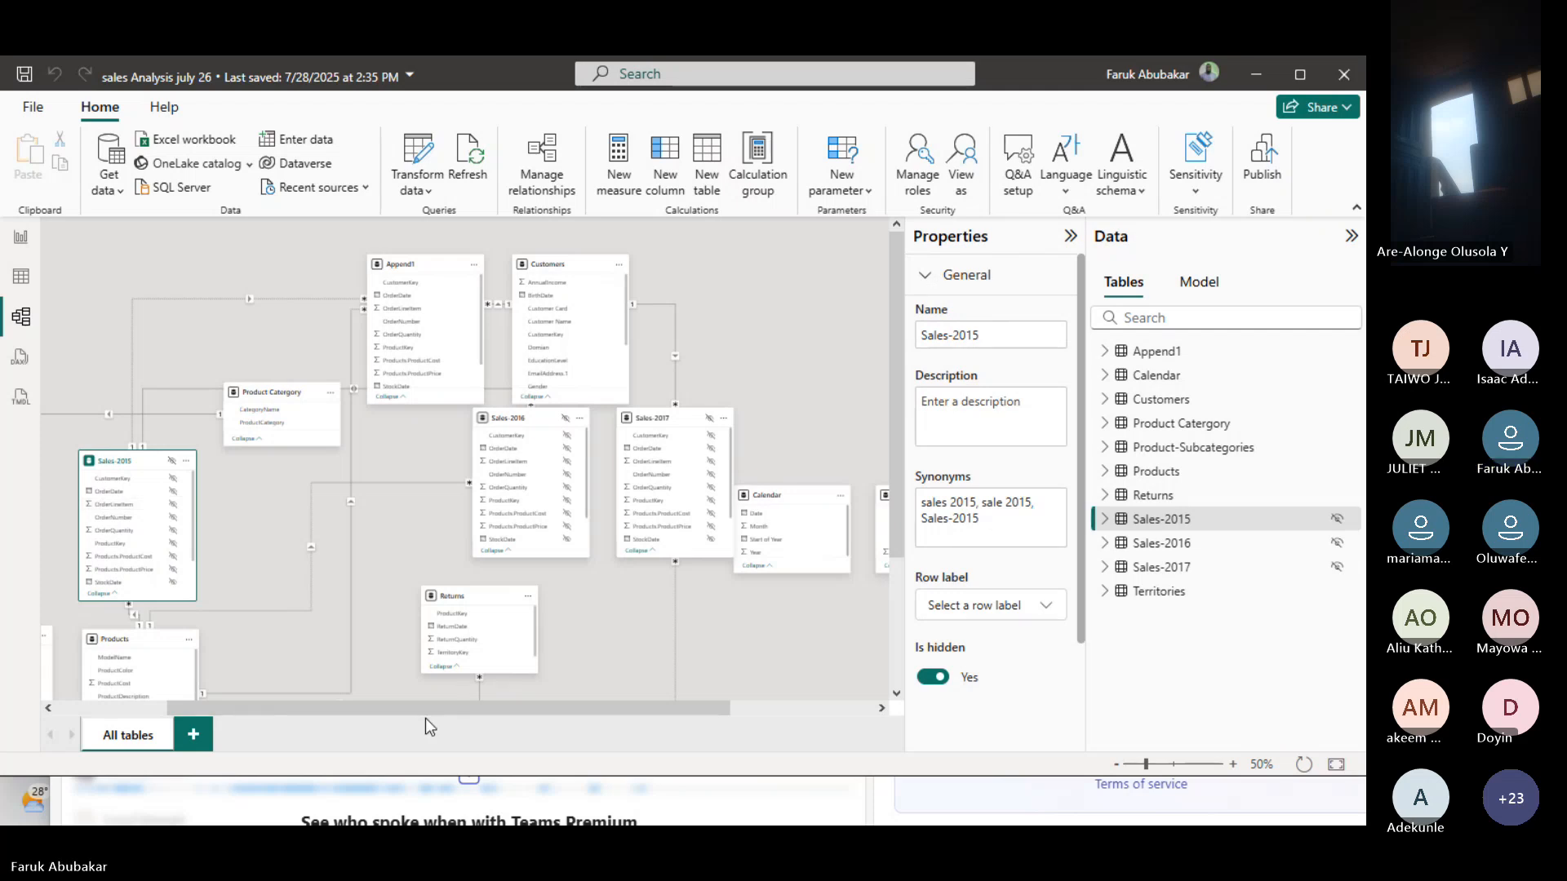
{"action": "left_click_drag", "start_coordinate": [412, 710], "coordinate": [273, 703]}
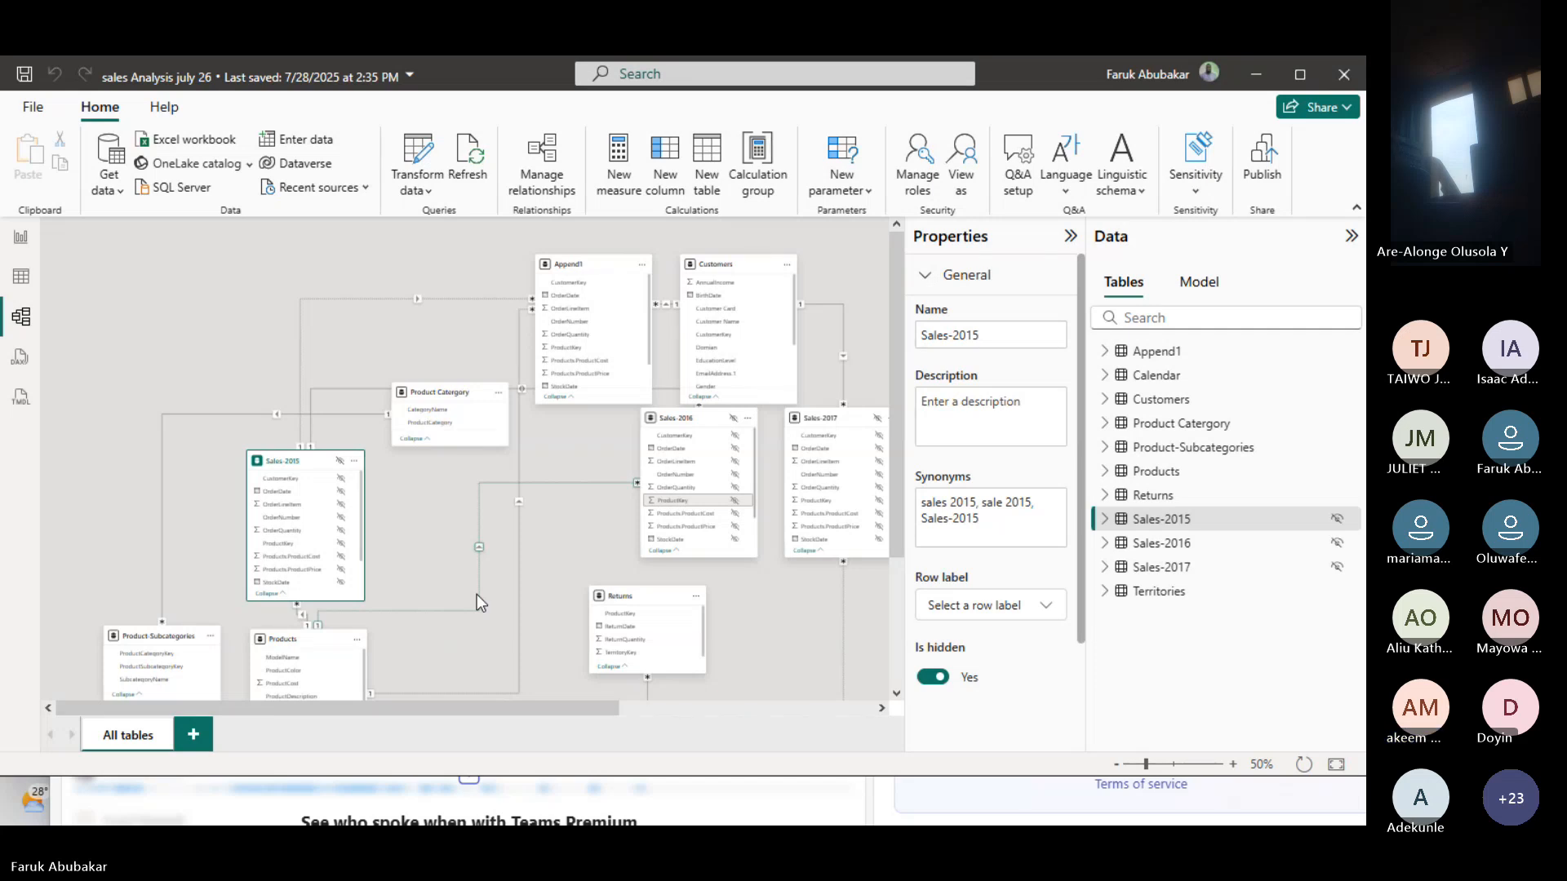
- Rename the Append1 table to Sales Report in the table view
{"action": "left_click", "coordinate": [1165, 350]}
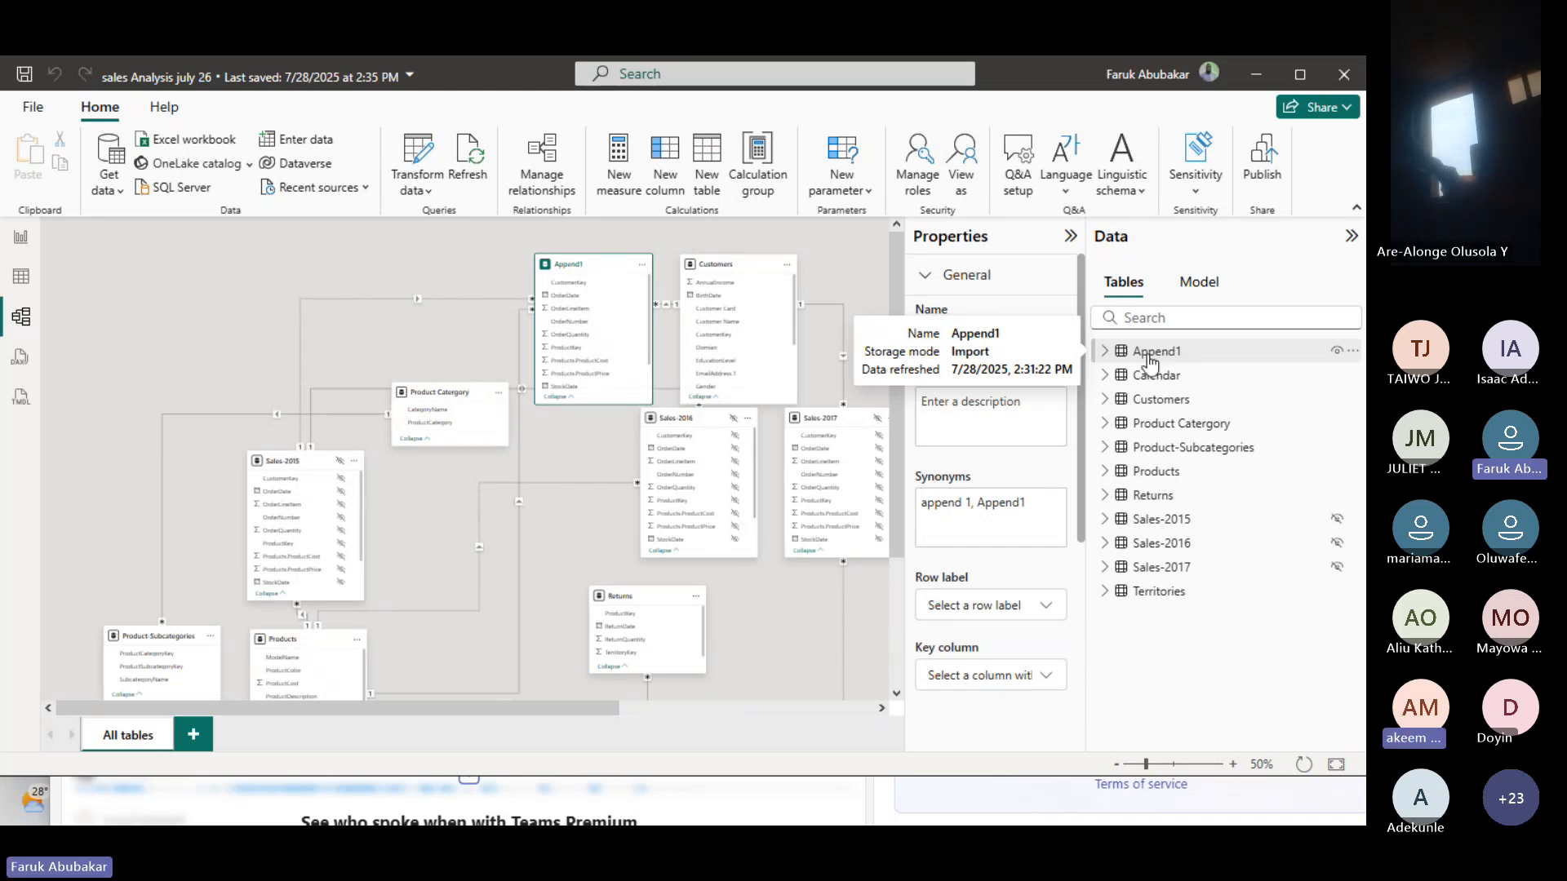
{"action": "double_click", "coordinate": [1150, 352]}
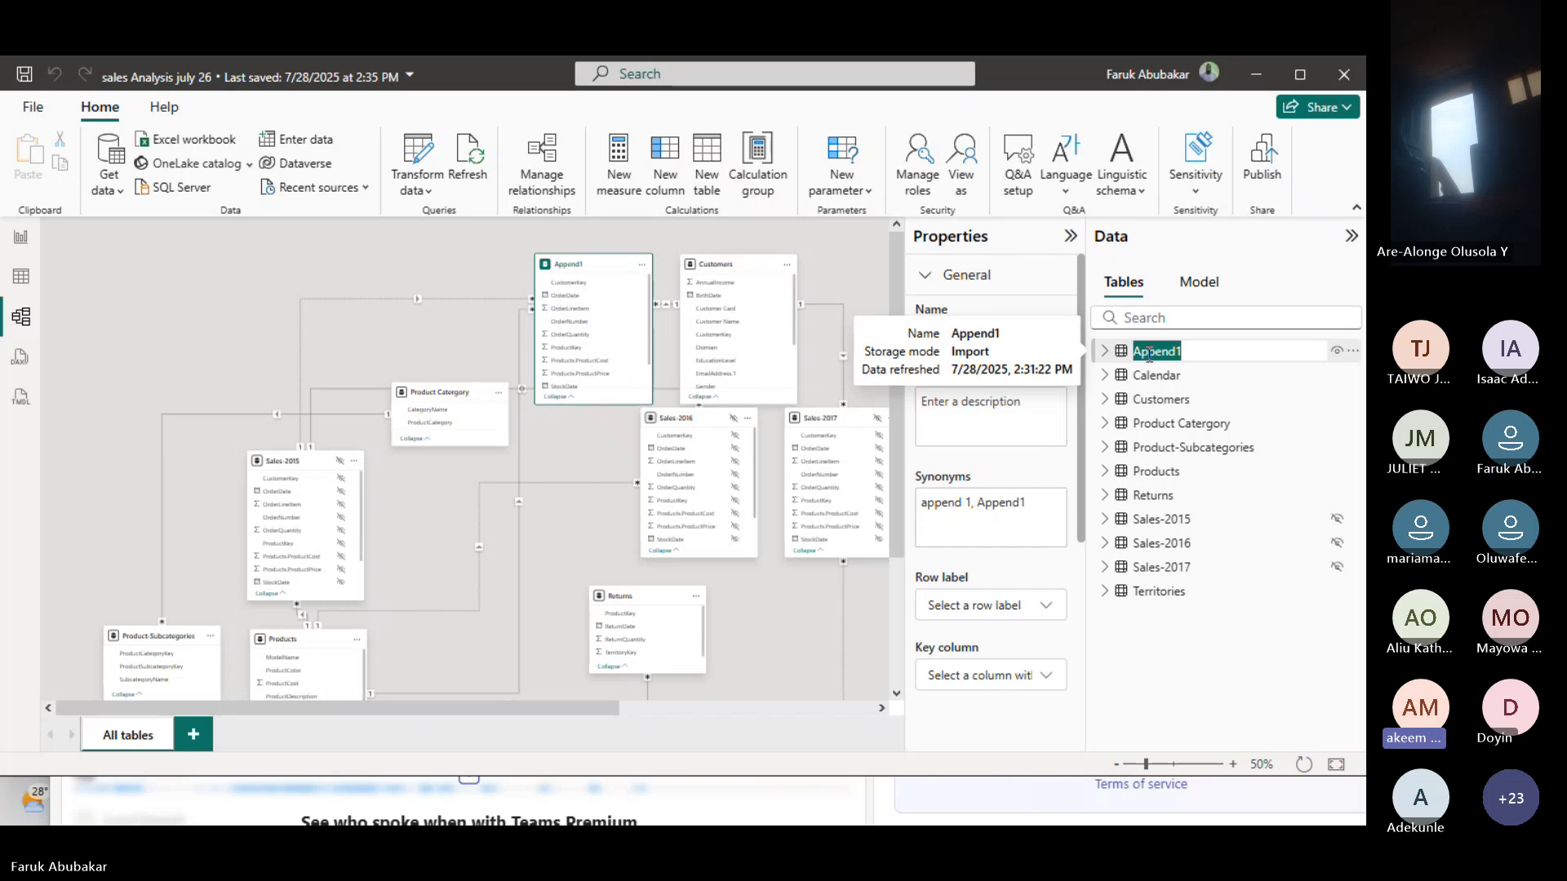
{"action": "left_click", "coordinate": [21, 238]}
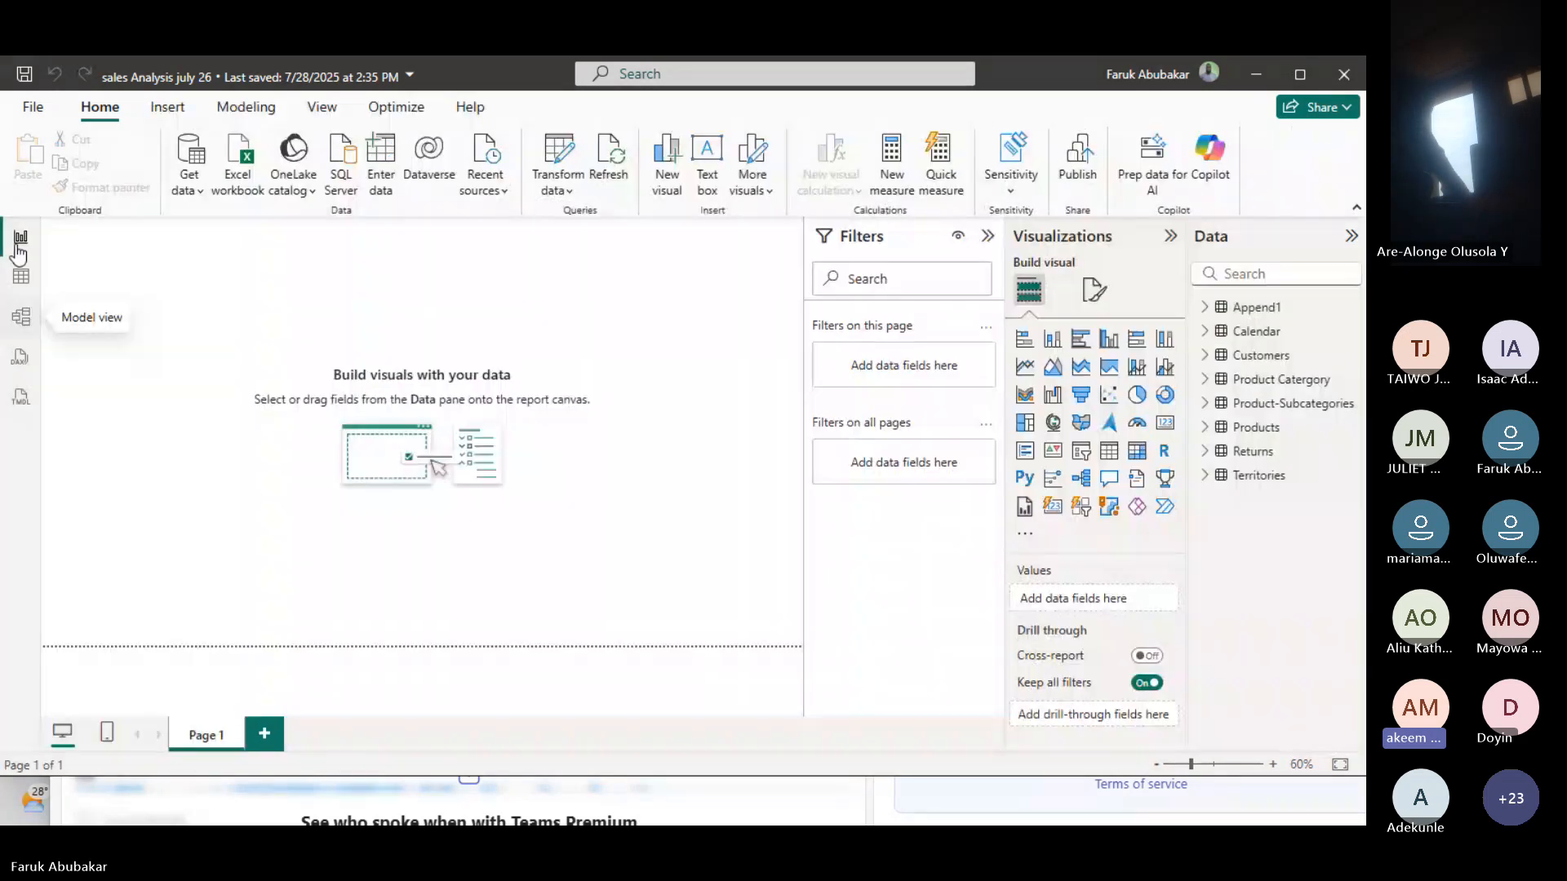
{"action": "left_click", "coordinate": [20, 279]}
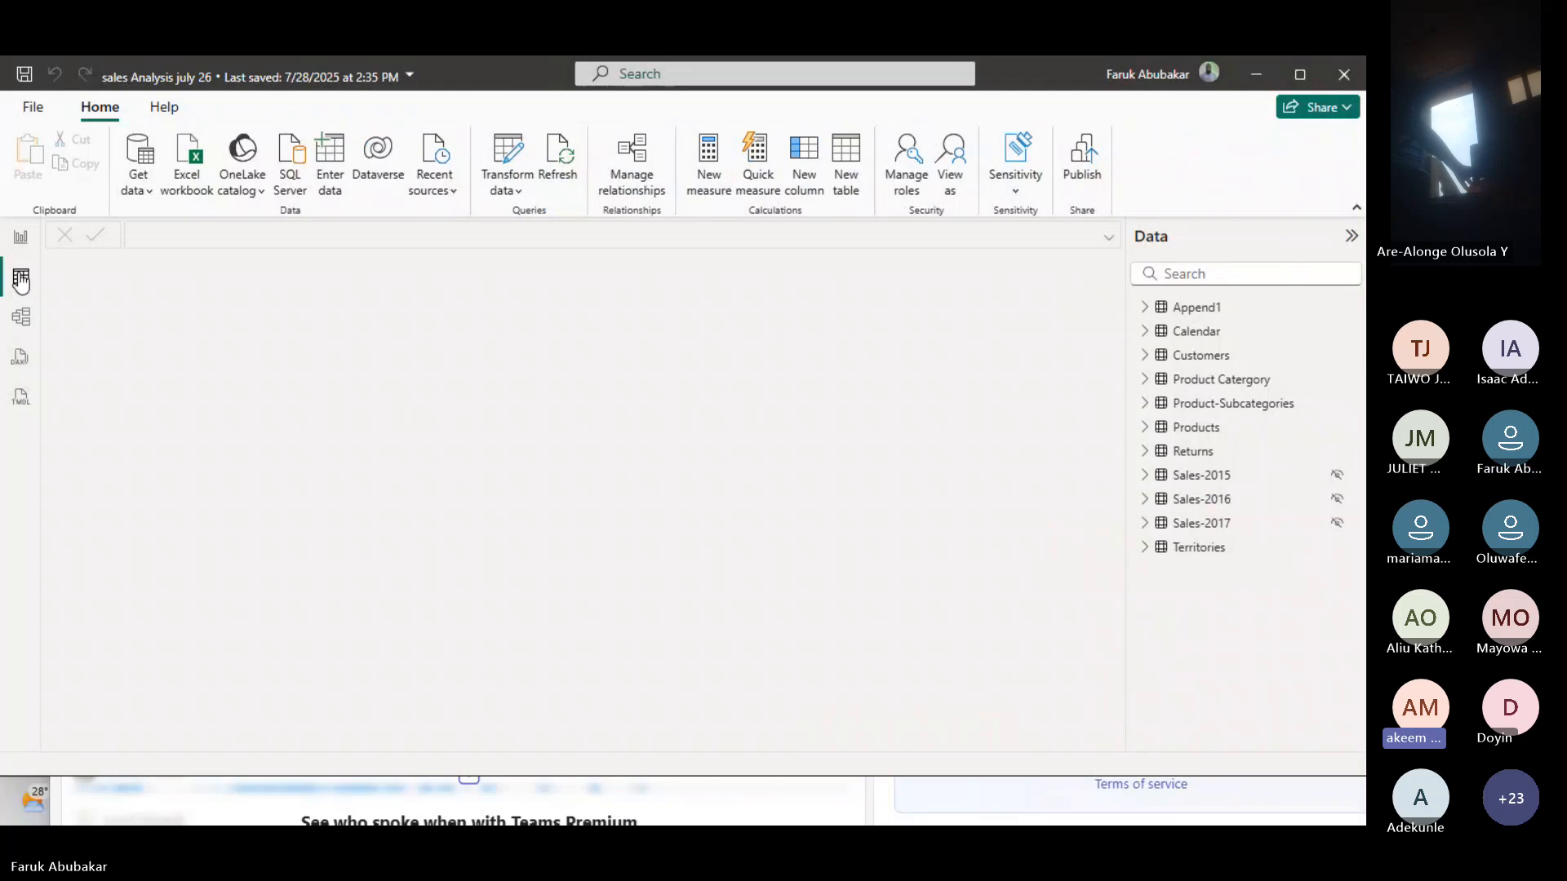
{"action": "double_click", "coordinate": [1187, 315]}
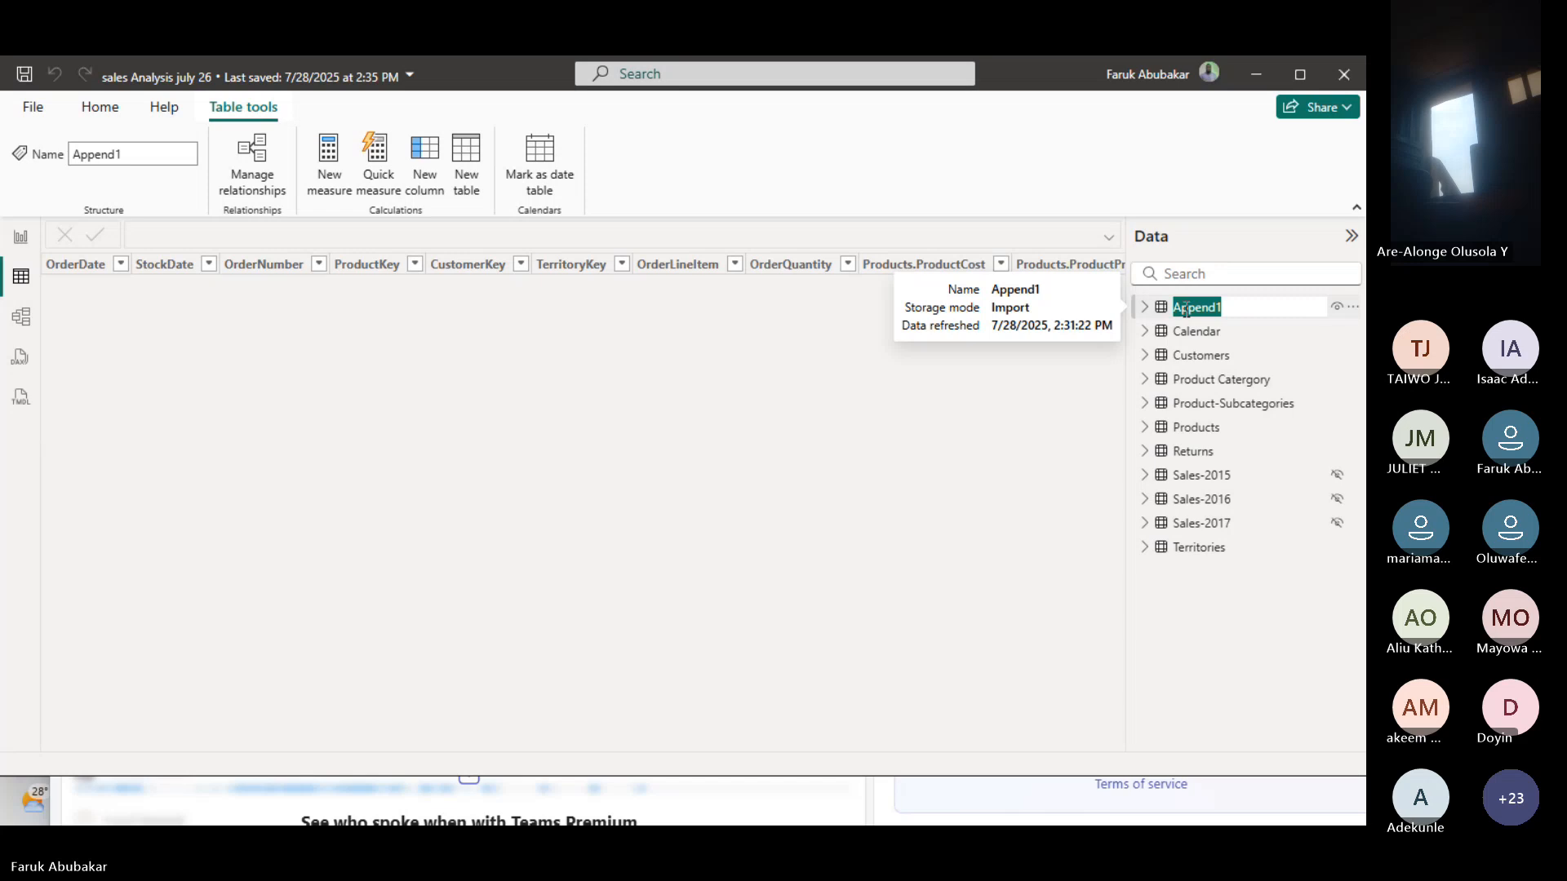
{"action": "type", "text": "Sales Re"}
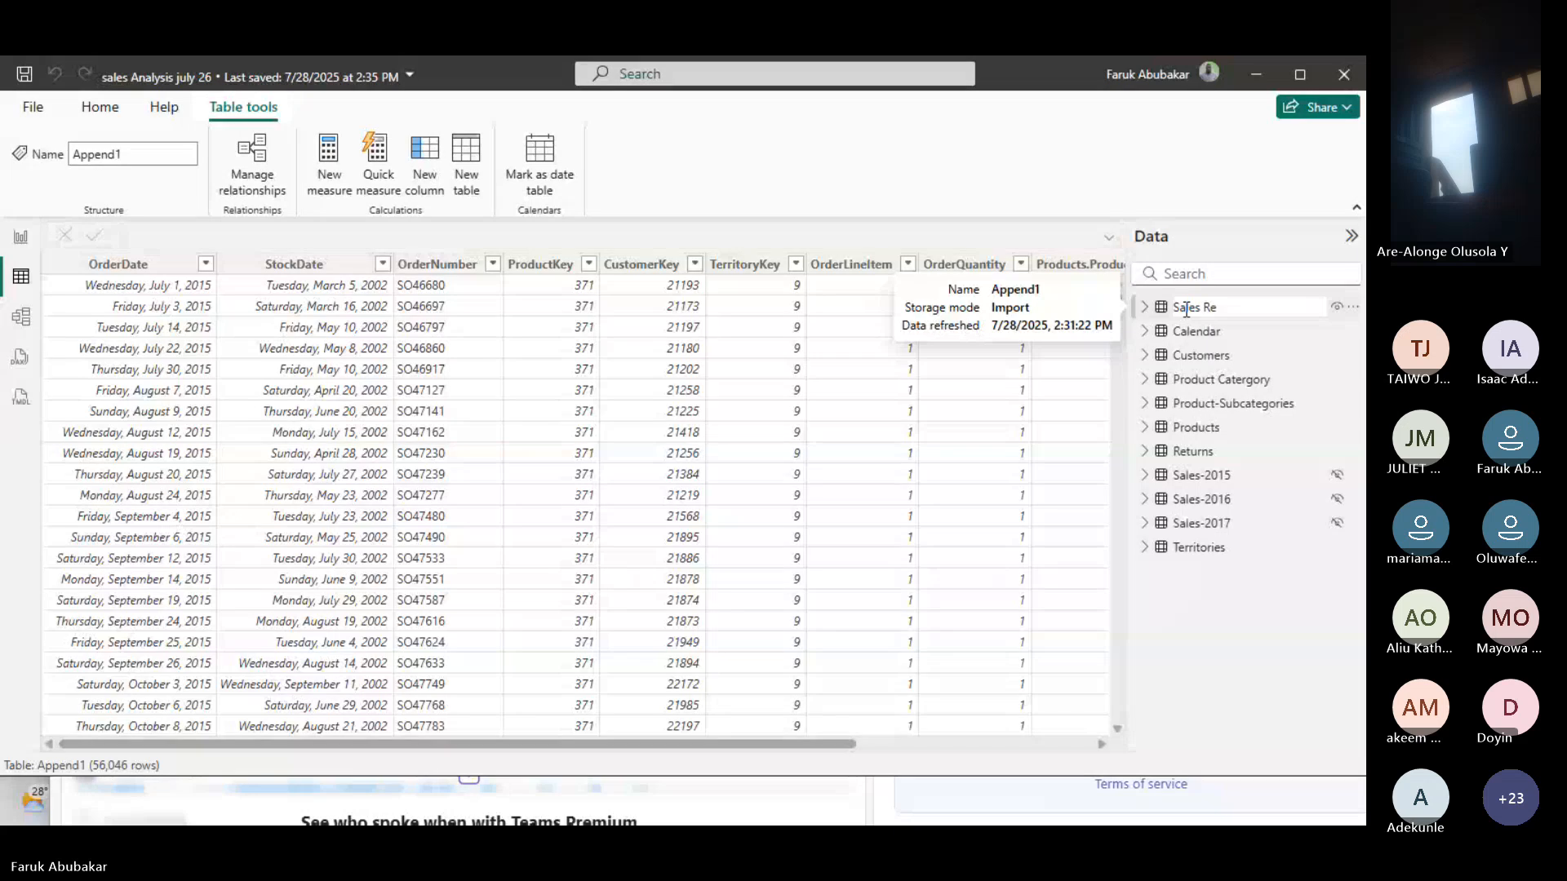
{"action": "type", "text": "port"}
{"action": "left_click", "coordinate": [147, 155]}
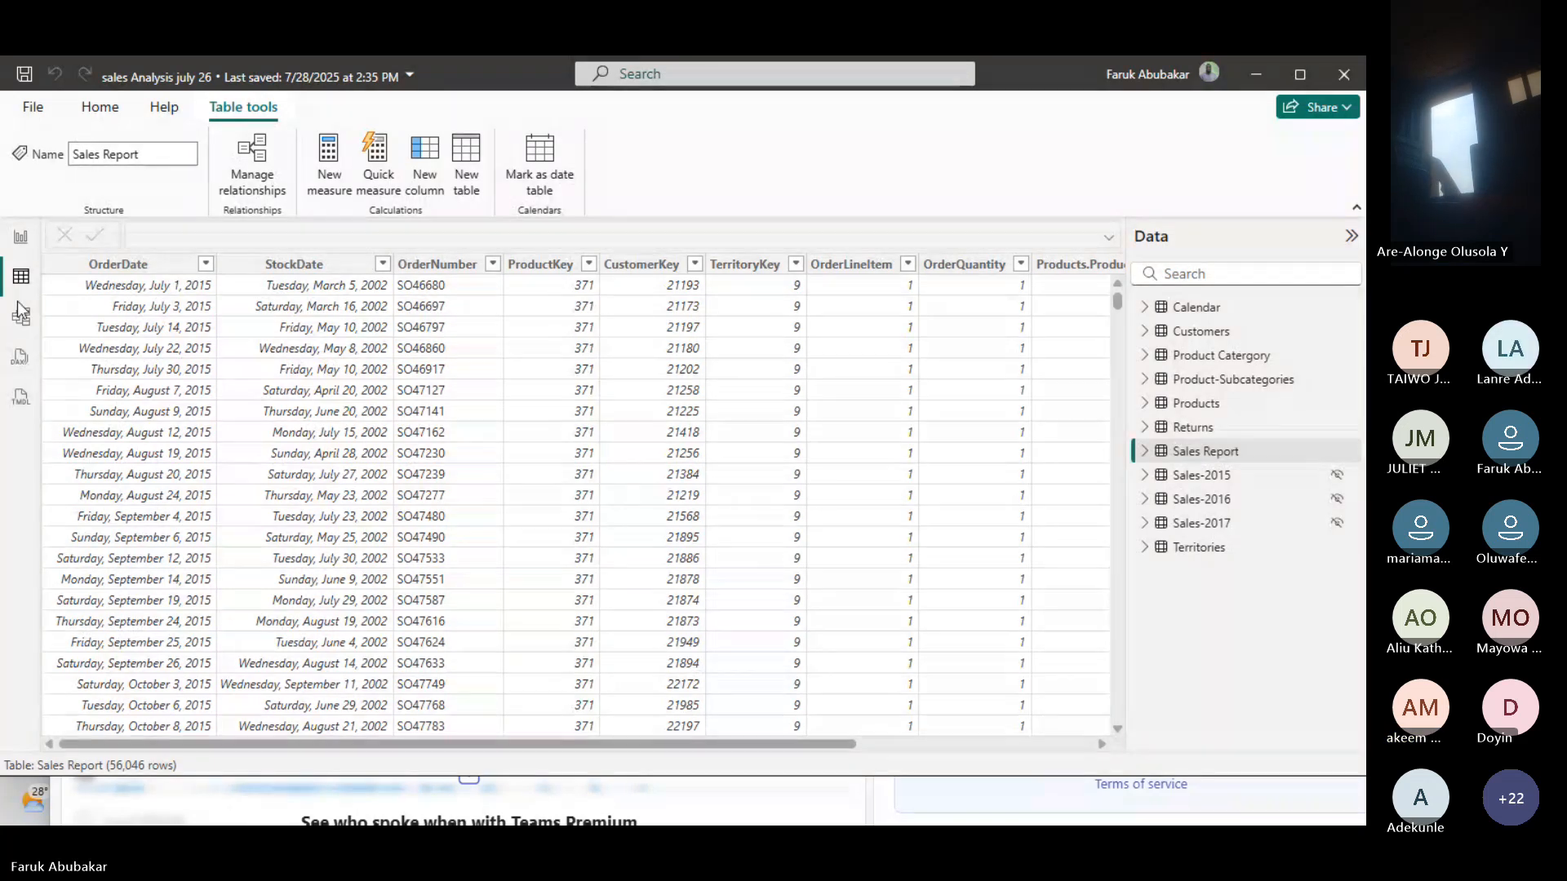
- Open the Power Query Editor and disable loading of the Sales-2015 query, accepting the data loss warning
{"action": "left_click", "coordinate": [20, 245]}
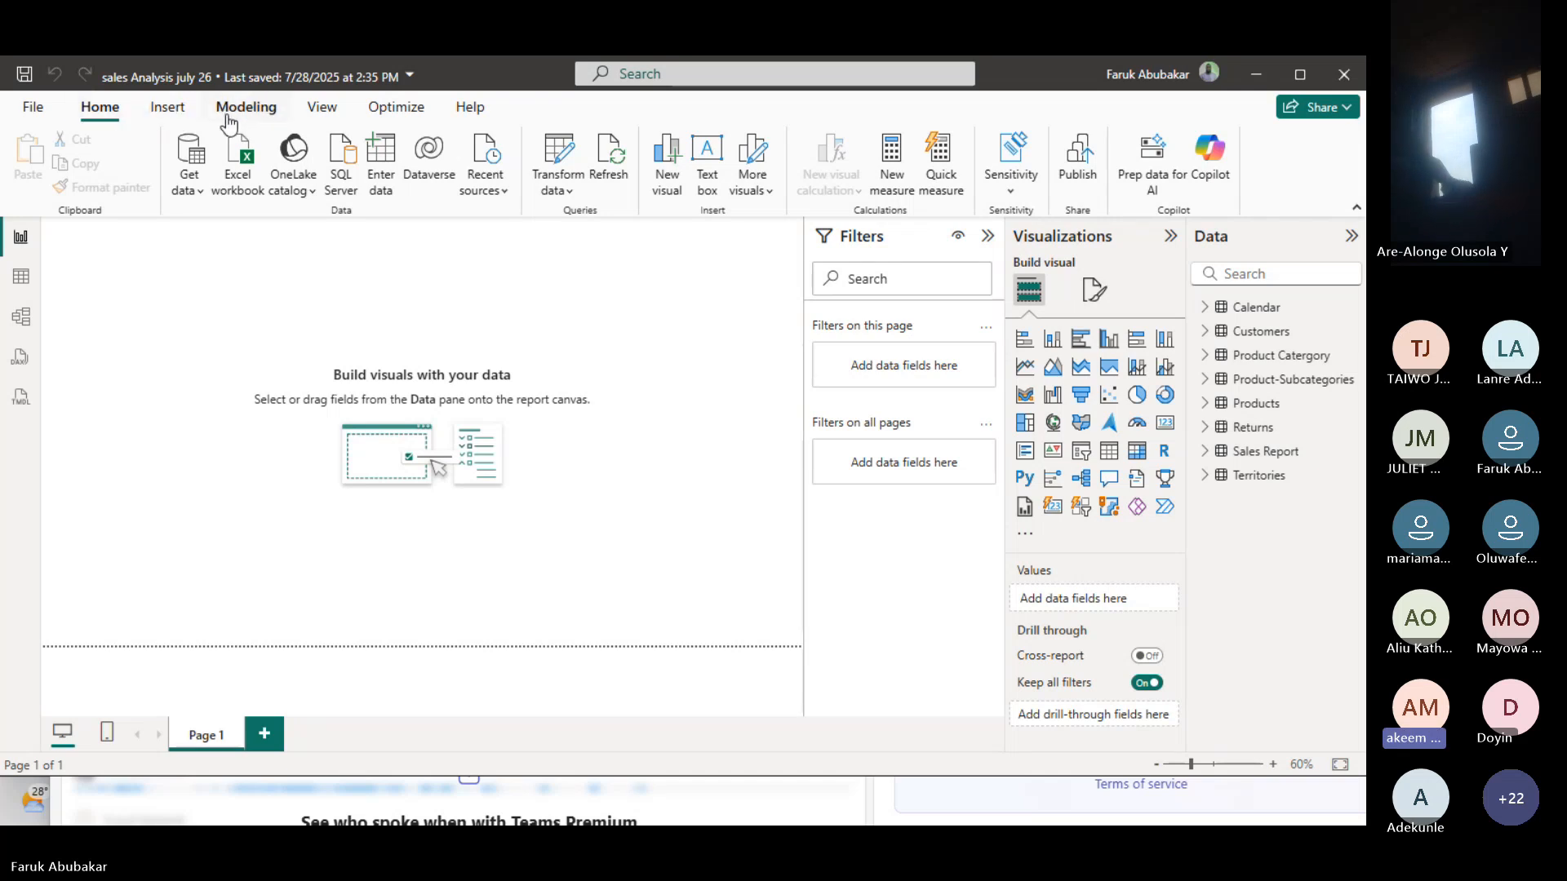
{"action": "left_click", "coordinate": [543, 178]}
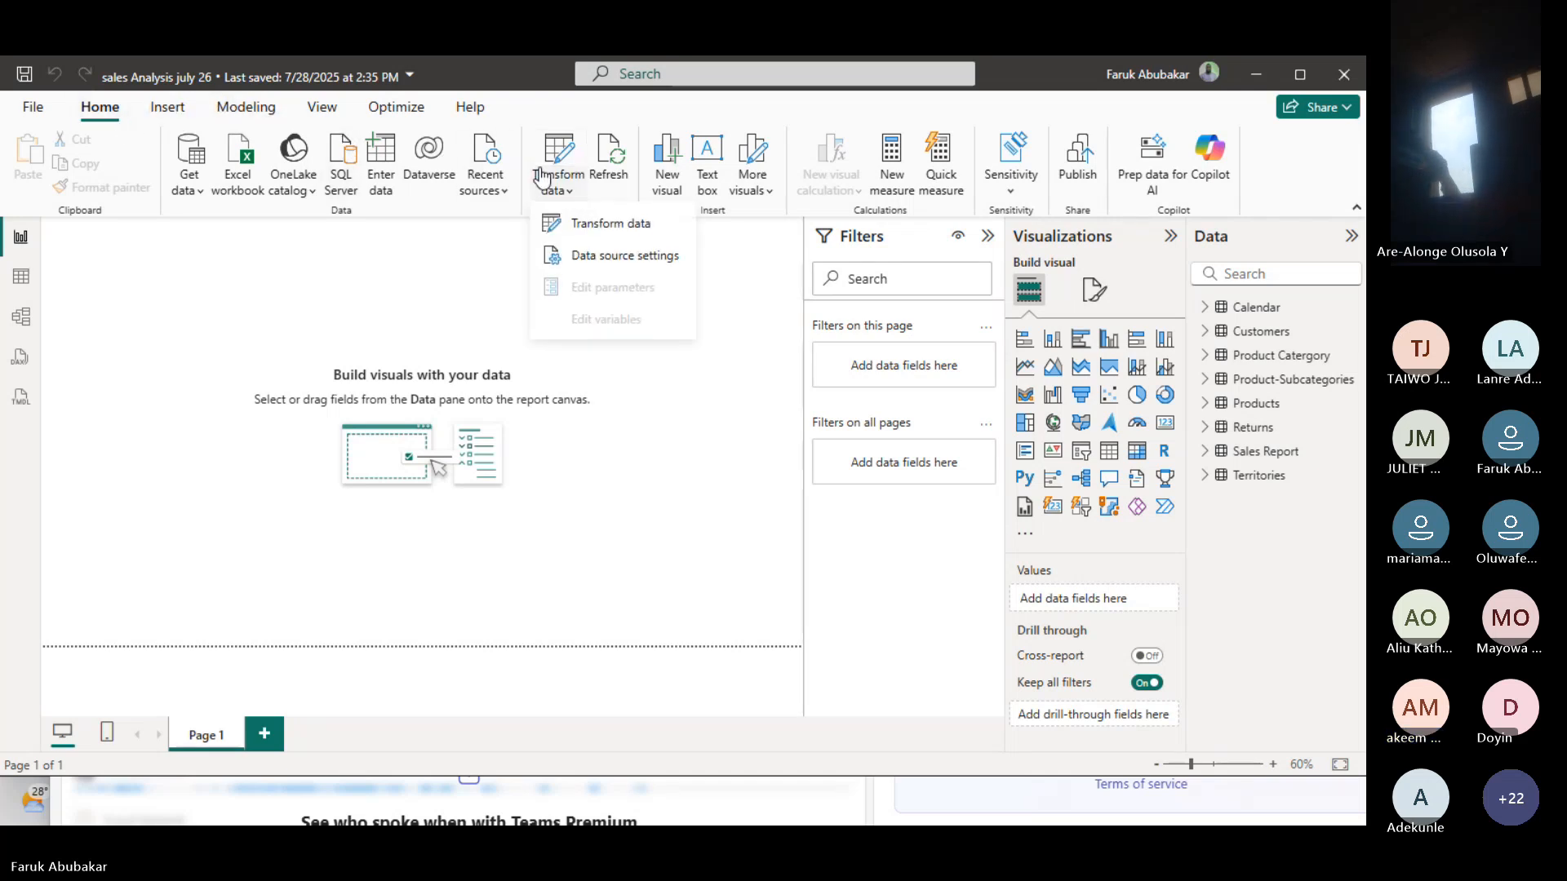
{"action": "left_click", "coordinate": [581, 222]}
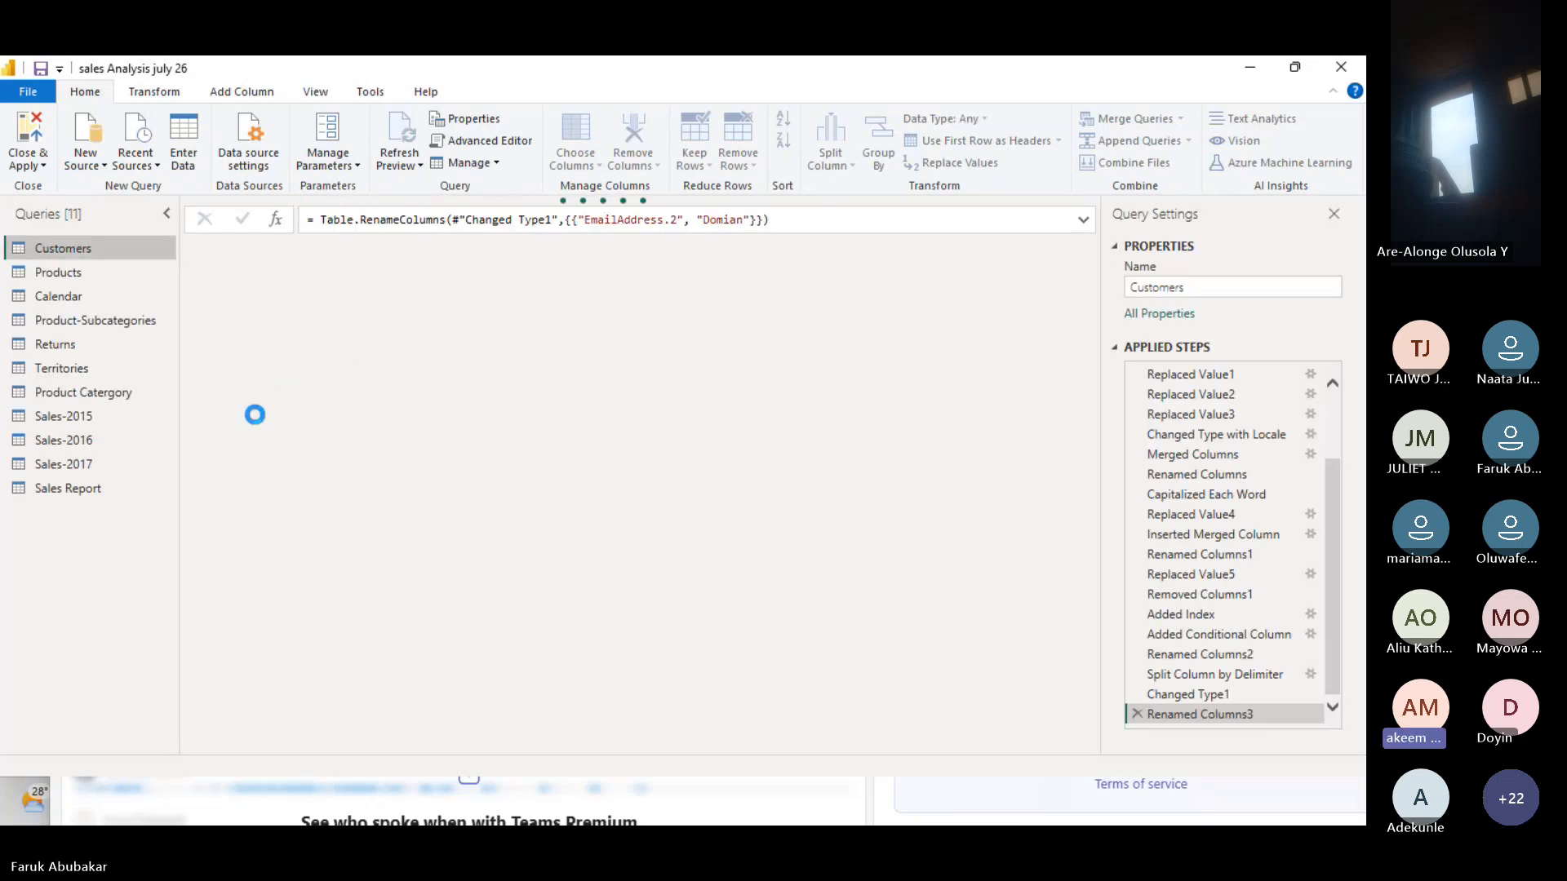
{"action": "left_click", "coordinate": [89, 416]}
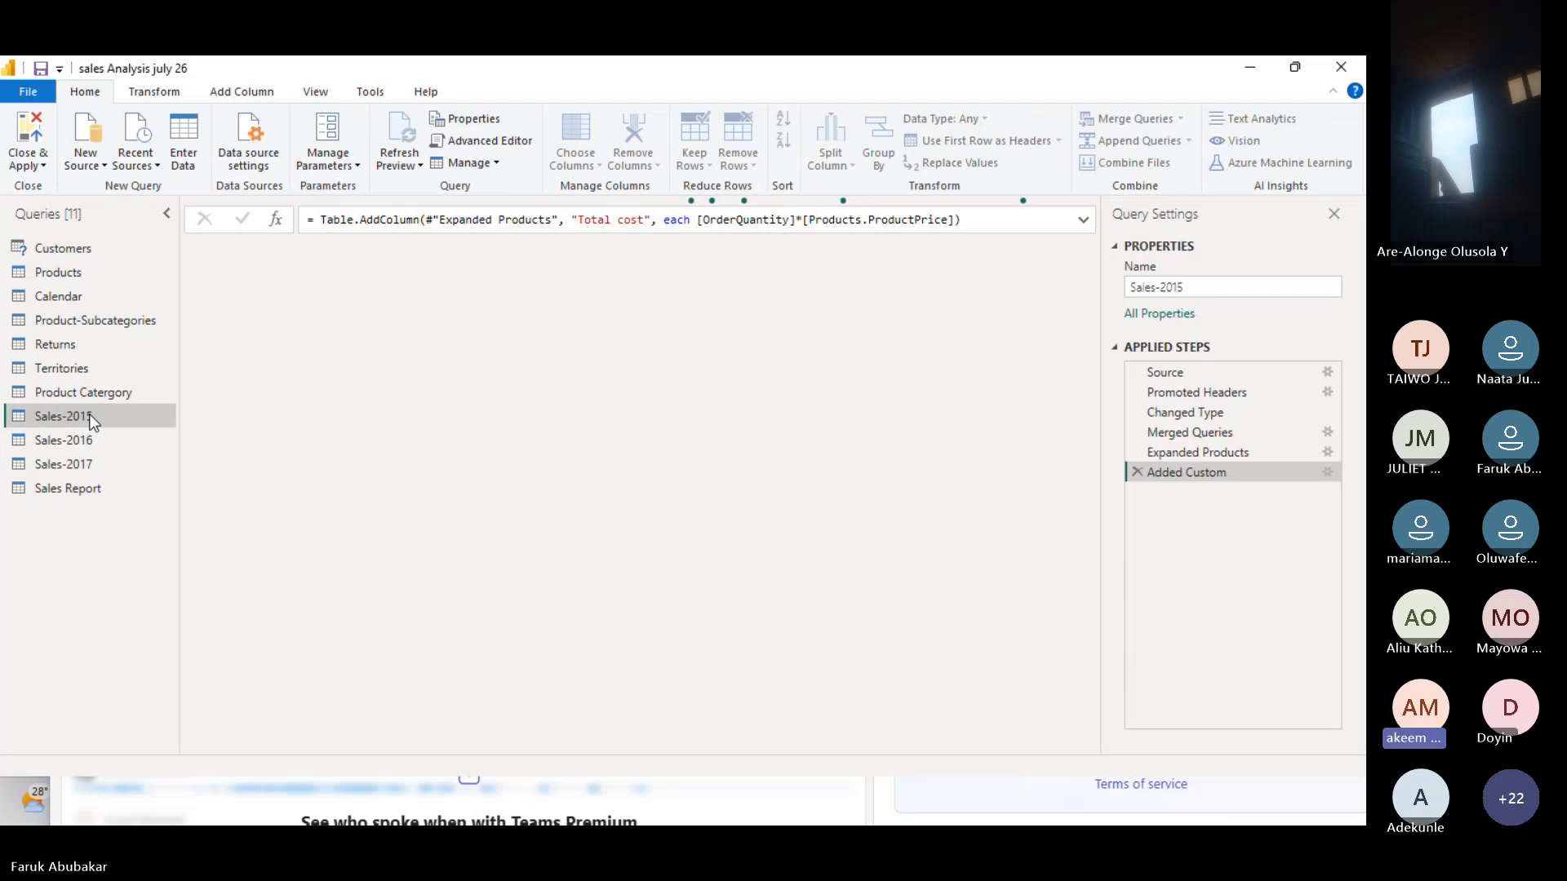
{"action": "right_click", "coordinate": [89, 414]}
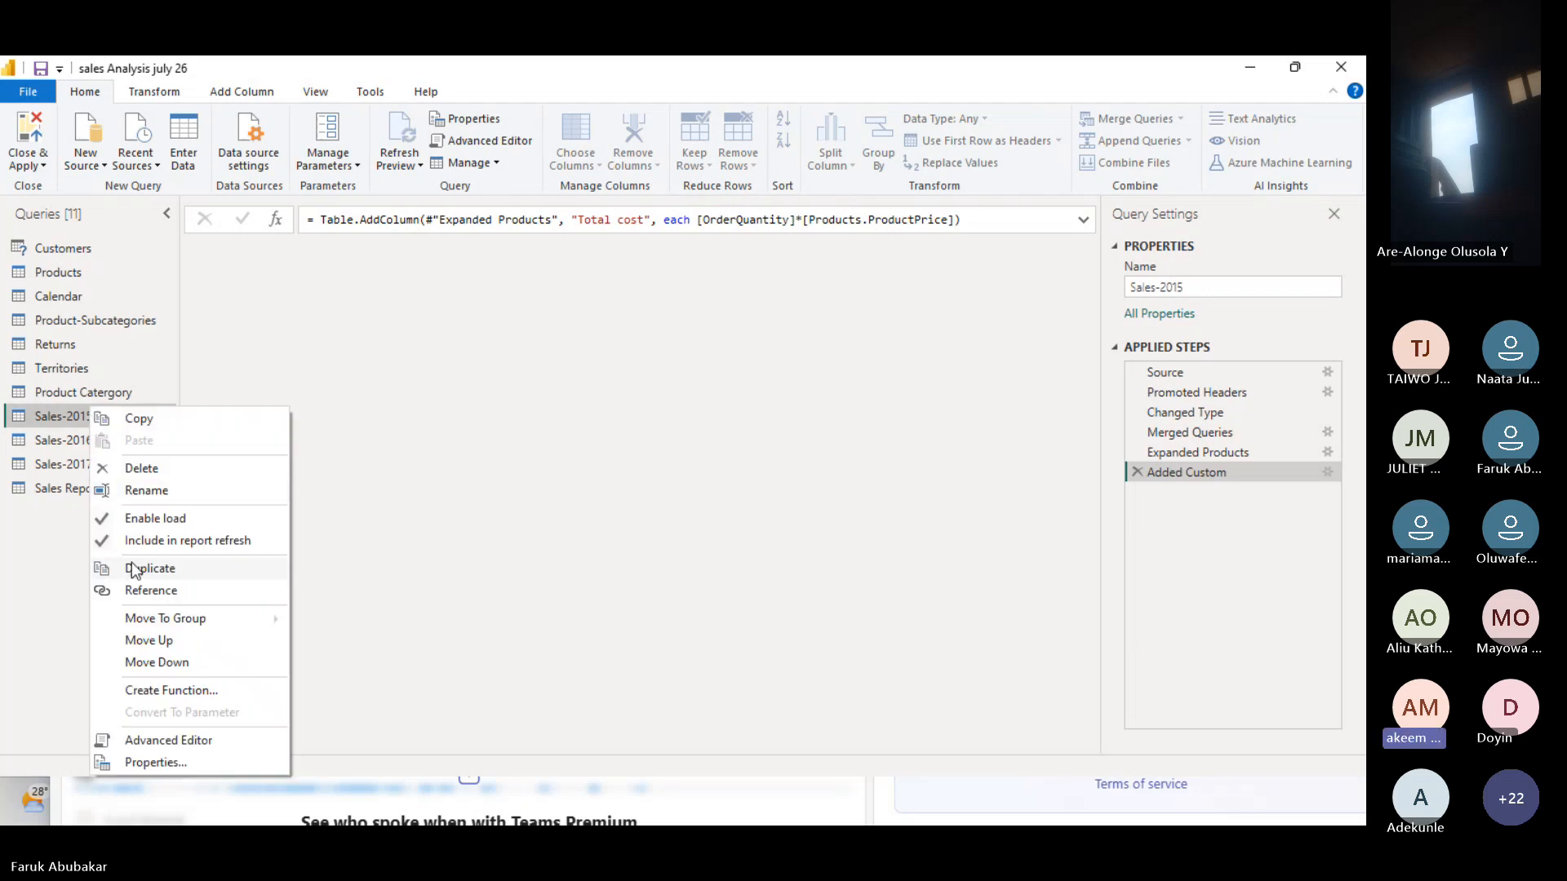
{"action": "left_click", "coordinate": [101, 517]}
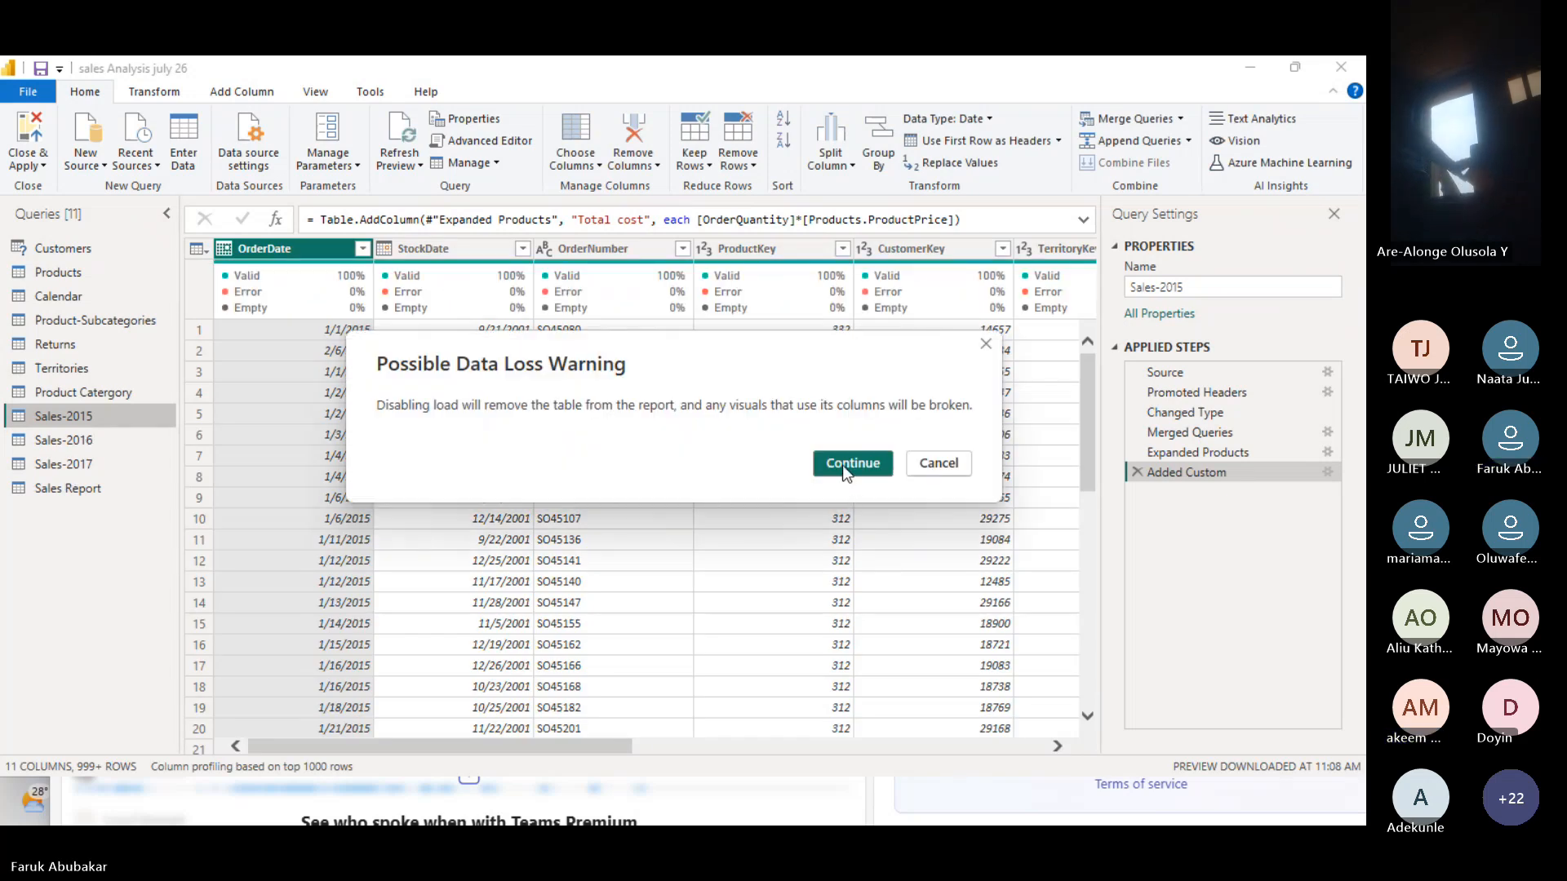
{"action": "left_click", "coordinate": [842, 465]}
- Disable loading of the Sales-2016 query and accept the possible data loss
{"action": "right_click", "coordinate": [65, 442]}
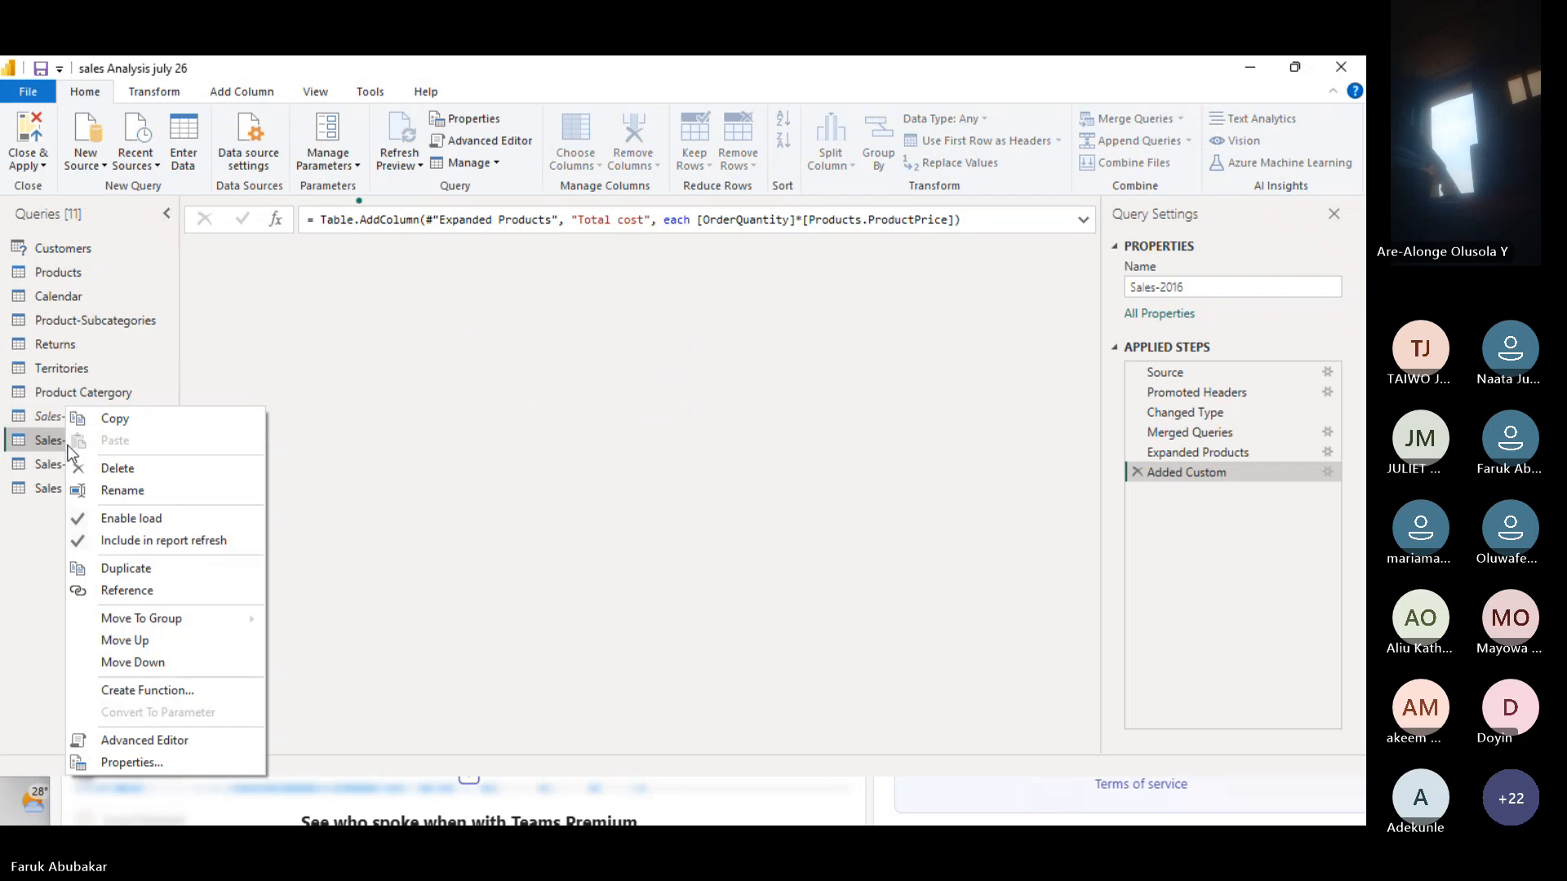
{"action": "left_click", "coordinate": [80, 523]}
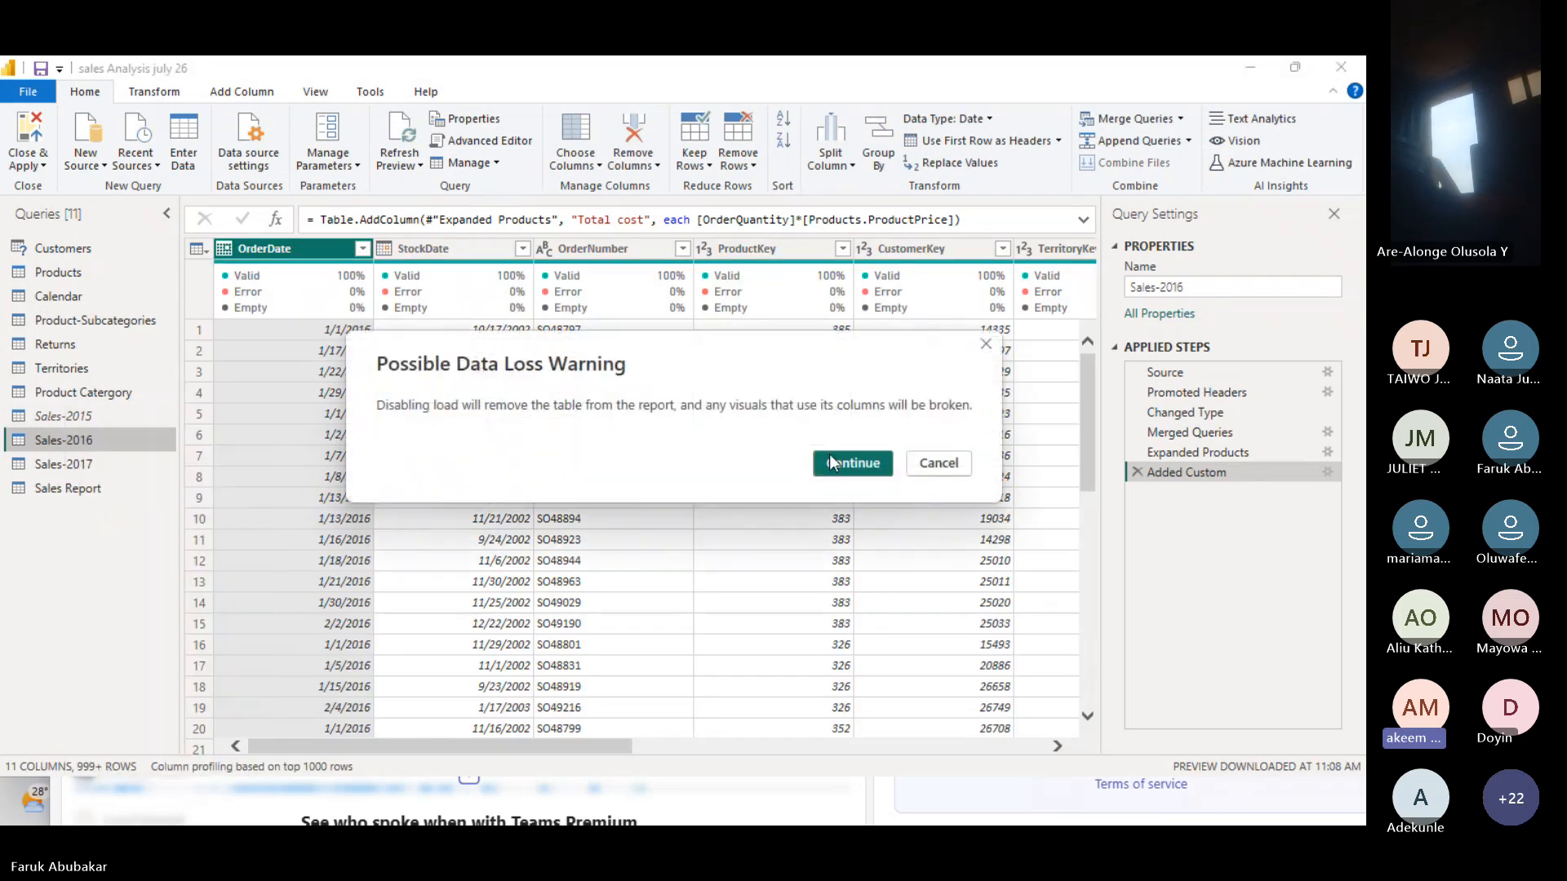
{"action": "left_click", "coordinate": [845, 463]}
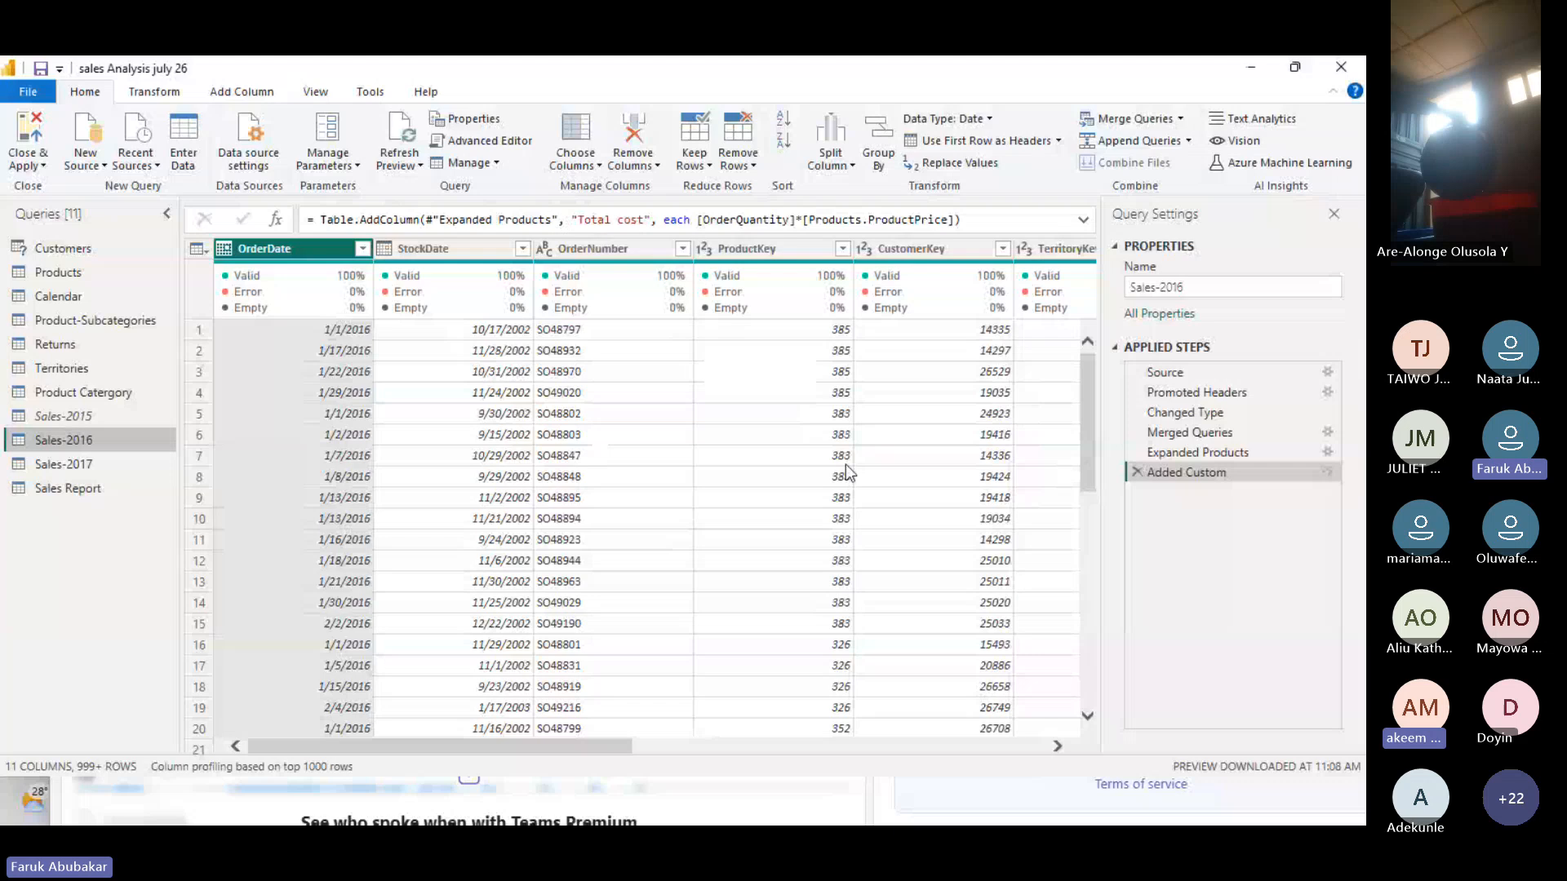
- Disable loading of the Sales-2017 query, accepting the data loss warning, and close the Power Query Editor with all changes applied
{"action": "left_click", "coordinate": [47, 467]}
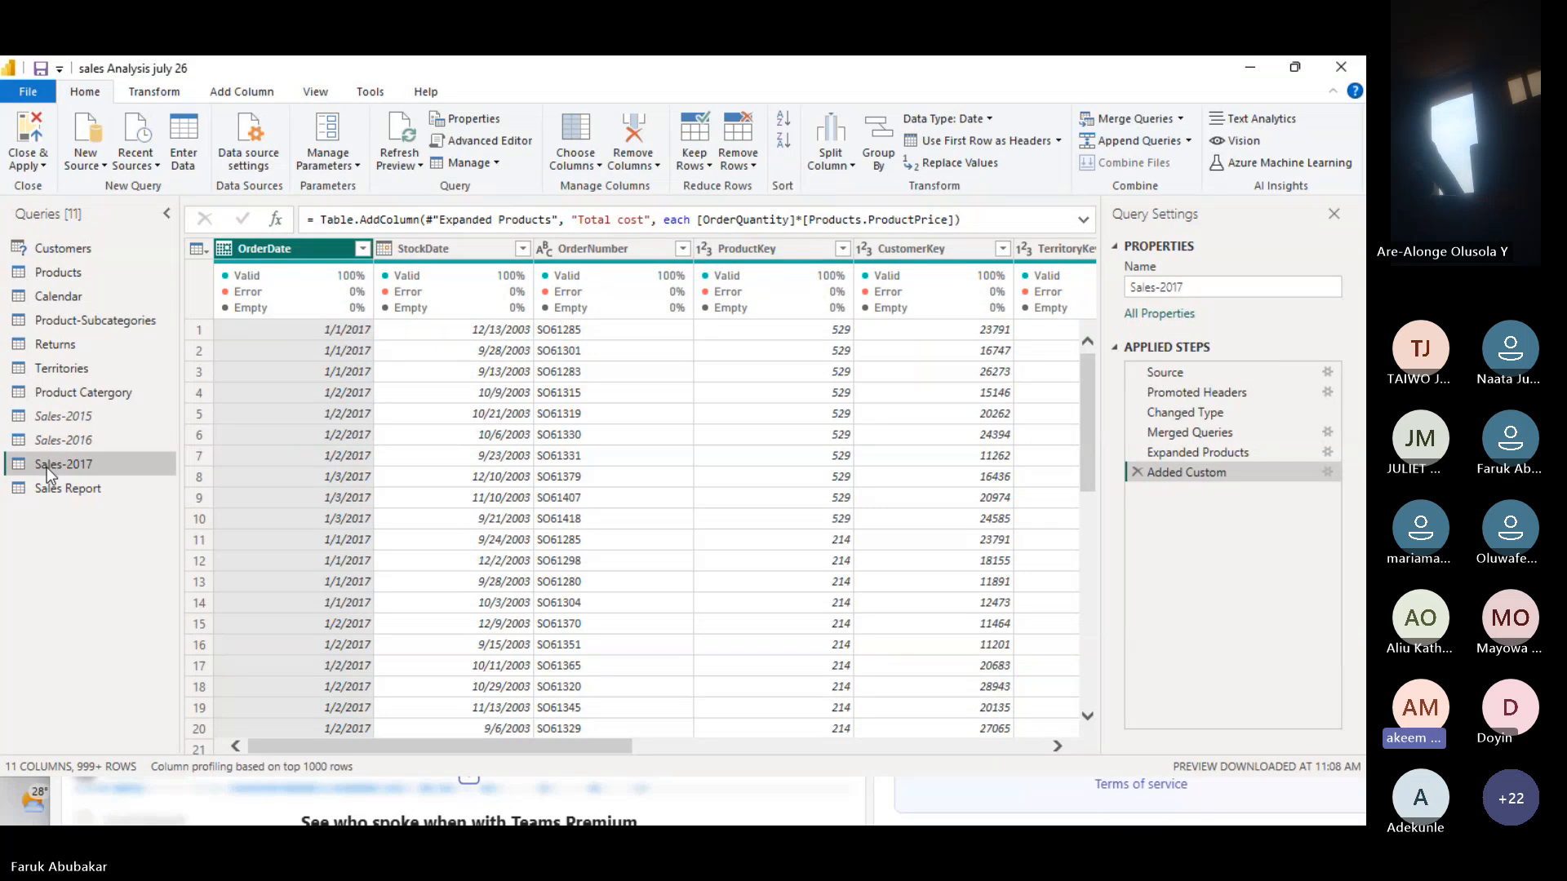
{"action": "right_click", "coordinate": [47, 467]}
{"action": "left_click", "coordinate": [69, 519]}
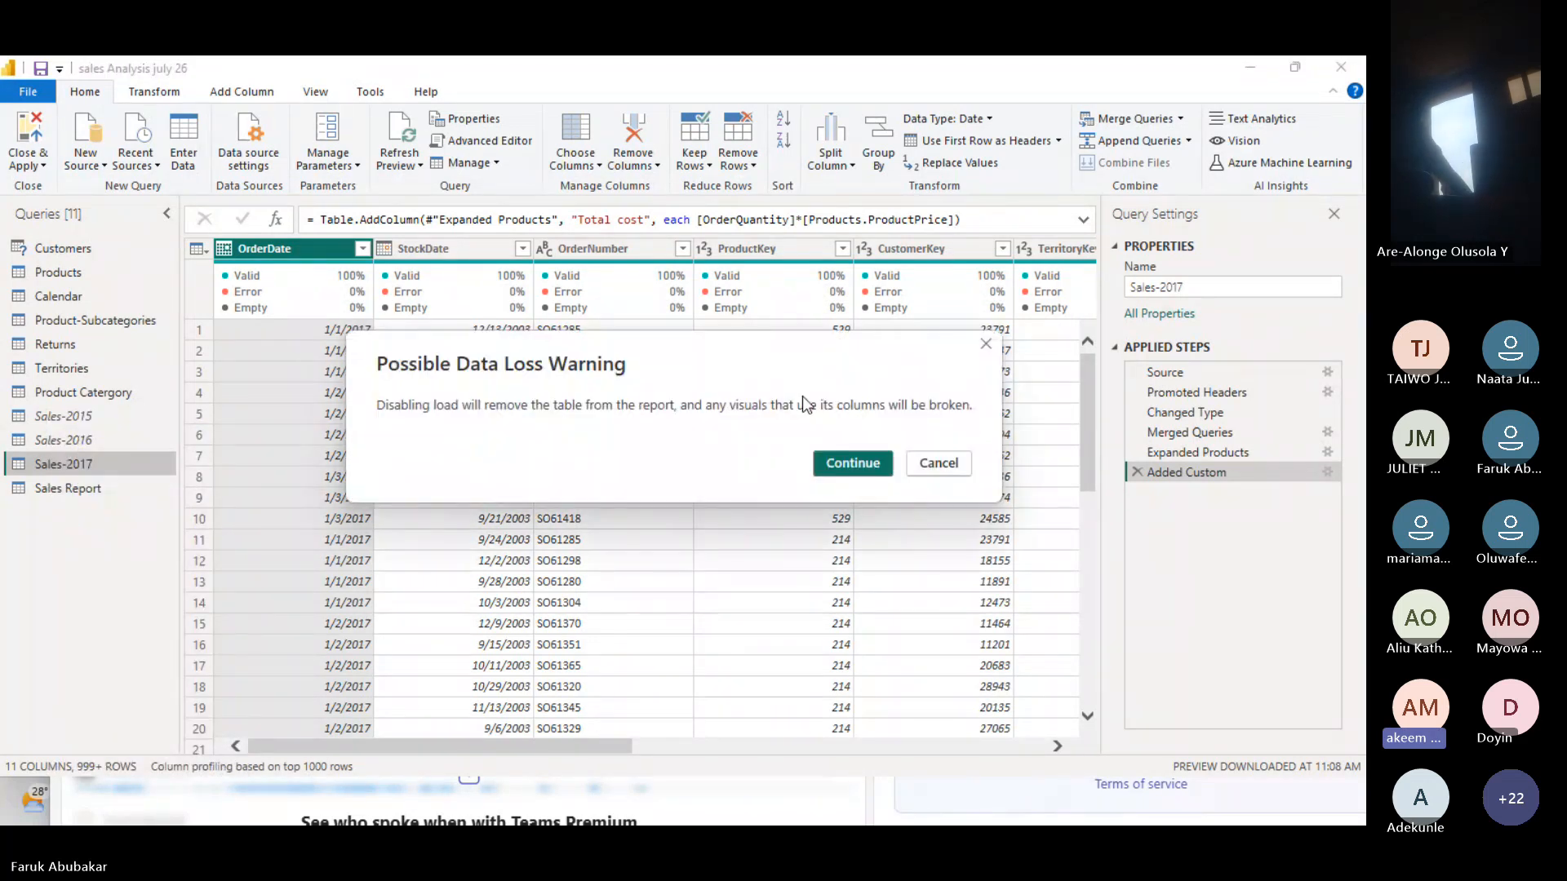
{"action": "left_click", "coordinate": [853, 463]}
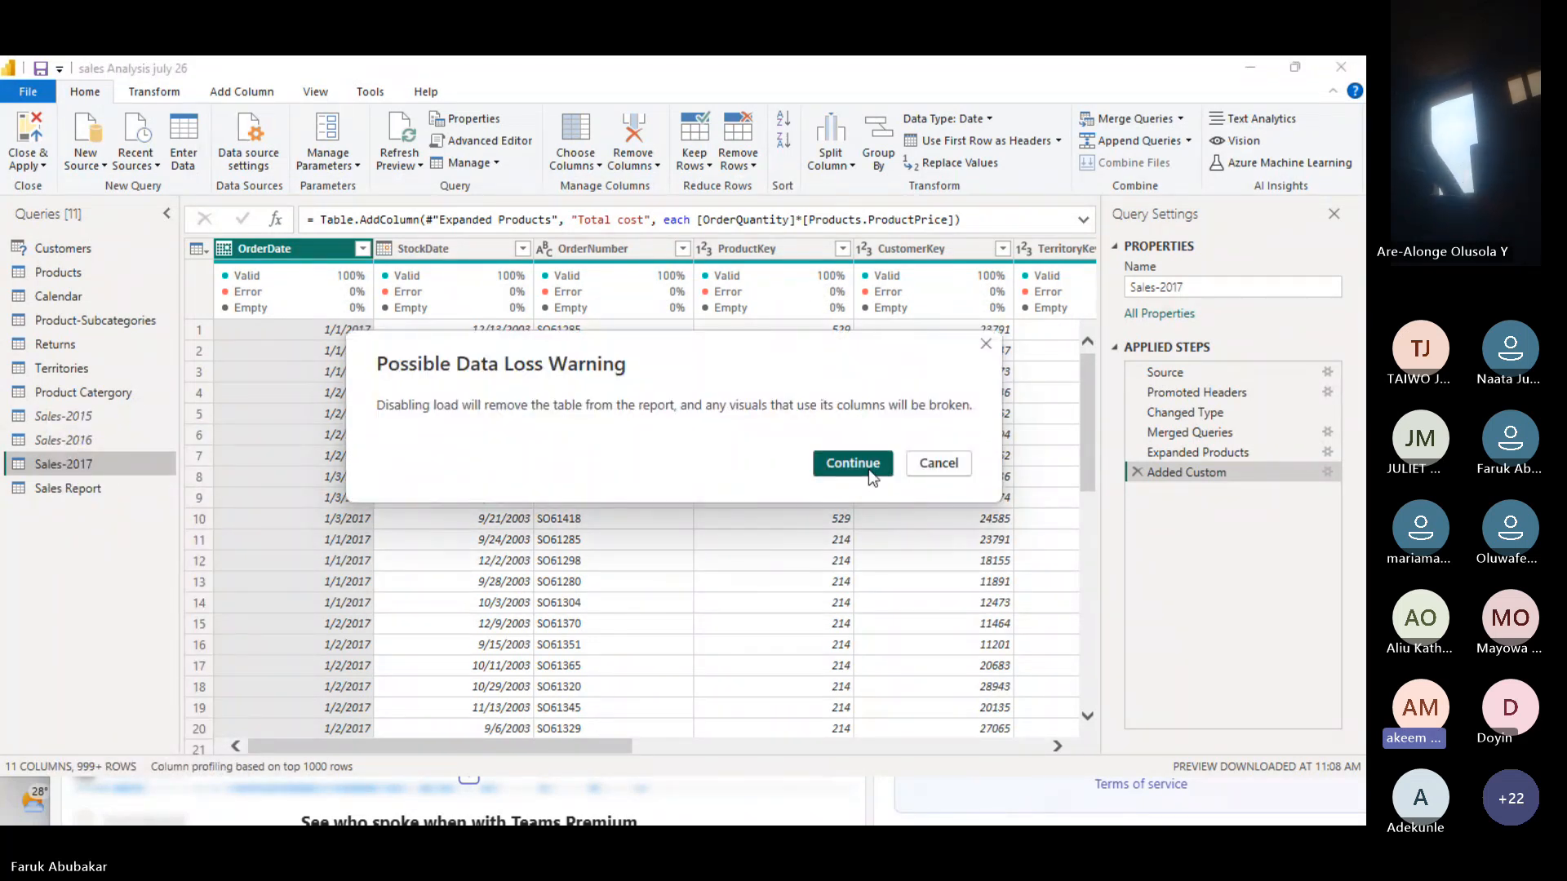
{"action": "left_click", "coordinate": [28, 166]}
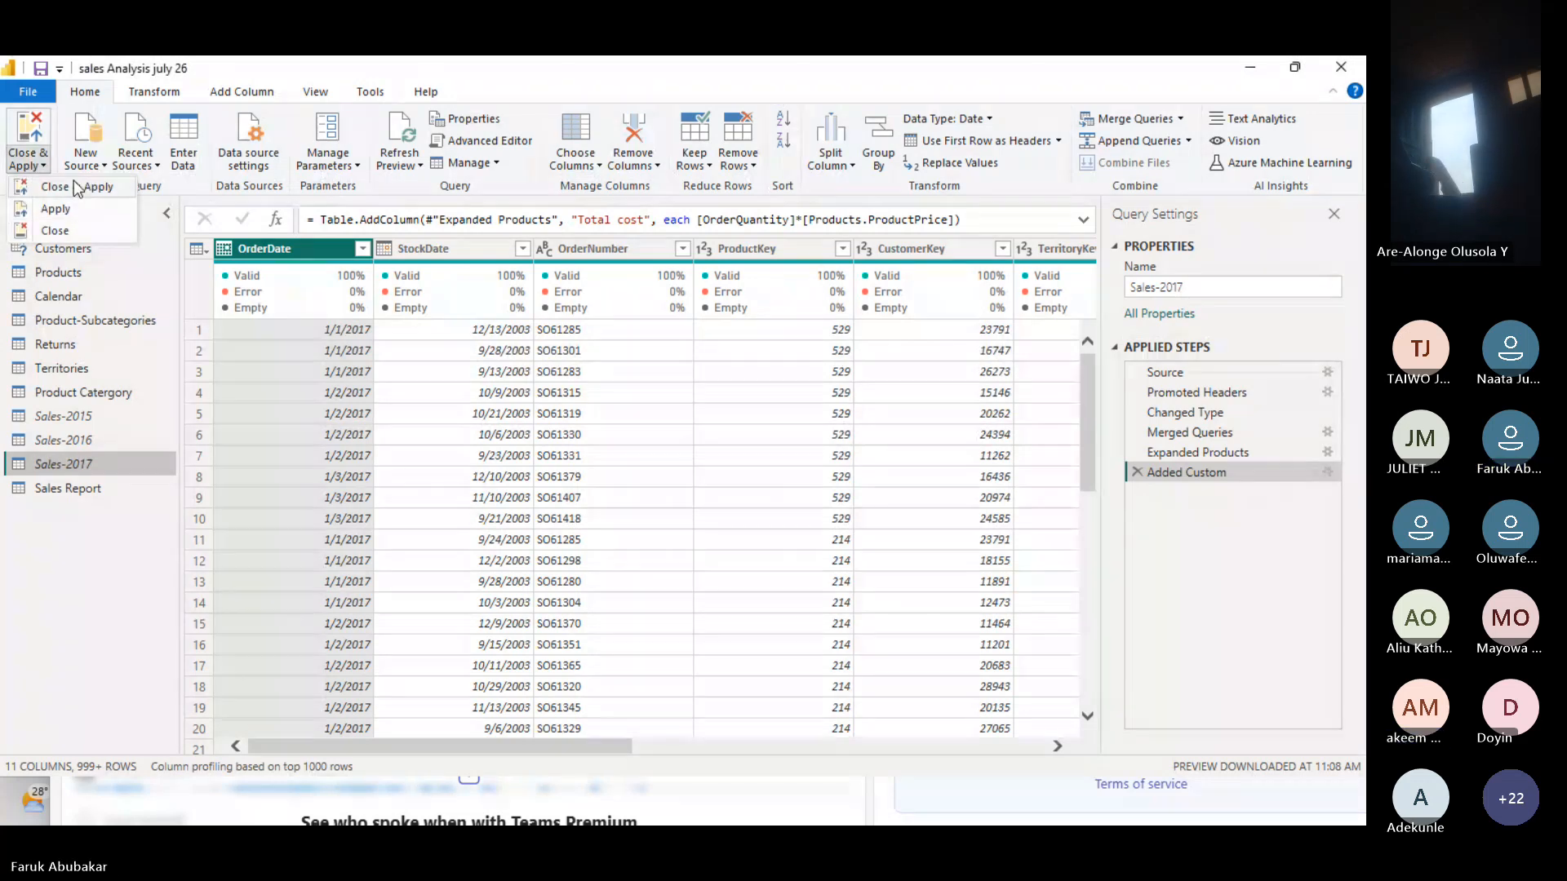
{"action": "left_click", "coordinate": [77, 186]}
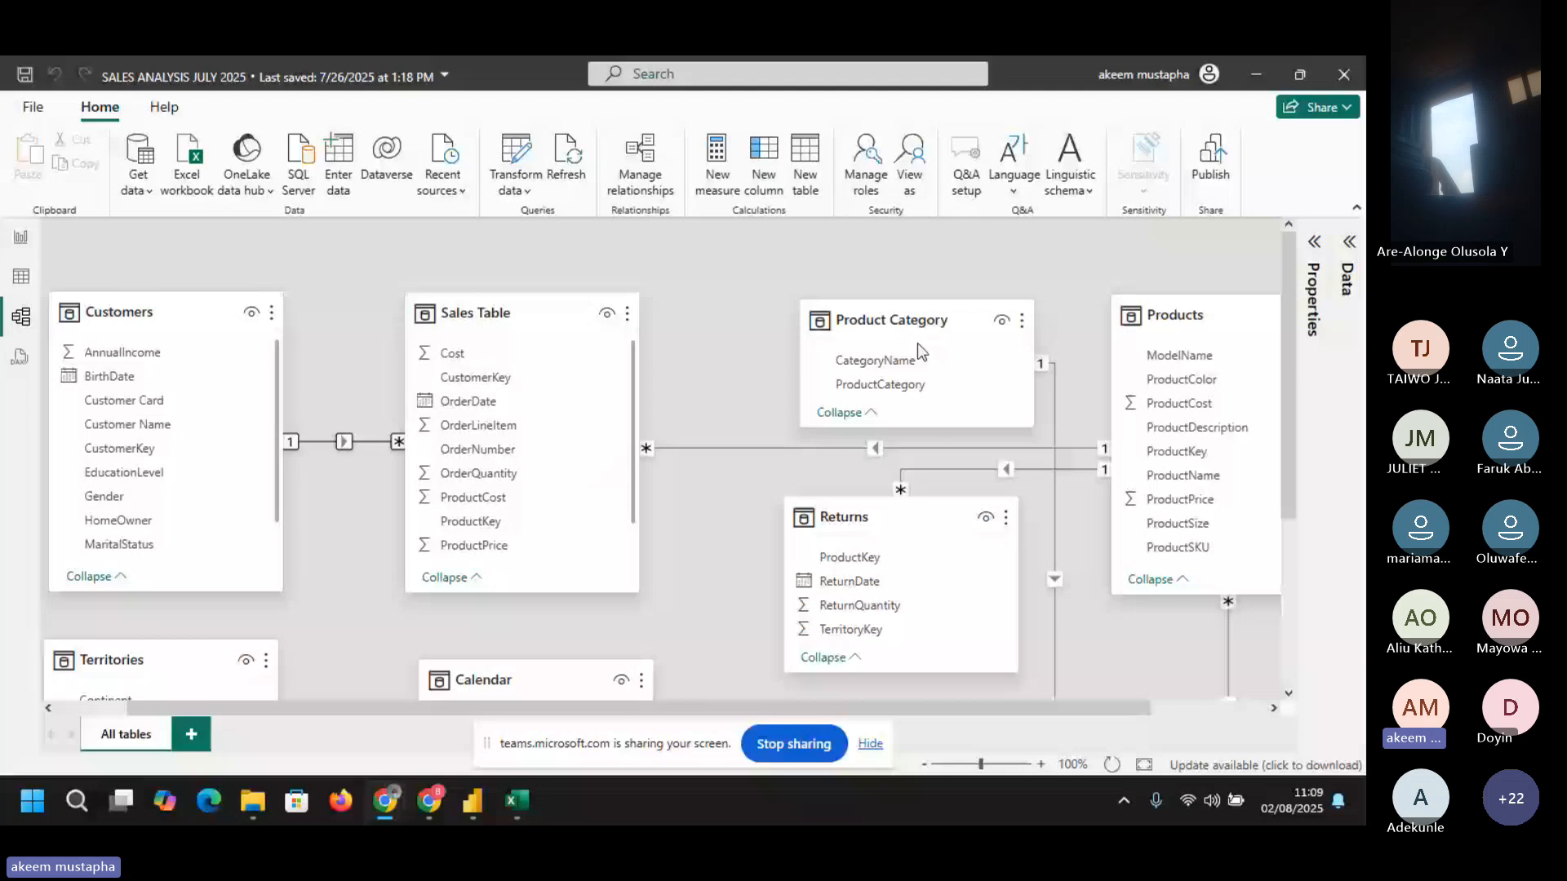
- Nudge the Product Category table slightly up and to the left in the SALES ANALYSIS JULY 2025 model diagram
{"action": "left_click_drag", "start_coordinate": [918, 343], "coordinate": [912, 335]}
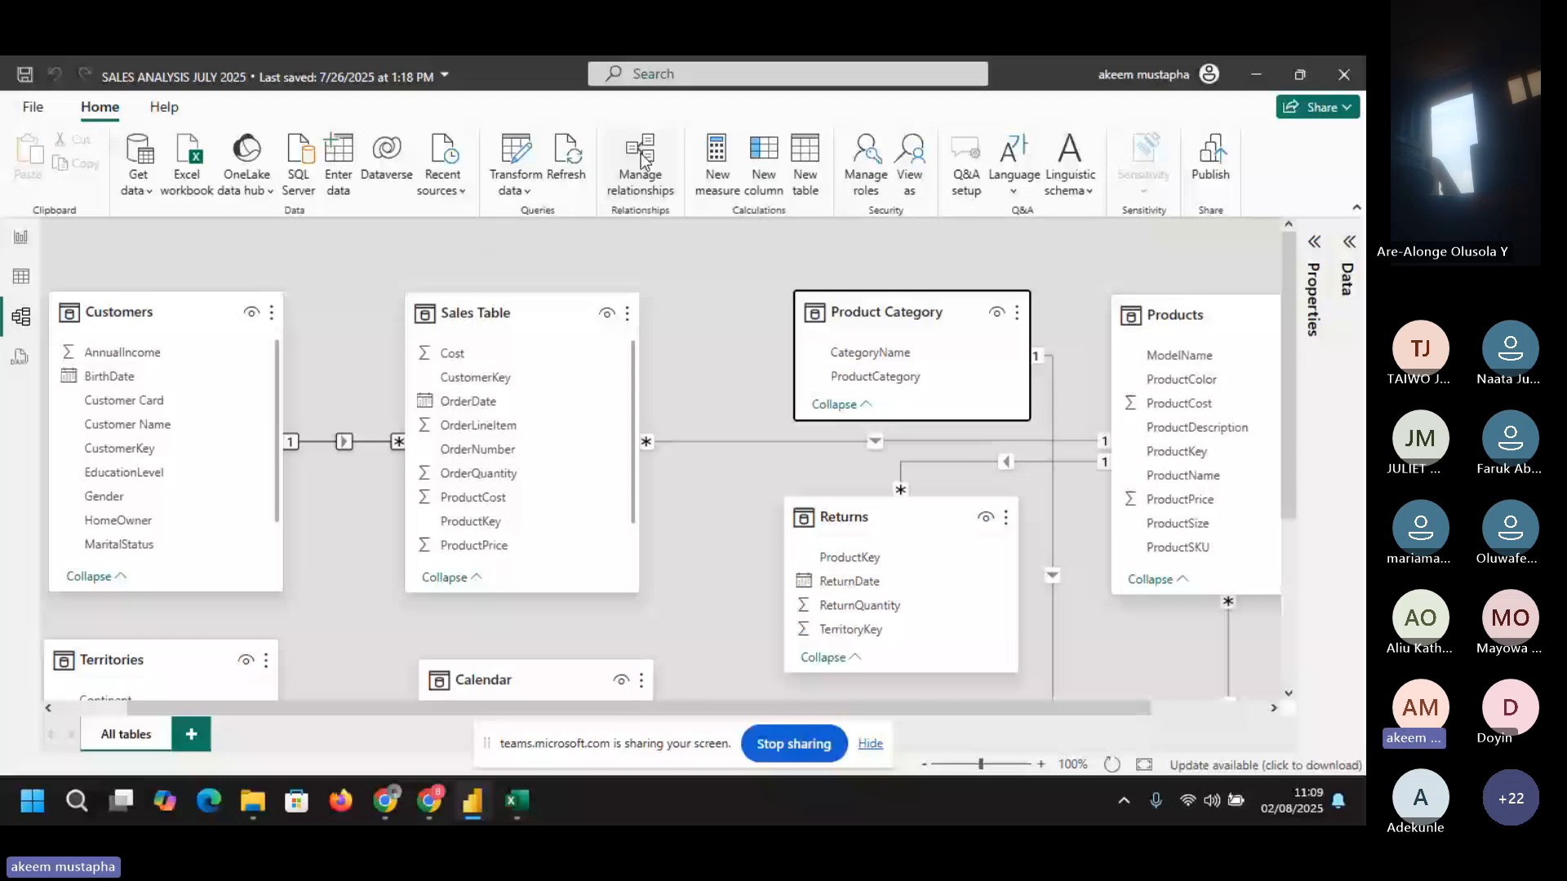
{"action": "left_click", "coordinate": [640, 155]}
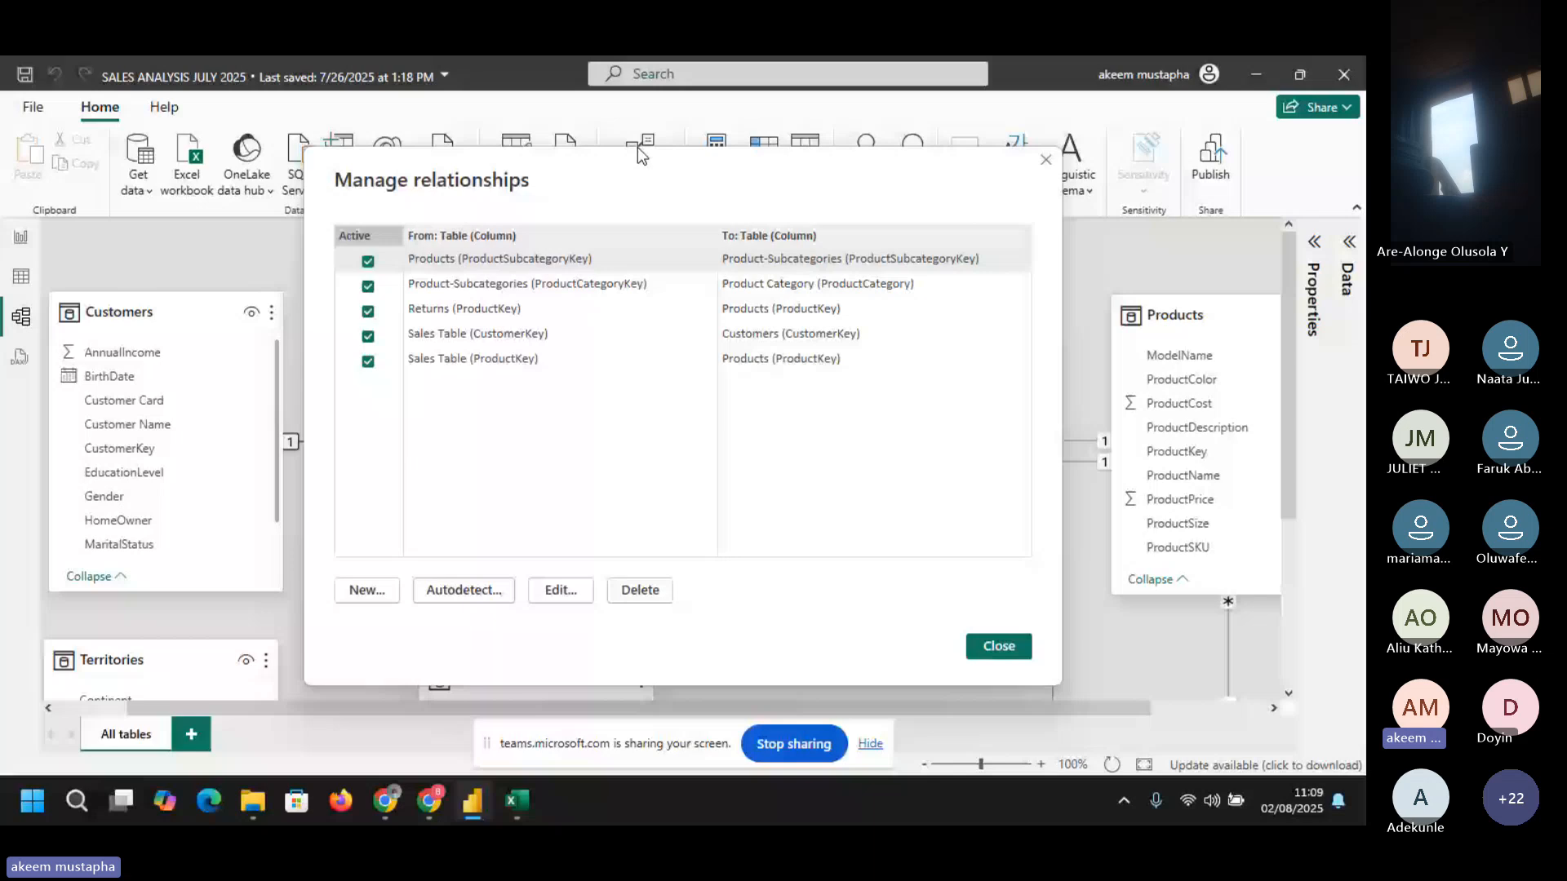
{"action": "left_click_drag", "start_coordinate": [638, 147], "coordinate": [494, 126]}
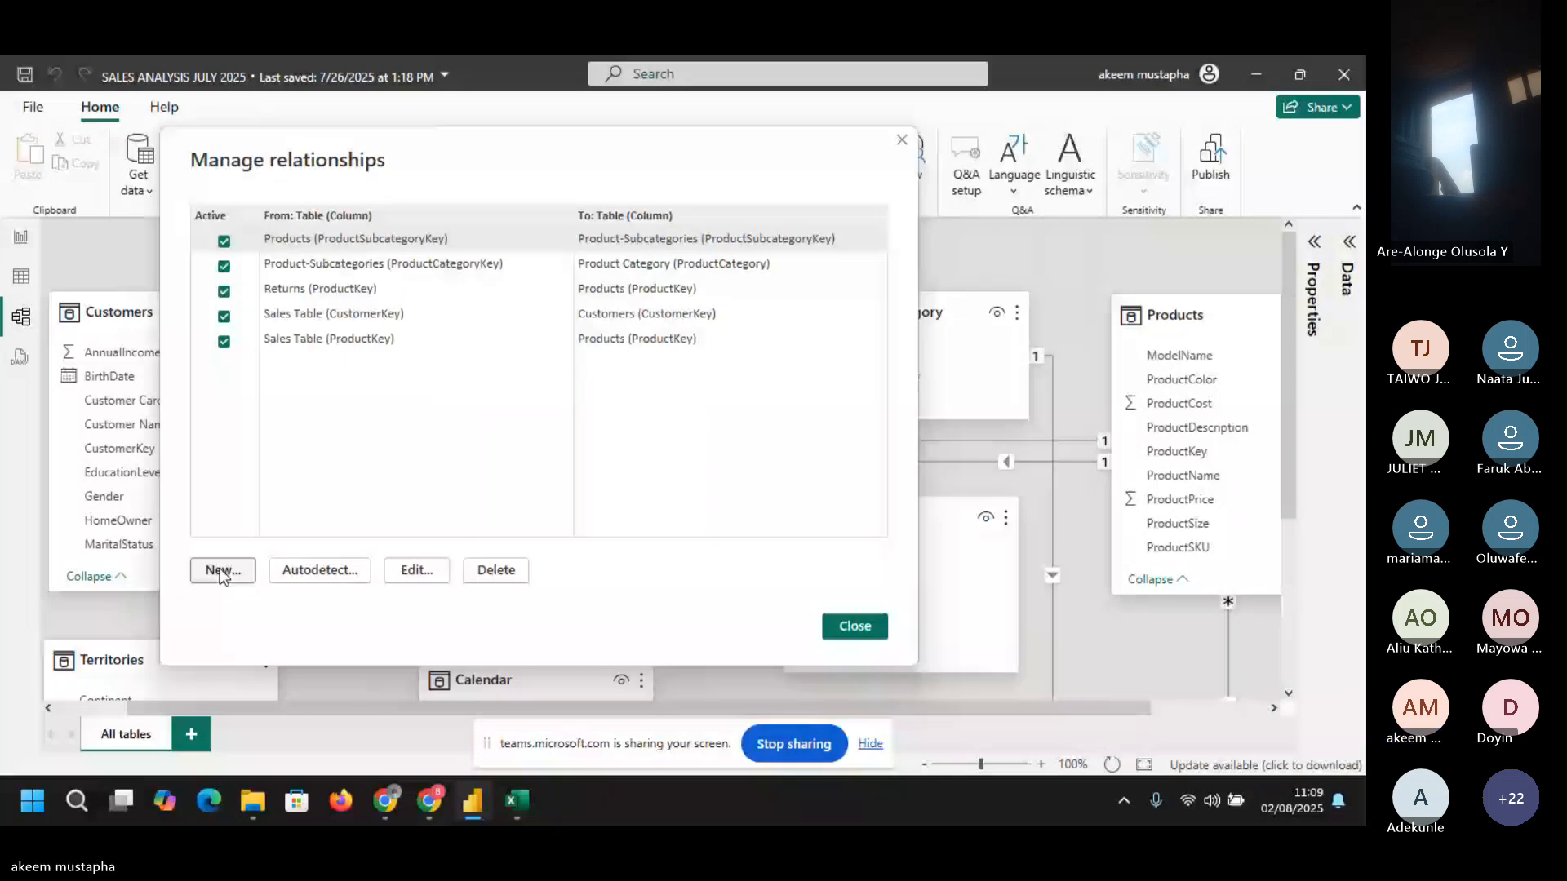
{"action": "left_click", "coordinate": [220, 573]}
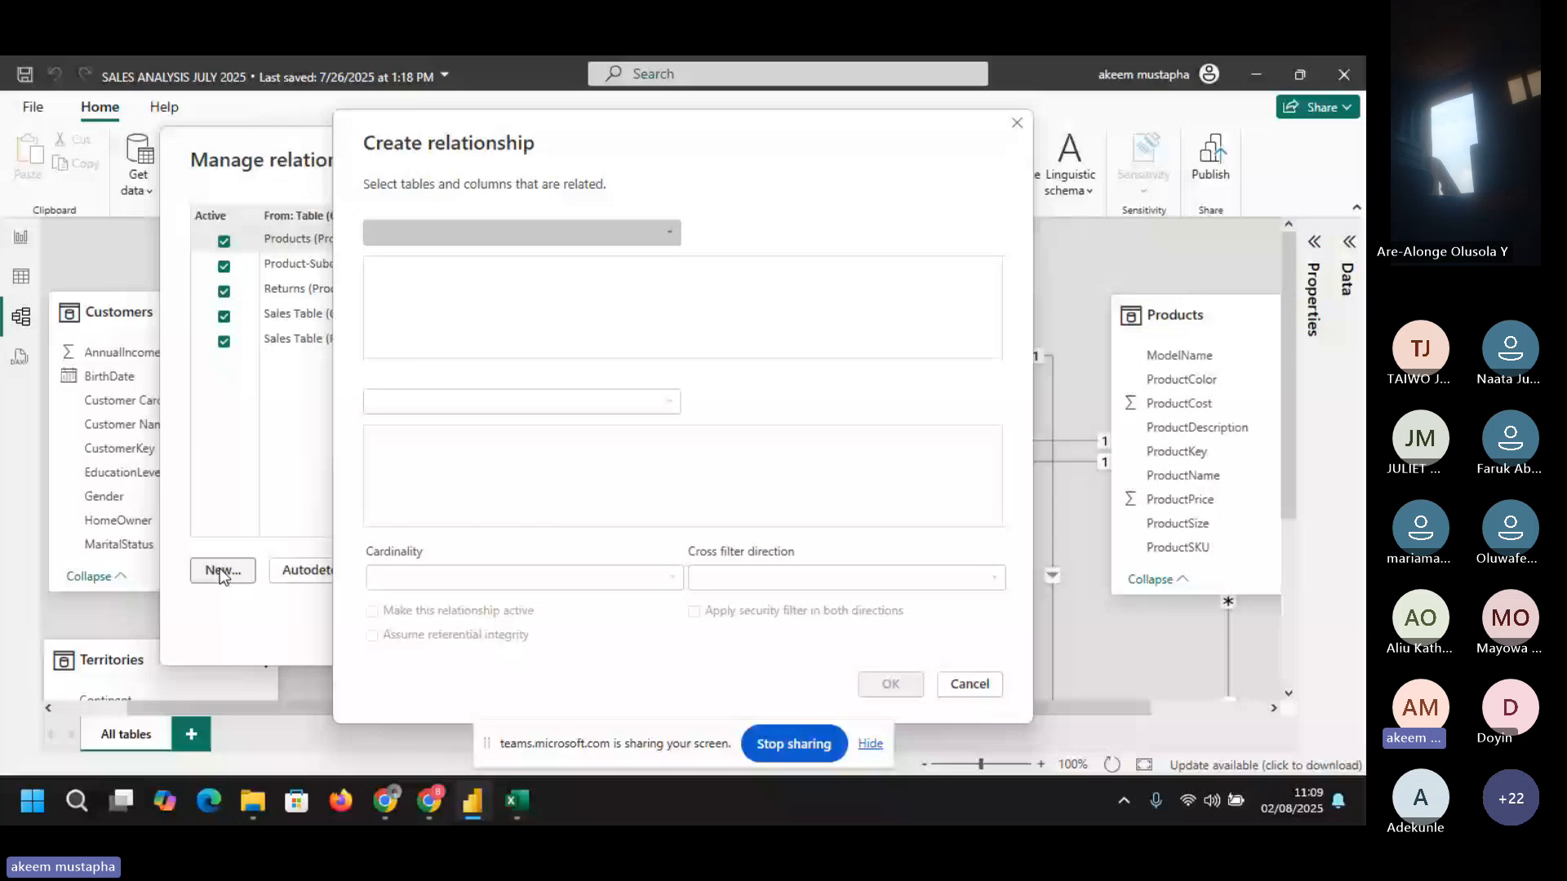
{"action": "left_click", "coordinate": [671, 234]}
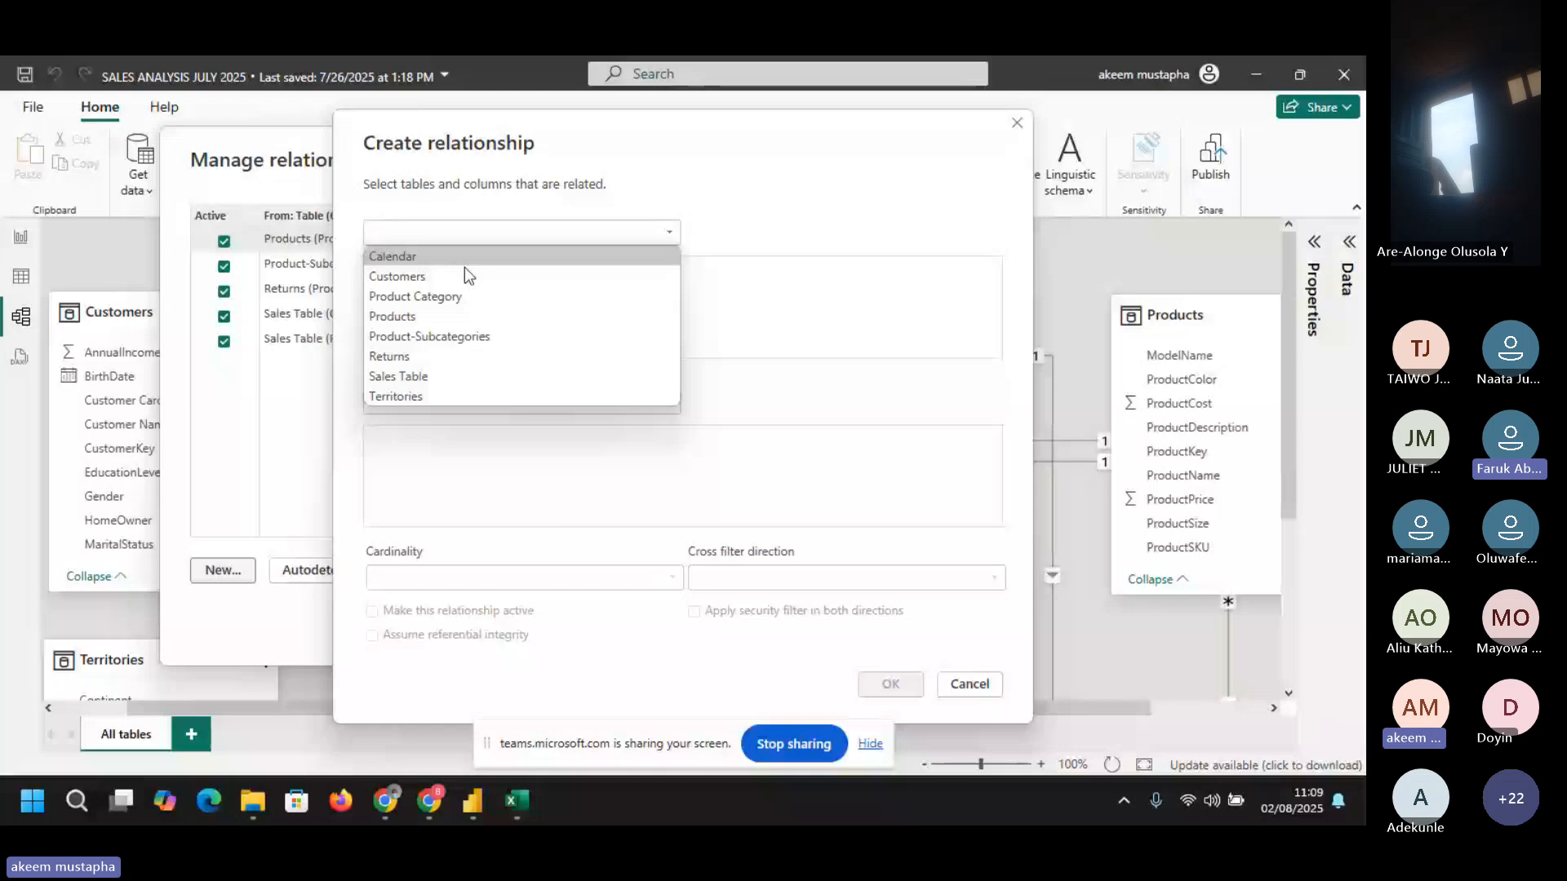
{"action": "key", "text": "Escape"}
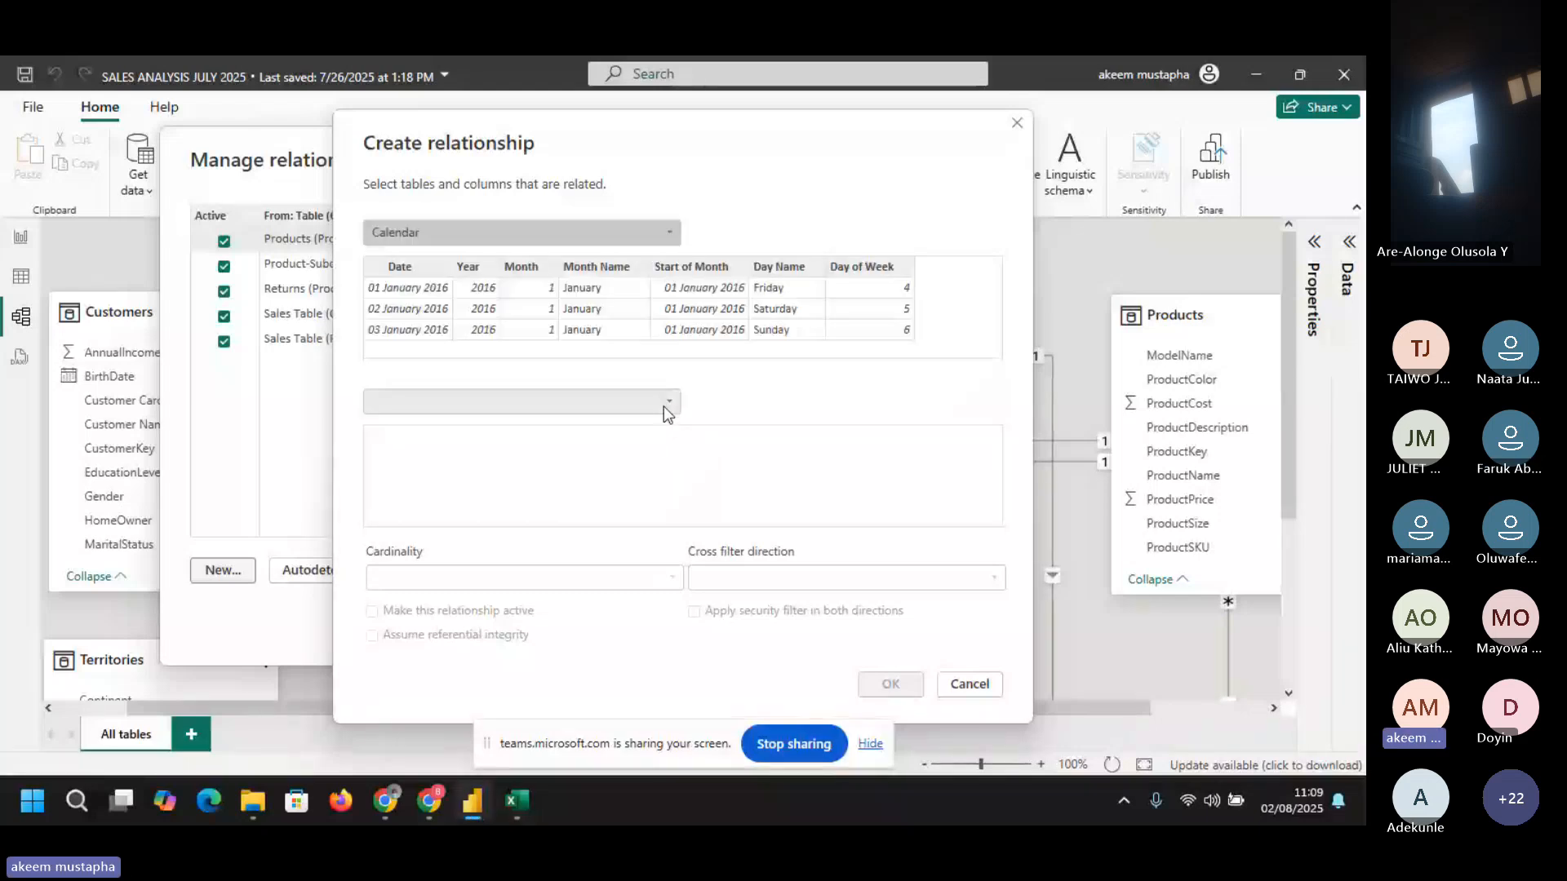
{"action": "left_click_drag", "start_coordinate": [664, 129], "coordinate": [1124, 214]}
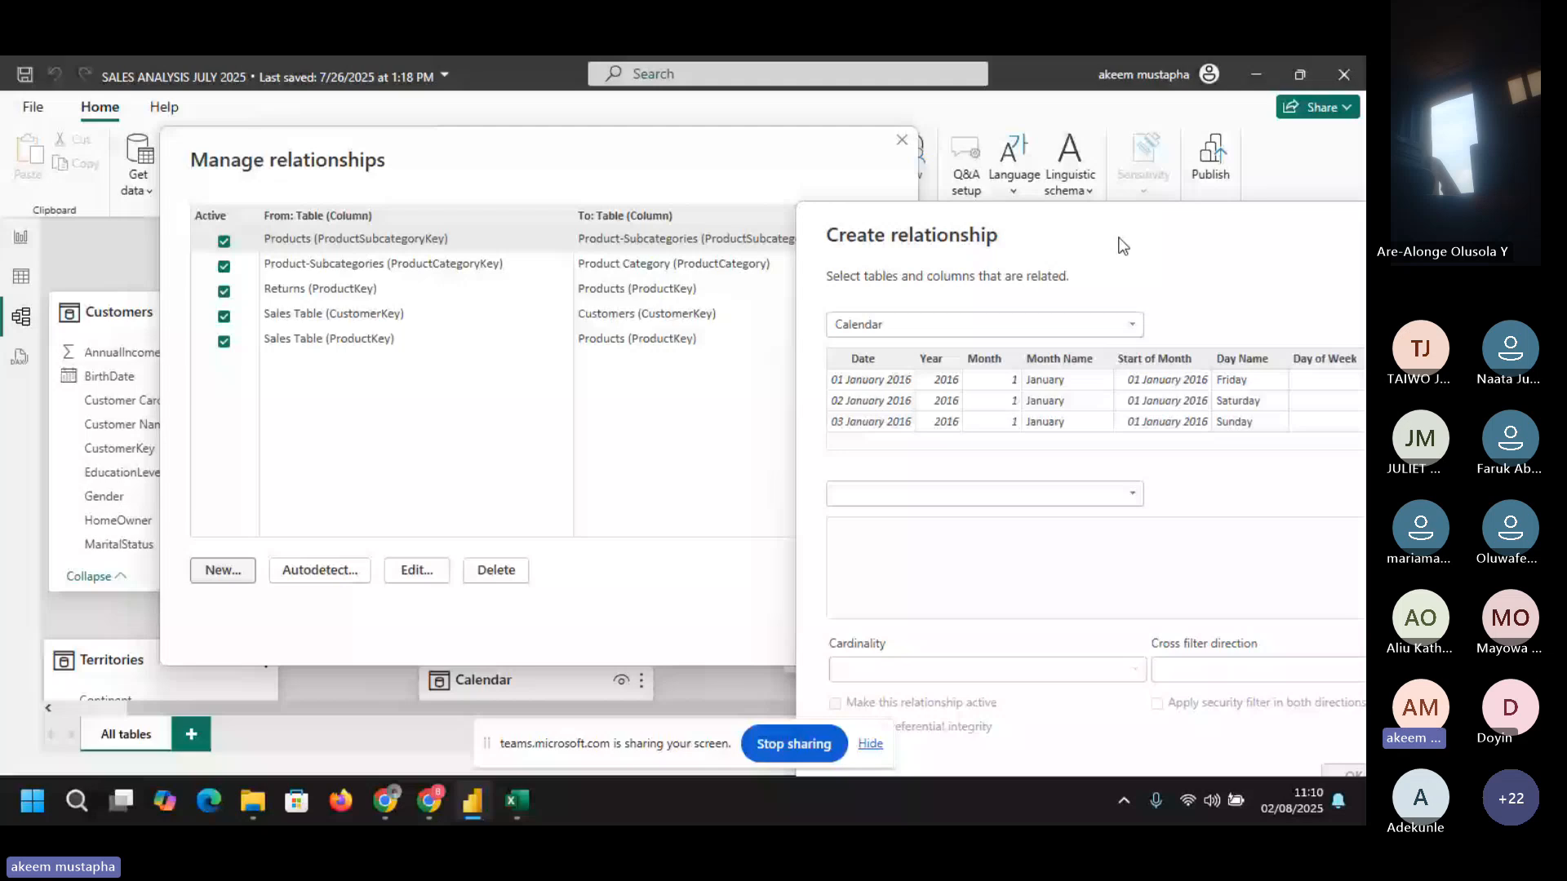
{"action": "left_click", "coordinate": [902, 140]}
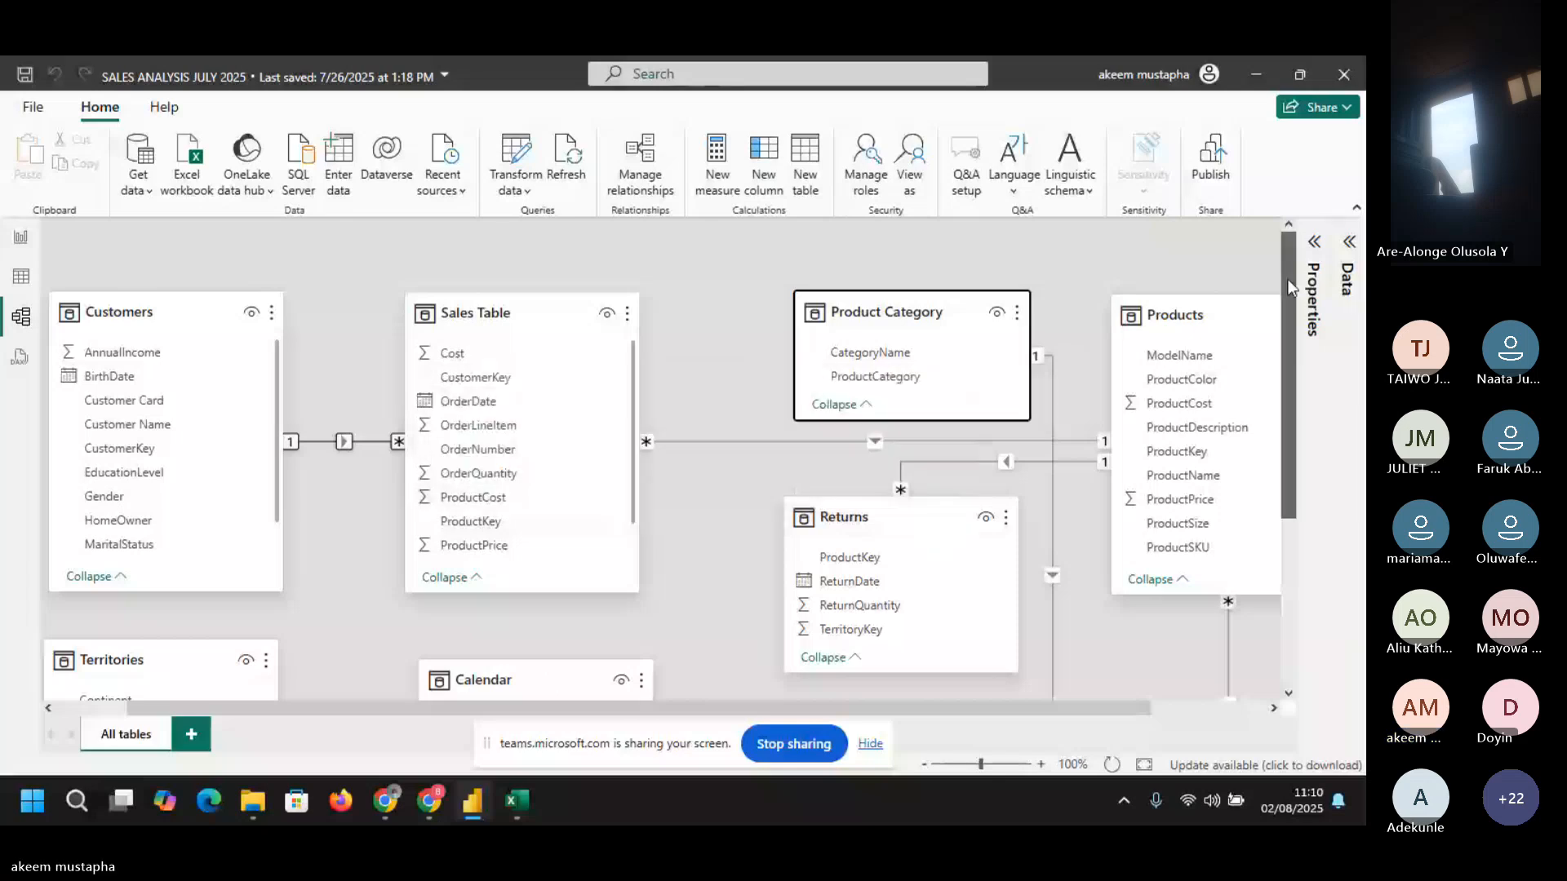
- Nudge the Calendar table slightly up and to the left so it lines up beneath the Sales Table
{"action": "left_click_drag", "start_coordinate": [1286, 279], "coordinate": [1240, 444]}
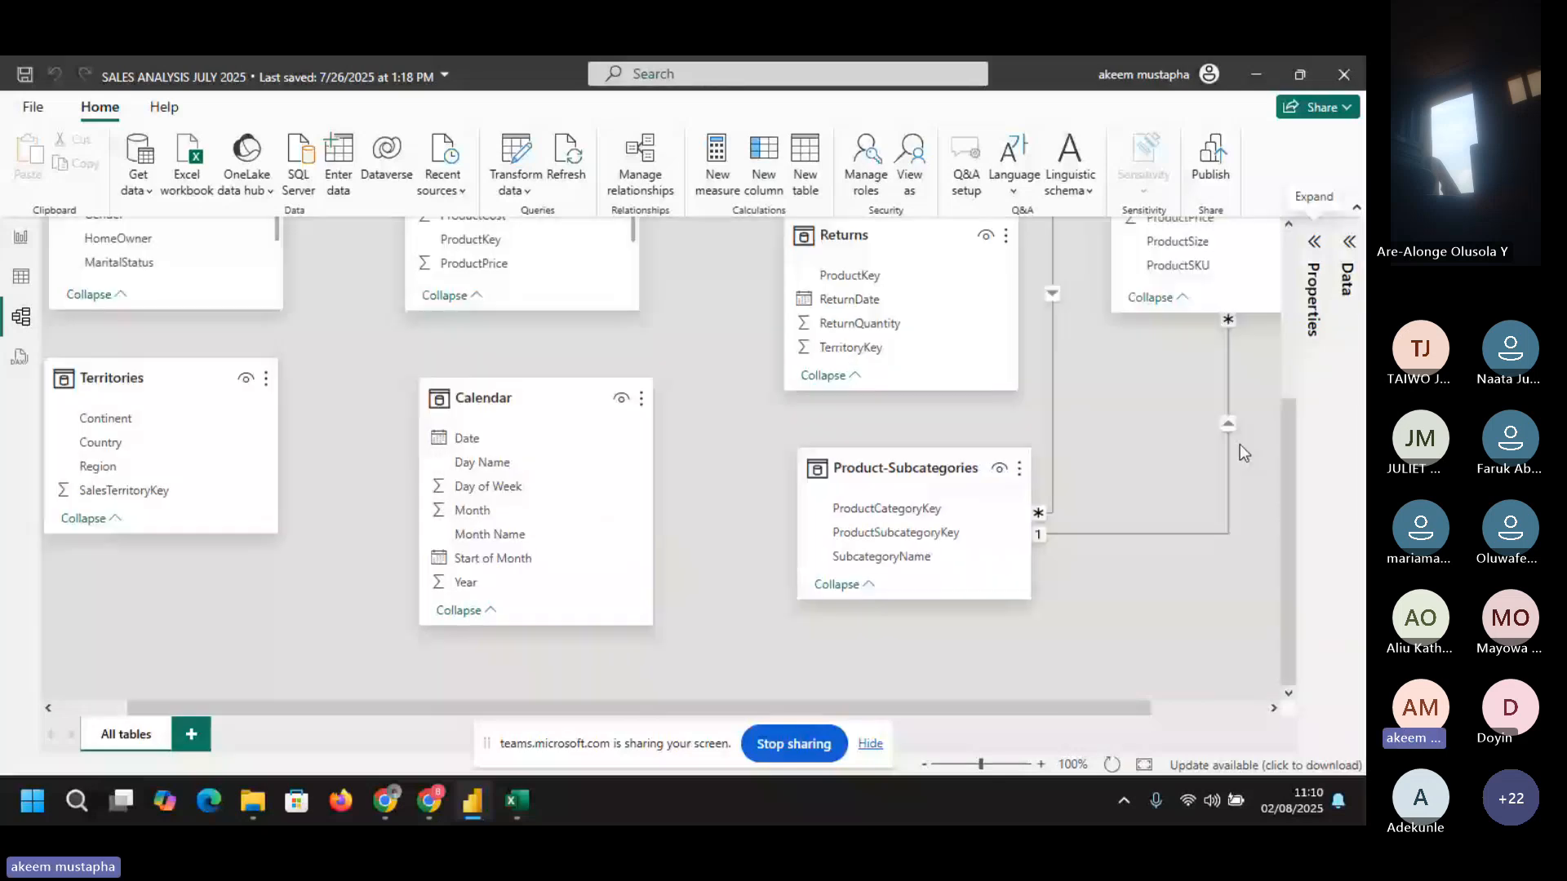
{"action": "mouse_move", "coordinate": [520, 408]}
{"action": "left_mouse_down"}
{"action": "mouse_move", "coordinate": [499, 412]}
{"action": "mouse_move", "coordinate": [508, 399]}
{"action": "left_mouse_up"}
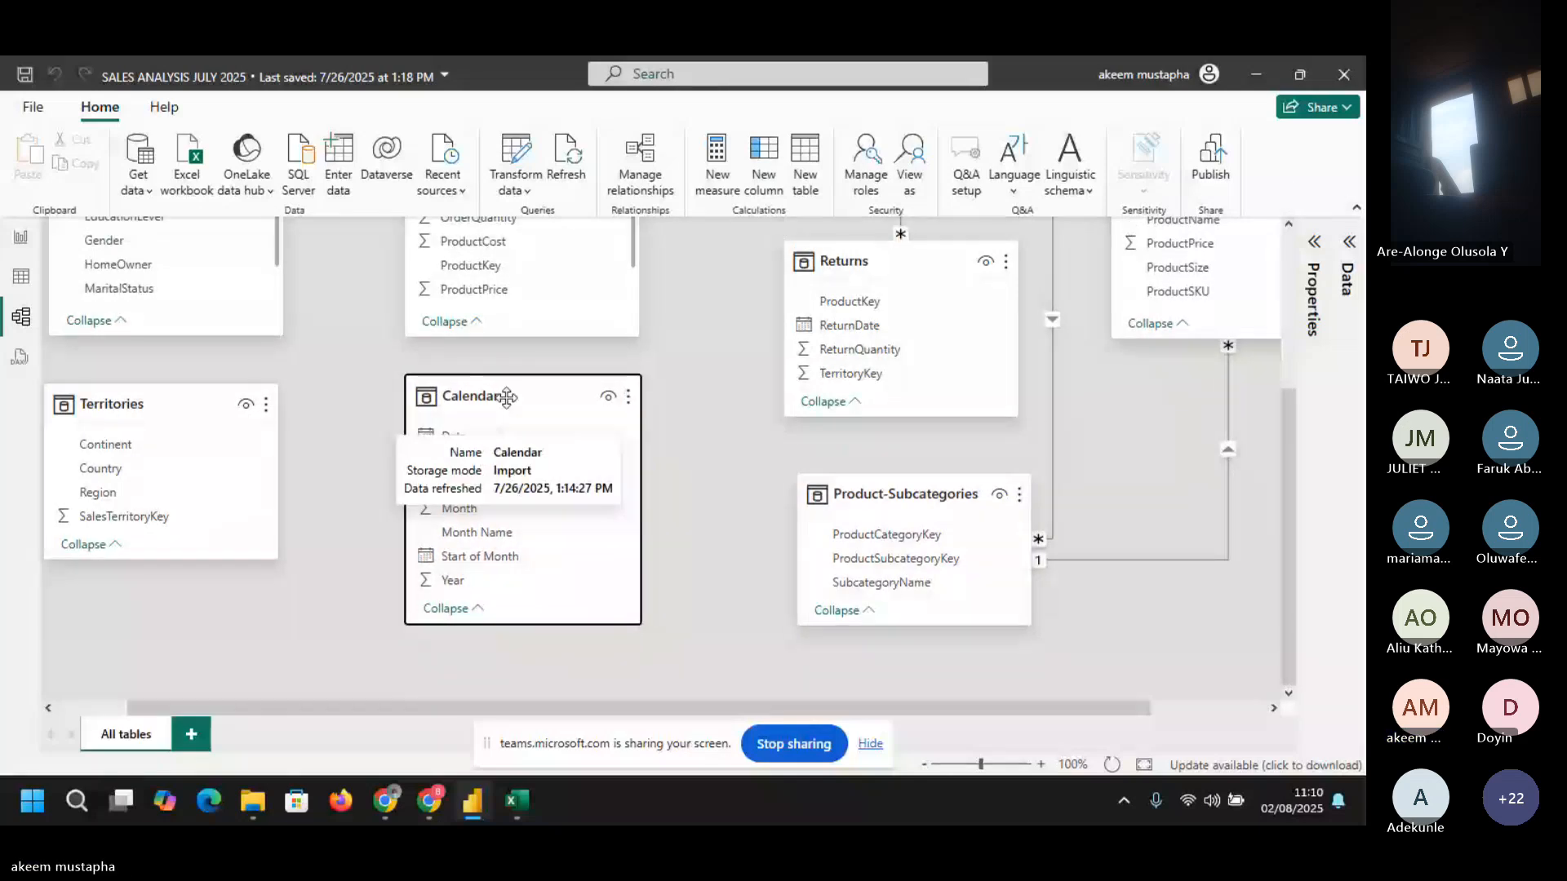
- Examine the date columns in the Calendar, Sales Table, Customers and Returns tables, including OrderDate, StockDate, BirthDate and ReturnDate
{"action": "left_click_drag", "start_coordinate": [1286, 456], "coordinate": [1281, 380]}
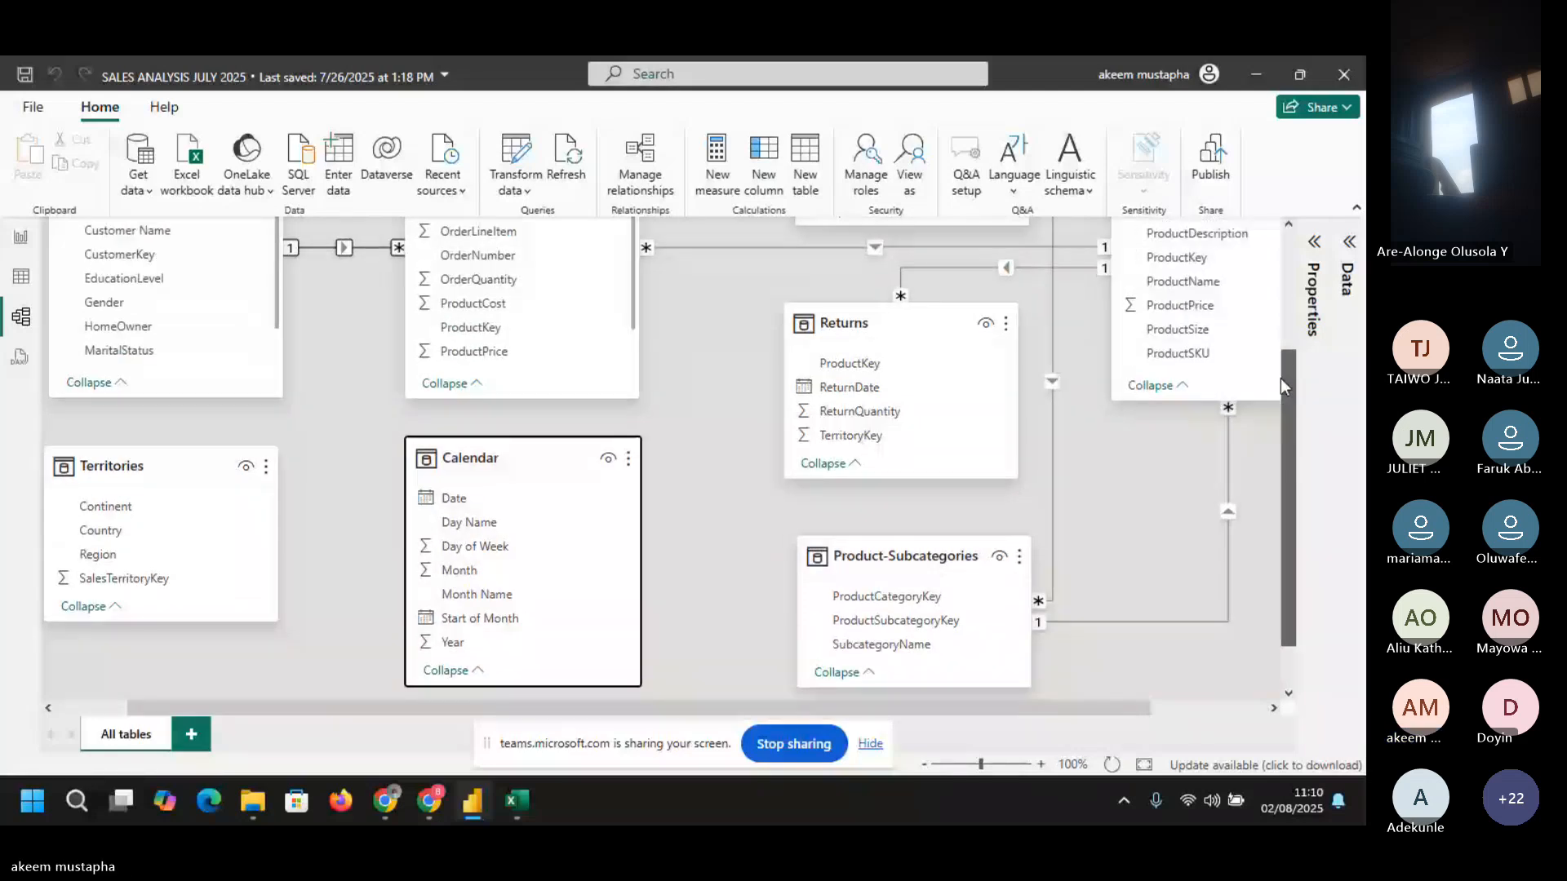
{"action": "scroll", "coordinate": [1281, 378], "scroll_direction": "up", "scroll_amount": 1}
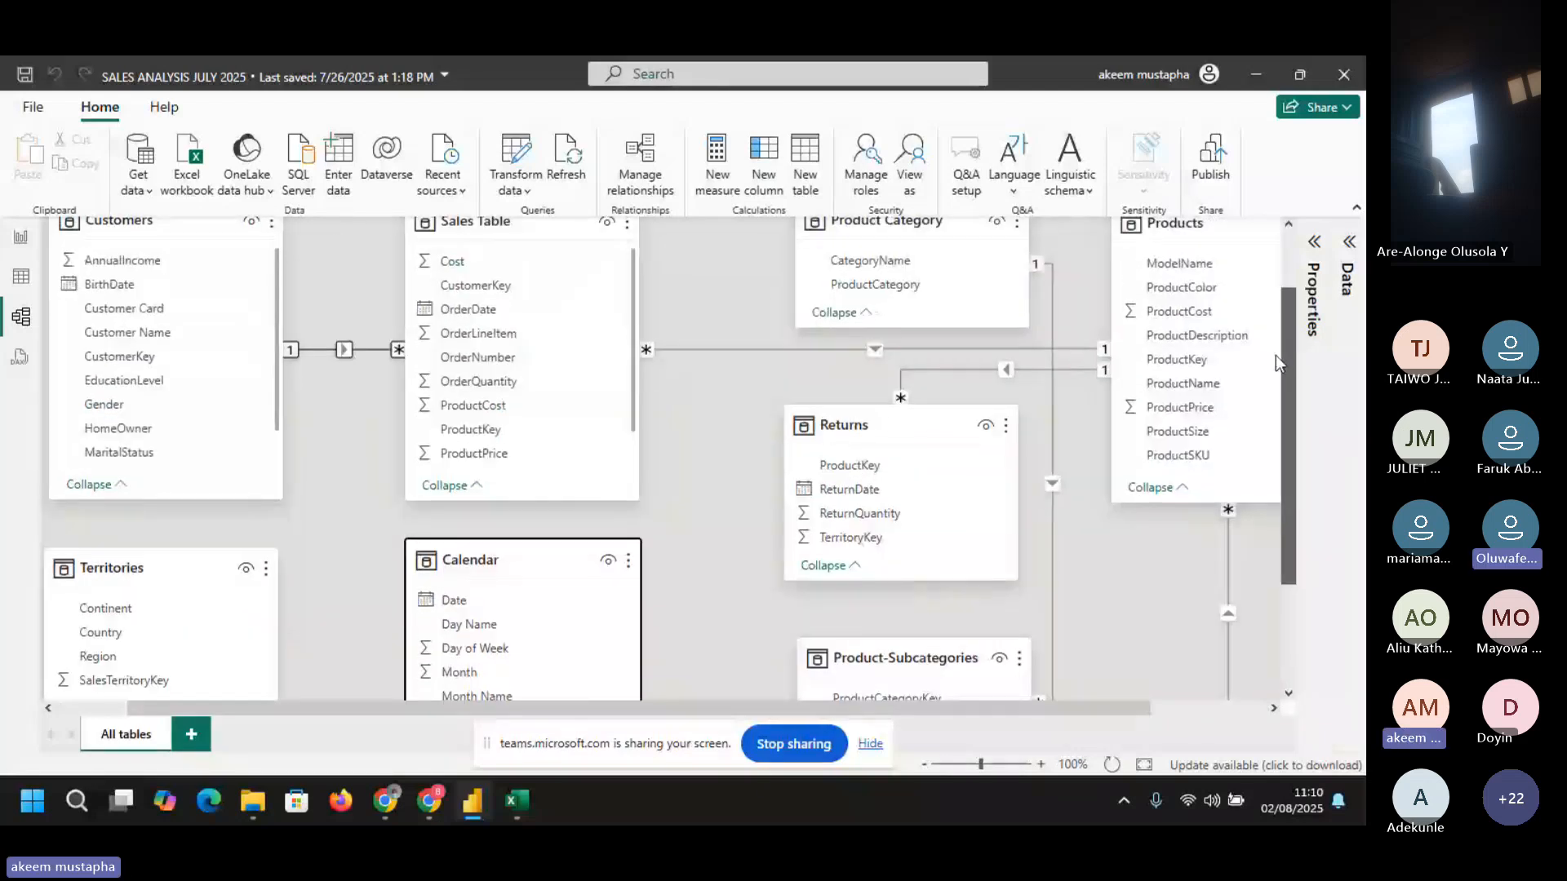
{"action": "mouse_move", "coordinate": [1275, 355]}
{"action": "left_mouse_down"}
{"action": "mouse_move", "coordinate": [1279, 380]}
{"action": "mouse_move", "coordinate": [1277, 360]}
{"action": "left_mouse_up"}
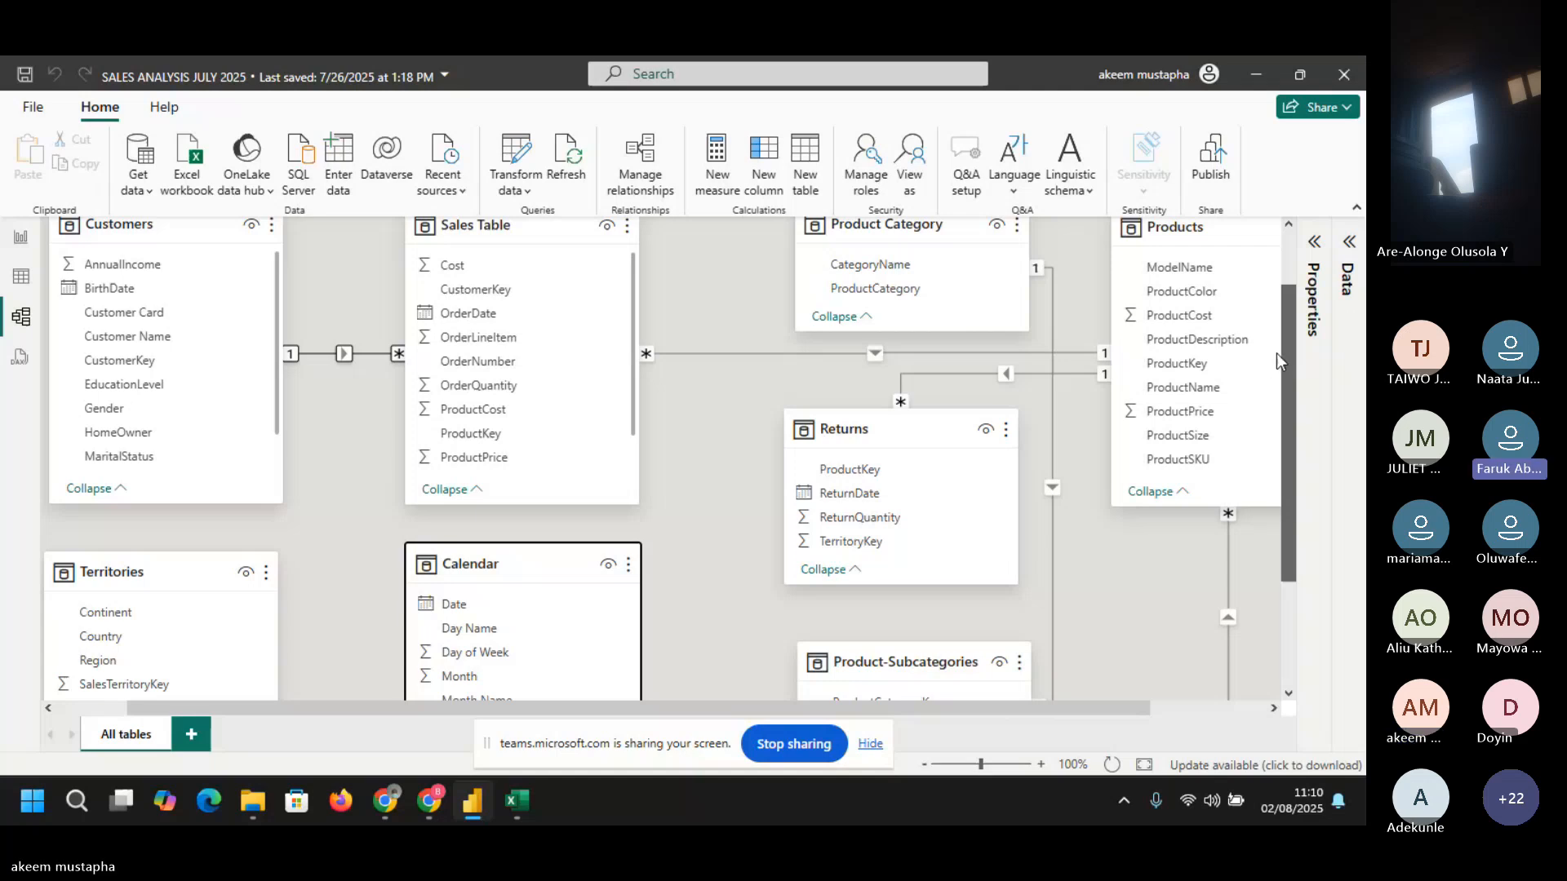
{"action": "left_click_drag", "start_coordinate": [1276, 354], "coordinate": [1275, 355]}
{"action": "left_click_drag", "start_coordinate": [477, 611], "coordinate": [500, 318]}
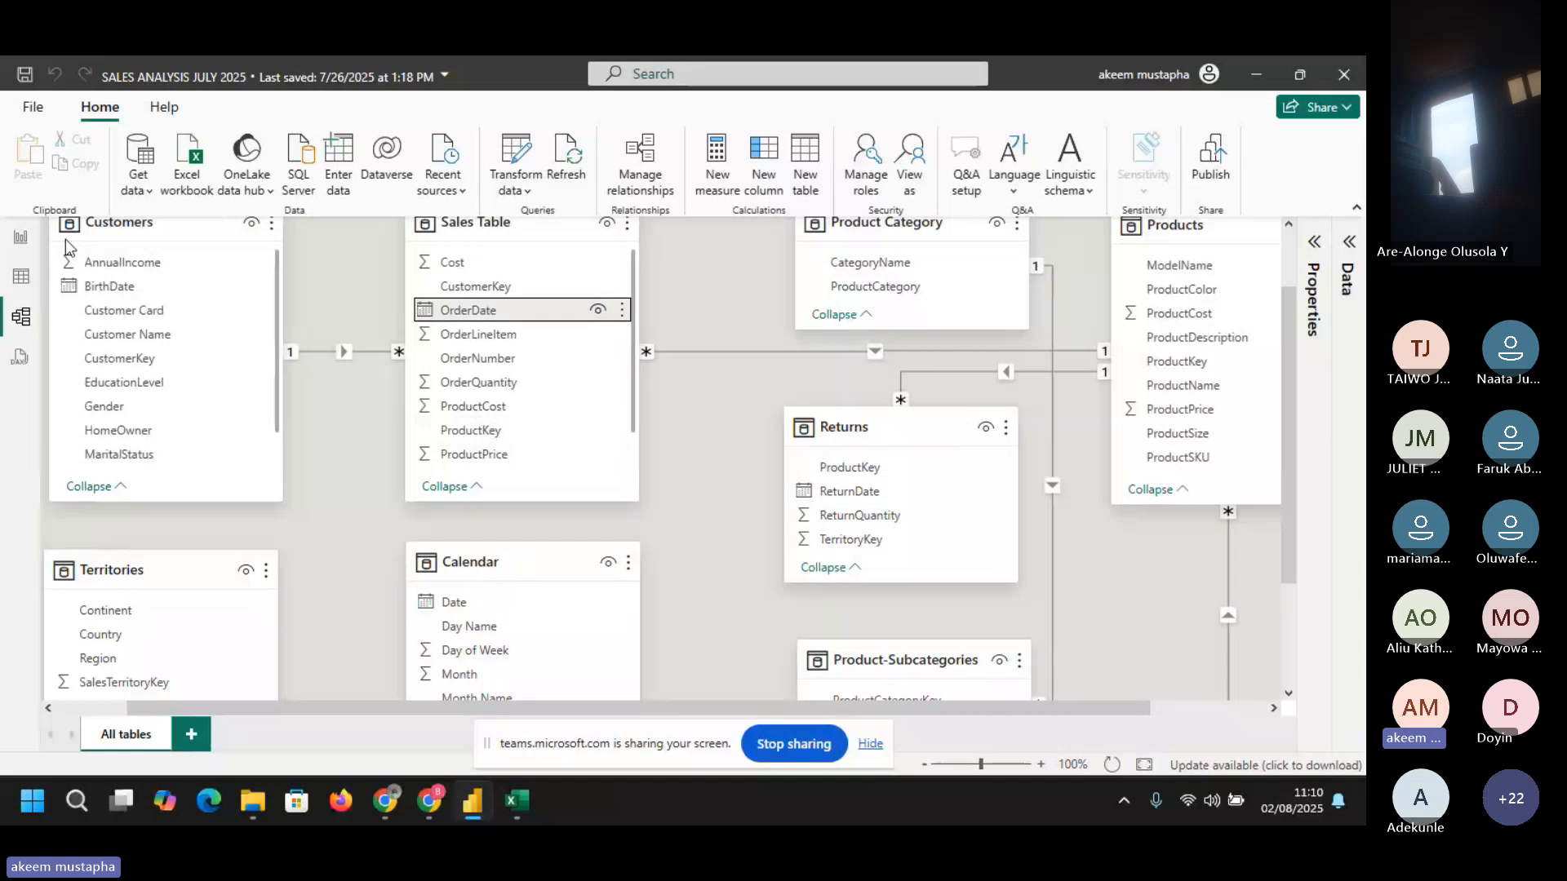
{"action": "left_click", "coordinate": [109, 287]}
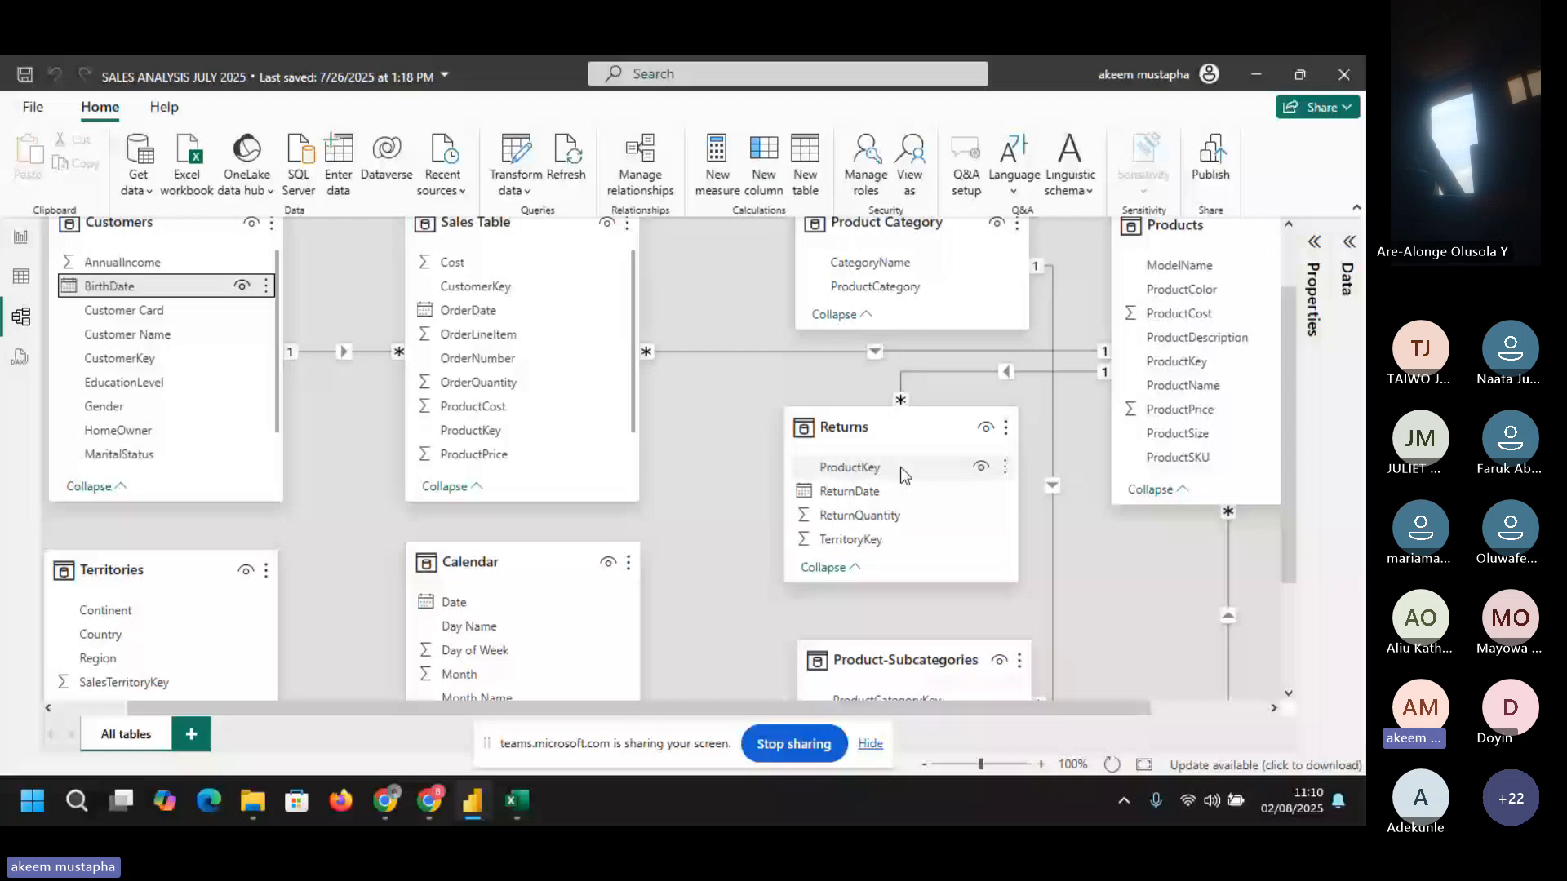
{"action": "left_click", "coordinate": [885, 494]}
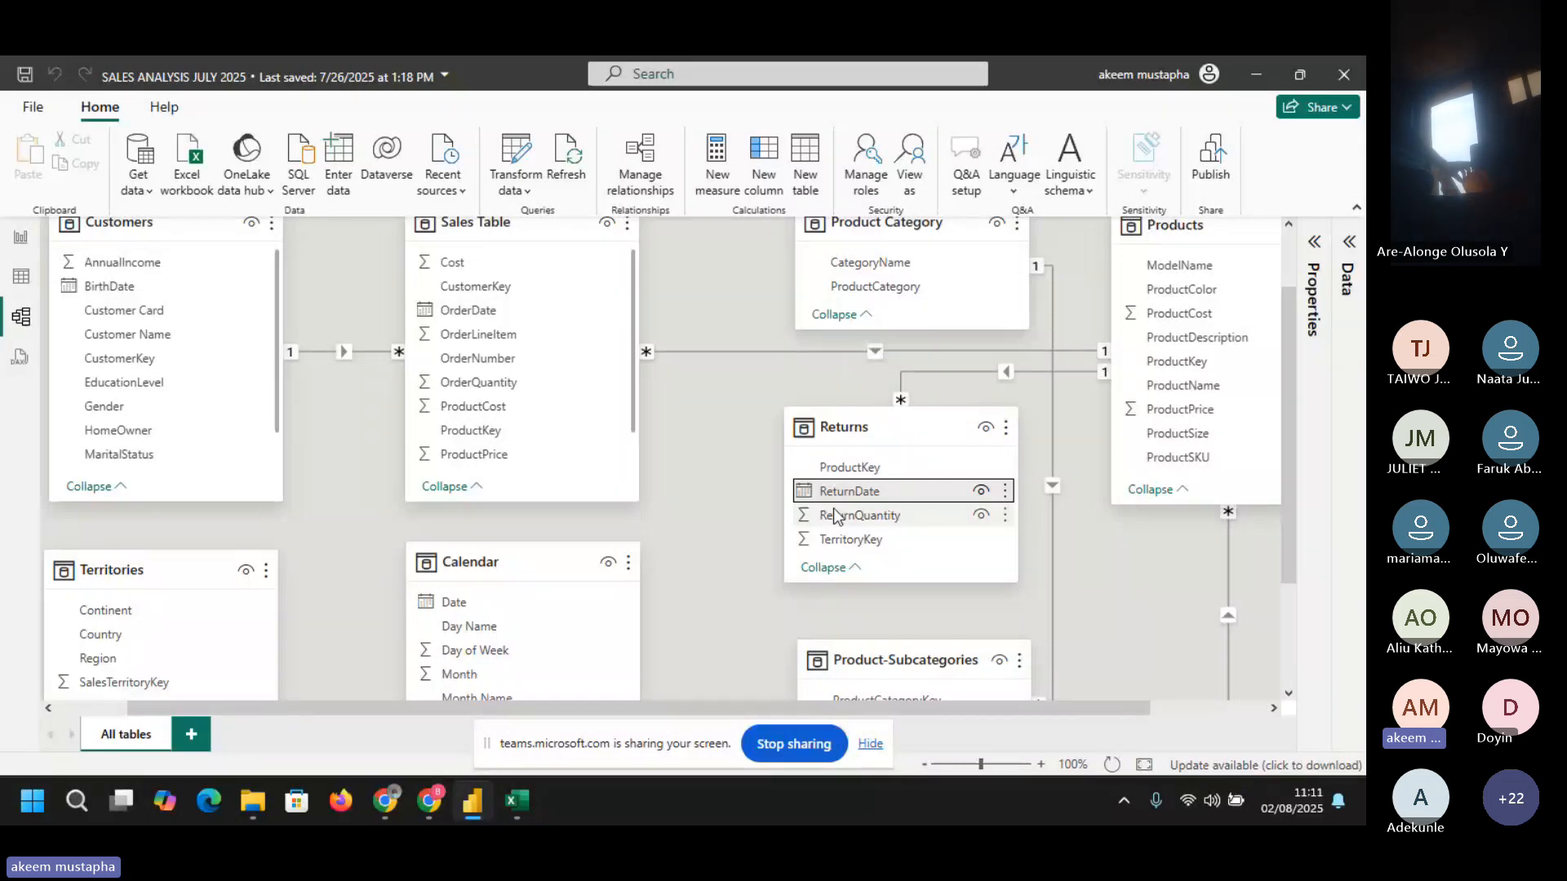
{"action": "scroll", "coordinate": [752, 483], "scroll_direction": "down", "scroll_amount": 2}
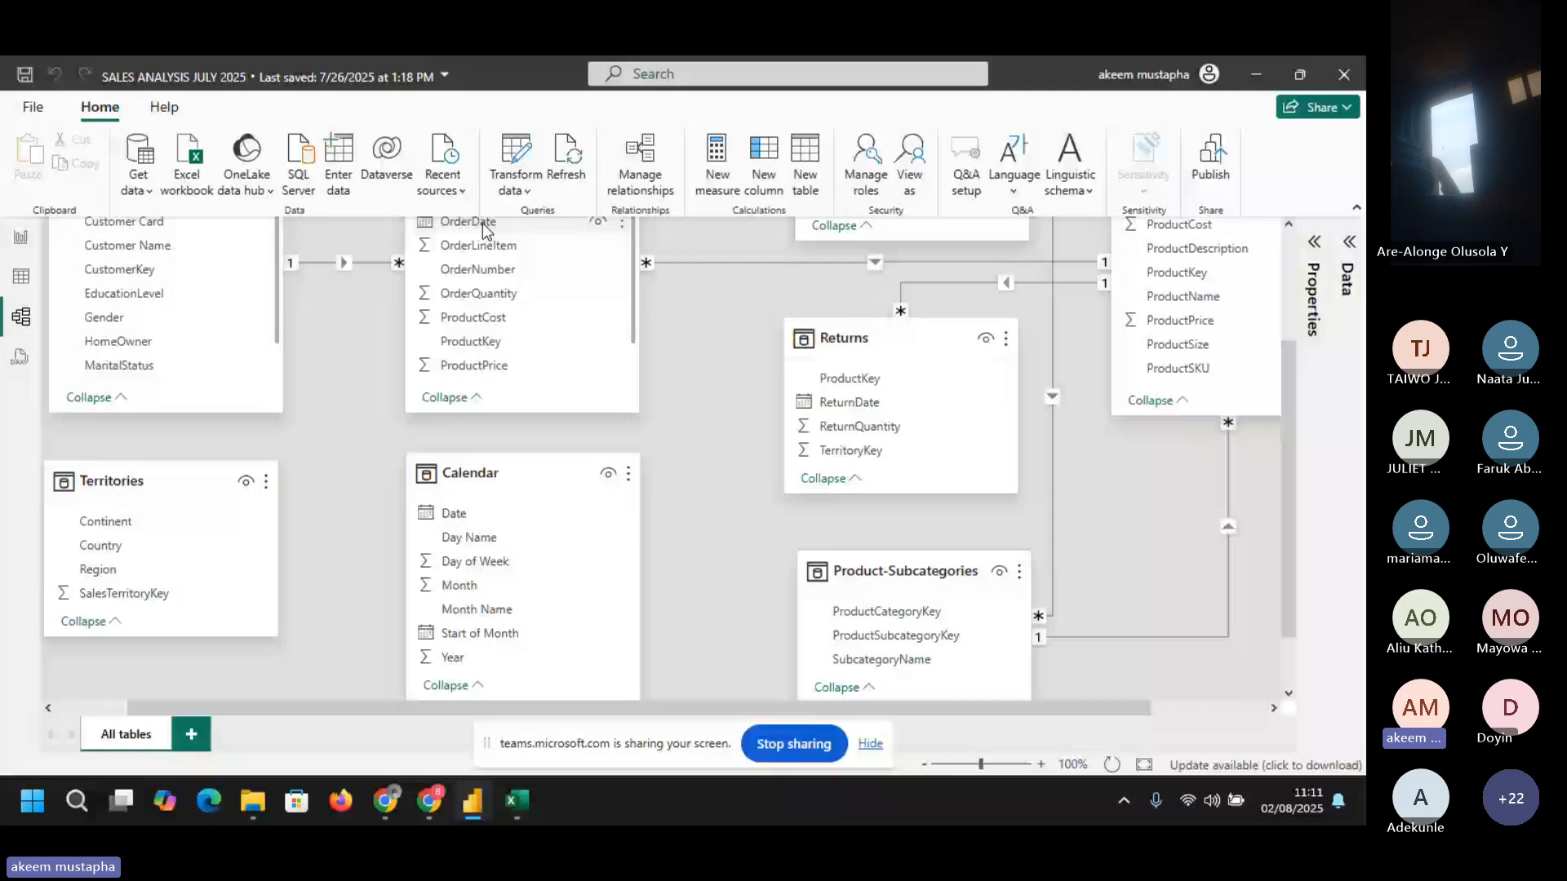
{"action": "scroll", "coordinate": [495, 354], "scroll_direction": "down", "scroll_amount": 2}
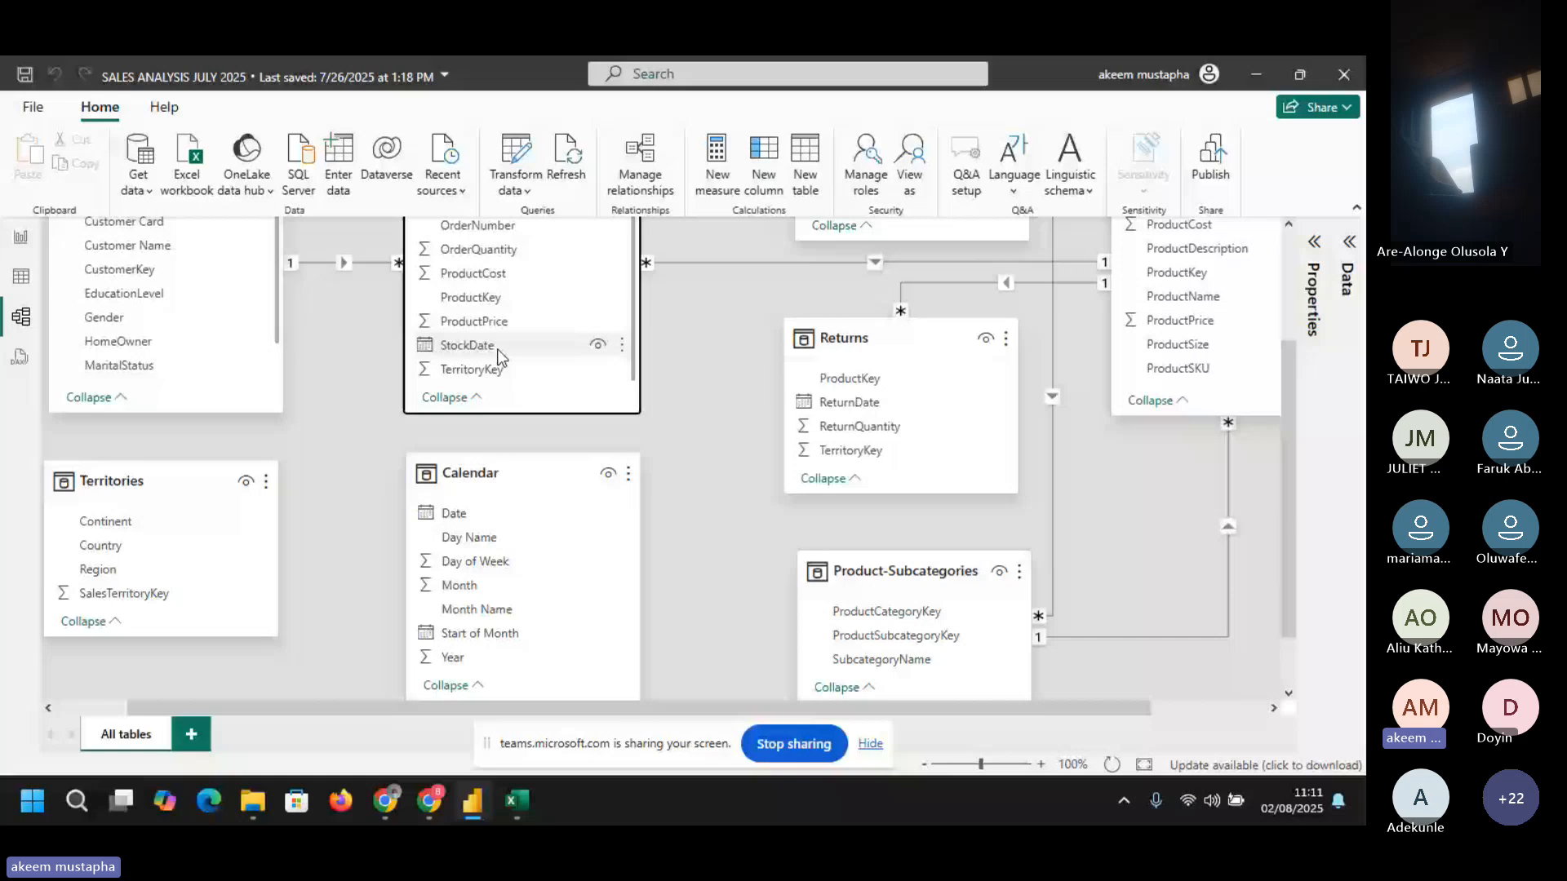
{"action": "left_click_drag", "start_coordinate": [497, 354], "coordinate": [740, 280]}
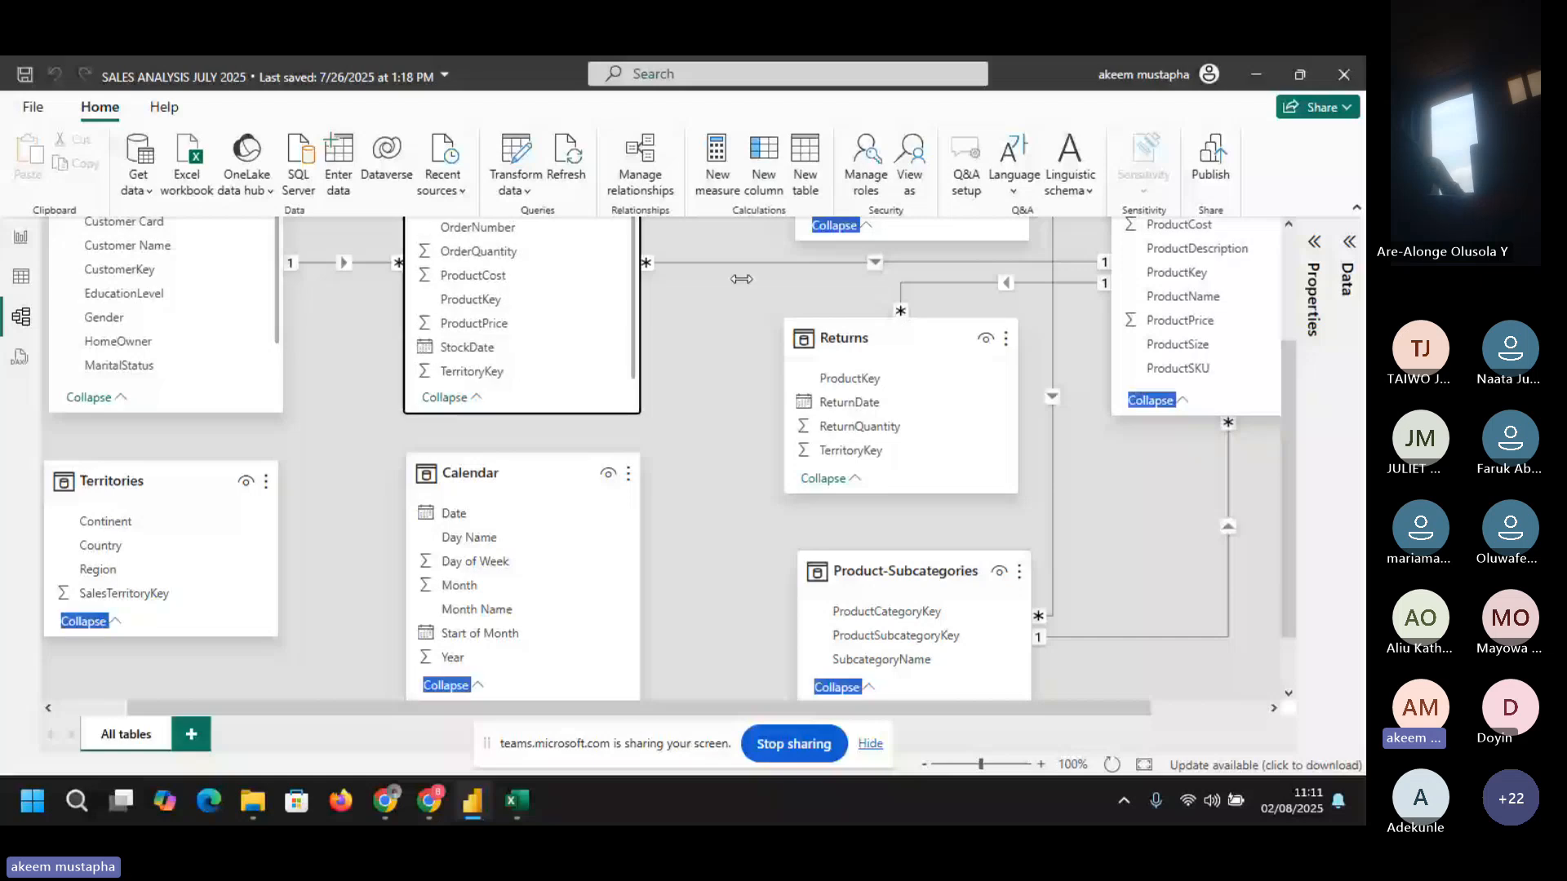
{"action": "left_click", "coordinate": [736, 480]}
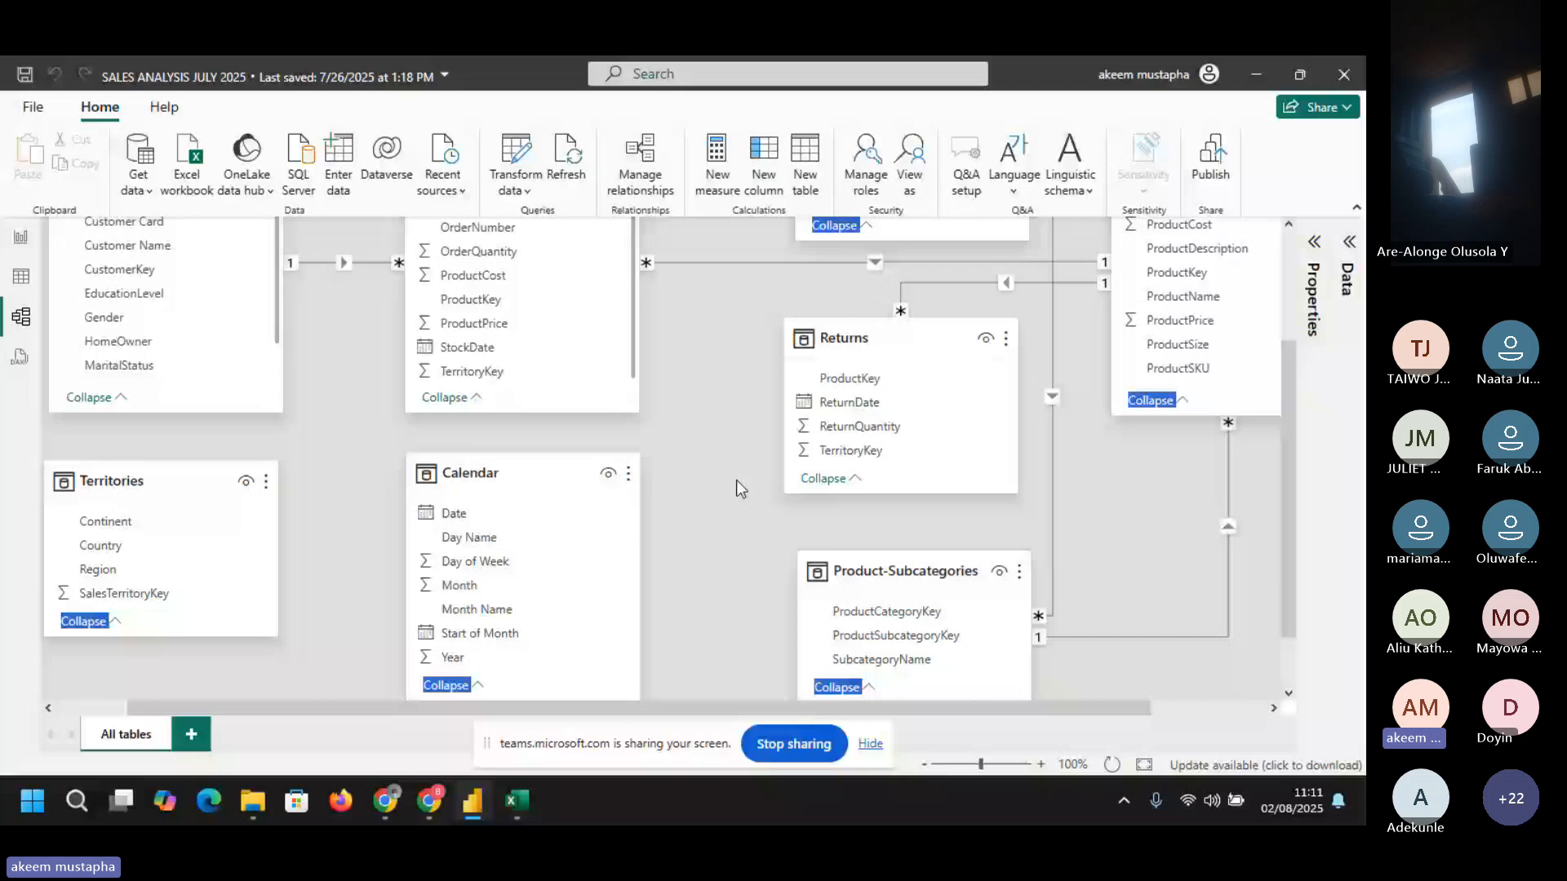
- Set up a new relationship linking the Date column of Calendar to the OrderDate column of Sales Table
{"action": "scroll", "coordinate": [736, 480], "scroll_direction": "up", "scroll_amount": 2}
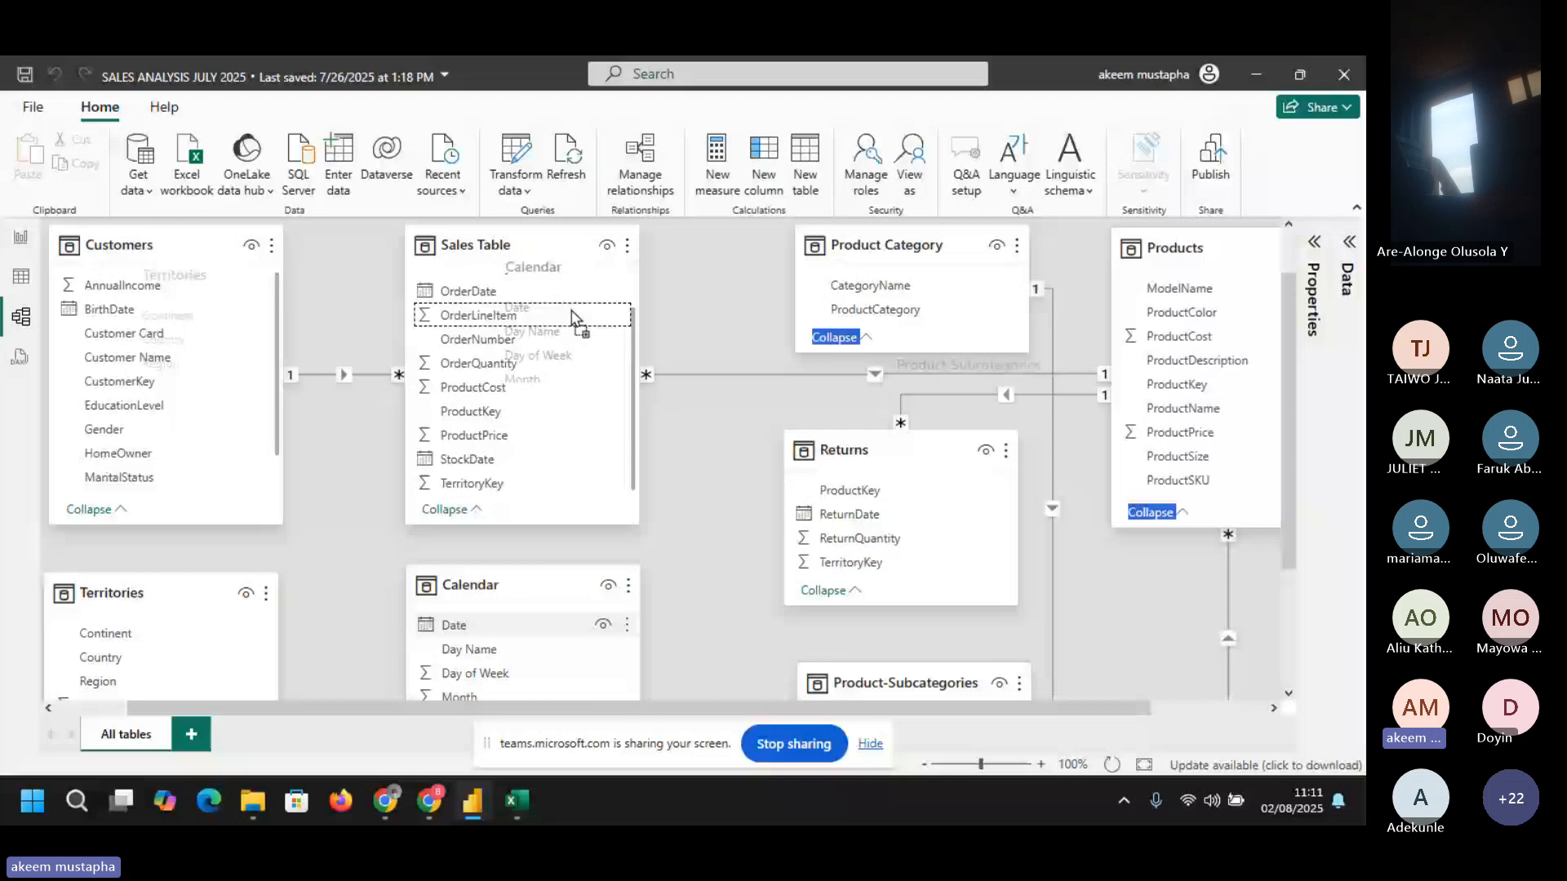
{"action": "left_click_drag", "start_coordinate": [573, 317], "coordinate": [636, 175]}
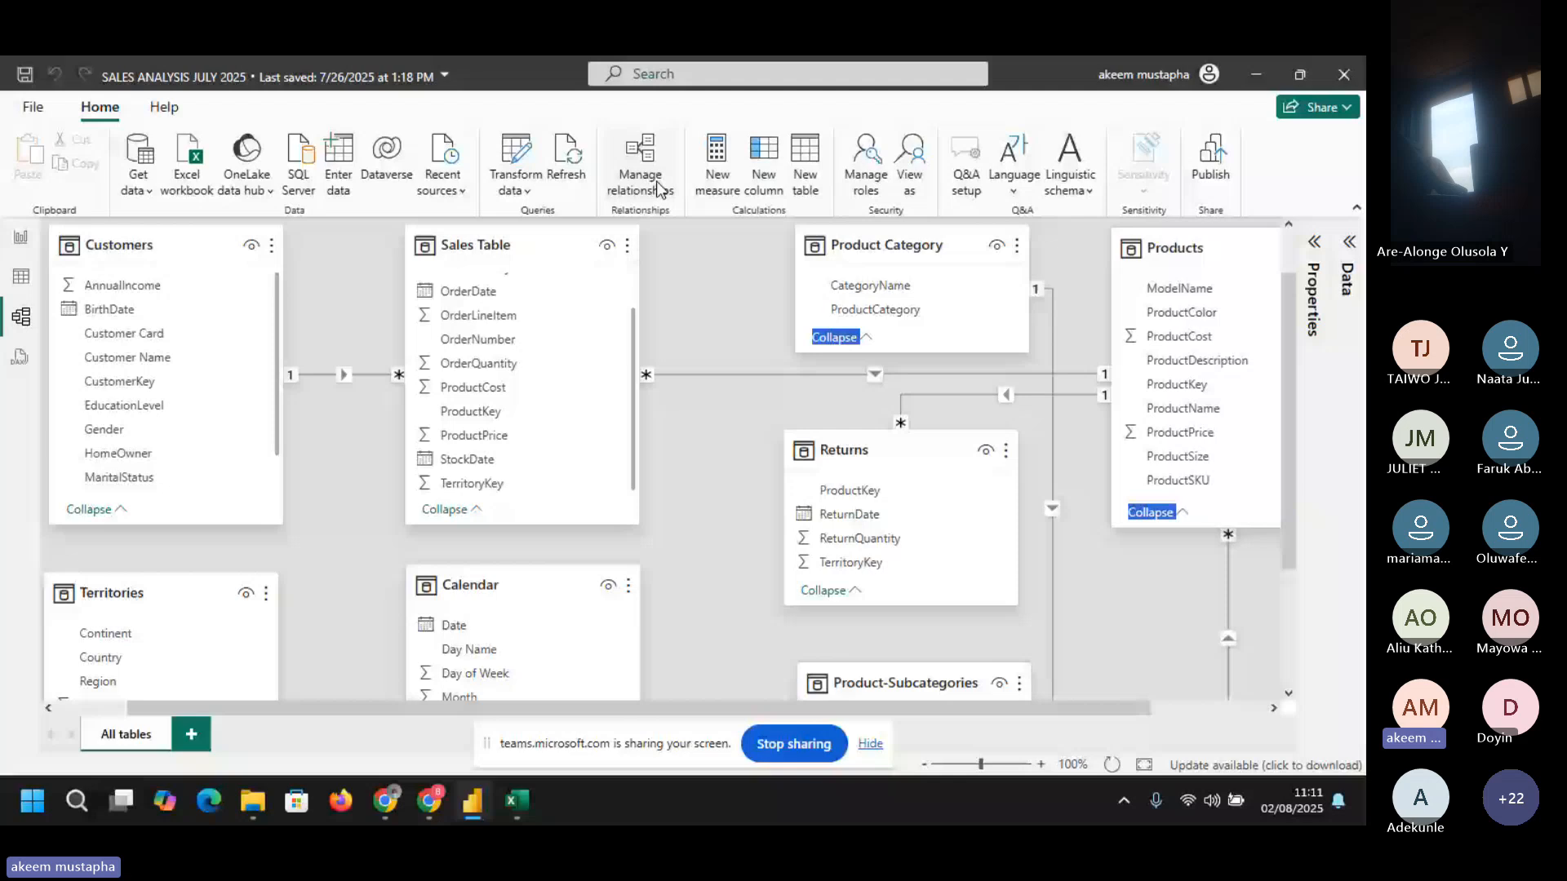
{"action": "left_click", "coordinate": [660, 189]}
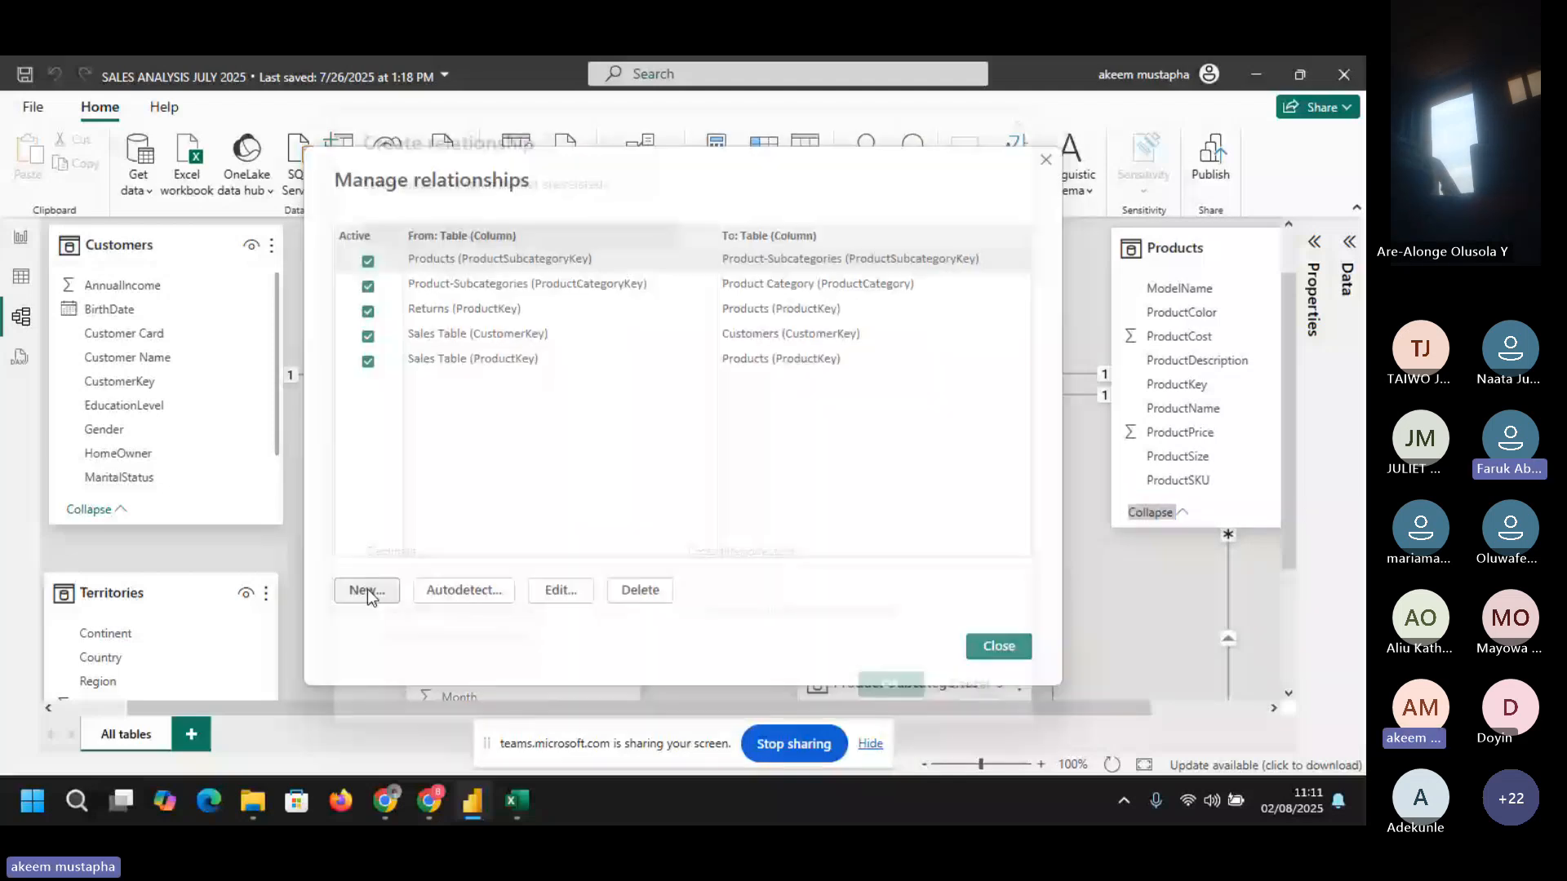
{"action": "left_click", "coordinate": [367, 589]}
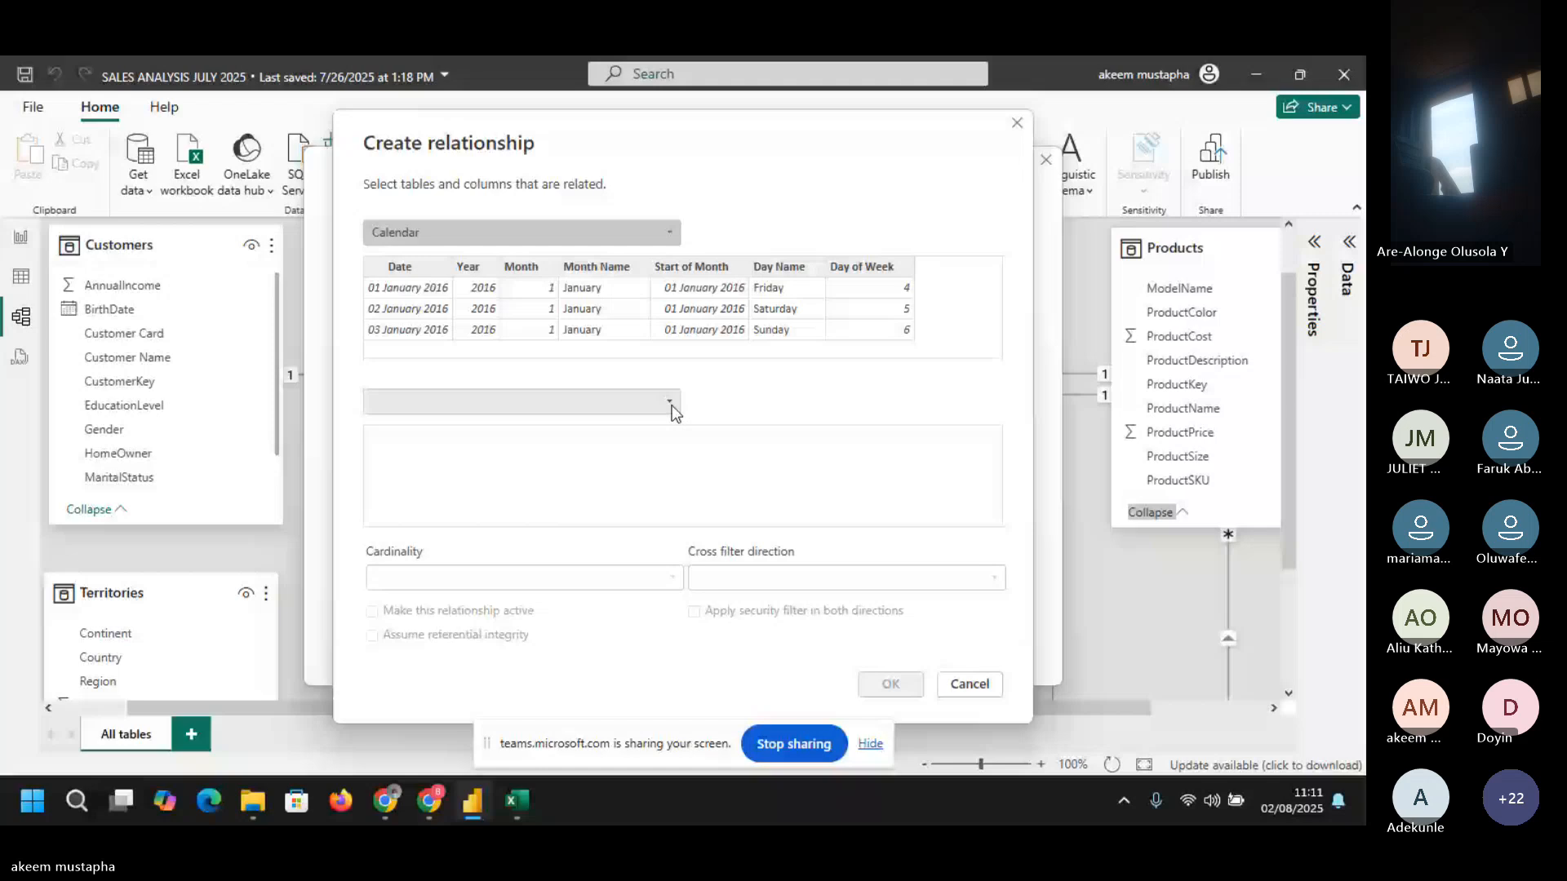
{"action": "left_click", "coordinate": [669, 403]}
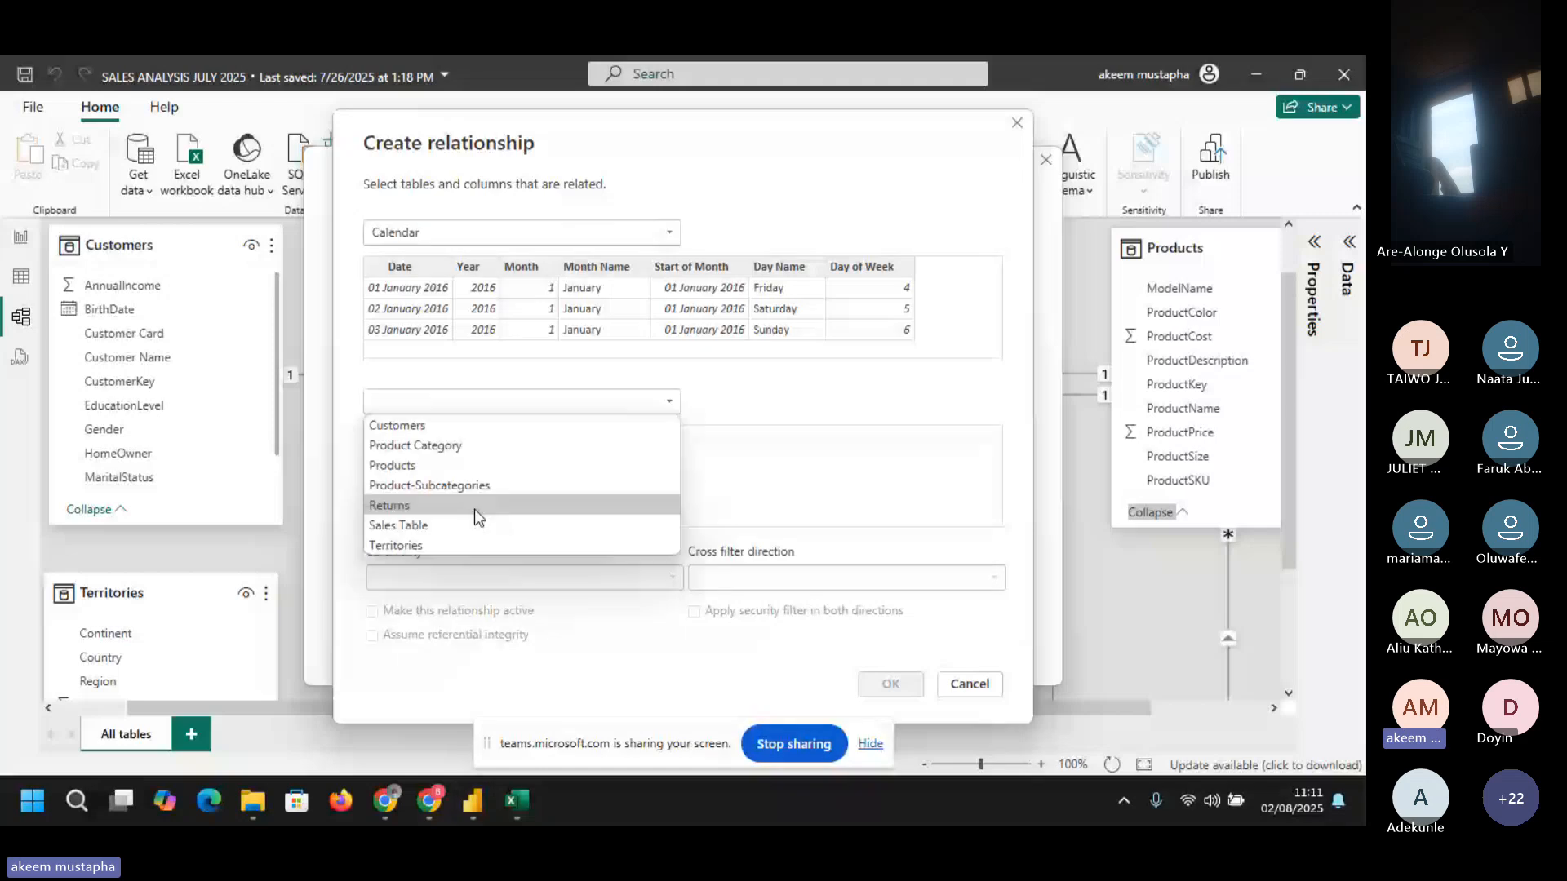
{"action": "left_click", "coordinate": [473, 509]}
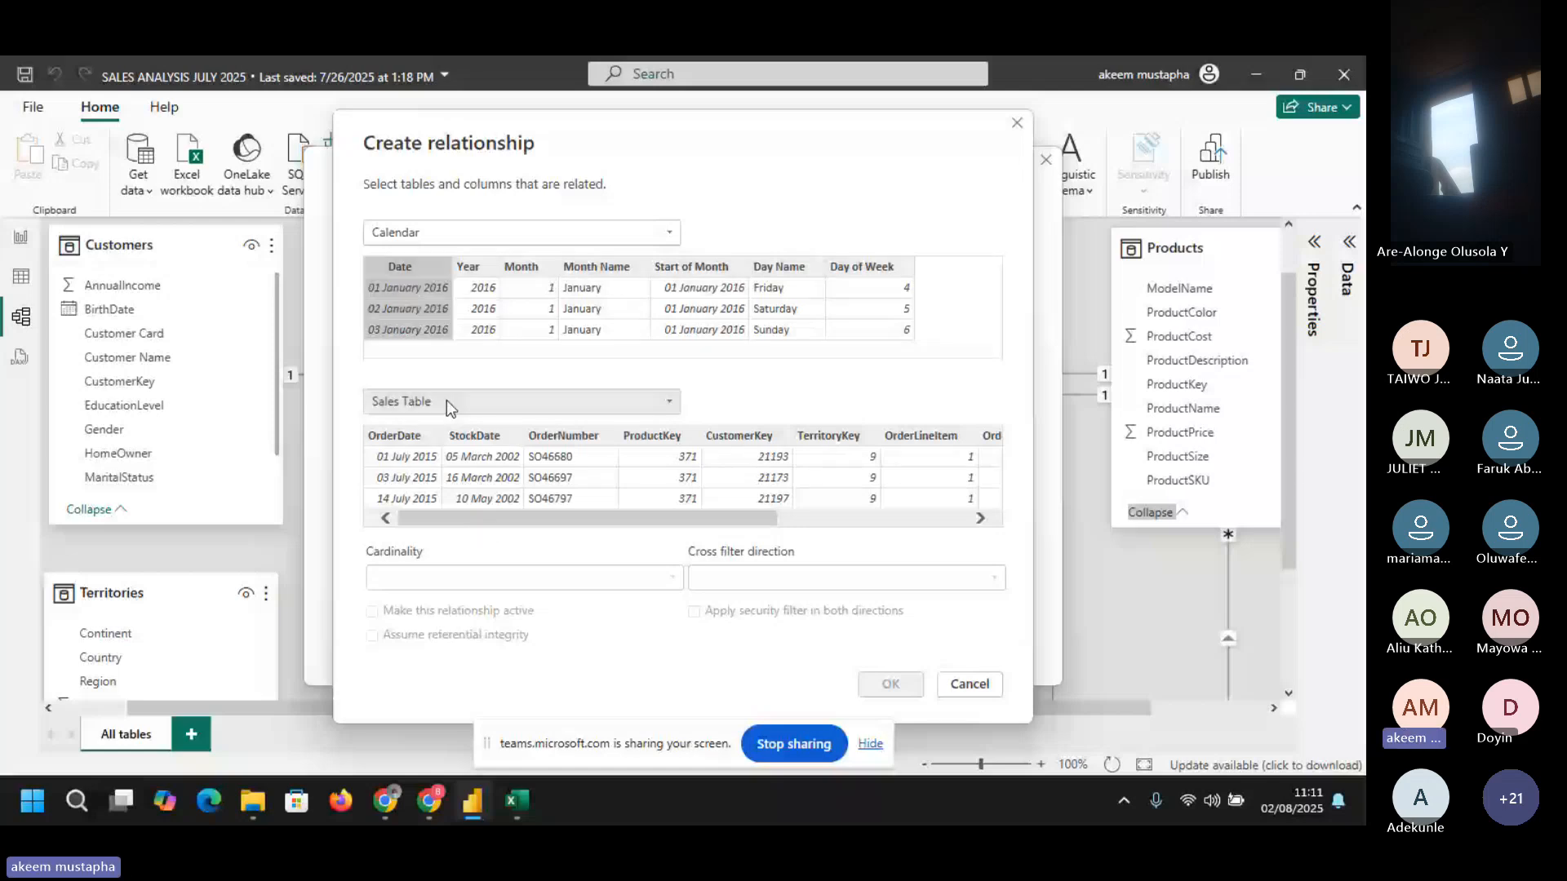
{"action": "left_click", "coordinate": [400, 457]}
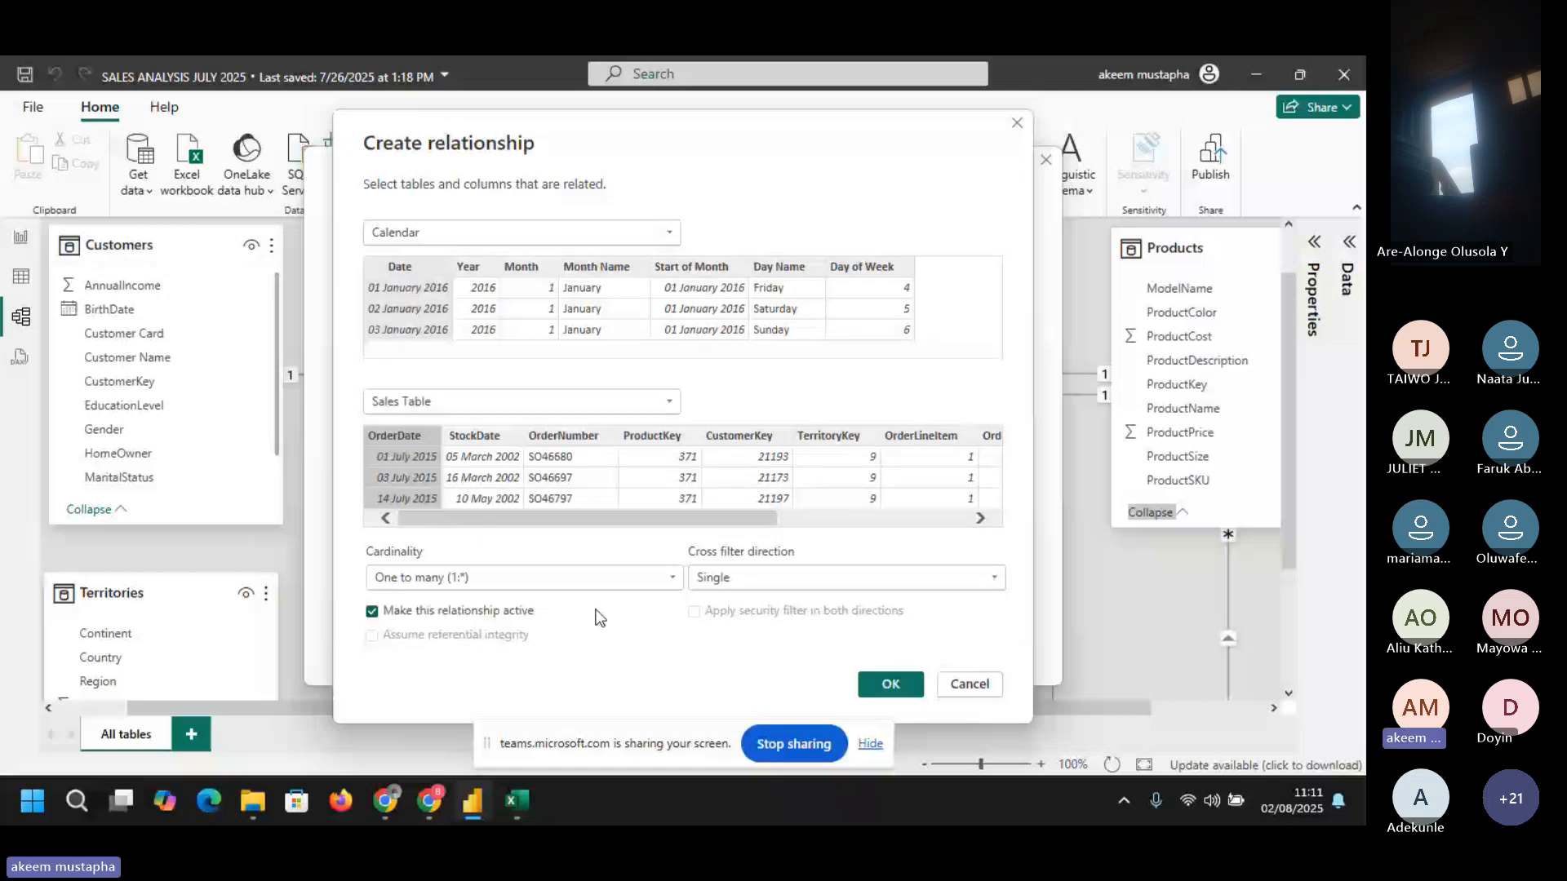
- Review the cardinality and cross filter direction options, and consult the active and inactive relationships slide in the Chrome presentation
{"action": "left_click", "coordinate": [463, 579]}
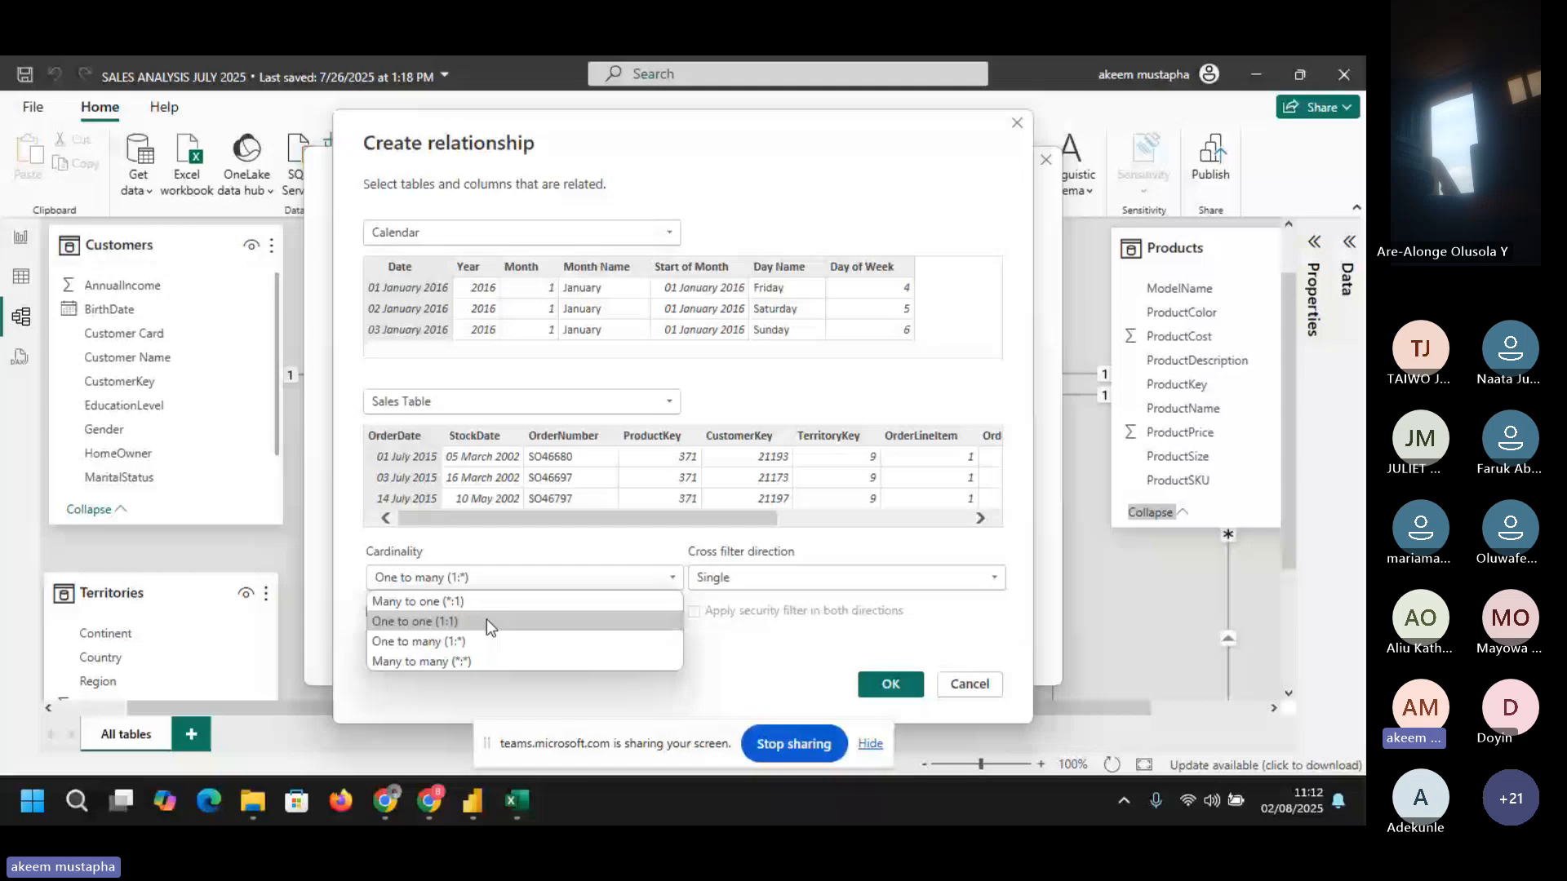
{"action": "left_click", "coordinate": [775, 578]}
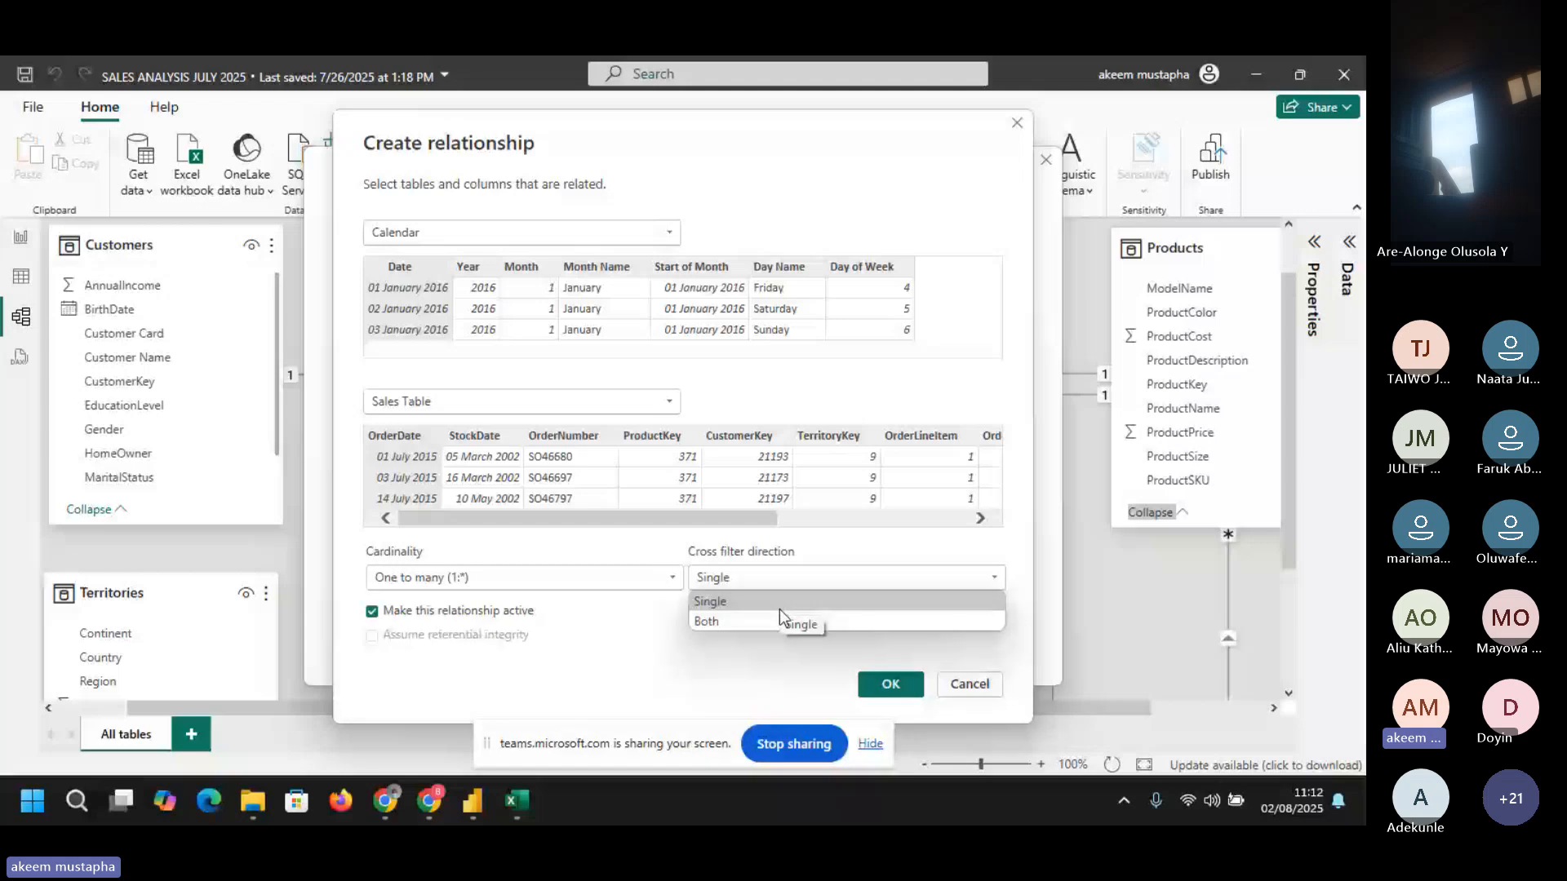
{"action": "mouse_move", "coordinate": [393, 791]}
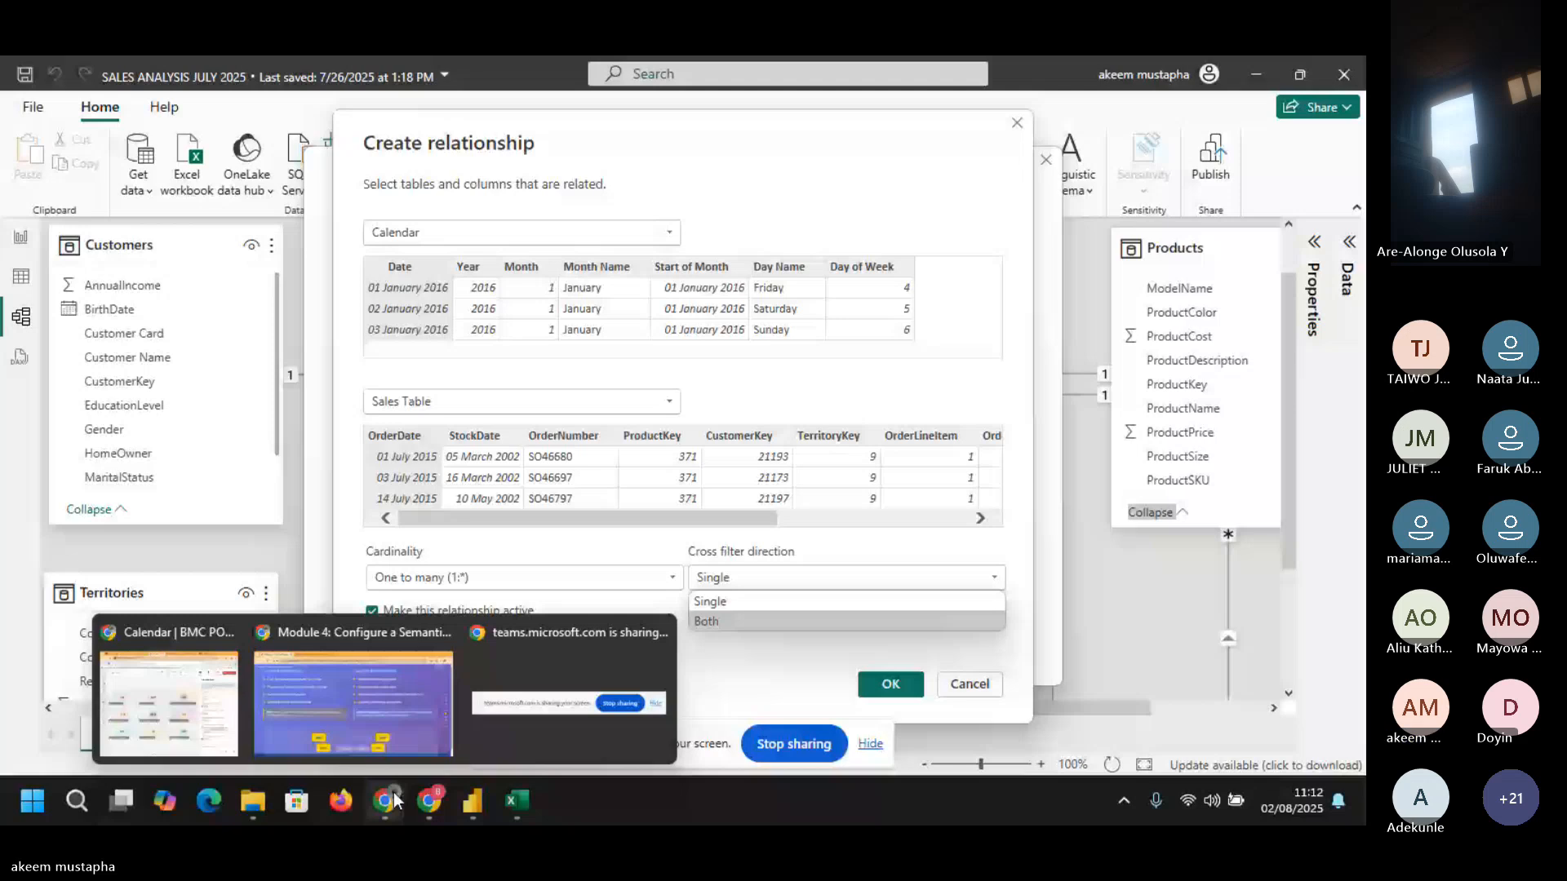
{"action": "left_click", "coordinate": [372, 705]}
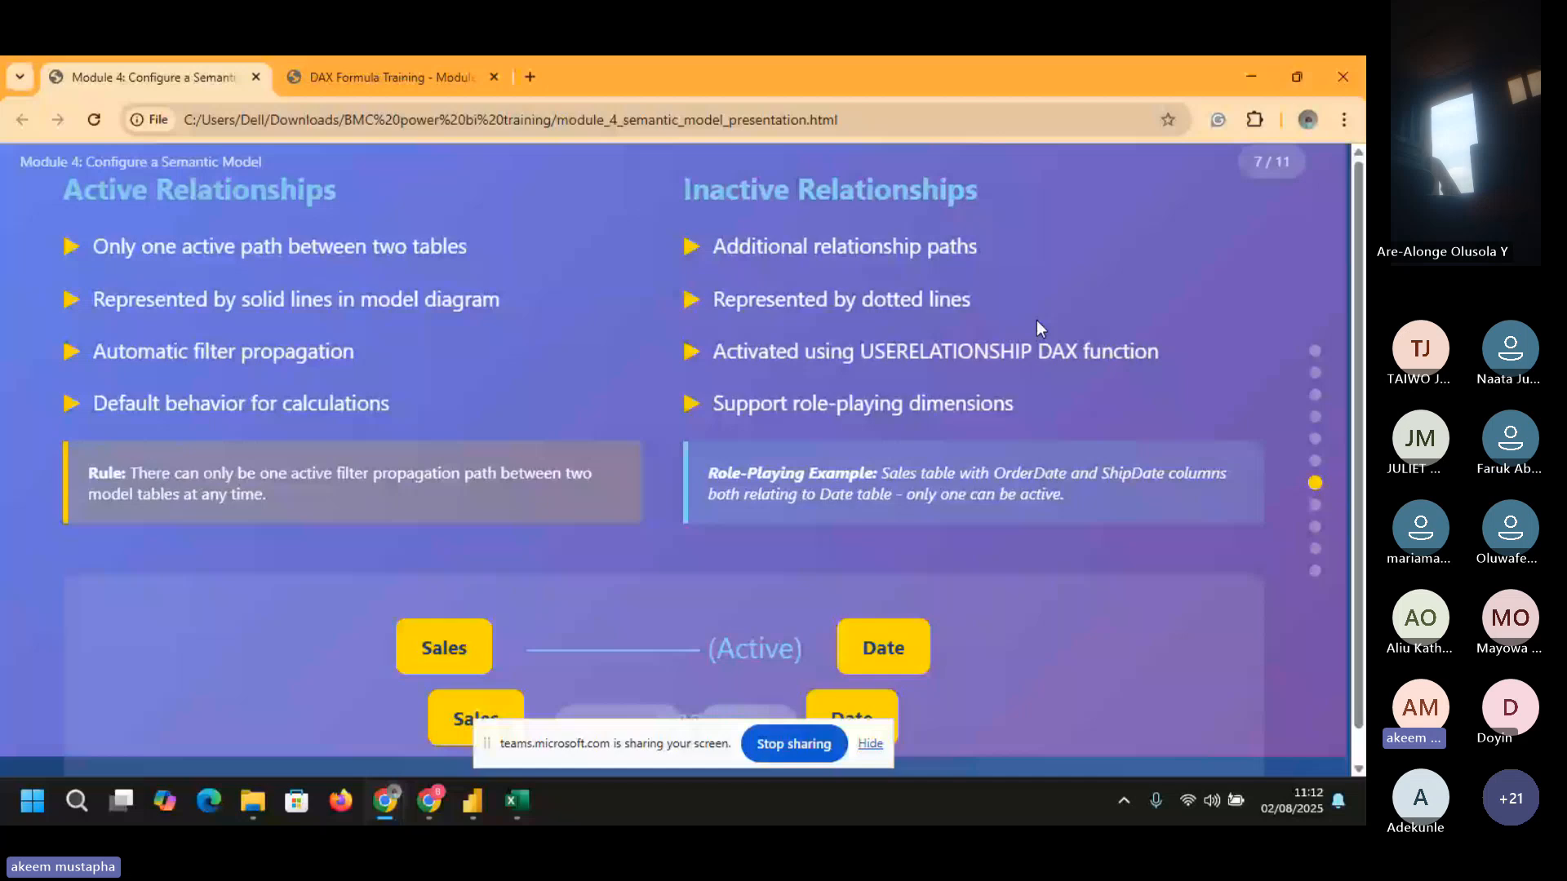
- Return to Power BI, create the active one-to-many Calendar to Sales Table relationship with single cross filtering, and close the relationship manager
{"action": "key", "text": "alt+Tab"}
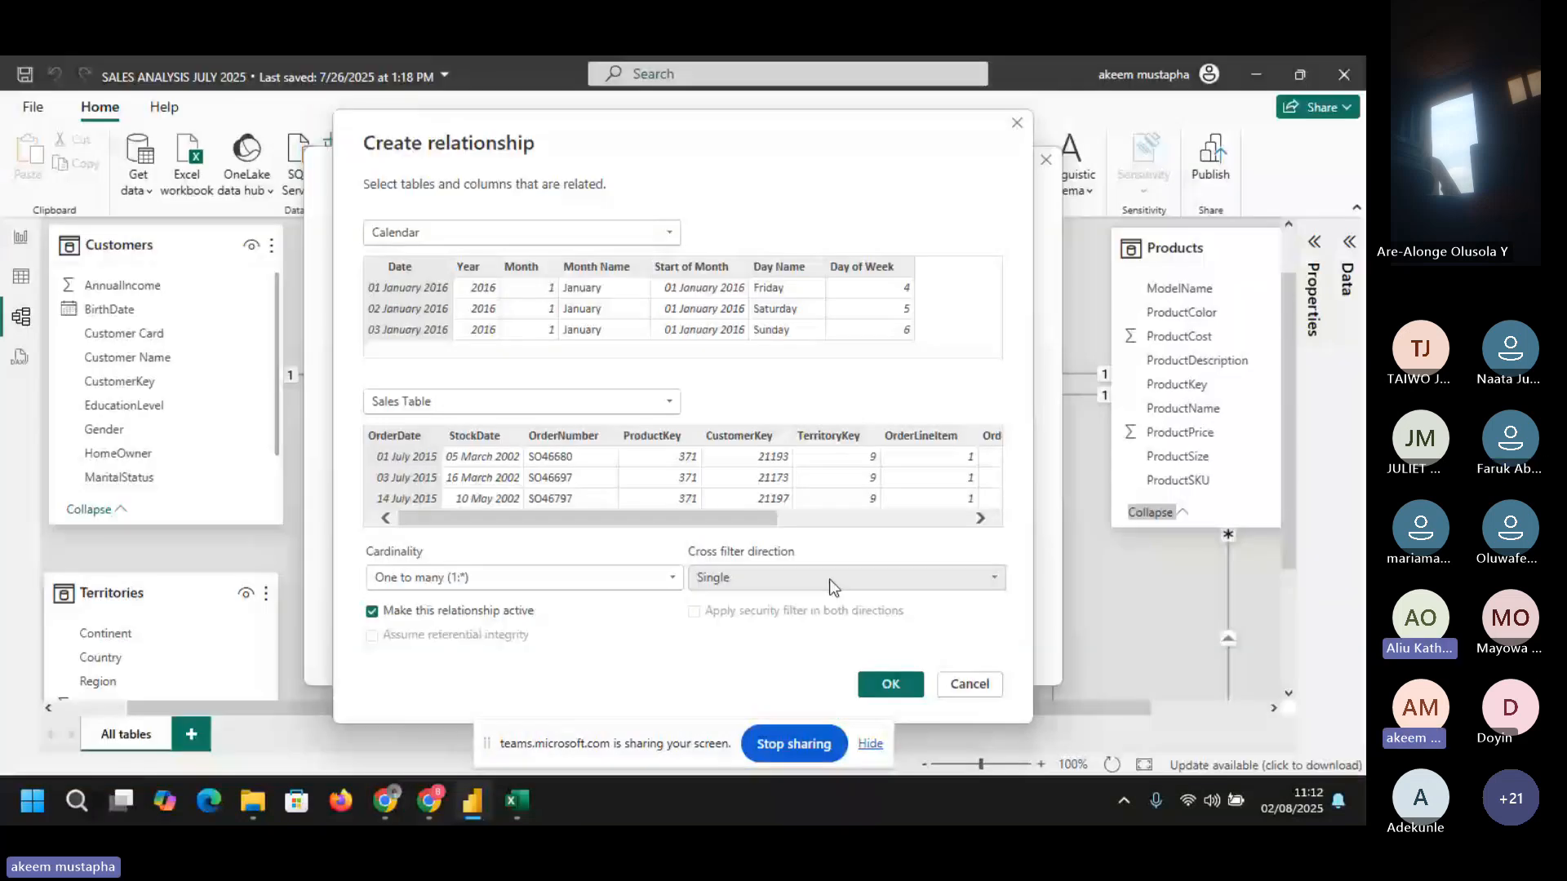
{"action": "left_click", "coordinate": [892, 687]}
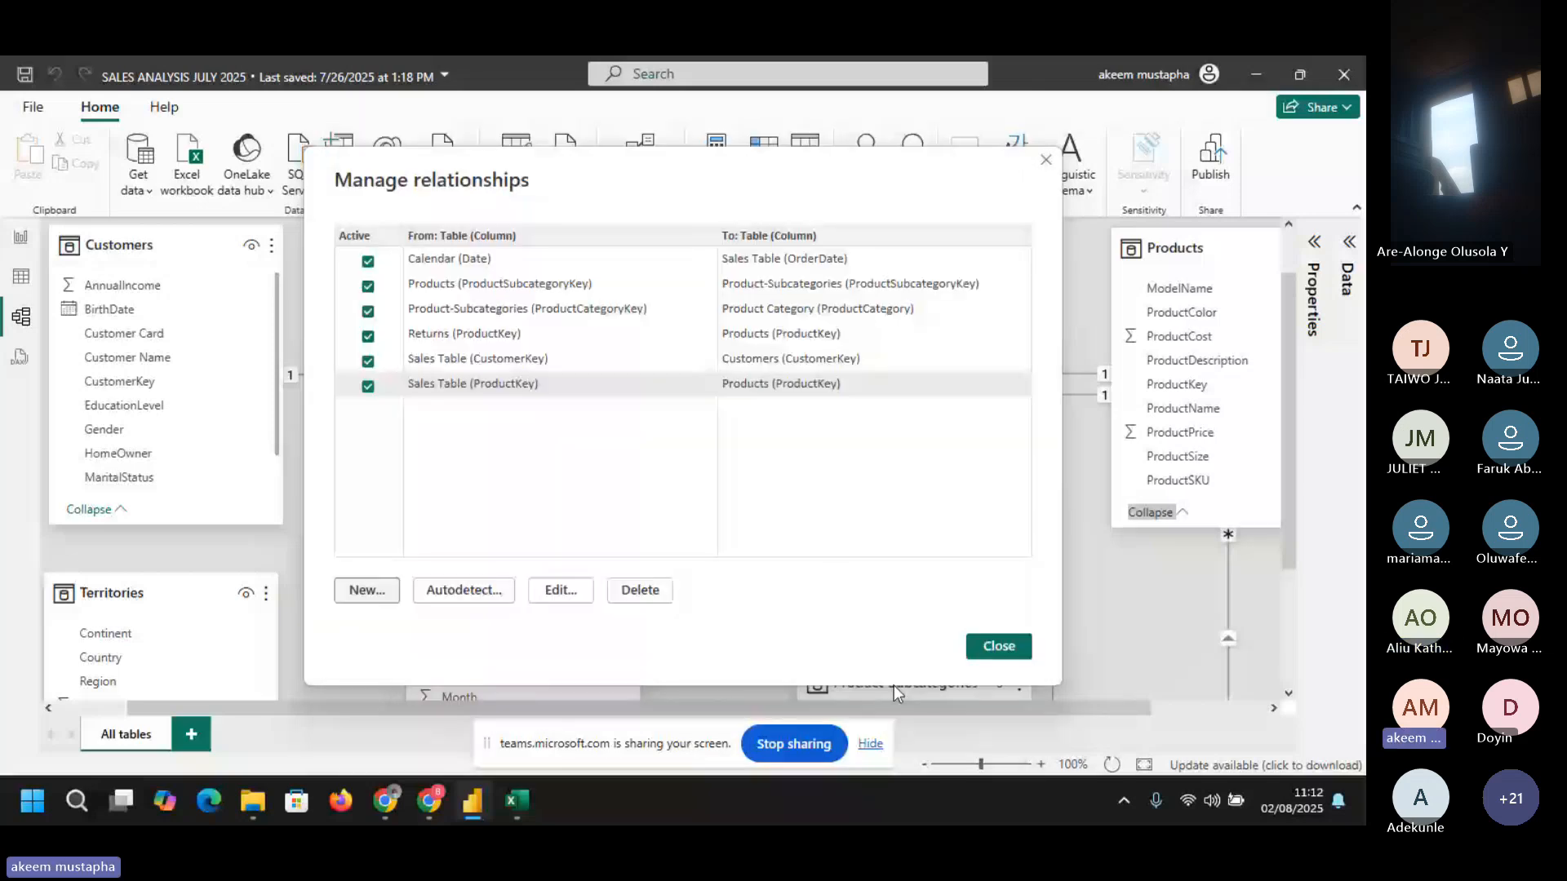
{"action": "left_click", "coordinate": [1005, 644]}
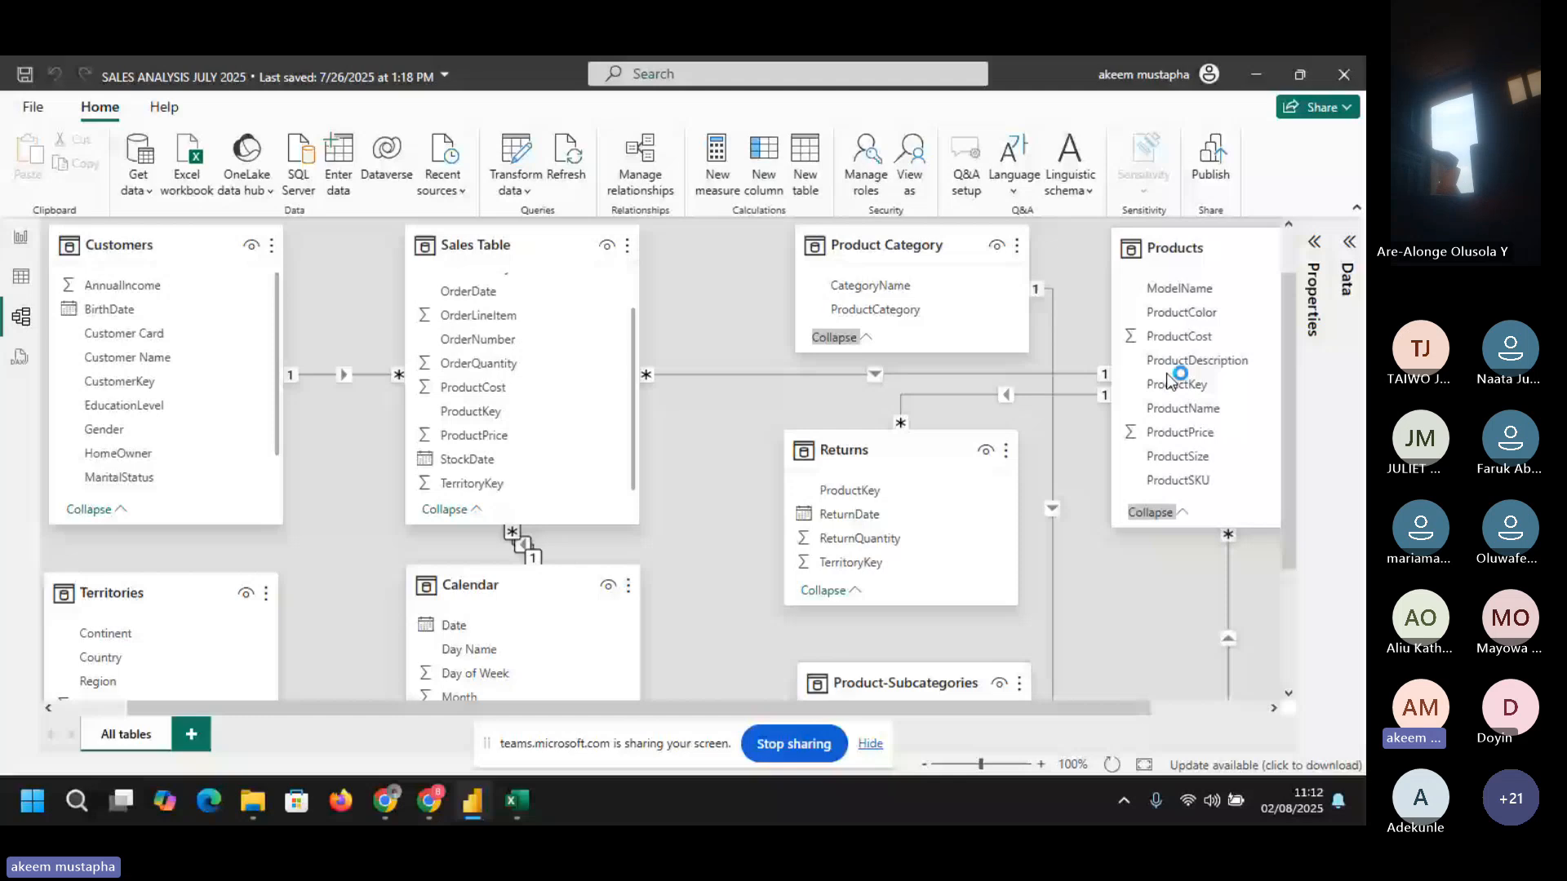
- Reposition the Territories table in the model diagram below Customers, beside the Calendar table
{"action": "left_click", "coordinate": [523, 545]}
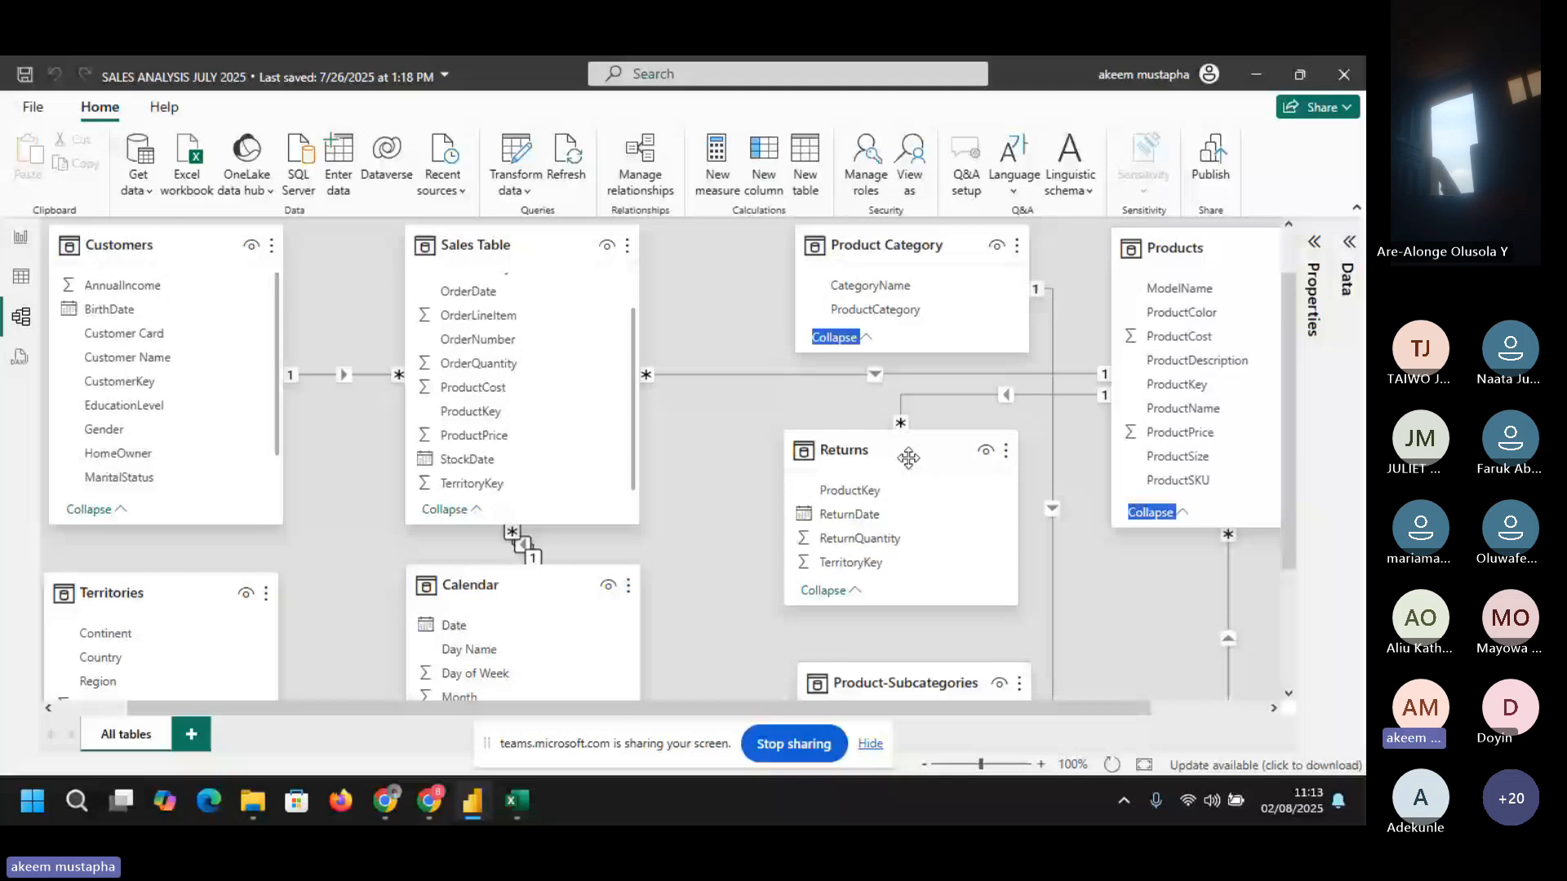
{"action": "left_click_drag", "start_coordinate": [149, 618], "coordinate": [308, 565]}
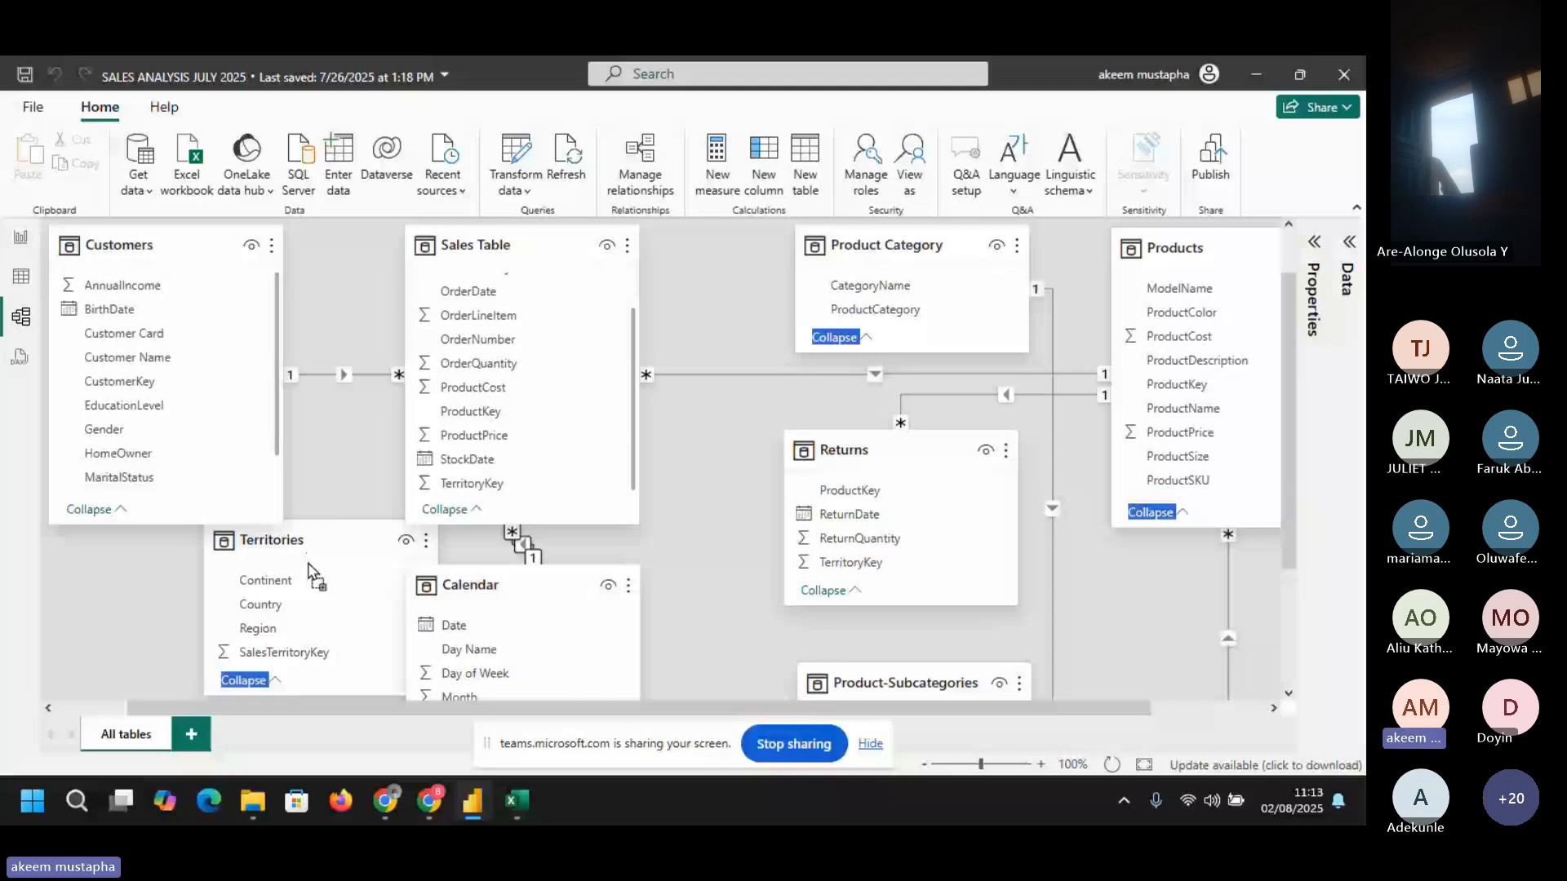
{"action": "left_click_drag", "start_coordinate": [308, 568], "coordinate": [189, 570]}
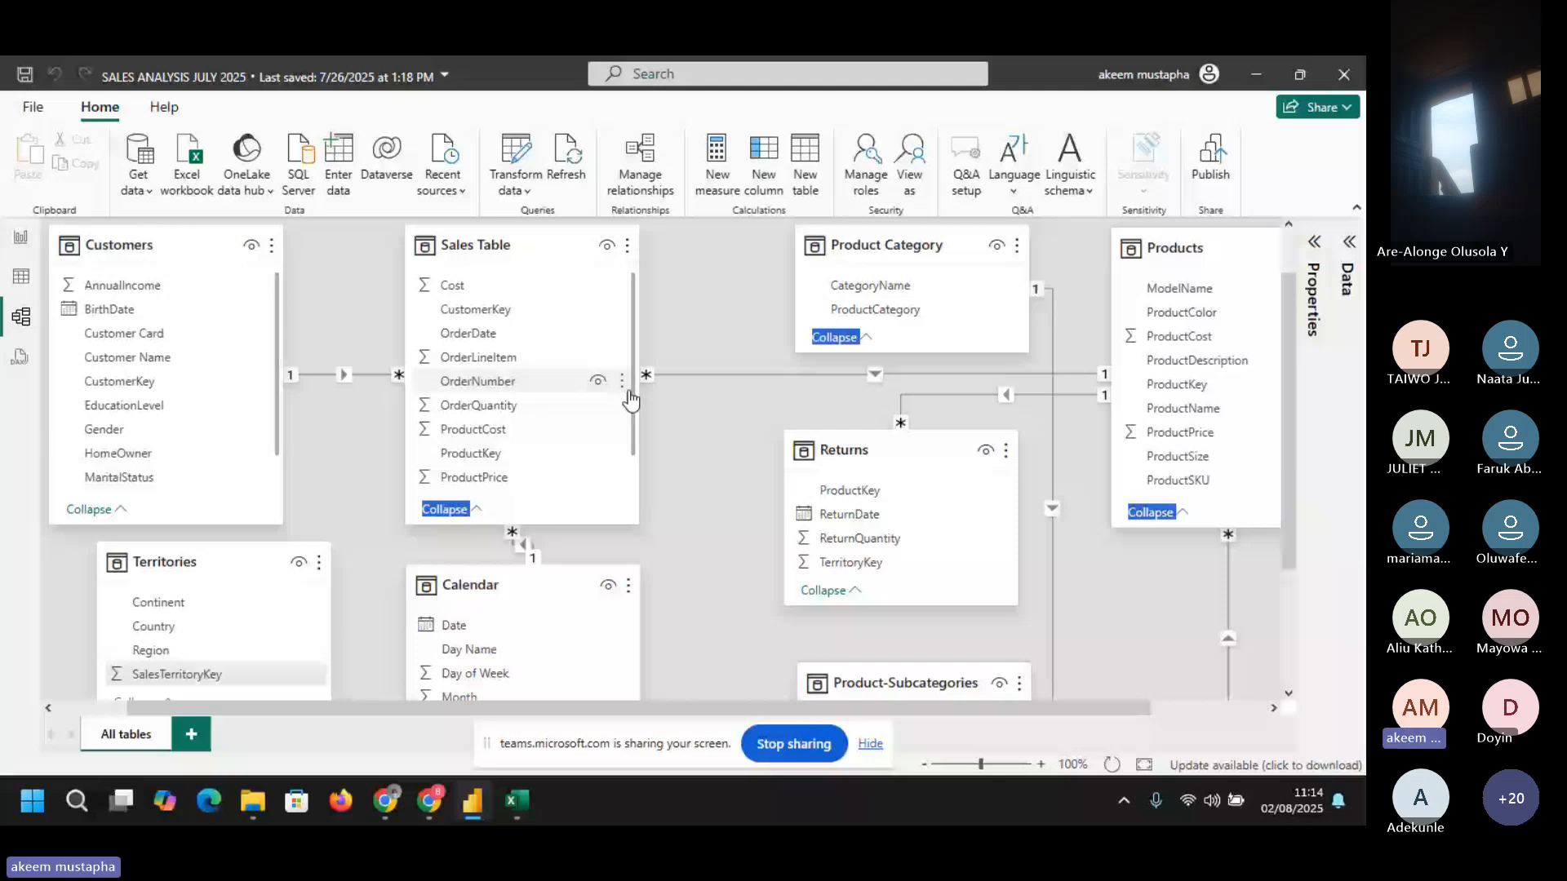
- Link Sales Table's TerritoryKey directly to Territories' SalesTerritoryKey in the diagram, and delete that relationship again
{"action": "scroll", "coordinate": [629, 400], "scroll_direction": "down", "scroll_amount": 2}
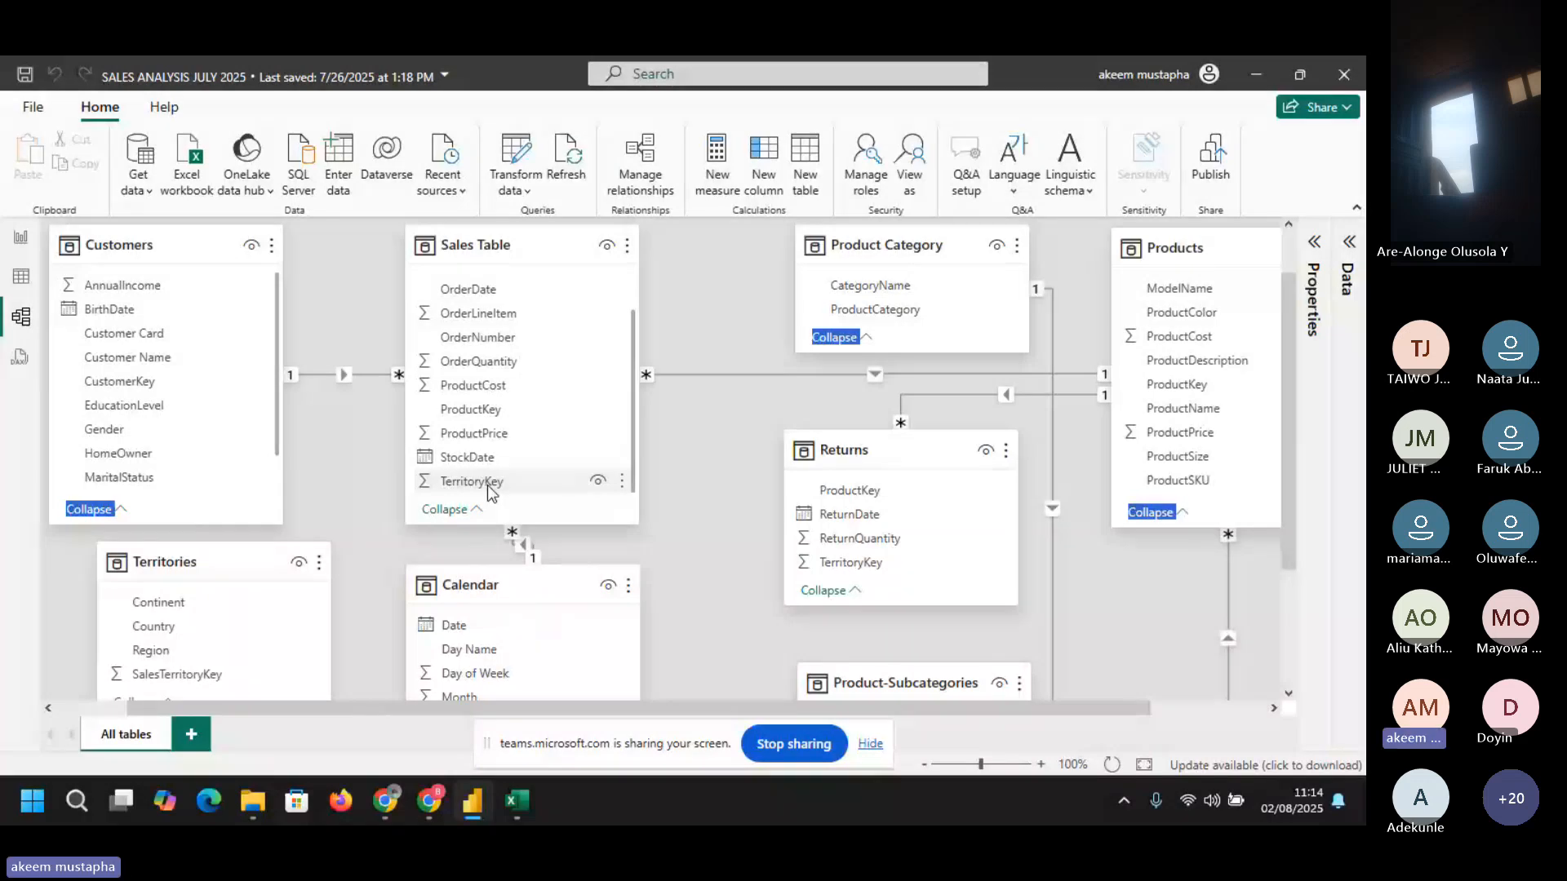
{"action": "left_click_drag", "start_coordinate": [488, 490], "coordinate": [184, 673]}
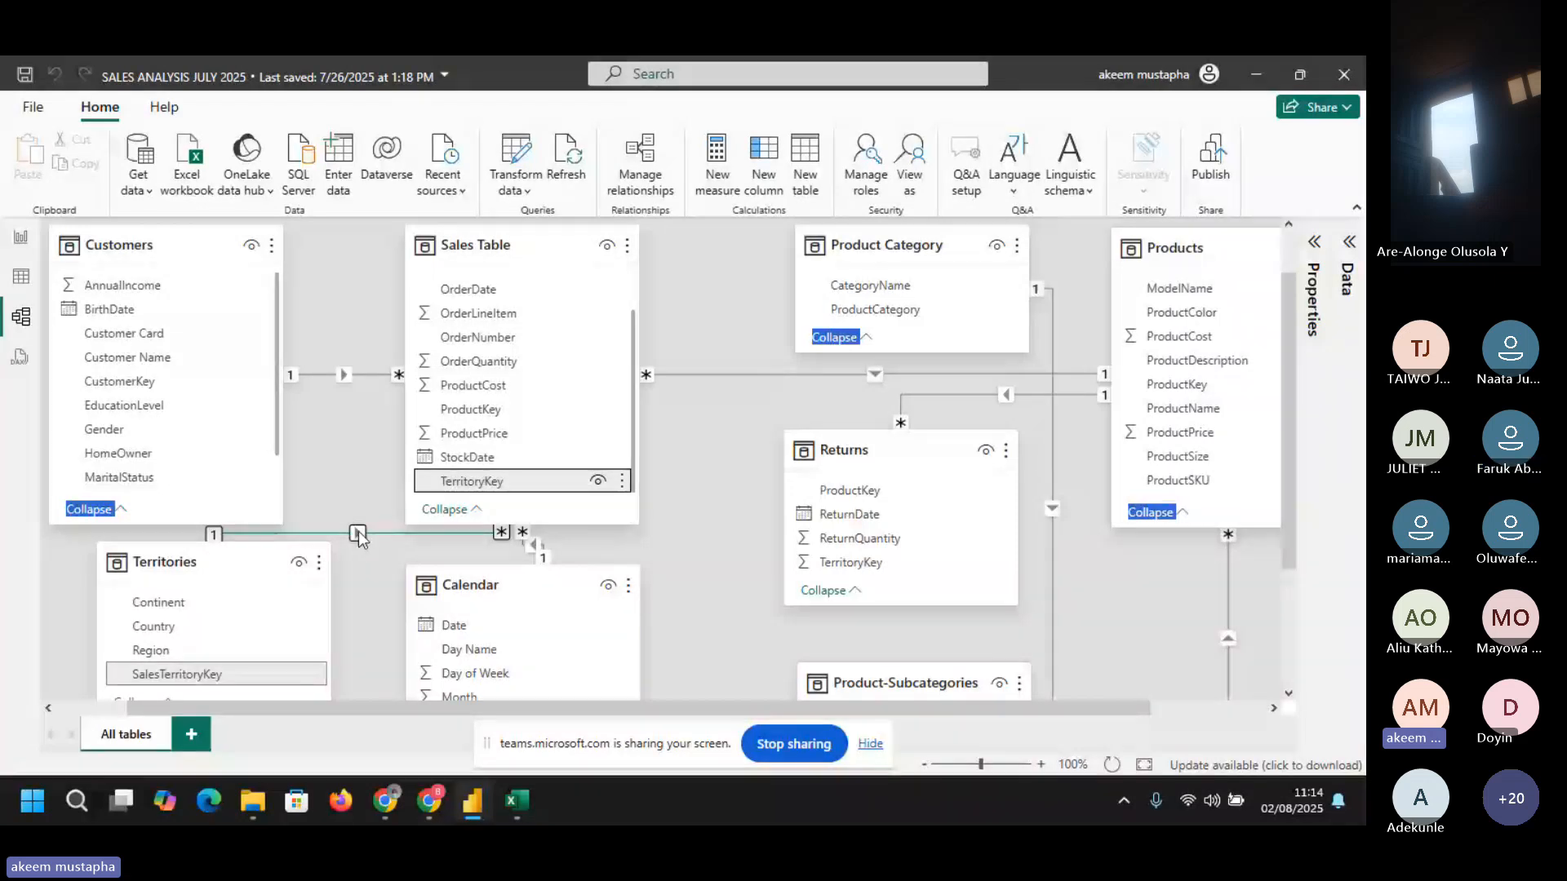
{"action": "right_click", "coordinate": [370, 532]}
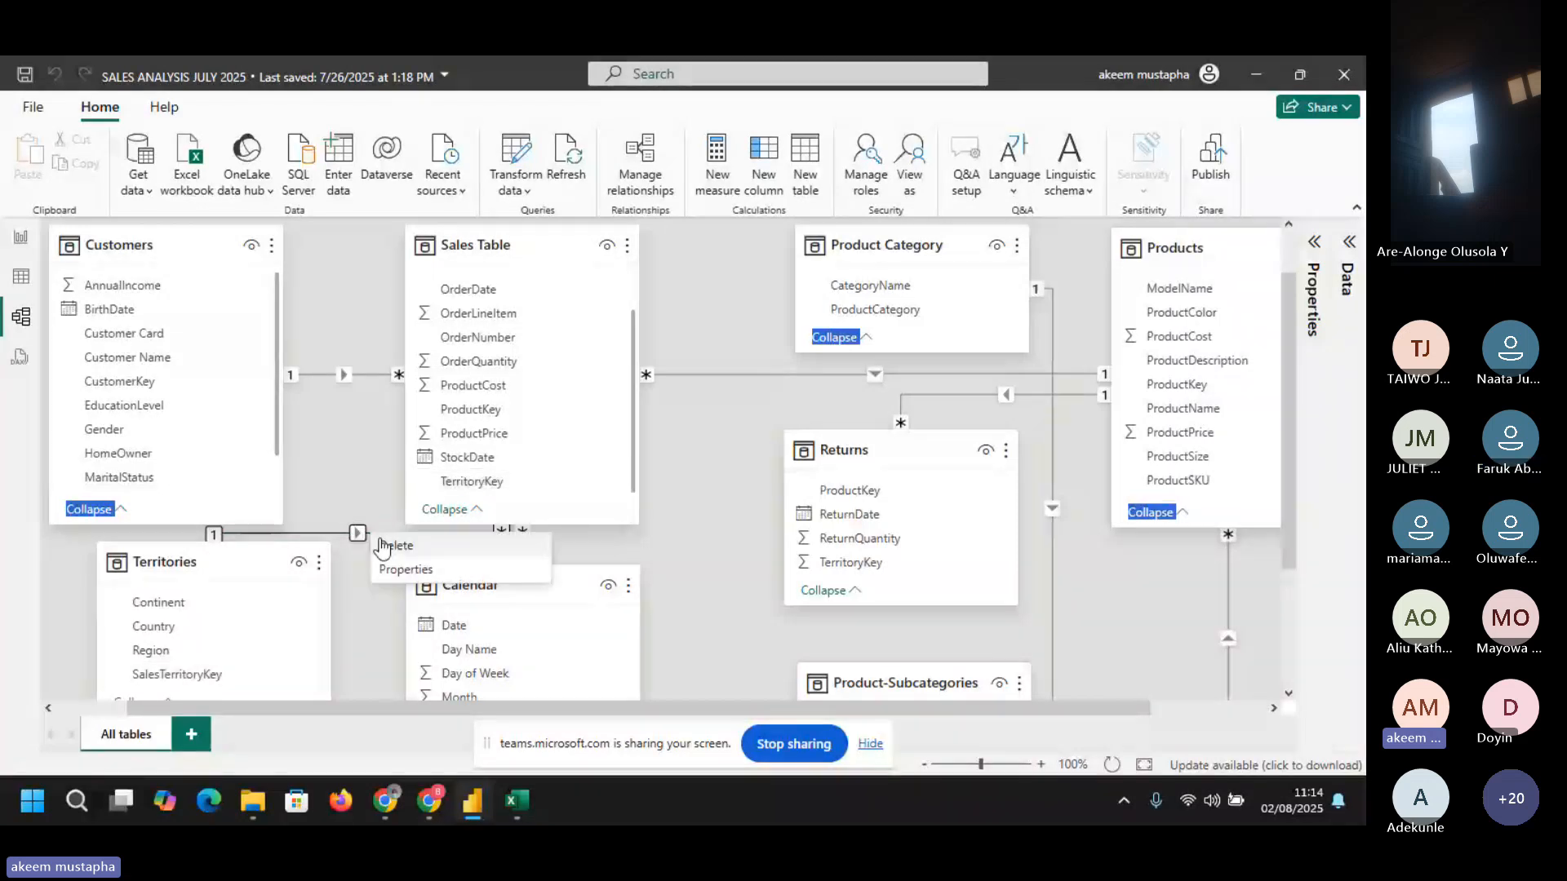
{"action": "left_click", "coordinate": [395, 546]}
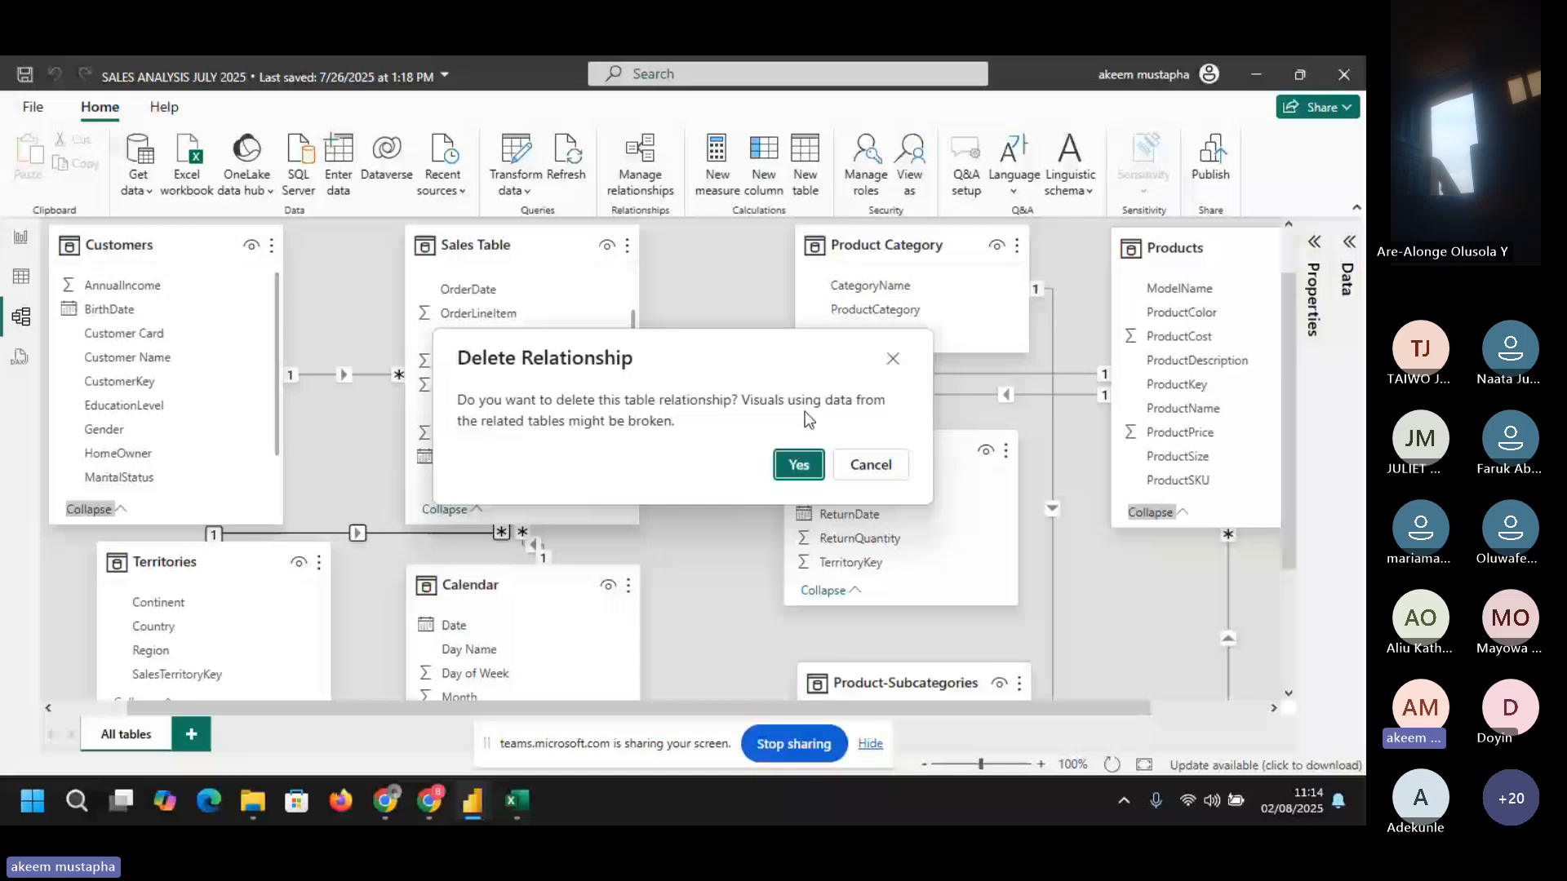
{"action": "left_click", "coordinate": [798, 464]}
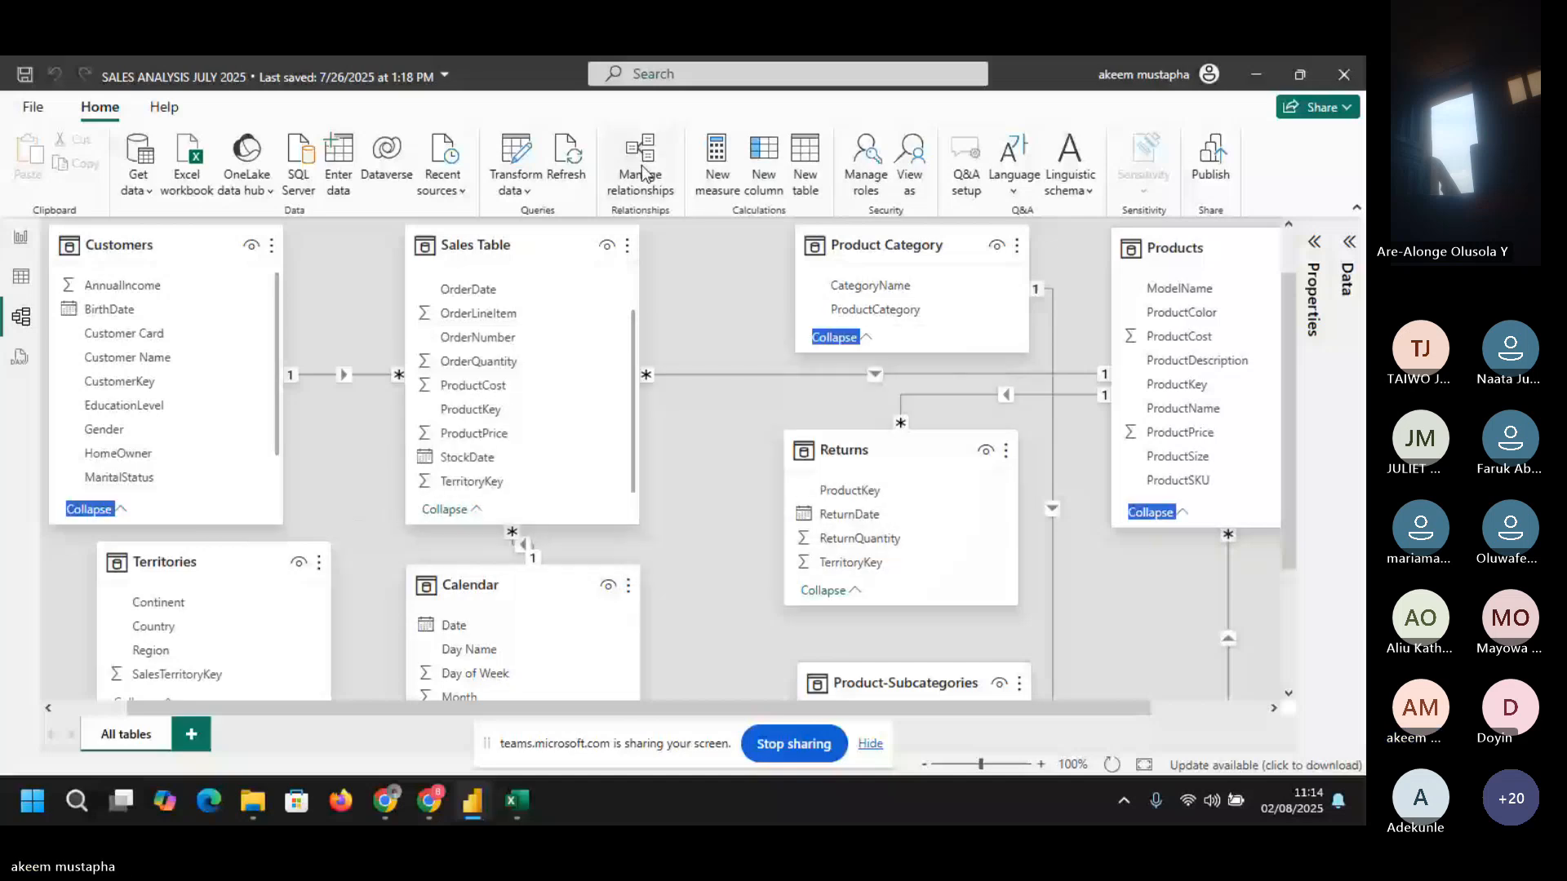
- Start a new relationship in the relationship manager with Sales Table as the first table and Territories as the second
{"action": "left_click", "coordinate": [642, 173]}
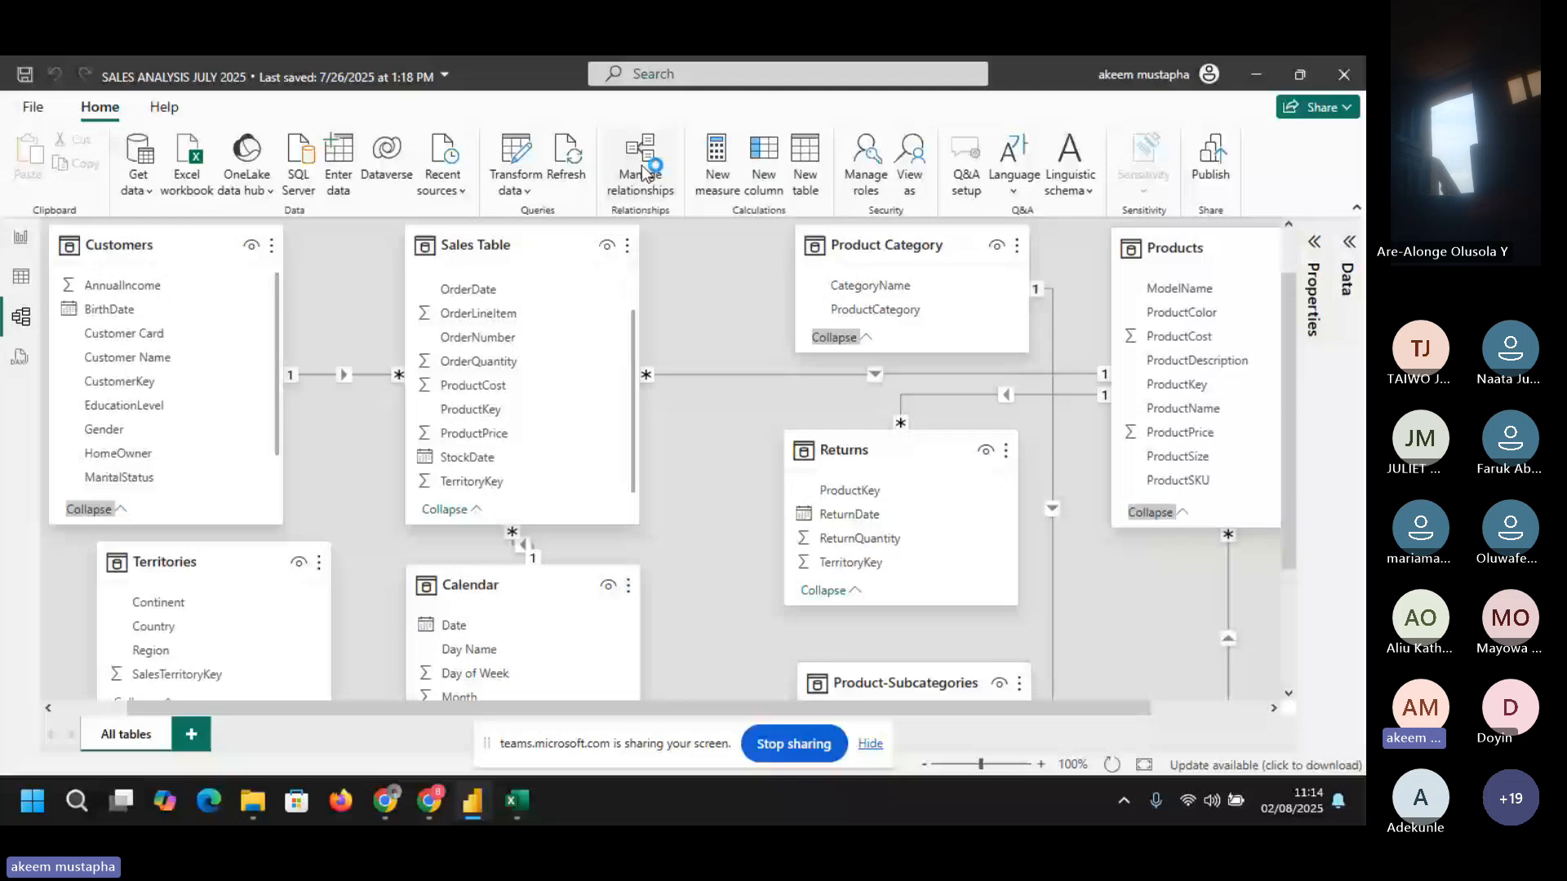
{"action": "left_click", "coordinate": [372, 592]}
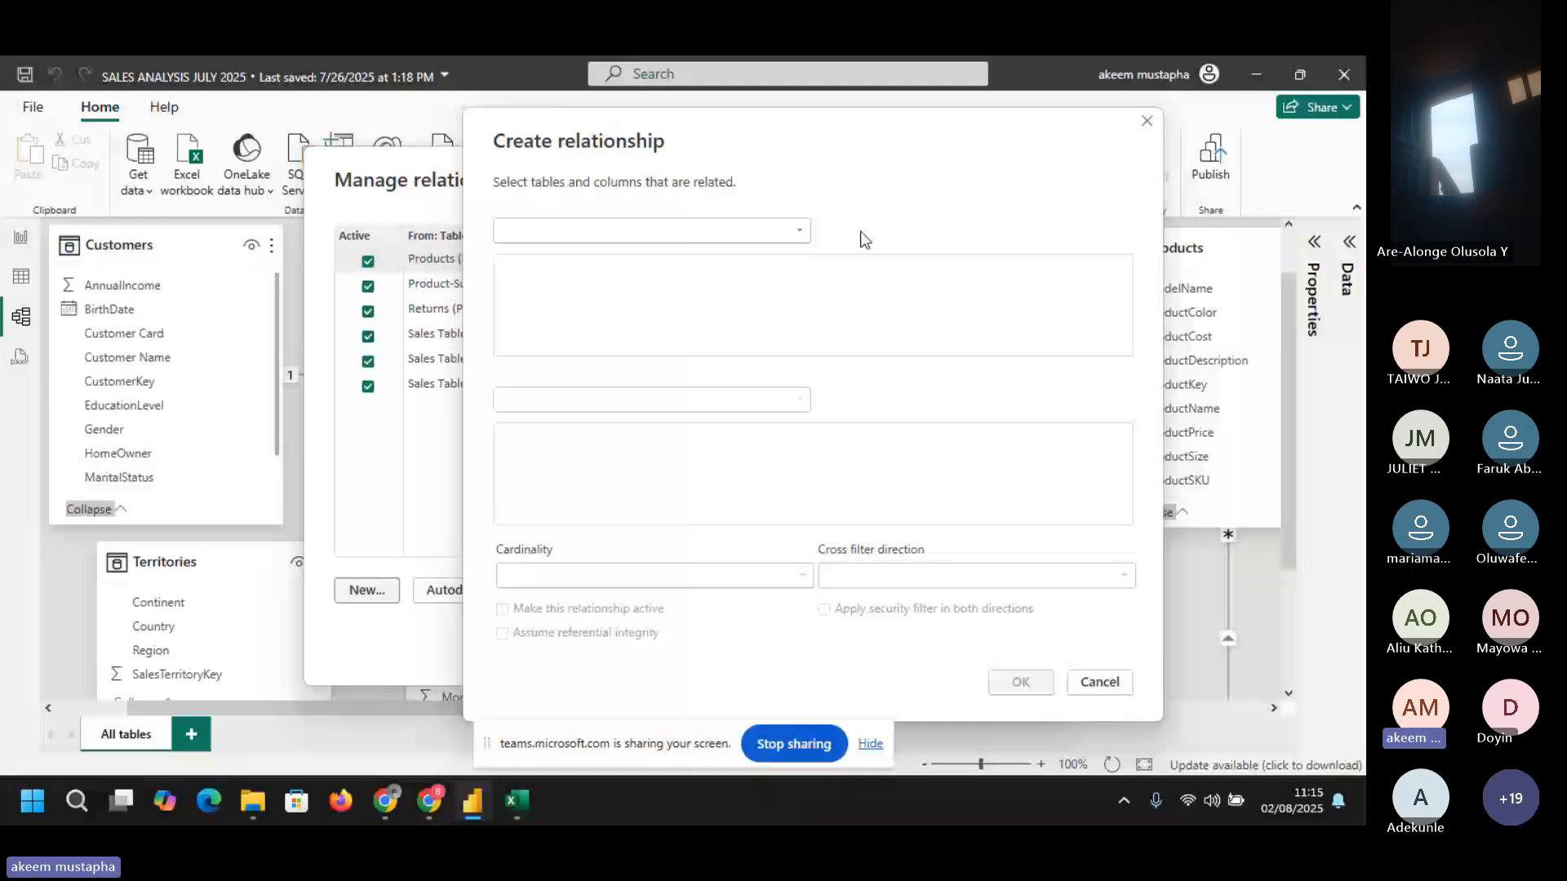
{"action": "left_click", "coordinate": [798, 230]}
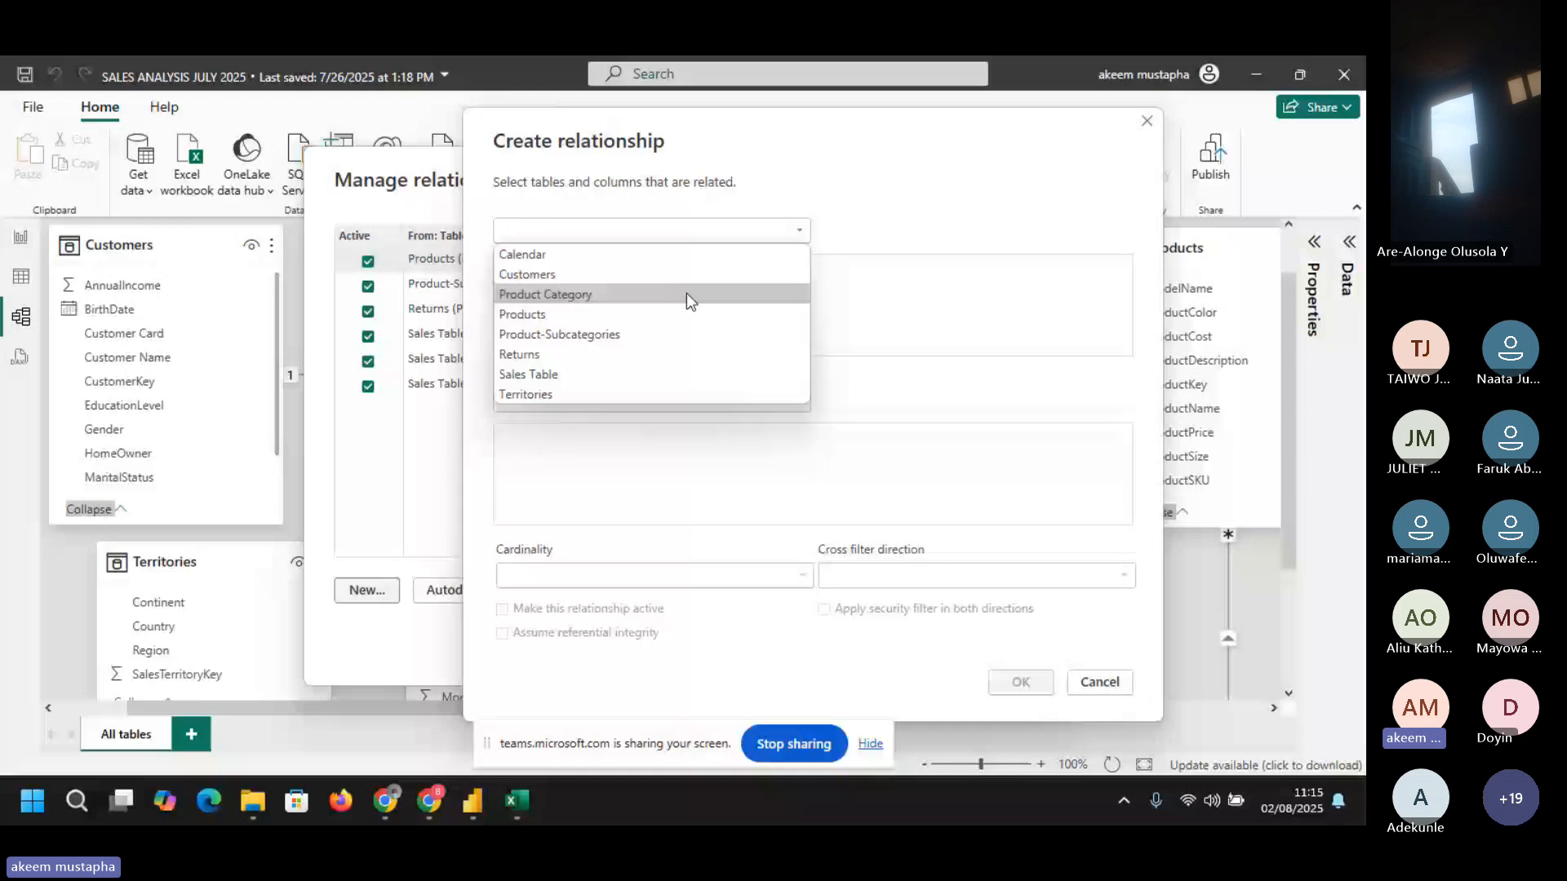
{"action": "left_click", "coordinate": [525, 394]}
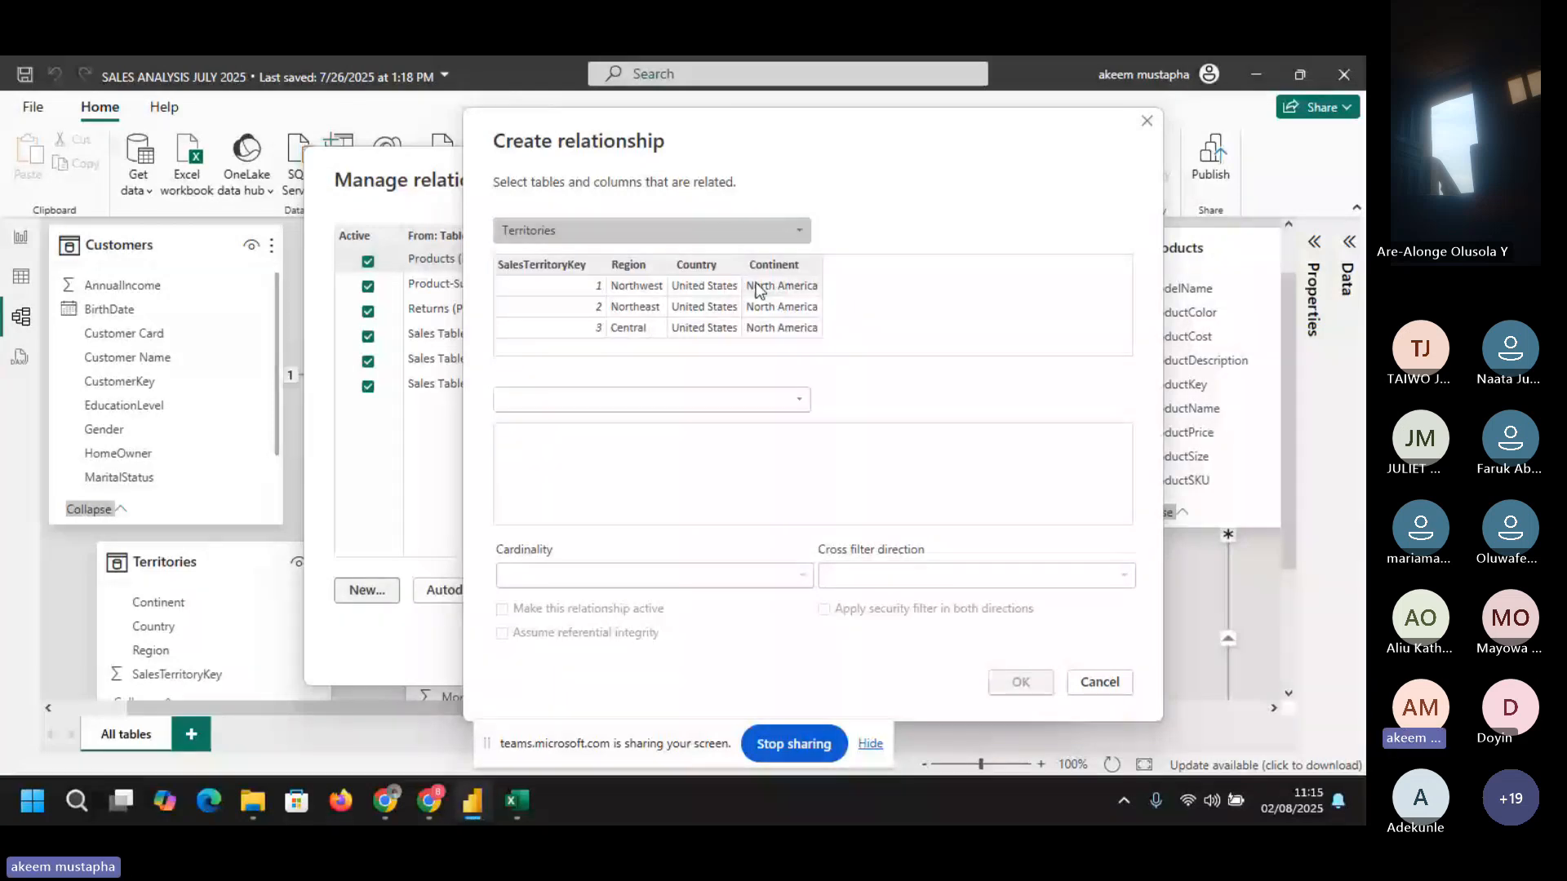
{"action": "left_click", "coordinate": [734, 231]}
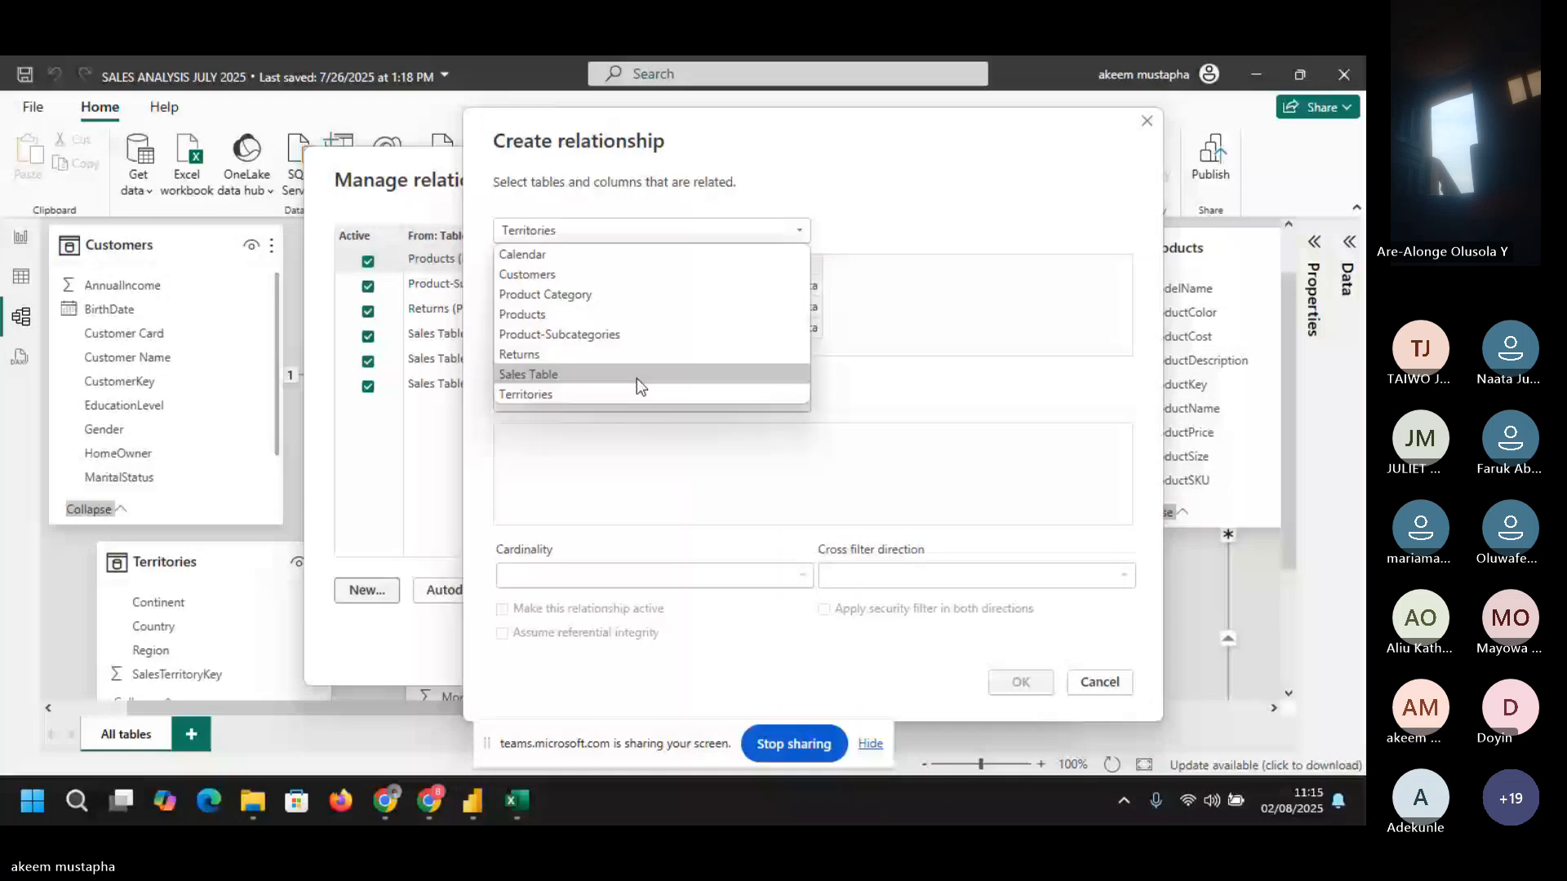
{"action": "left_click", "coordinate": [637, 379]}
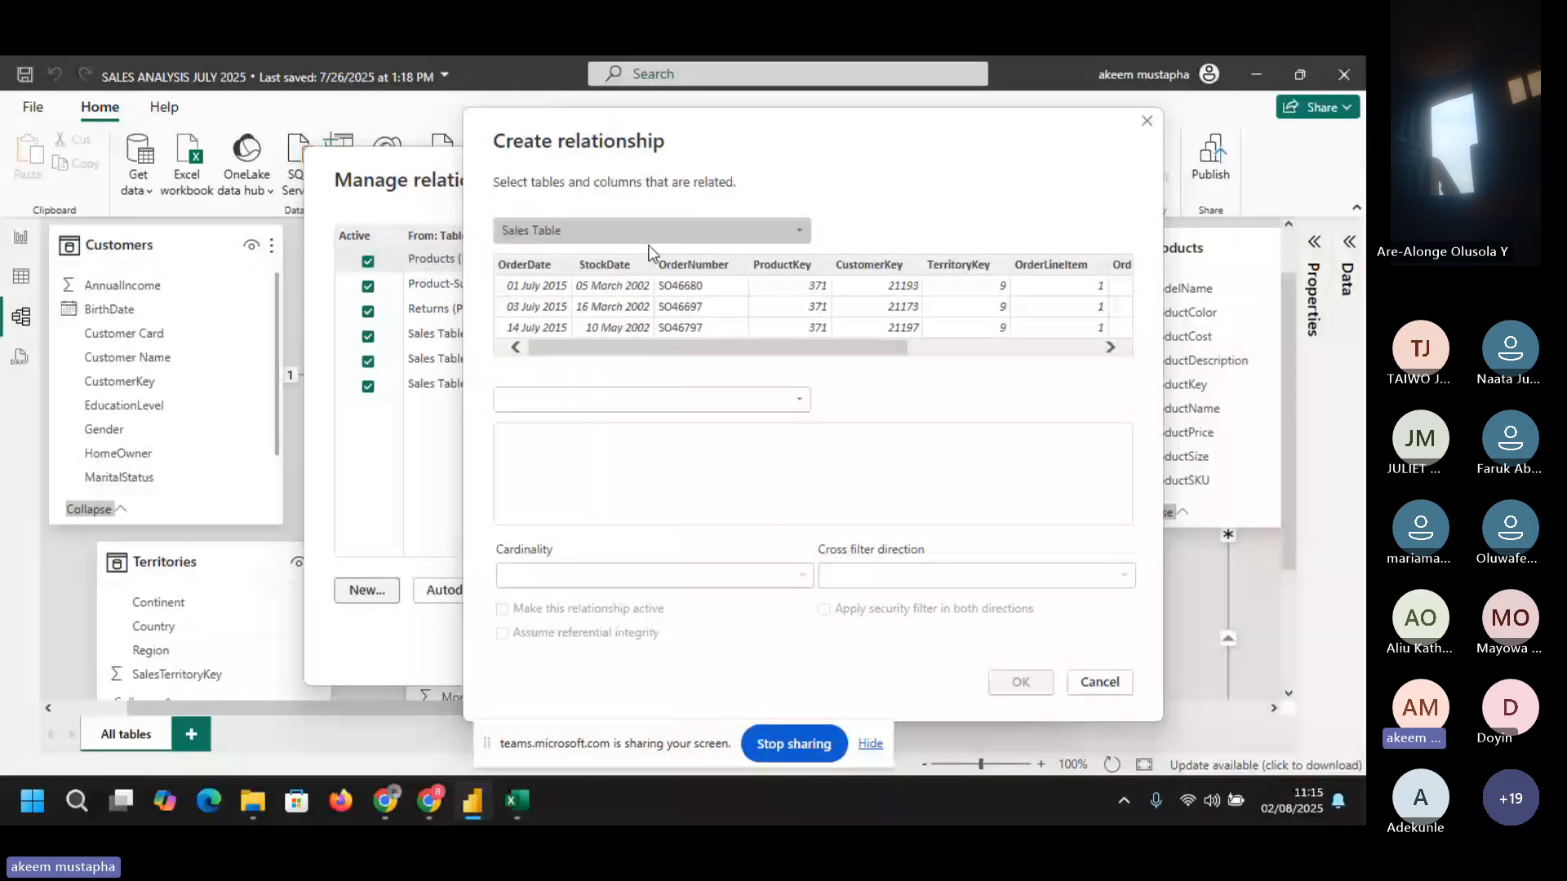
{"action": "left_click", "coordinate": [725, 400]}
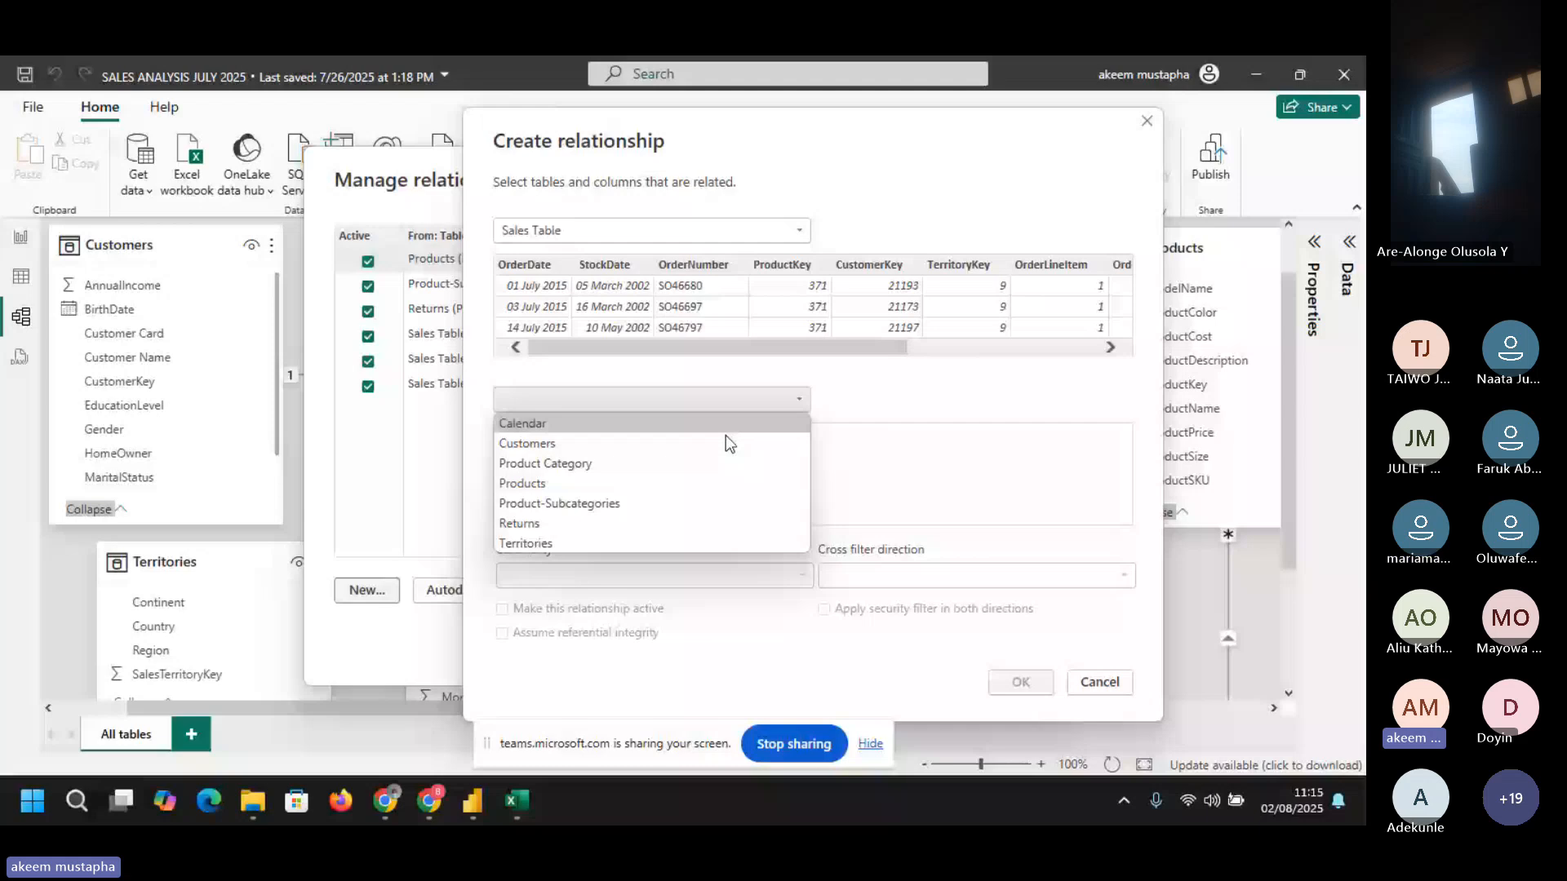
{"action": "left_click", "coordinate": [651, 540]}
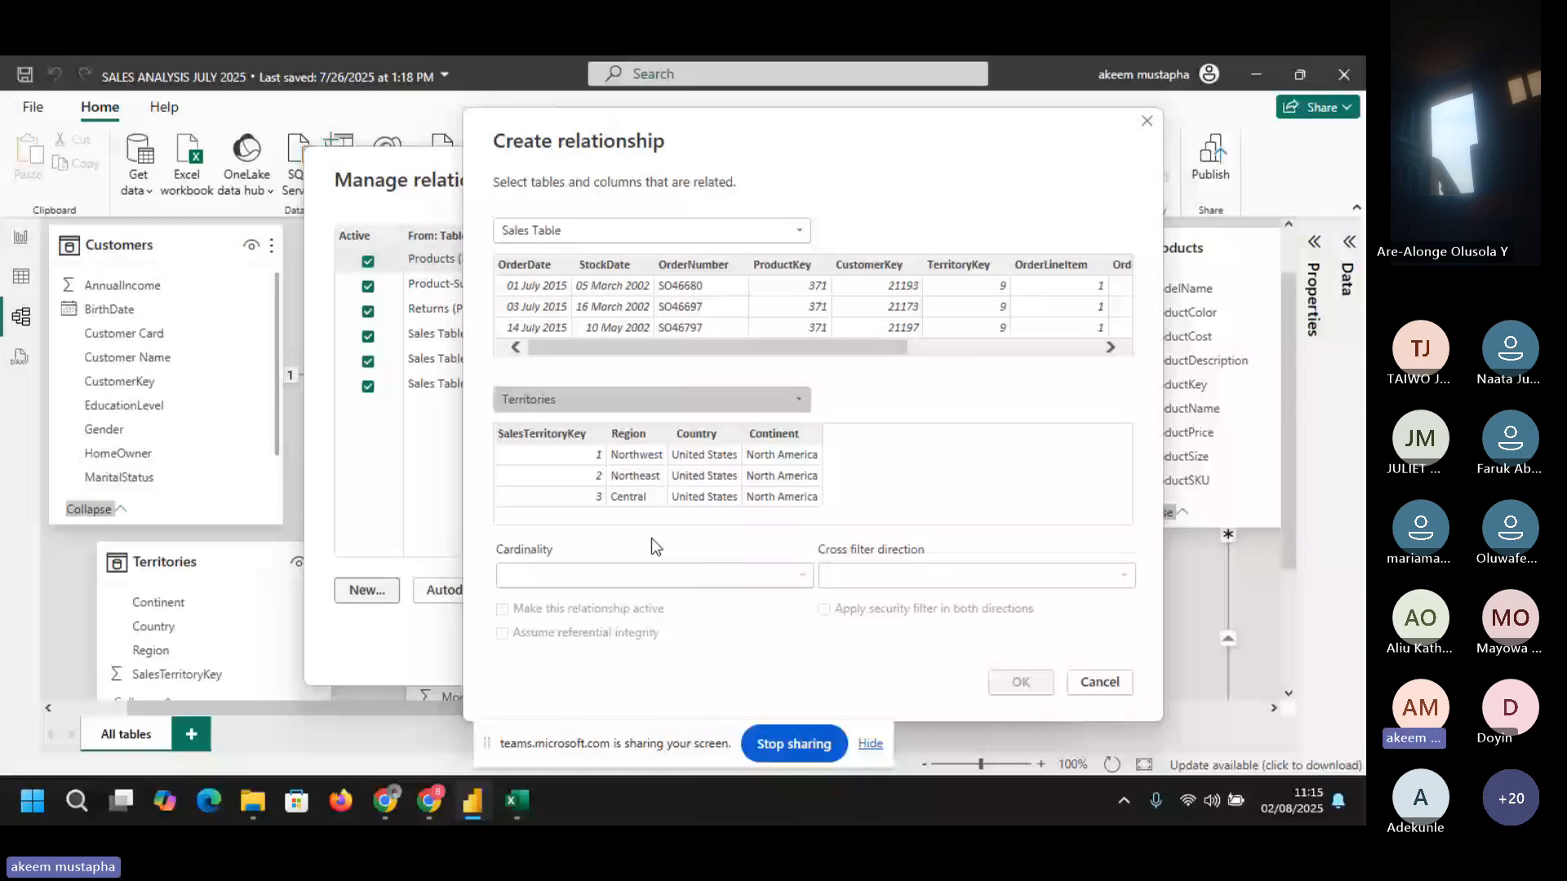
- Match TerritoryKey to SalesTerritoryKey, create the active many-to-one relationship with single cross filtering, and close the relationship manager
{"action": "left_click", "coordinate": [979, 267]}
{"action": "left_click", "coordinate": [562, 436]}
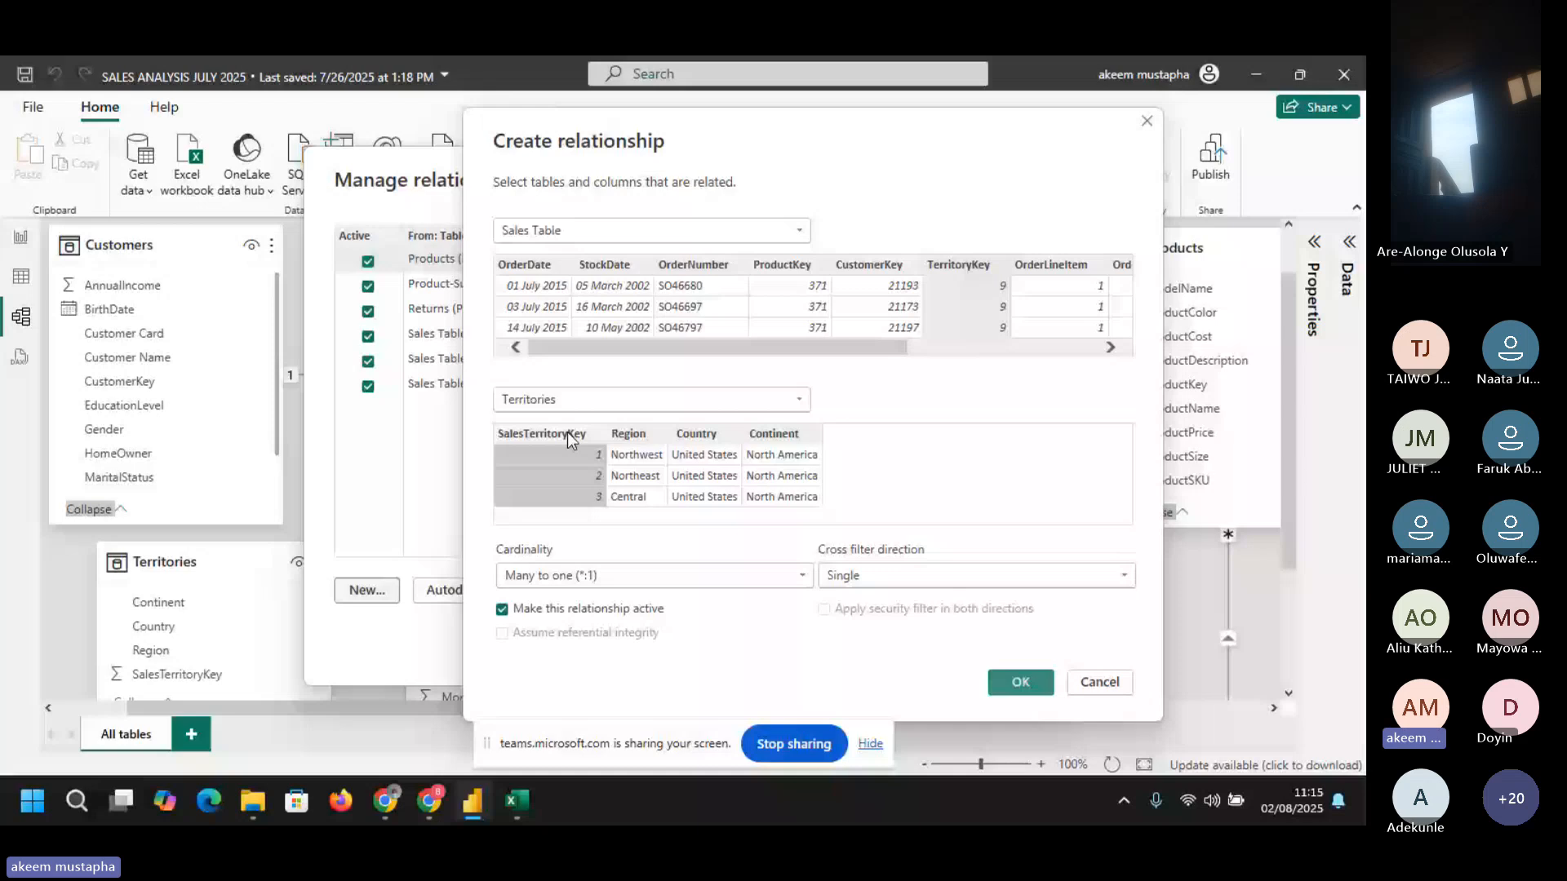
{"action": "left_click", "coordinate": [1019, 682]}
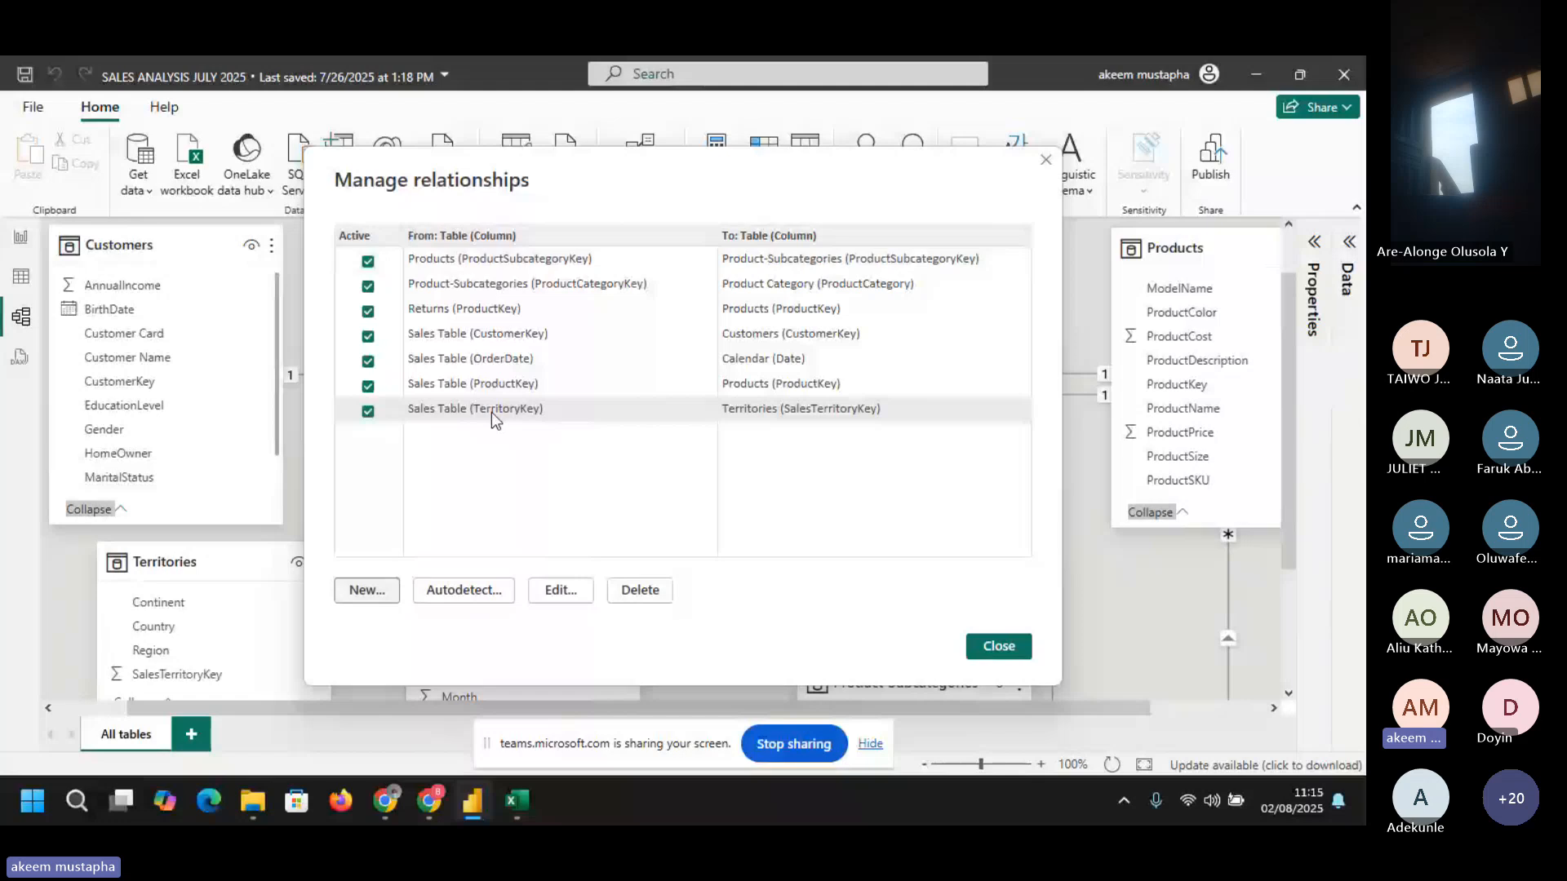
{"action": "left_click", "coordinate": [1001, 644]}
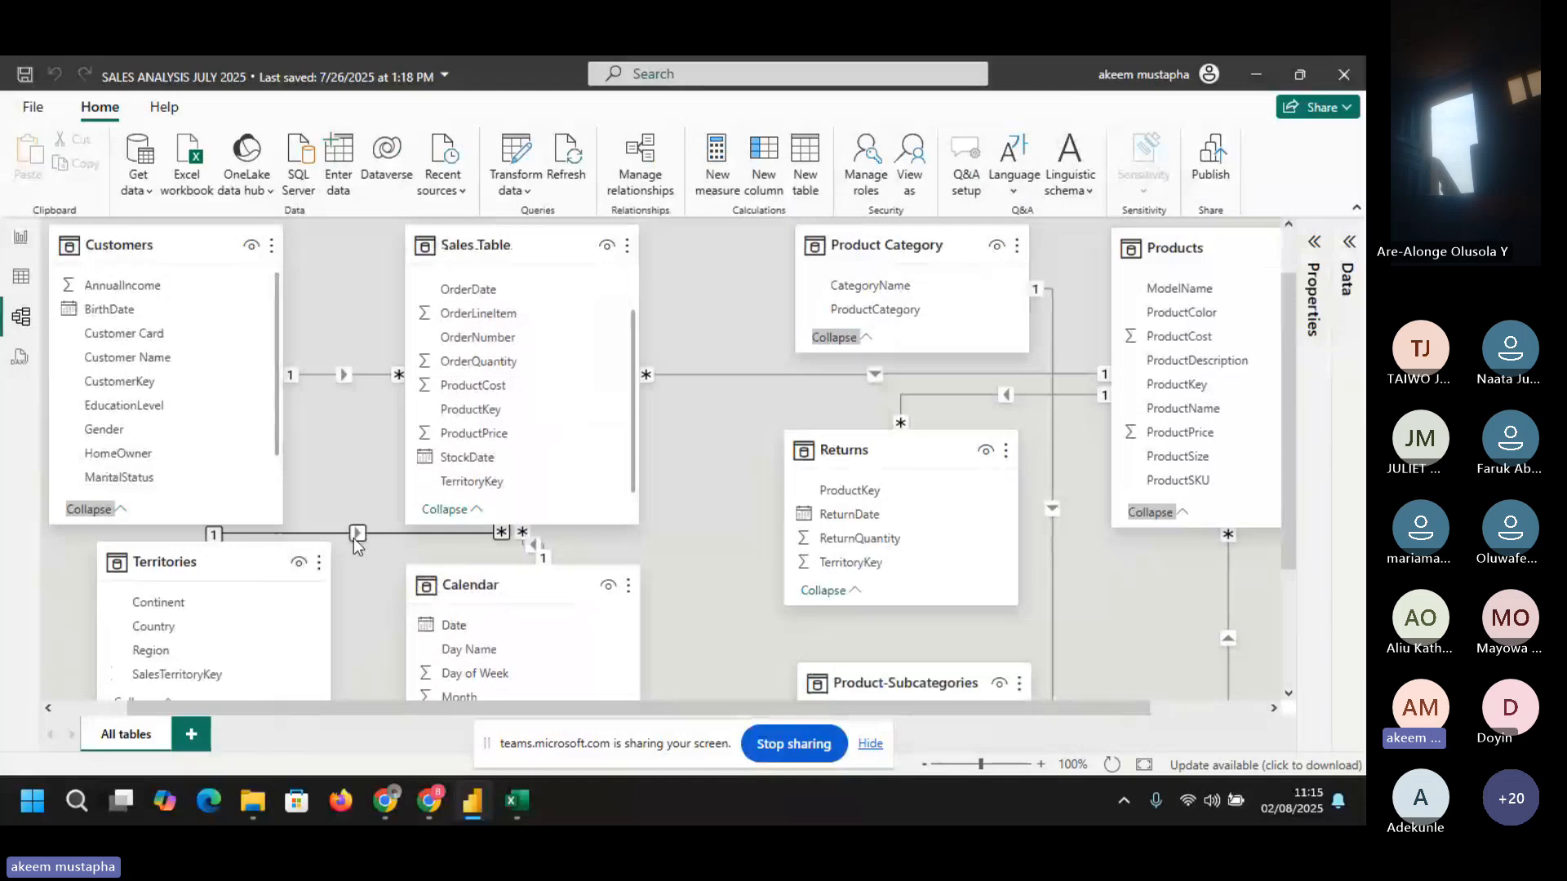
- Check which columns the Territories to Sales Table relationship joins, and shift the Territories table slightly lower beneath Customers
{"action": "double_click", "coordinate": [355, 535]}
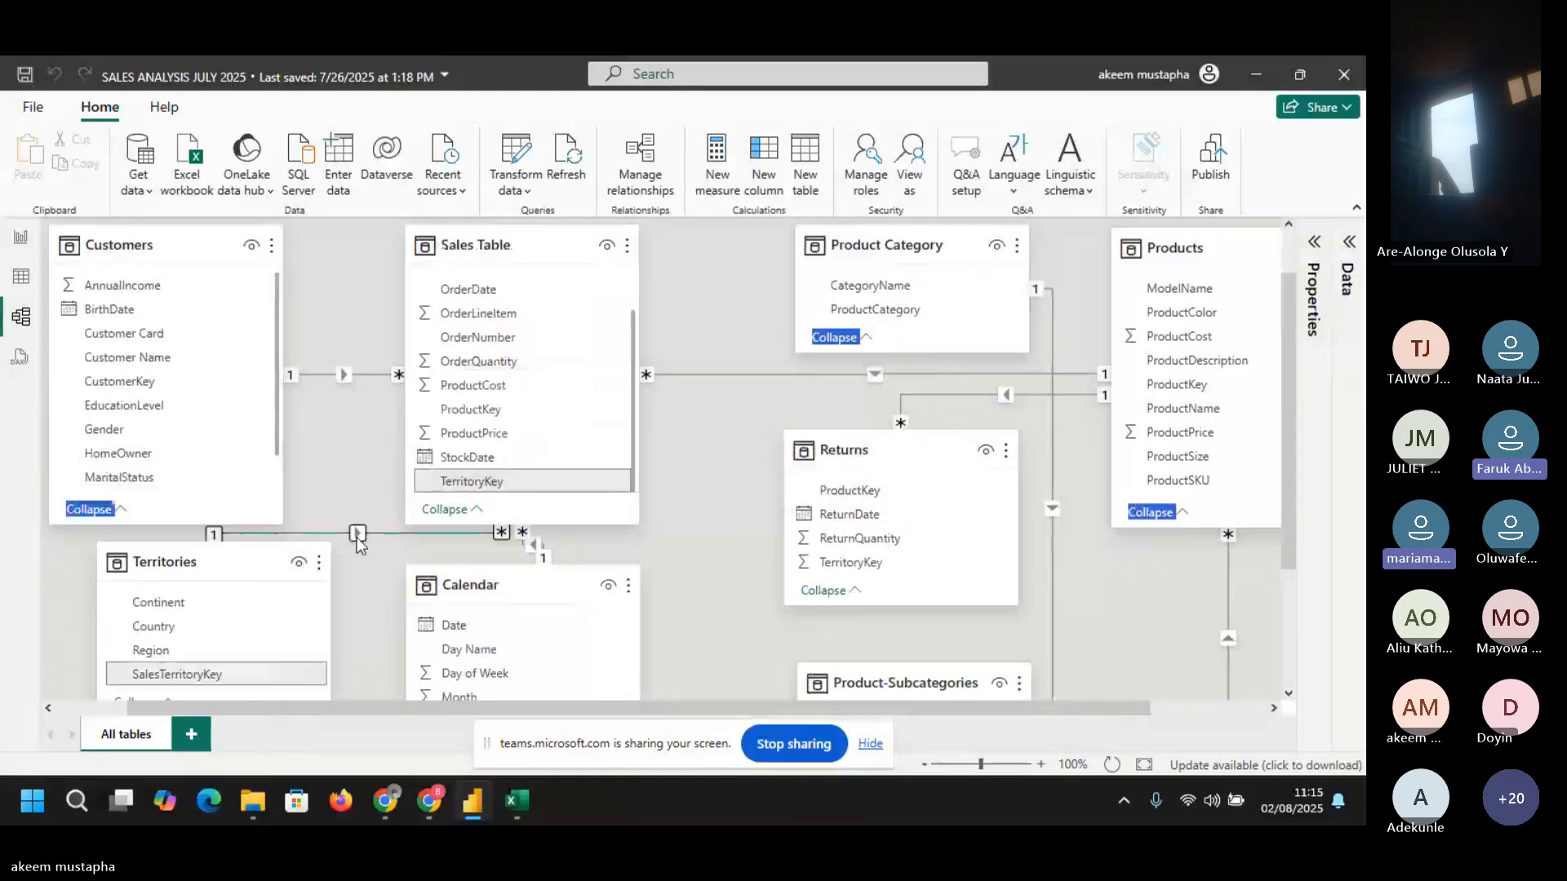
{"action": "left_click", "coordinate": [504, 405]}
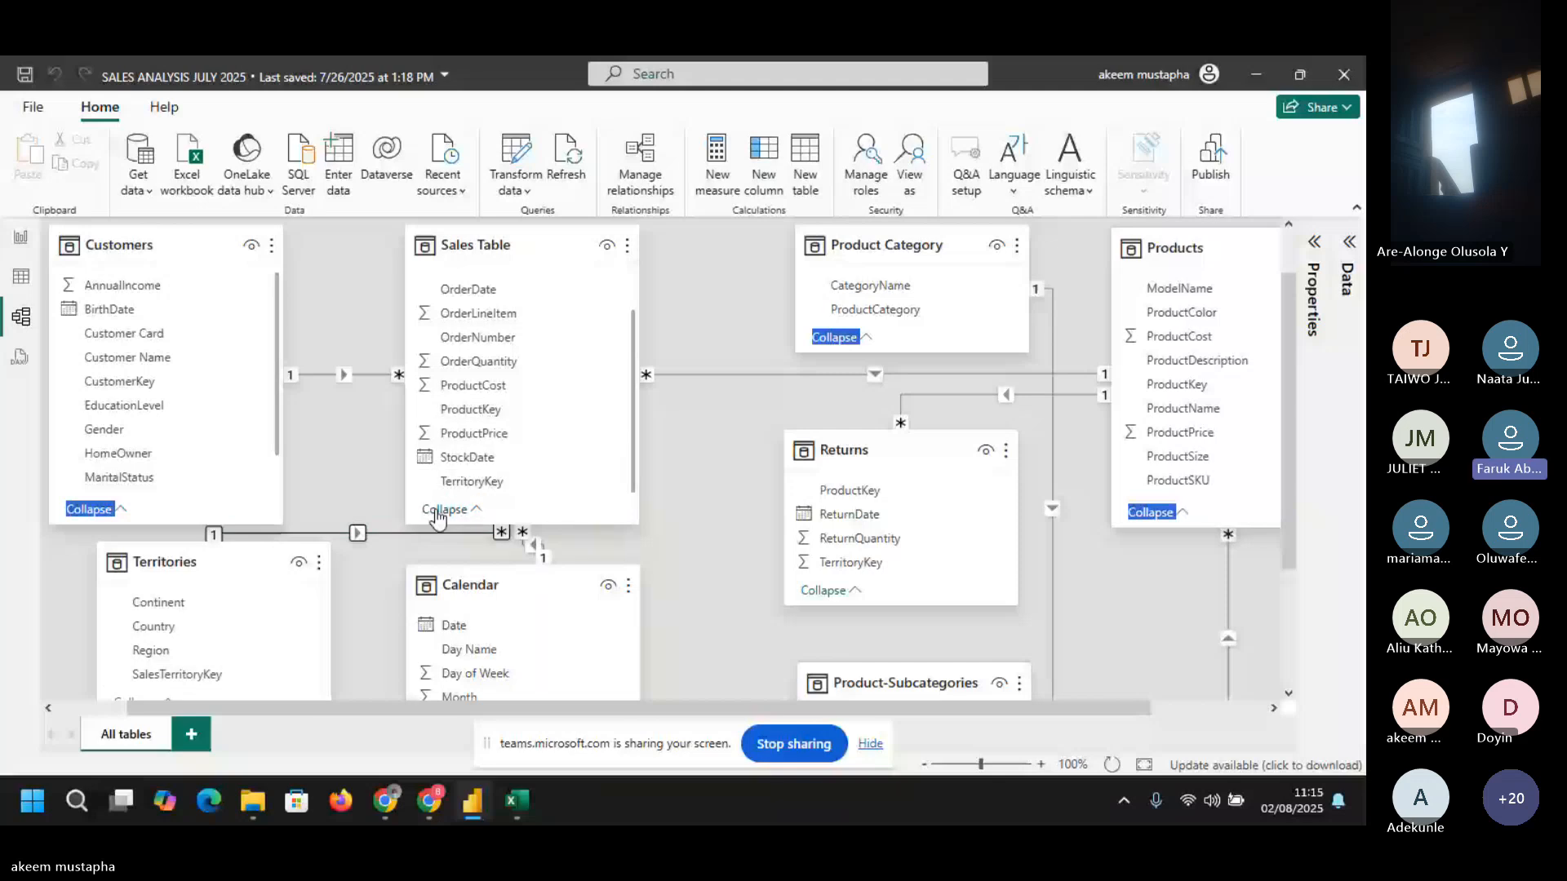
{"action": "left_click_drag", "start_coordinate": [238, 563], "coordinate": [221, 579]}
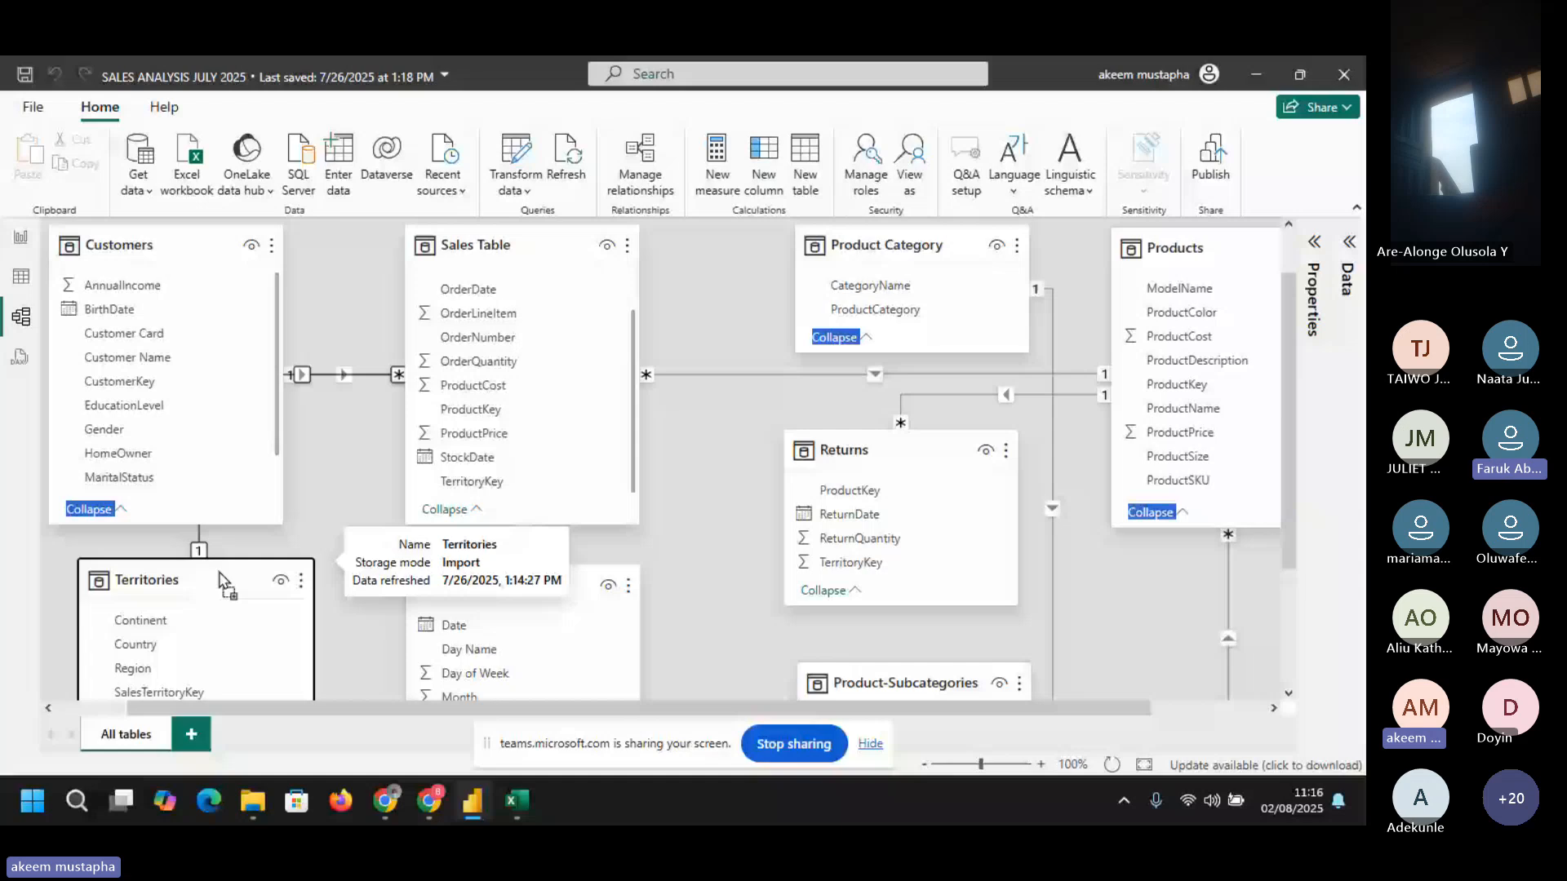
{"action": "left_click_drag", "start_coordinate": [219, 575], "coordinate": [215, 567]}
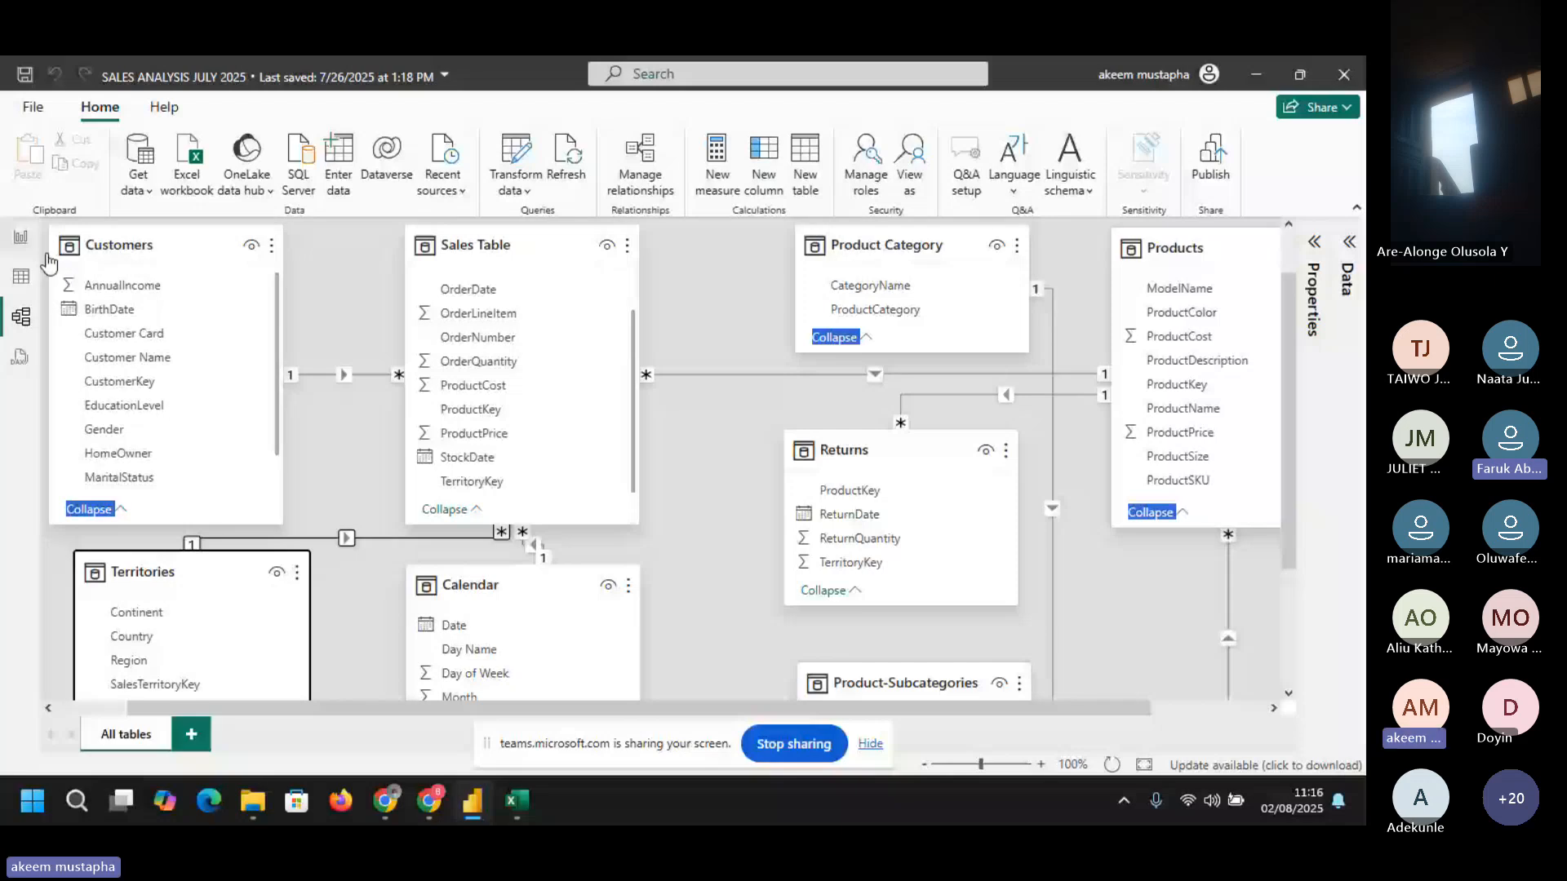
- Switch to the table data view, collapse the Calendar and Returns field lists, and display the Sales Table rows
{"action": "left_click", "coordinate": [20, 276]}
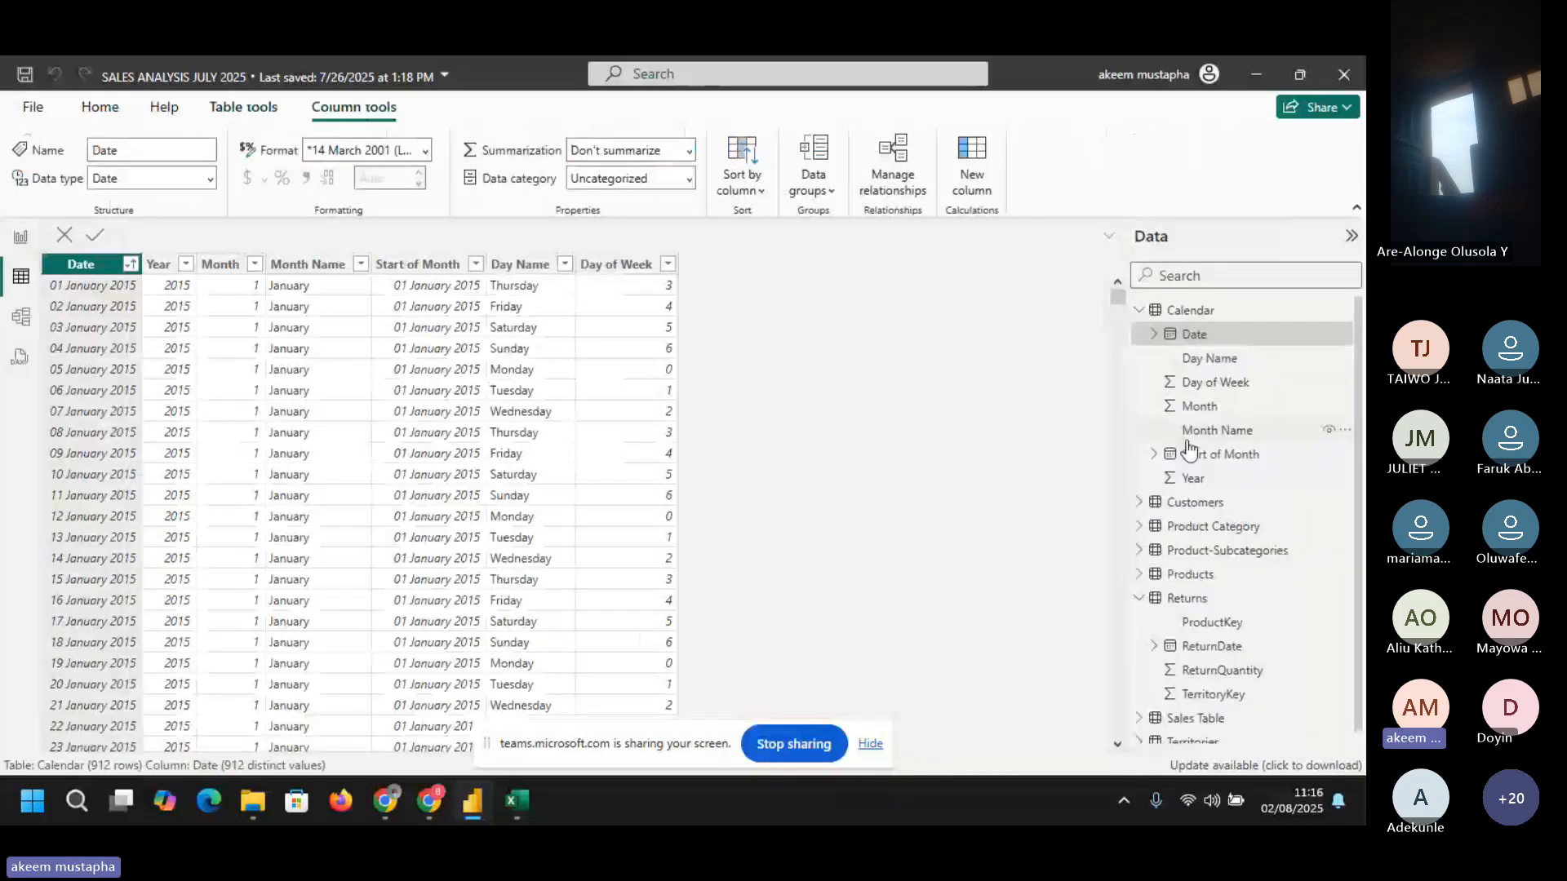
{"action": "left_click", "coordinate": [1190, 311]}
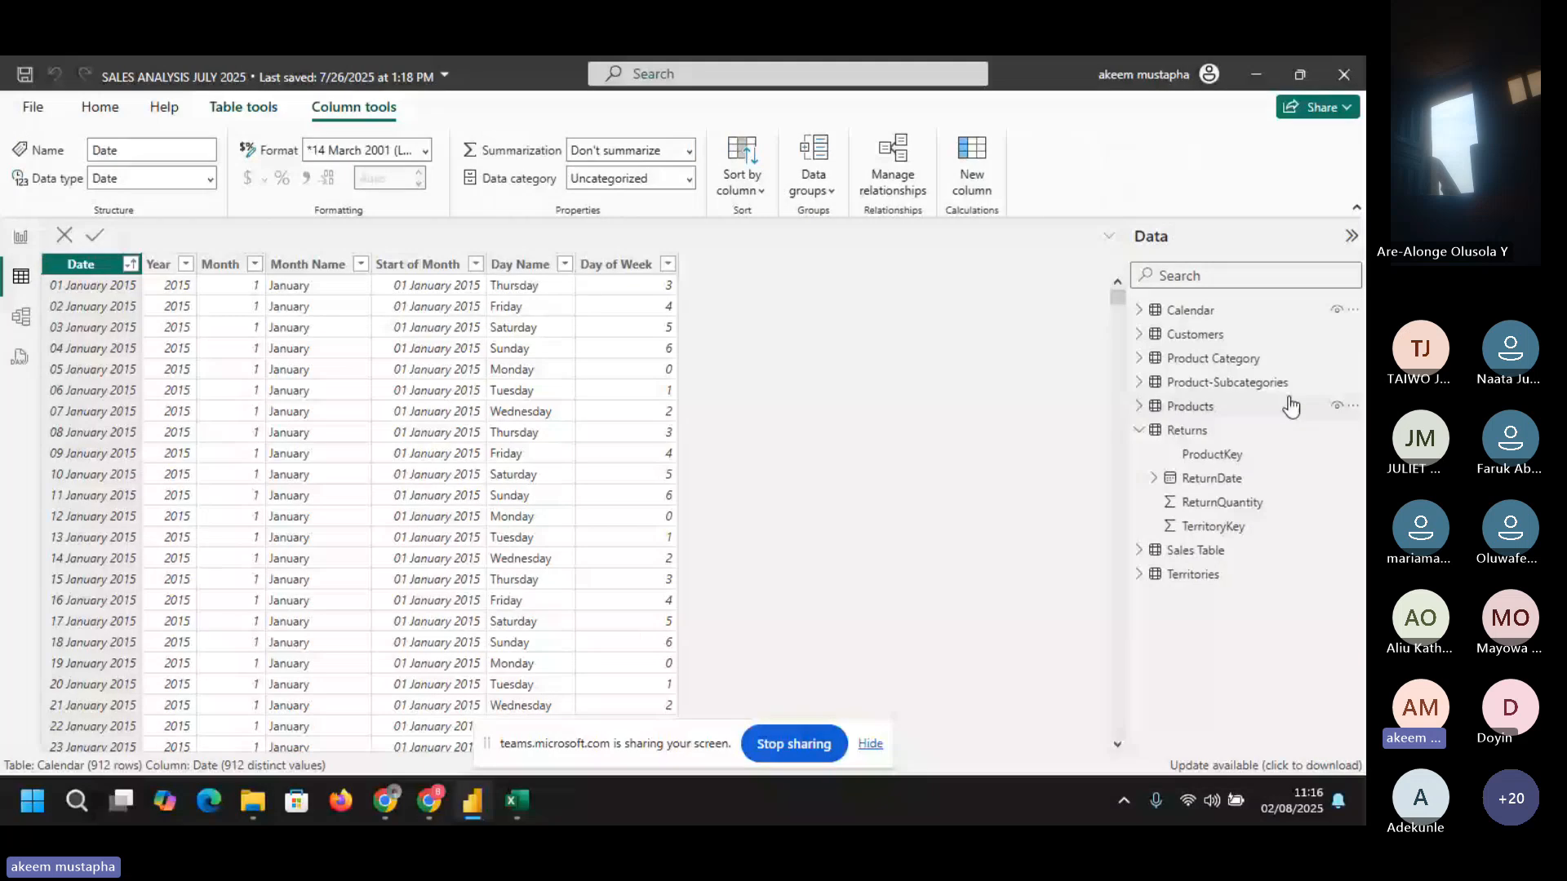
{"action": "left_click", "coordinate": [1156, 430]}
{"action": "left_click", "coordinate": [1204, 455]}
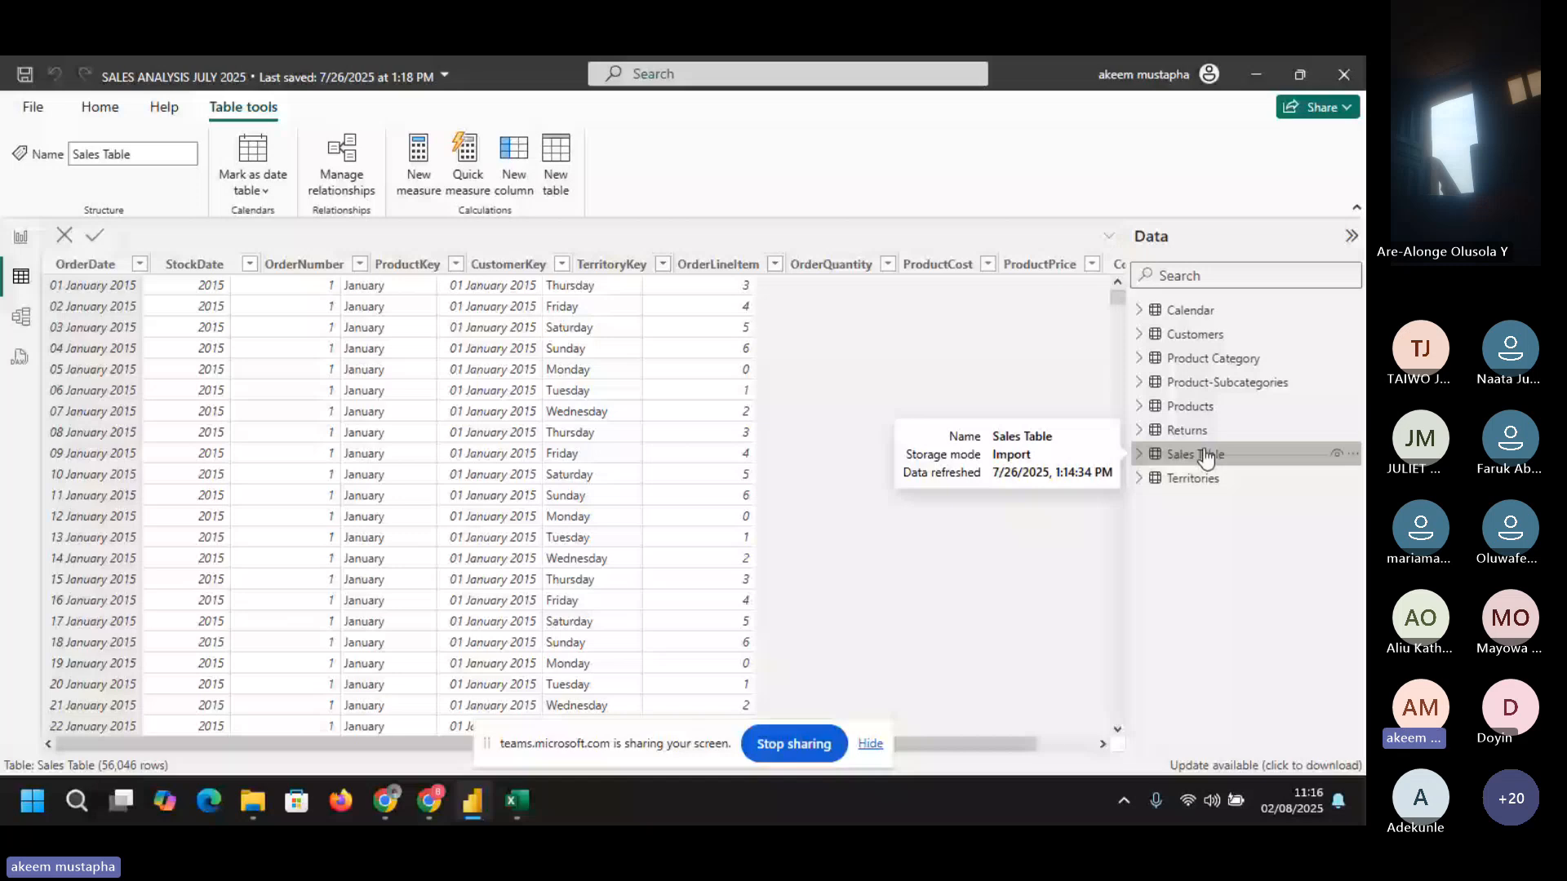
{"action": "mouse_move", "coordinate": [300, 744]}
{"action": "left_mouse_down"}
{"action": "mouse_move", "coordinate": [359, 746]}
{"action": "mouse_move", "coordinate": [300, 744]}
{"action": "left_mouse_up"}
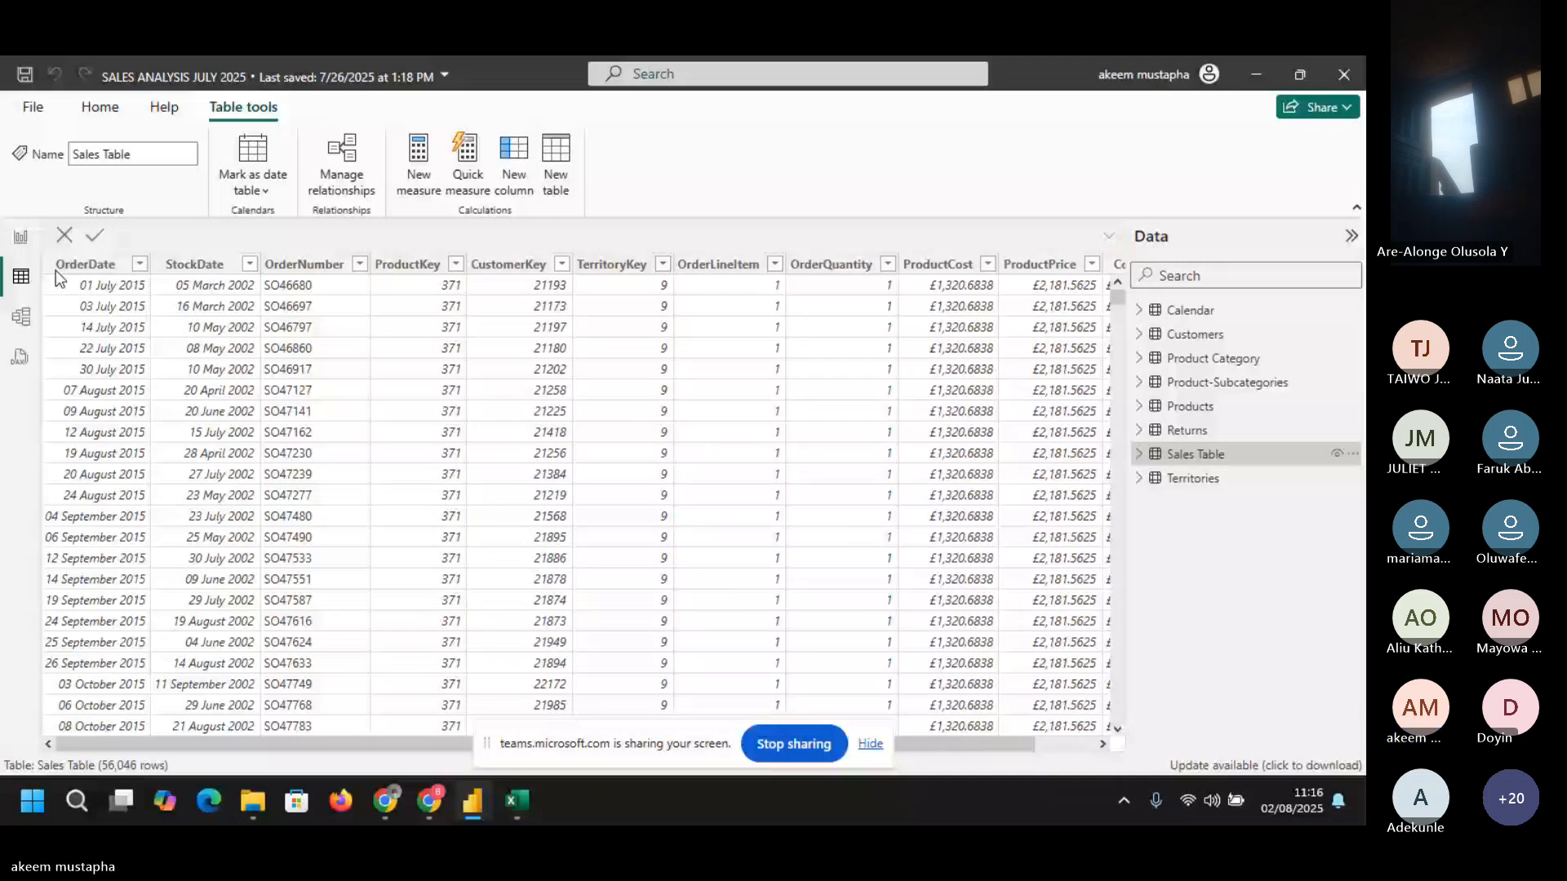
- Examine the Sales Table columns one by one from OrderDate through the key, quantity, ProductCost, ProductPrice and Cost columns
{"action": "left_click", "coordinate": [55, 271]}
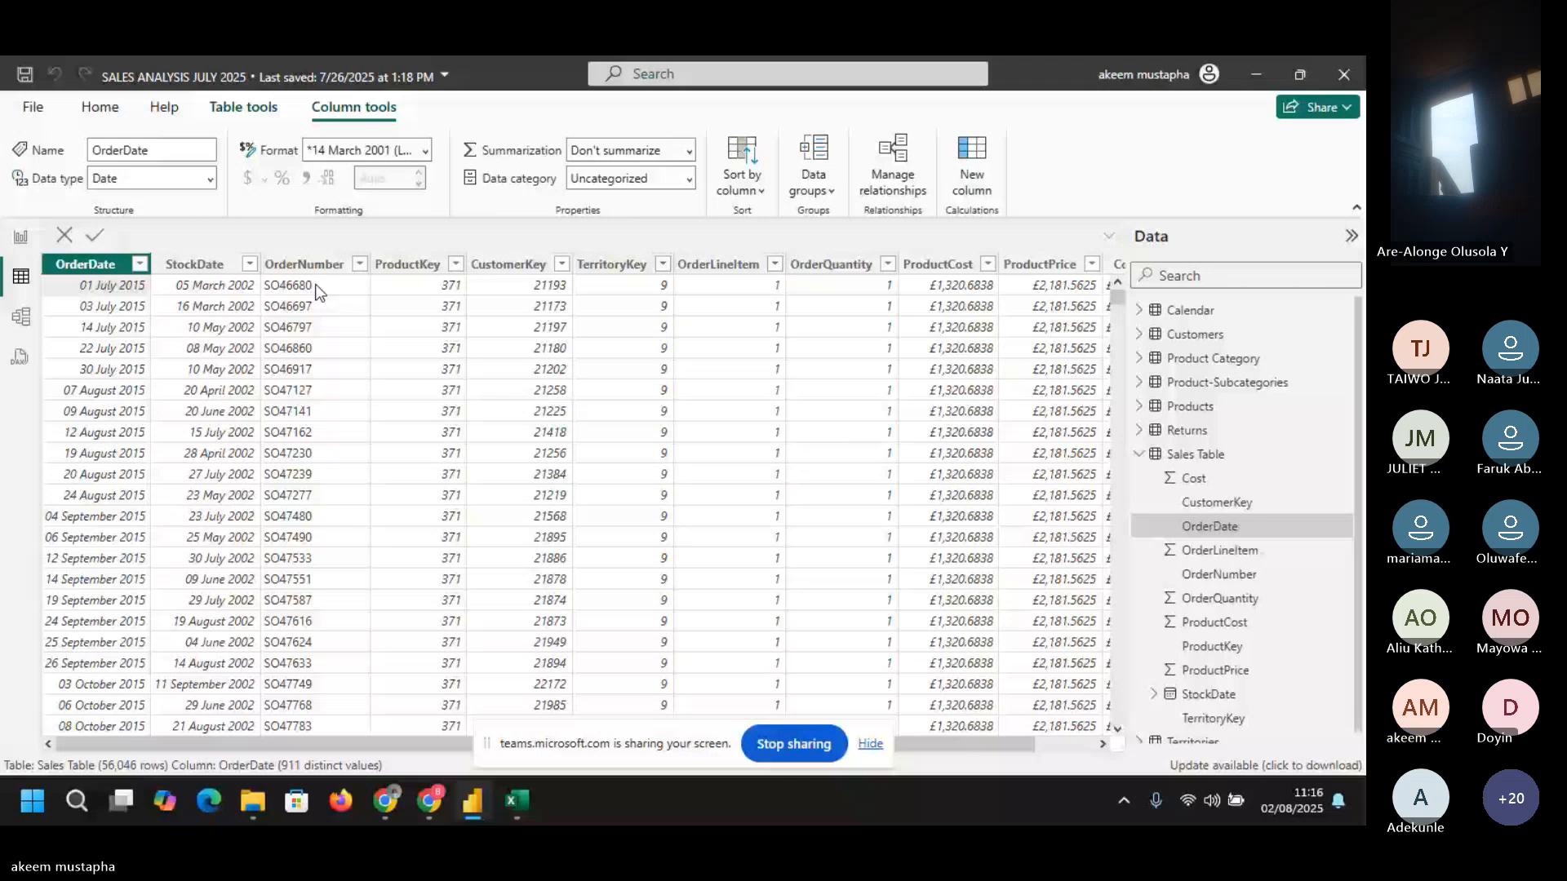
{"action": "key", "text": "Right"}
{"action": "key", "text": "Right"}
{"action": "key", "text": "Right"}
{"action": "key", "text": "Right"}
{"action": "key", "text": "Right"}
{"action": "key", "text": "Right"}
{"action": "key", "text": "Right"}
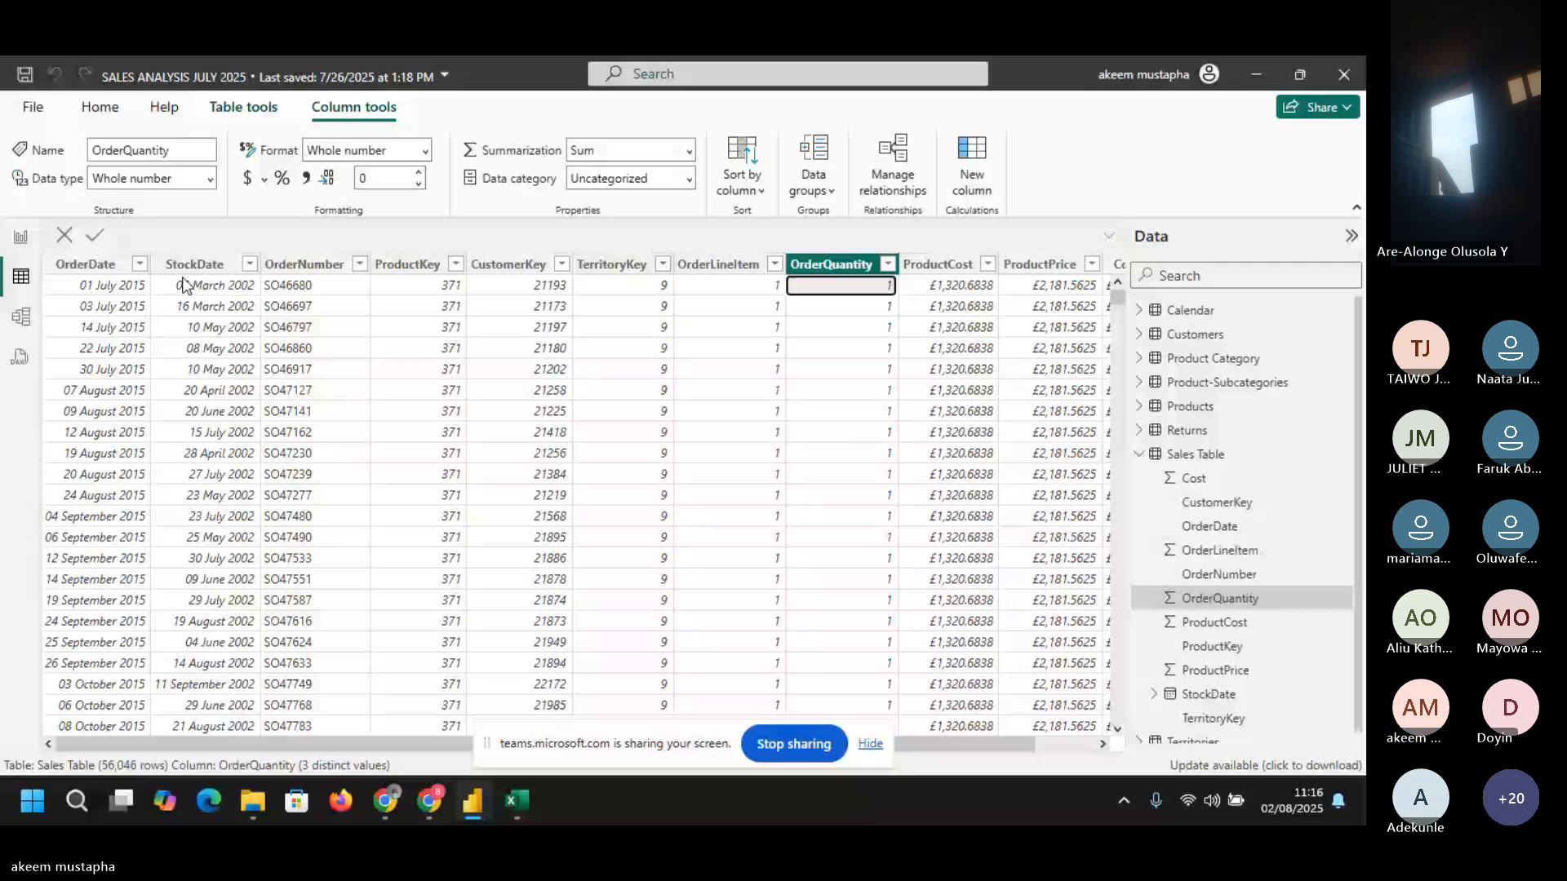
{"action": "key", "text": "Right"}
{"action": "key", "text": "Right"}
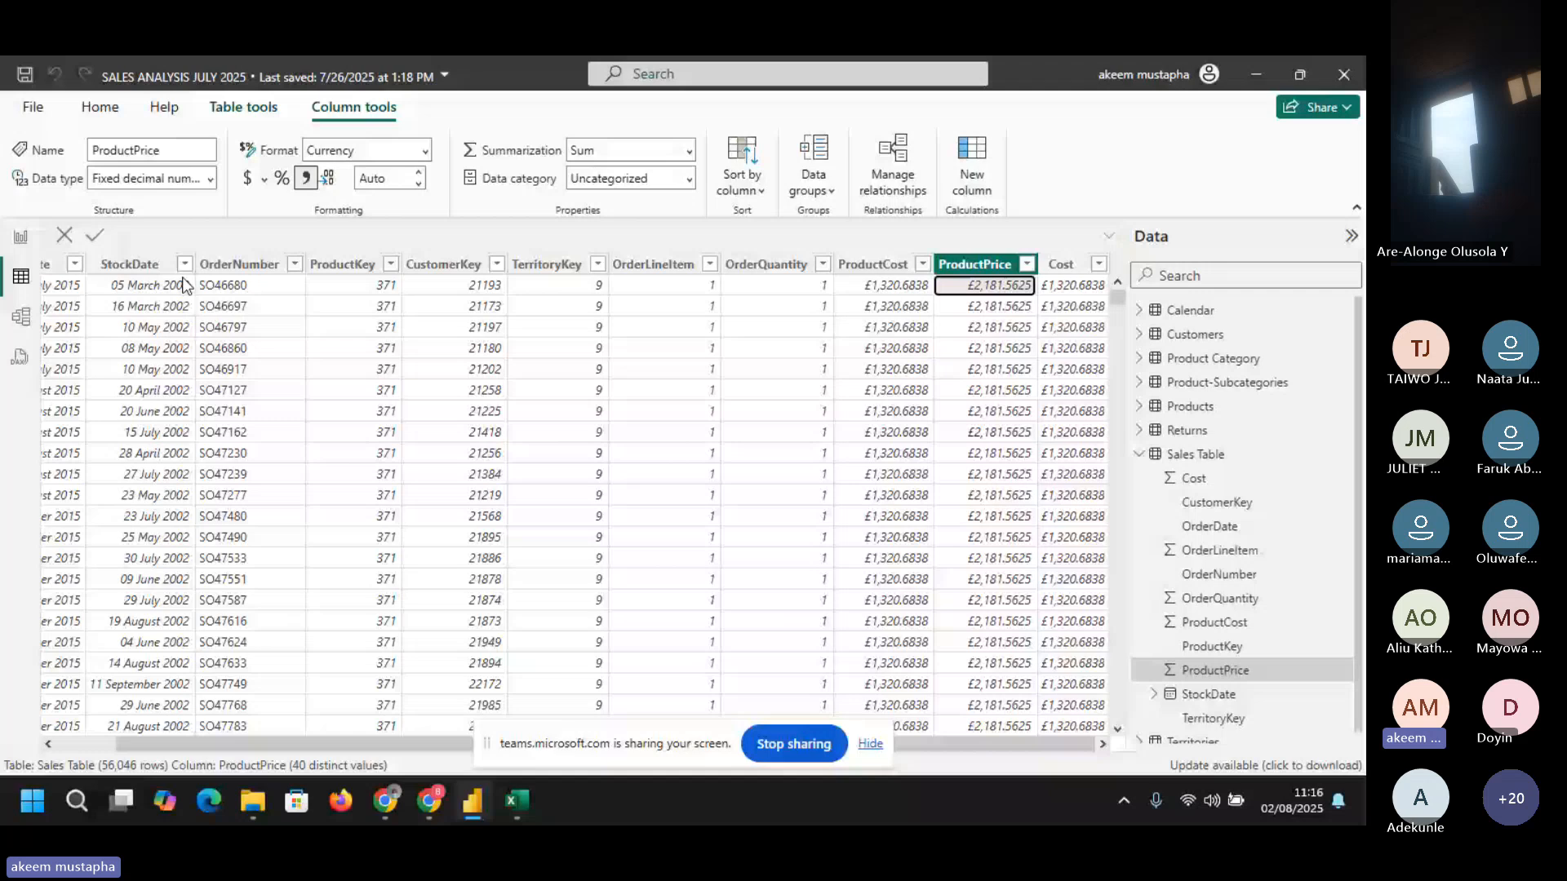
{"action": "key", "text": "Left"}
{"action": "key", "text": "Left"}
{"action": "key", "text": "Left"}
{"action": "key", "text": "Left"}
{"action": "key", "text": "Left"}
{"action": "key", "text": "Left"}
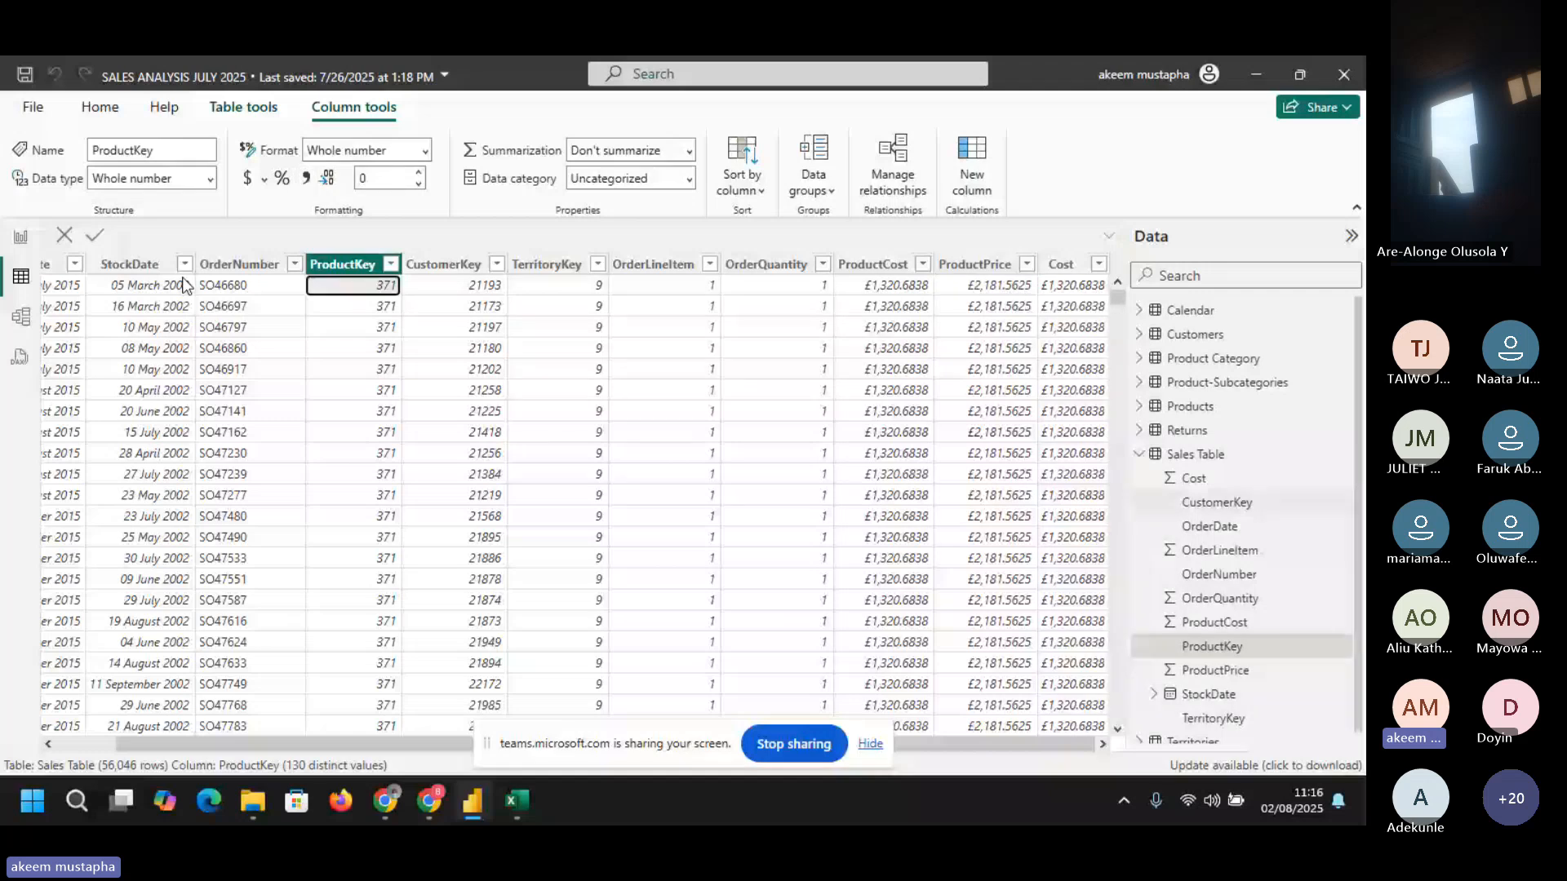
{"action": "key", "text": "Left"}
{"action": "key", "text": "Right"}
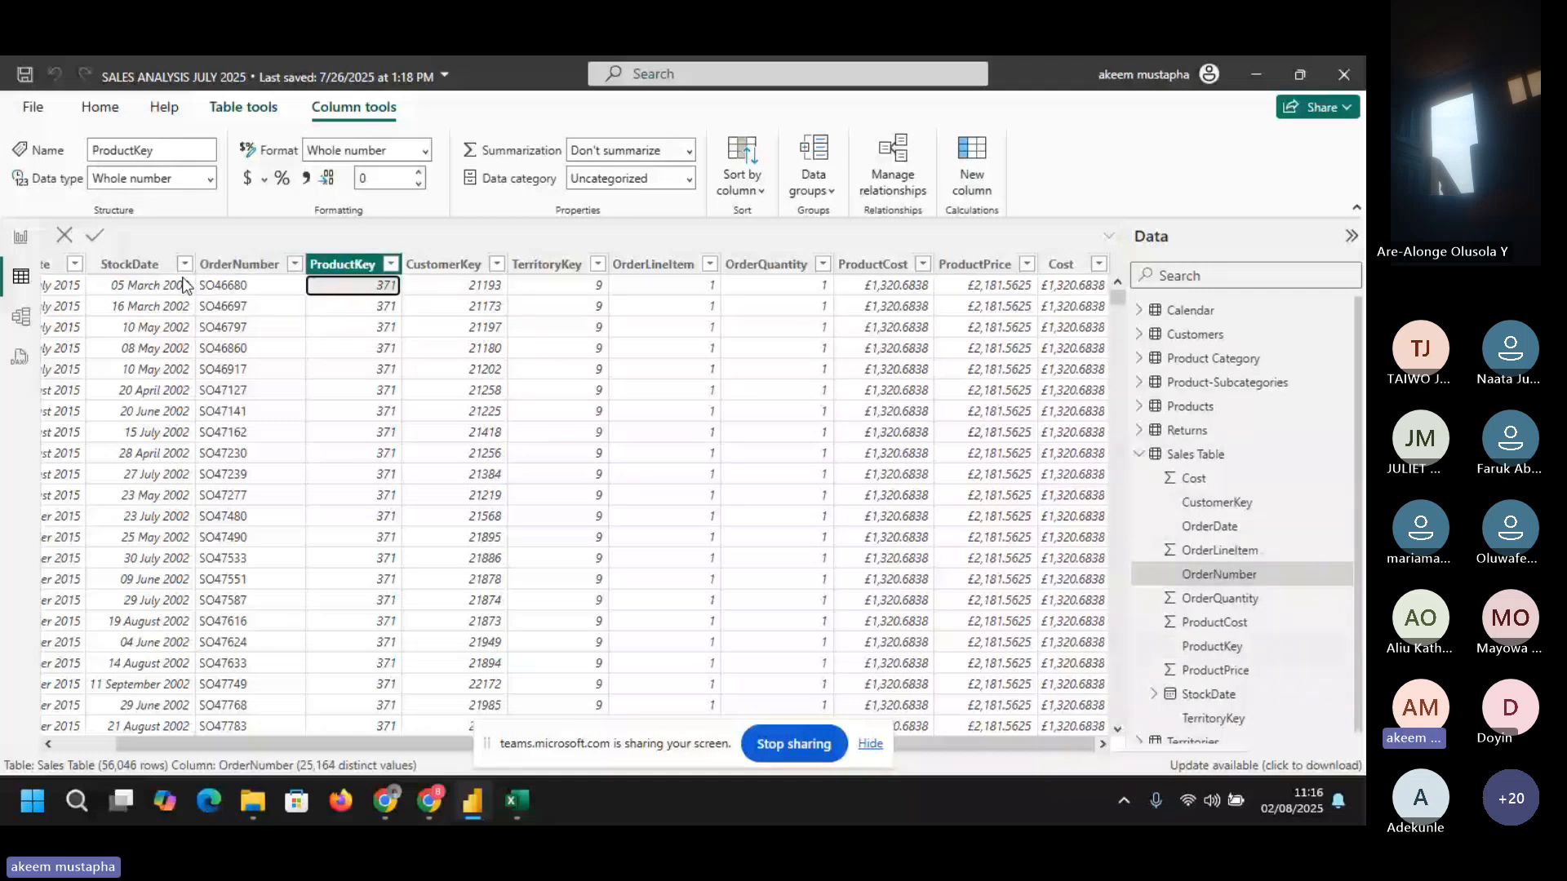
{"action": "key", "text": "Right"}
{"action": "key", "text": "Right"}
{"action": "key", "text": "Right"}
{"action": "key", "text": "Right"}
{"action": "key", "text": "Right"}
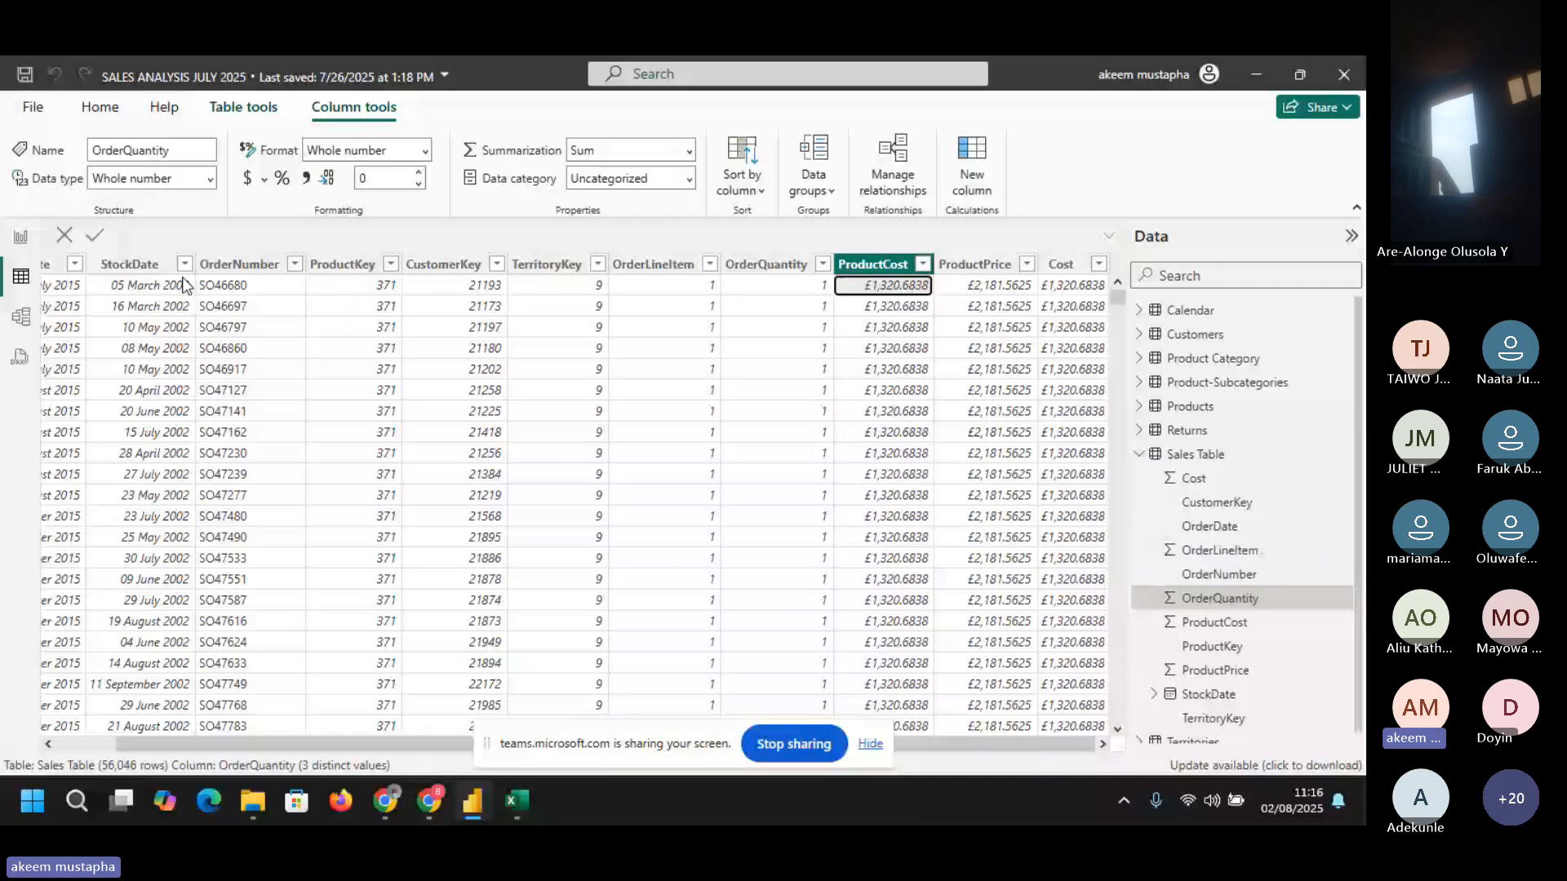
{"action": "key", "text": "Right"}
{"action": "key", "text": "Right"}
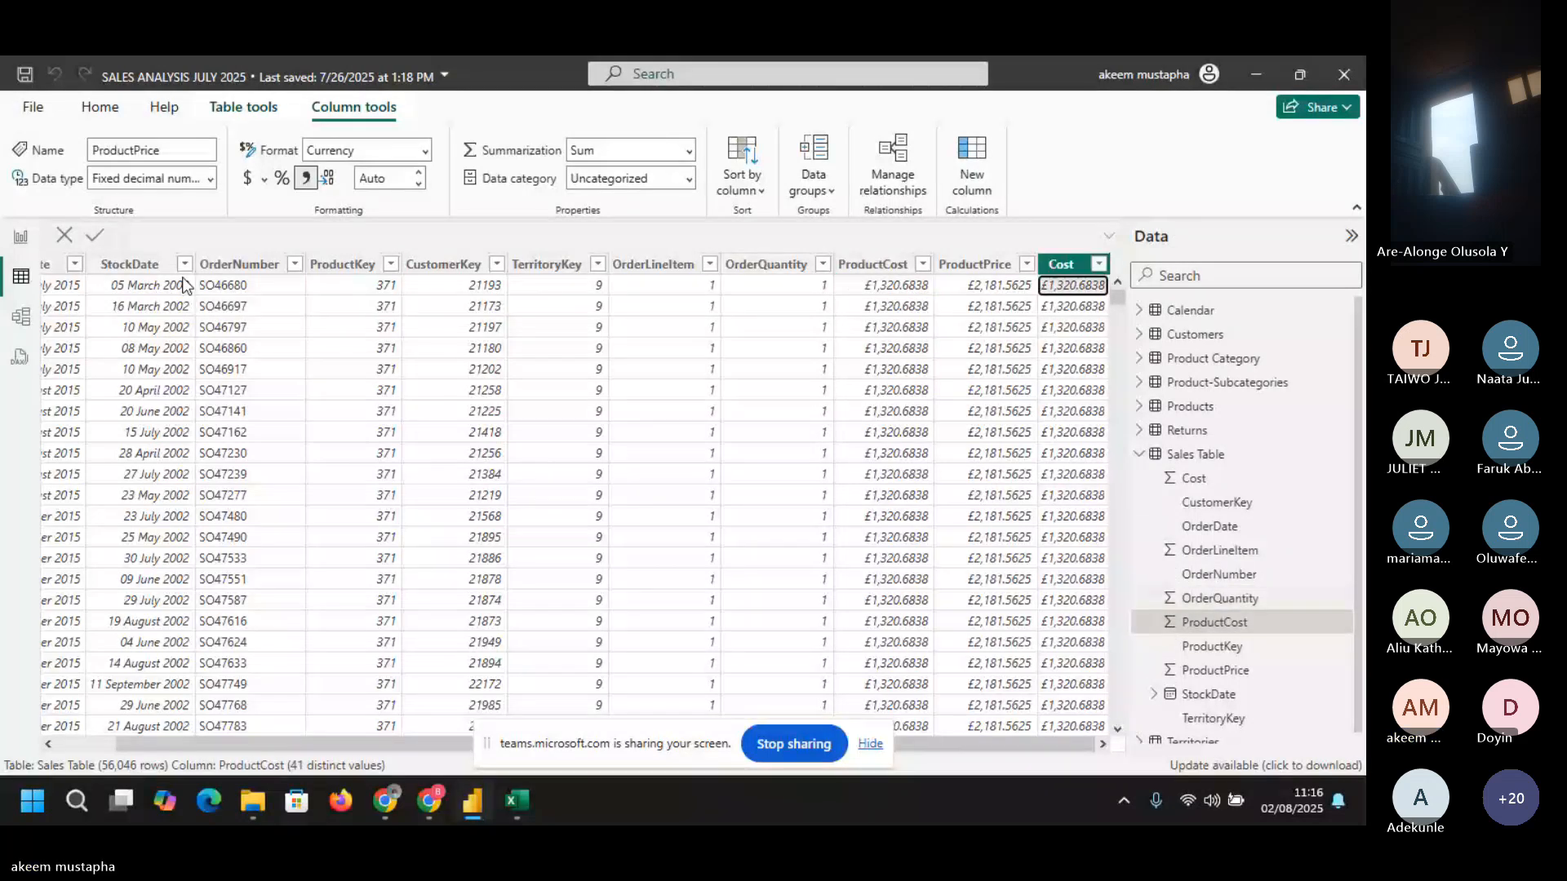
{"action": "key", "text": "Home"}
{"action": "key", "text": "Left"}
{"action": "key", "text": "Left"}
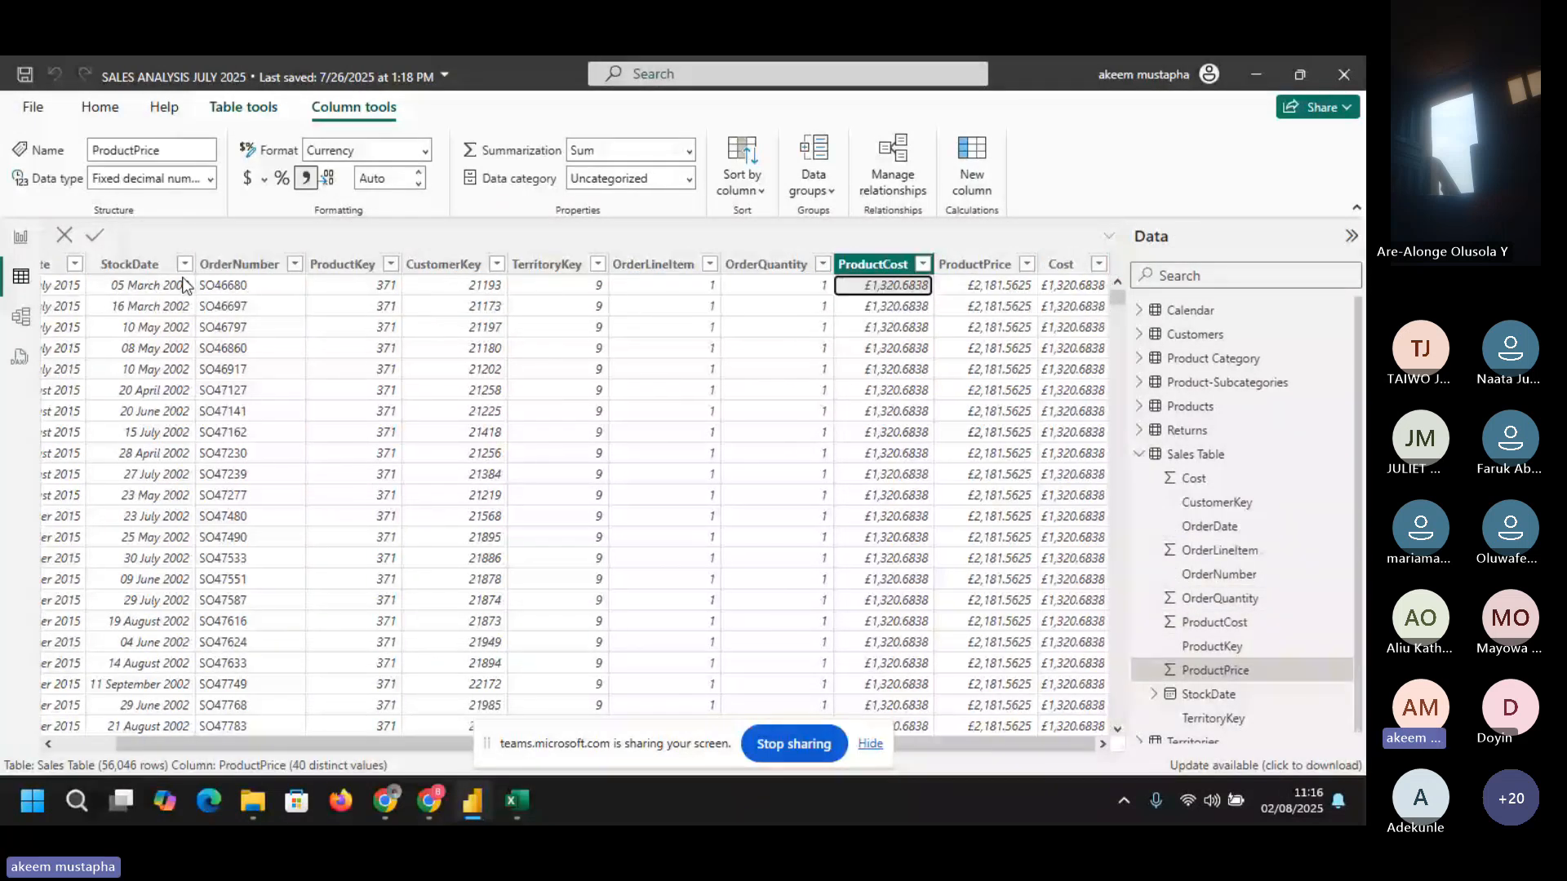
- Review the Sales Table columns back from ProductCost through TerritoryKey, CustomerKey and ProductKey to OrderDate, then select the first ProductKey value
{"action": "key", "text": "Left"}
{"action": "key", "text": "Left"}
{"action": "key", "text": "Left"}
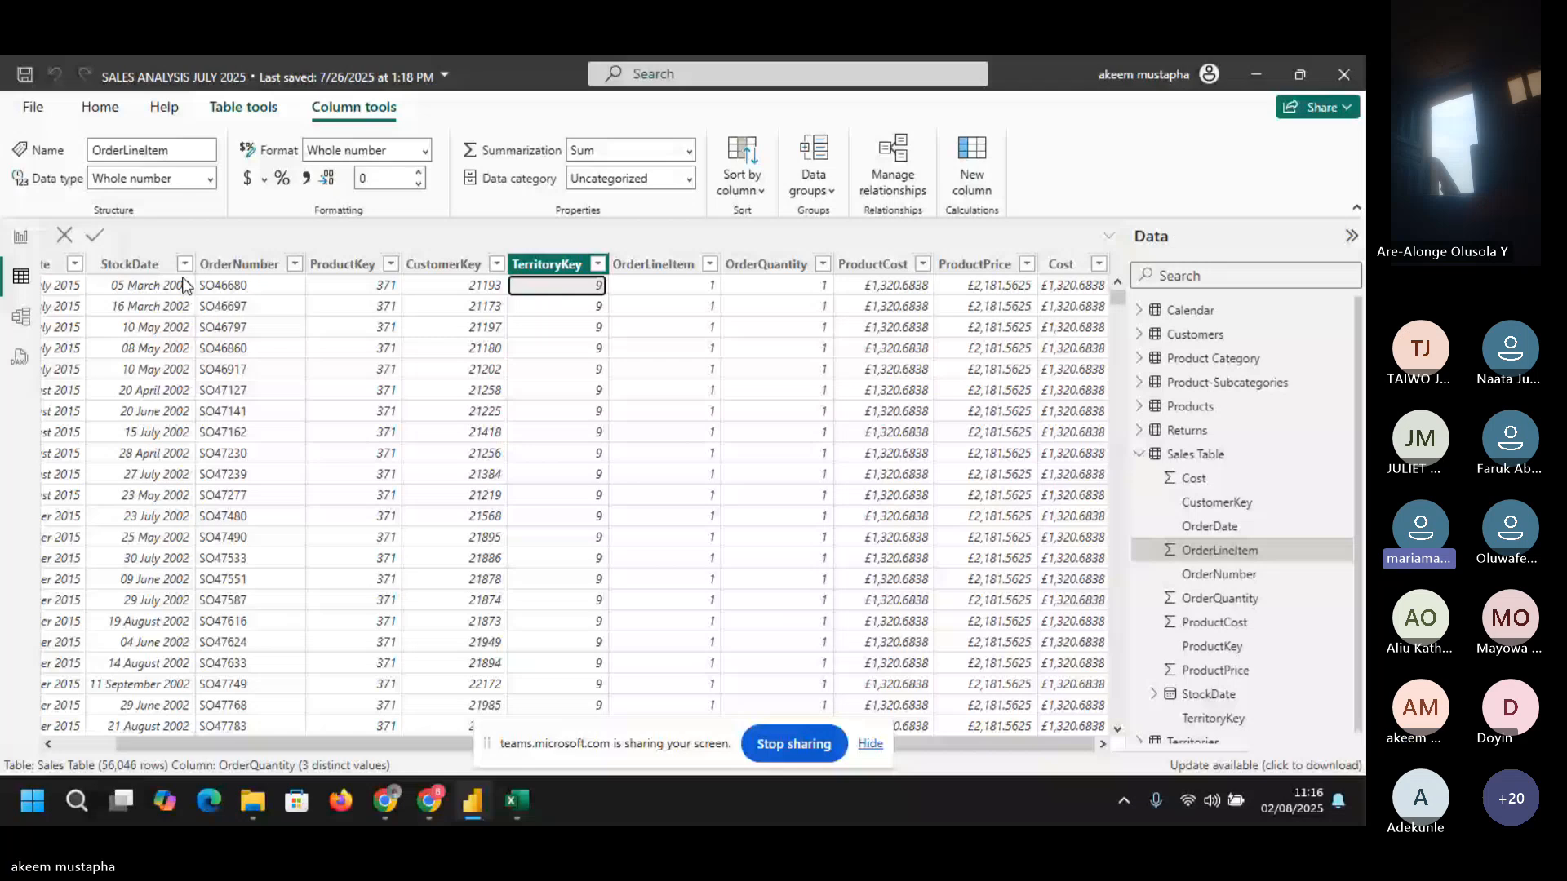
{"action": "key", "text": "Left"}
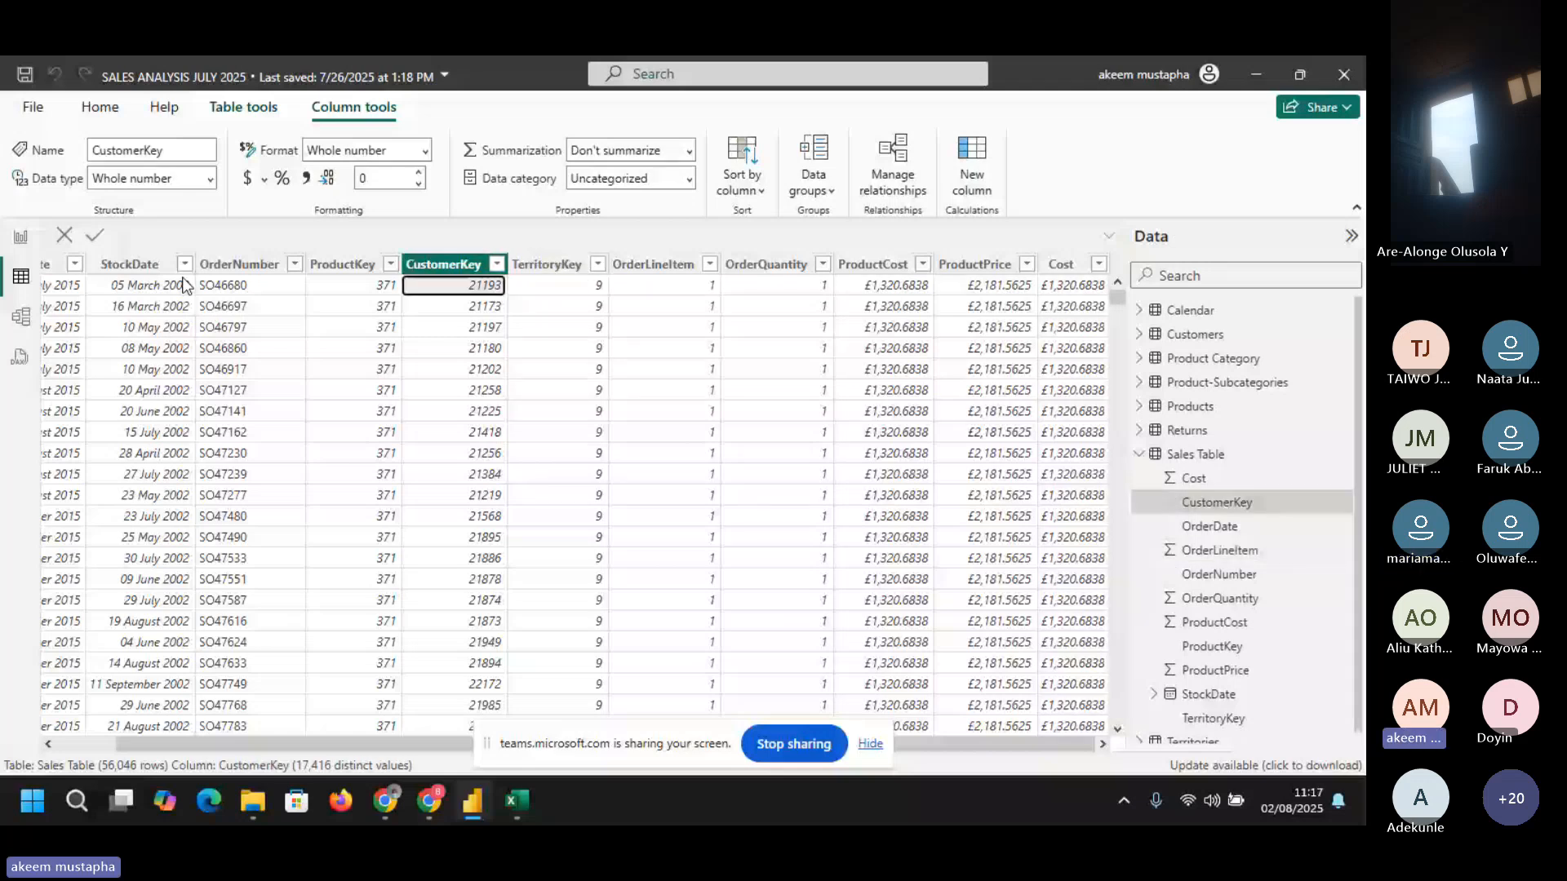
{"action": "key", "text": "Left"}
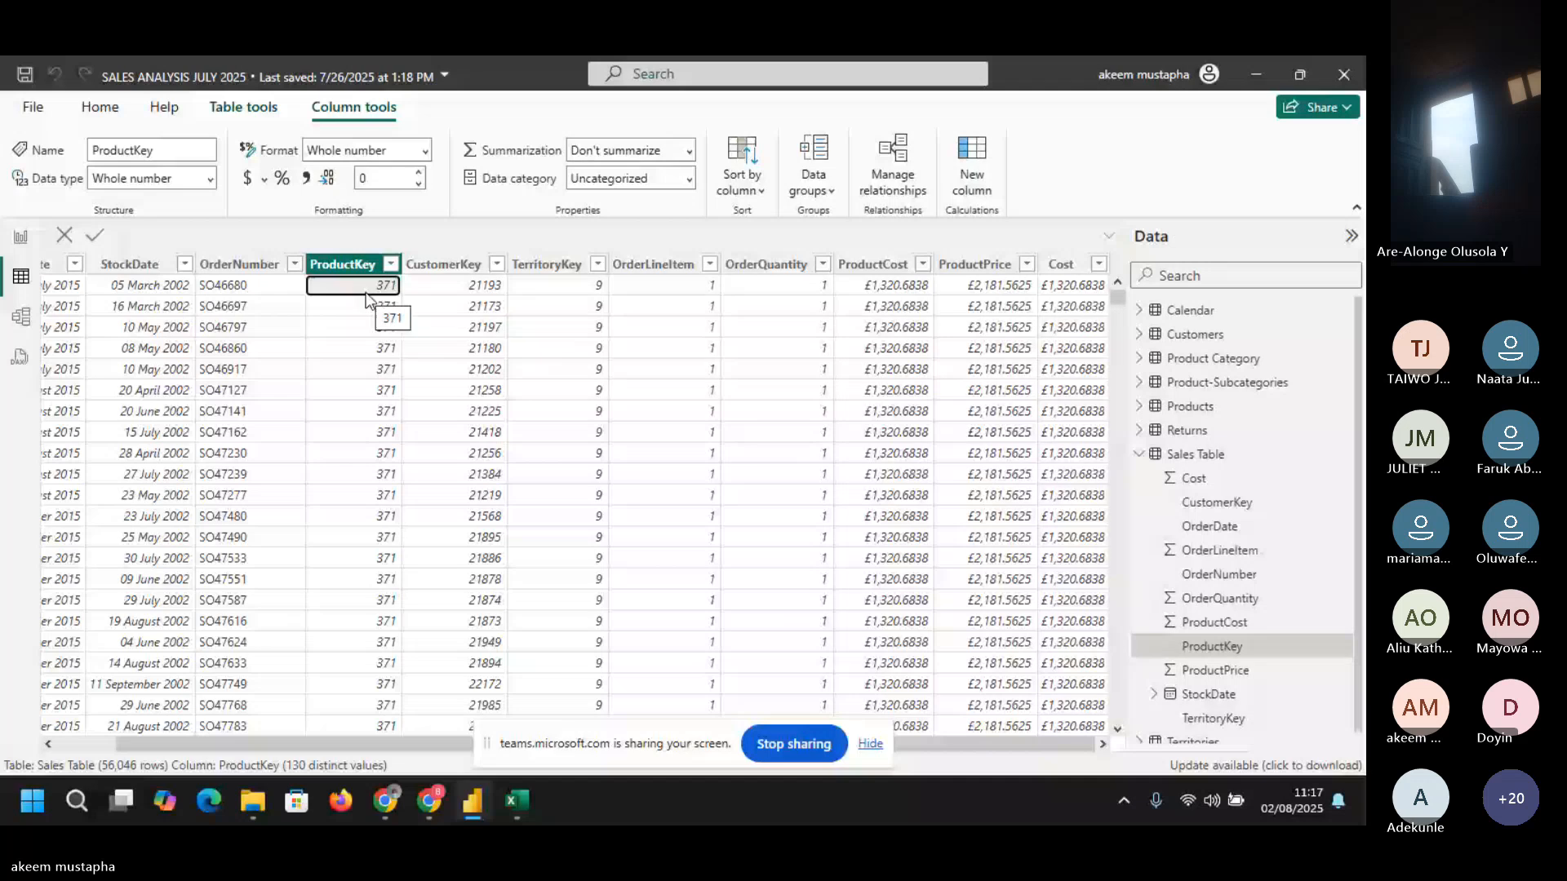
{"action": "key", "text": "Right"}
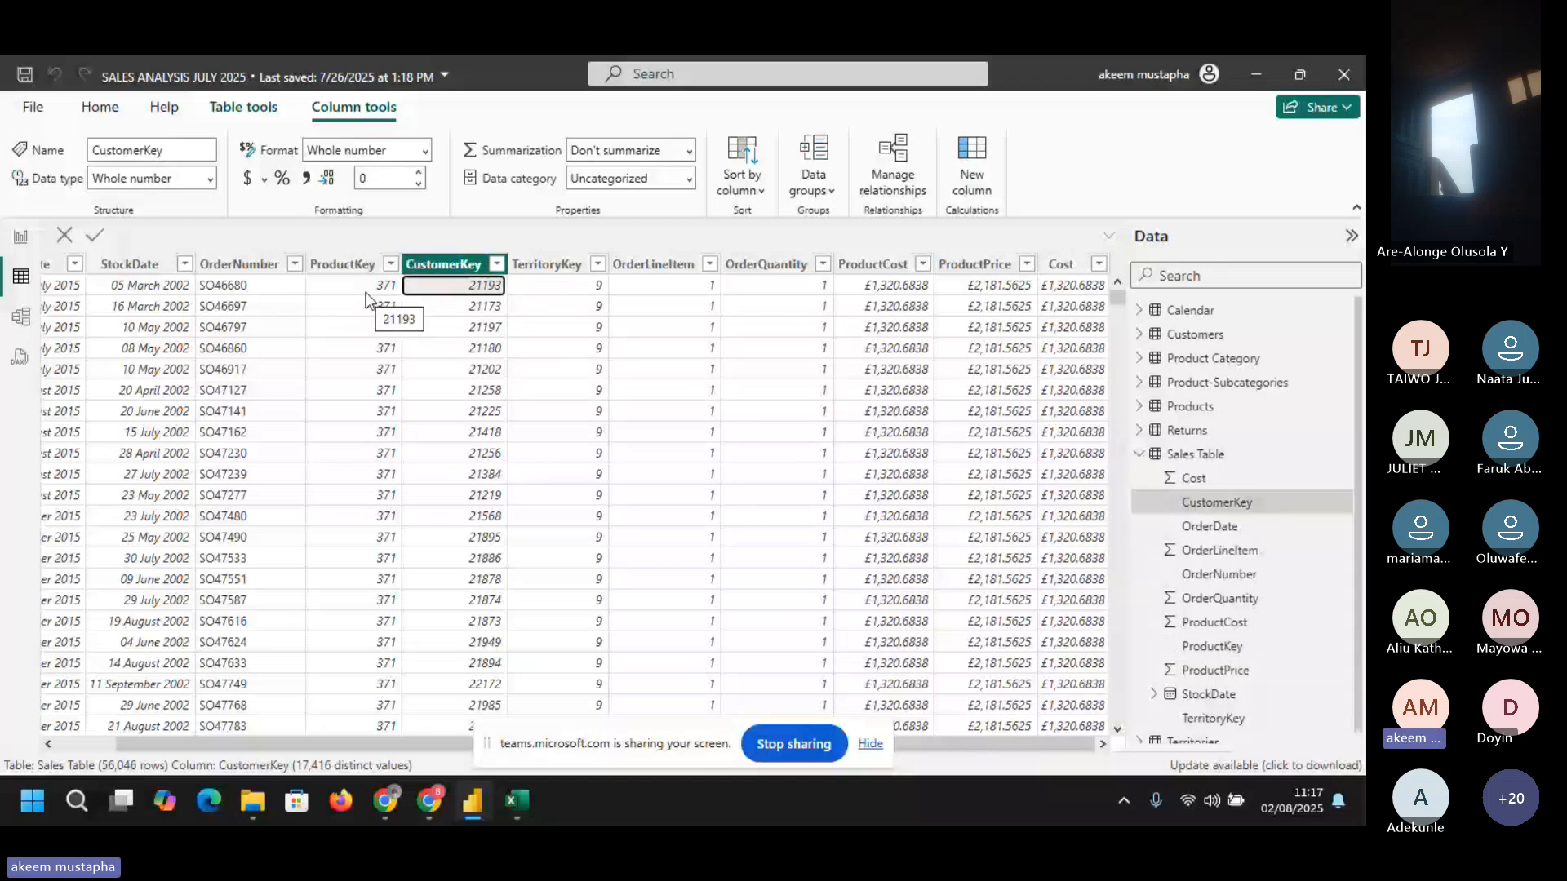
{"action": "key", "text": "Right"}
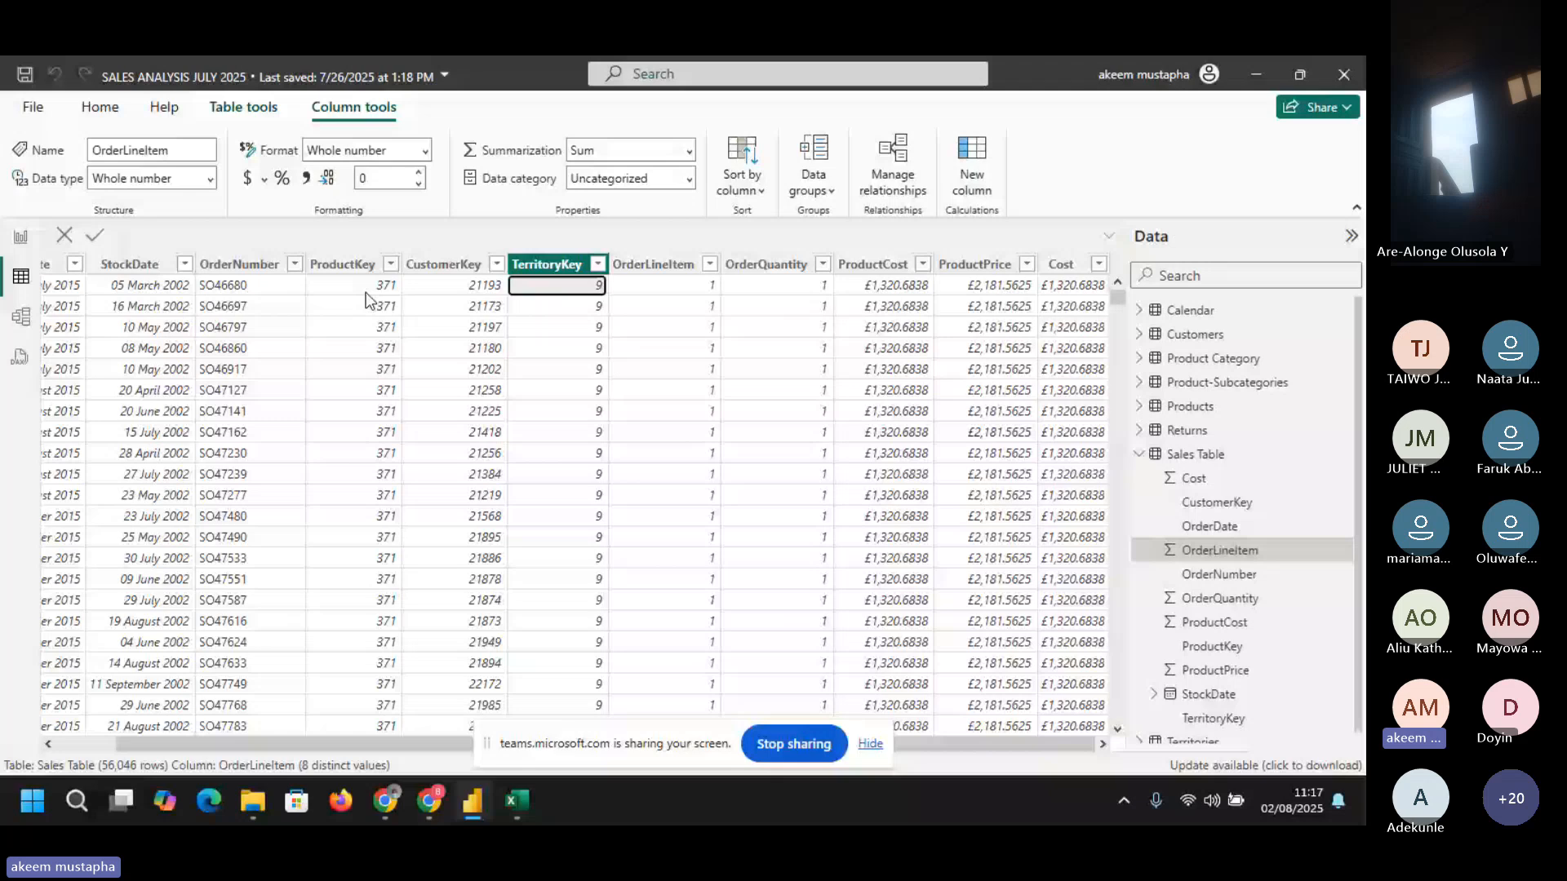
{"action": "key", "text": "Left"}
{"action": "key", "text": "Left"}
{"action": "key", "text": "Left"}
{"action": "key", "text": "Left"}
{"action": "key", "text": "Left"}
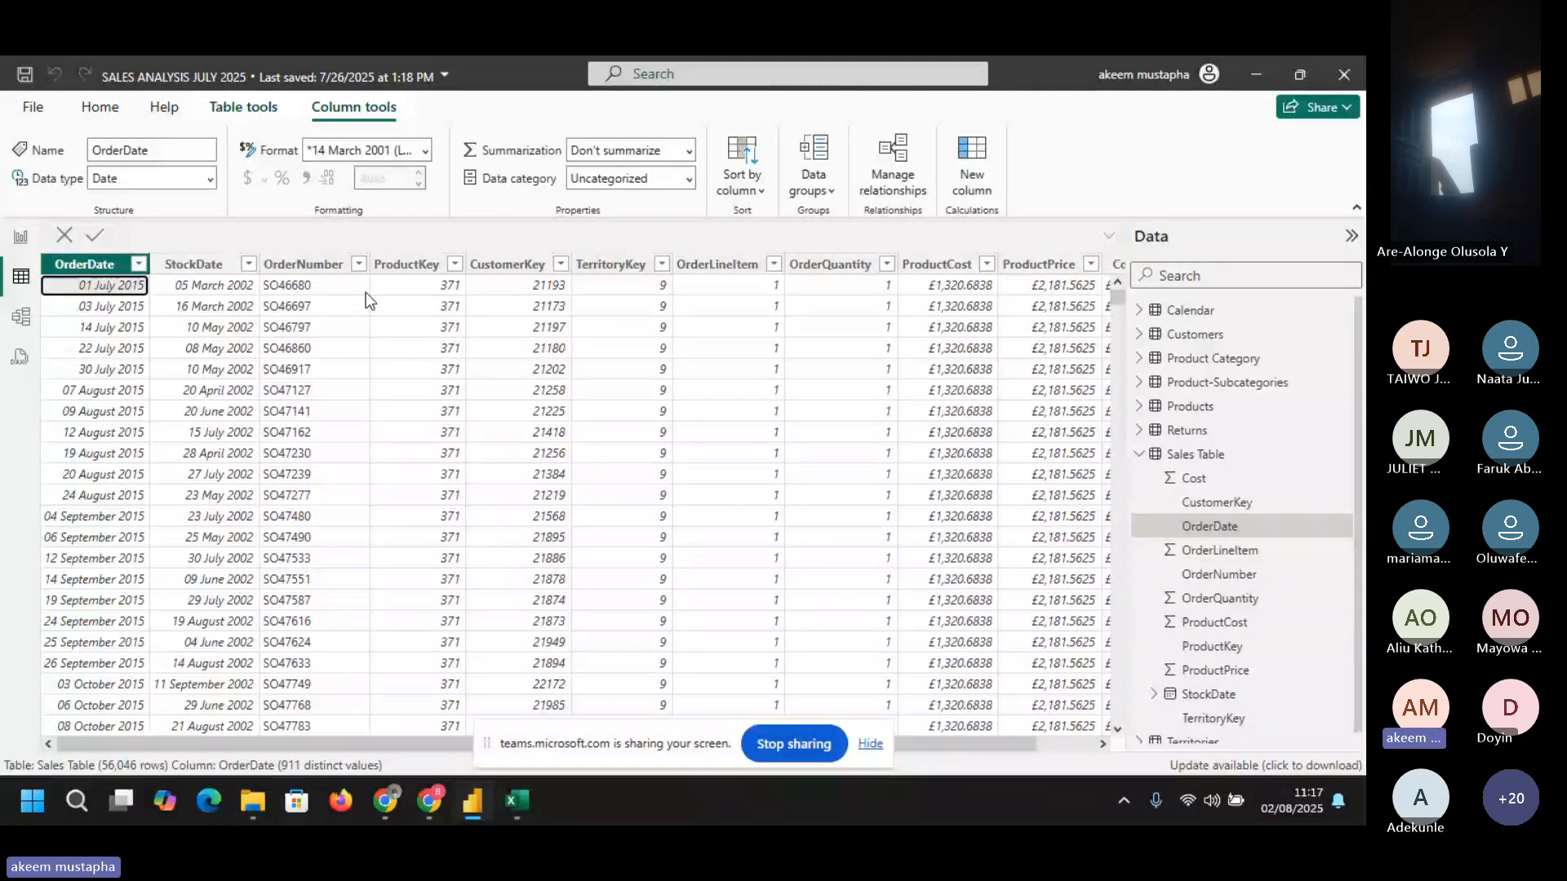
{"action": "left_click", "coordinate": [421, 287]}
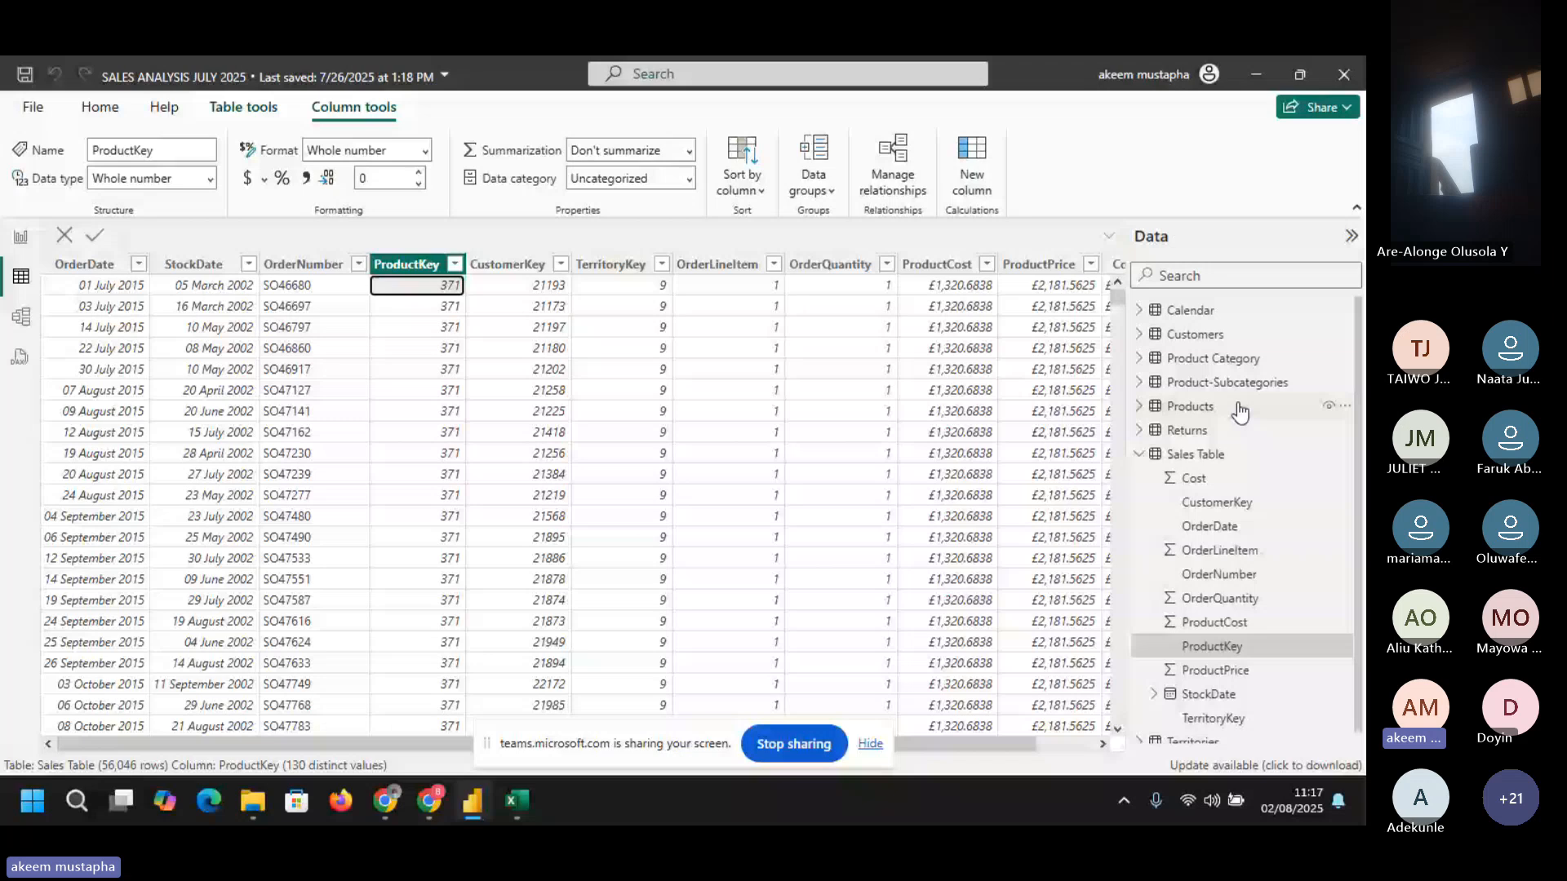
- Look up product key 371 in the Products table by filtering its ProductKey column to that value only
{"action": "left_click", "coordinate": [1176, 410]}
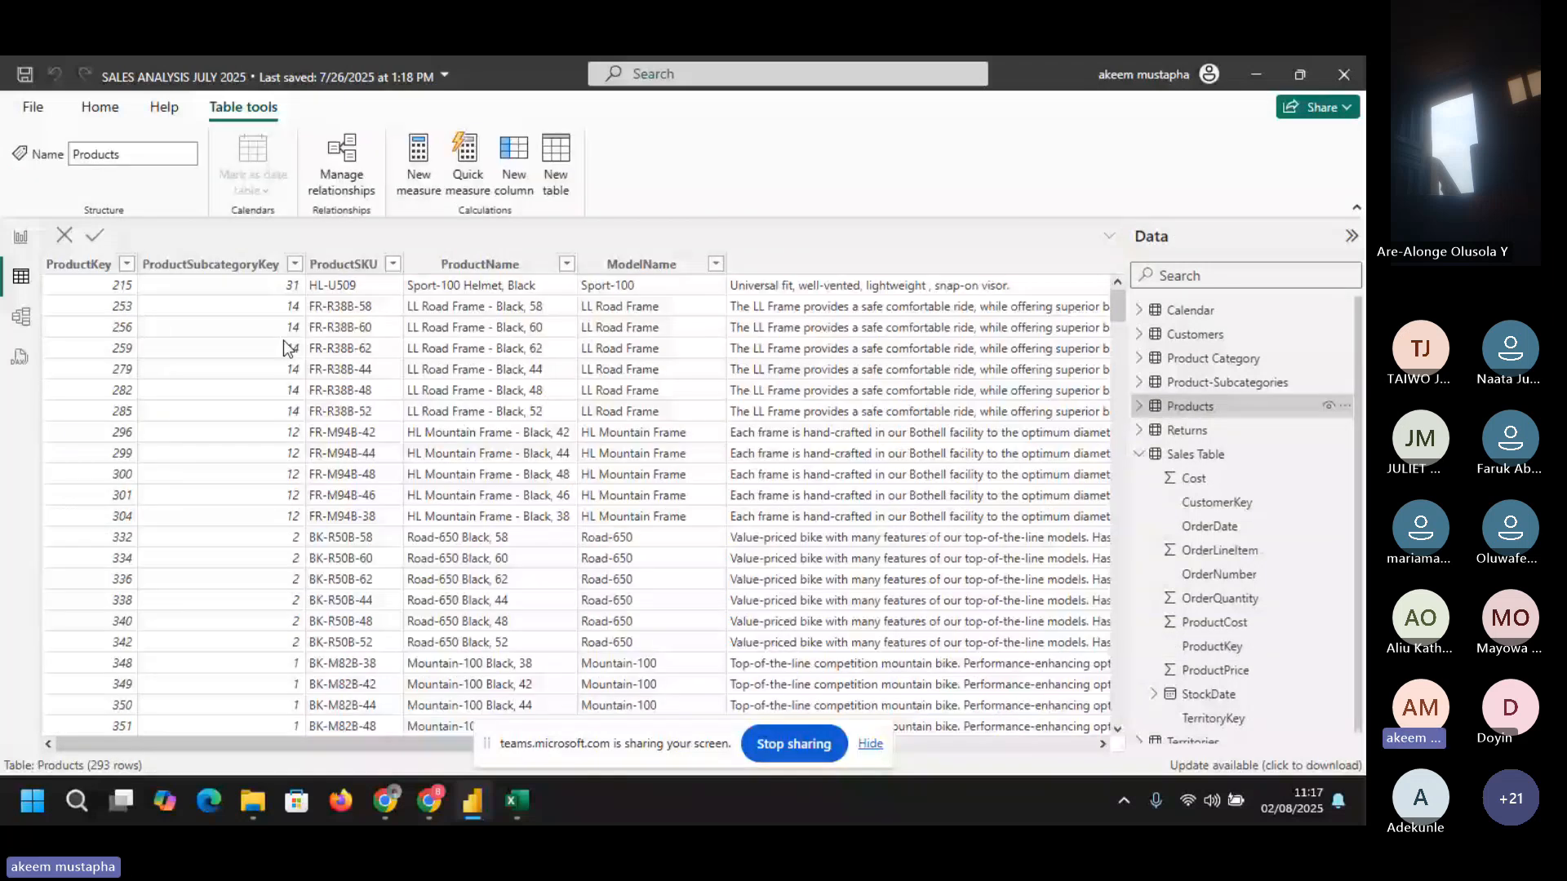
{"action": "left_click", "coordinate": [124, 266]}
{"action": "left_click", "coordinate": [127, 265]}
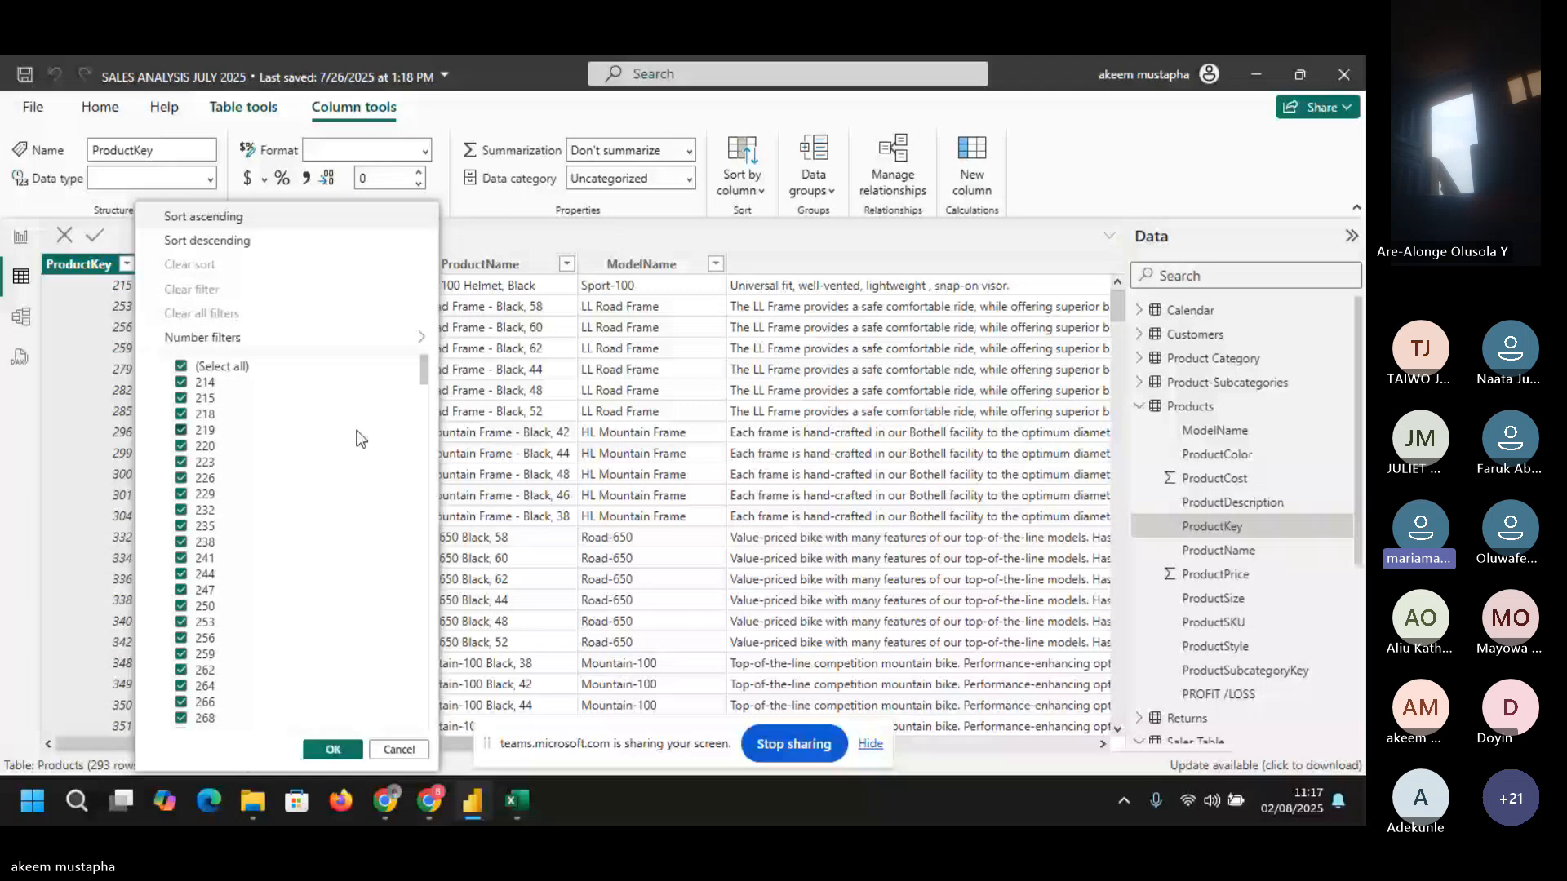
{"action": "left_click_drag", "start_coordinate": [424, 371], "coordinate": [424, 387]}
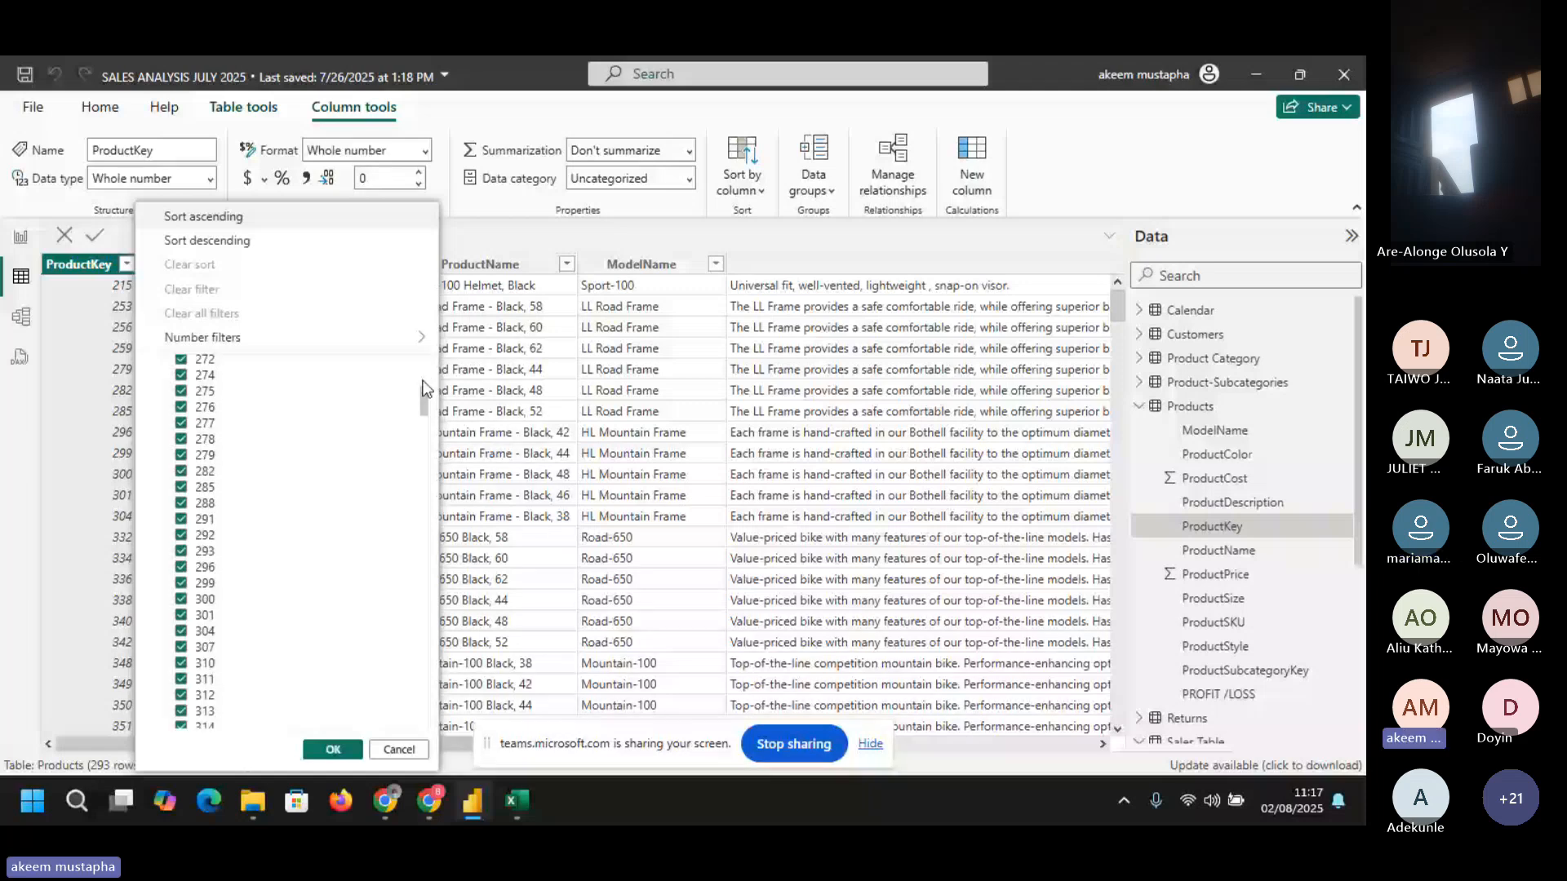
{"action": "left_click_drag", "start_coordinate": [423, 388], "coordinate": [424, 519]}
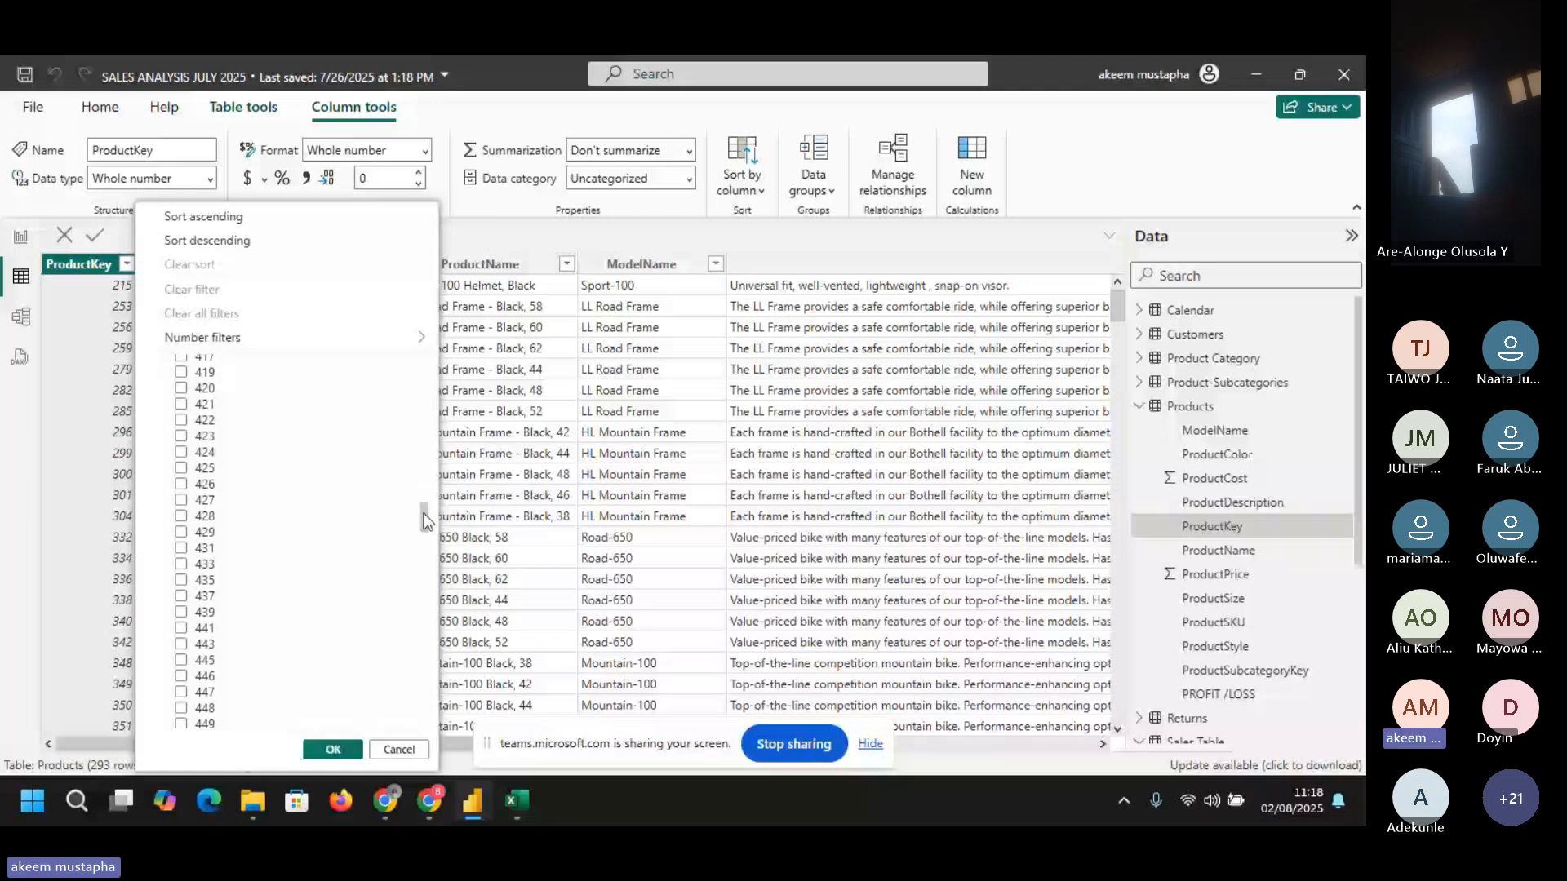
{"action": "left_click_drag", "start_coordinate": [425, 518], "coordinate": [425, 534]}
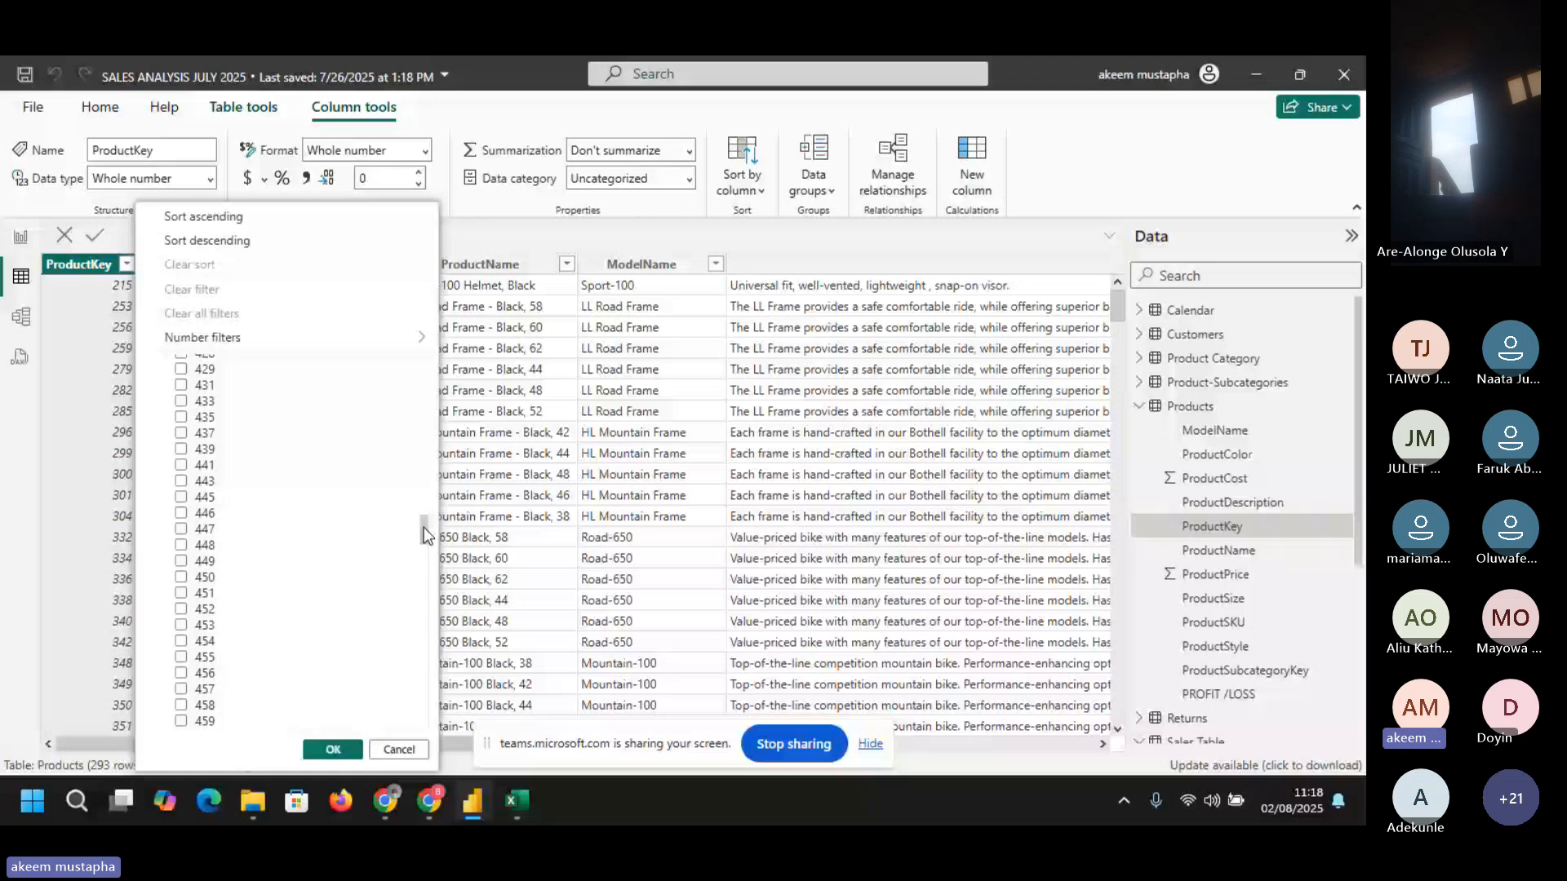
{"action": "left_click_drag", "start_coordinate": [424, 534], "coordinate": [413, 477]}
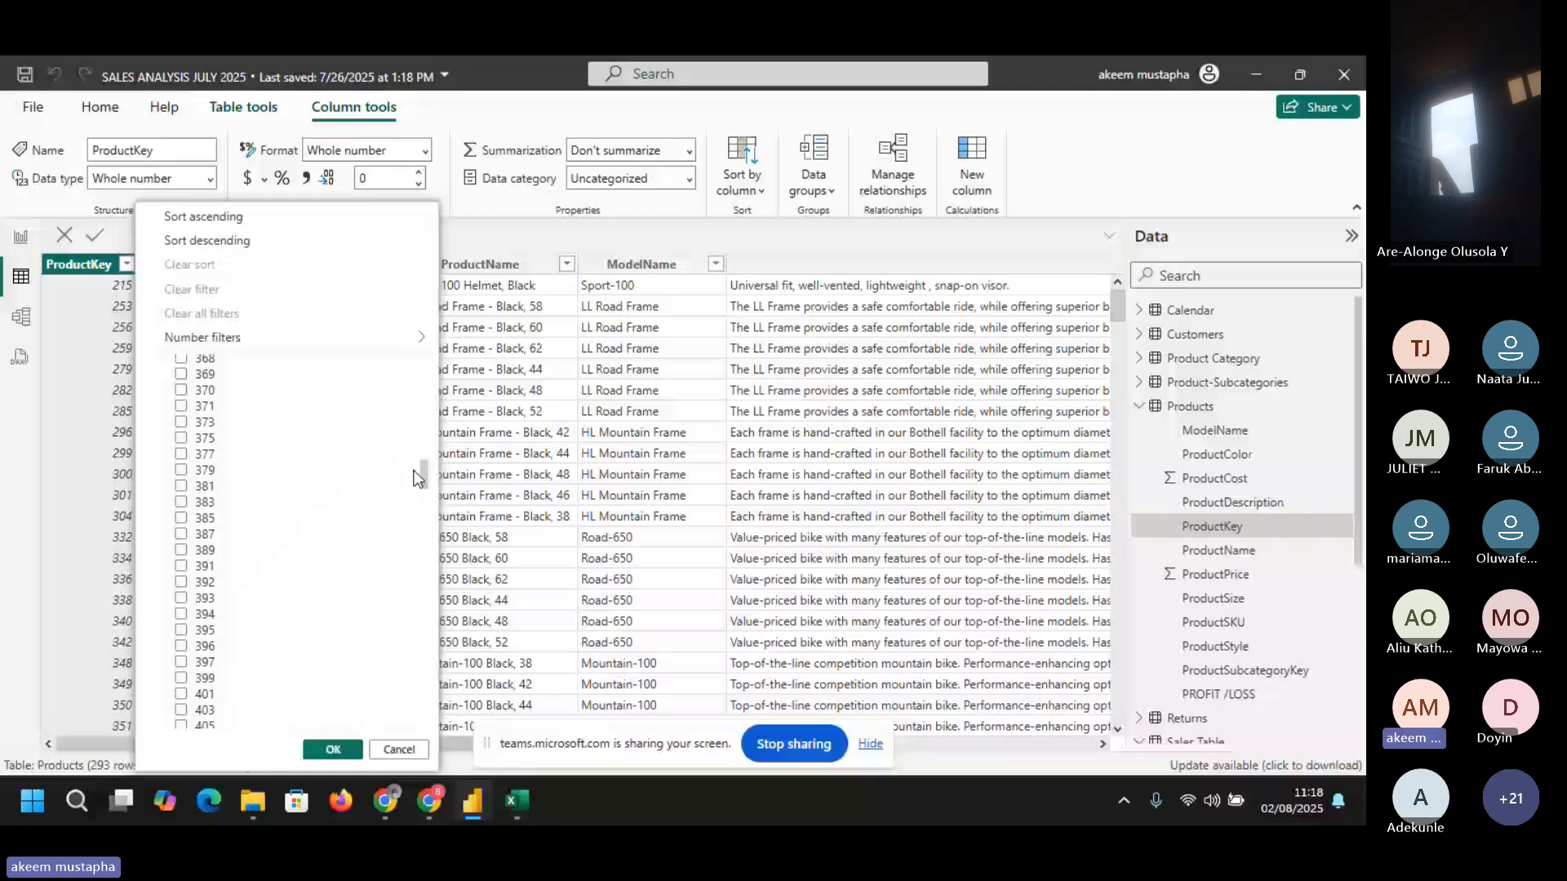
{"action": "left_click", "coordinate": [181, 407]}
{"action": "left_click", "coordinate": [328, 748]}
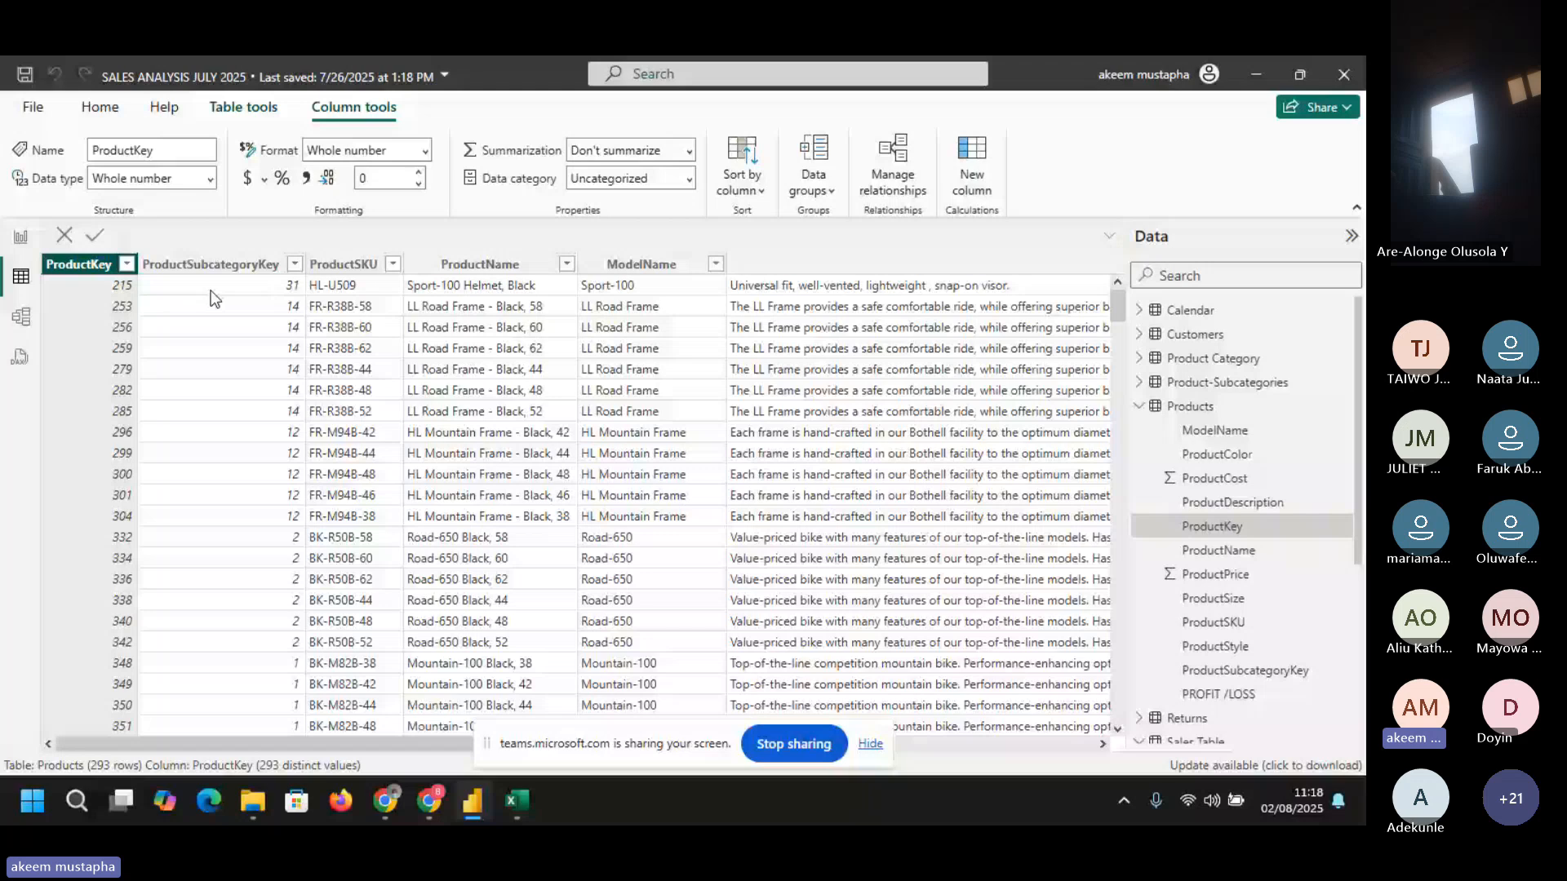
- In the model diagram, move the Calendar table lower beneath Sales Table and shift Returns slightly closer to Sales Table
{"action": "left_click", "coordinate": [21, 317]}
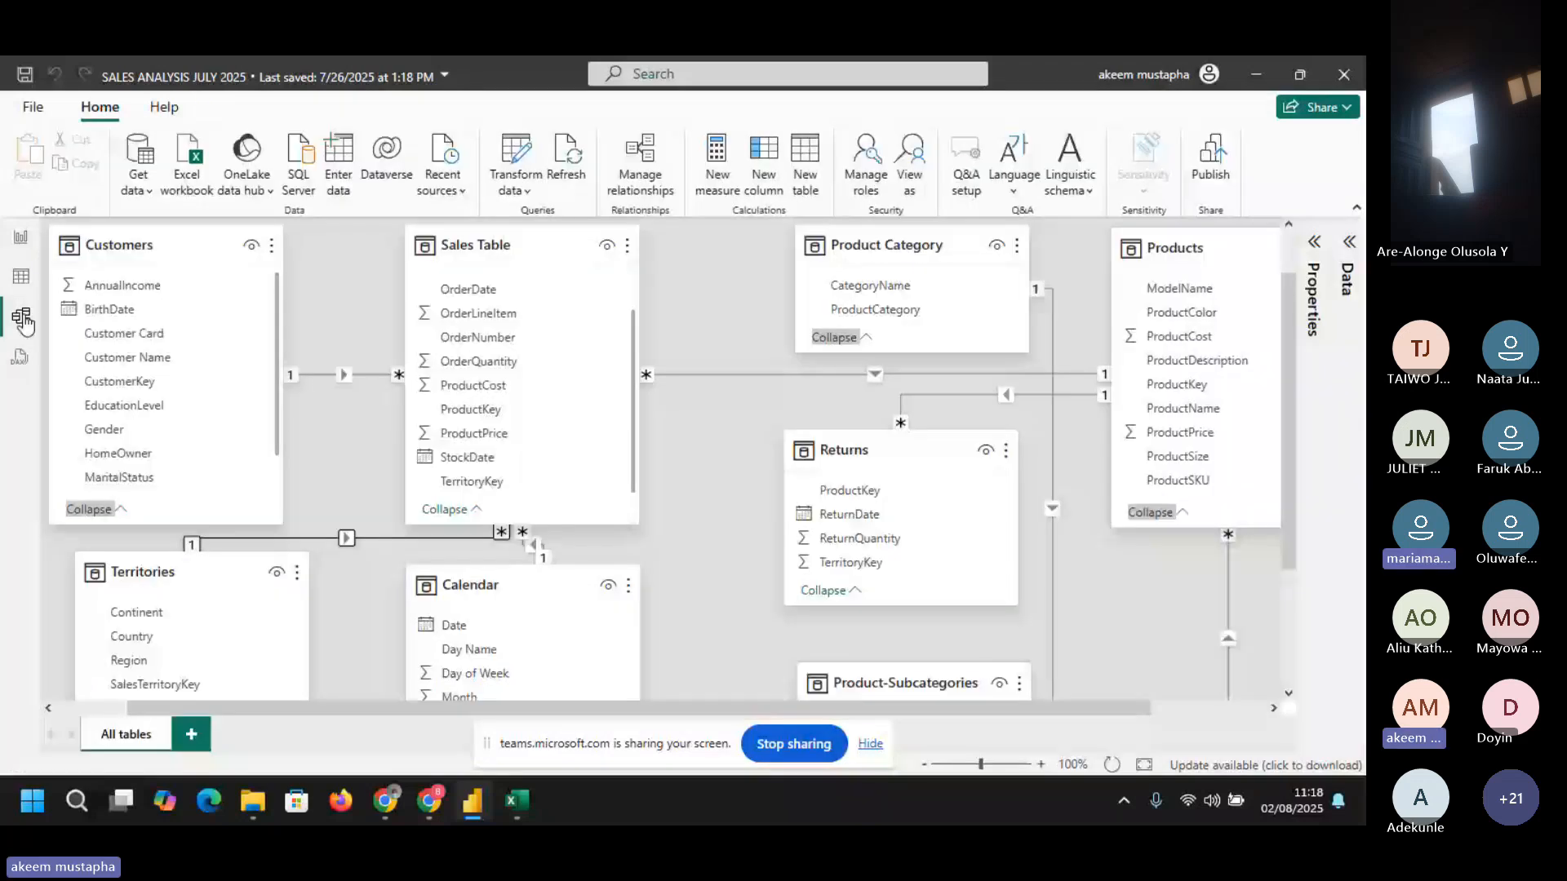
{"action": "key", "text": "ctrl+a"}
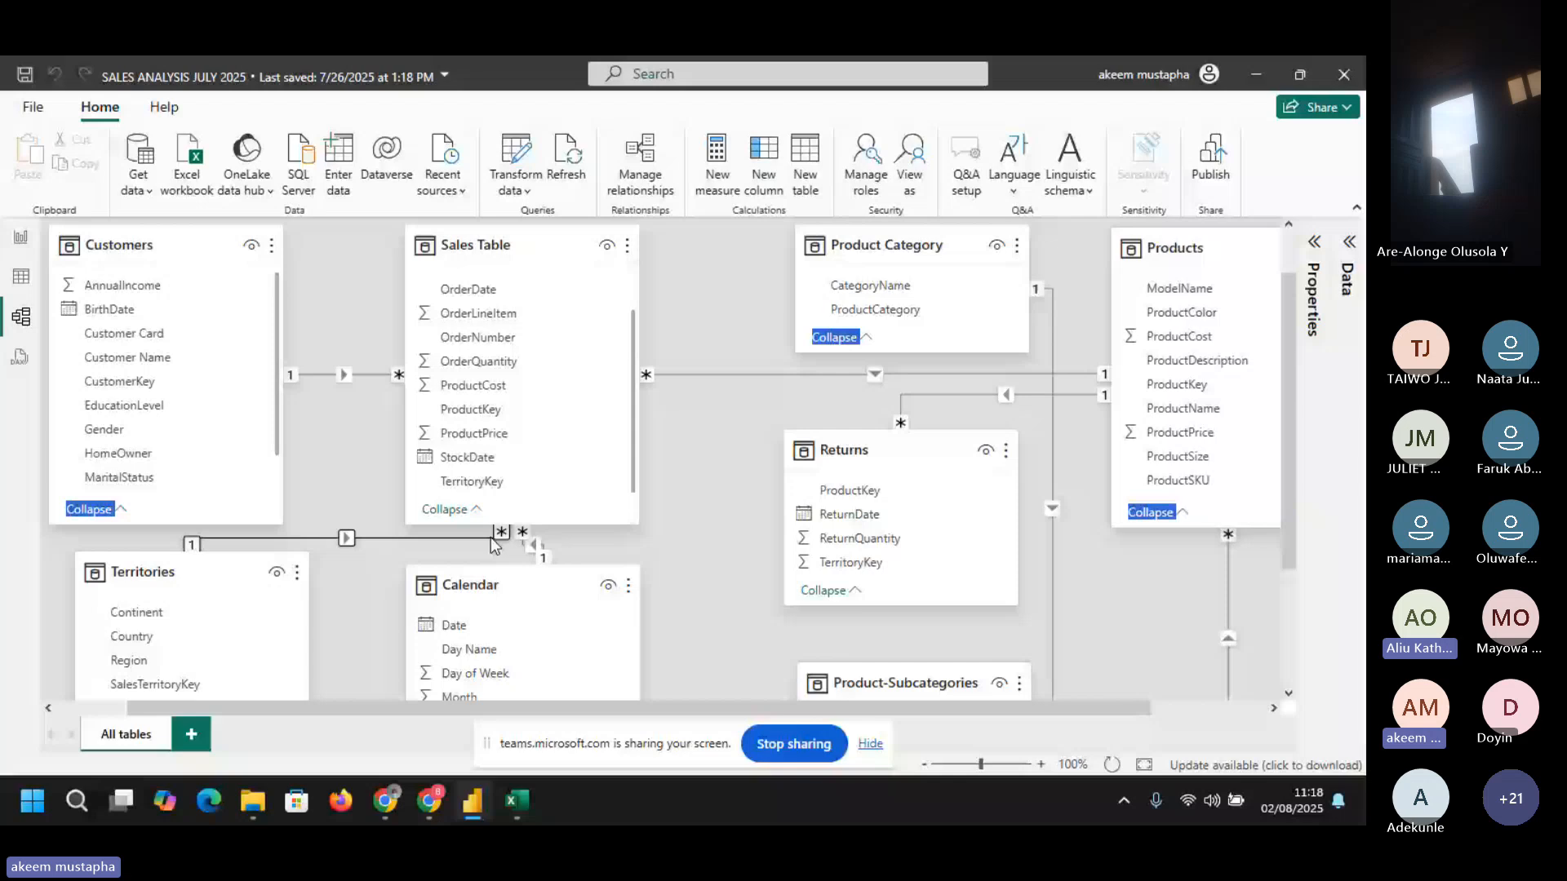
{"action": "left_click", "coordinate": [180, 240]}
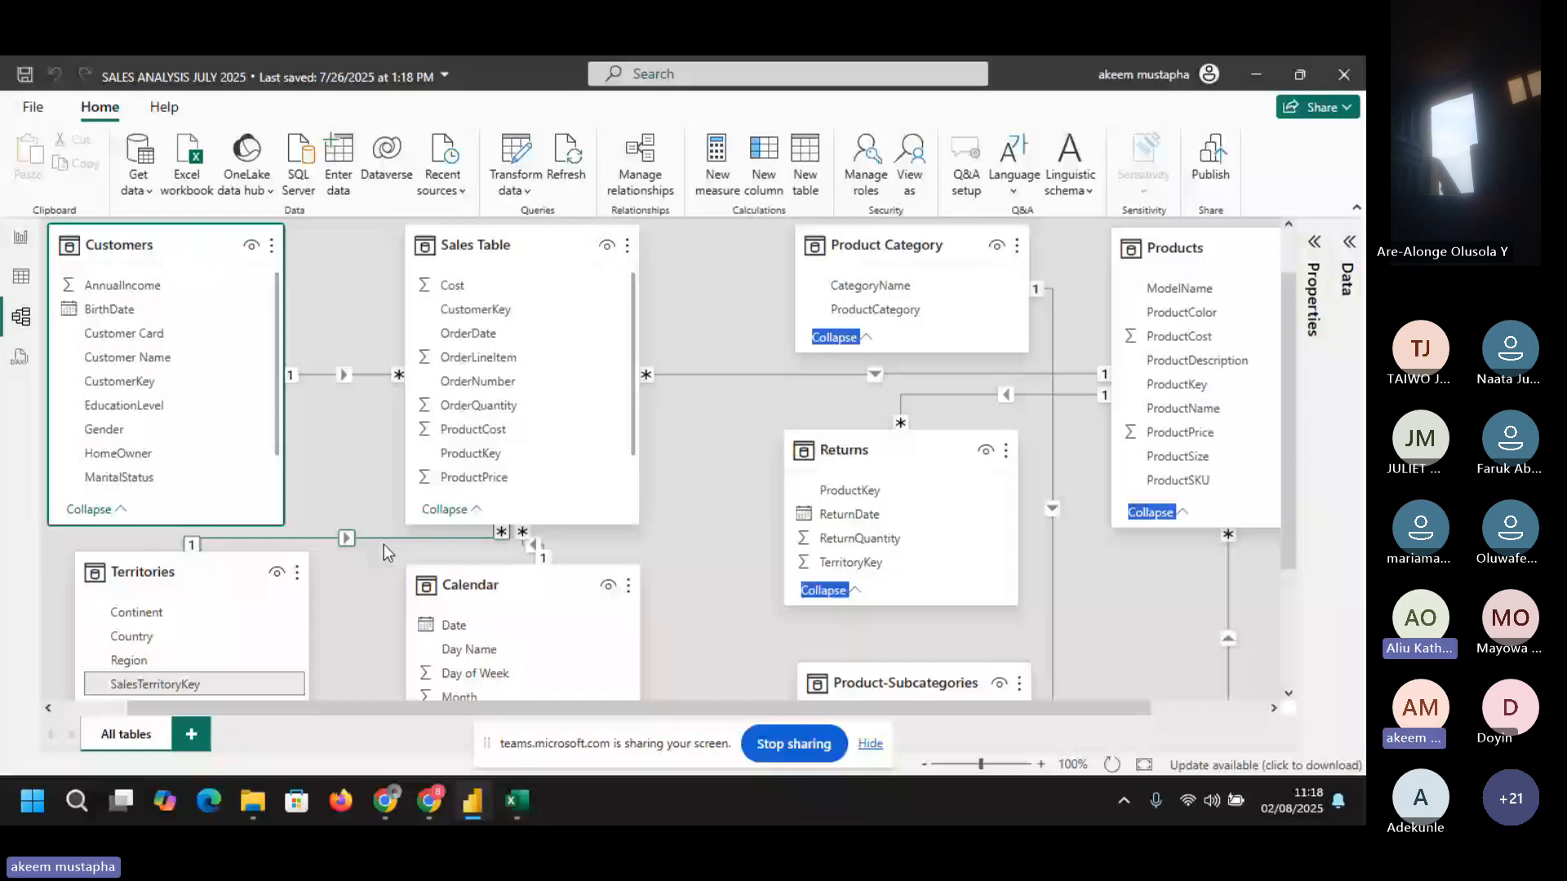
{"action": "left_click_drag", "start_coordinate": [527, 606], "coordinate": [534, 647]}
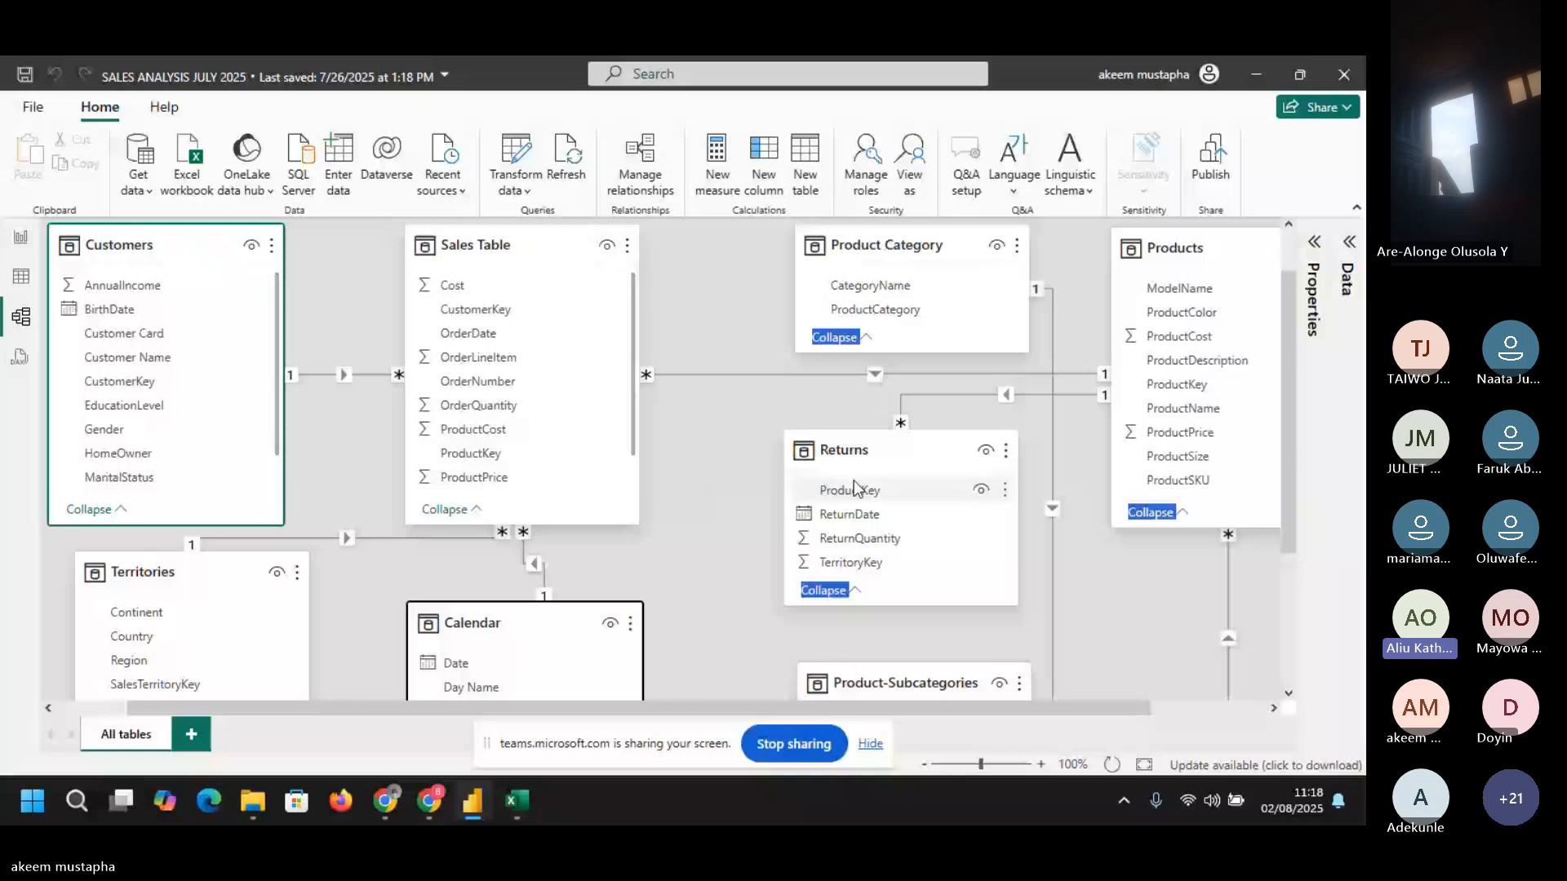
{"action": "left_click_drag", "start_coordinate": [855, 486], "coordinate": [884, 451]}
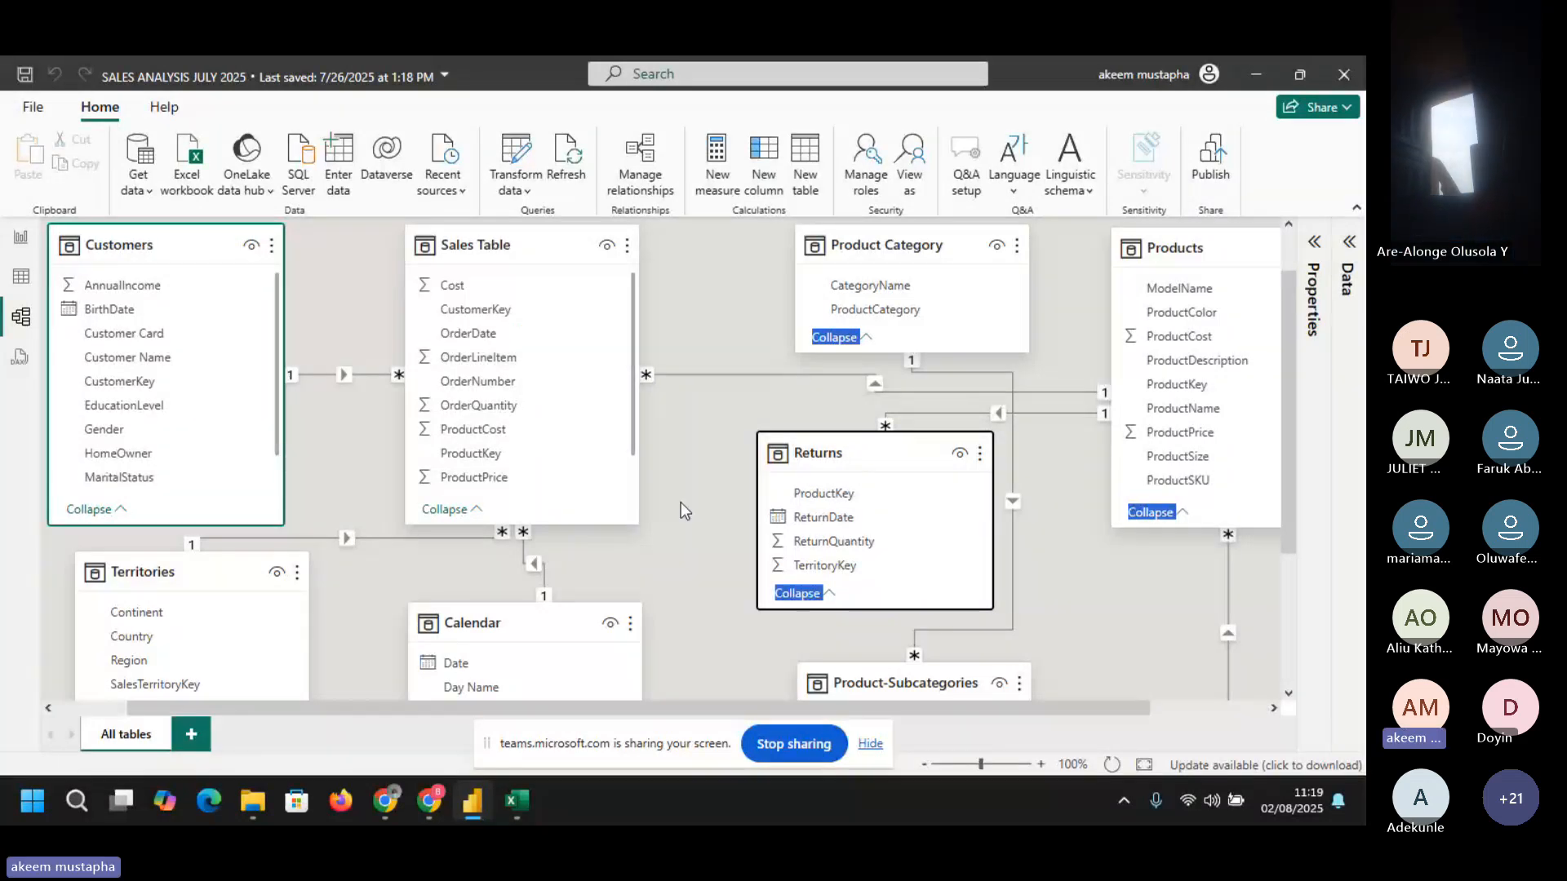
{"action": "left_click", "coordinate": [482, 245]}
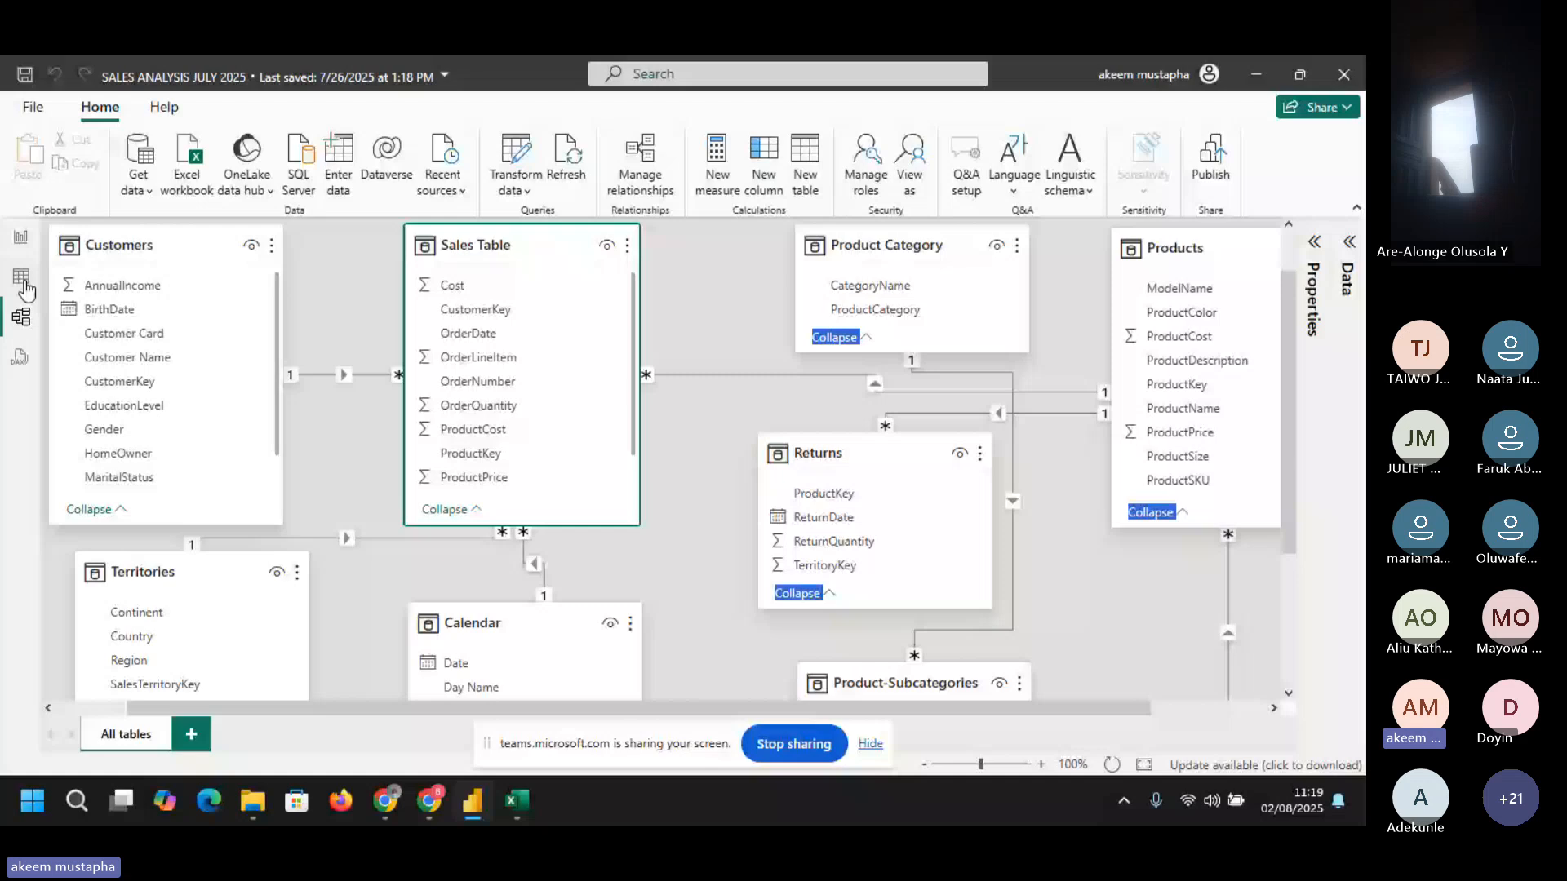
- Switch to the table data view, hide the screen-sharing bar, and collapse the Products and Sales Table field lists
{"action": "left_click", "coordinate": [24, 287]}
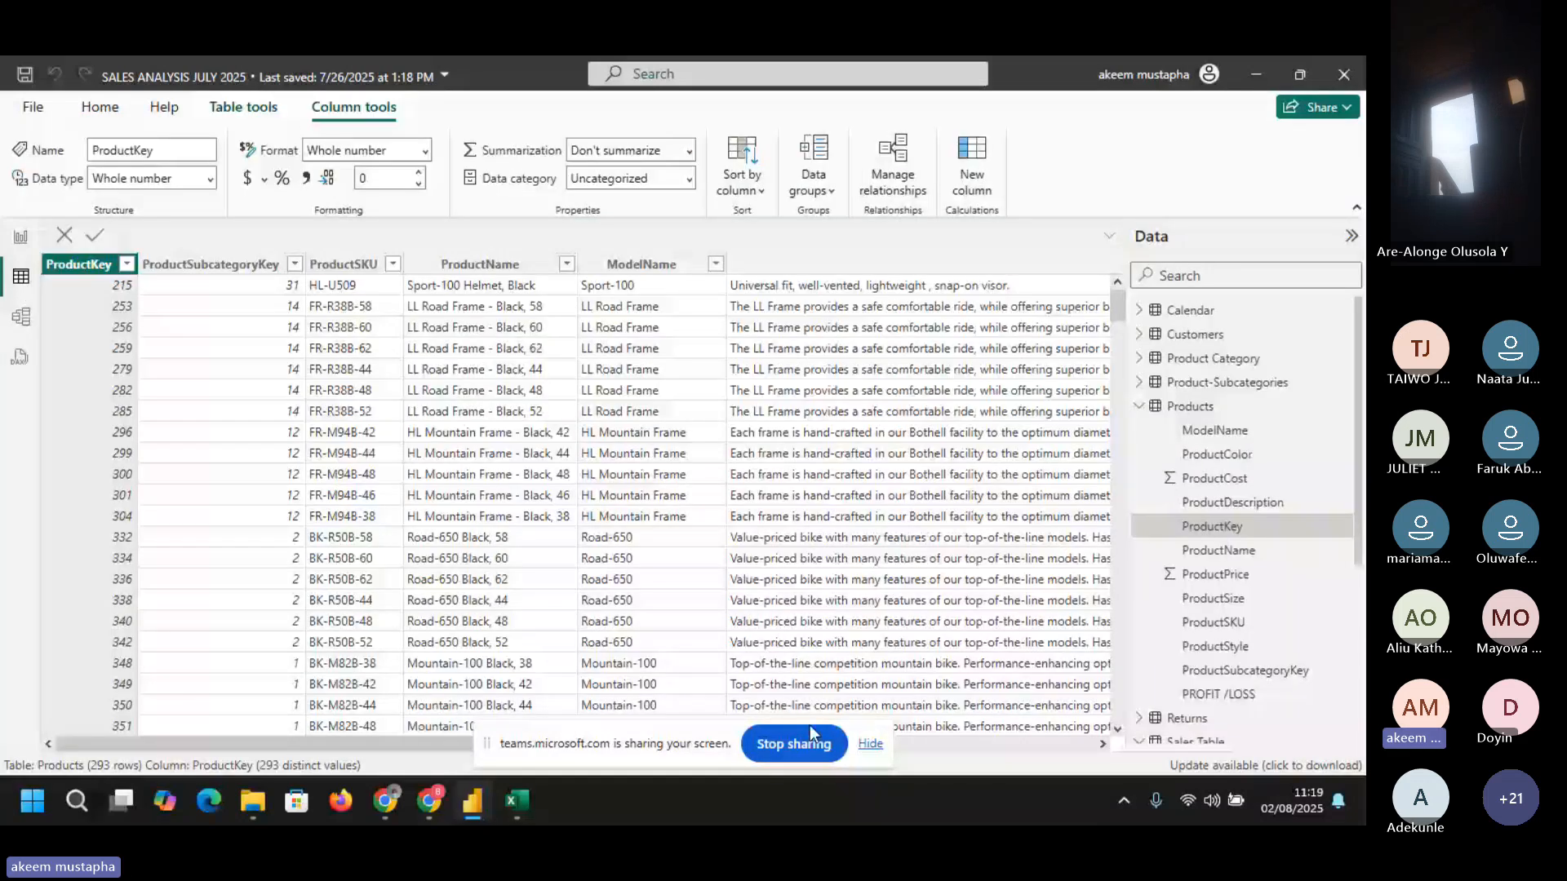
{"action": "left_click", "coordinate": [870, 743]}
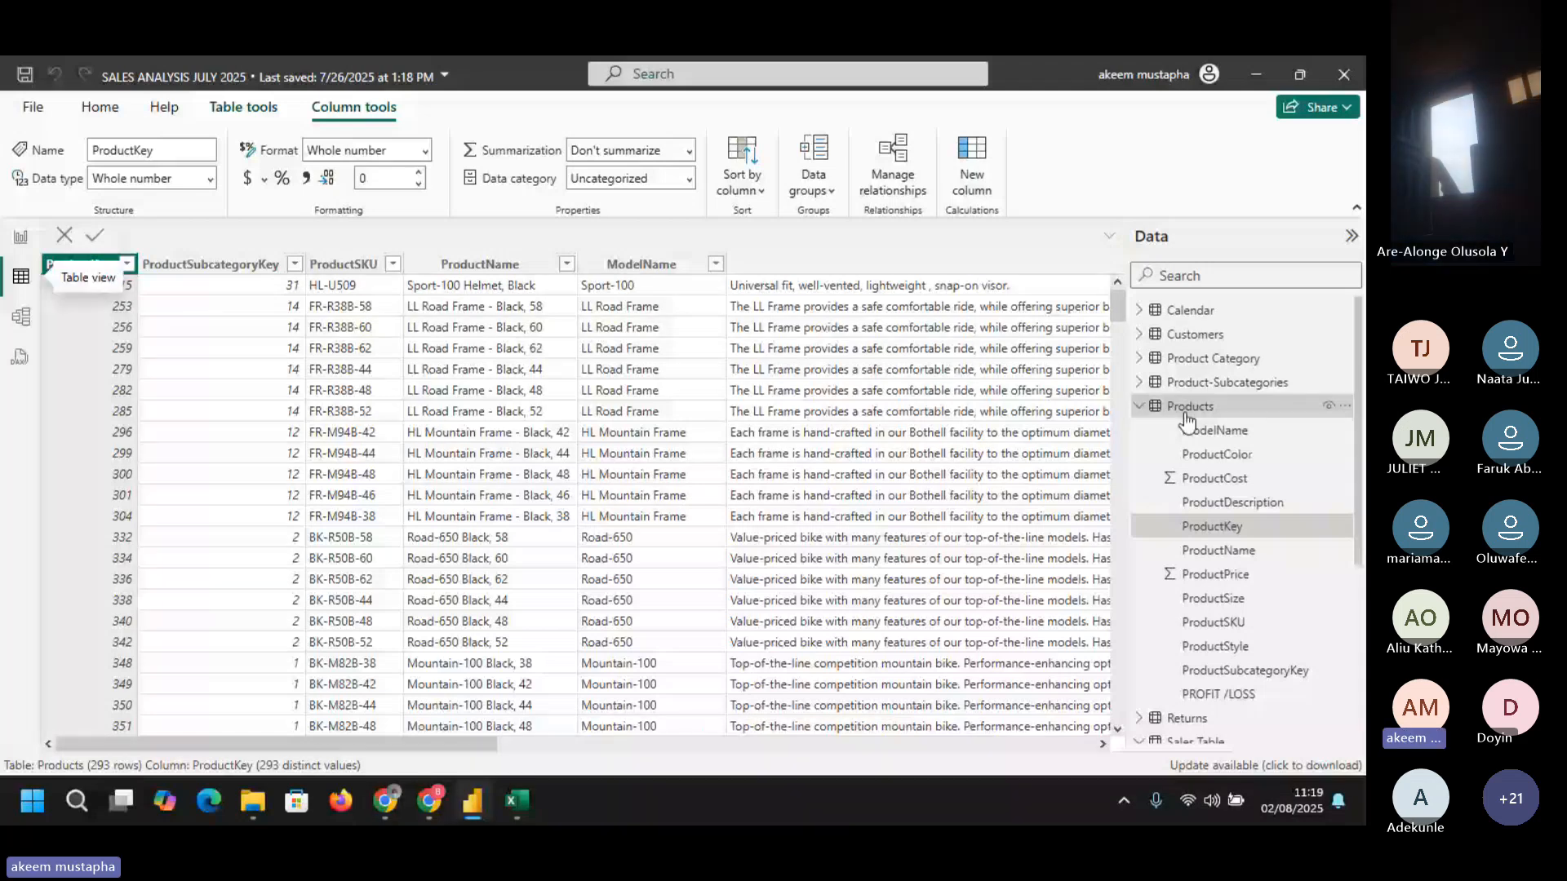
{"action": "left_click", "coordinate": [1184, 412]}
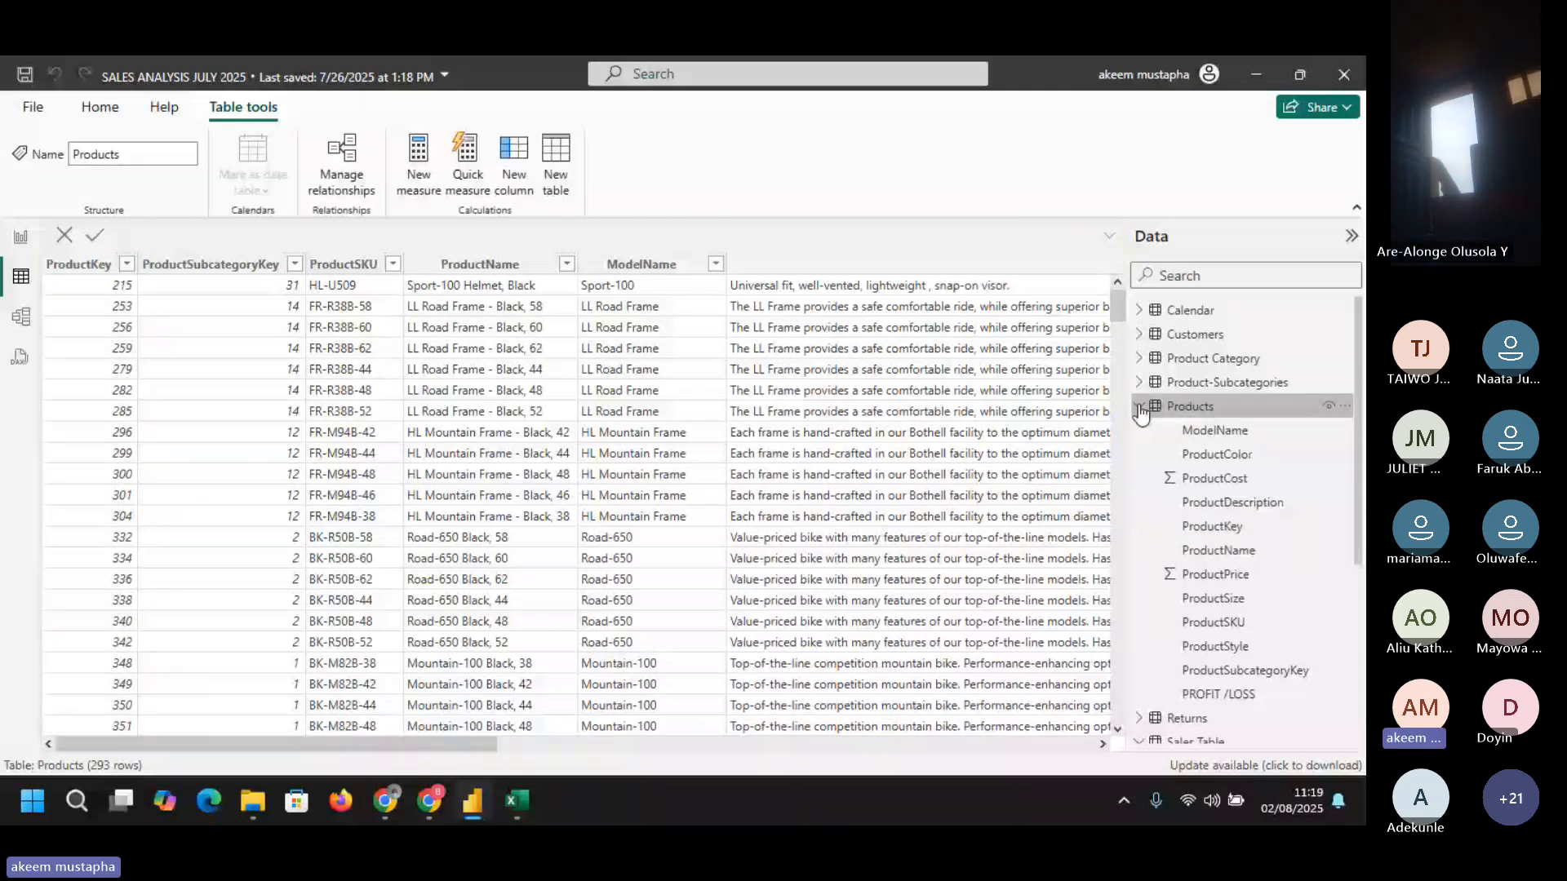
{"action": "left_click", "coordinate": [1139, 408]}
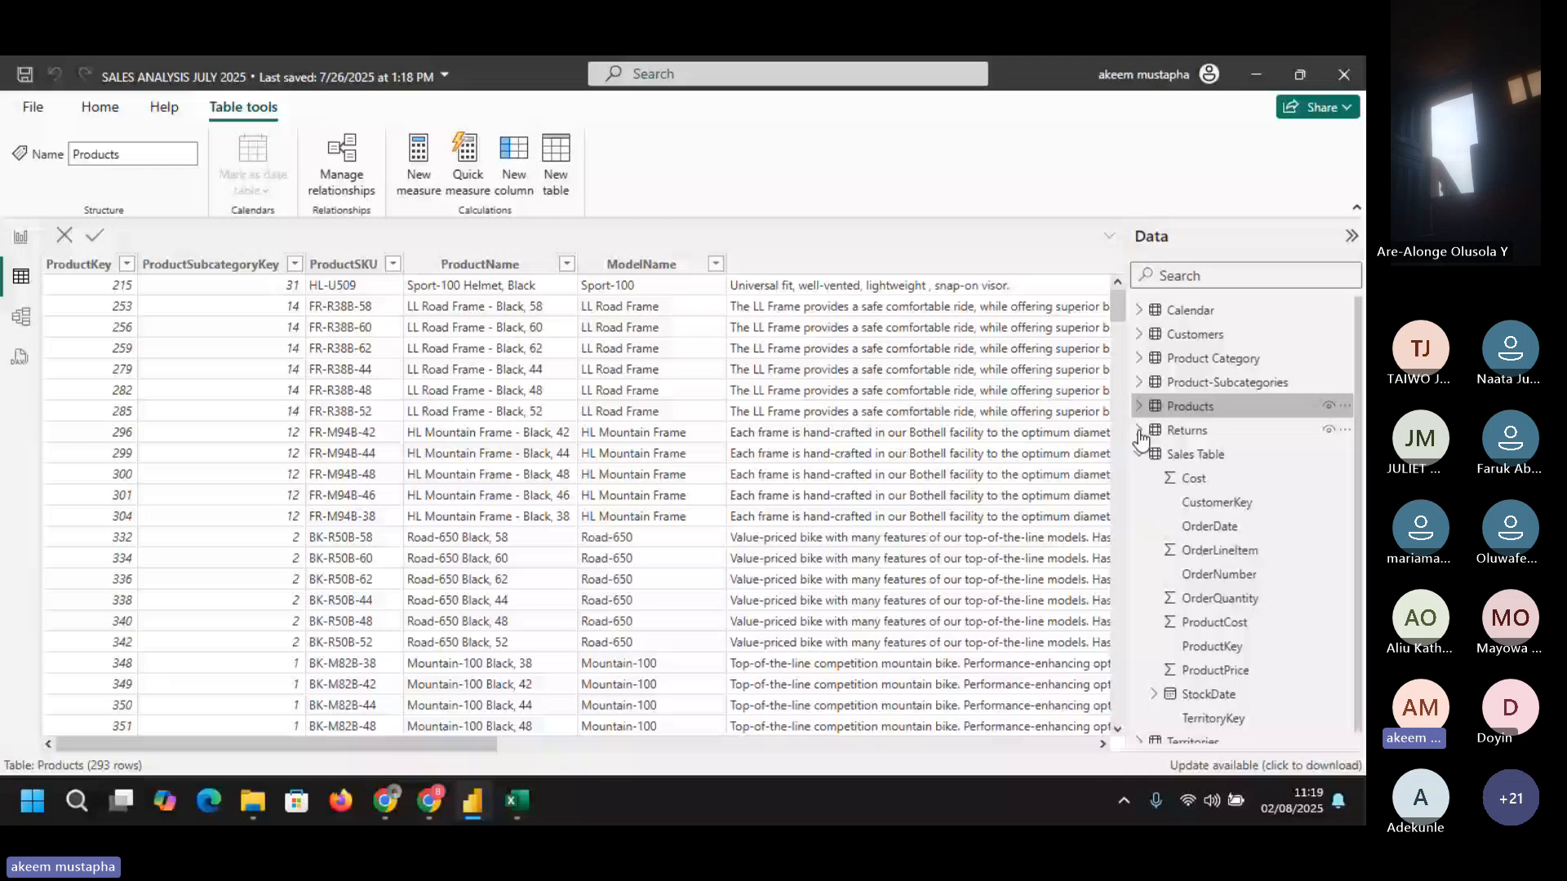
{"action": "left_click", "coordinate": [1143, 455]}
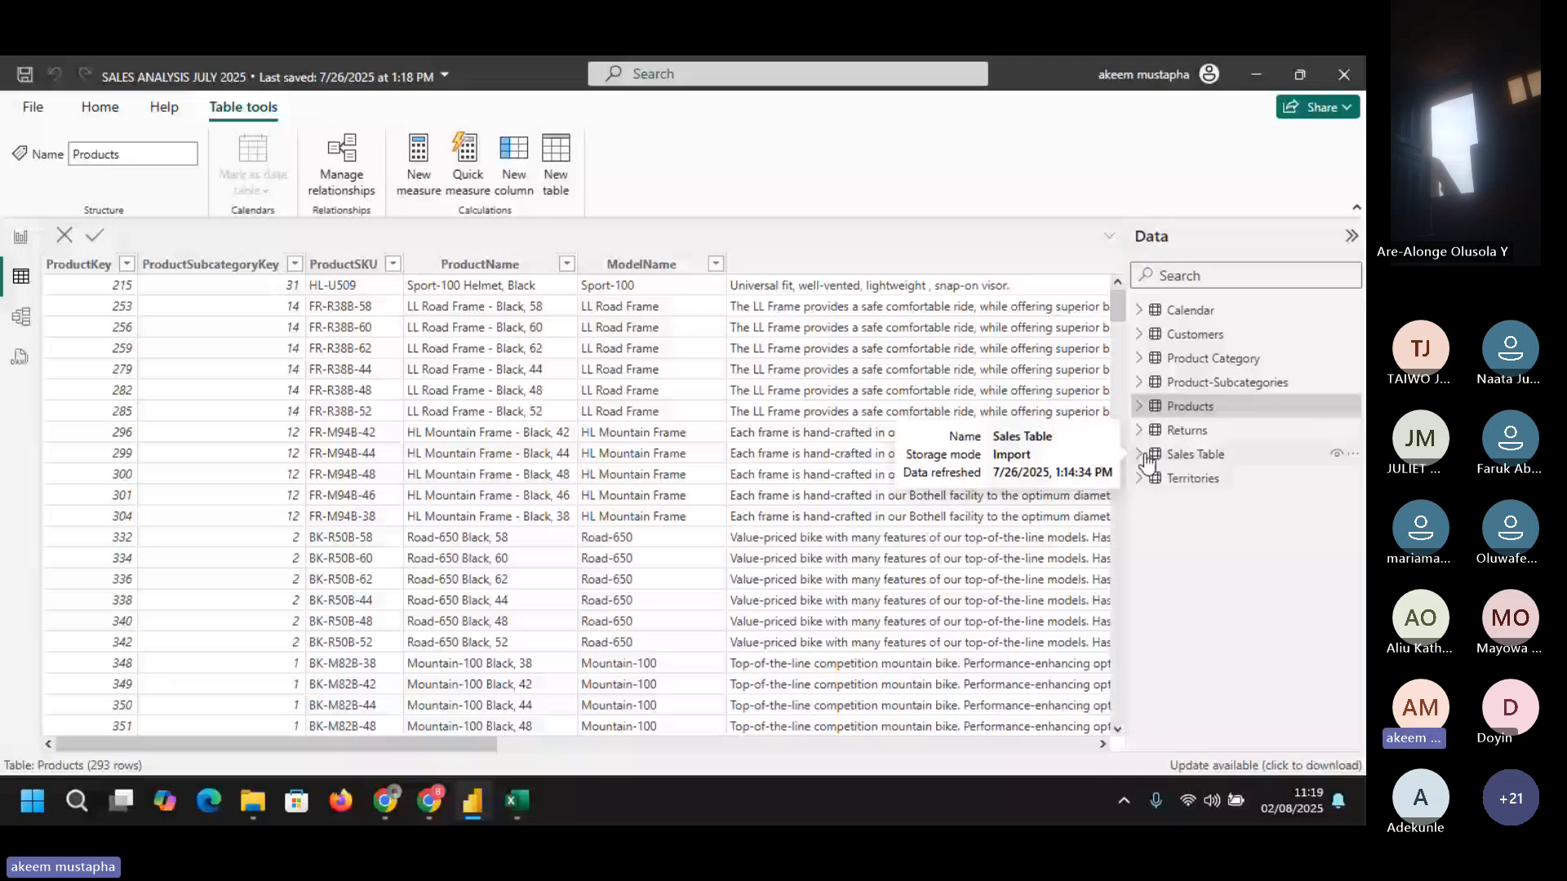
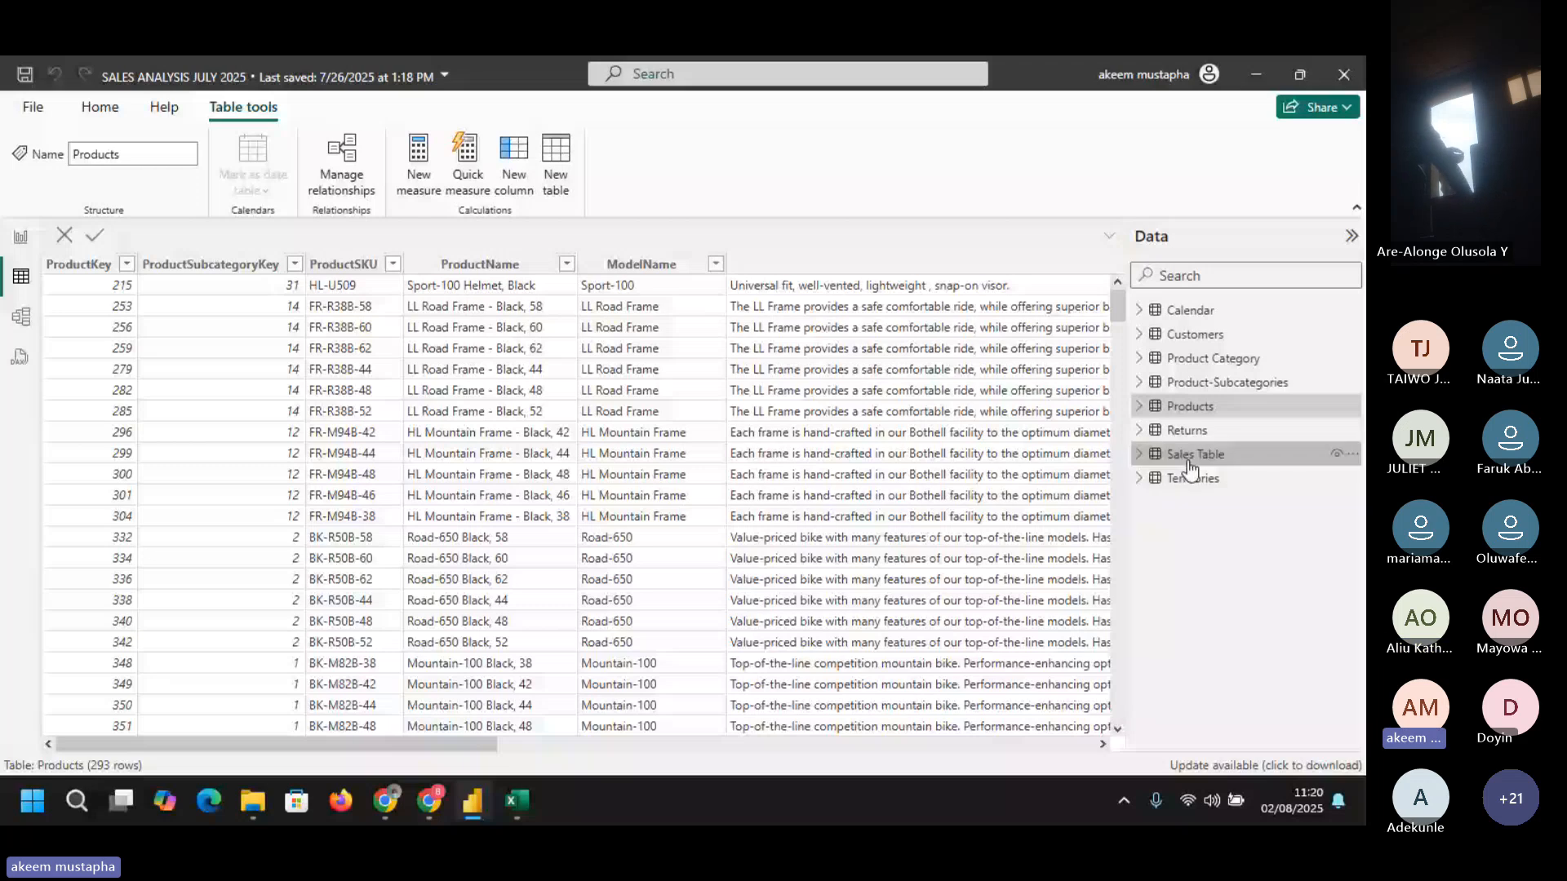
- Display the Sales Table rows, examine the CustomerKey and TerritoryKey columns, and collapse the table's field list
{"action": "left_click", "coordinate": [1193, 455]}
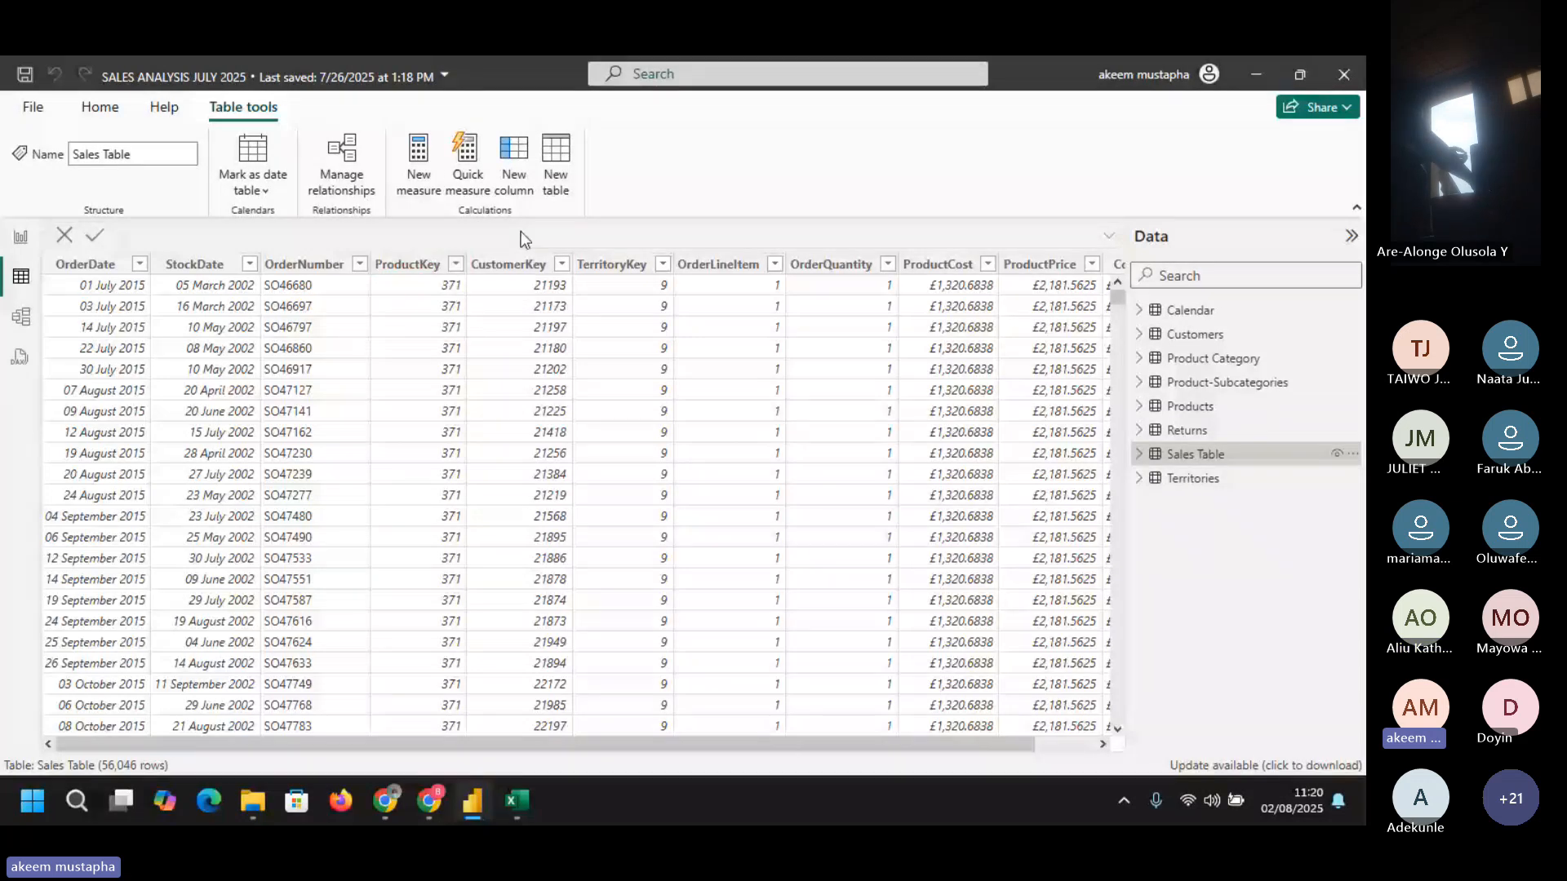
{"action": "left_click", "coordinate": [538, 264]}
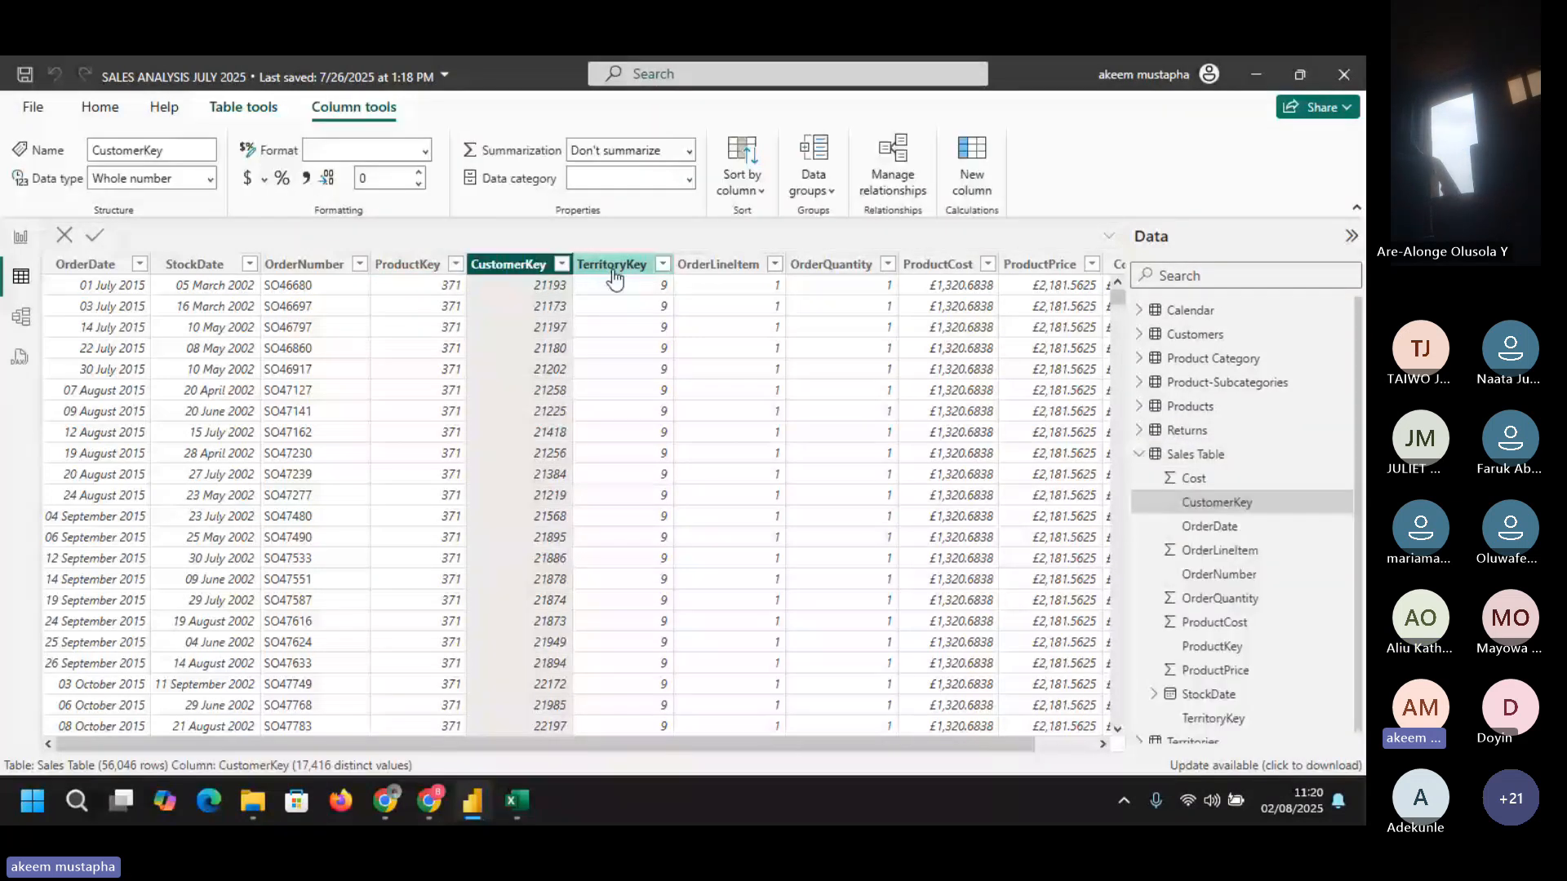
{"action": "left_click", "coordinate": [616, 265]}
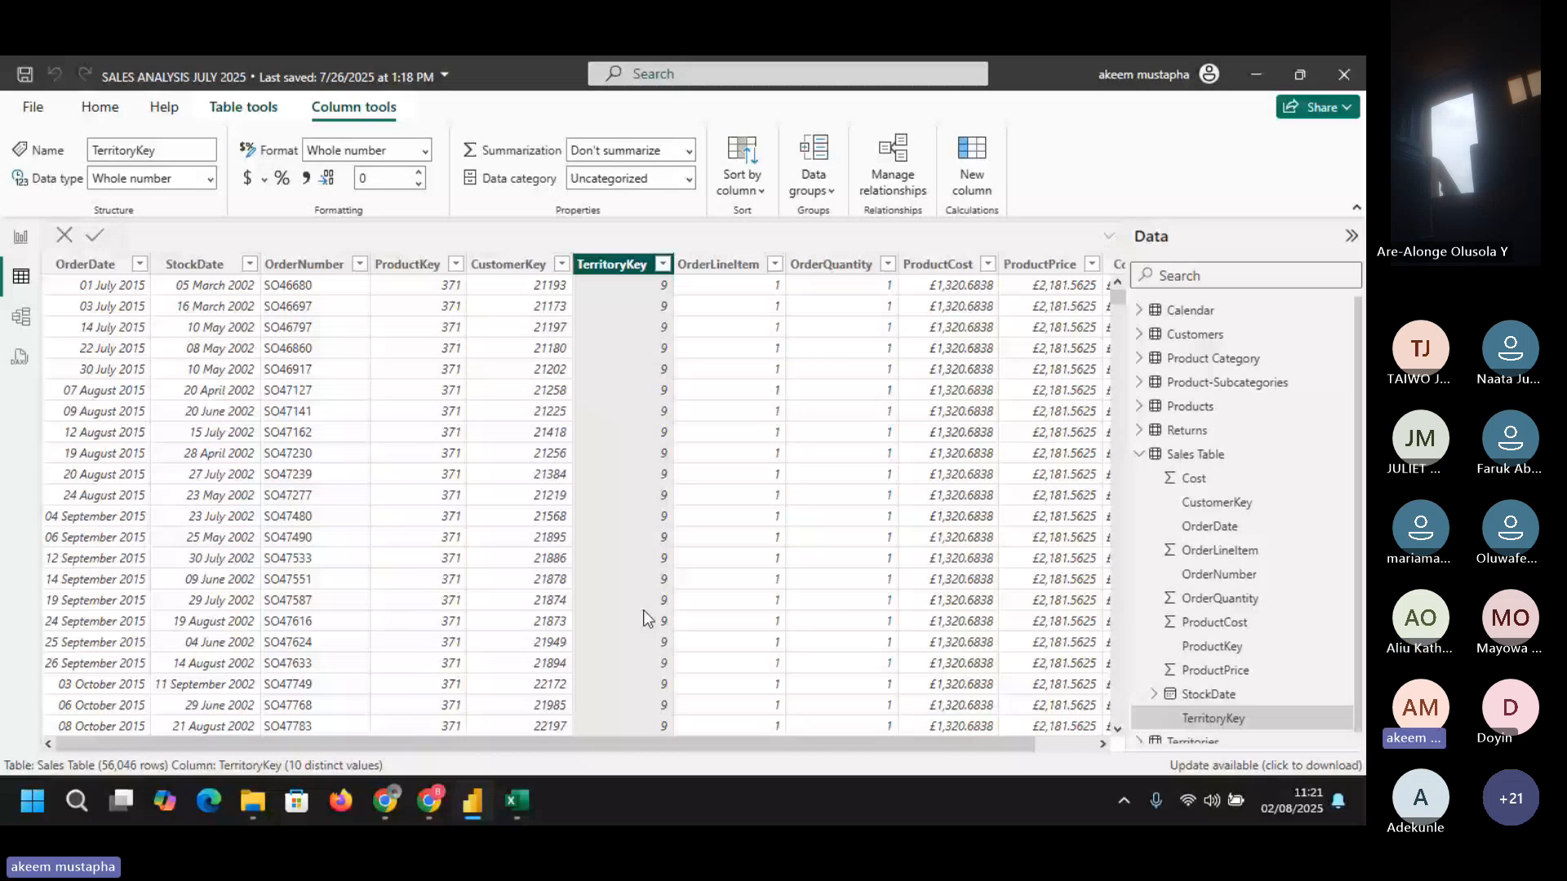
{"action": "left_click", "coordinate": [1139, 455]}
- Compare the rows of the Customers, Product Category, Products, Territories and Calendar lookup tables with those of Sales Table
{"action": "left_click", "coordinate": [1195, 334]}
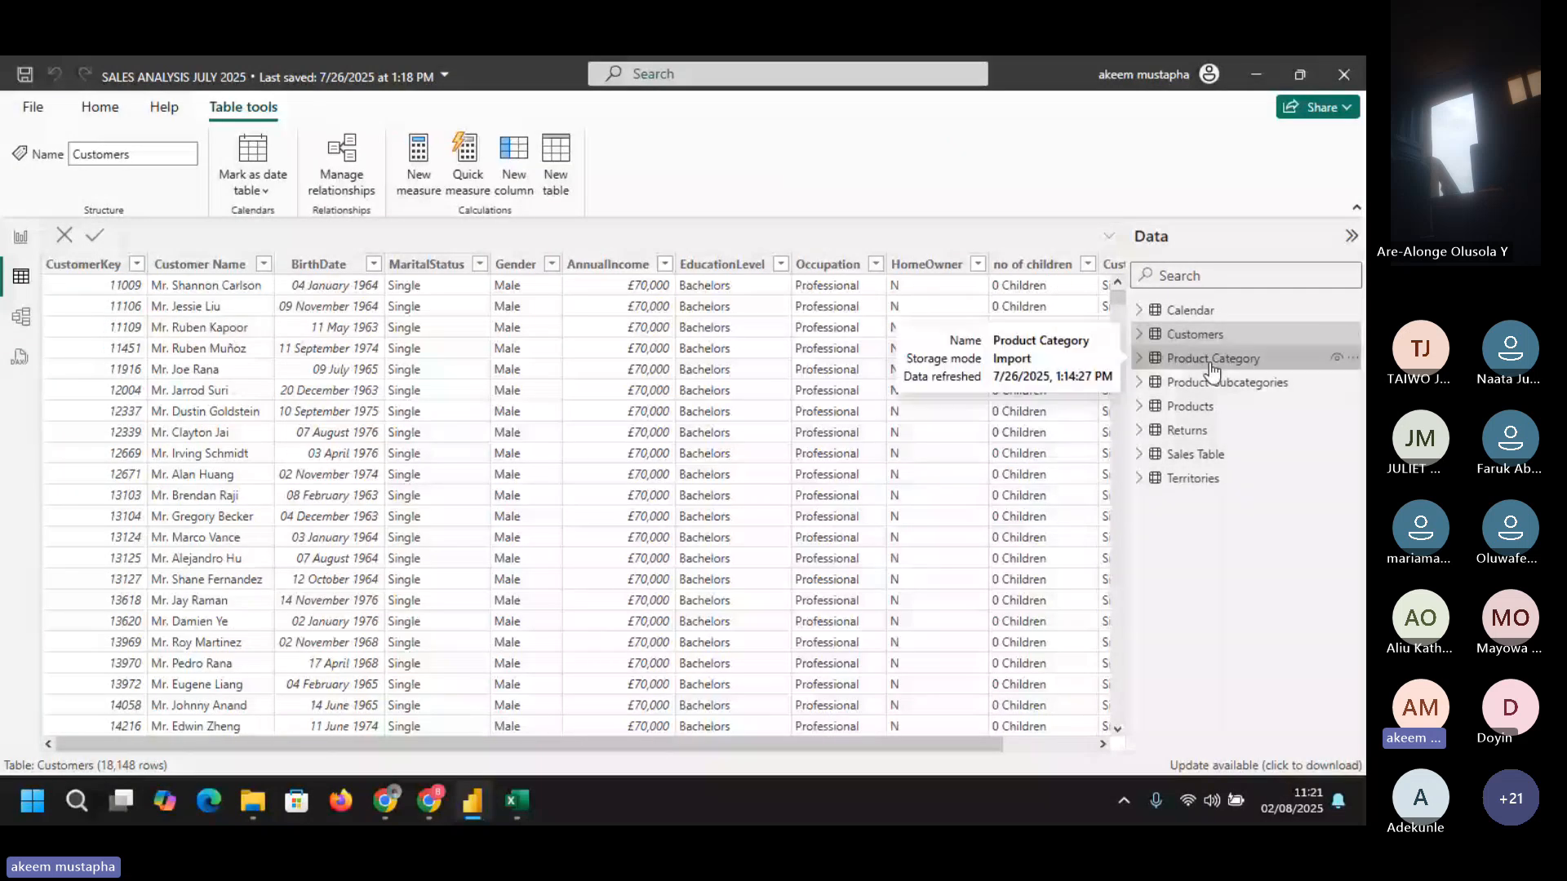
{"action": "left_click", "coordinate": [1211, 363]}
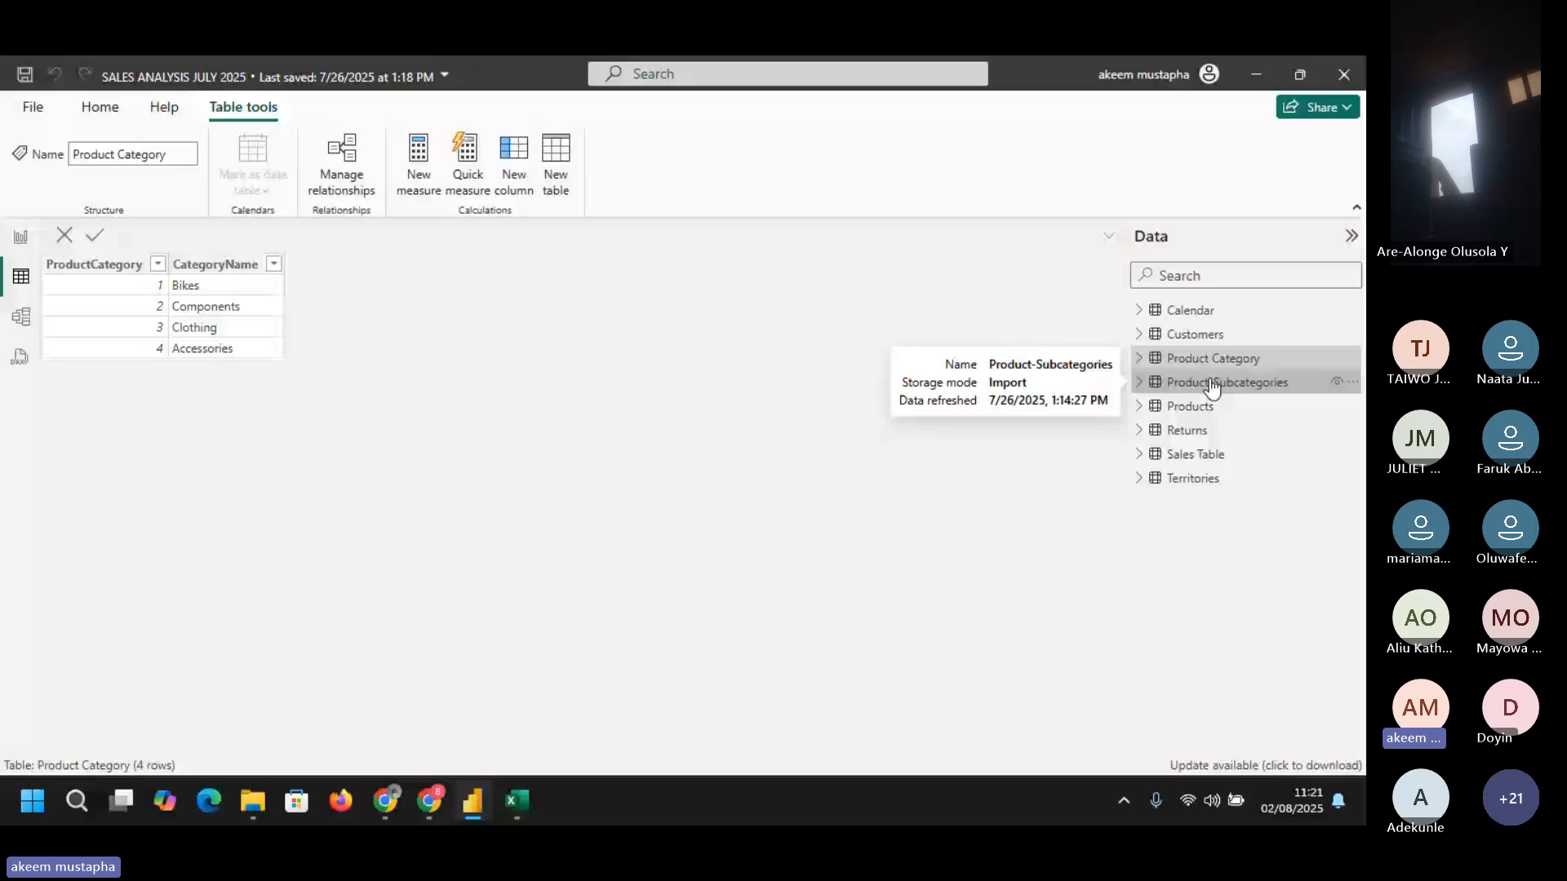
{"action": "left_click", "coordinate": [1190, 406]}
{"action": "left_click", "coordinate": [1193, 478]}
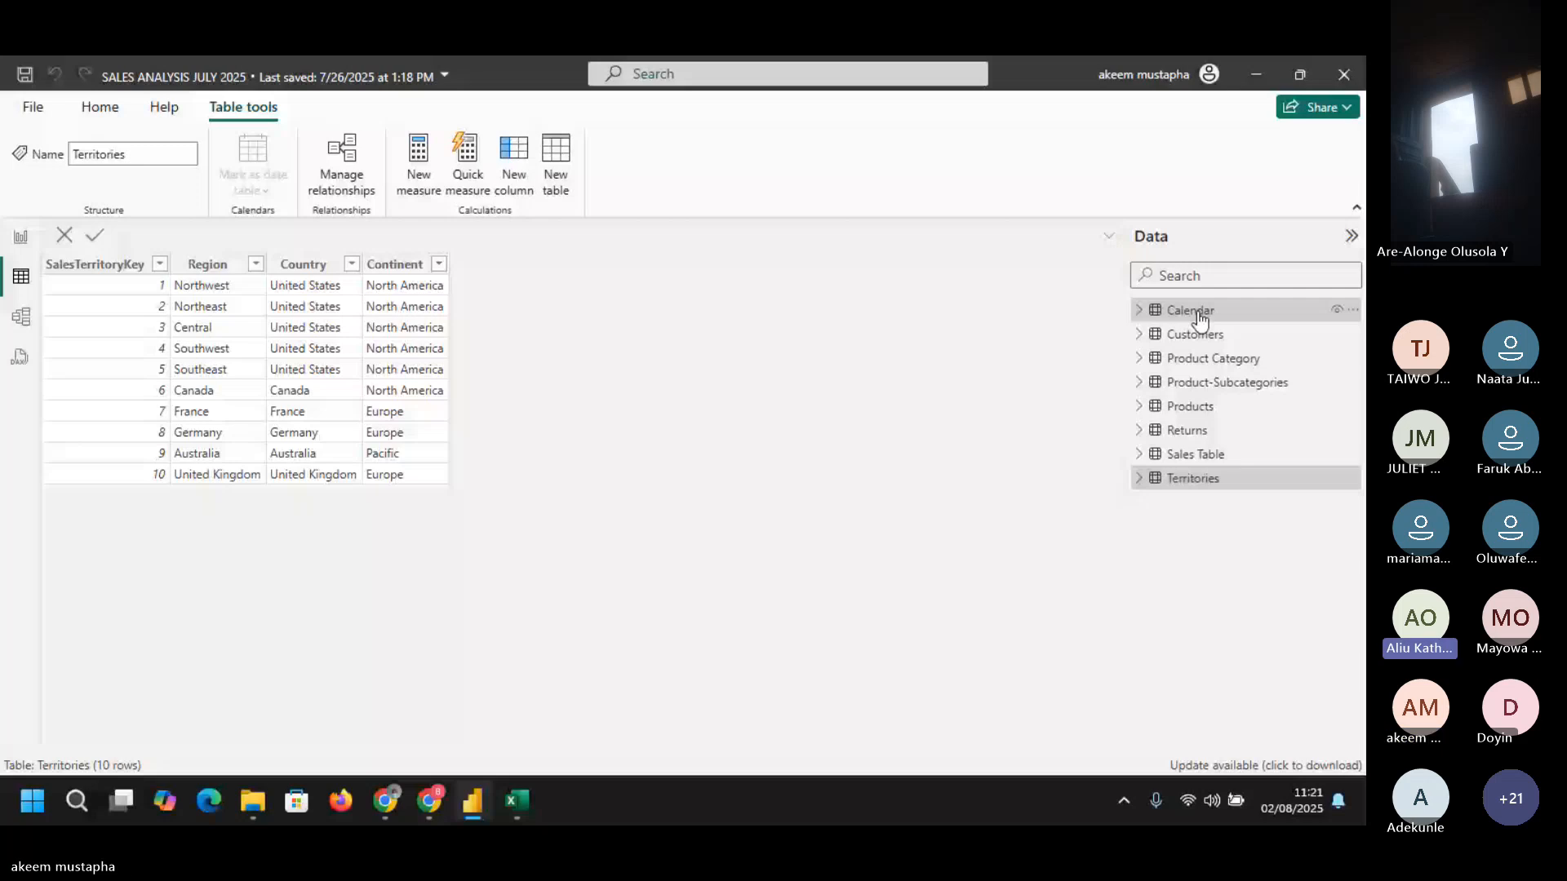
{"action": "left_click", "coordinate": [1198, 314]}
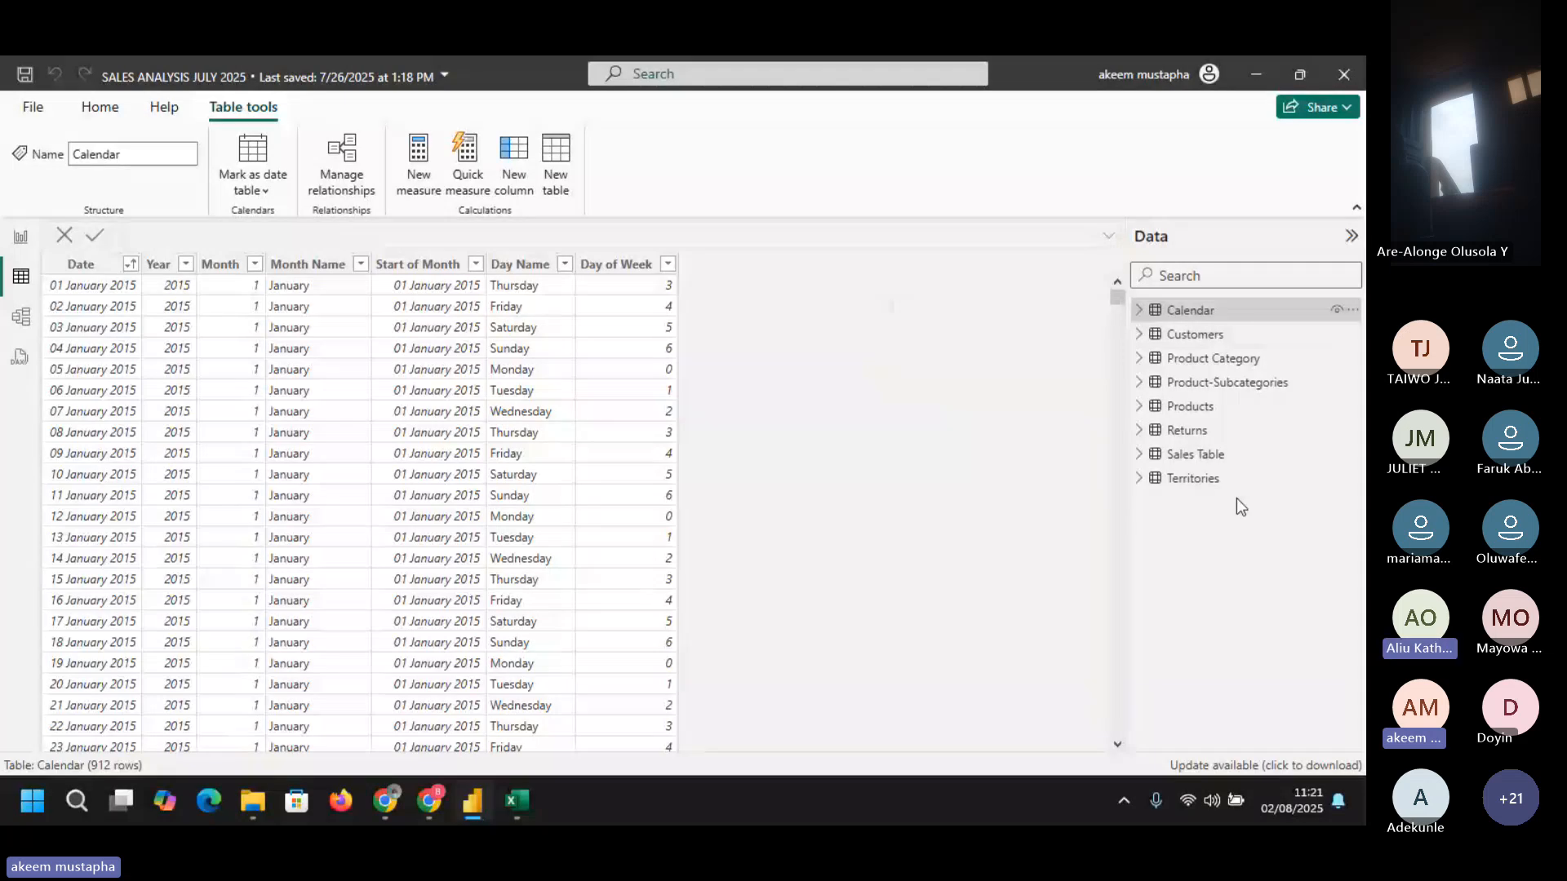
{"action": "left_click", "coordinate": [1195, 334]}
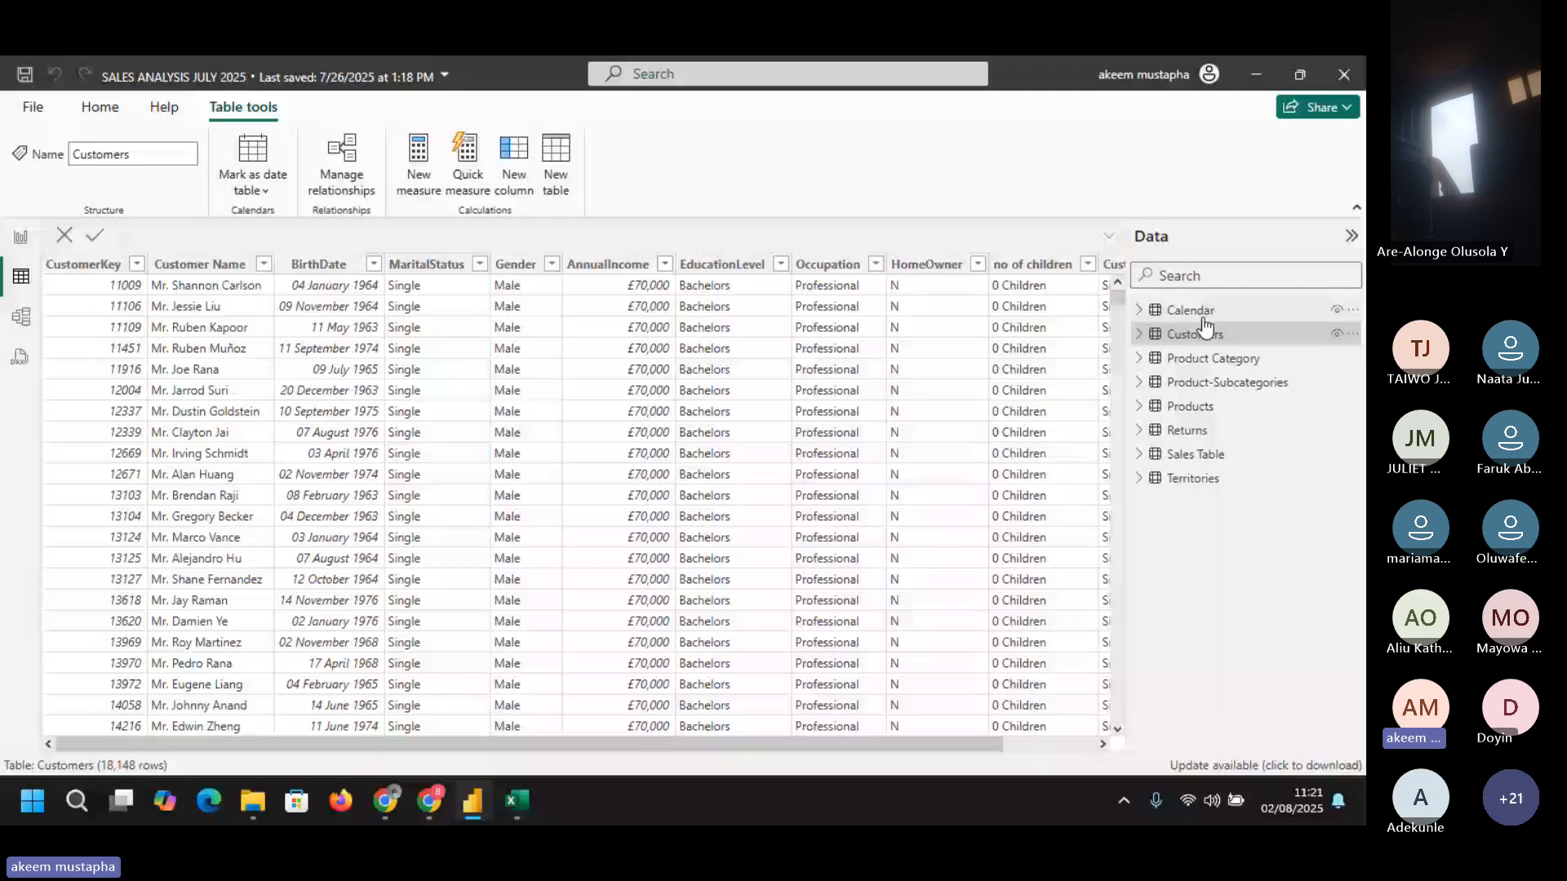
{"action": "left_click", "coordinate": [1195, 455]}
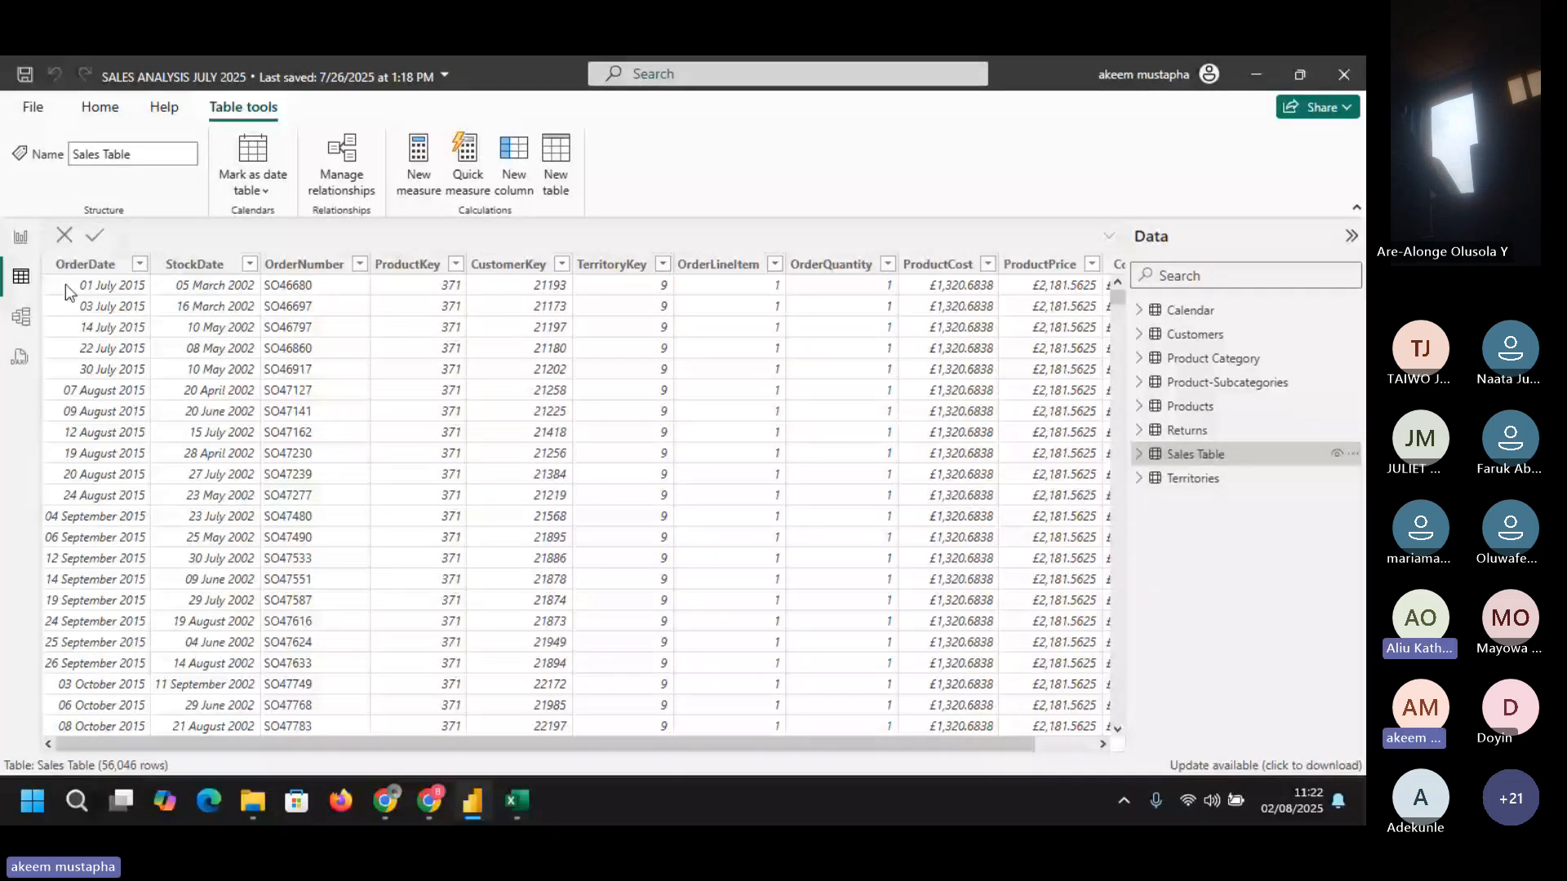
- Return to the model diagram and shift the Returns table slightly closer to Sales Table
{"action": "left_click", "coordinate": [25, 318]}
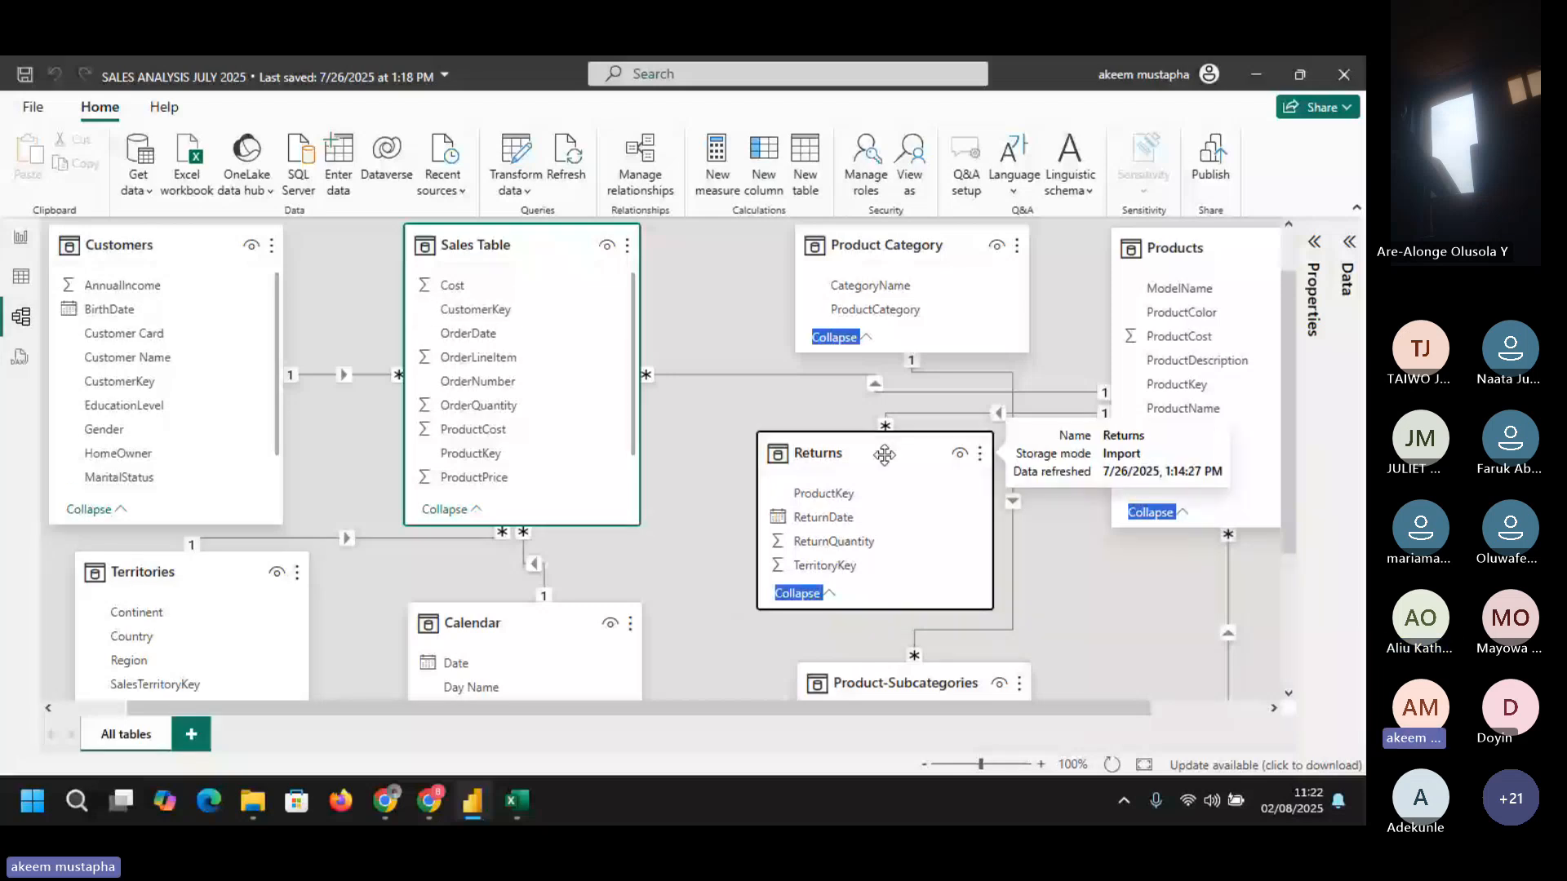
{"action": "left_click_drag", "start_coordinate": [885, 454], "coordinate": [852, 448]}
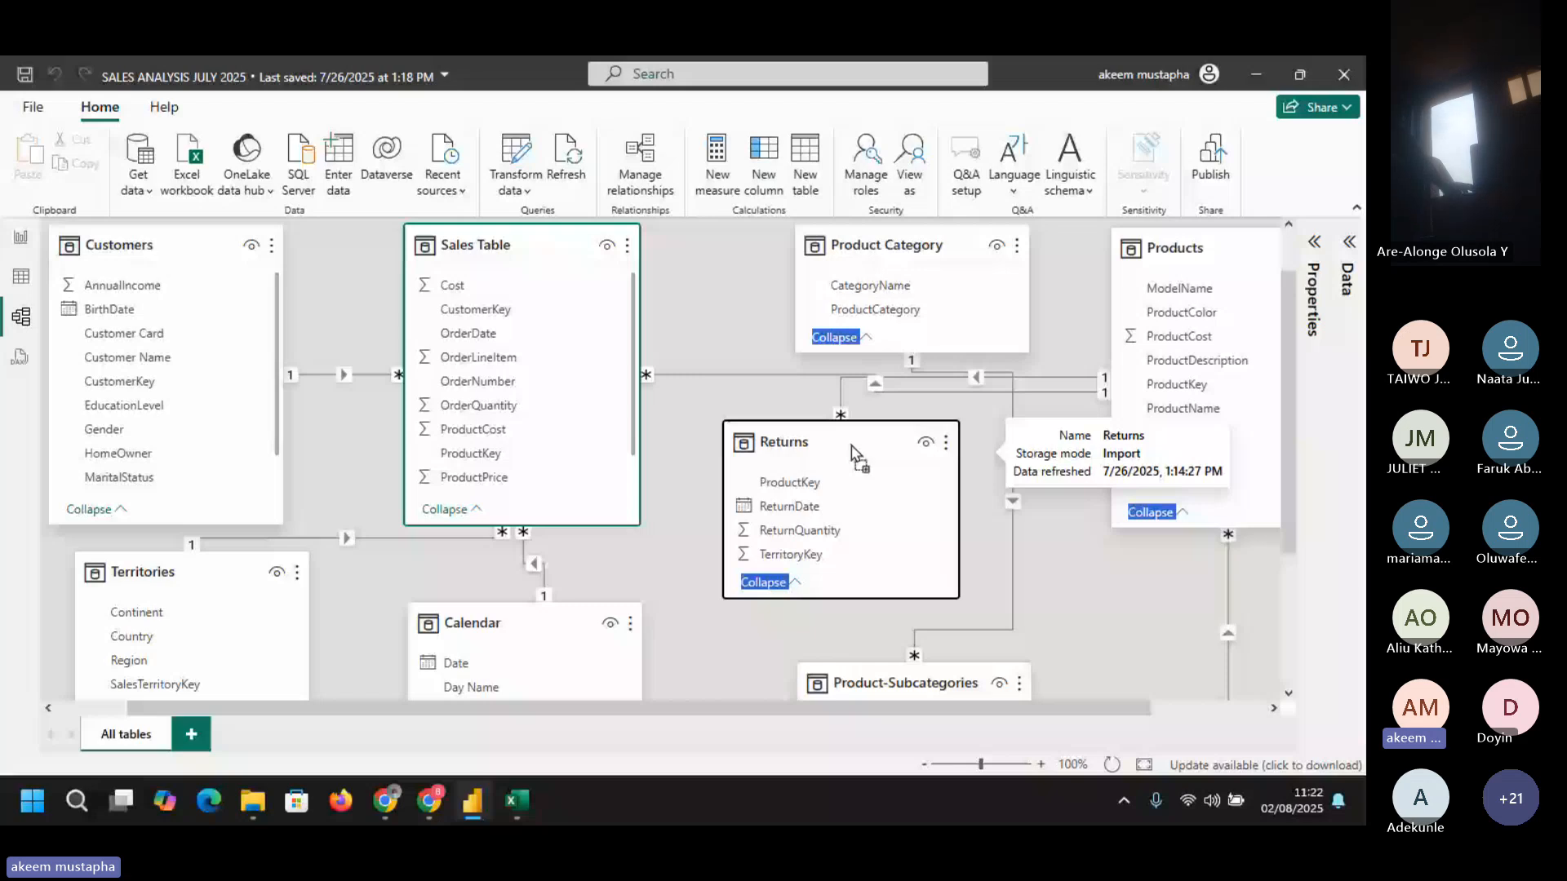
{"action": "left_click", "coordinate": [72, 359]}
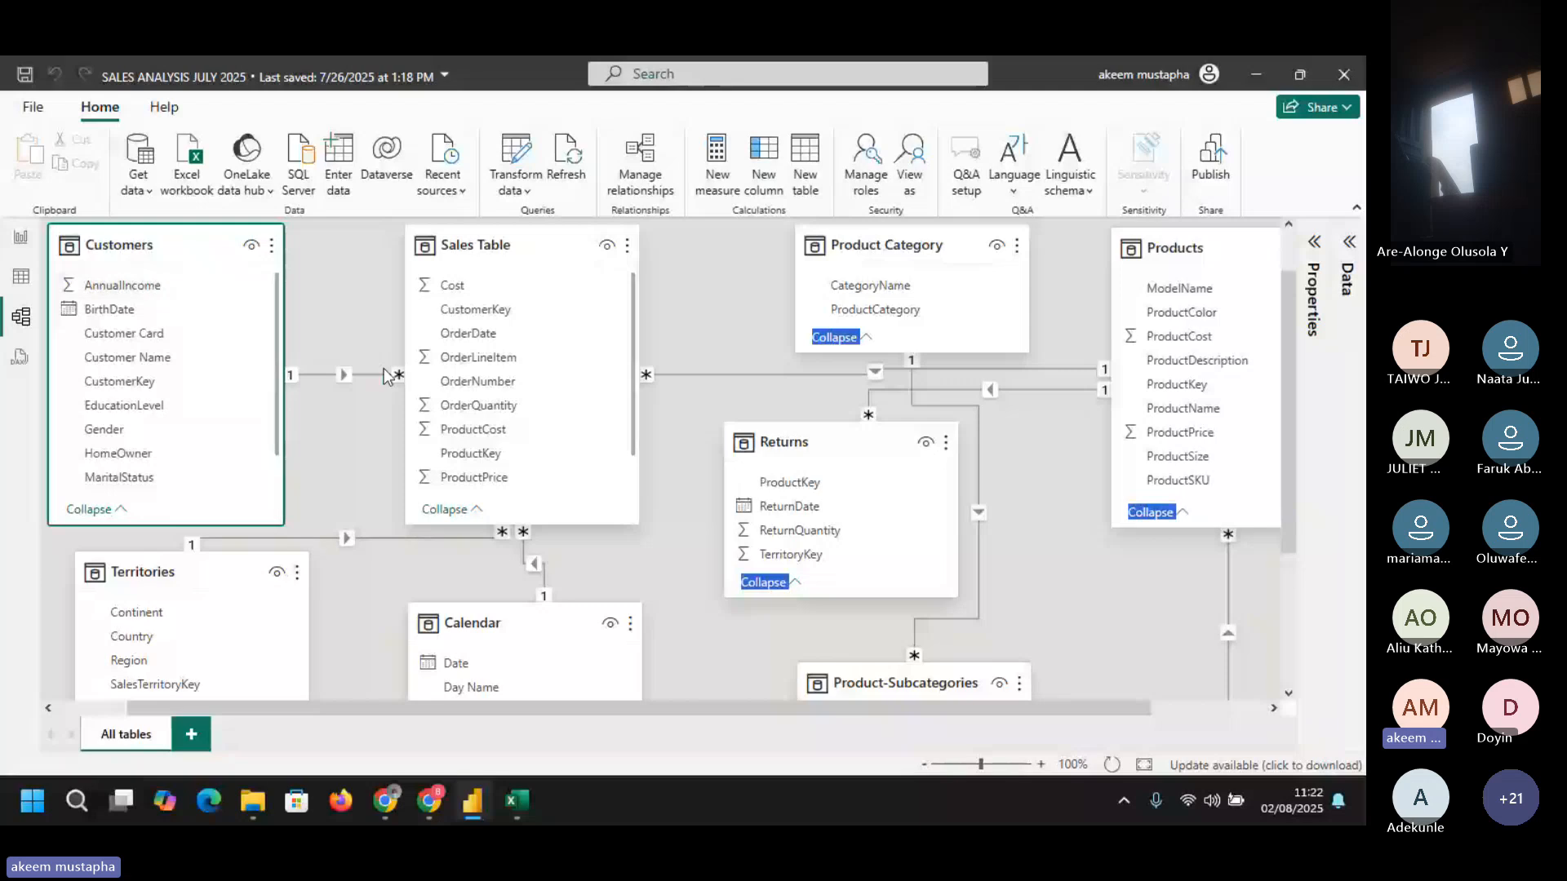
- Reposition the Territories table just beneath Customers, make its card taller, and select its SalesTerritoryKey field
{"action": "left_click", "coordinate": [200, 582]}
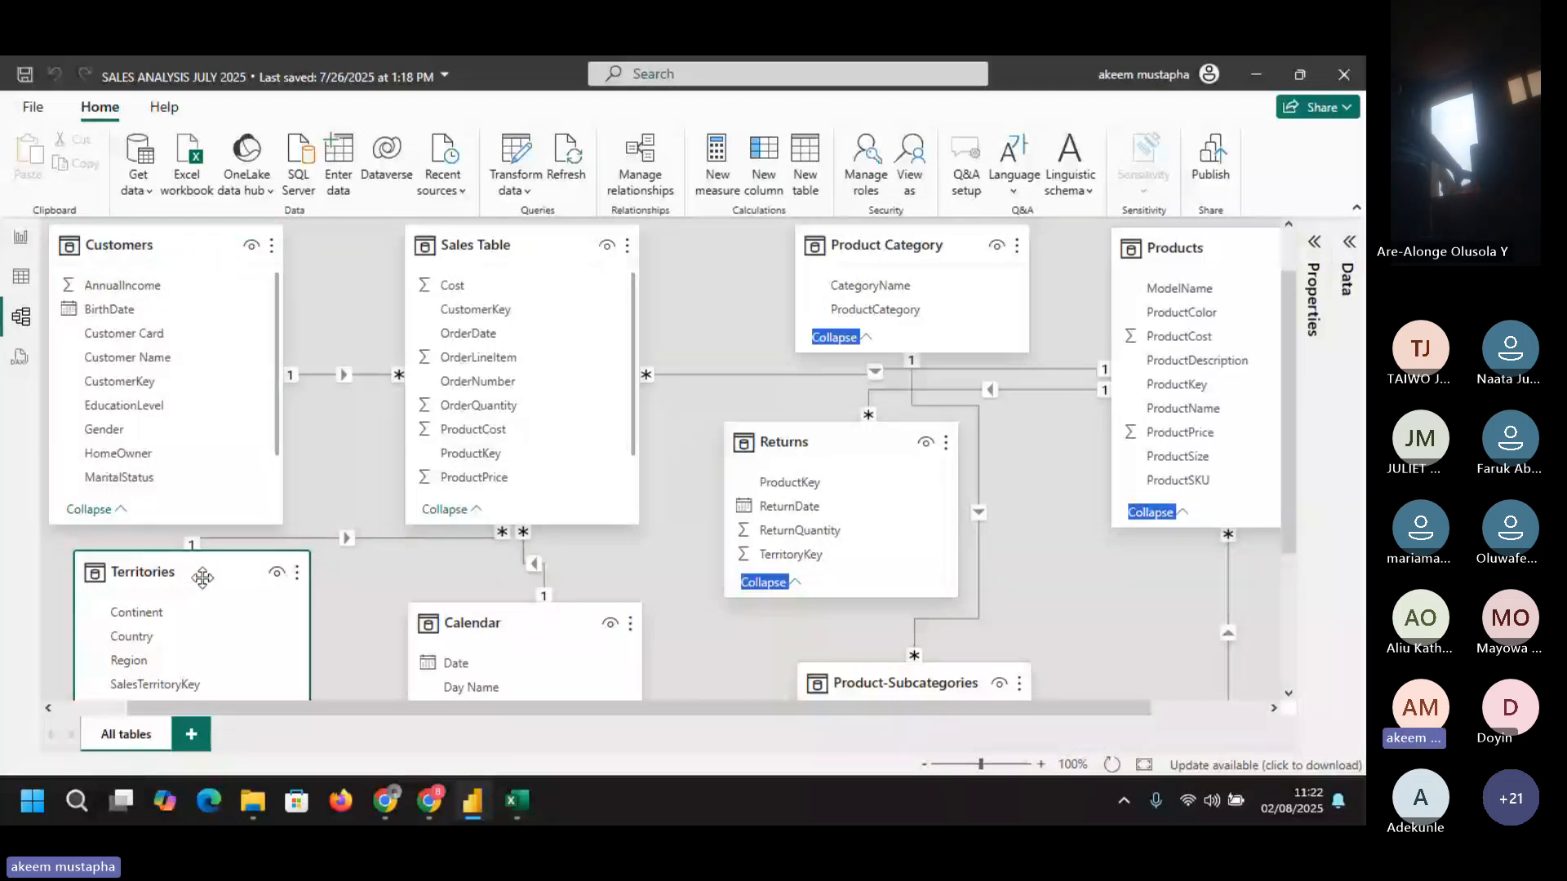
{"action": "left_click", "coordinate": [173, 678]}
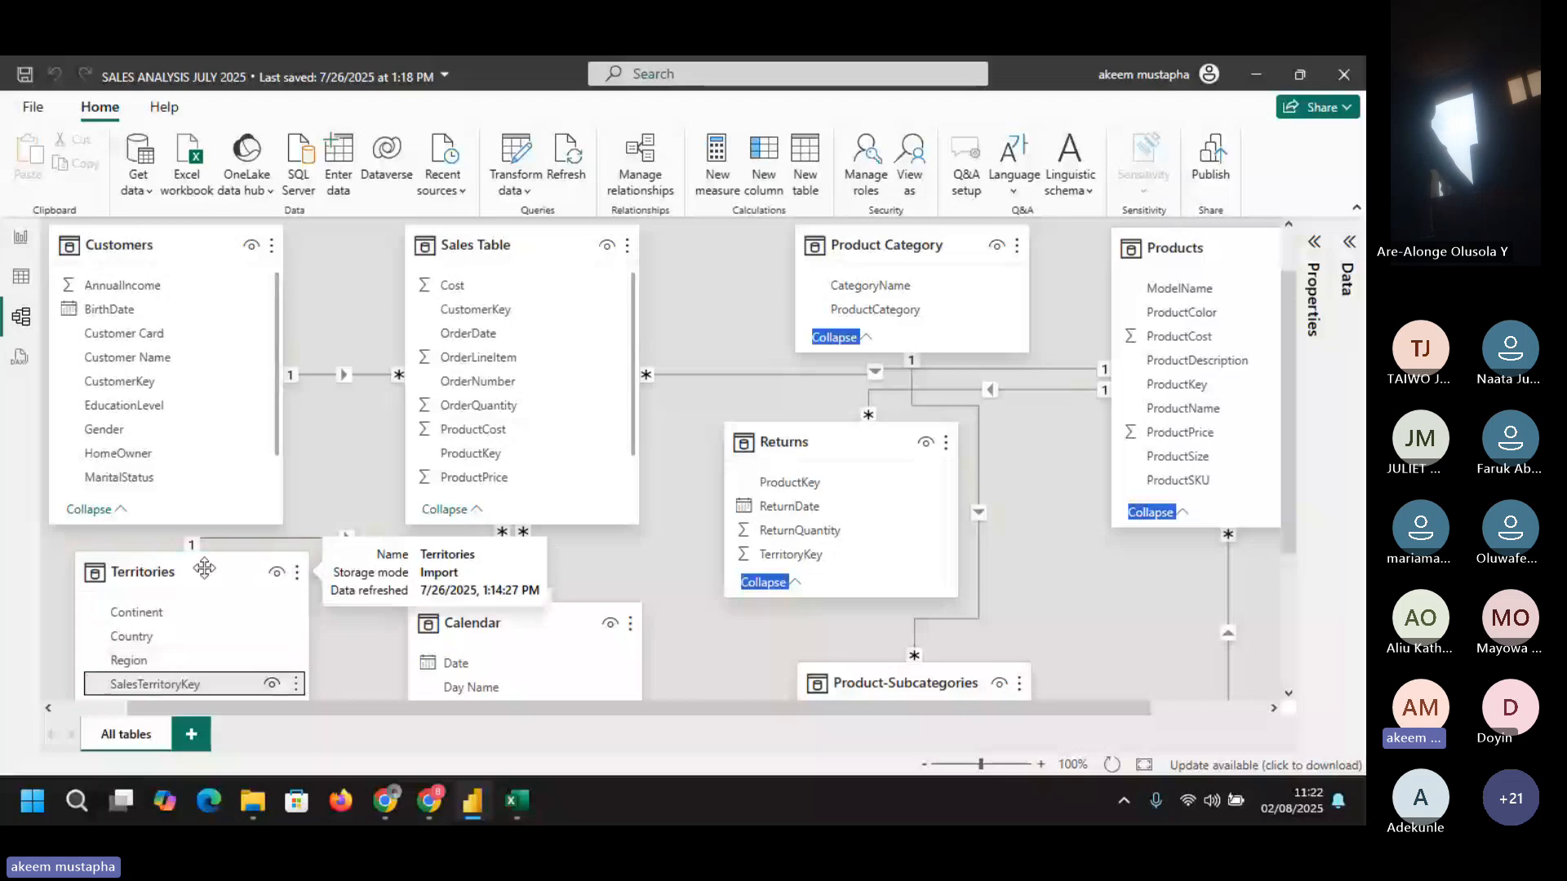
{"action": "left_click_drag", "start_coordinate": [204, 569], "coordinate": [208, 551]}
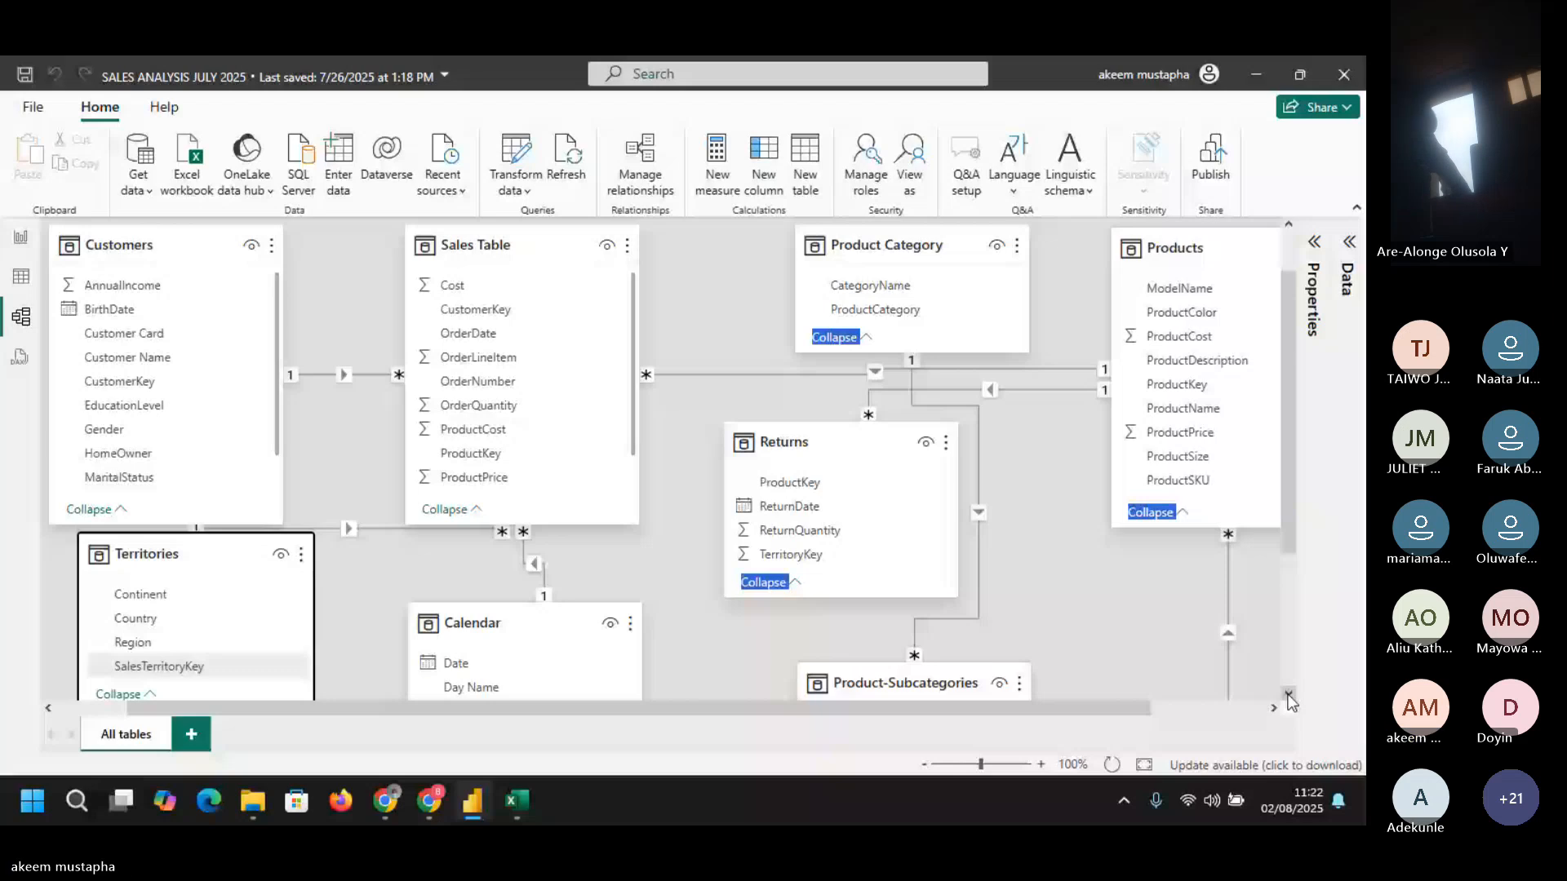
{"action": "scroll", "coordinate": [163, 593], "scroll_direction": "down", "scroll_amount": 3}
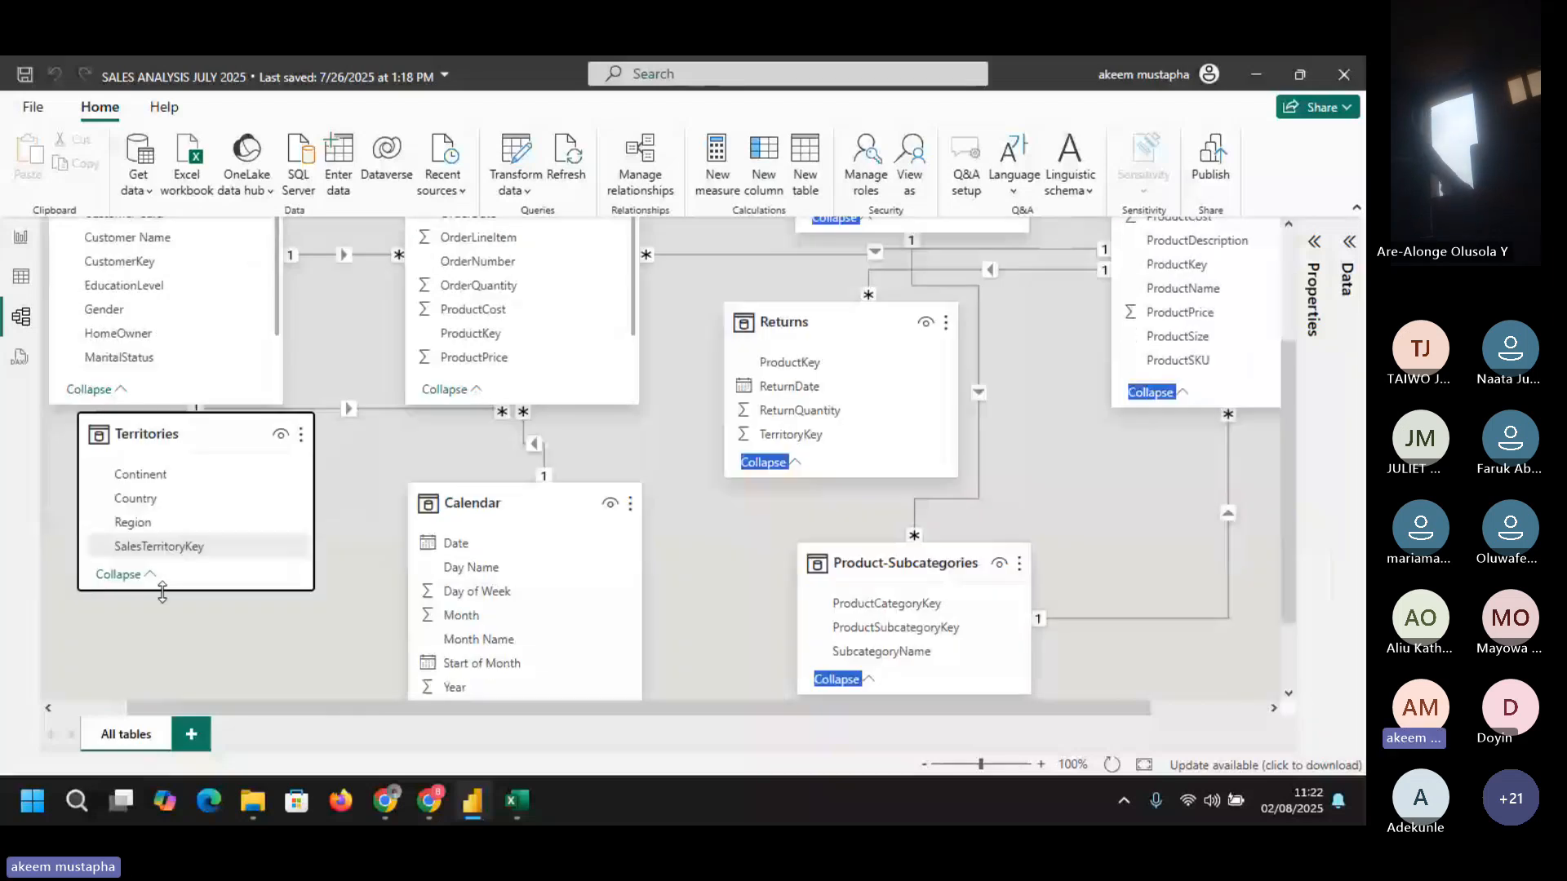
{"action": "left_click_drag", "start_coordinate": [163, 590], "coordinate": [165, 647]}
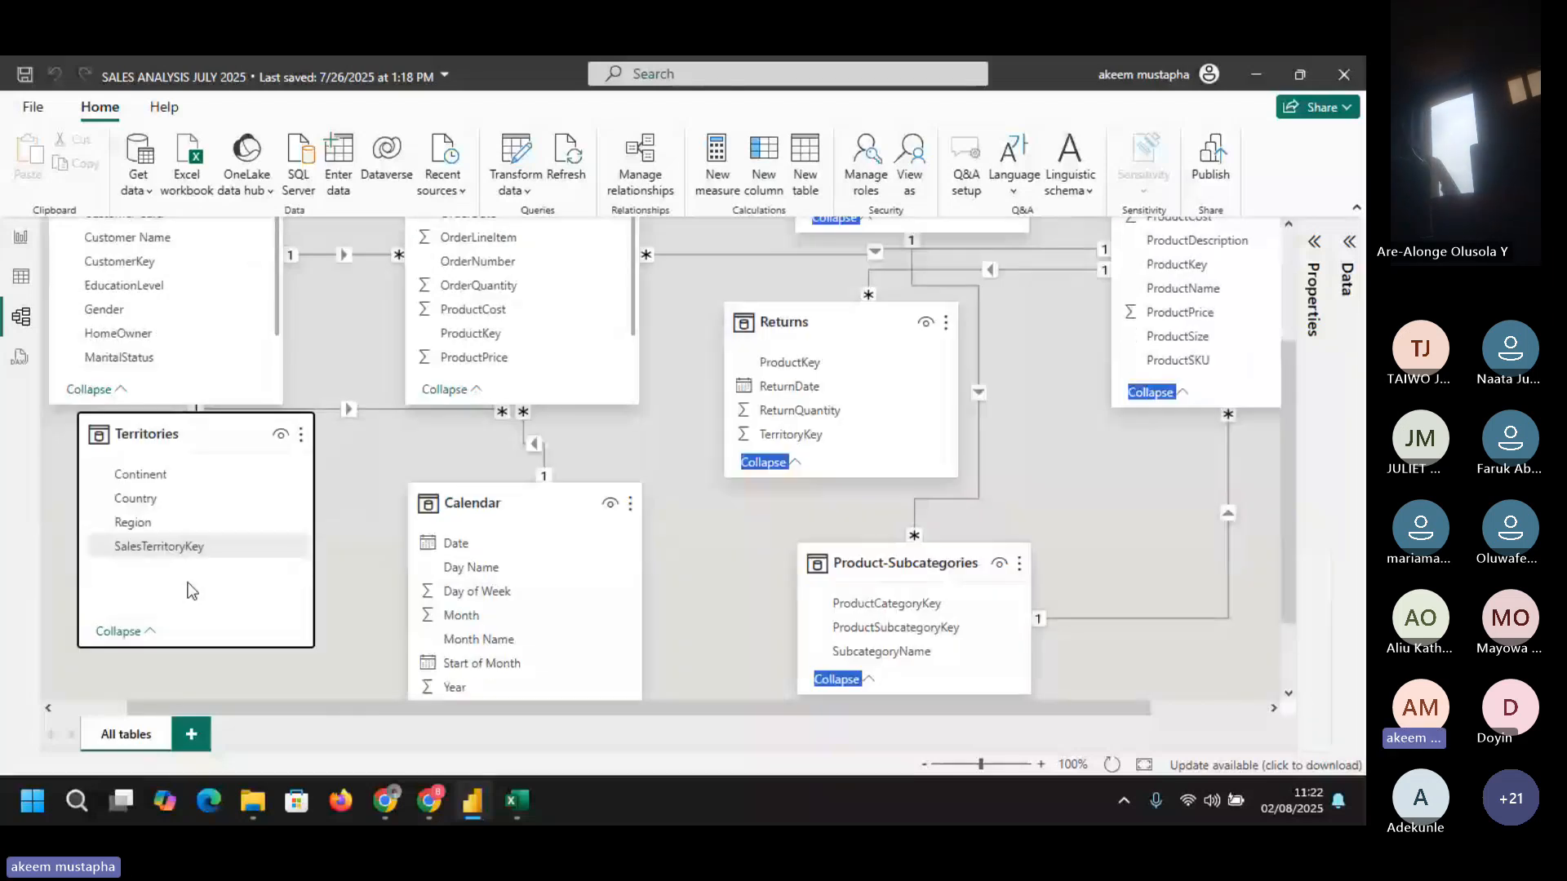
{"action": "left_click_drag", "start_coordinate": [184, 441], "coordinate": [165, 462]}
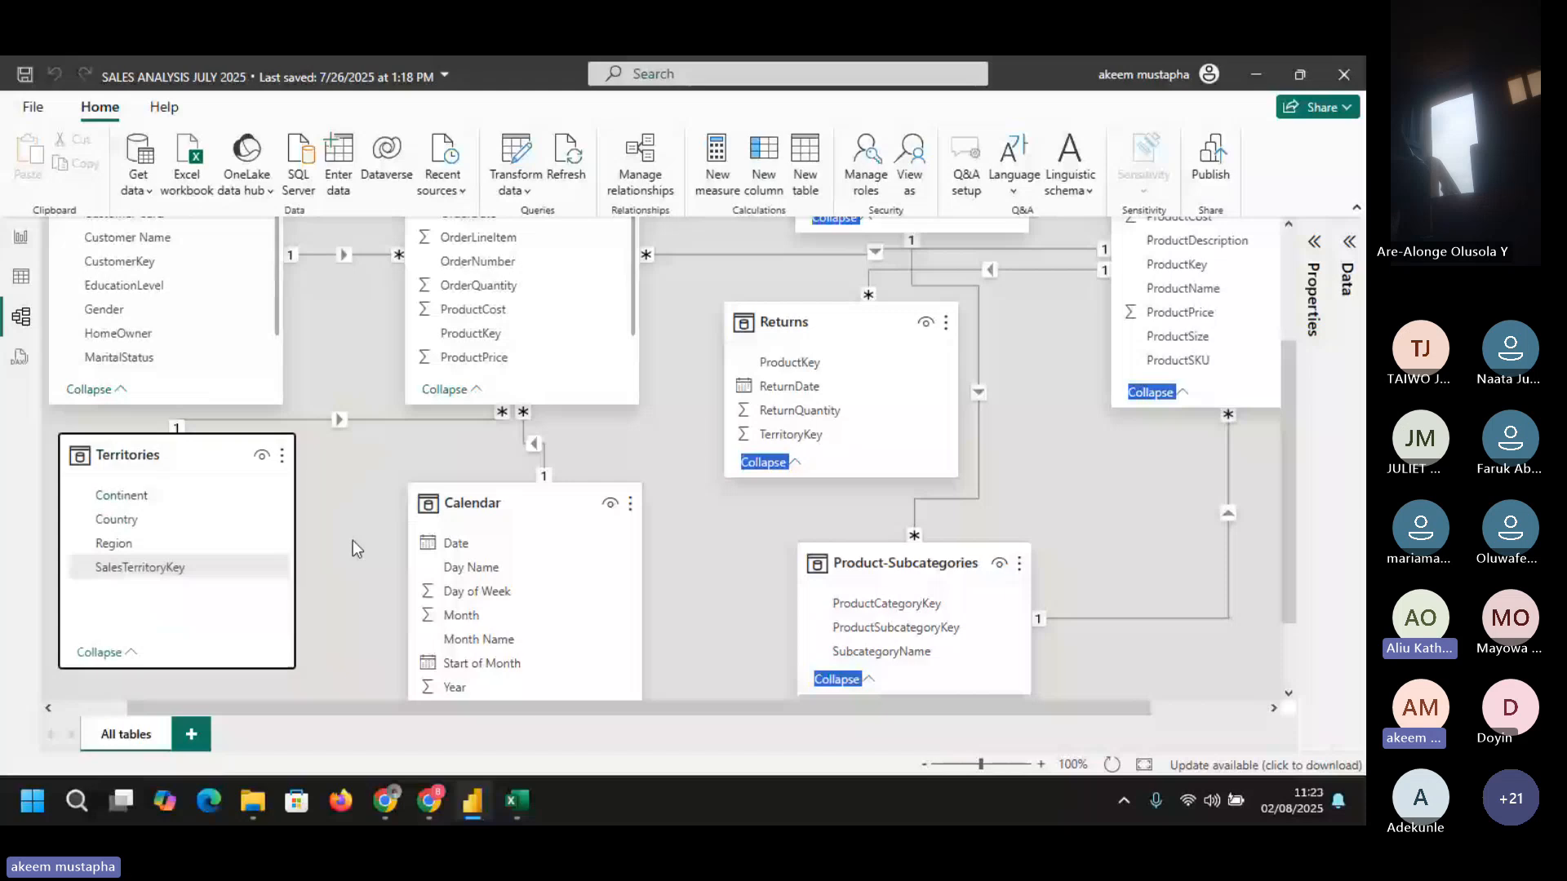
{"action": "left_click", "coordinate": [173, 570]}
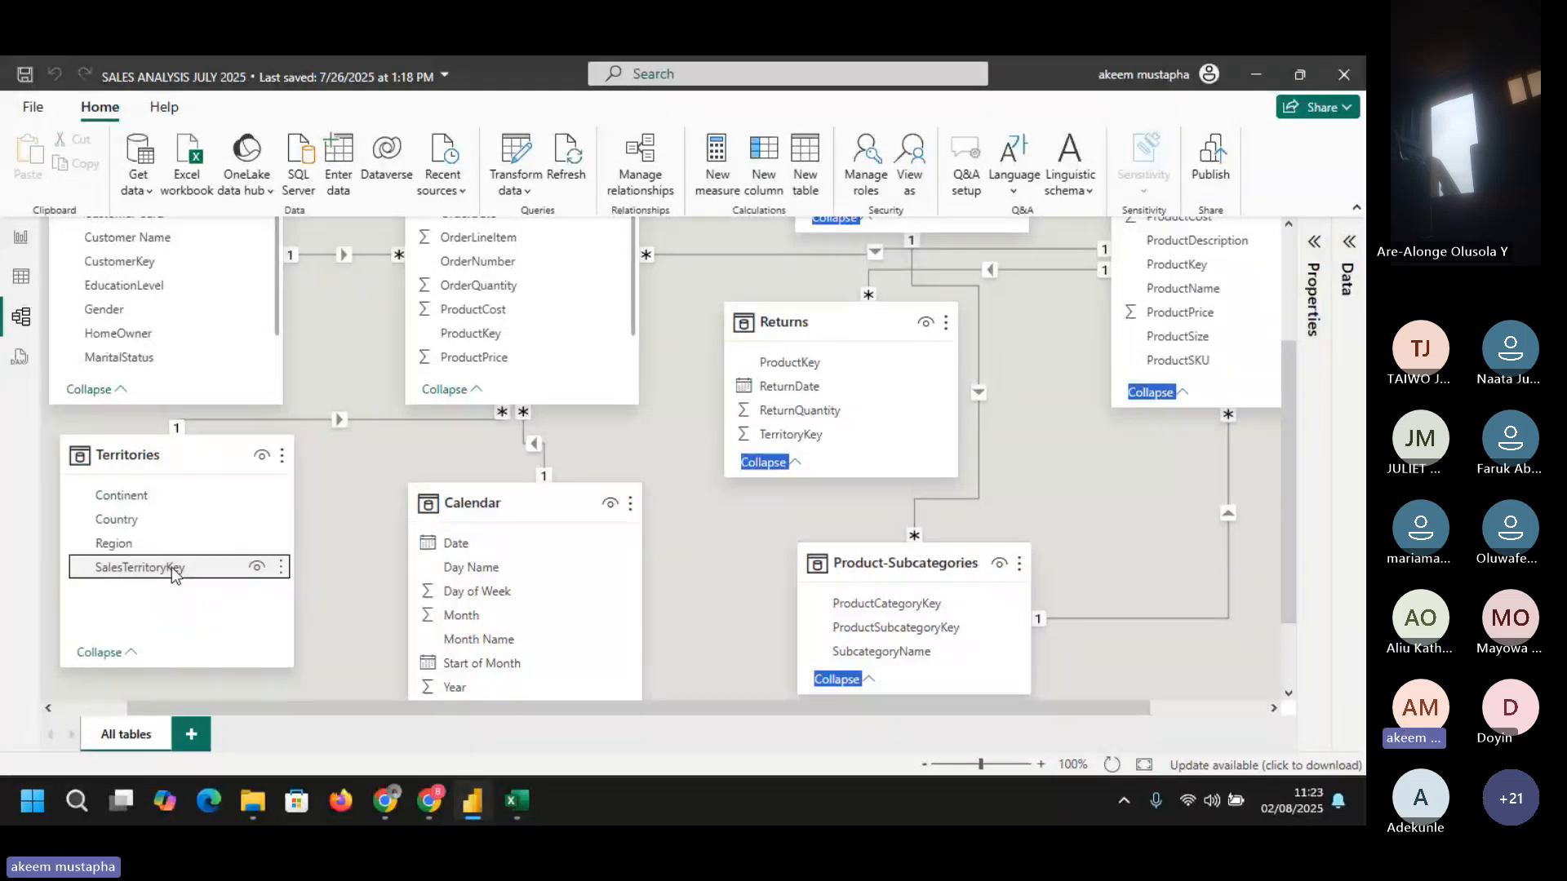
- Scroll the Customers field list down to Occupation, and move the Calendar table slightly closer beneath Sales Table
{"action": "left_click", "coordinate": [276, 310]}
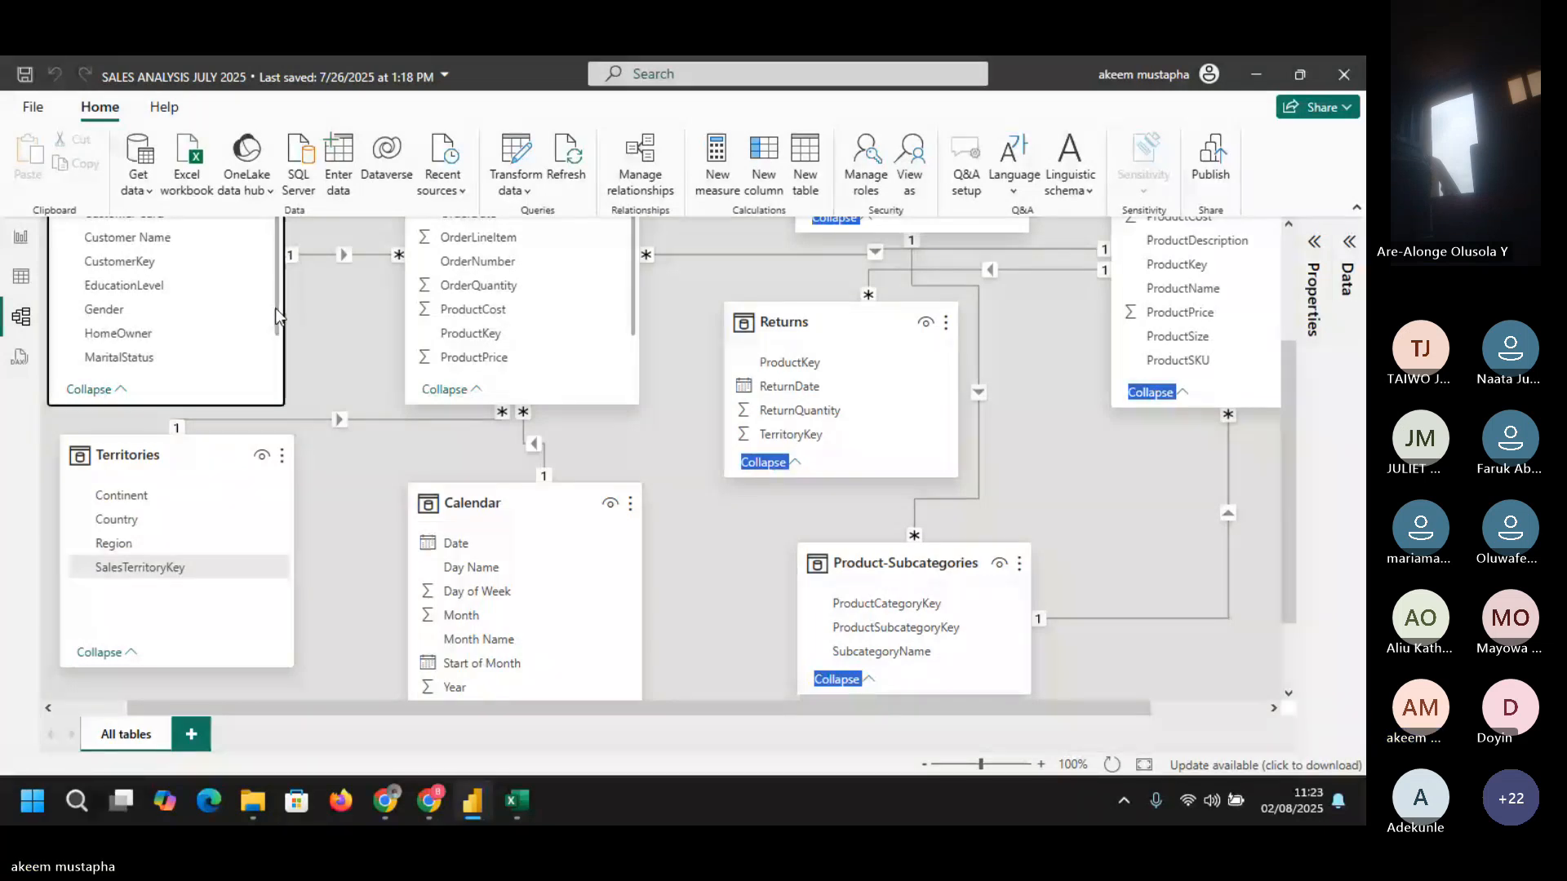
{"action": "left_click_drag", "start_coordinate": [277, 314], "coordinate": [279, 226]}
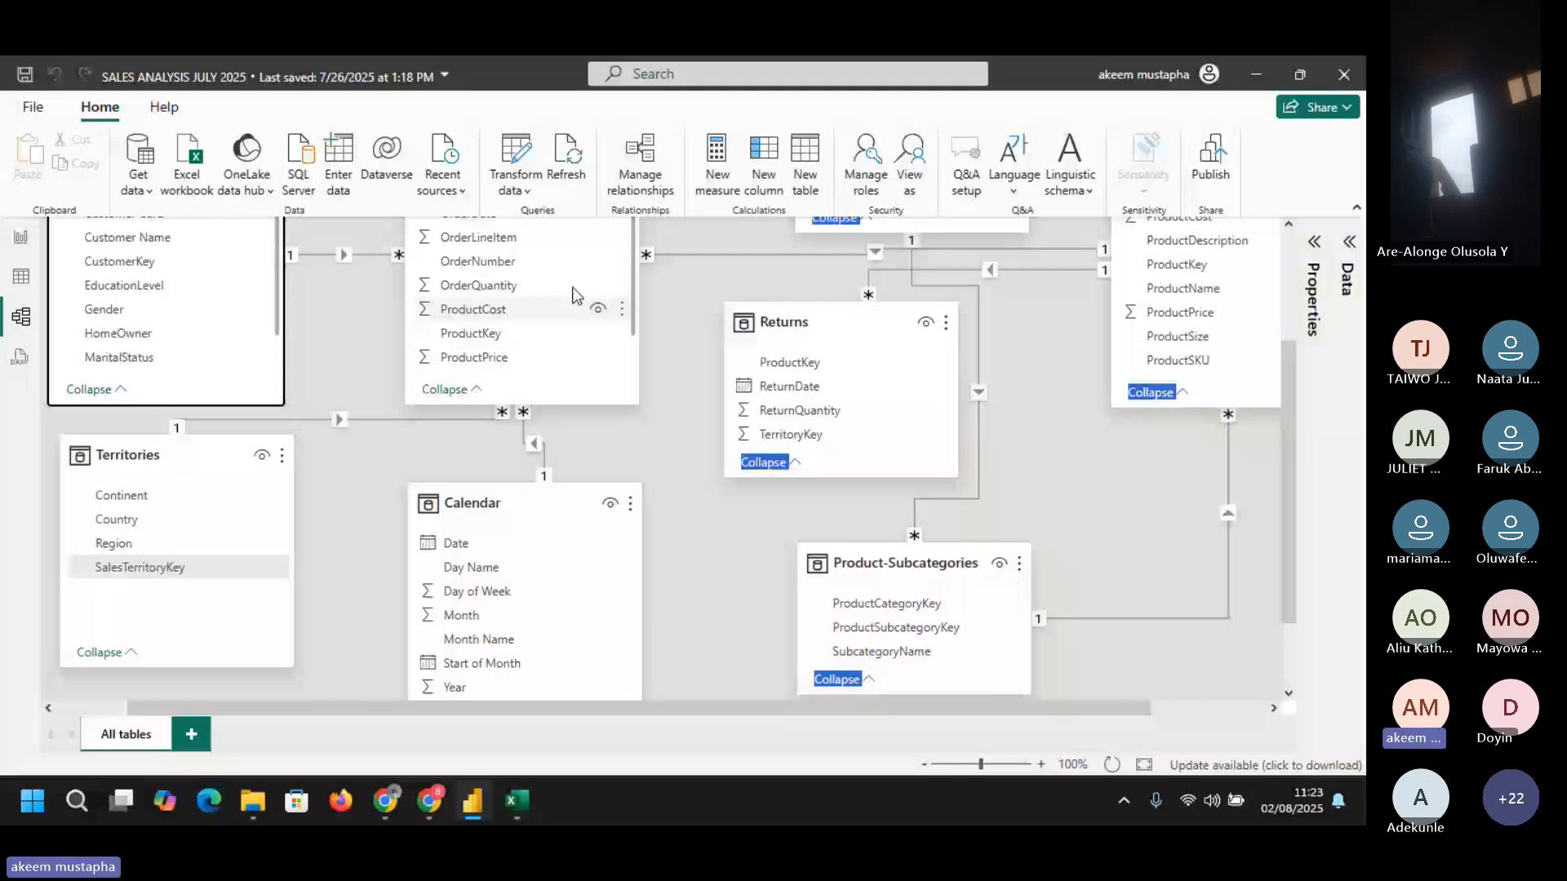
{"action": "scroll", "coordinate": [163, 310], "scroll_direction": "down", "scroll_amount": 1}
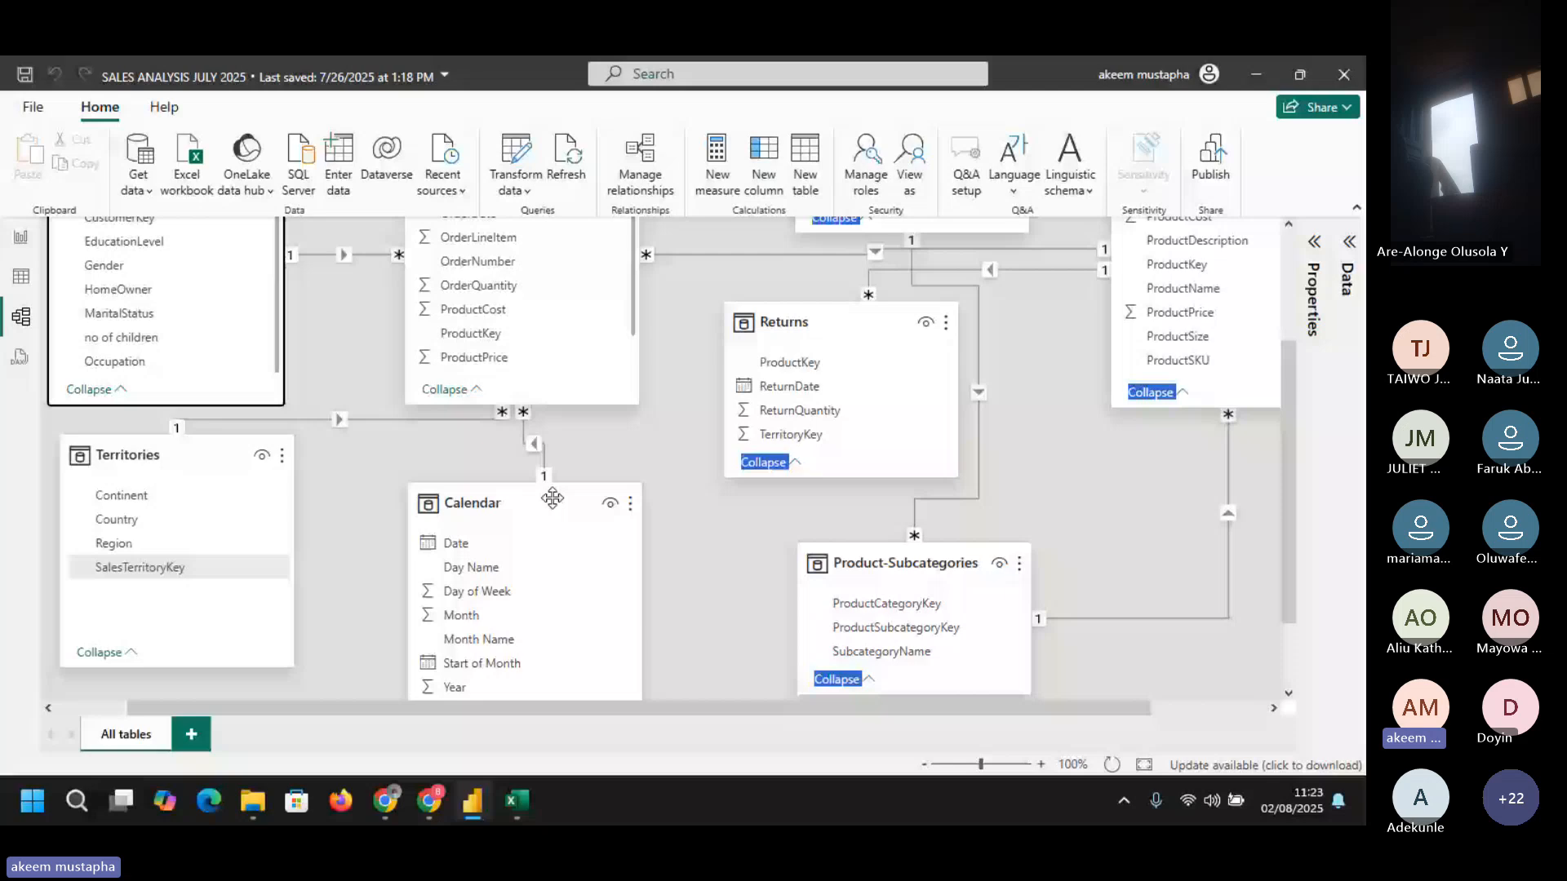
{"action": "left_click_drag", "start_coordinate": [552, 498], "coordinate": [514, 498]}
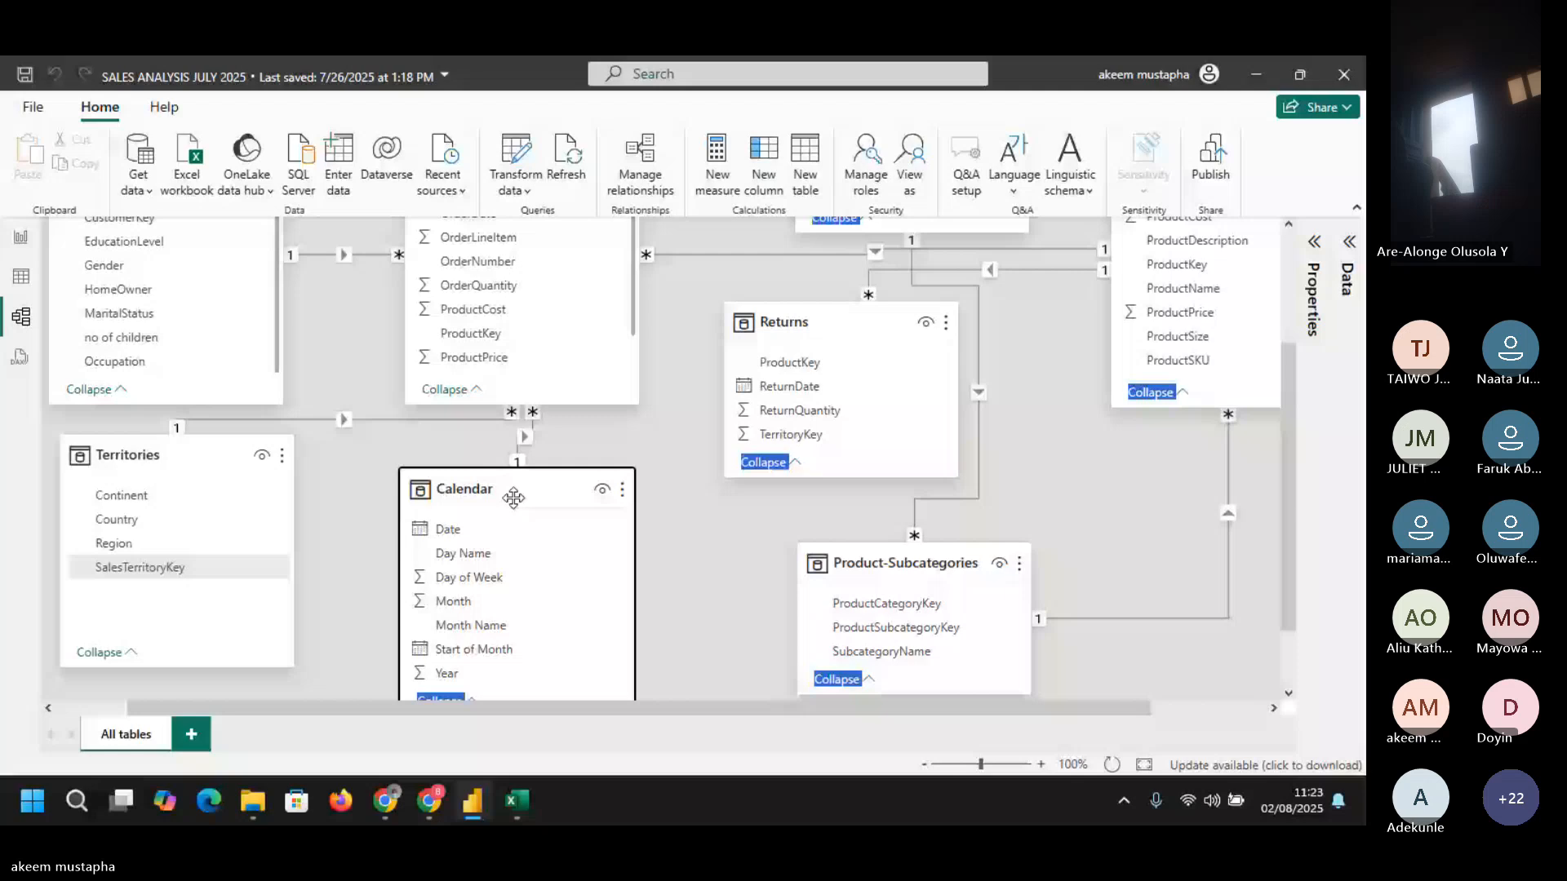
- Place Products between Sales Table and Product Category in the diagram, and move Returns down off the Products table
{"action": "scroll", "coordinate": [975, 316], "scroll_direction": "up", "scroll_amount": 3}
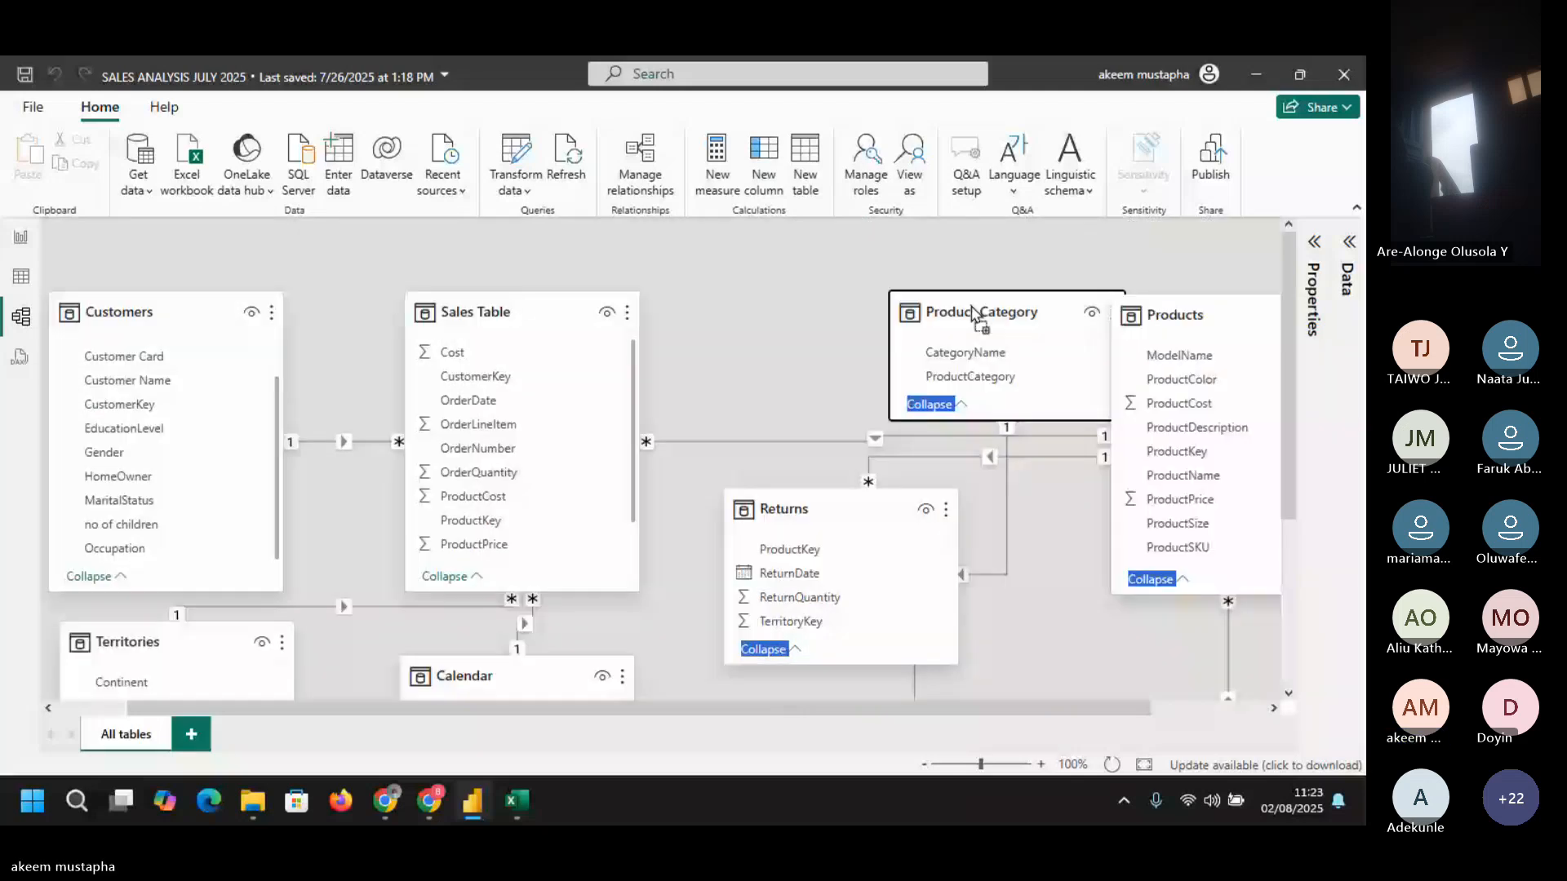
{"action": "left_click_drag", "start_coordinate": [975, 316], "coordinate": [884, 300]}
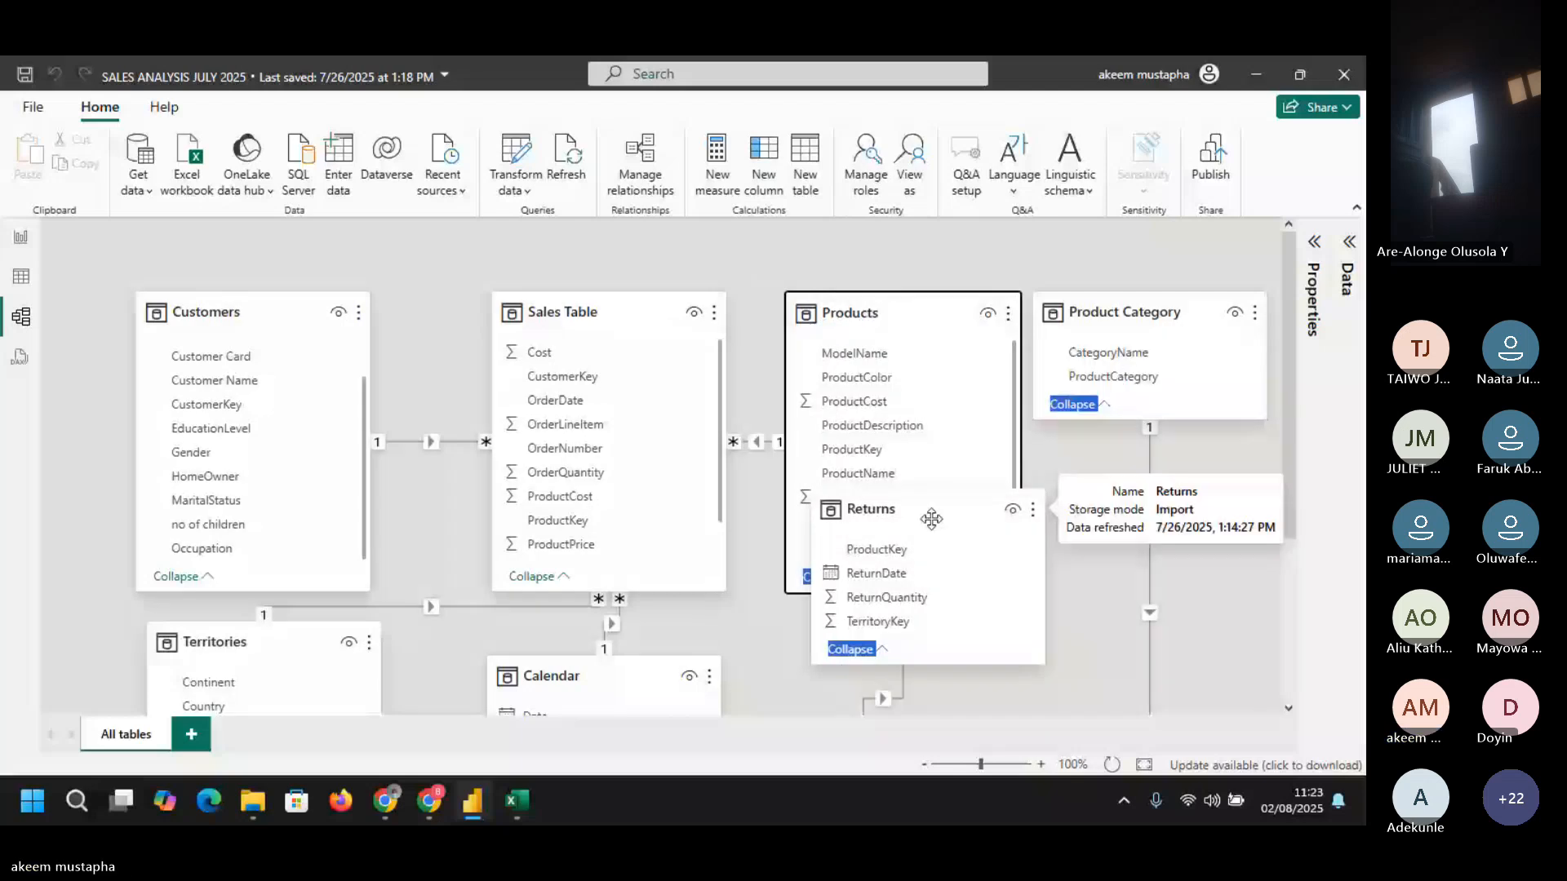
{"action": "left_click_drag", "start_coordinate": [931, 519], "coordinate": [887, 618]}
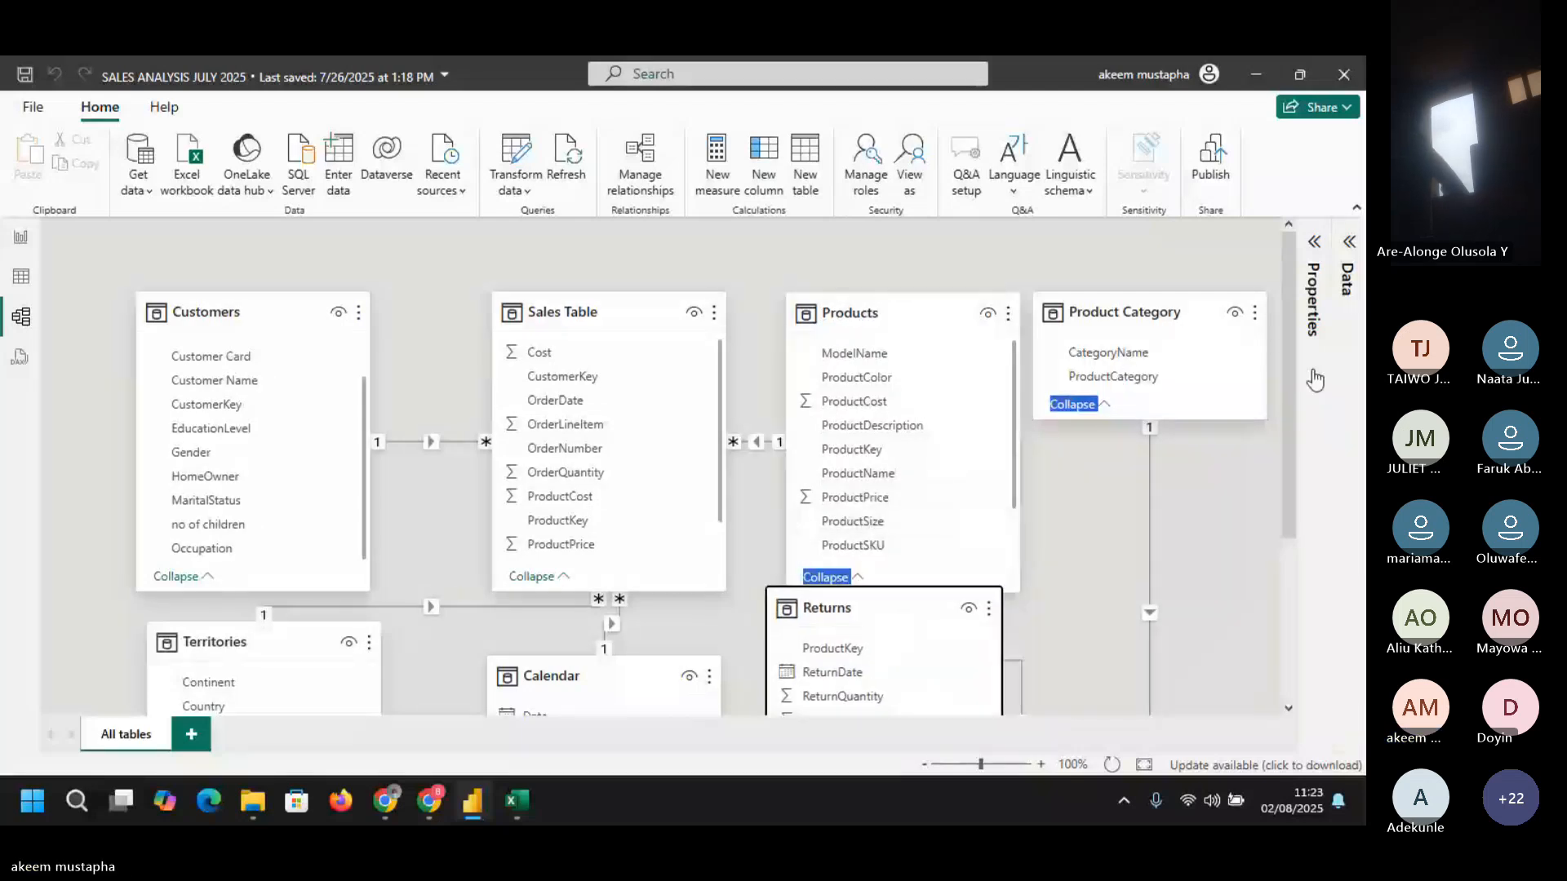
- Move Product-Subcategories beneath Product Category, and lower Returns to leave a clear gap beneath Products
{"action": "left_click_drag", "start_coordinate": [1289, 364], "coordinate": [1303, 513]}
{"action": "left_click_drag", "start_coordinate": [1043, 529], "coordinate": [1199, 373]}
{"action": "left_click_drag", "start_coordinate": [900, 416], "coordinate": [949, 520]}
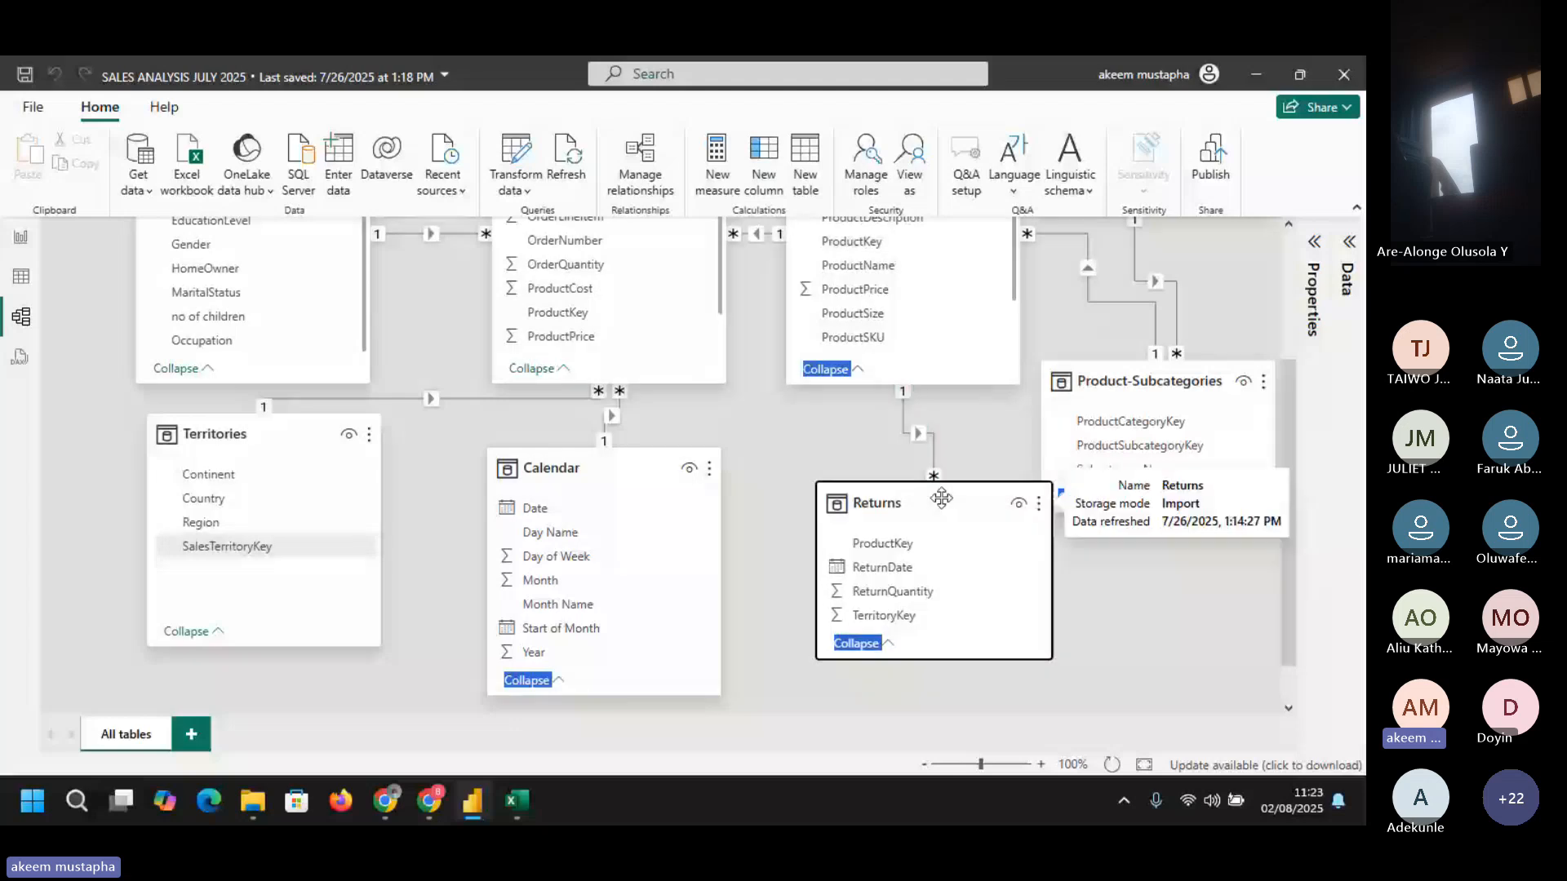
{"action": "left_click_drag", "start_coordinate": [941, 498], "coordinate": [937, 515]}
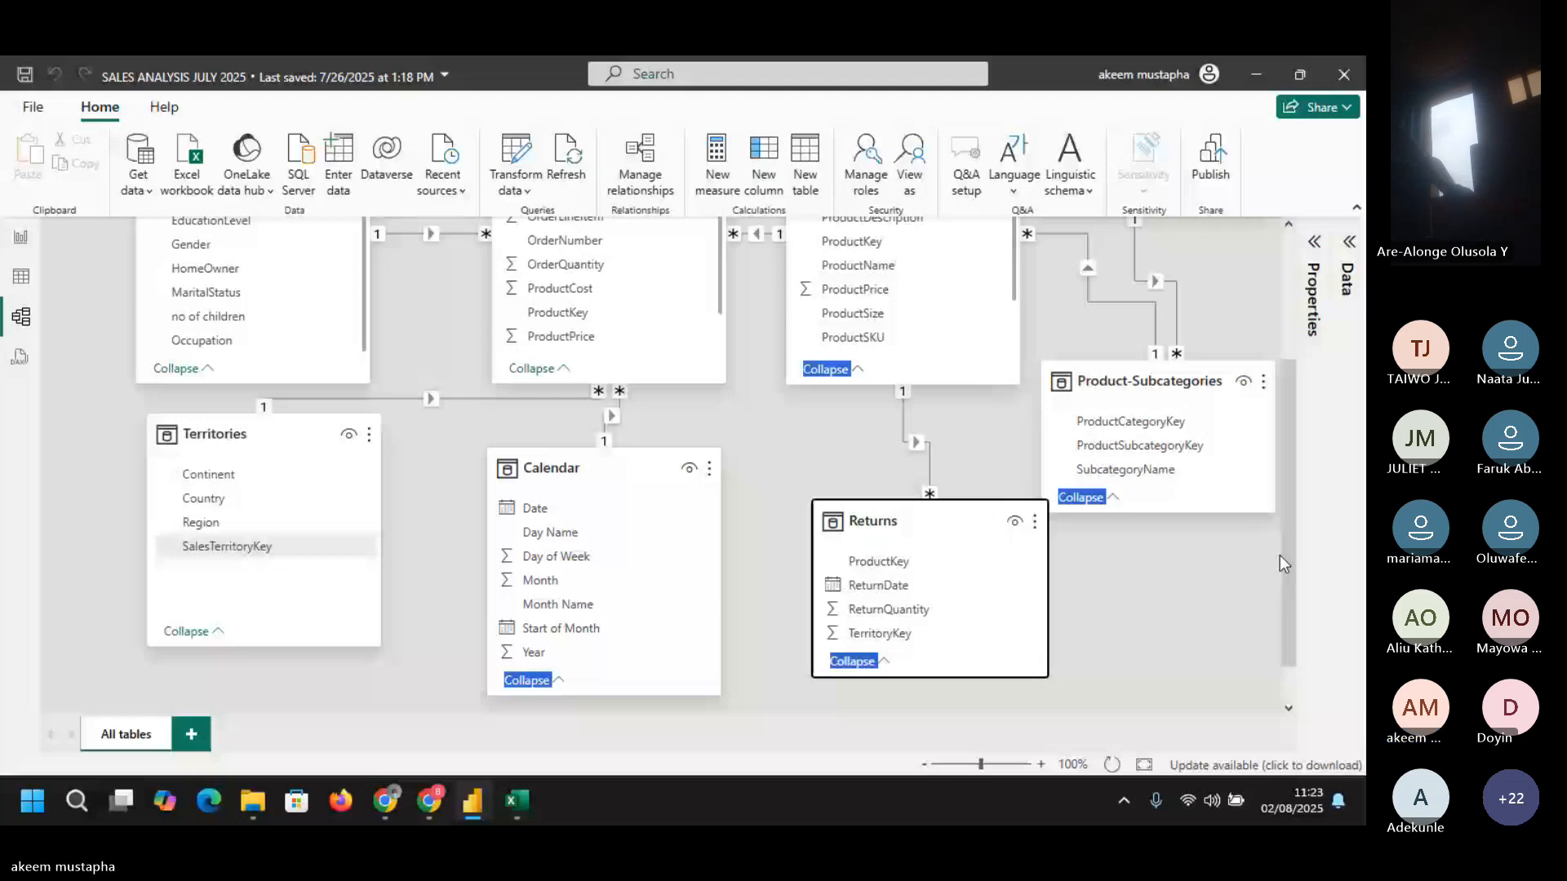
{"action": "left_click_drag", "start_coordinate": [1279, 555], "coordinate": [1281, 511]}
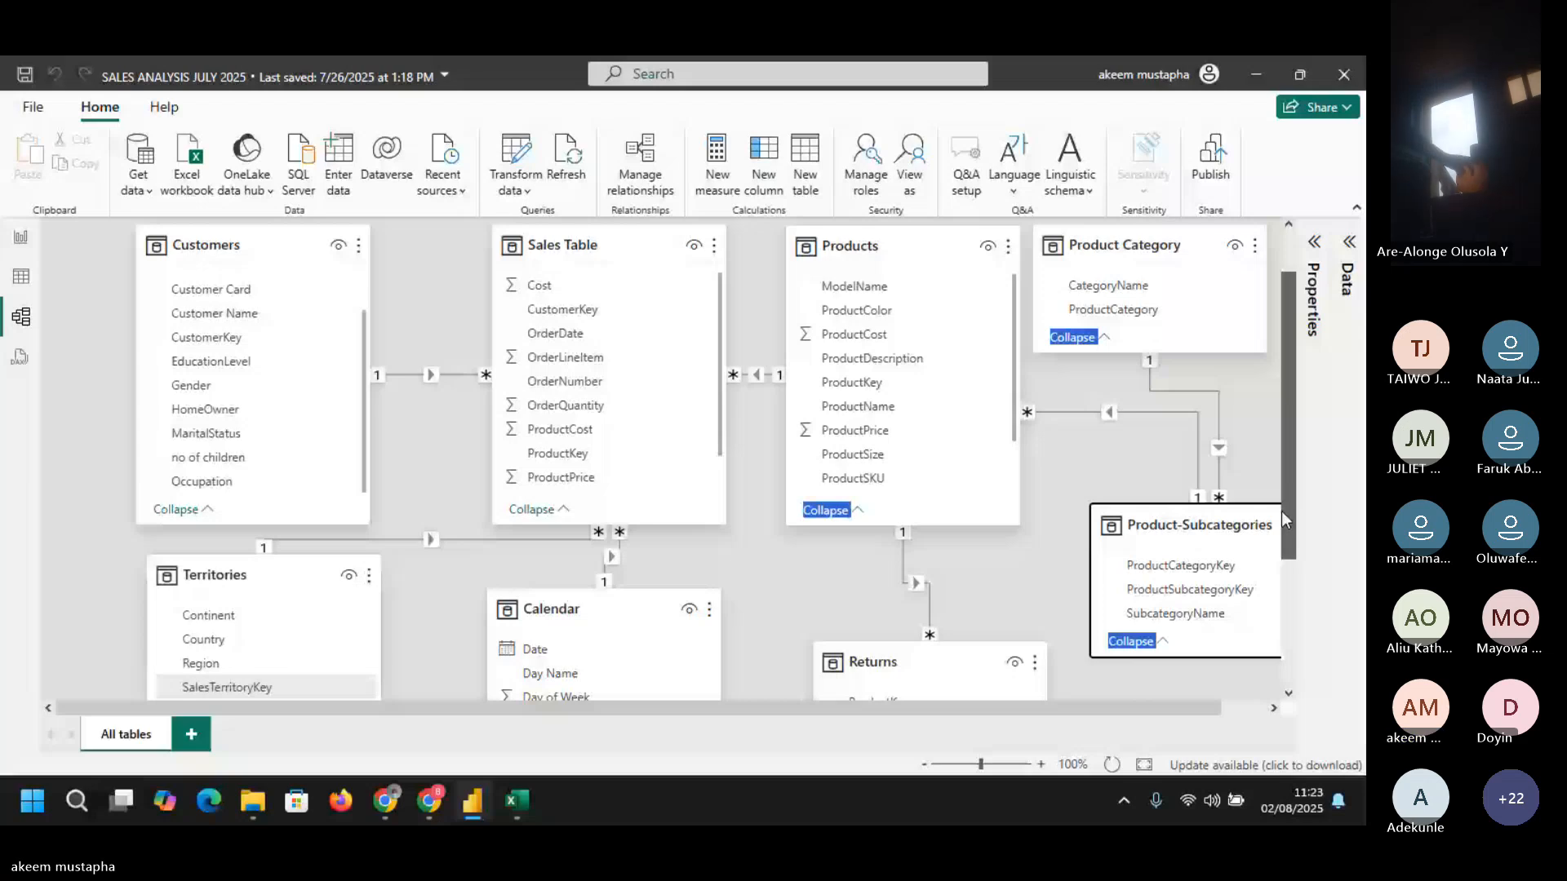
{"action": "left_click_drag", "start_coordinate": [1281, 511], "coordinate": [1280, 468]}
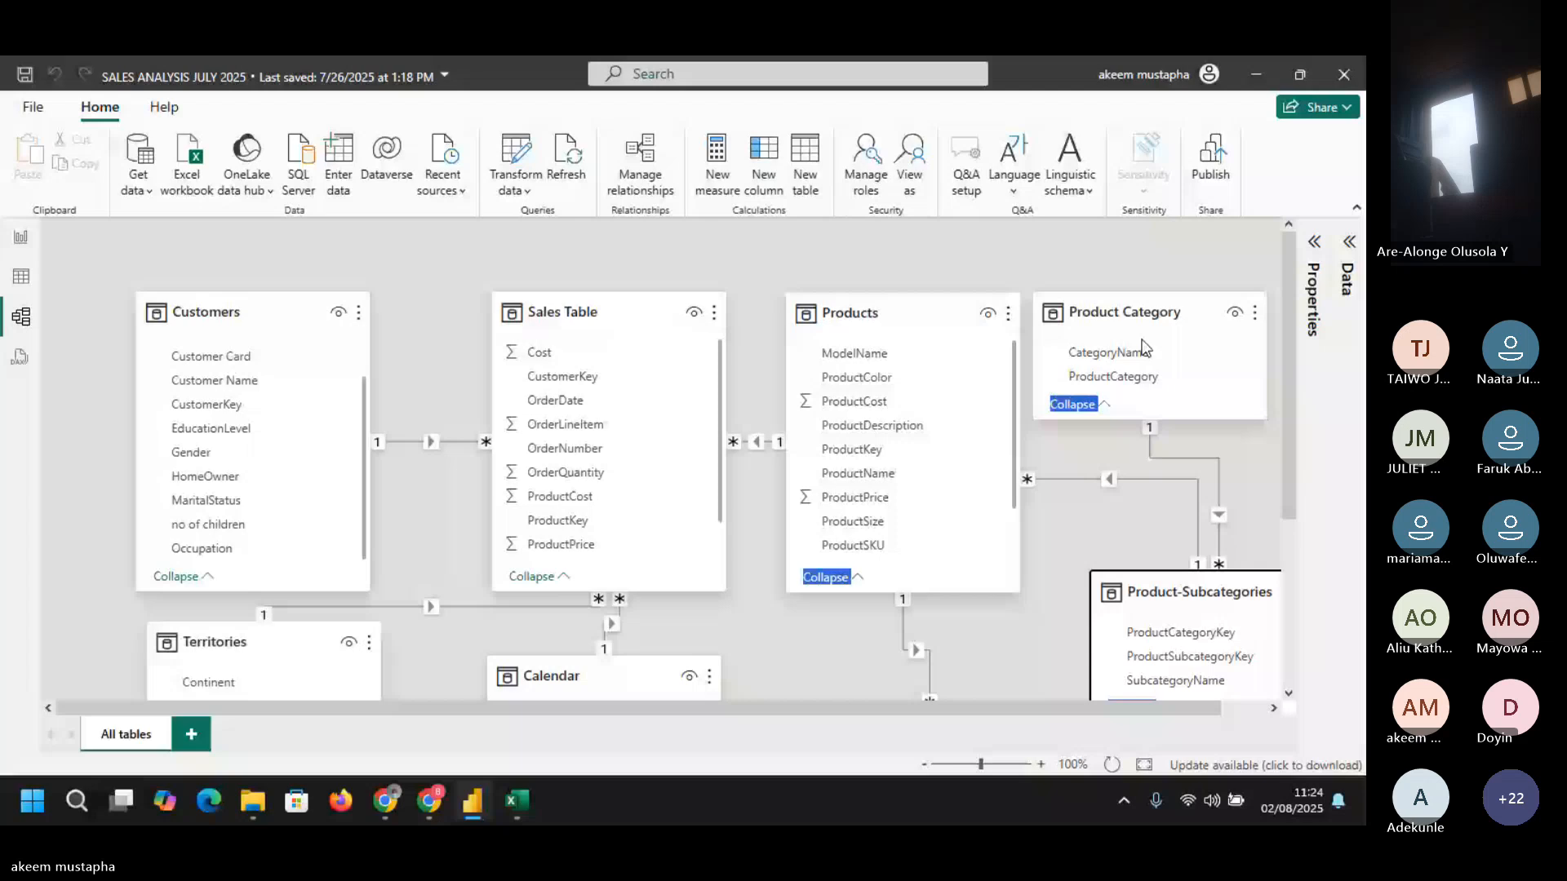
- Place Product-Subcategories directly beside Products, with Product Category beneath Product-Subcategories
{"action": "left_click_drag", "start_coordinate": [1117, 314], "coordinate": [1279, 327]}
{"action": "left_click_drag", "start_coordinate": [1217, 587], "coordinate": [1142, 348]}
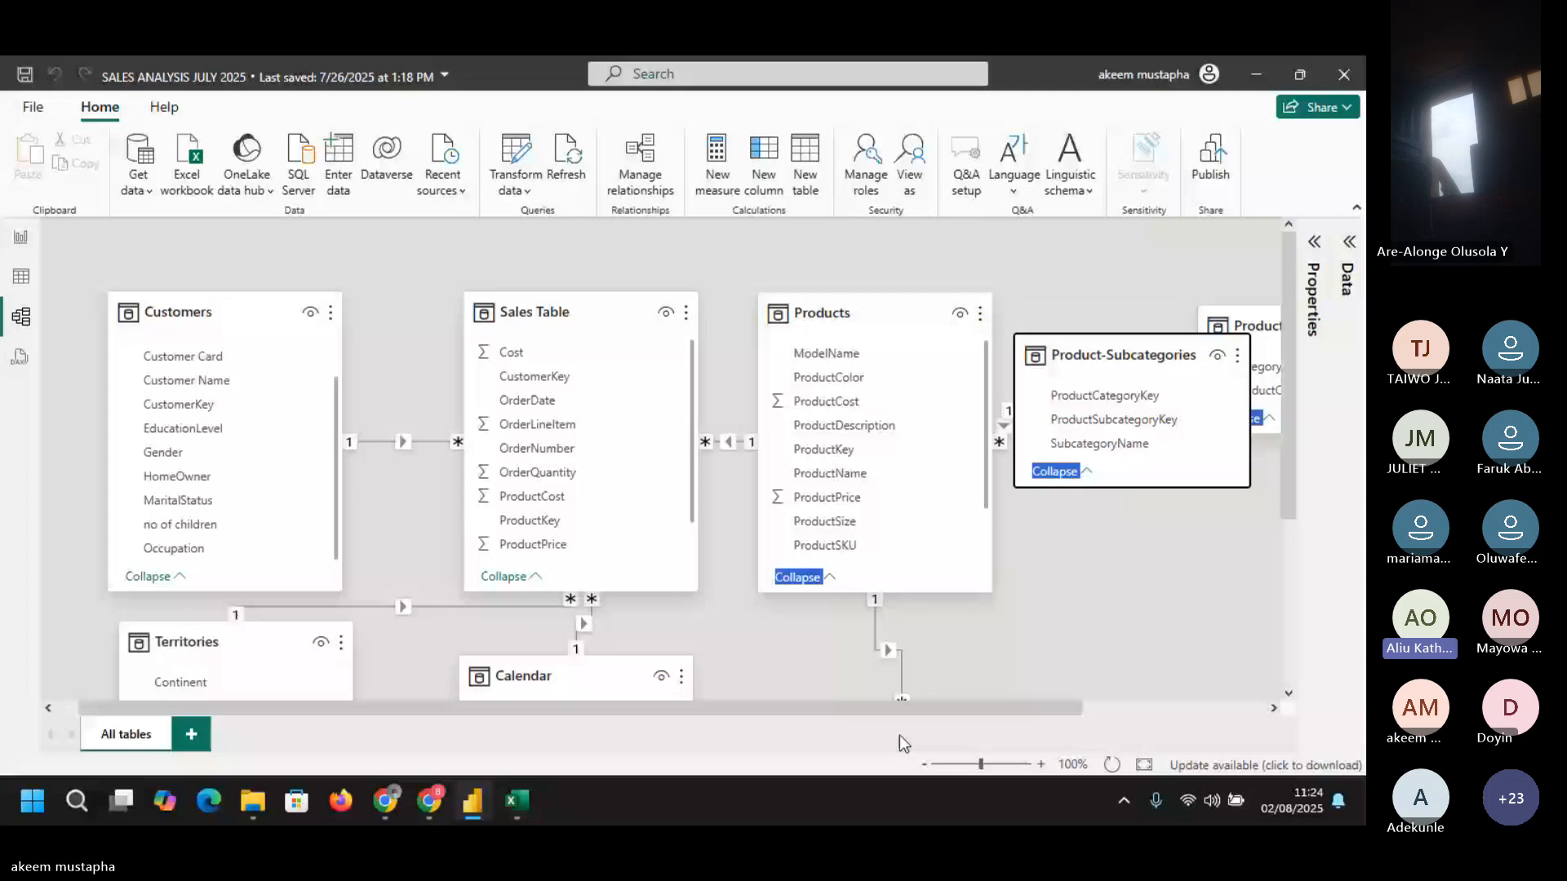
{"action": "left_click_drag", "start_coordinate": [1248, 327], "coordinate": [1181, 585]}
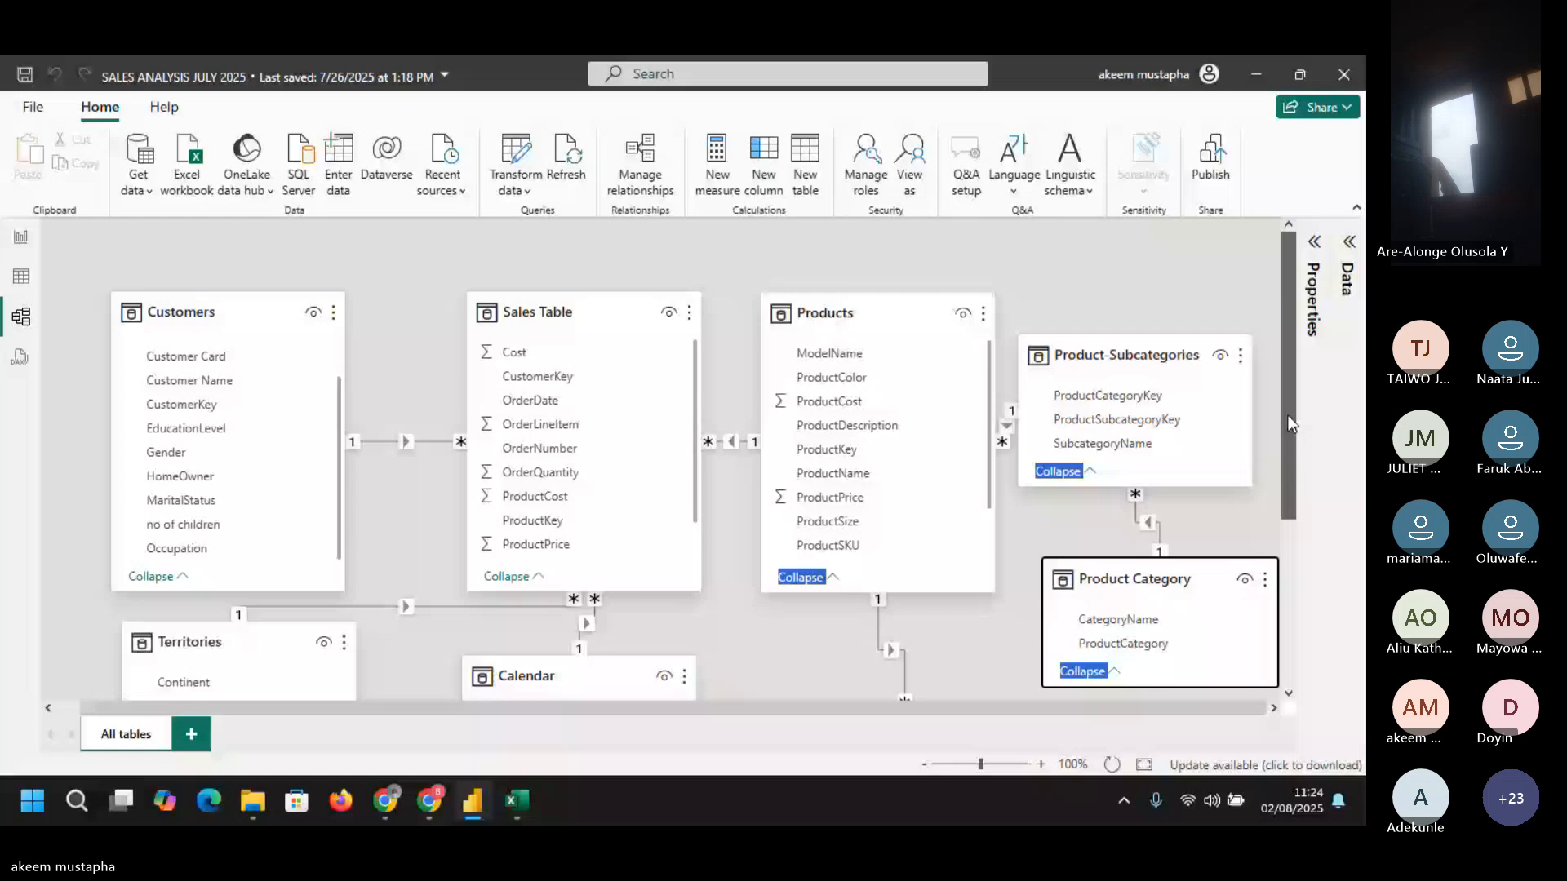
- Widen the spacing by shifting Product-Subcategories farther from Products and Product Category lower beneath it
{"action": "scroll", "coordinate": [1288, 418], "scroll_direction": "down", "scroll_amount": 1}
{"action": "left_click_drag", "start_coordinate": [1166, 294], "coordinate": [1214, 267]}
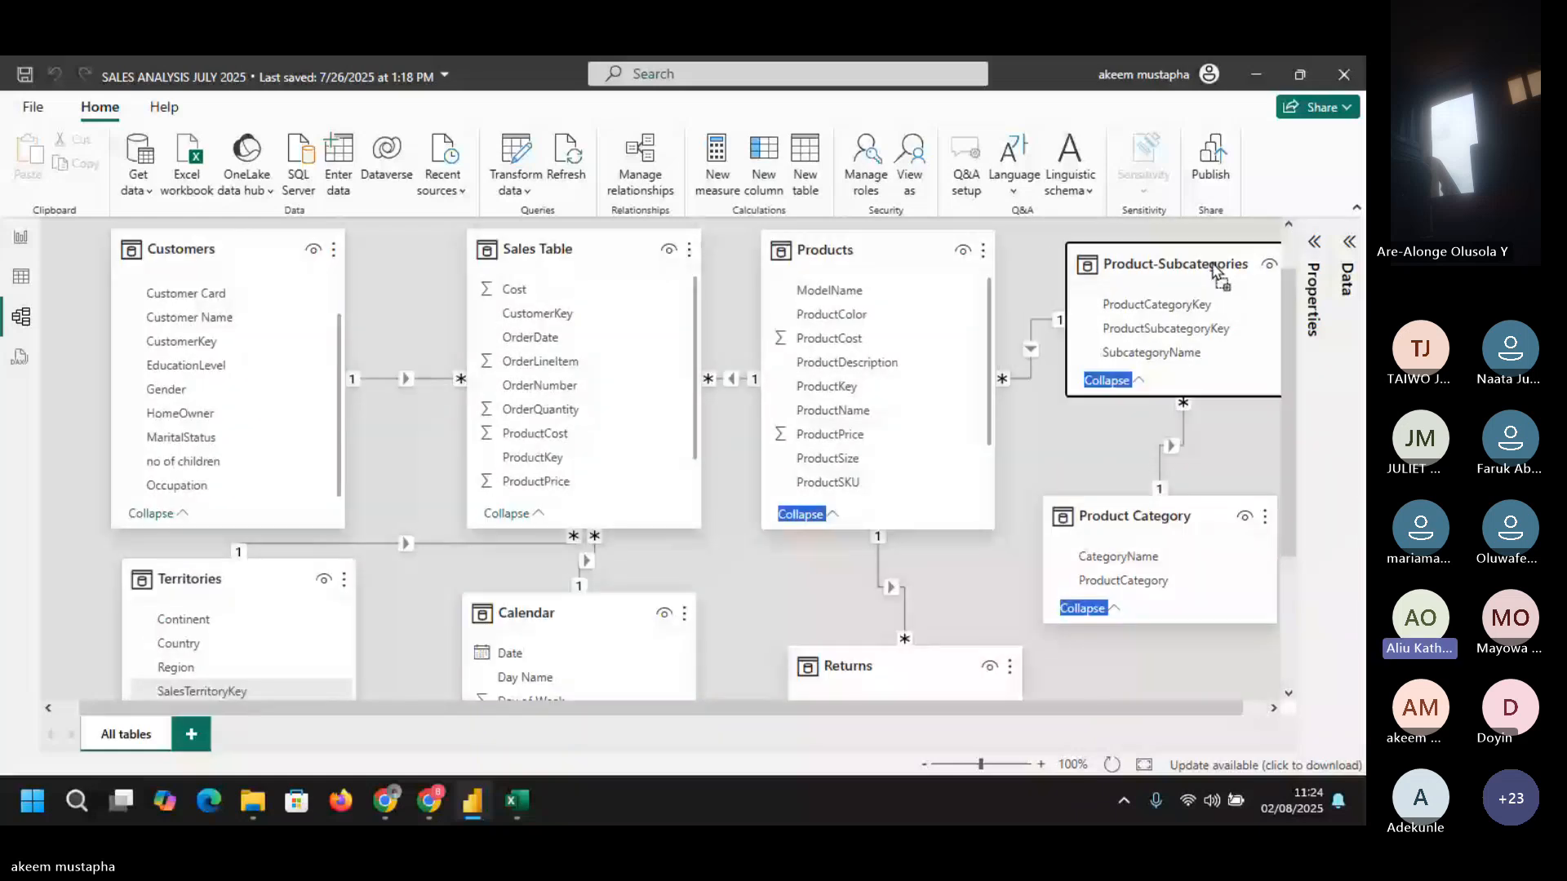
{"action": "left_click_drag", "start_coordinate": [1191, 503], "coordinate": [1224, 535]}
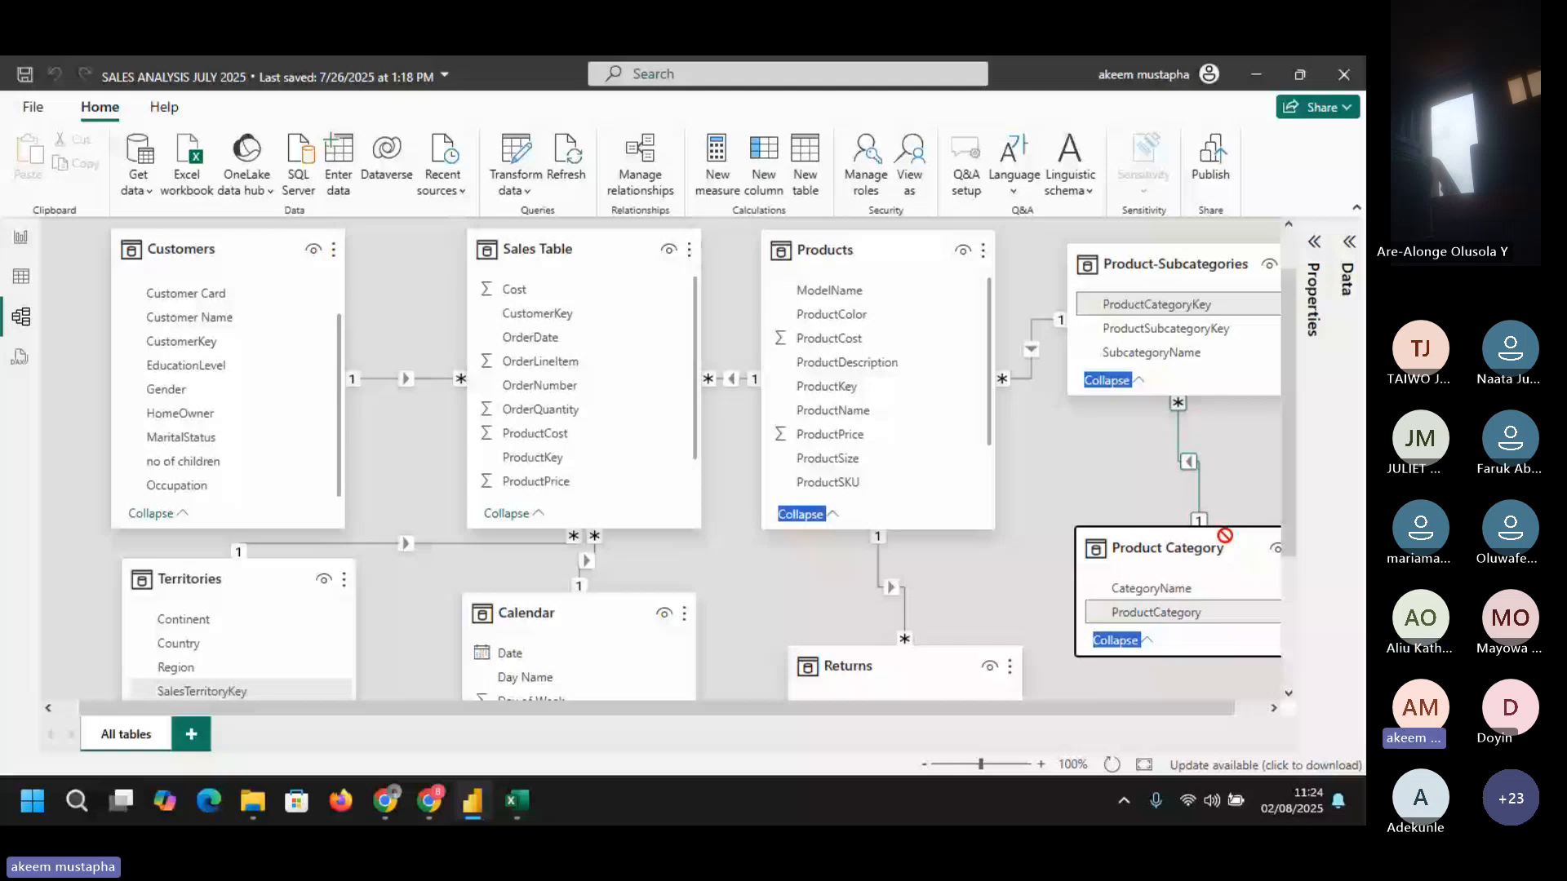
{"action": "scroll", "coordinate": [1294, 429], "scroll_direction": "up", "scroll_amount": 1}
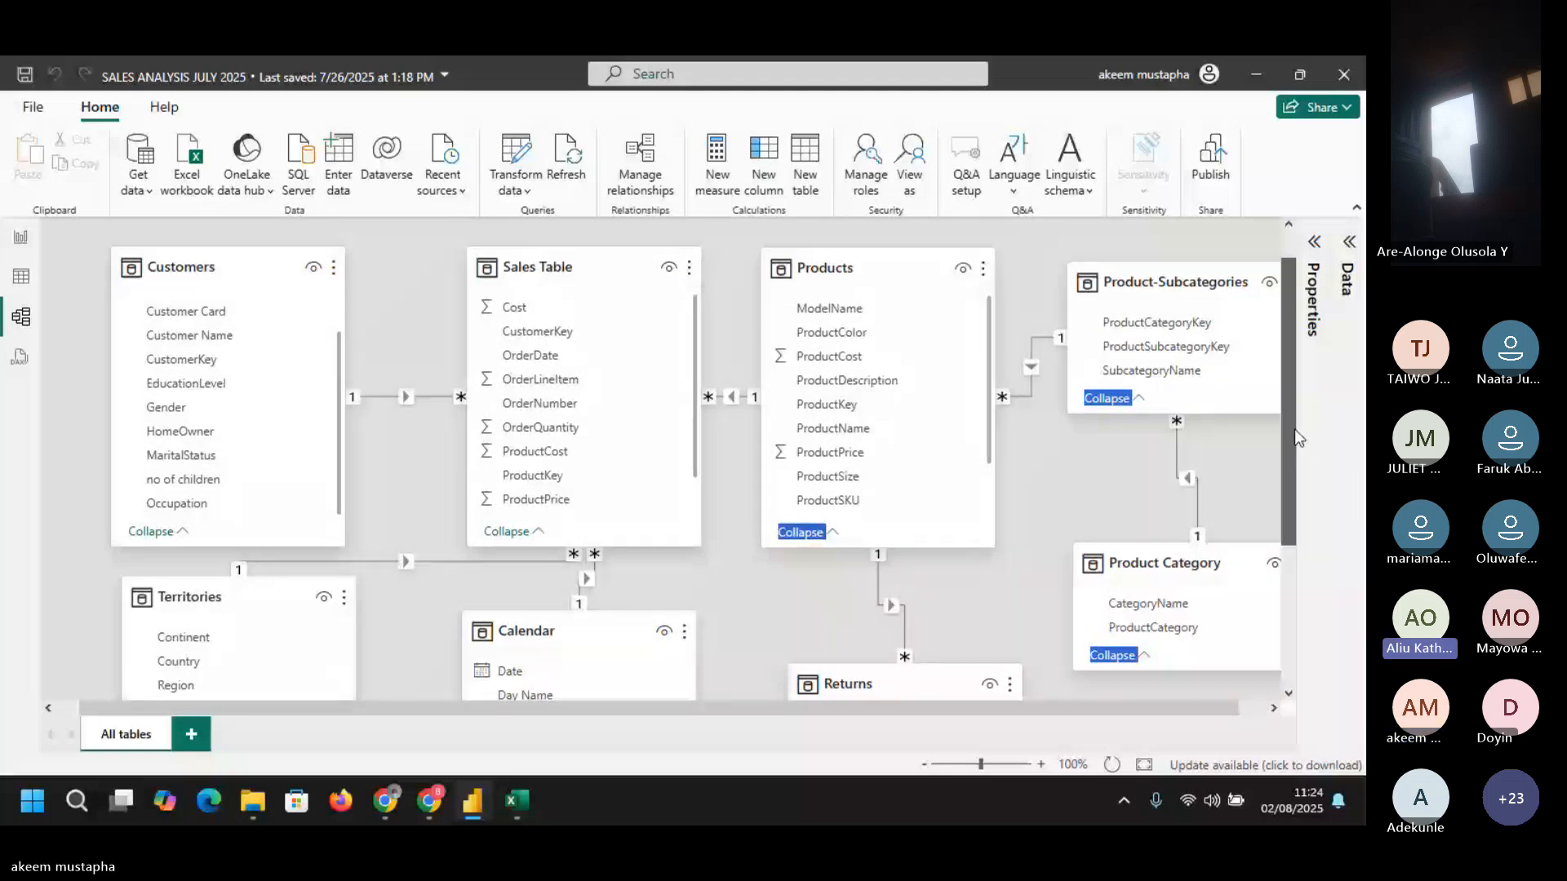
{"action": "scroll", "coordinate": [1163, 697], "scroll_direction": "up", "scroll_amount": 2}
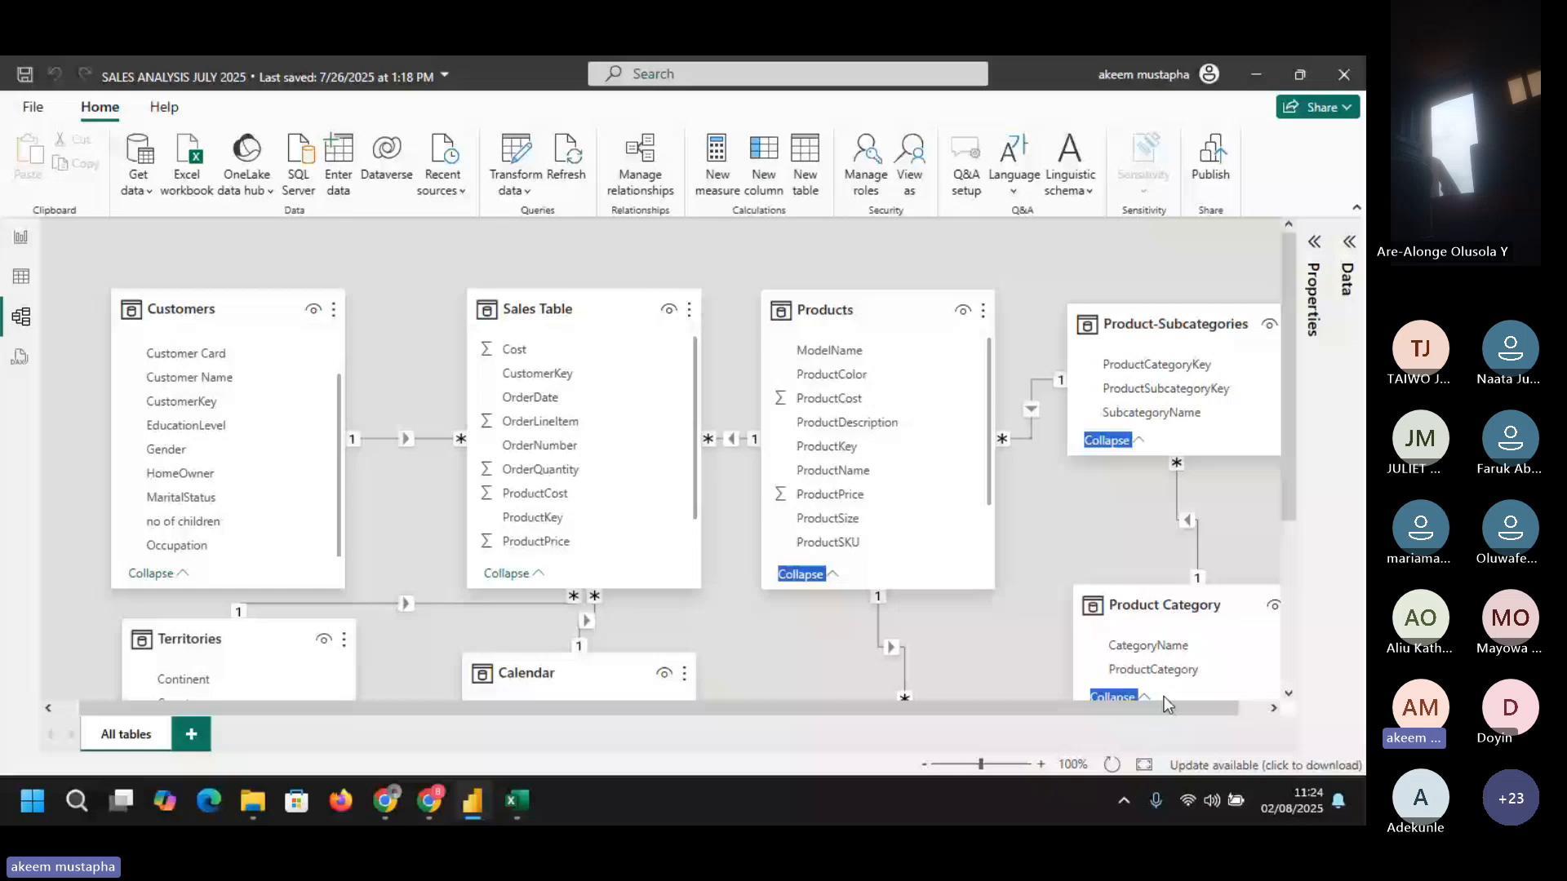
{"action": "scroll", "coordinate": [1039, 480], "scroll_direction": "down", "scroll_amount": 1}
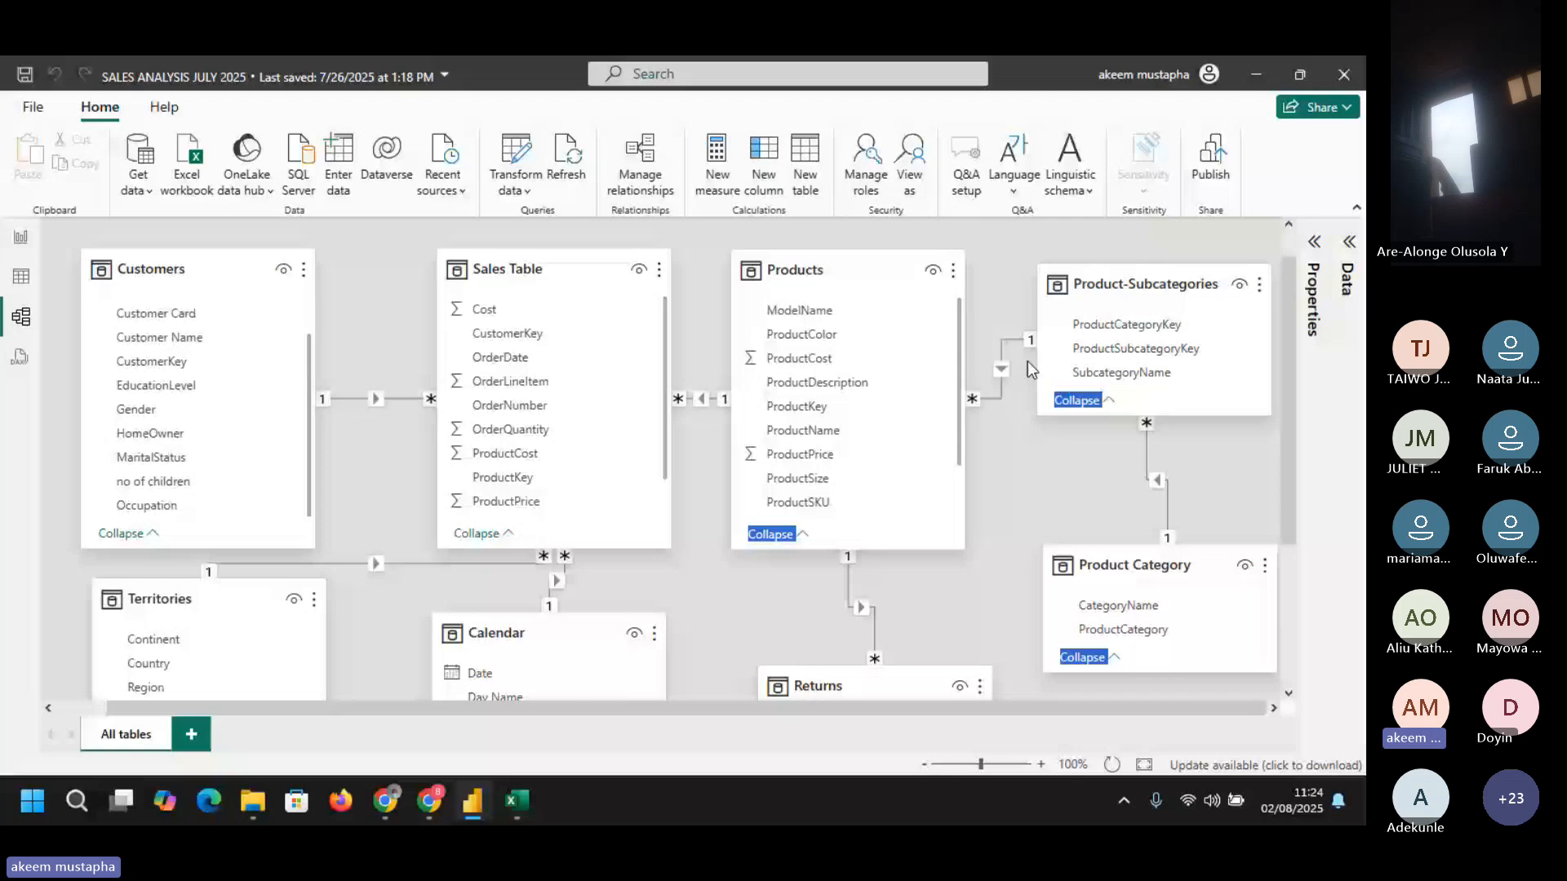
{"action": "left_click_drag", "start_coordinate": [1143, 284], "coordinate": [1183, 299]}
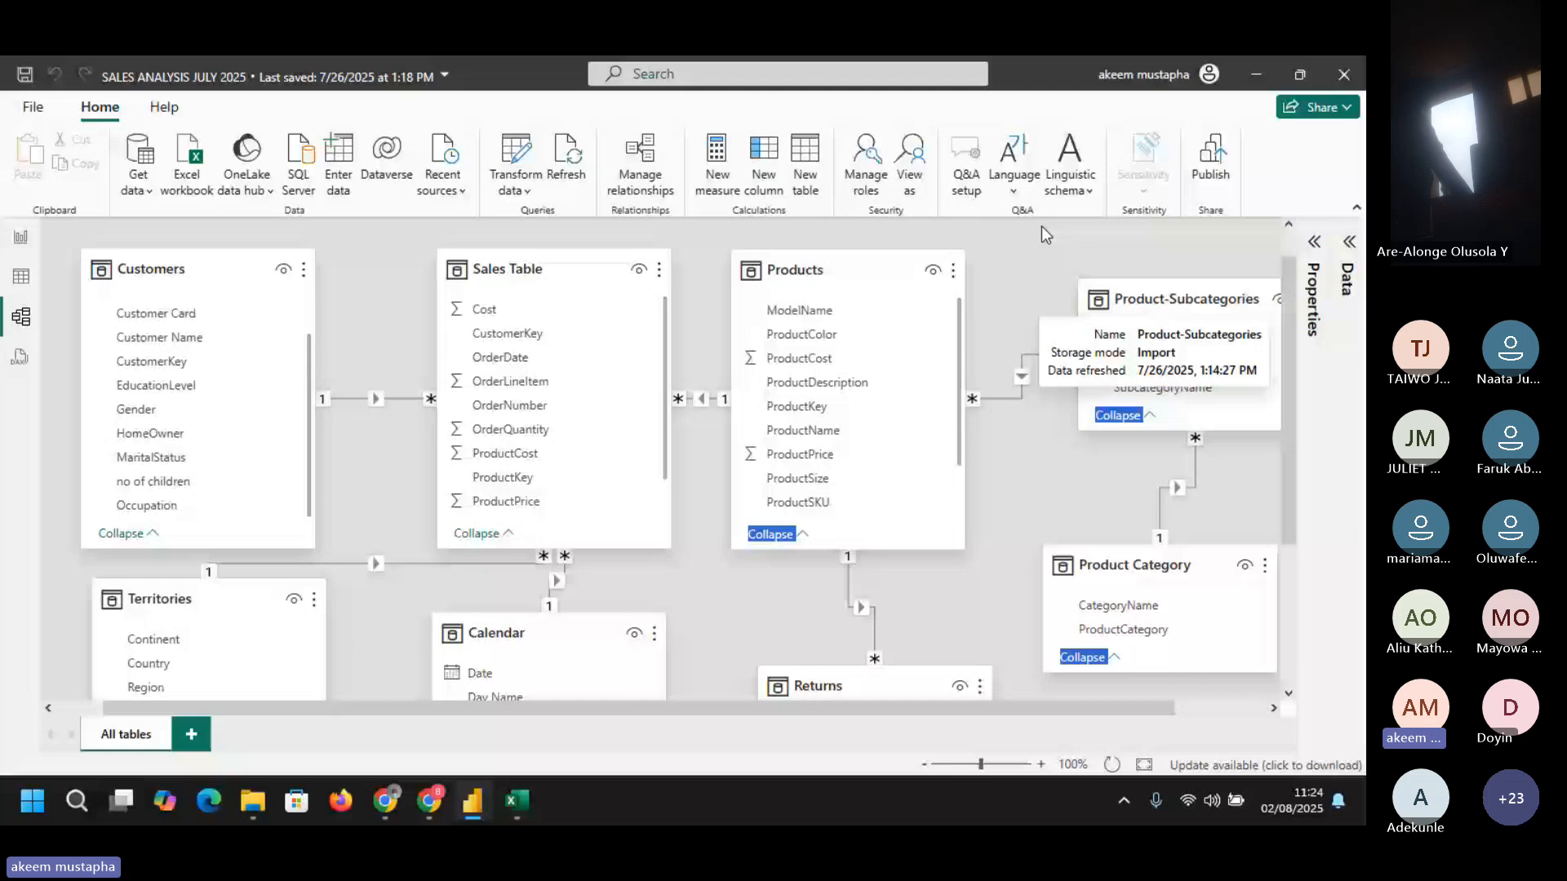
- Examine the key fields linking Sales Table to Products and Products to Product-Subcategories
{"action": "scroll", "coordinate": [196, 392], "scroll_direction": "up", "scroll_amount": 2}
{"action": "left_click", "coordinate": [532, 277]}
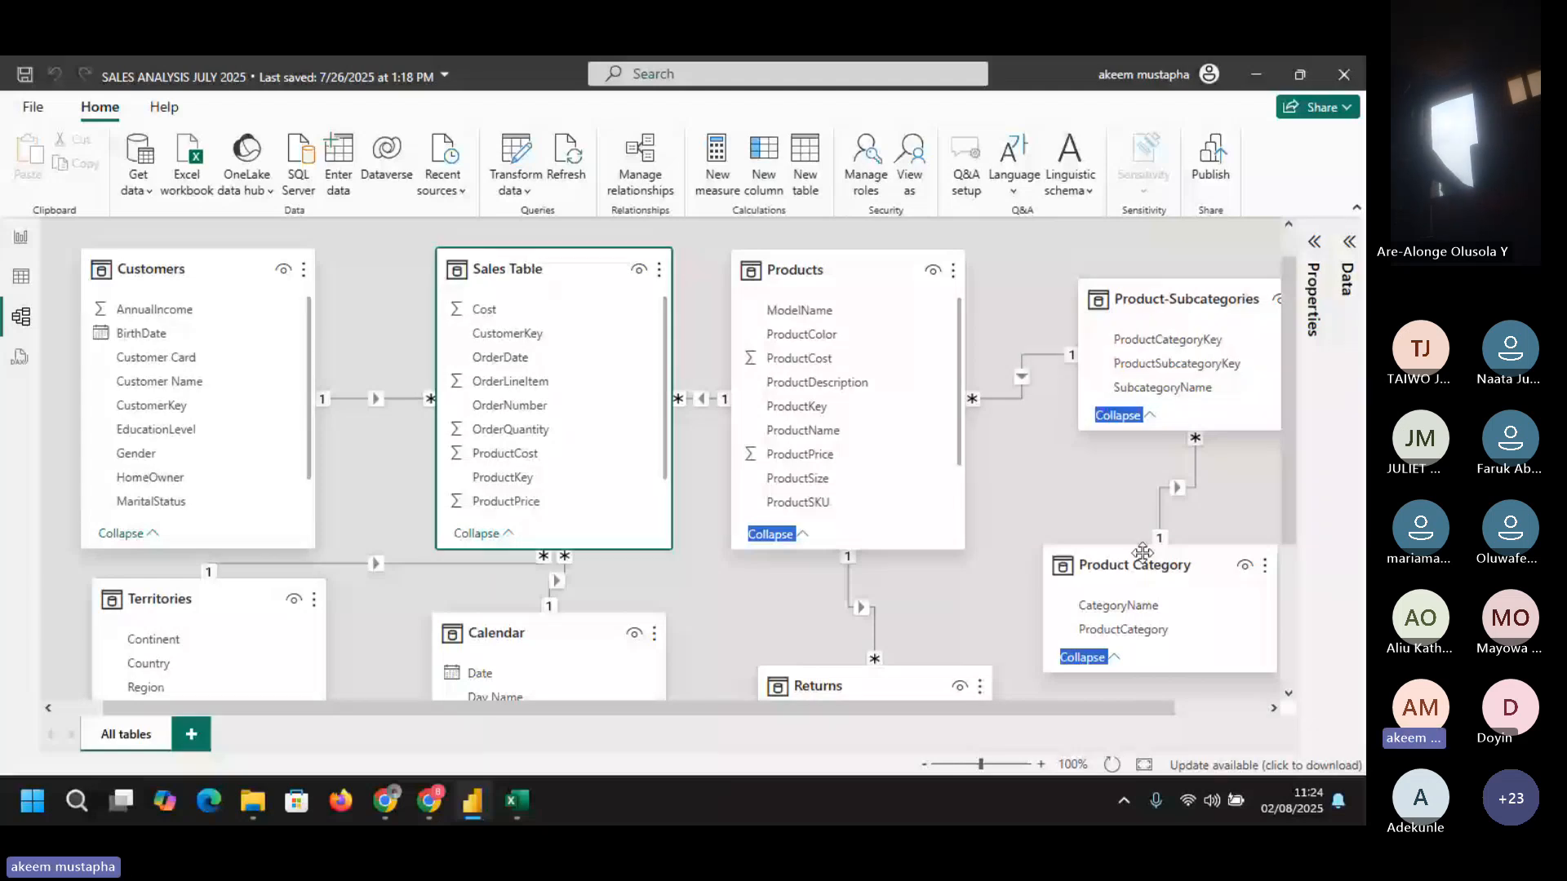
{"action": "left_click", "coordinate": [791, 359]}
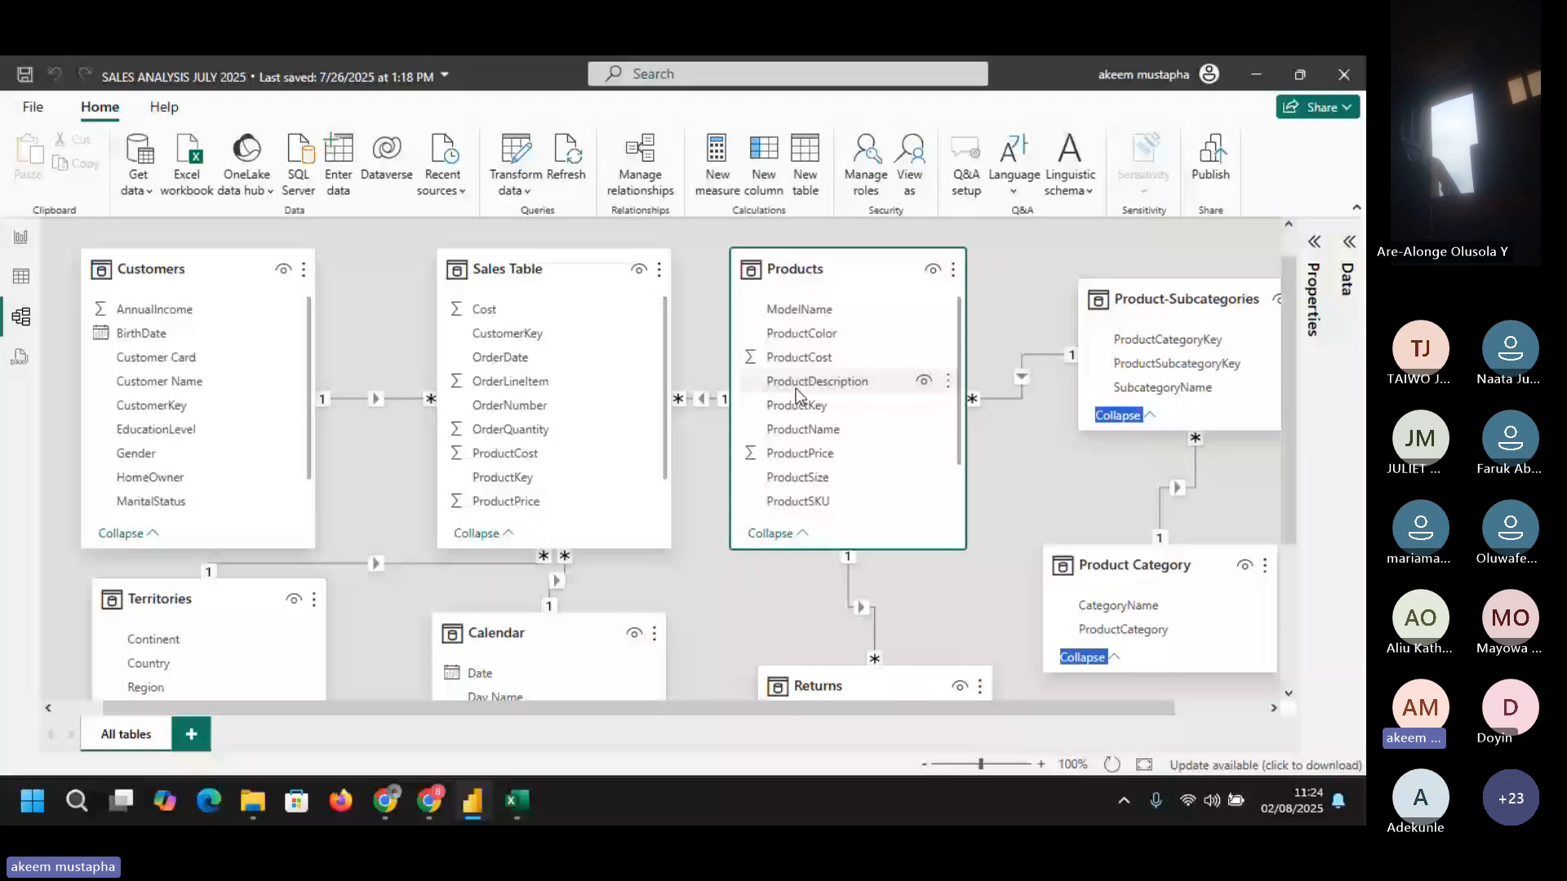
{"action": "left_click", "coordinate": [693, 401]}
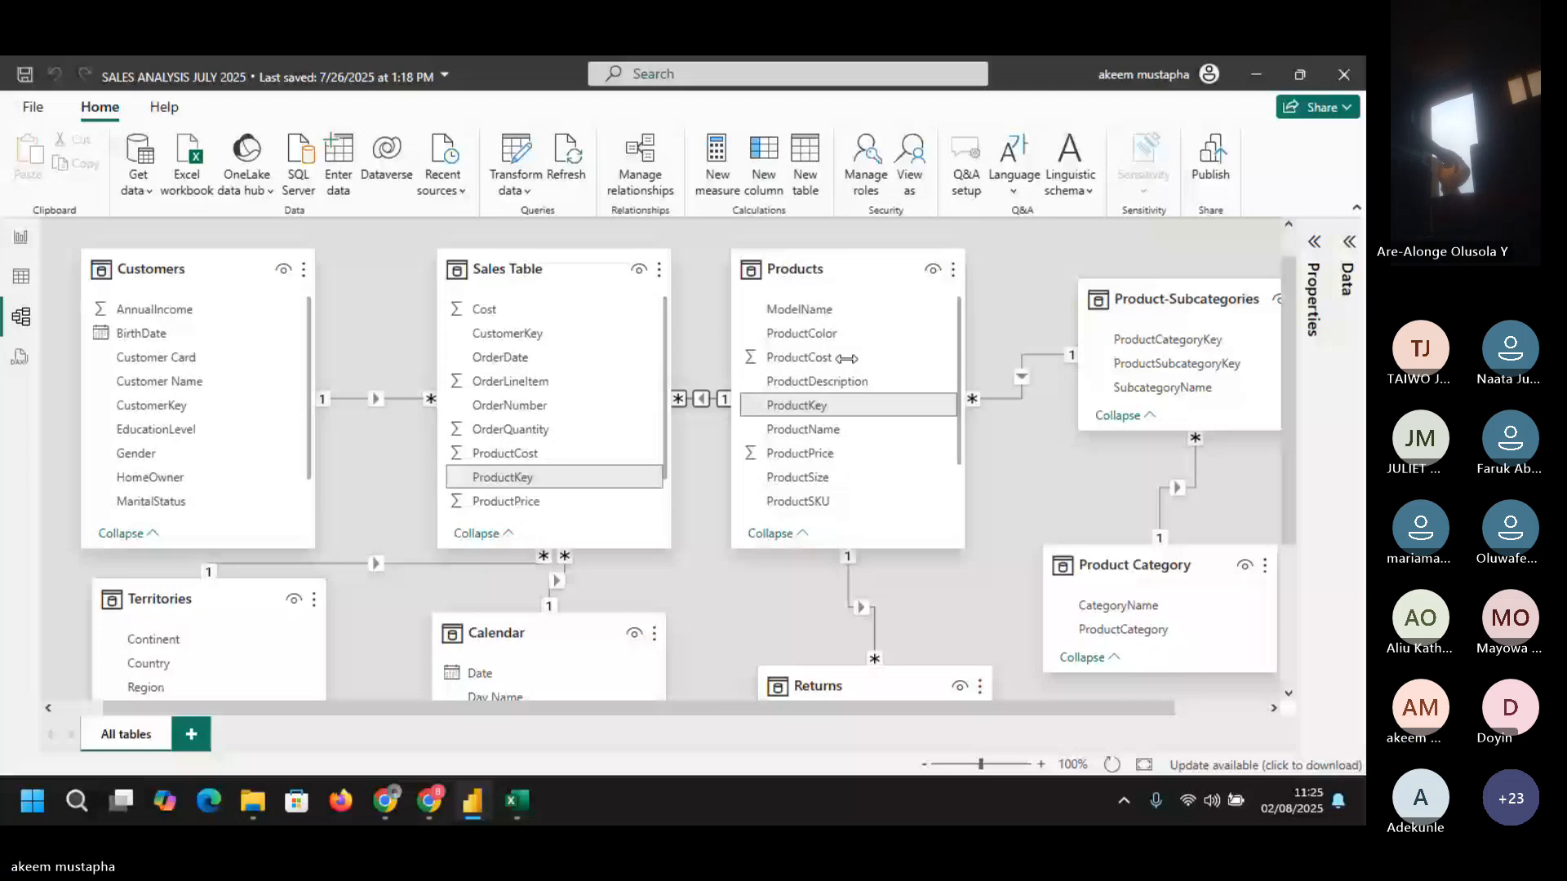
{"action": "left_click", "coordinate": [1020, 377]}
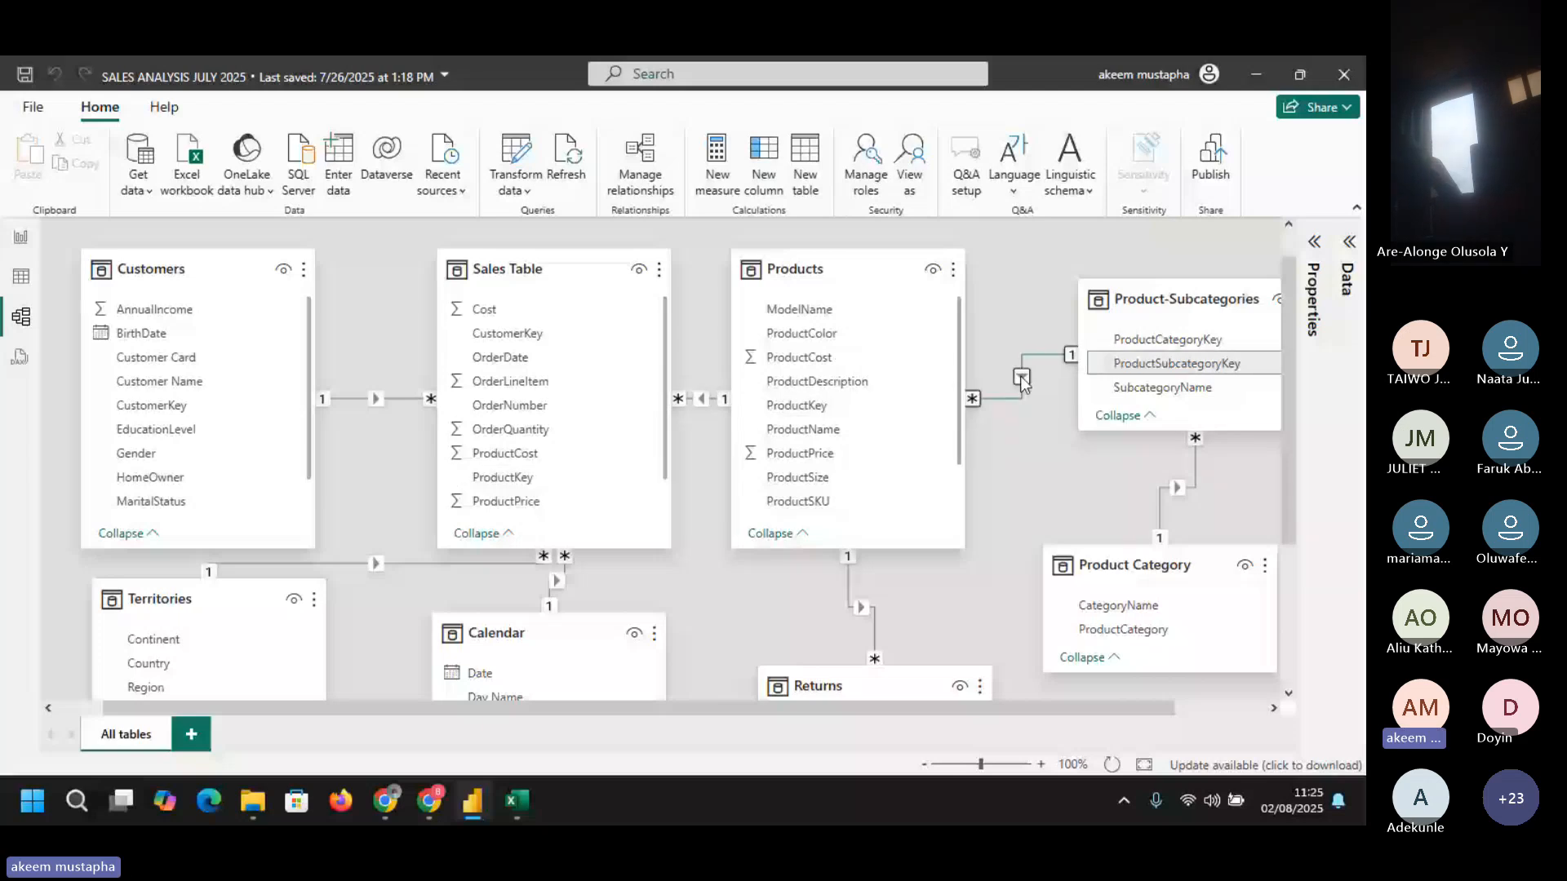
- Move the Product-Subcategories table slightly closer to Products
{"action": "left_click", "coordinate": [1153, 296]}
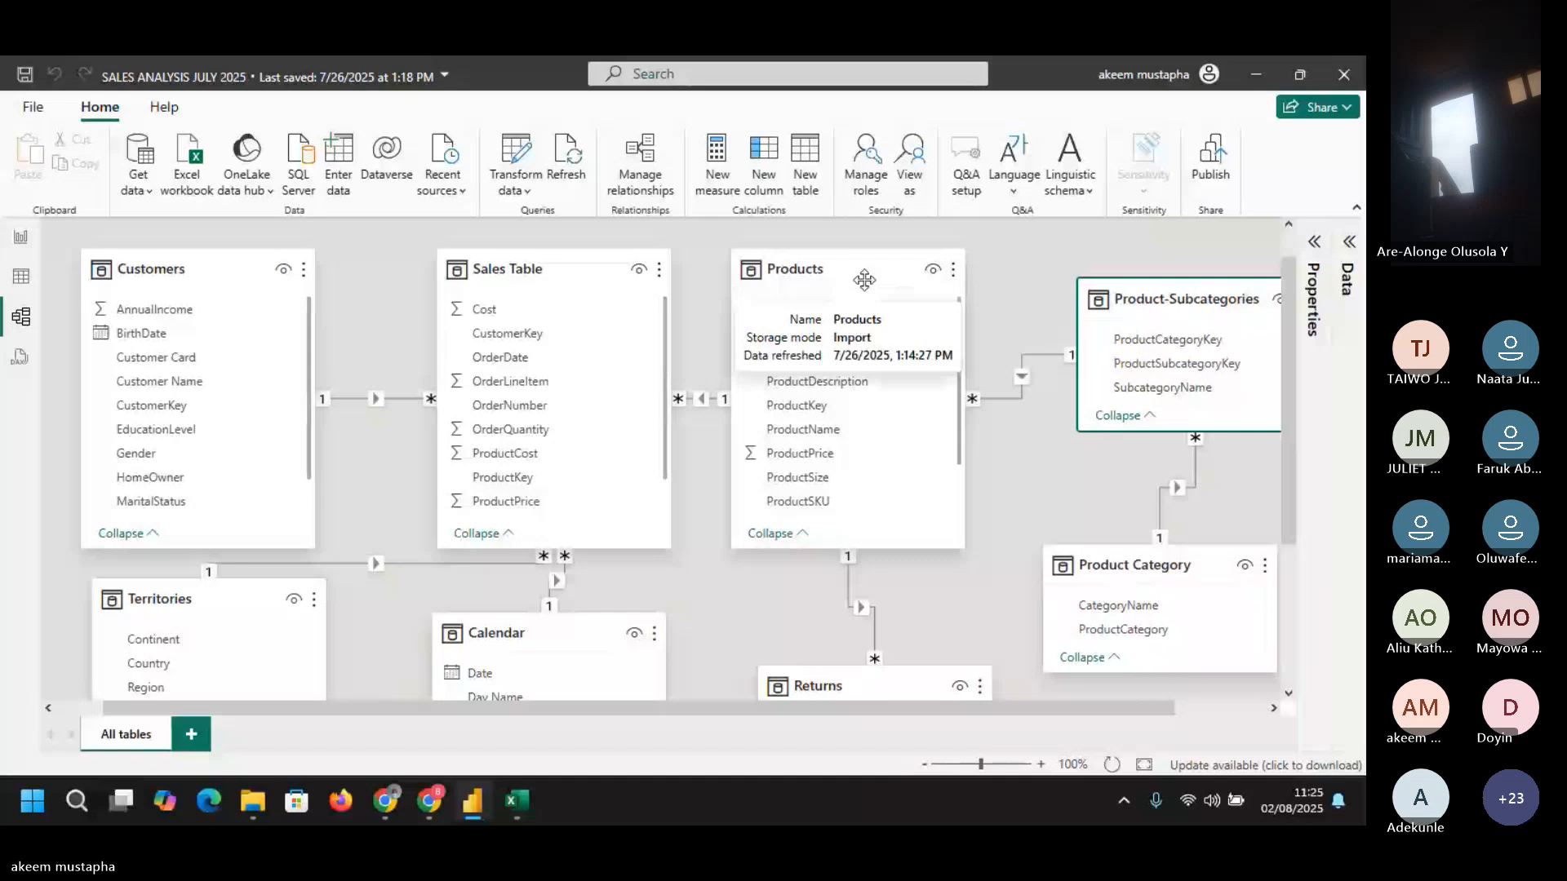
{"action": "left_click_drag", "start_coordinate": [1183, 298], "coordinate": [1123, 319]}
{"action": "left_click_drag", "start_coordinate": [959, 308], "coordinate": [1087, 287]}
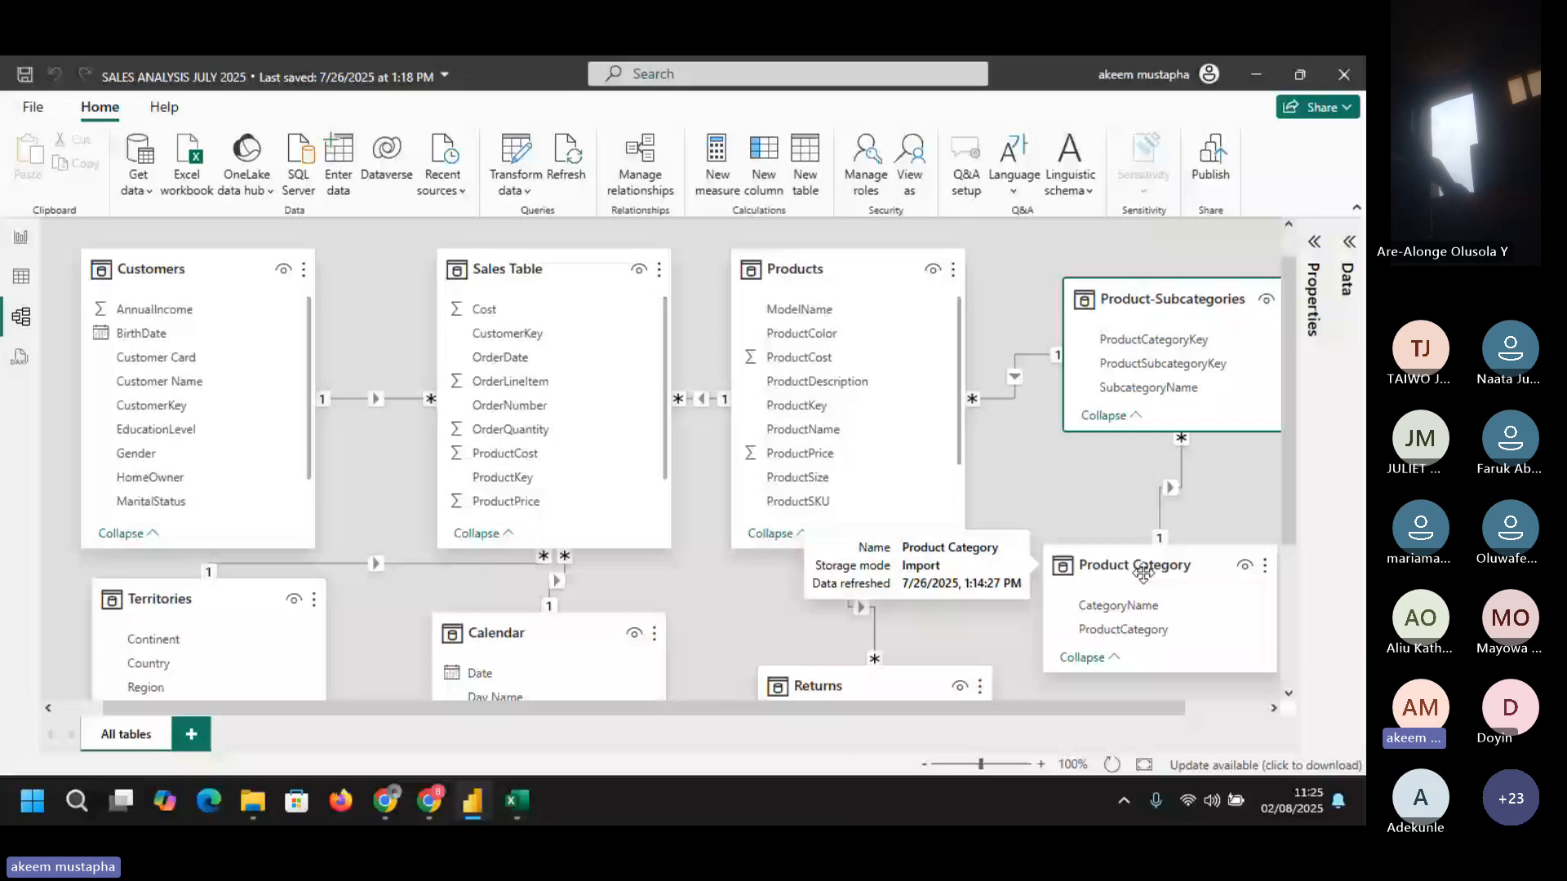
- Examine how Product Category connects to Sales Table through Products and Product-Subcategories
{"action": "left_click", "coordinate": [848, 400]}
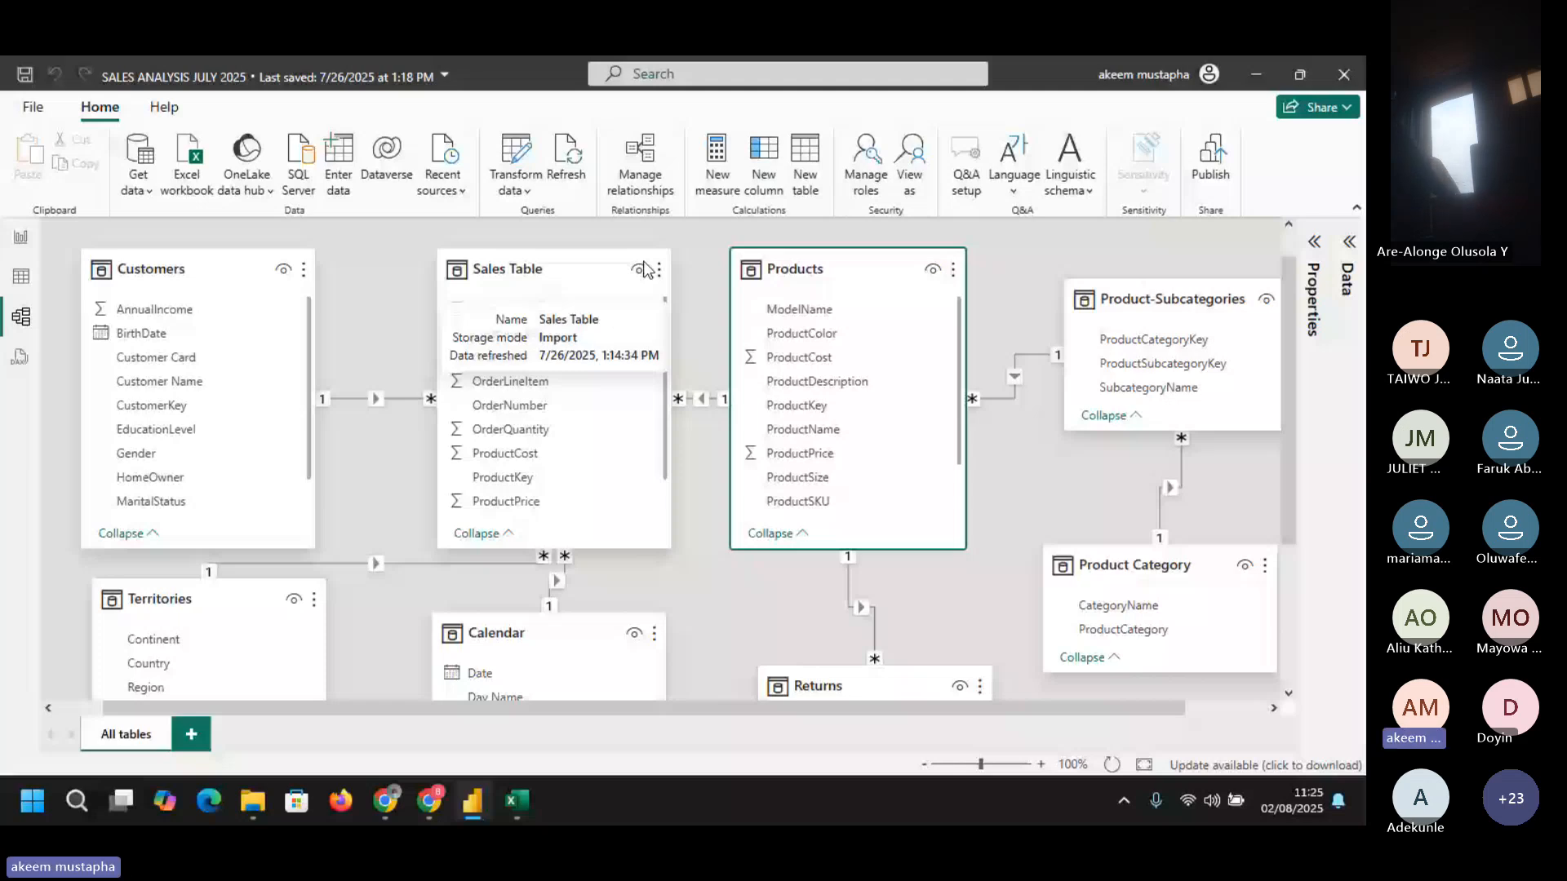
{"action": "left_click", "coordinate": [1162, 571]}
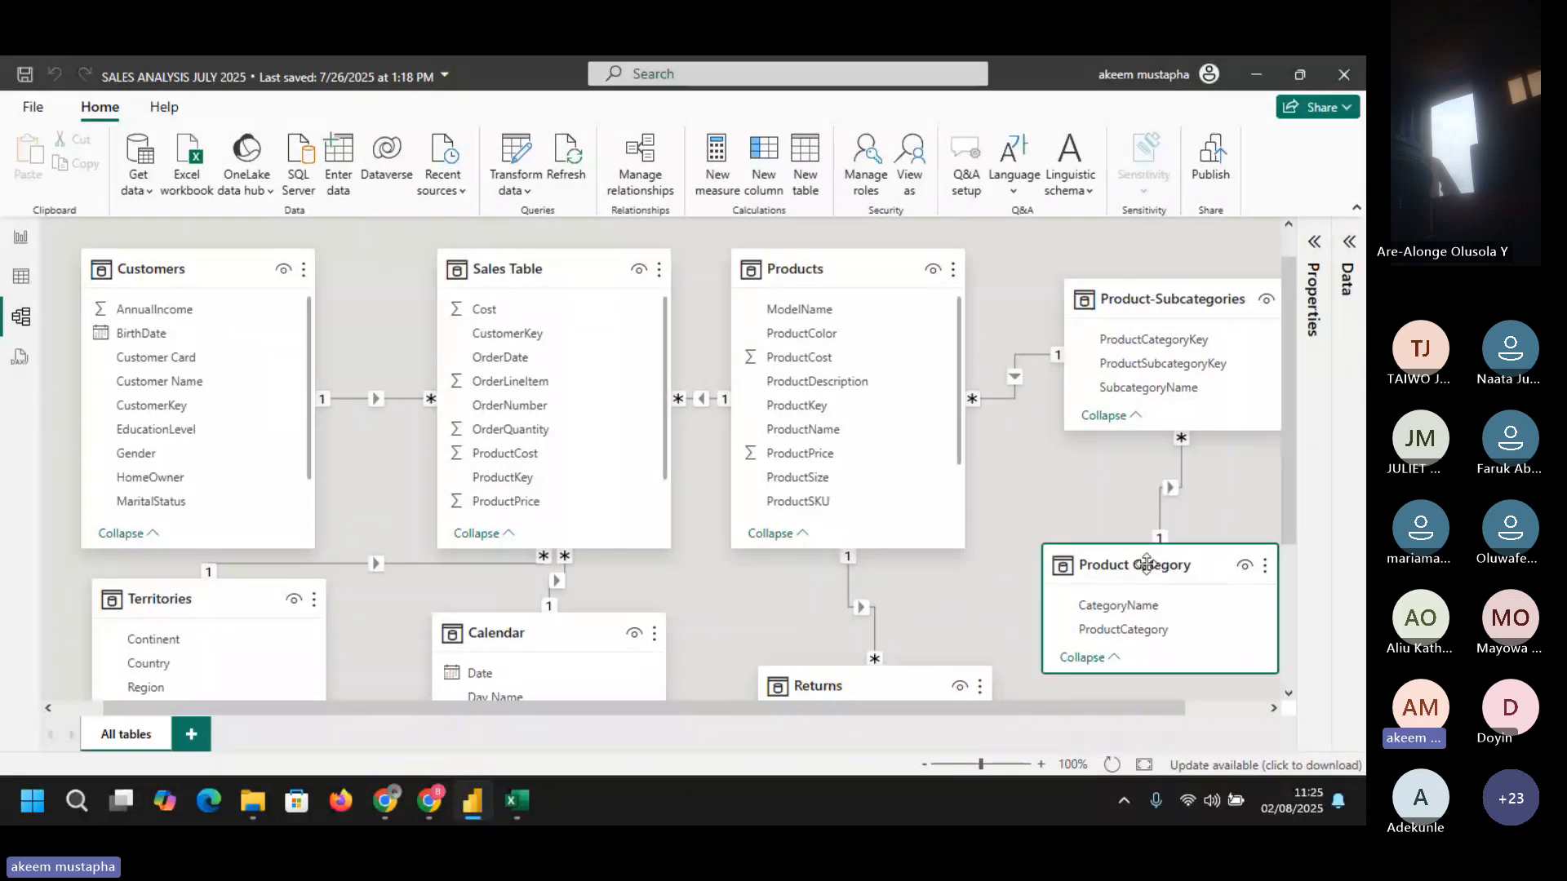
{"action": "left_click", "coordinate": [540, 259]}
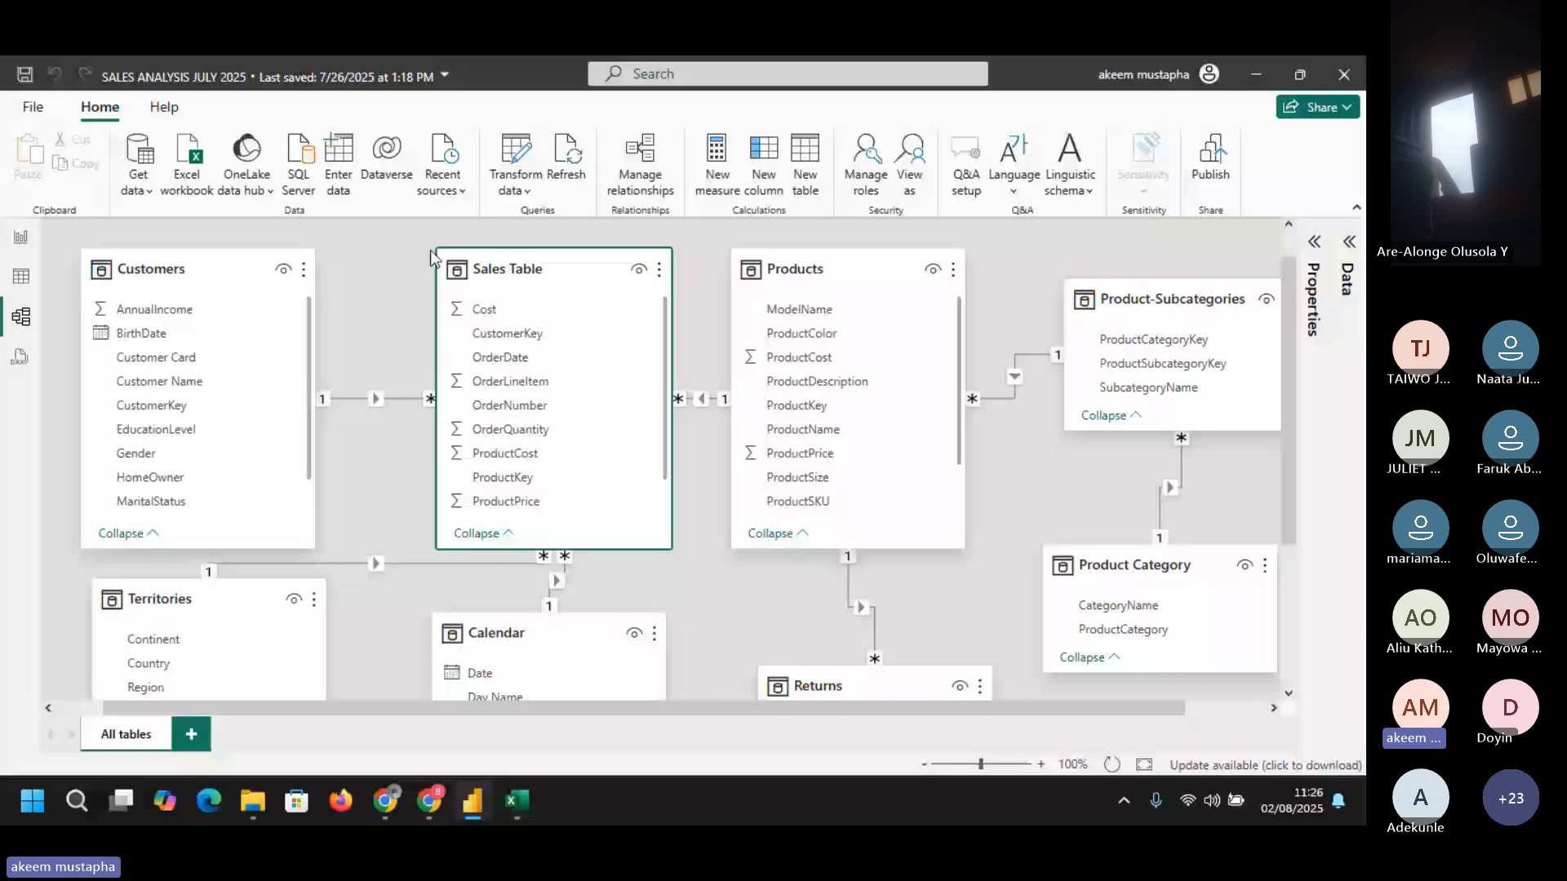
{"action": "left_click", "coordinate": [1142, 575]}
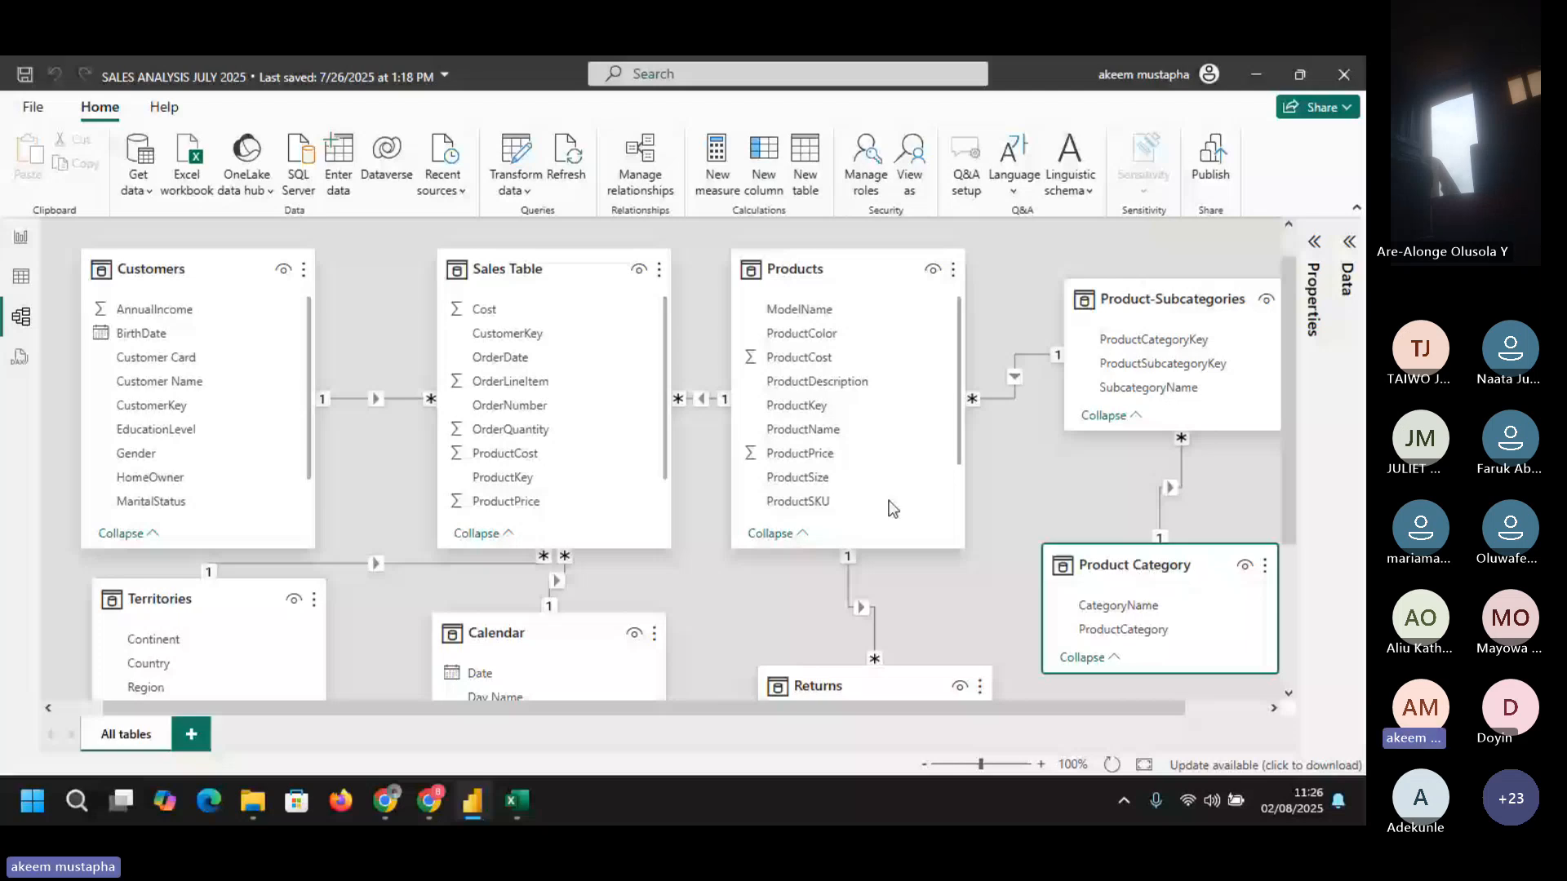
{"action": "left_click", "coordinate": [544, 268]}
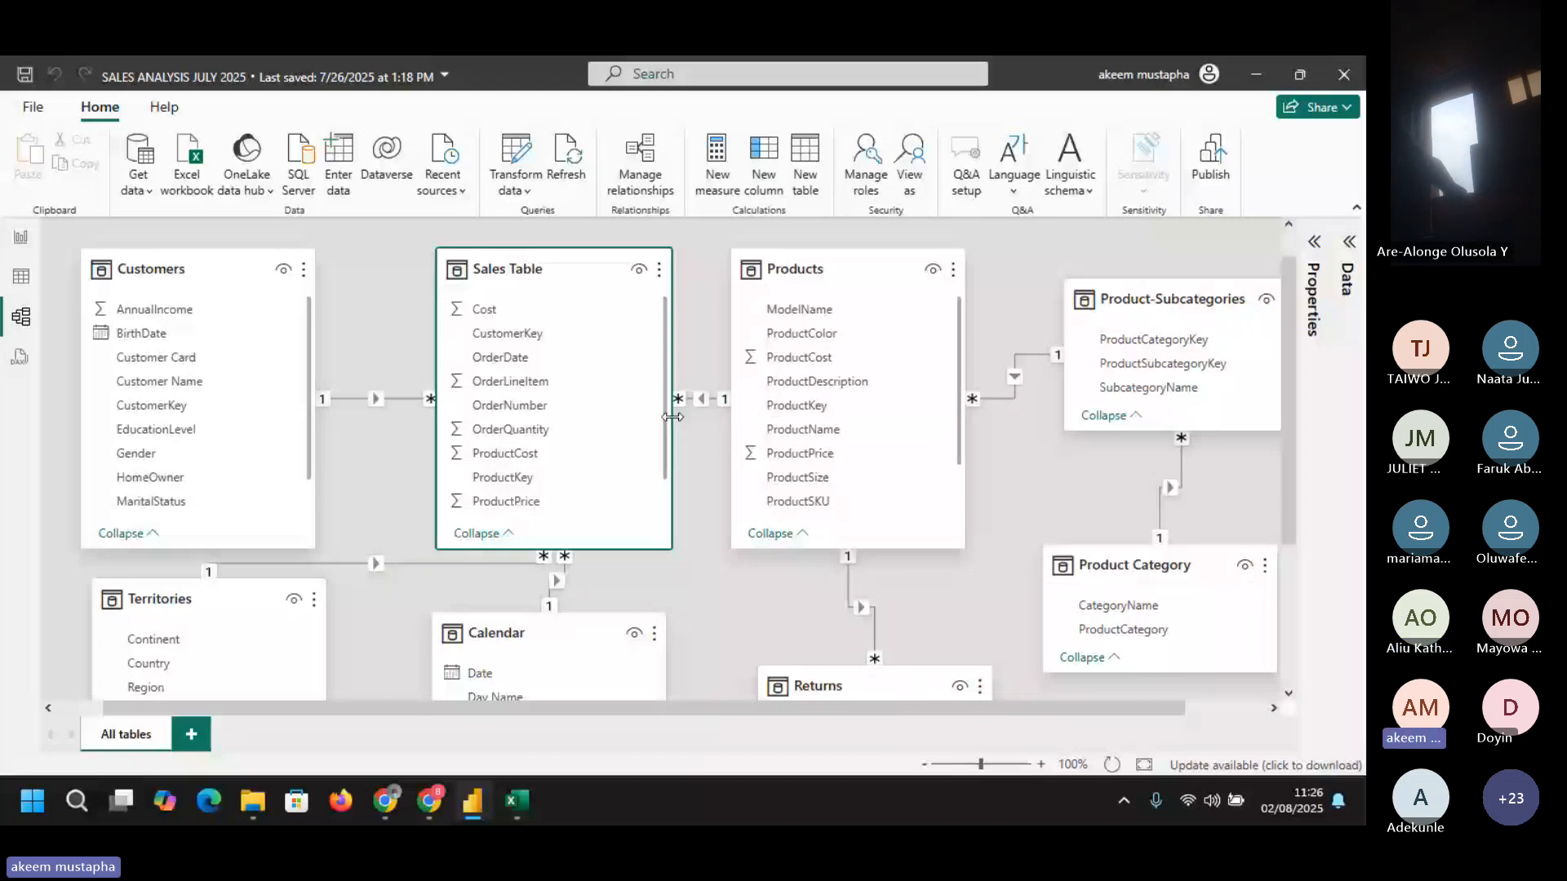
{"action": "scroll", "coordinate": [665, 417], "scroll_direction": "down", "scroll_amount": 1}
- Move Returns beside Territories beneath Sales Table, and shift Calendar to the space beneath Products
{"action": "left_click_drag", "start_coordinate": [848, 685], "coordinate": [823, 631]}
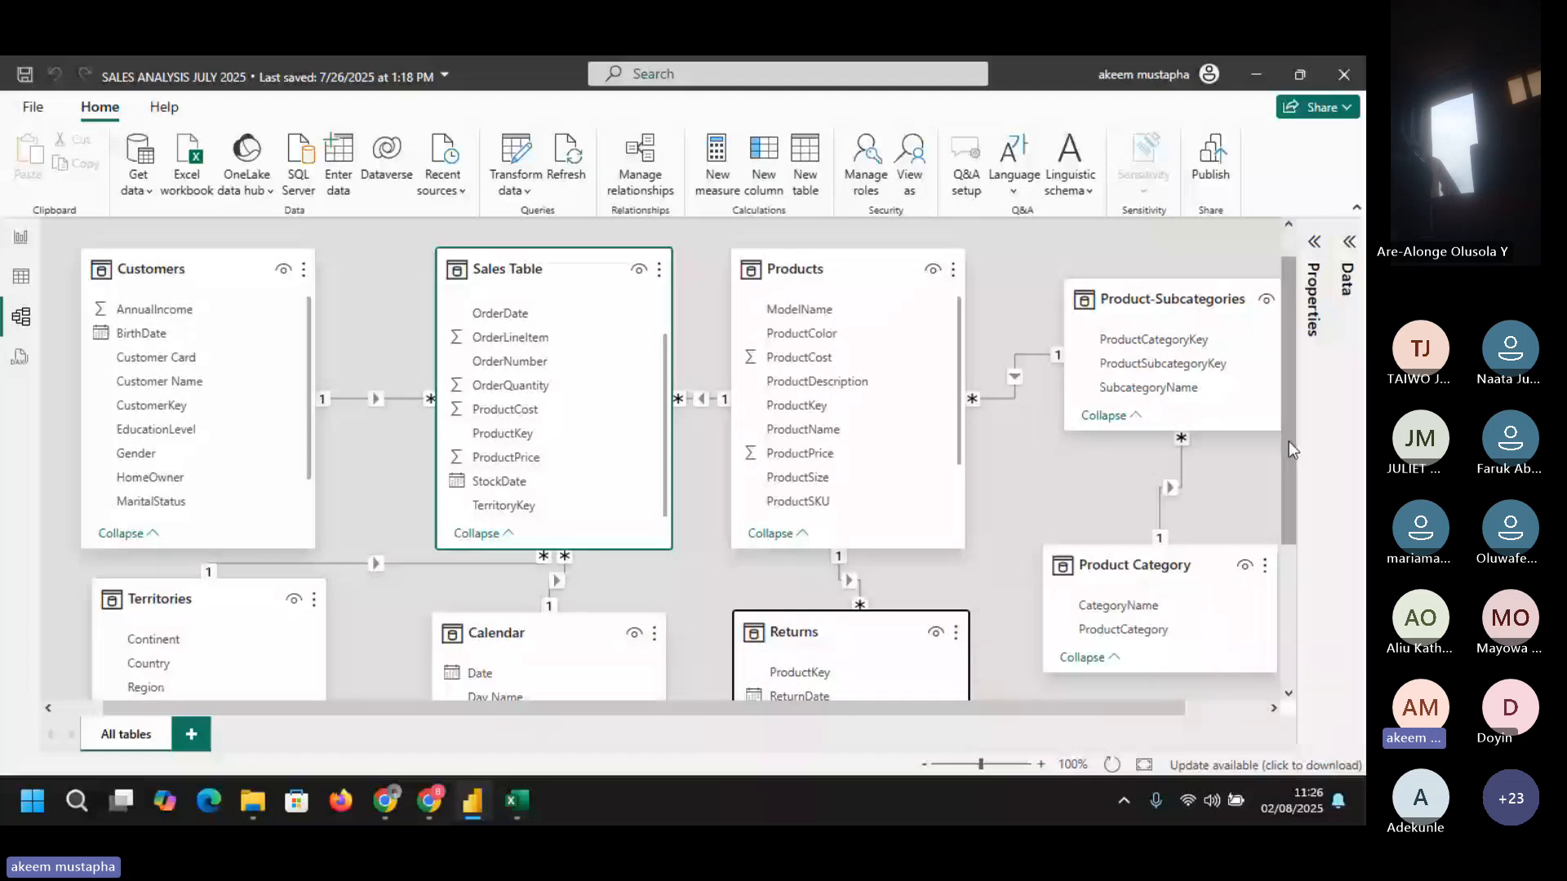
{"action": "left_click_drag", "start_coordinate": [1289, 443], "coordinate": [1299, 522]}
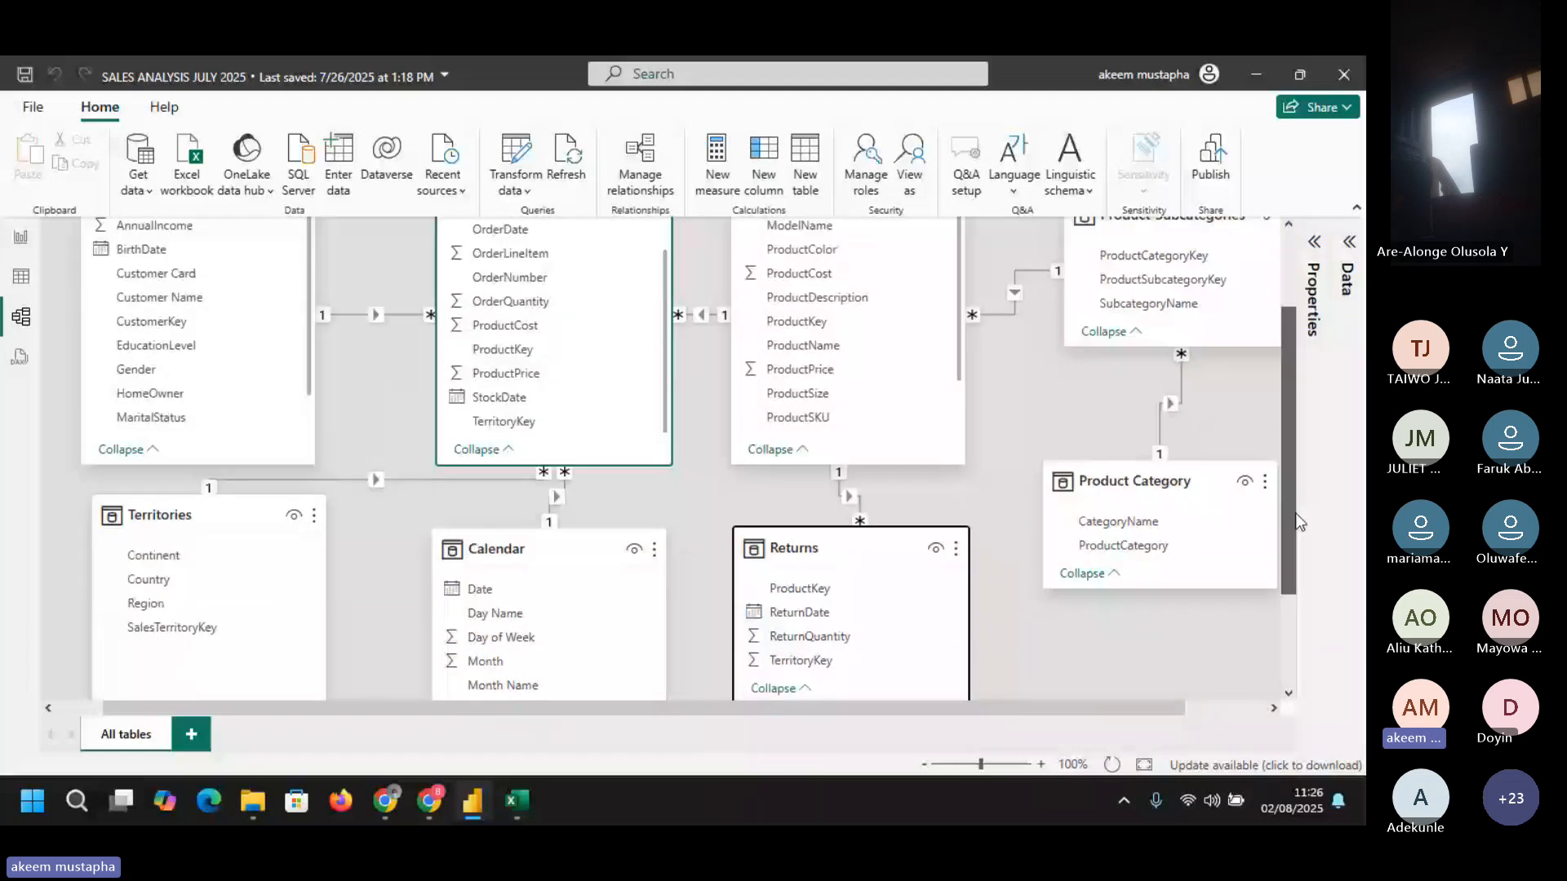
{"action": "scroll", "coordinate": [1299, 522], "scroll_direction": "down", "scroll_amount": 1}
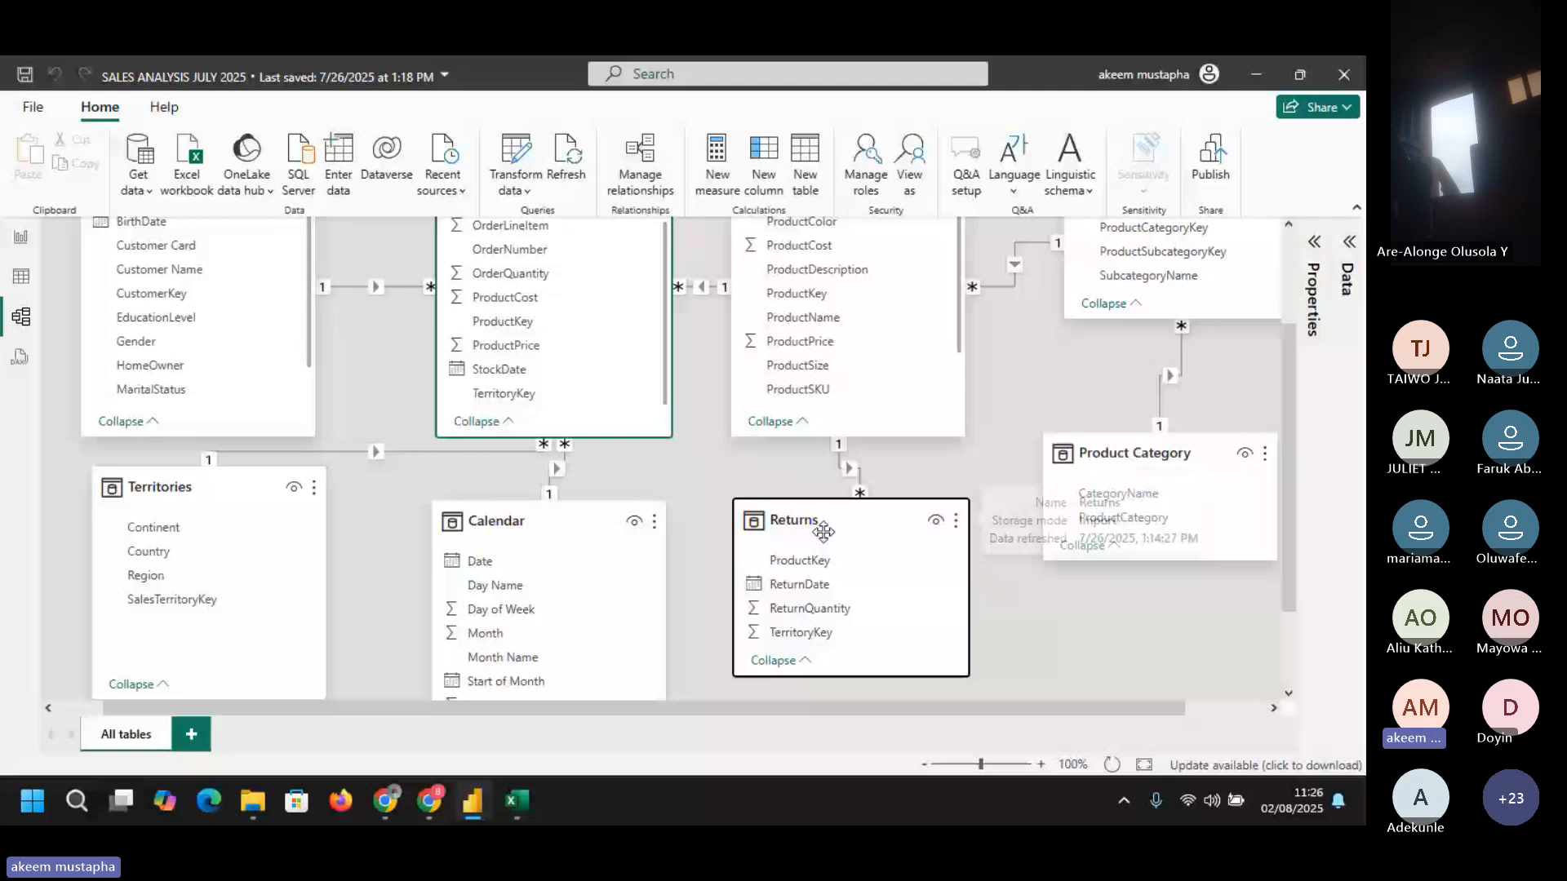
{"action": "left_click_drag", "start_coordinate": [822, 532], "coordinate": [491, 512]}
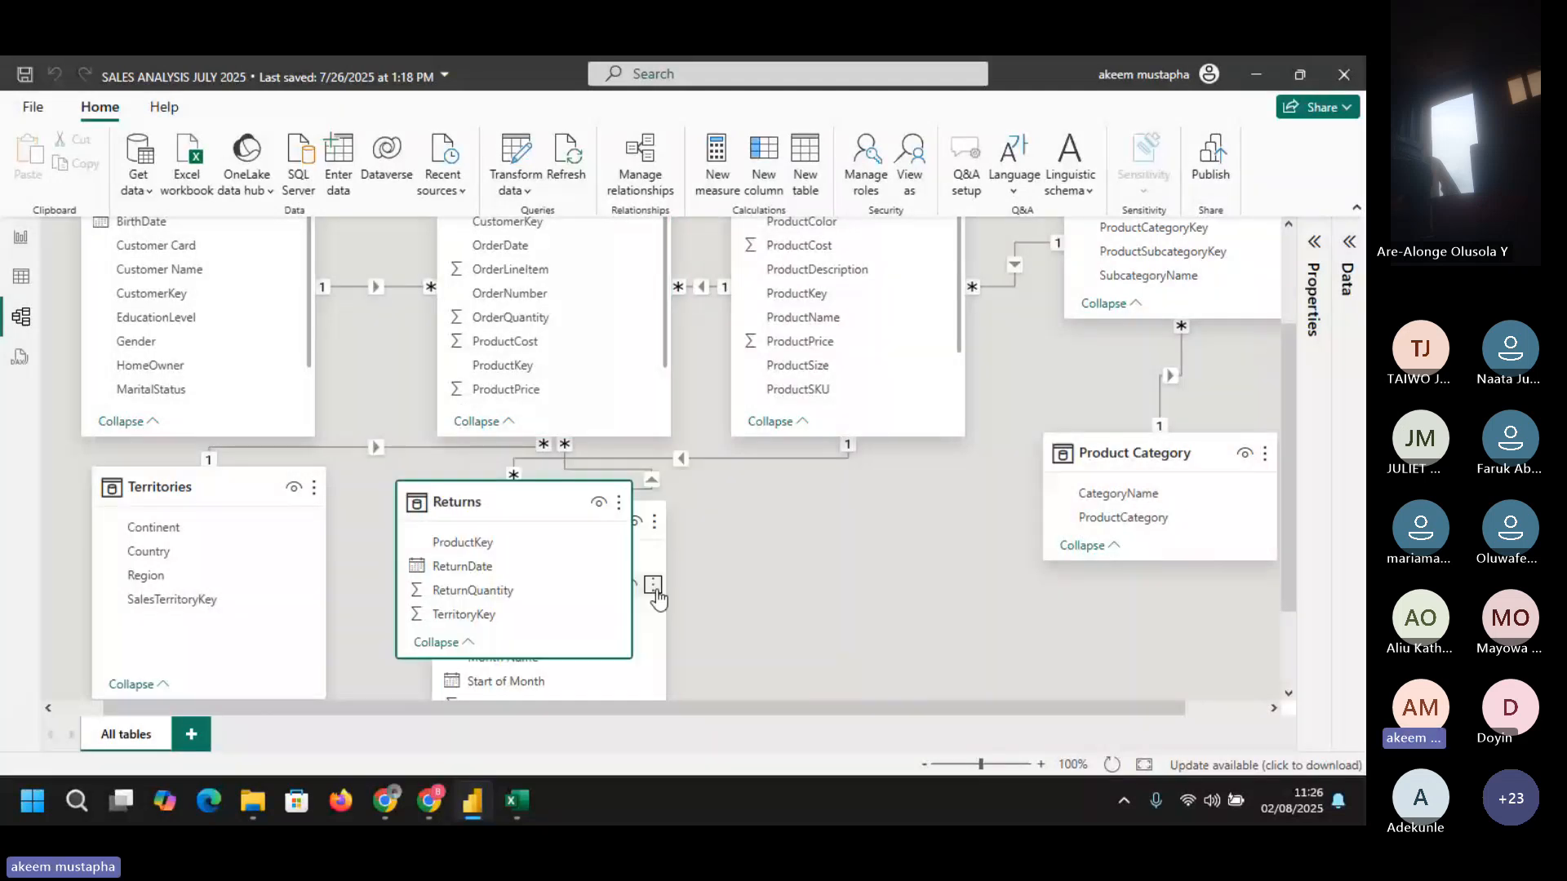
{"action": "right_click", "coordinate": [659, 652]}
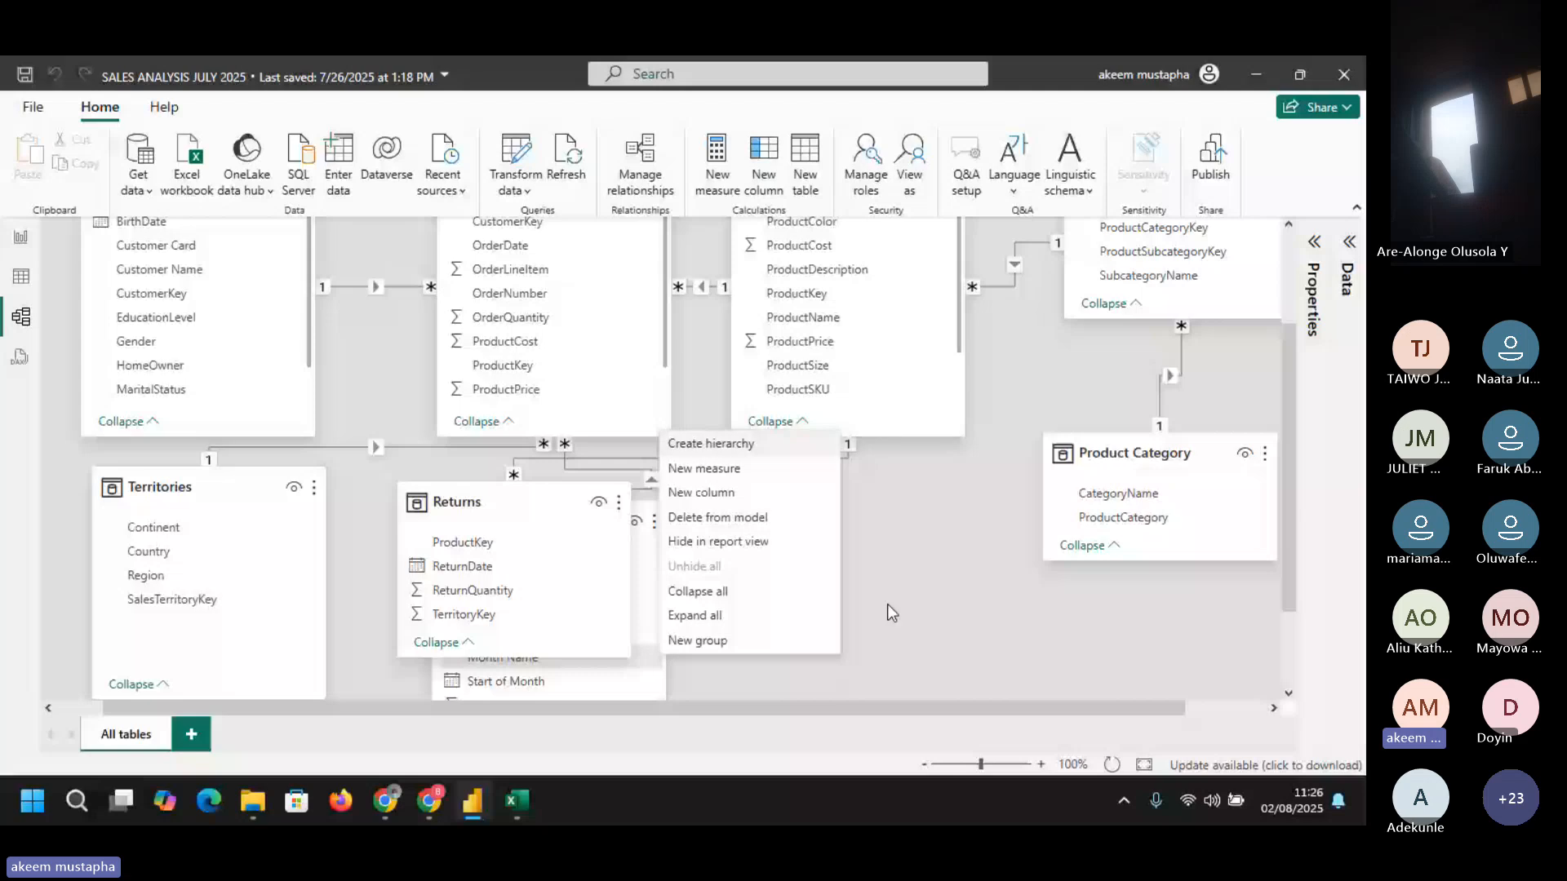
{"action": "left_click", "coordinate": [494, 501]}
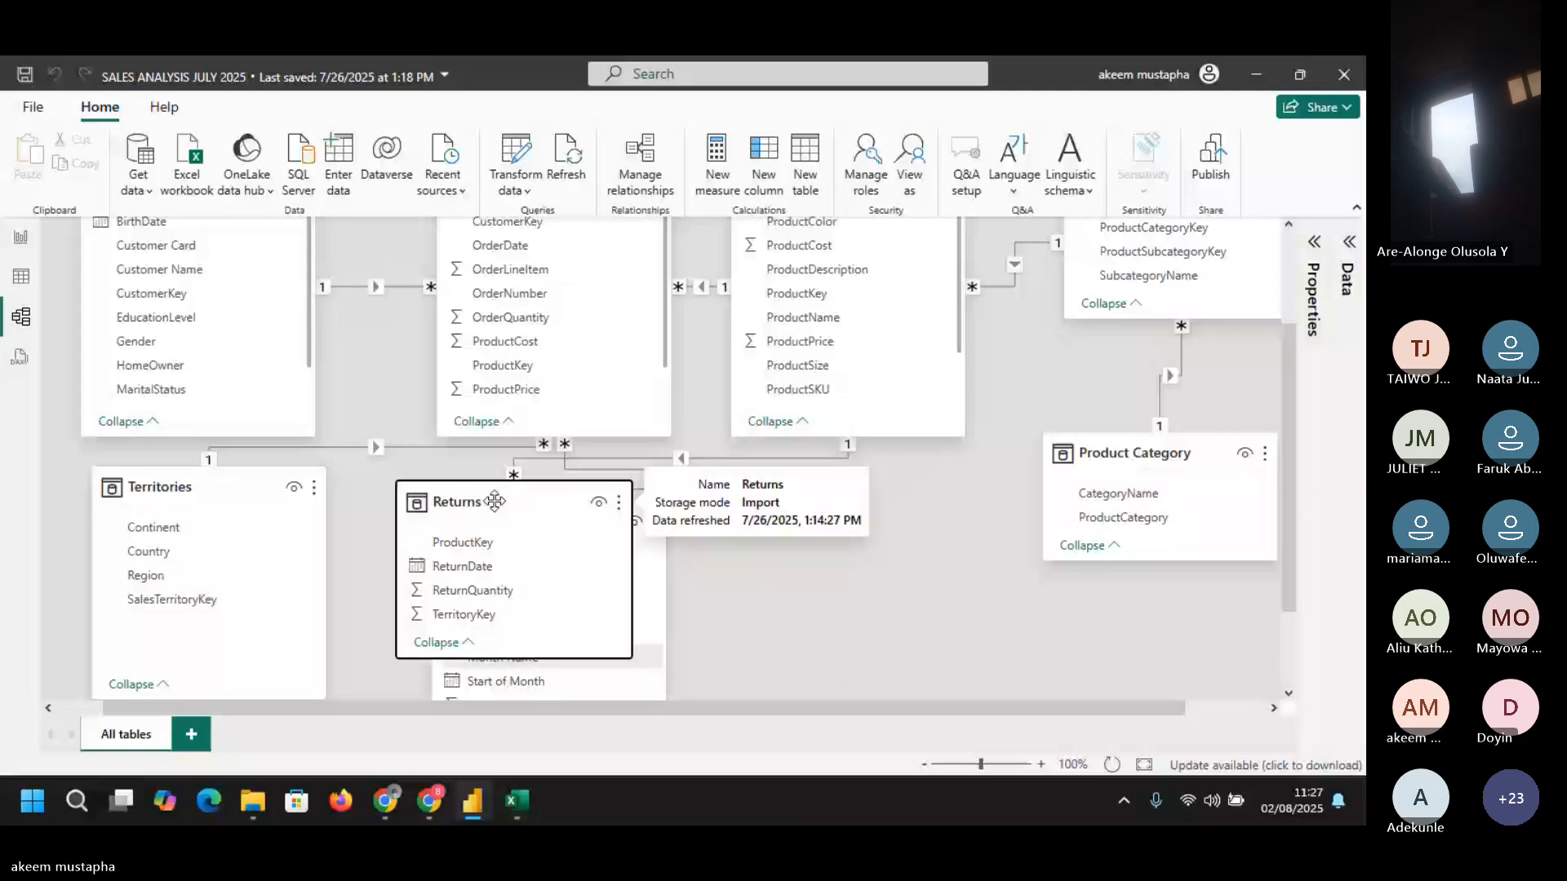
{"action": "left_click_drag", "start_coordinate": [494, 501], "coordinate": [370, 528]}
{"action": "left_click_drag", "start_coordinate": [582, 526], "coordinate": [830, 540]}
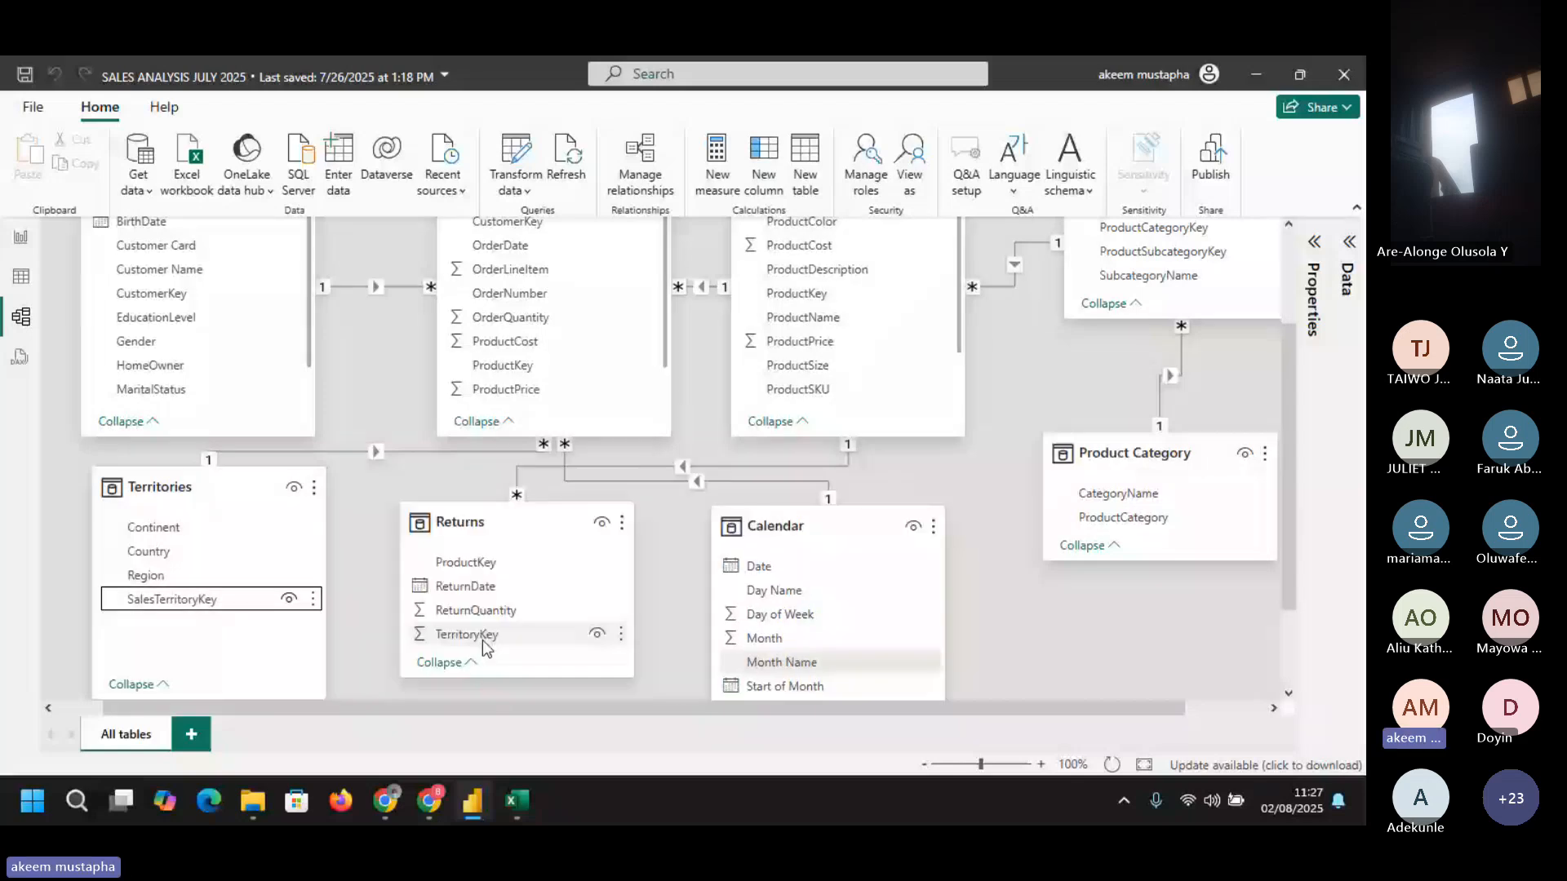
- Create a relationship from SalesTerritoryKey in Territories to TerritoryKey in Returns
{"action": "left_click_drag", "start_coordinate": [171, 600], "coordinate": [482, 639]}
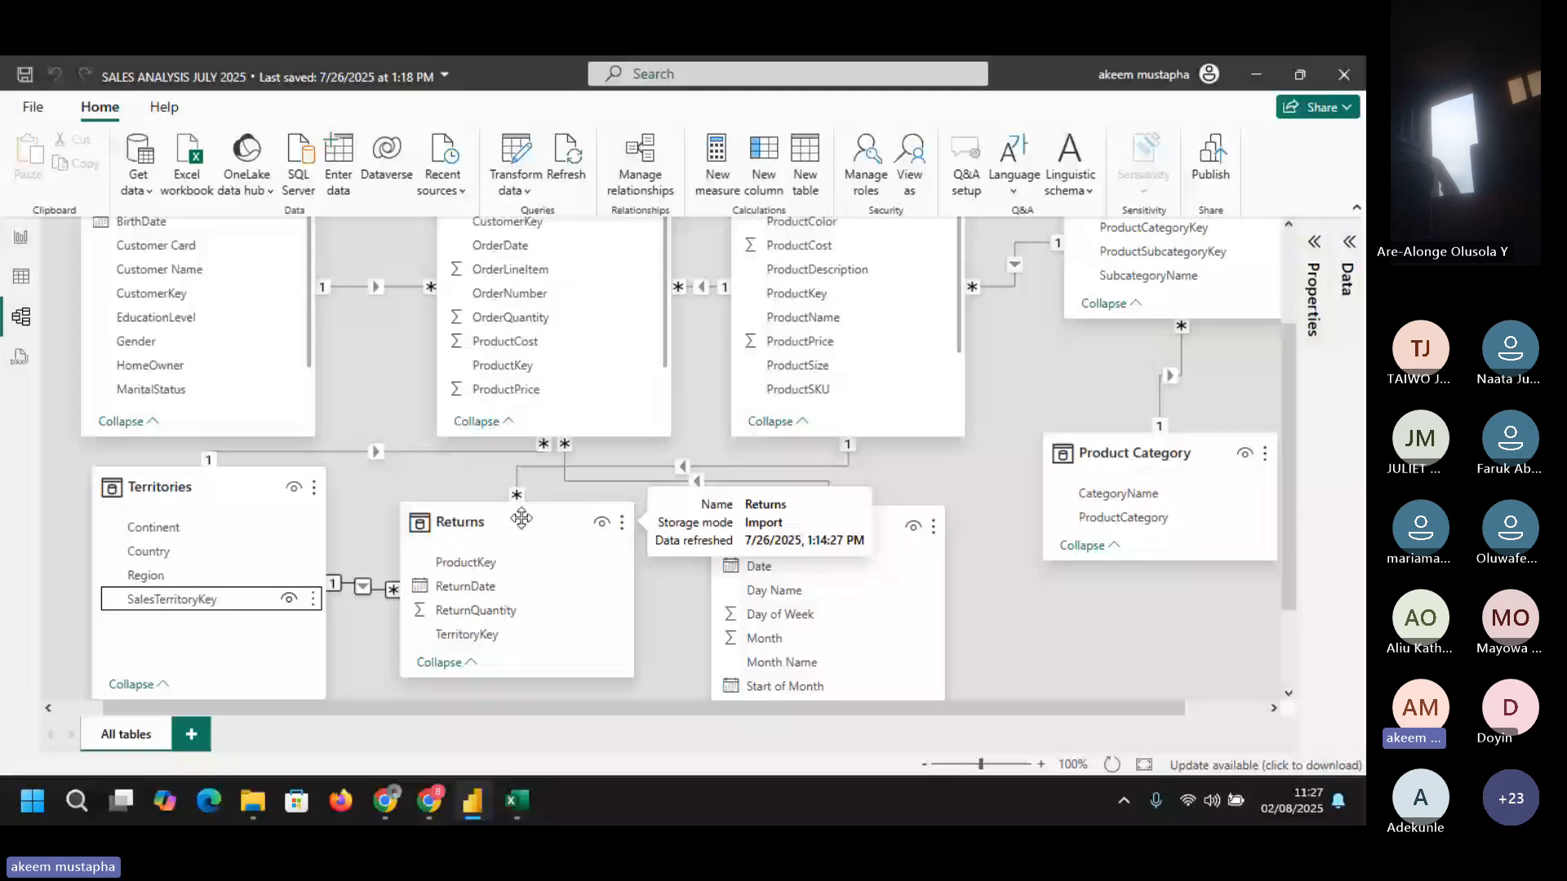
- Shift Returns and Calendar slightly farther from Territories, and lengthen the Product Category table card
{"action": "left_click_drag", "start_coordinate": [521, 518], "coordinate": [539, 511]}
{"action": "left_click_drag", "start_coordinate": [837, 528], "coordinate": [889, 510]}
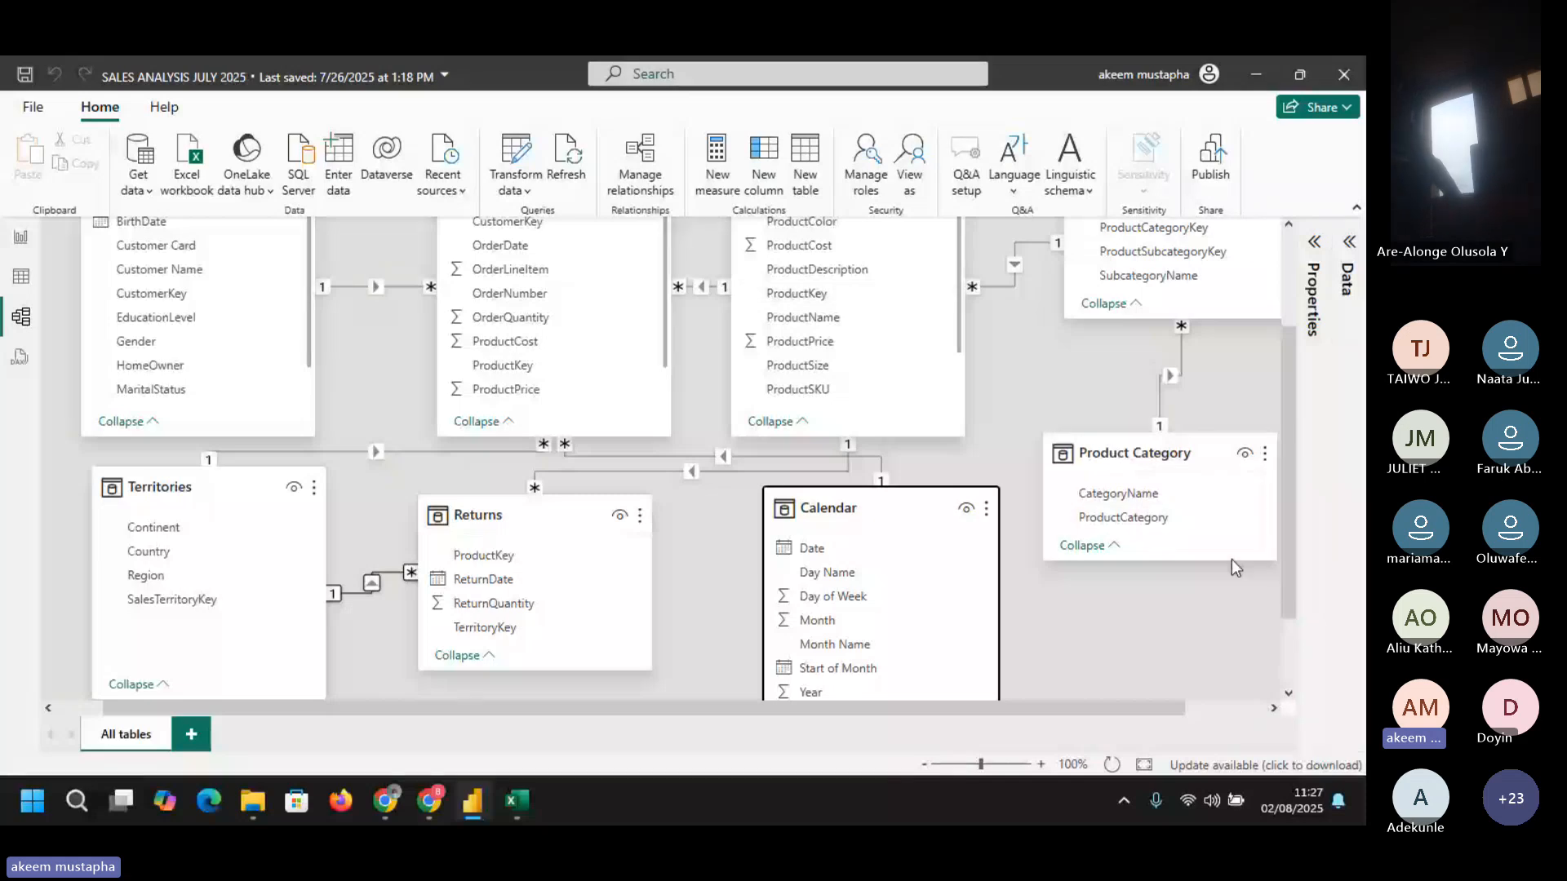
{"action": "left_click_drag", "start_coordinate": [1231, 560], "coordinate": [1236, 608]}
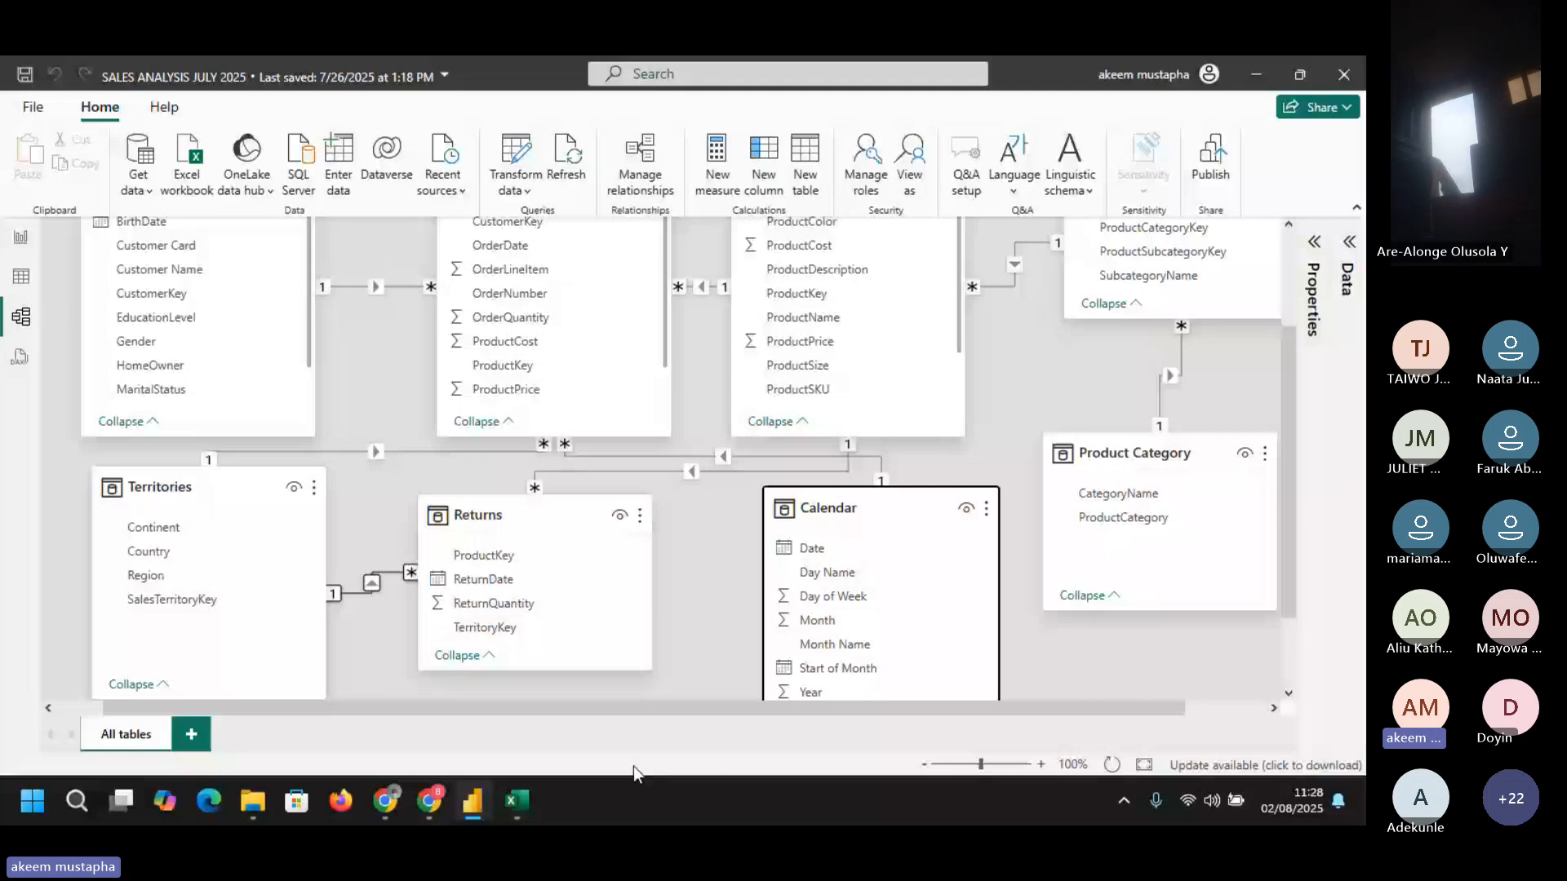
- Switch to the Module 4 presentation in Chrome to review active and inactive relationships, and return to Power BI
{"action": "mouse_move", "coordinate": [385, 772]}
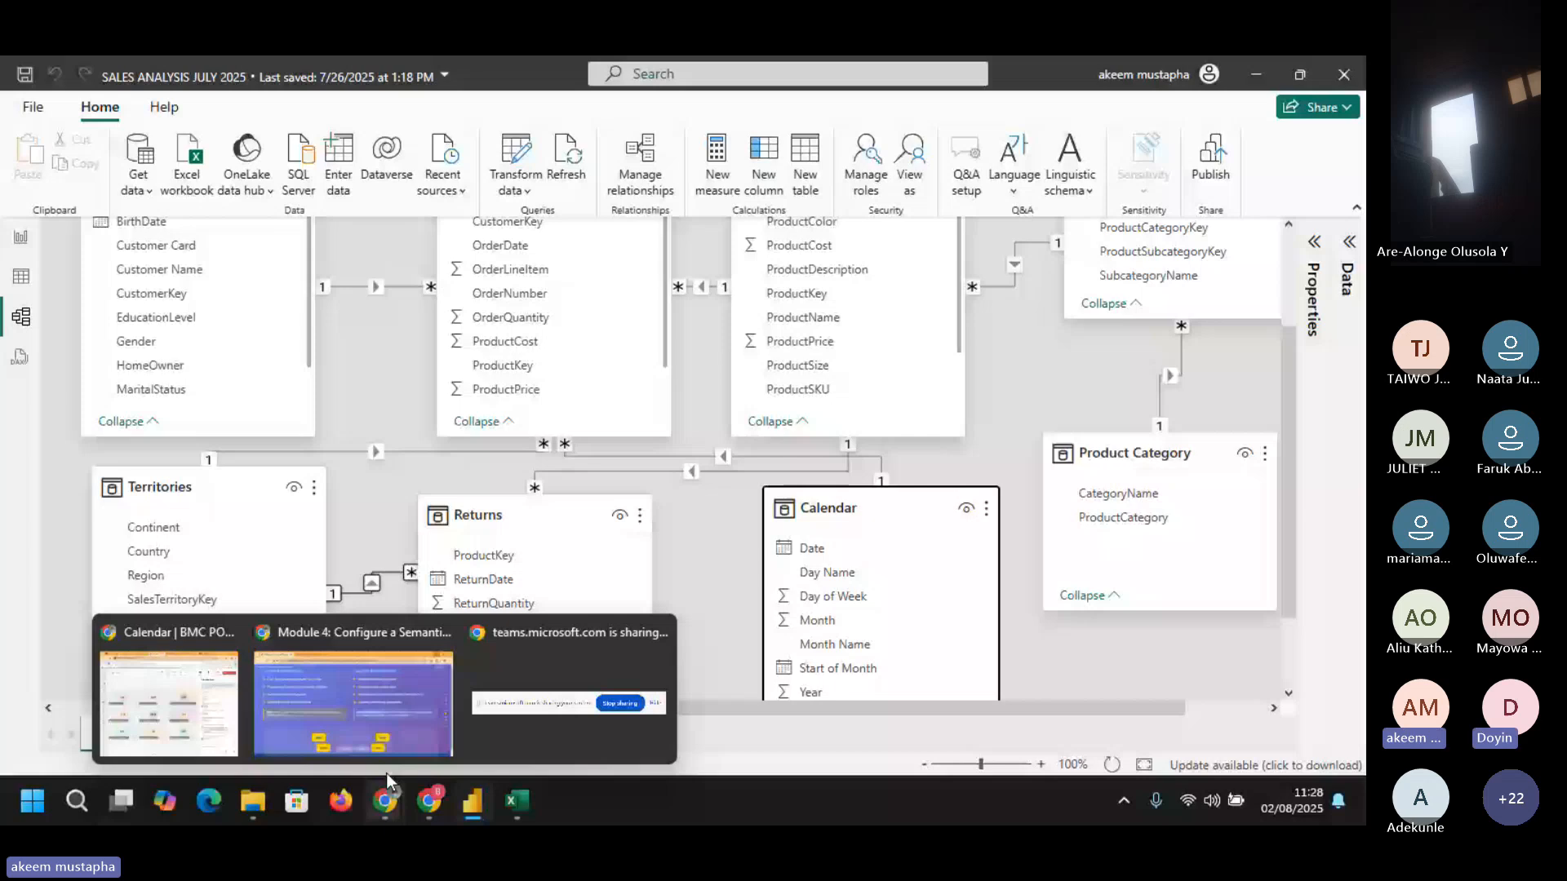
{"action": "left_click", "coordinate": [354, 703]}
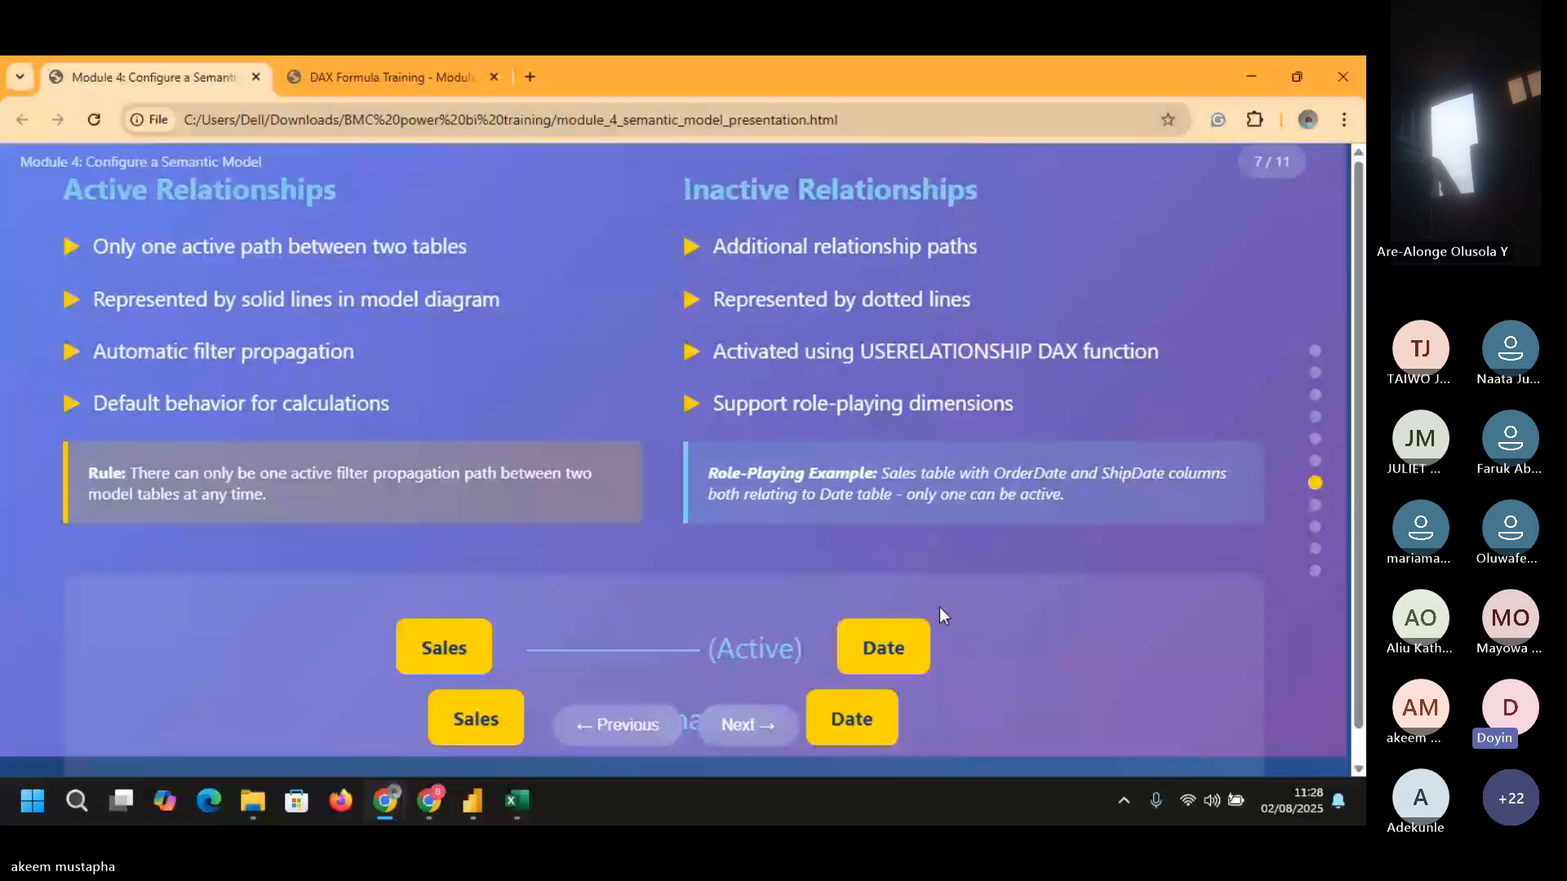
{"action": "mouse_move", "coordinate": [469, 800]}
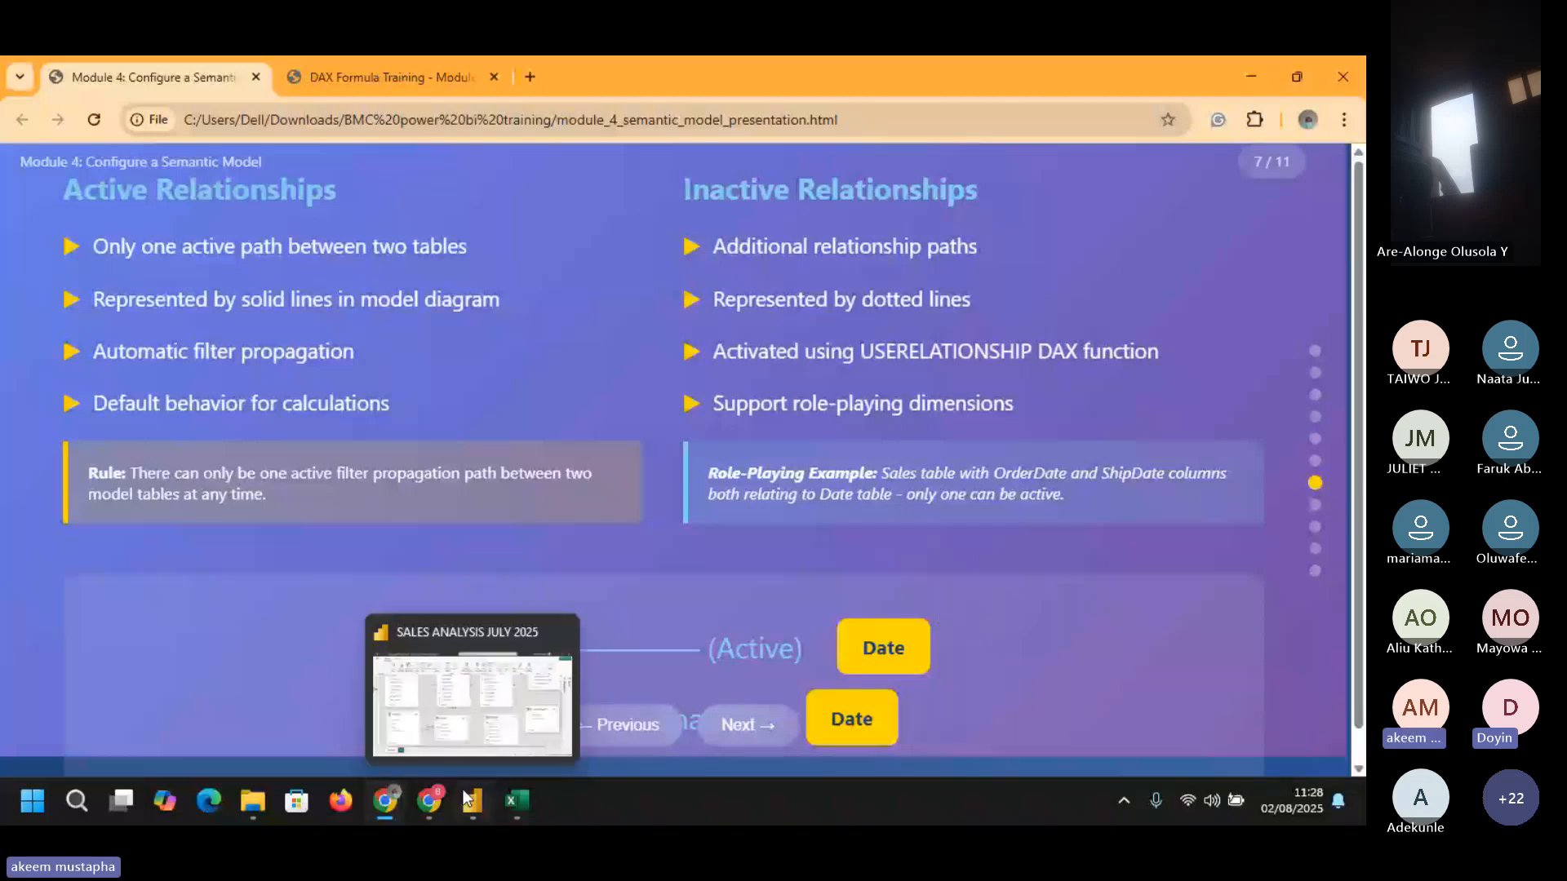
{"action": "left_click", "coordinate": [483, 712]}
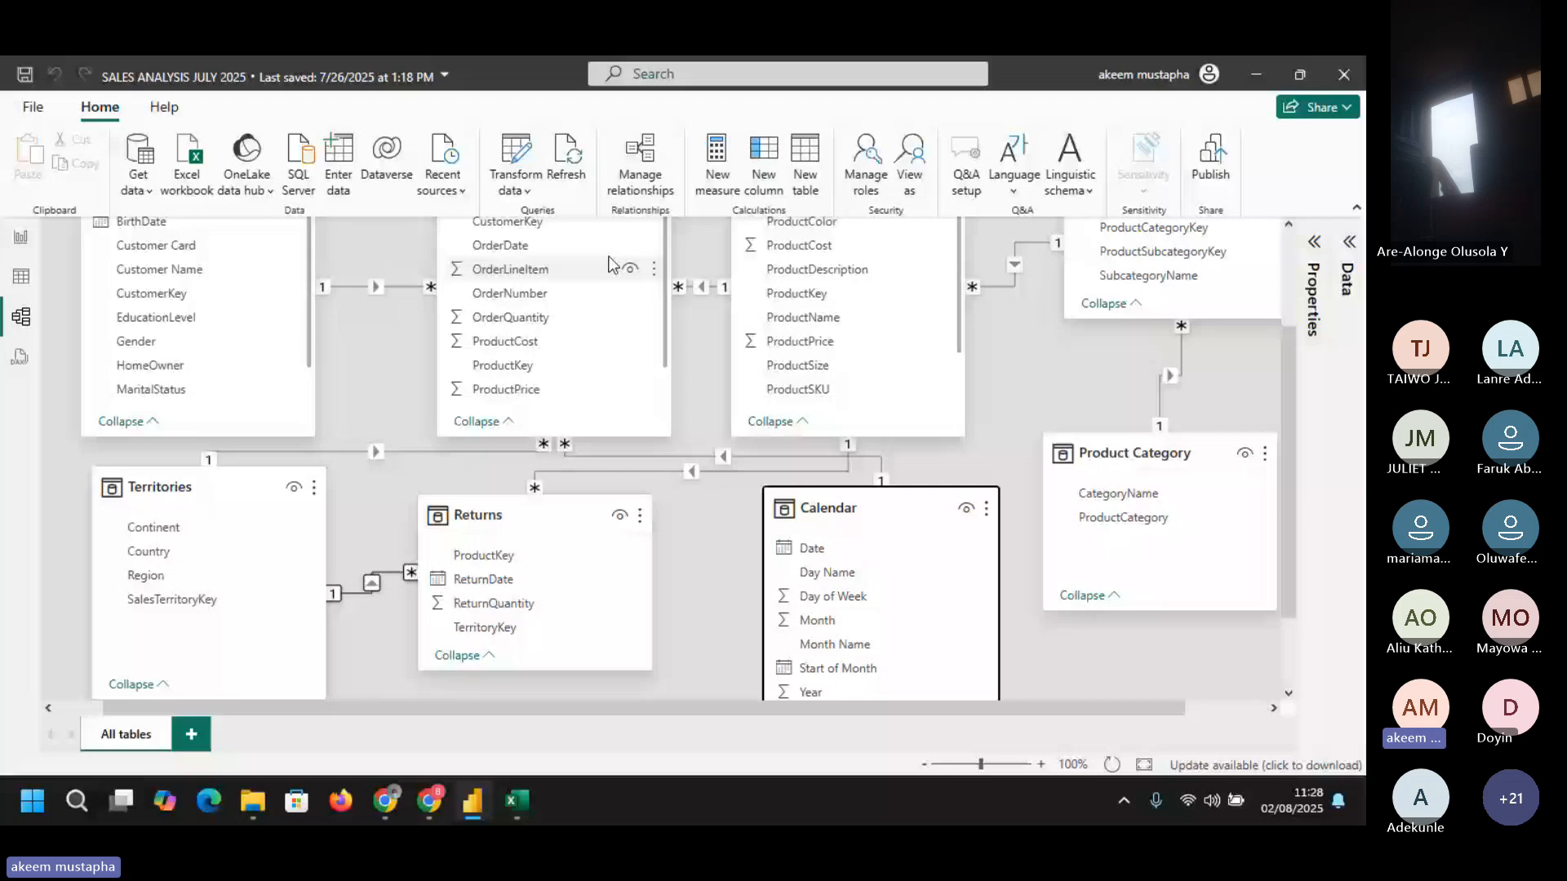
- Move Product-Subcategories slightly closer to Products, aligning its upper edge with the Products table
{"action": "left_click", "coordinate": [1289, 291]}
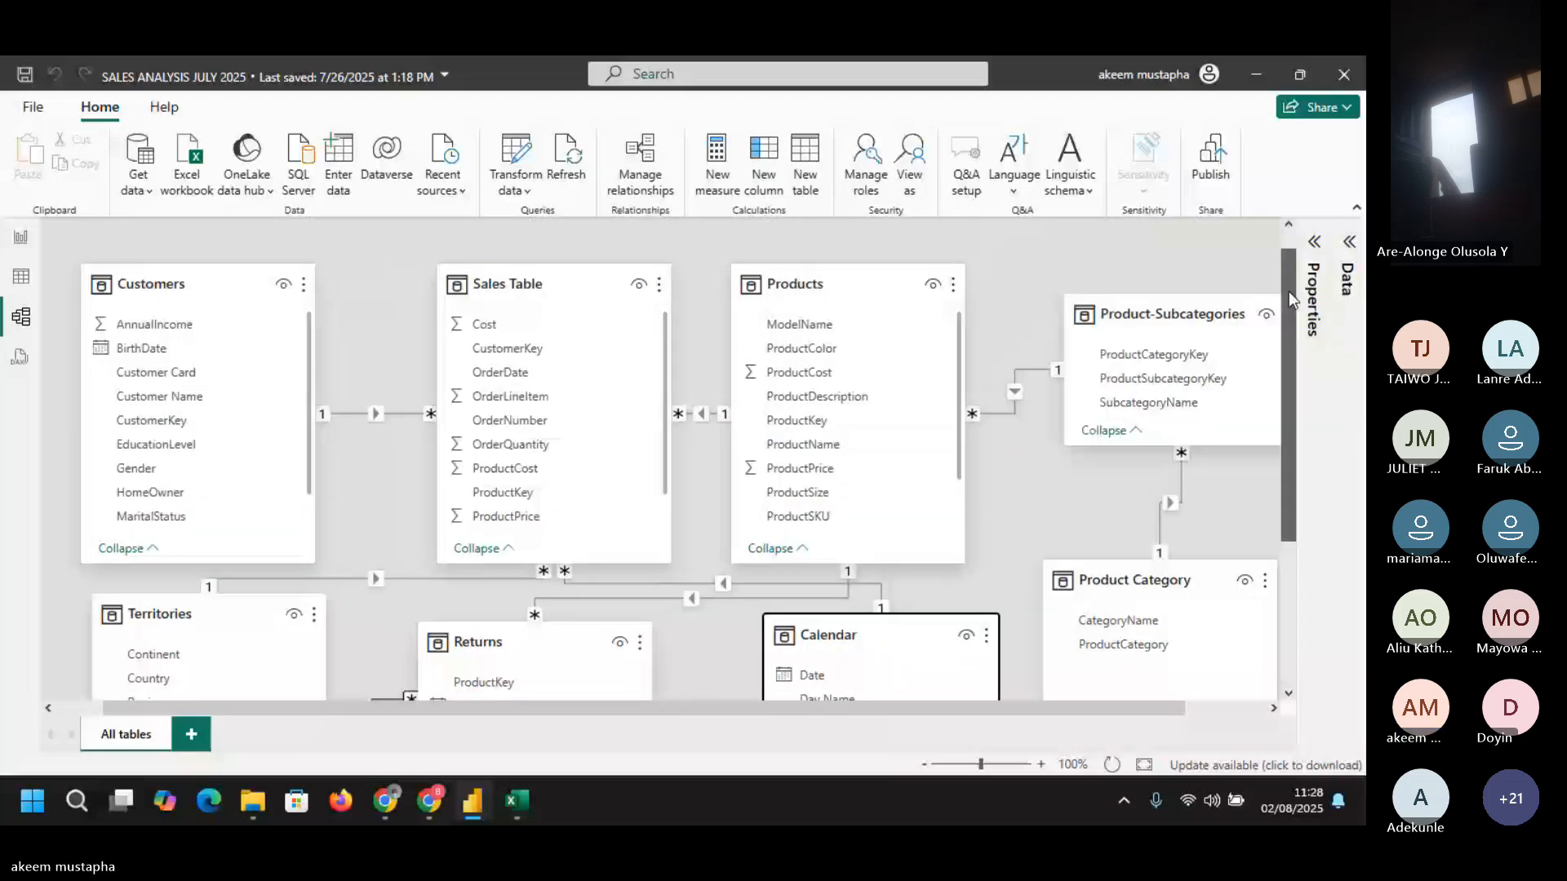
{"action": "scroll", "coordinate": [1289, 292], "scroll_direction": "up", "scroll_amount": 1}
{"action": "left_click", "coordinate": [545, 306]}
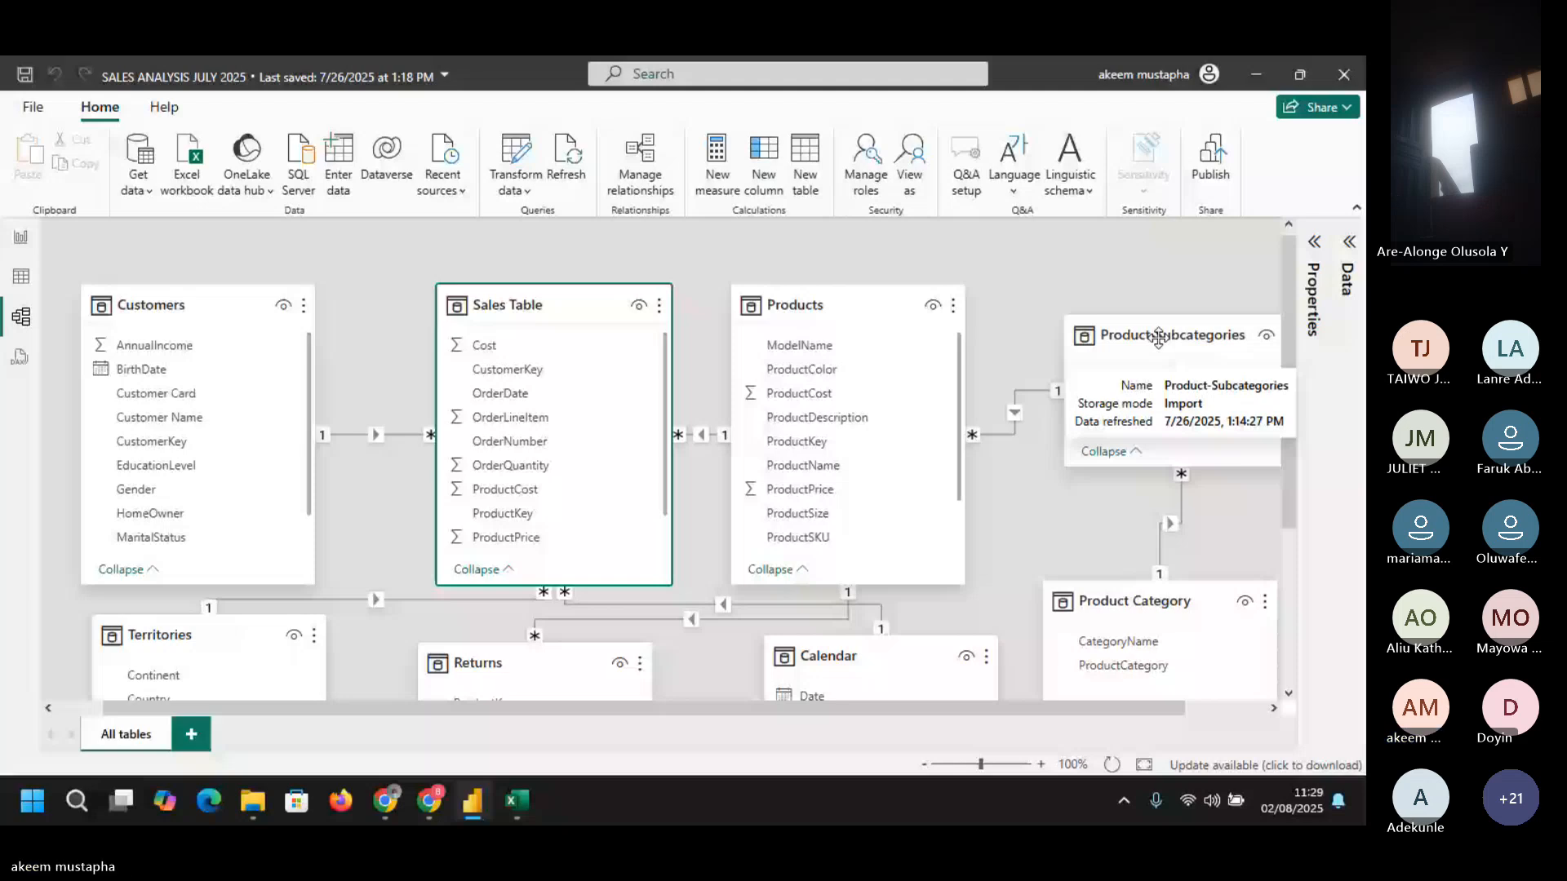
{"action": "left_click_drag", "start_coordinate": [1158, 337], "coordinate": [1139, 306]}
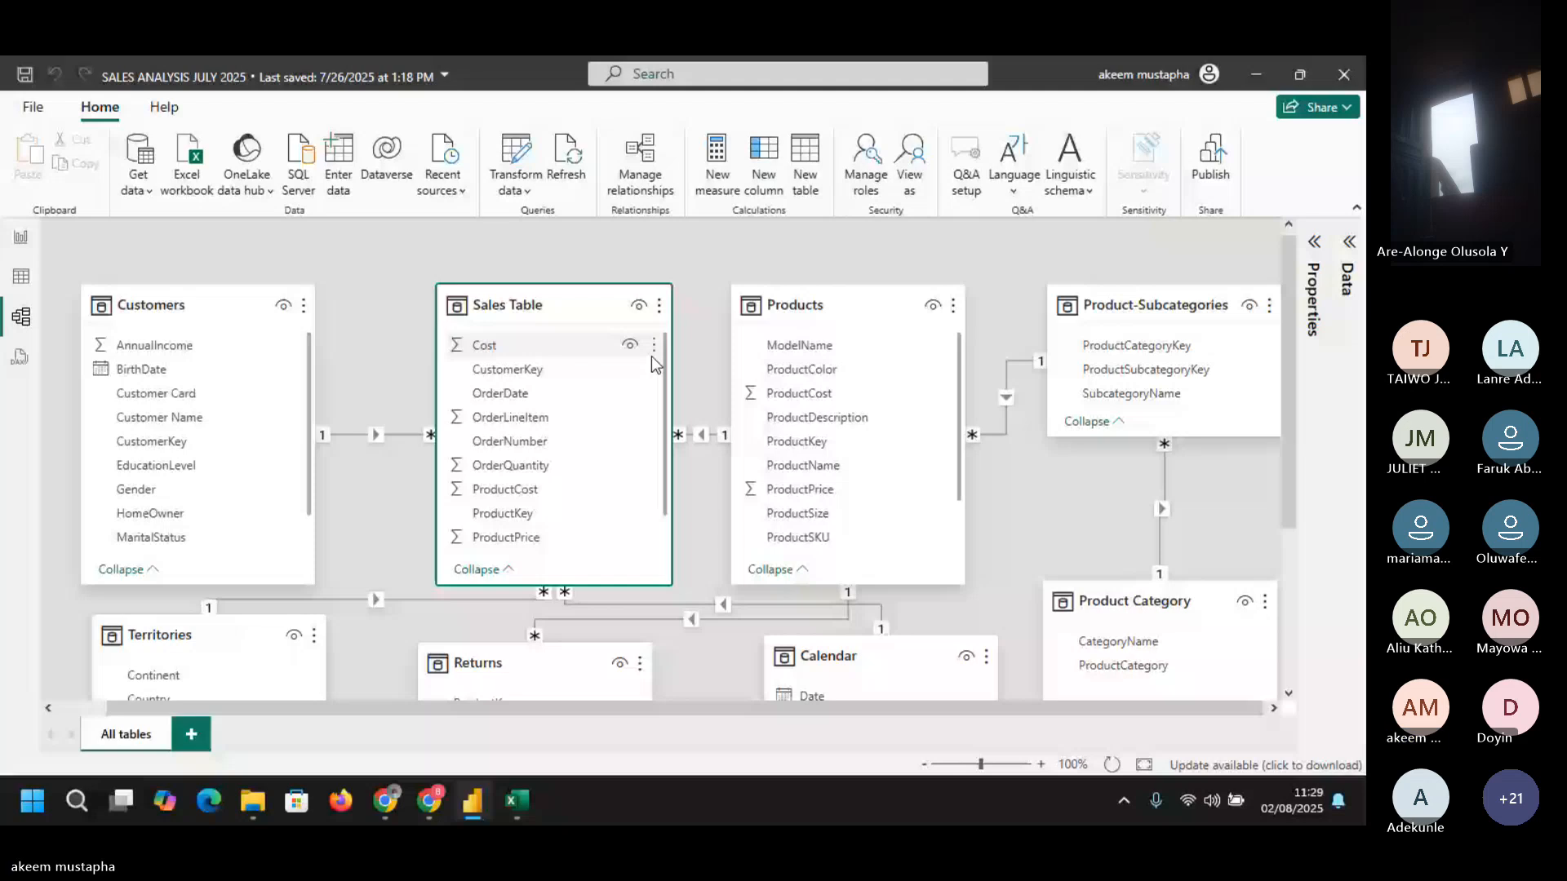
- Compare the fields of Sales Table, Products and Product-Subcategories, and inspect the ProductSubcategoryKey relationship between Products and Product-Subcategories
{"action": "scroll", "coordinate": [664, 431], "scroll_direction": "down", "scroll_amount": 2}
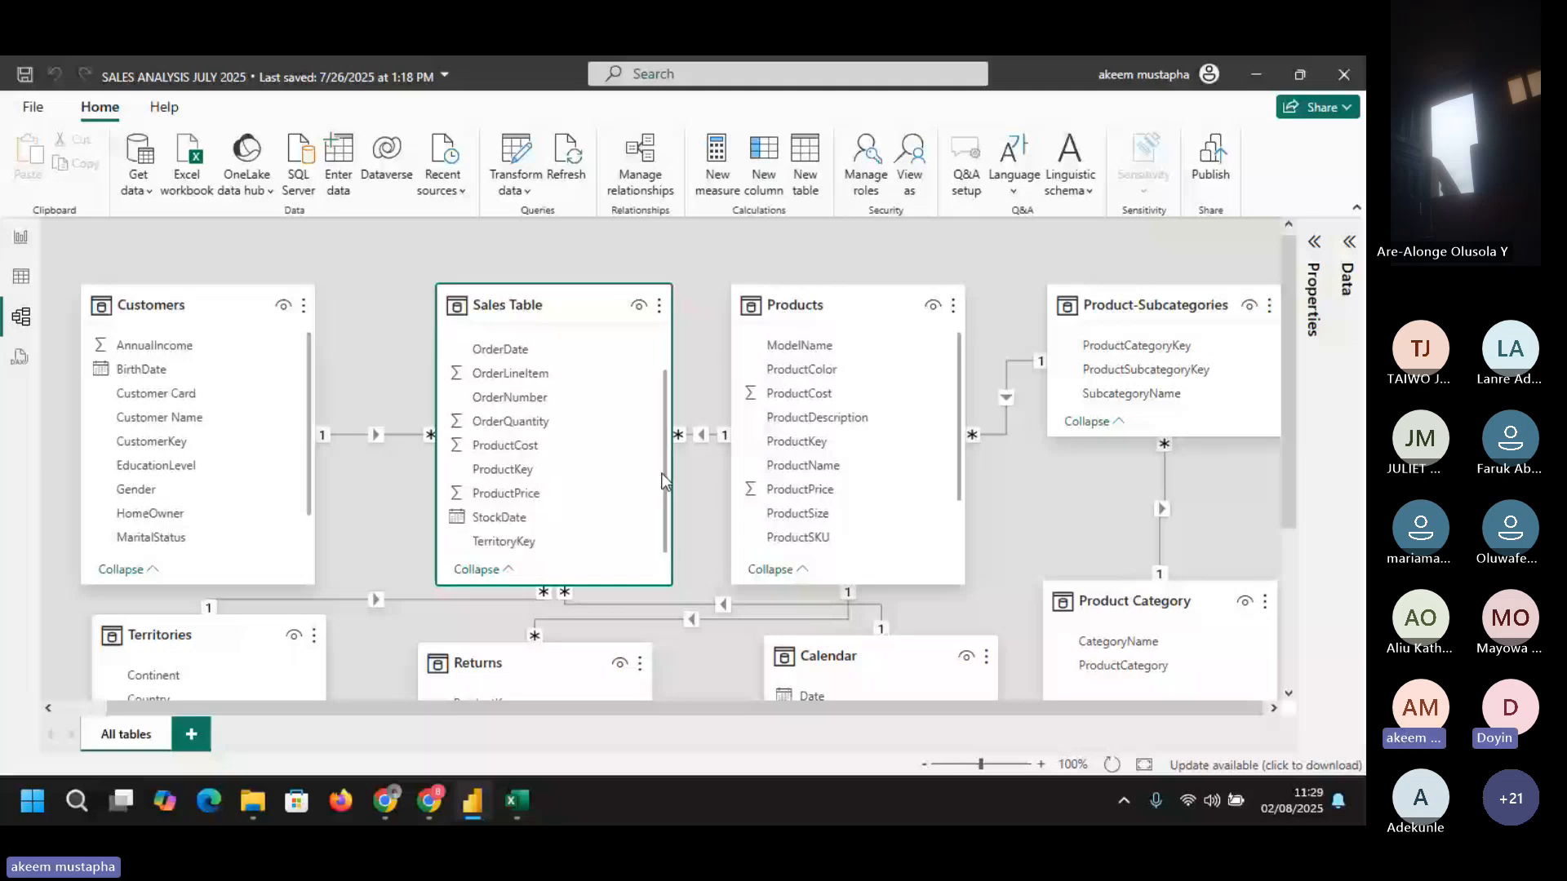
{"action": "scroll", "coordinate": [648, 463], "scroll_direction": "up", "scroll_amount": 2}
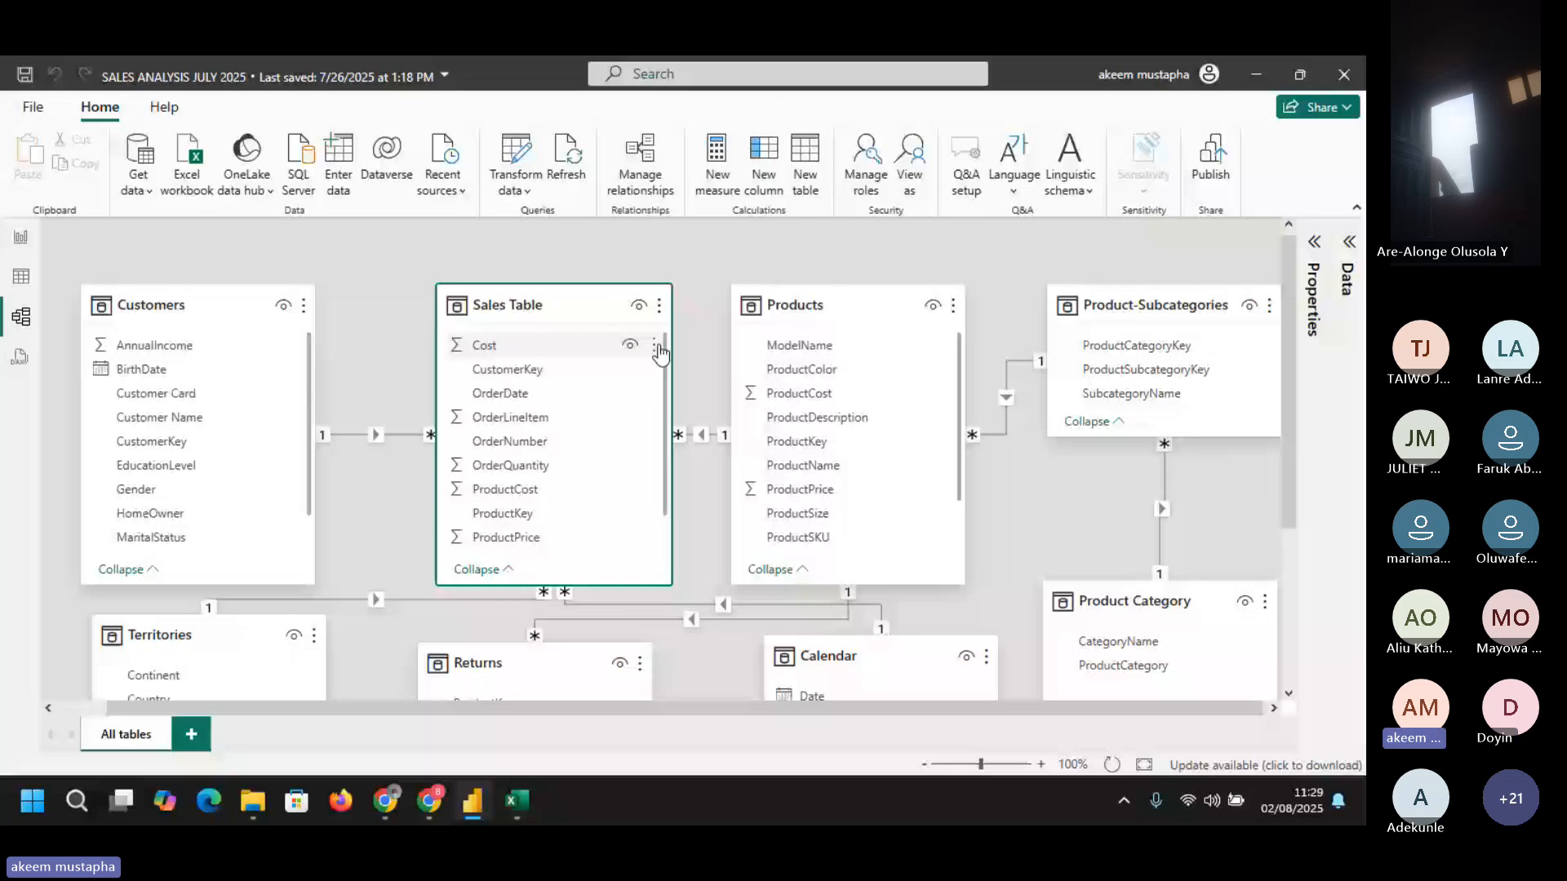
{"action": "left_click", "coordinate": [1155, 310]}
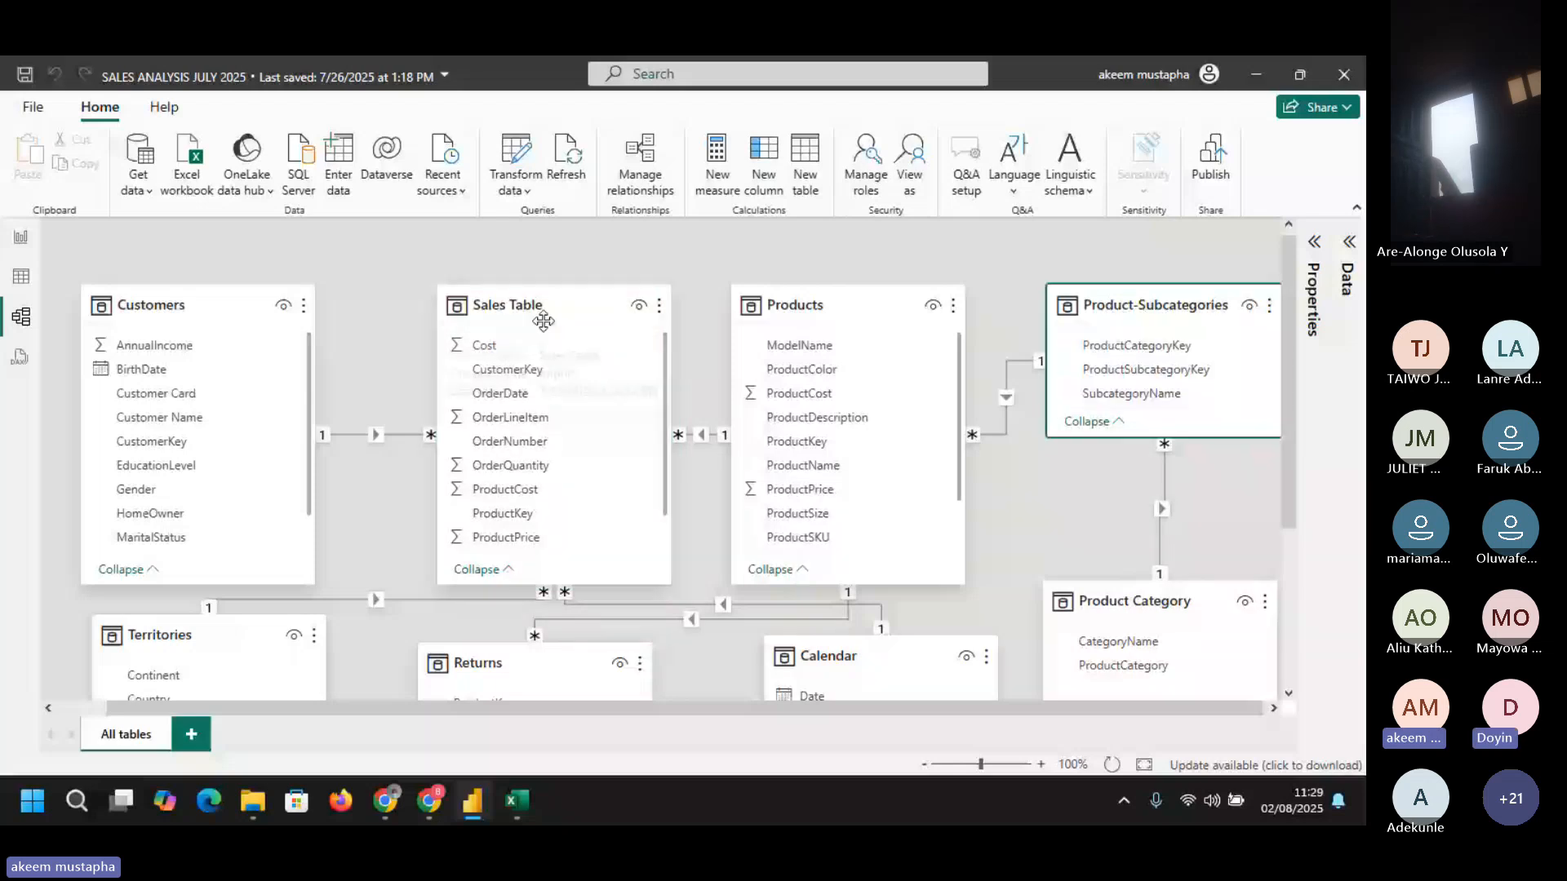
{"action": "left_click", "coordinate": [543, 320]}
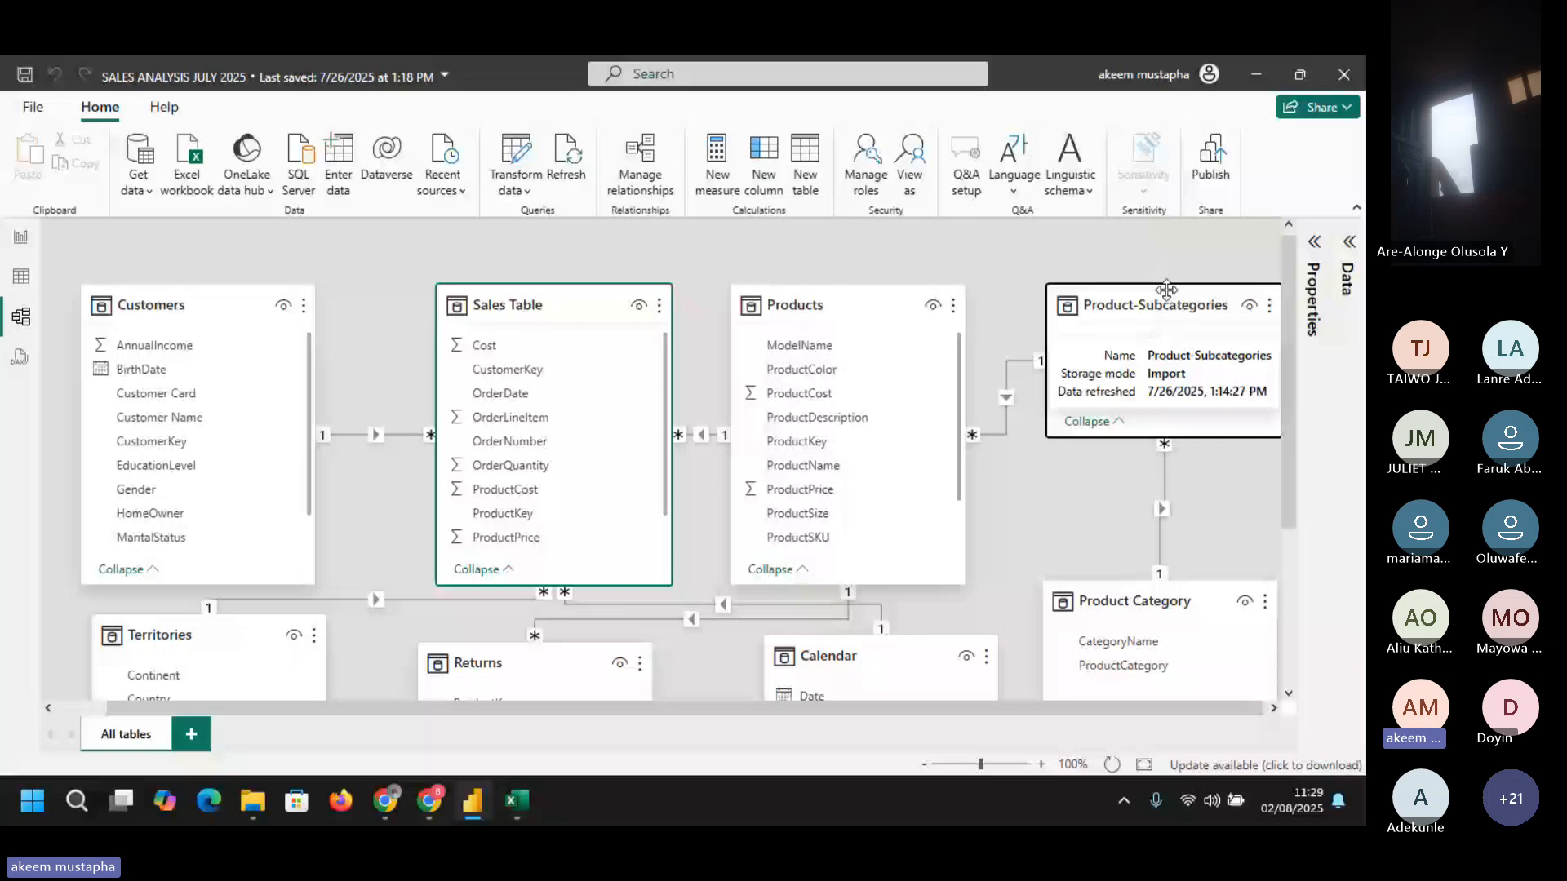
{"action": "left_click", "coordinate": [835, 532]}
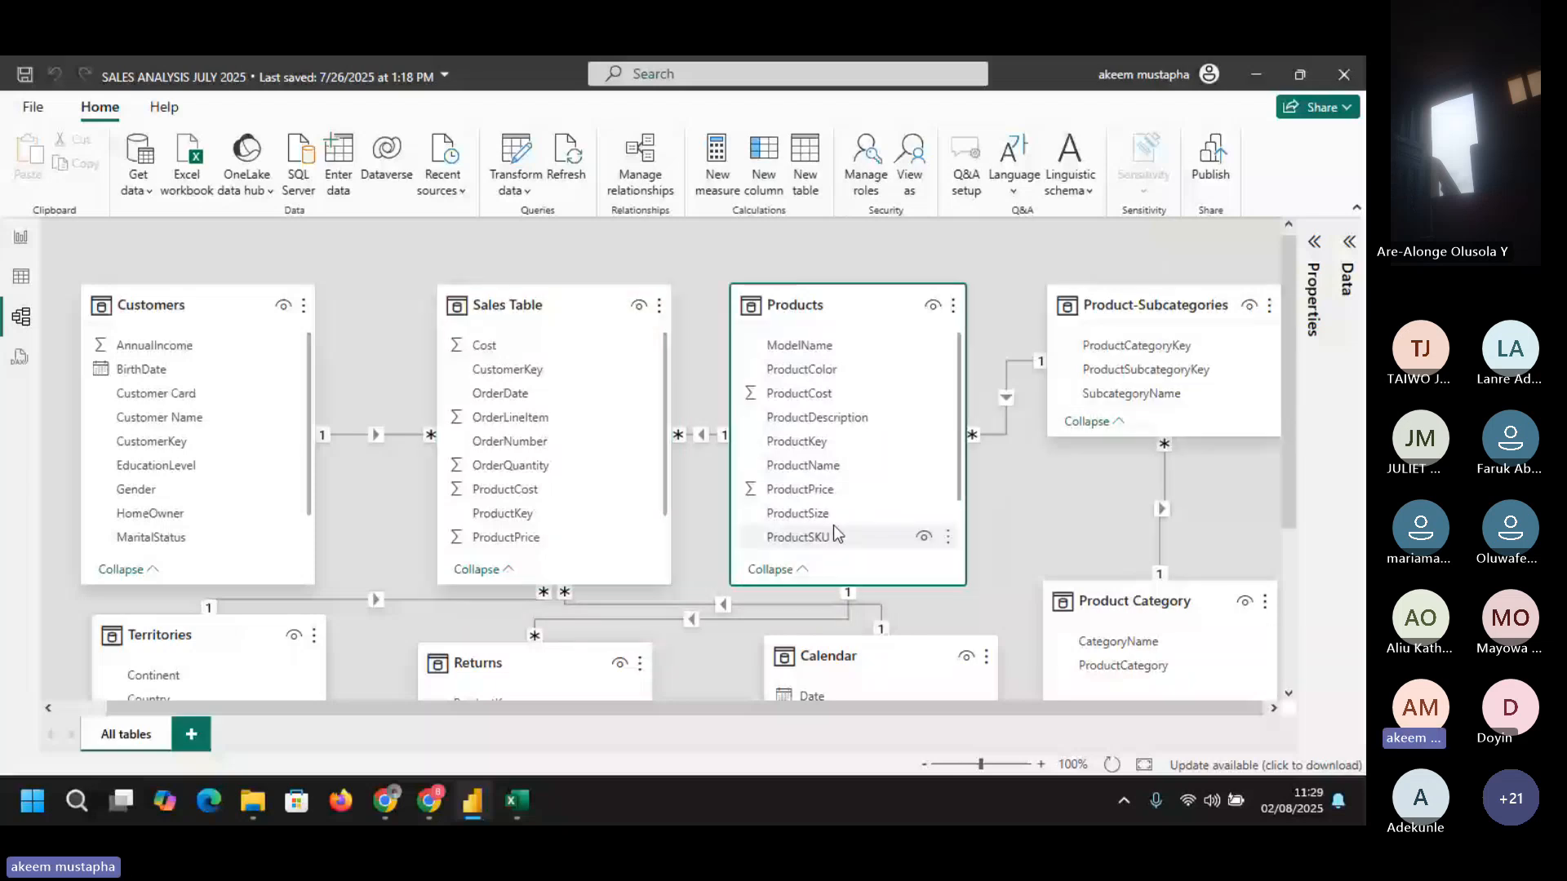
{"action": "left_click", "coordinate": [816, 417]}
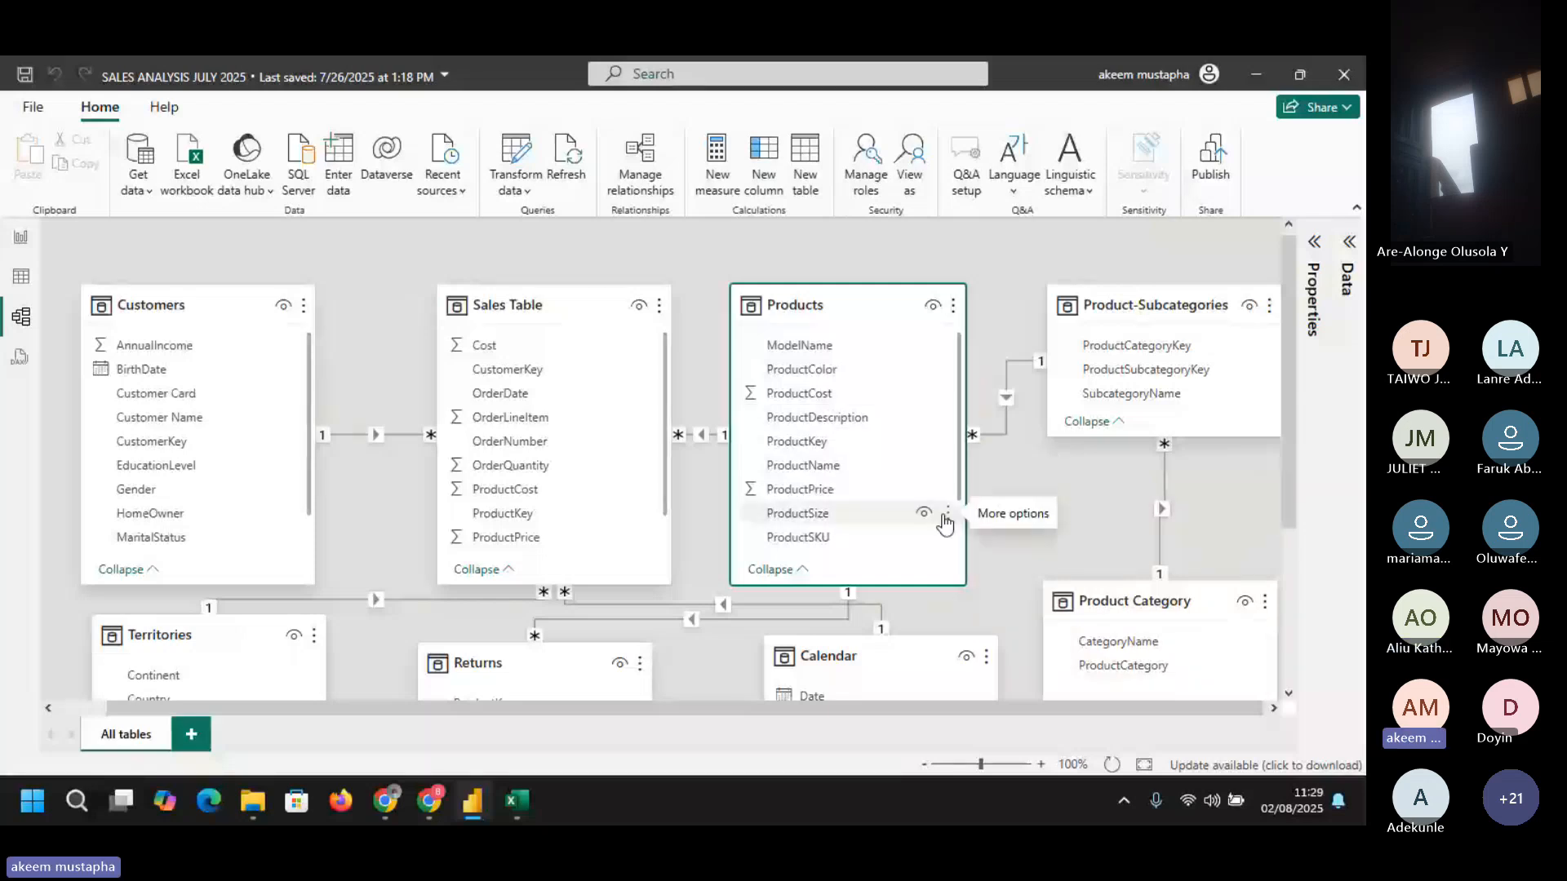
{"action": "scroll", "coordinate": [929, 475], "scroll_direction": "down", "scroll_amount": 1}
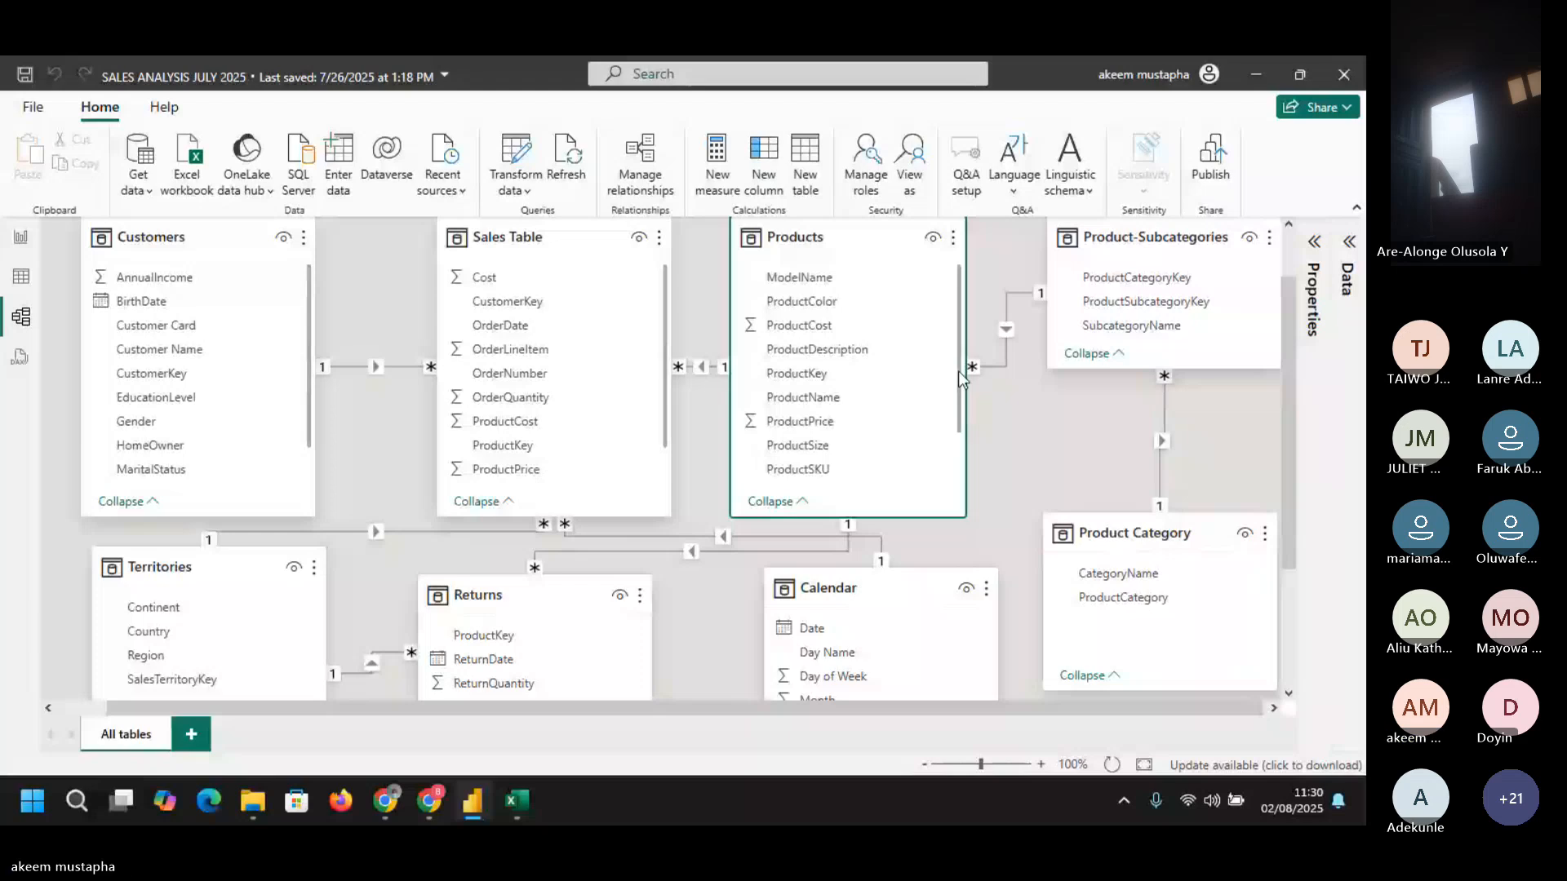
{"action": "left_click_drag", "start_coordinate": [958, 371], "coordinate": [961, 445]}
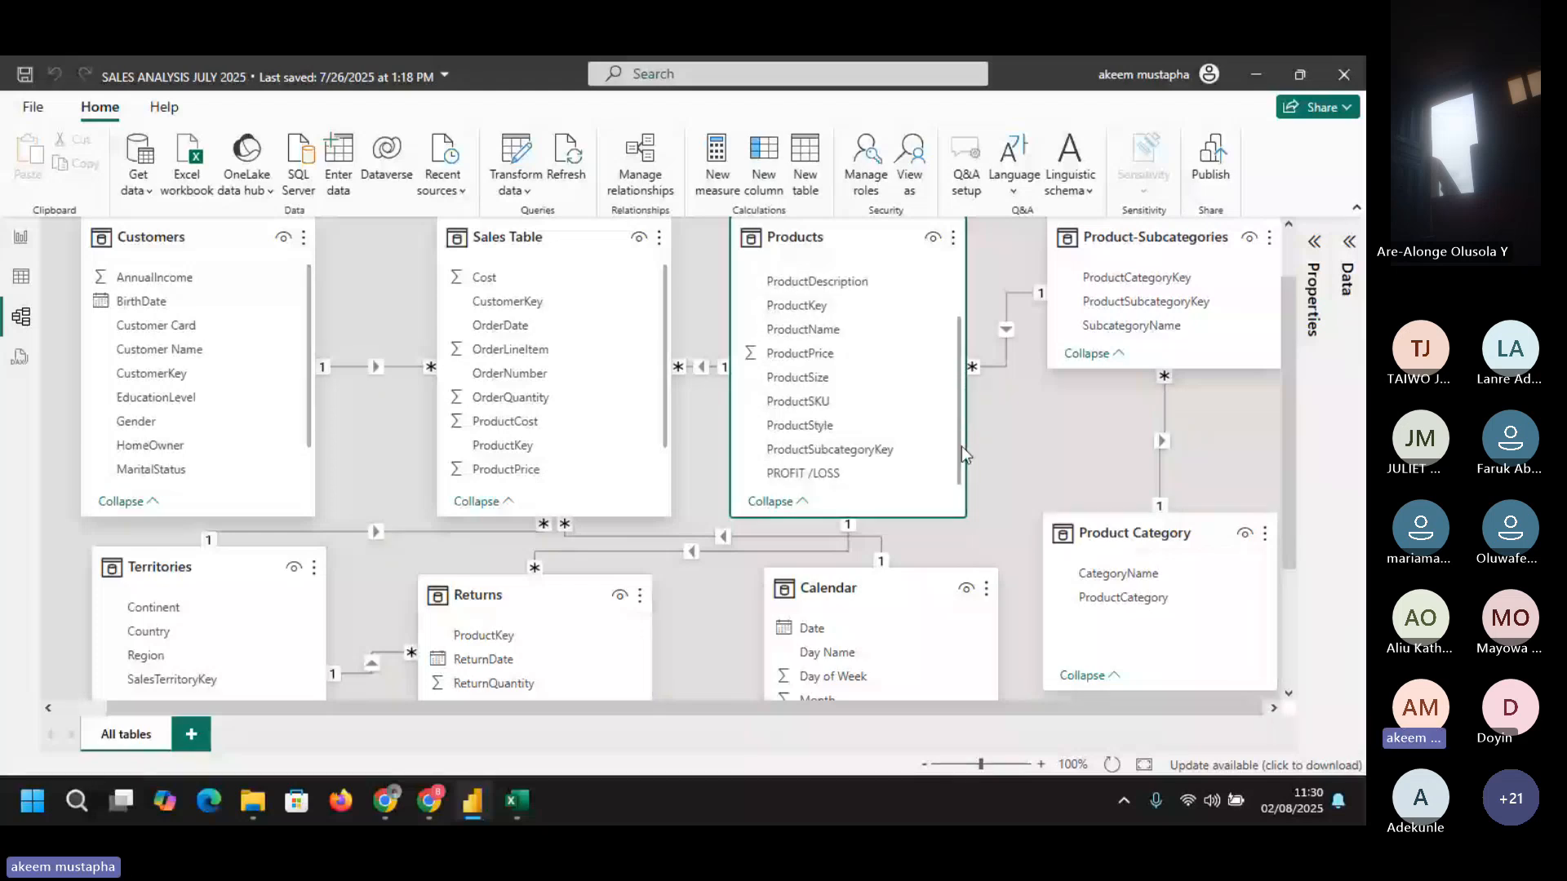
{"action": "left_click", "coordinate": [836, 455]}
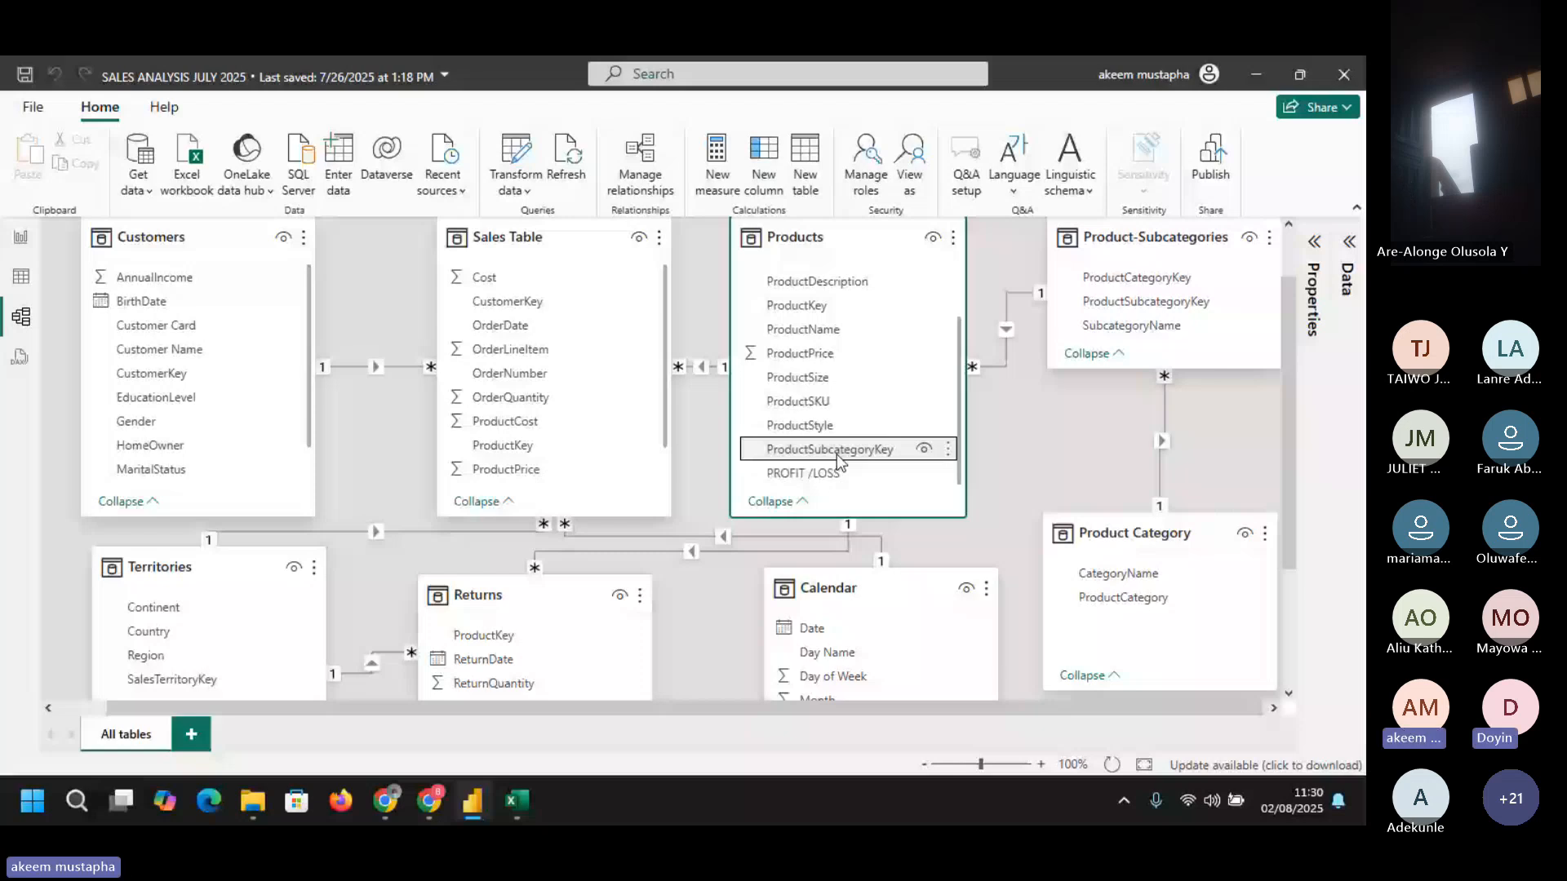
{"action": "left_click", "coordinate": [1025, 294]}
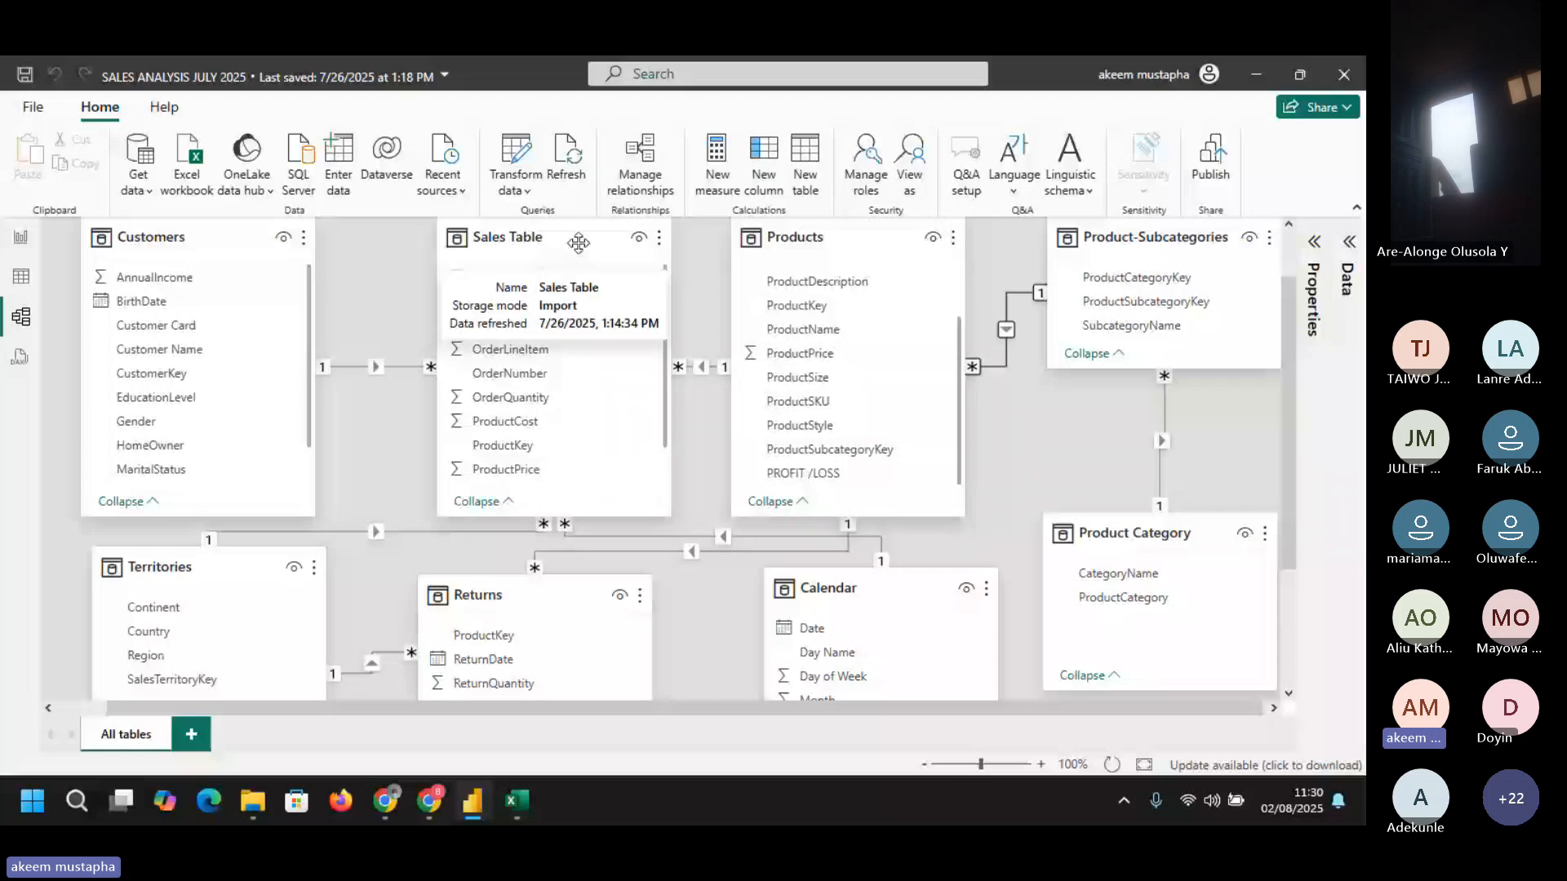
- Try to relate ProductKey in Products to ProductCategoryKey in Product-Subcategories, and select the Product Category table
{"action": "scroll", "coordinate": [873, 251], "scroll_direction": "up", "scroll_amount": 2}
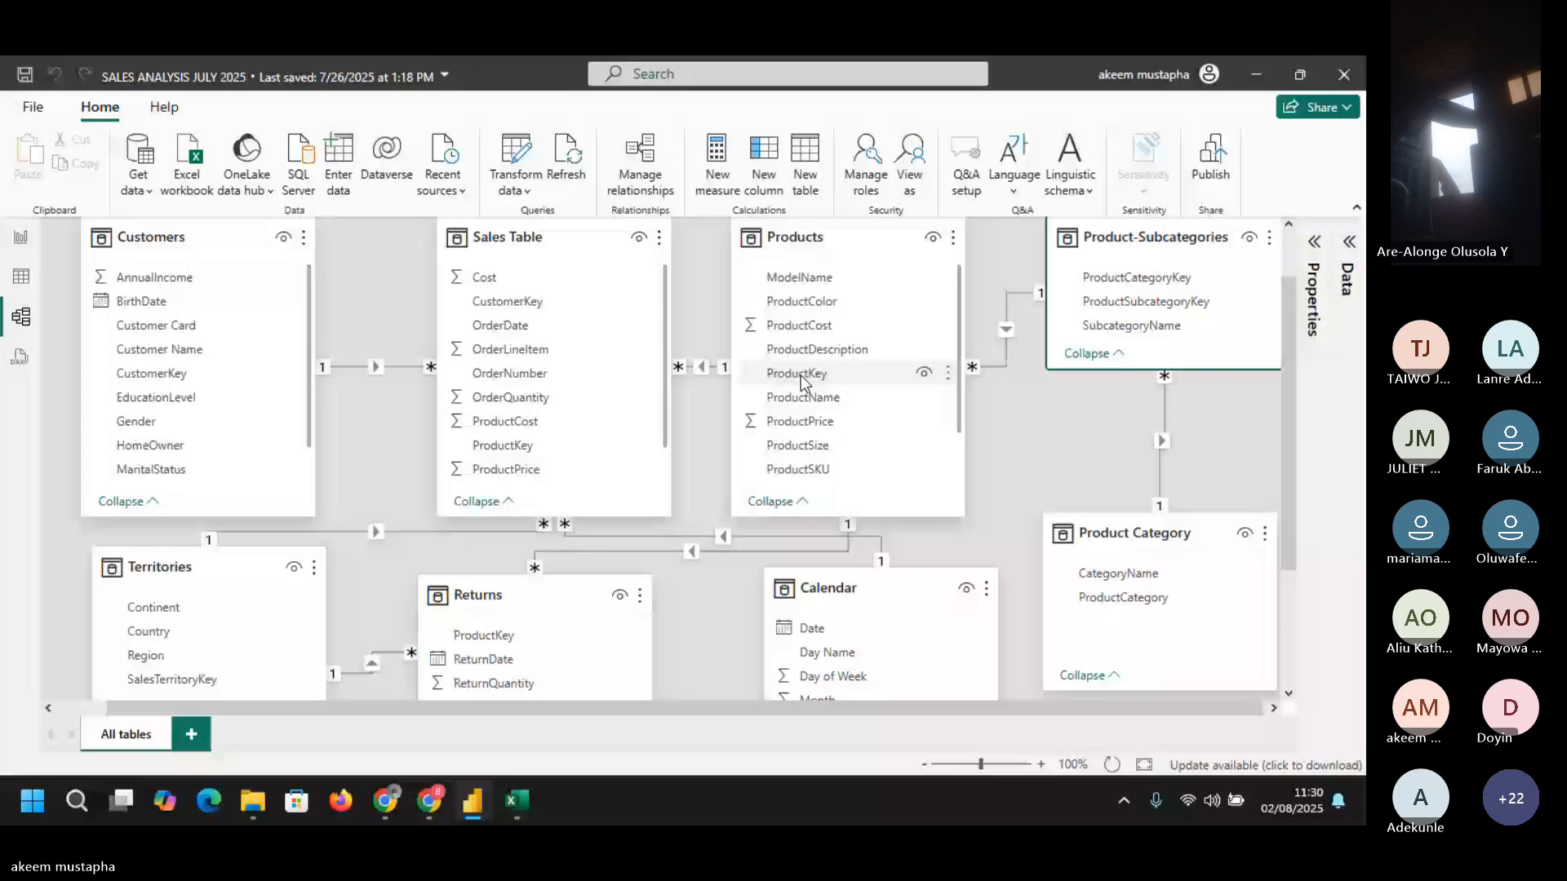
{"action": "left_click_drag", "start_coordinate": [800, 376], "coordinate": [1163, 274]}
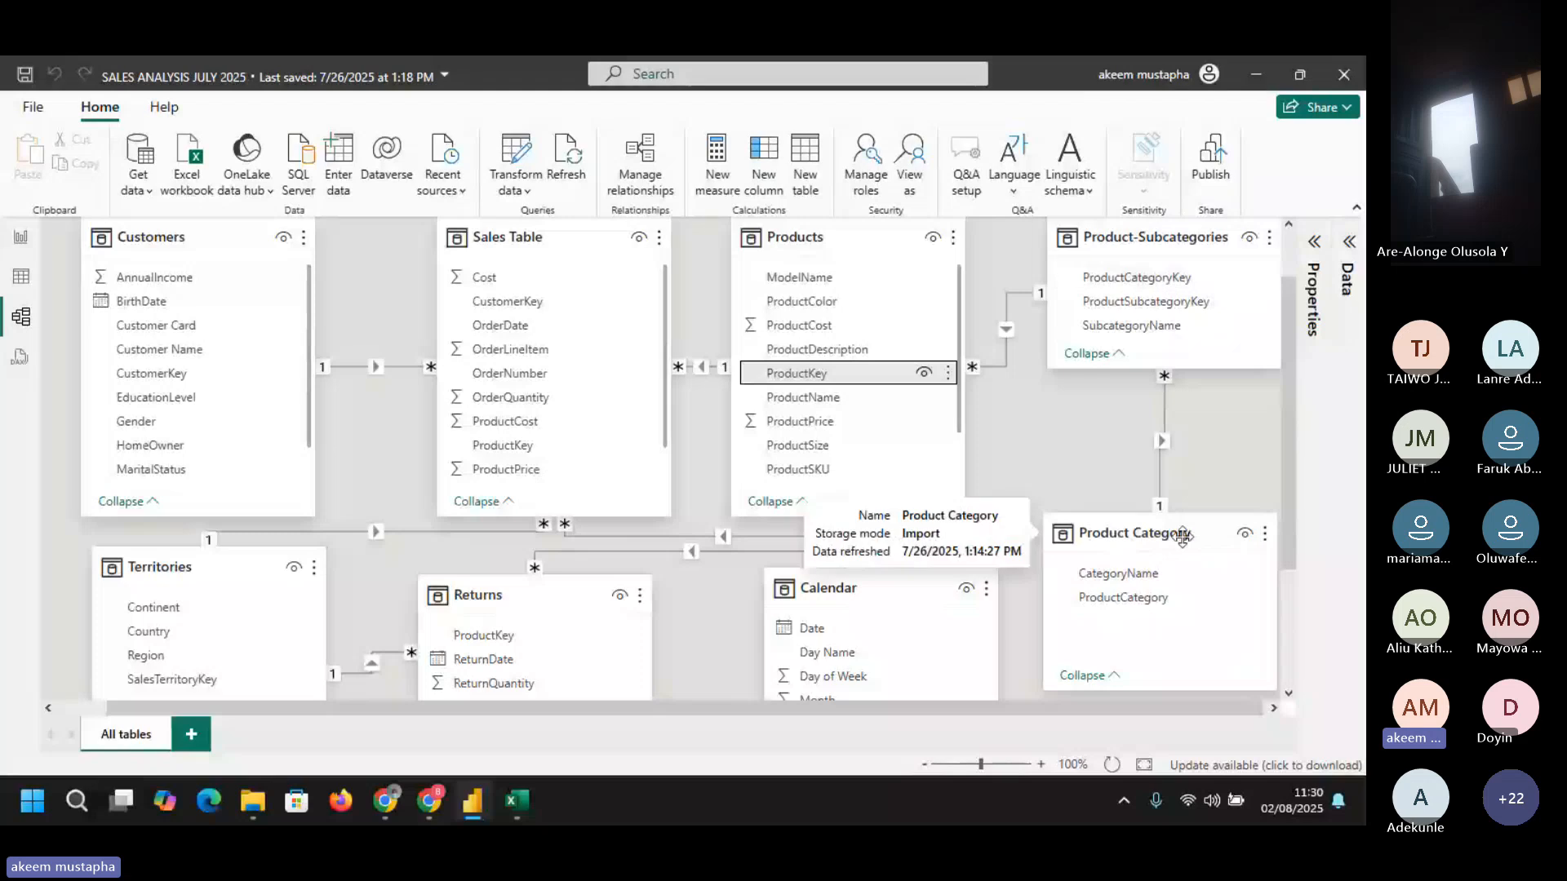
{"action": "left_click", "coordinate": [1184, 534]}
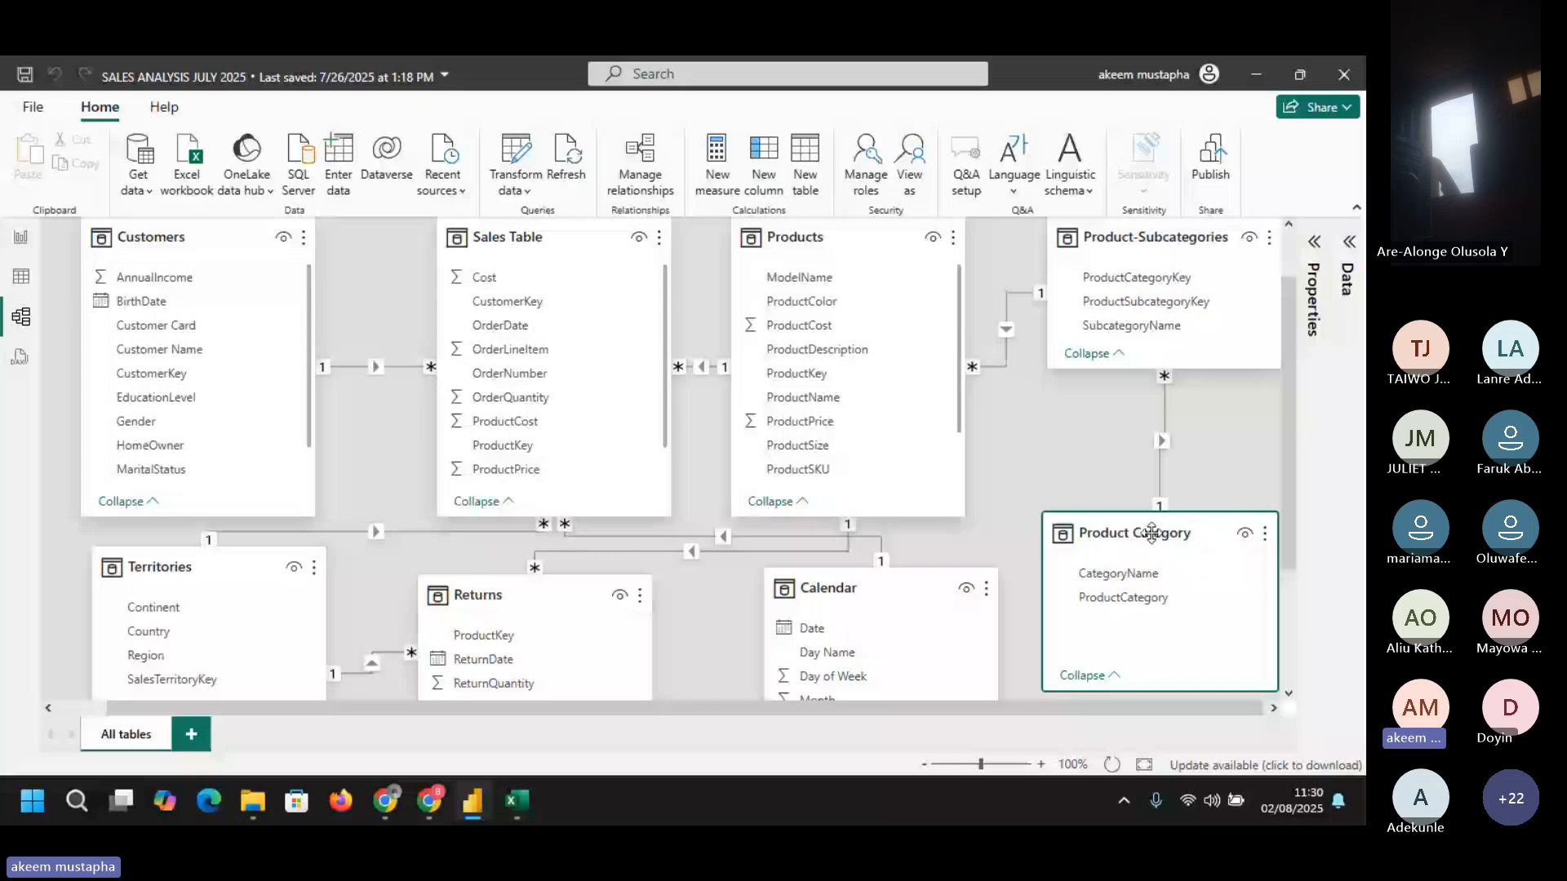
- Align the Product Category table beneath Product-Subcategories and compare the ProductCategoryKey field with ProductCategory
{"action": "left_click_drag", "start_coordinate": [1151, 533], "coordinate": [1155, 524]}
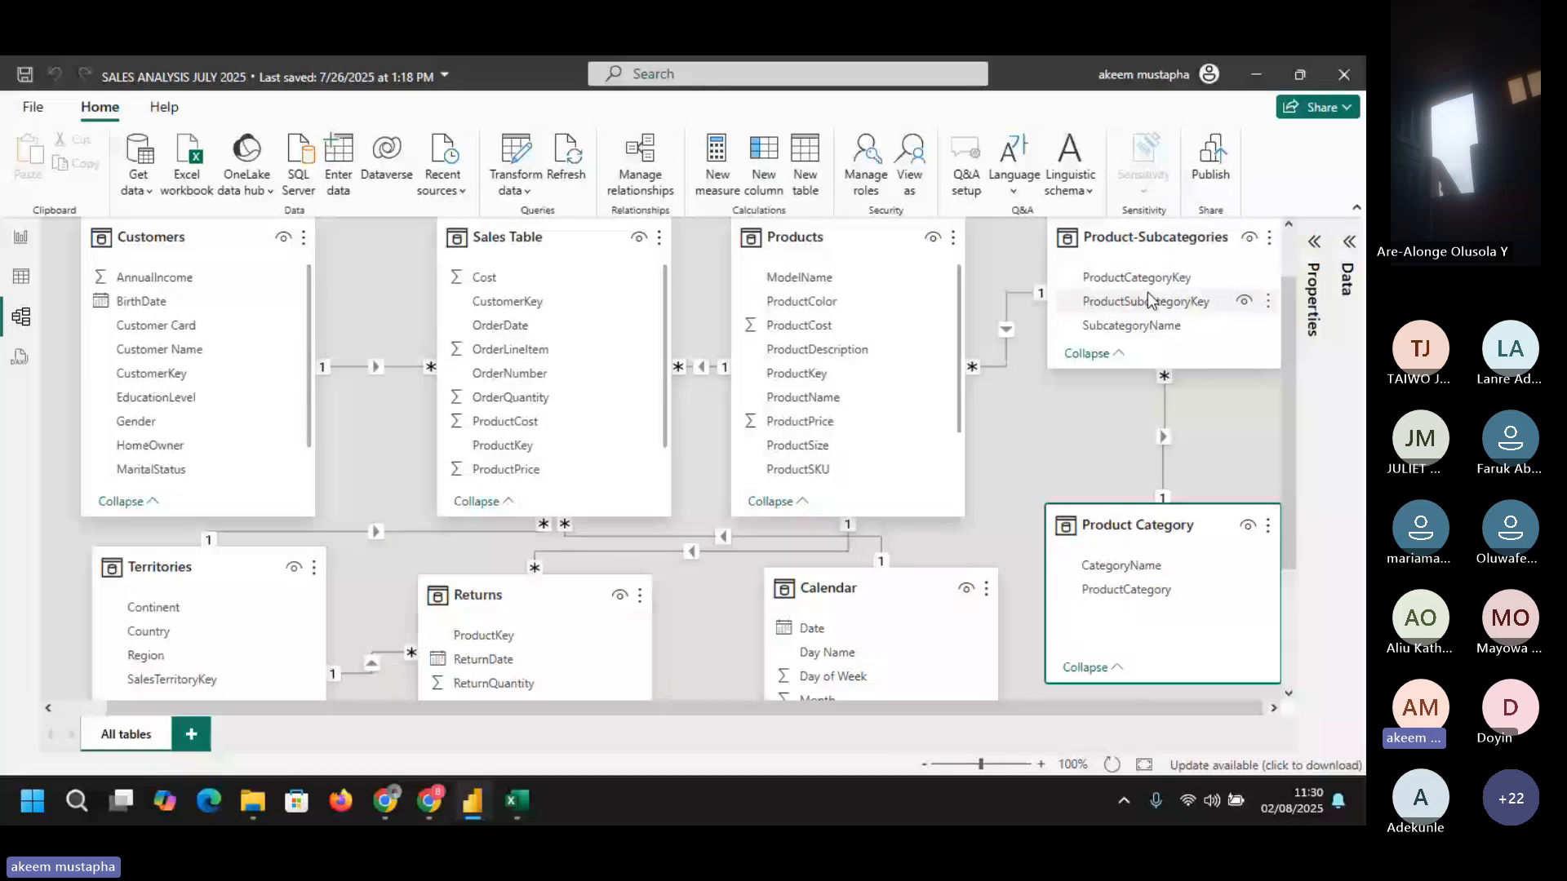
{"action": "left_click", "coordinate": [1135, 279]}
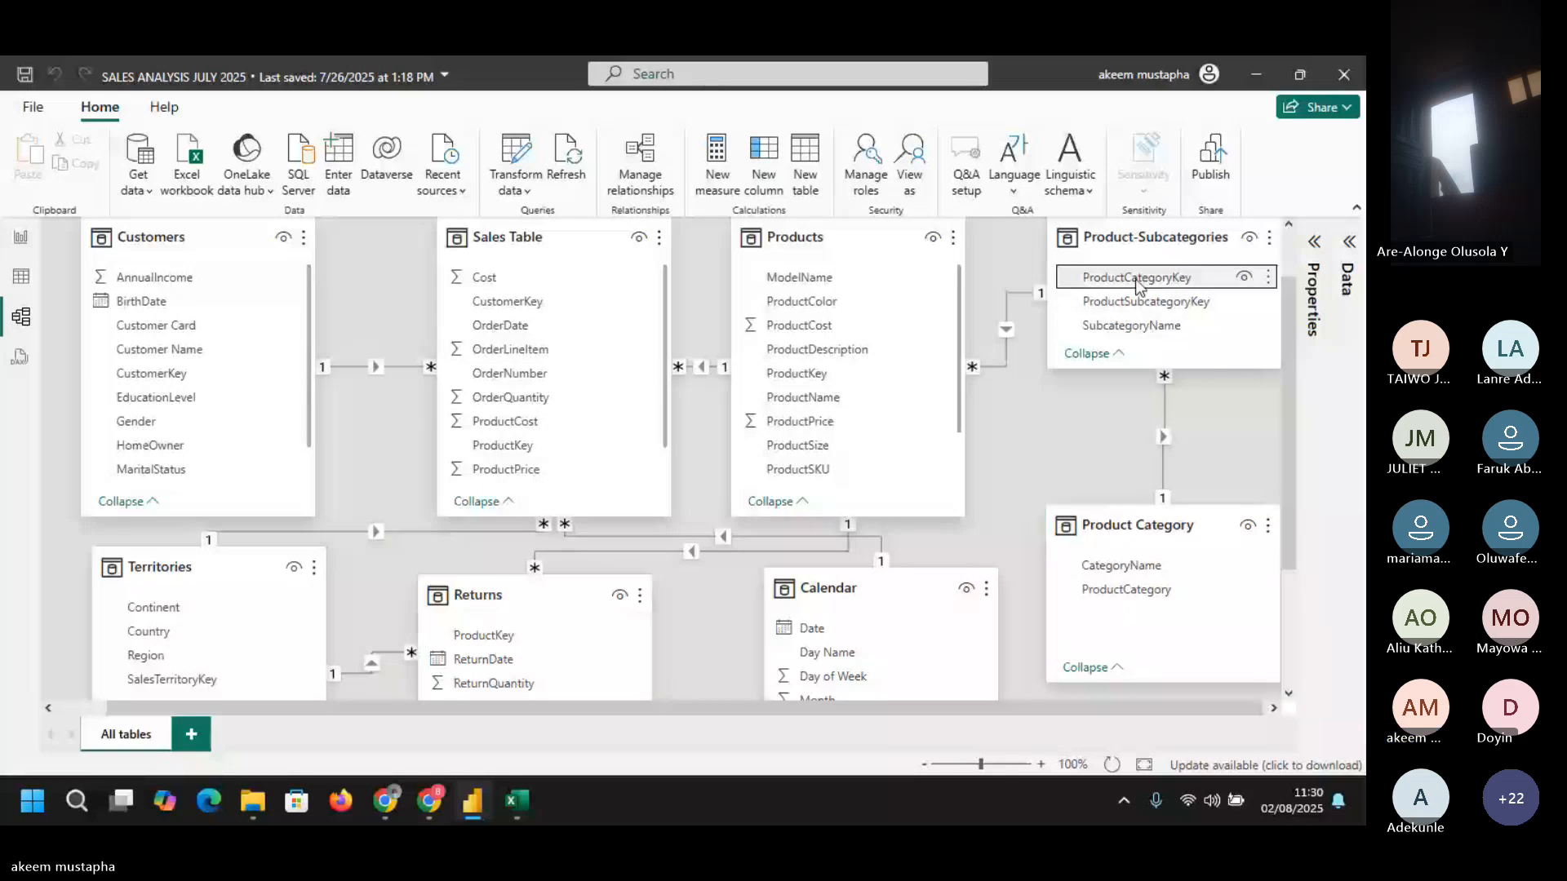
{"action": "left_click", "coordinate": [1134, 594]}
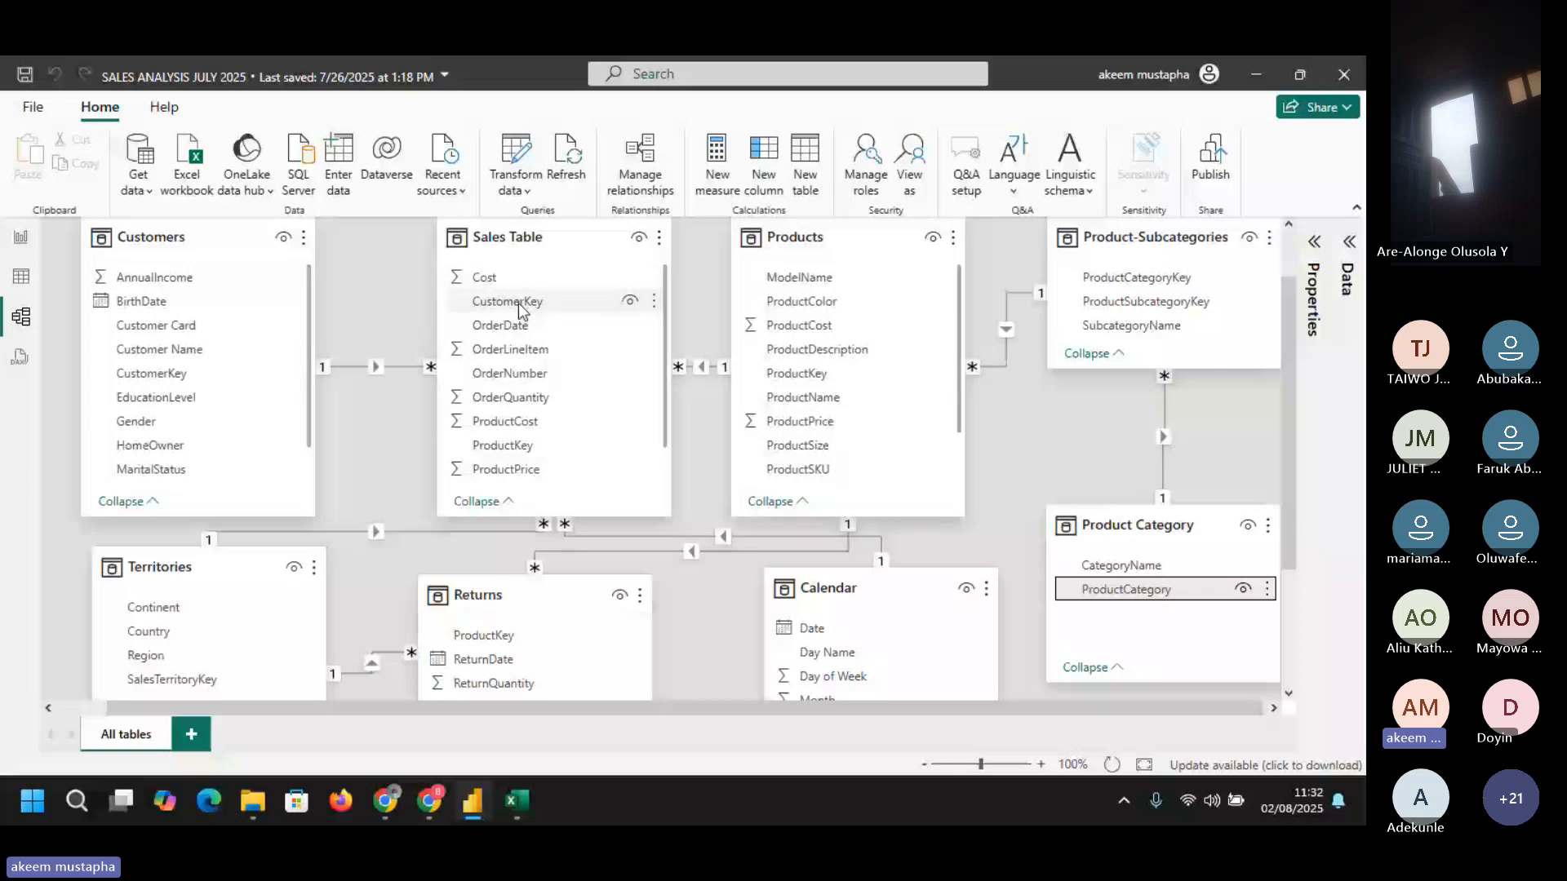
- Try to relate CustomerKey in Sales Table to CustomerKey in Customers, and dismiss the relationship dialog
{"action": "left_click", "coordinate": [519, 304]}
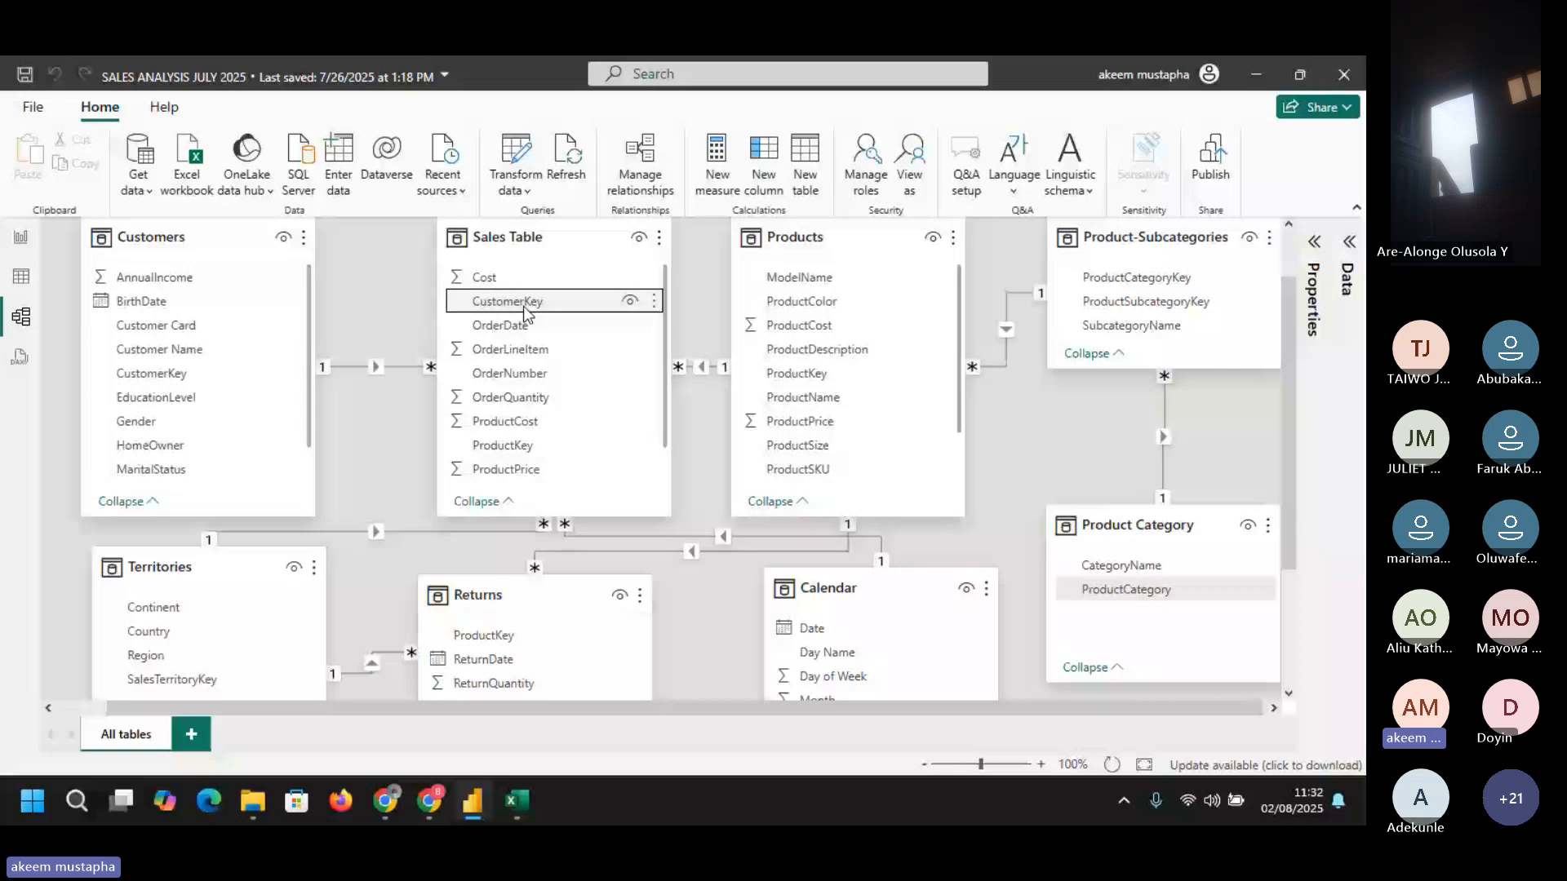
{"action": "left_click_drag", "start_coordinate": [523, 312], "coordinate": [173, 377]}
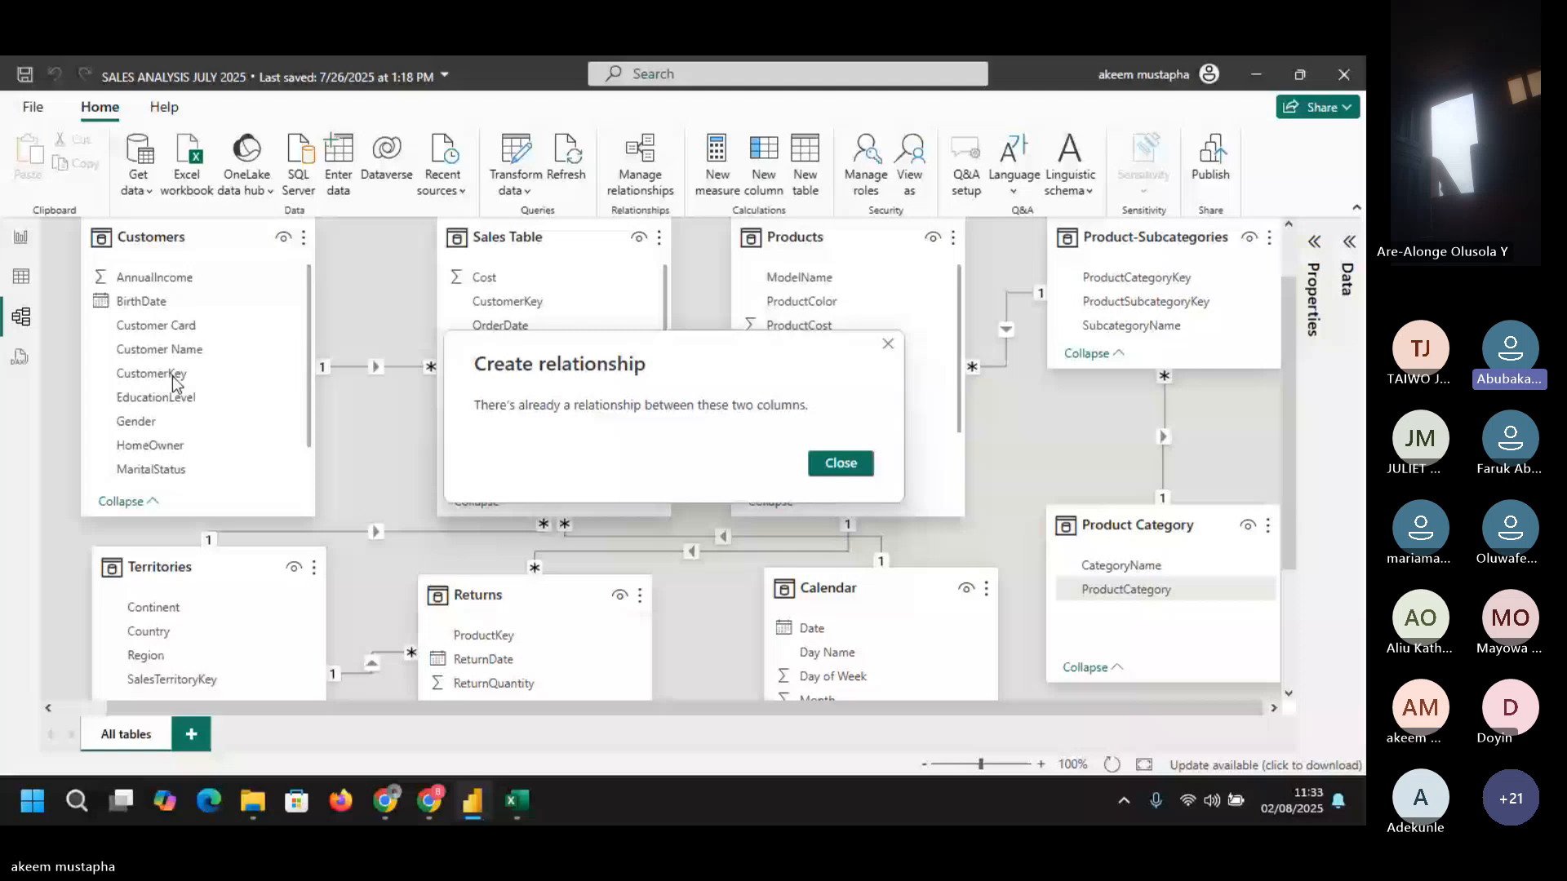
{"action": "key", "text": "Escape"}
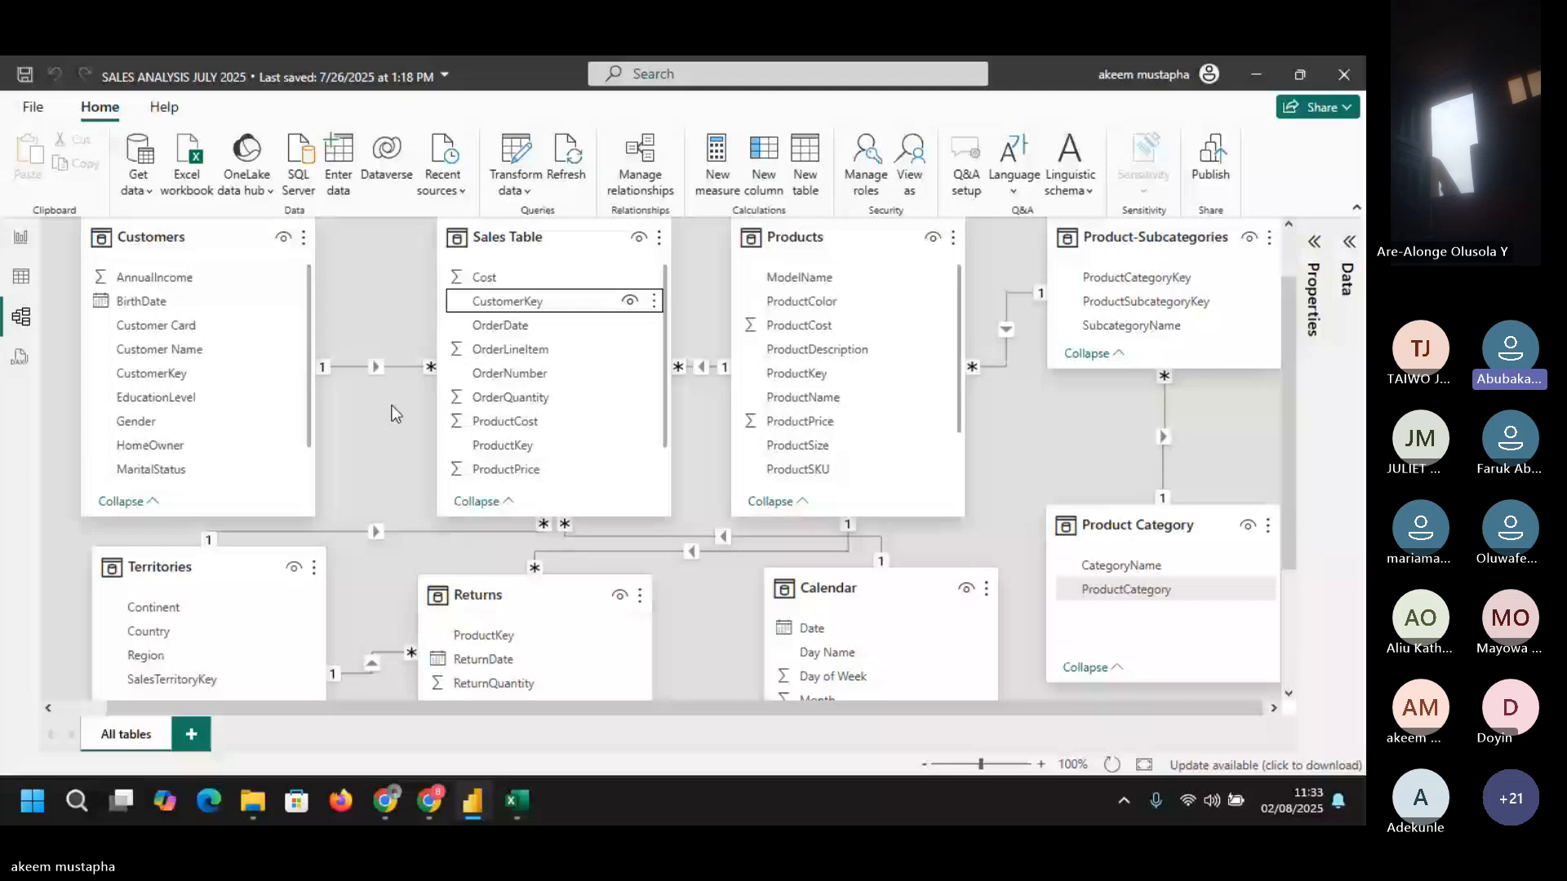
- Move Sales Table slightly closer to Customers, keeping its upper edge level with the neighbouring tables
{"action": "left_click_drag", "start_coordinate": [541, 237], "coordinate": [527, 272]}
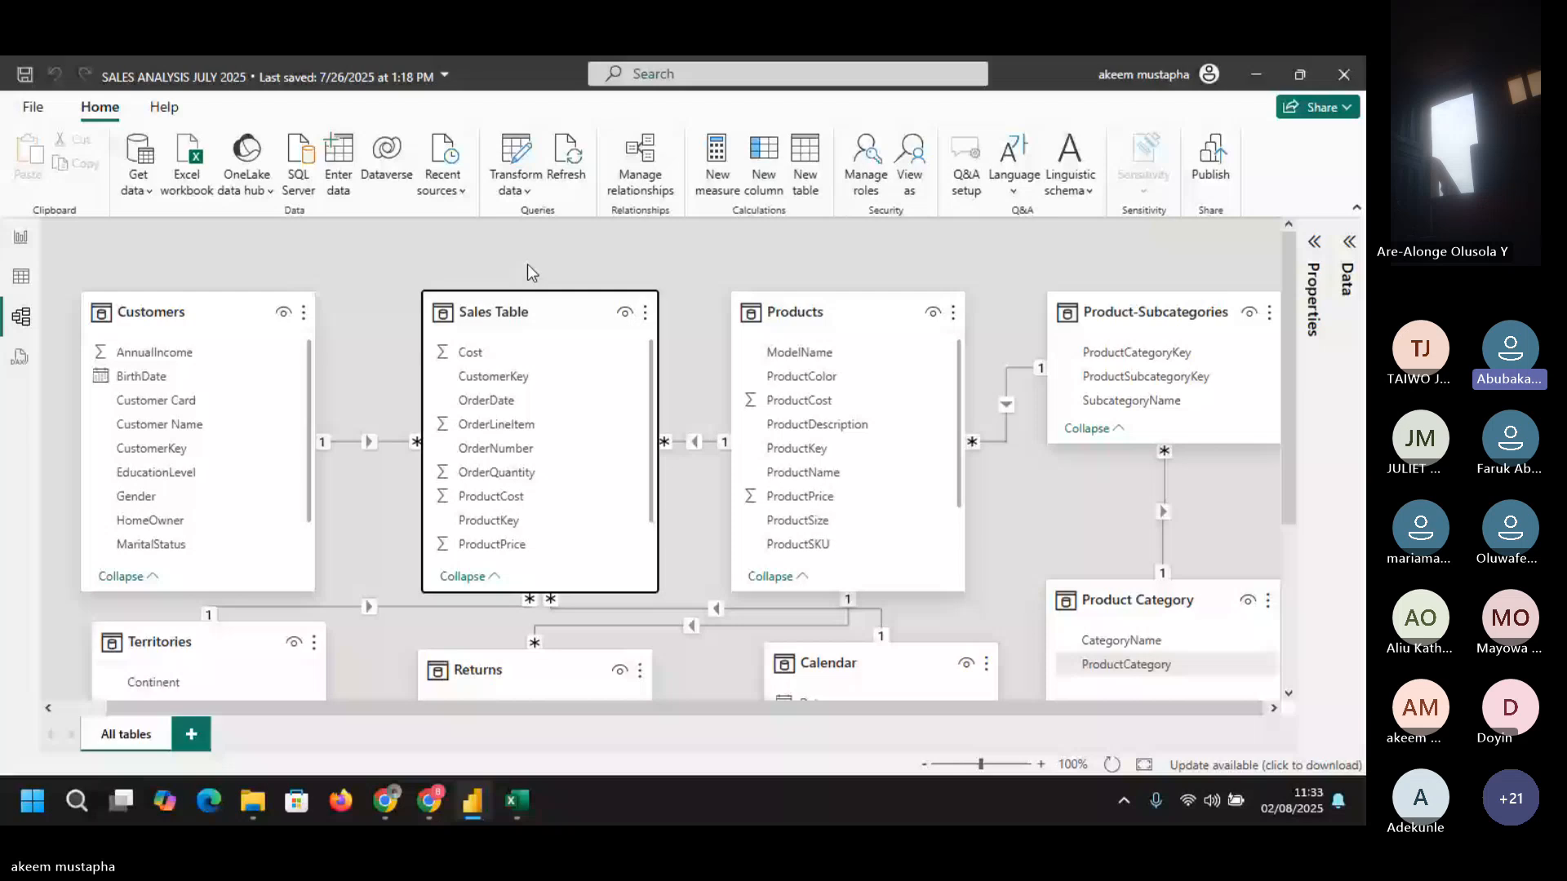
{"action": "scroll", "coordinate": [1295, 306], "scroll_direction": "down", "scroll_amount": 1}
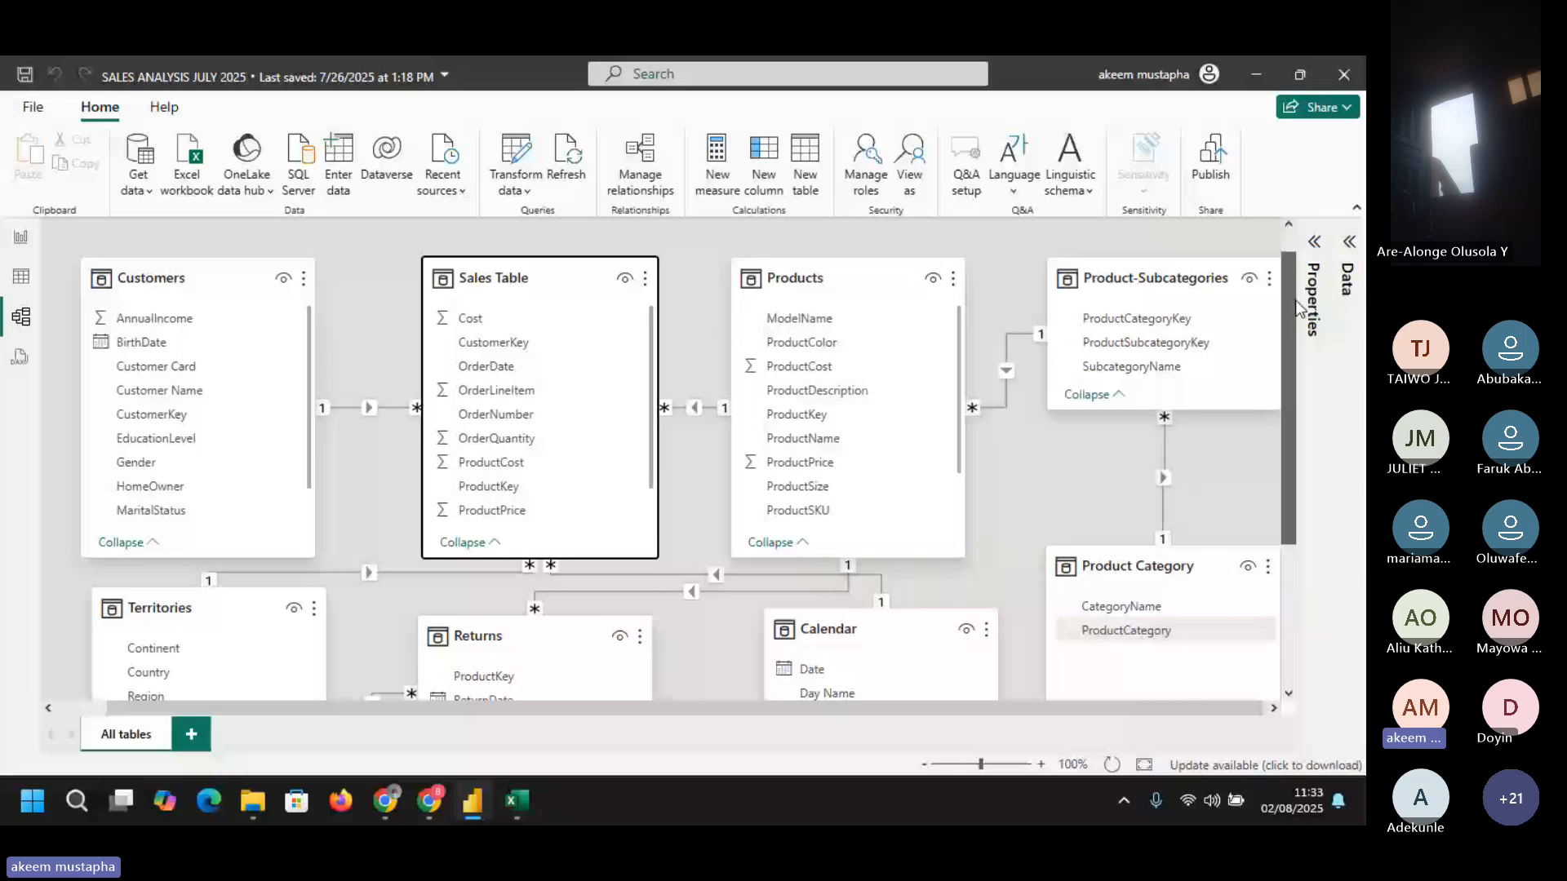
{"action": "left_click_drag", "start_coordinate": [1295, 306], "coordinate": [1295, 302]}
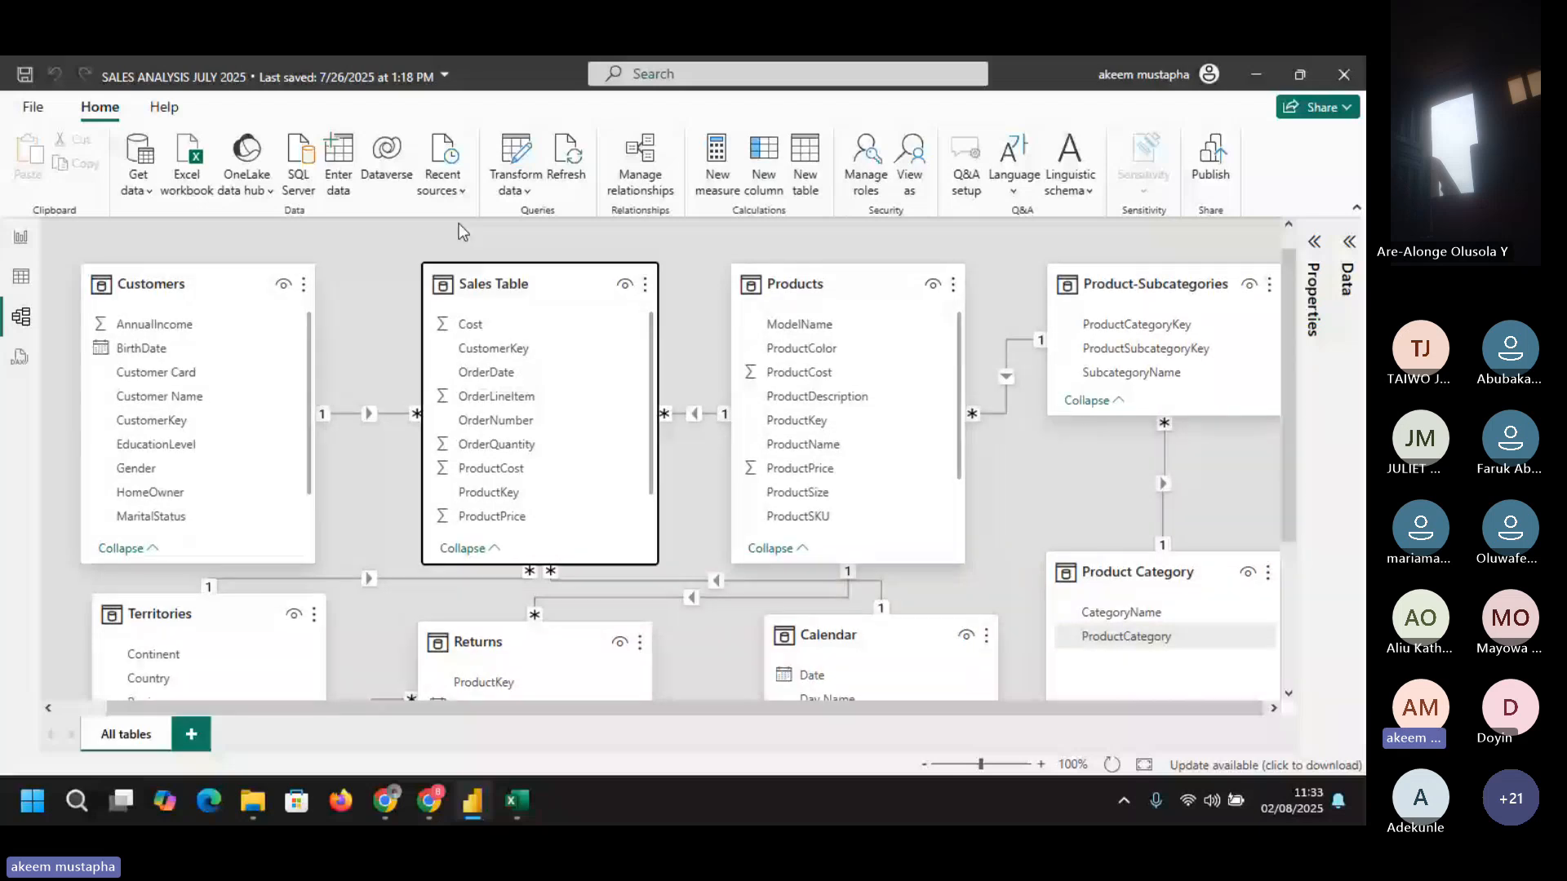
{"action": "left_click", "coordinate": [458, 231]}
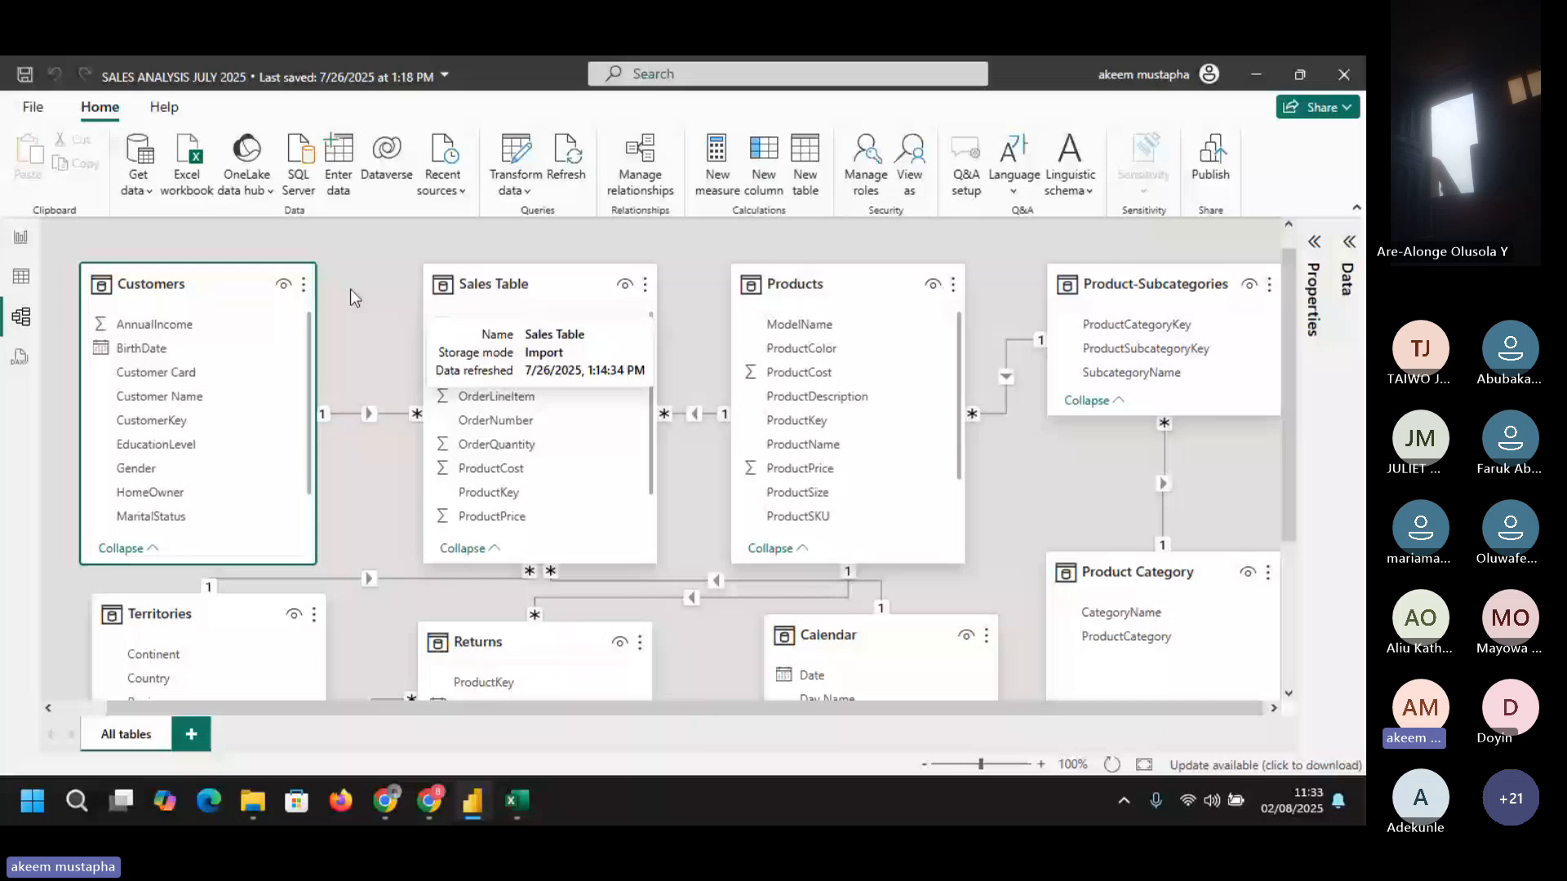
- Select Sales Table to review its fields and relationships with the lookup tables, and switch to Chrome
{"action": "left_click", "coordinate": [496, 278]}
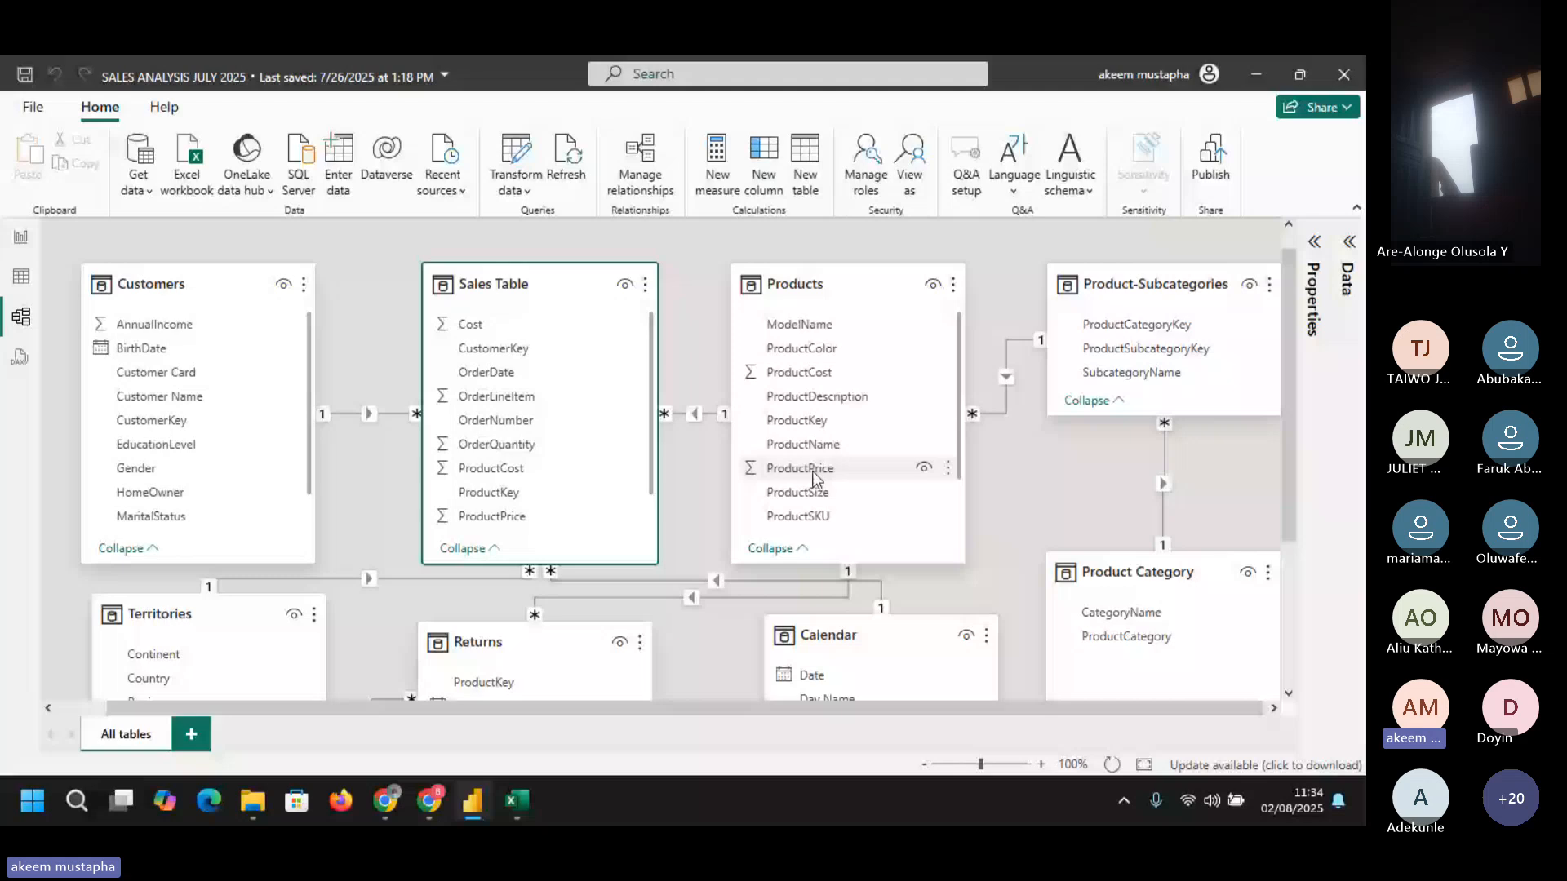
{"action": "mouse_move", "coordinate": [530, 326]}
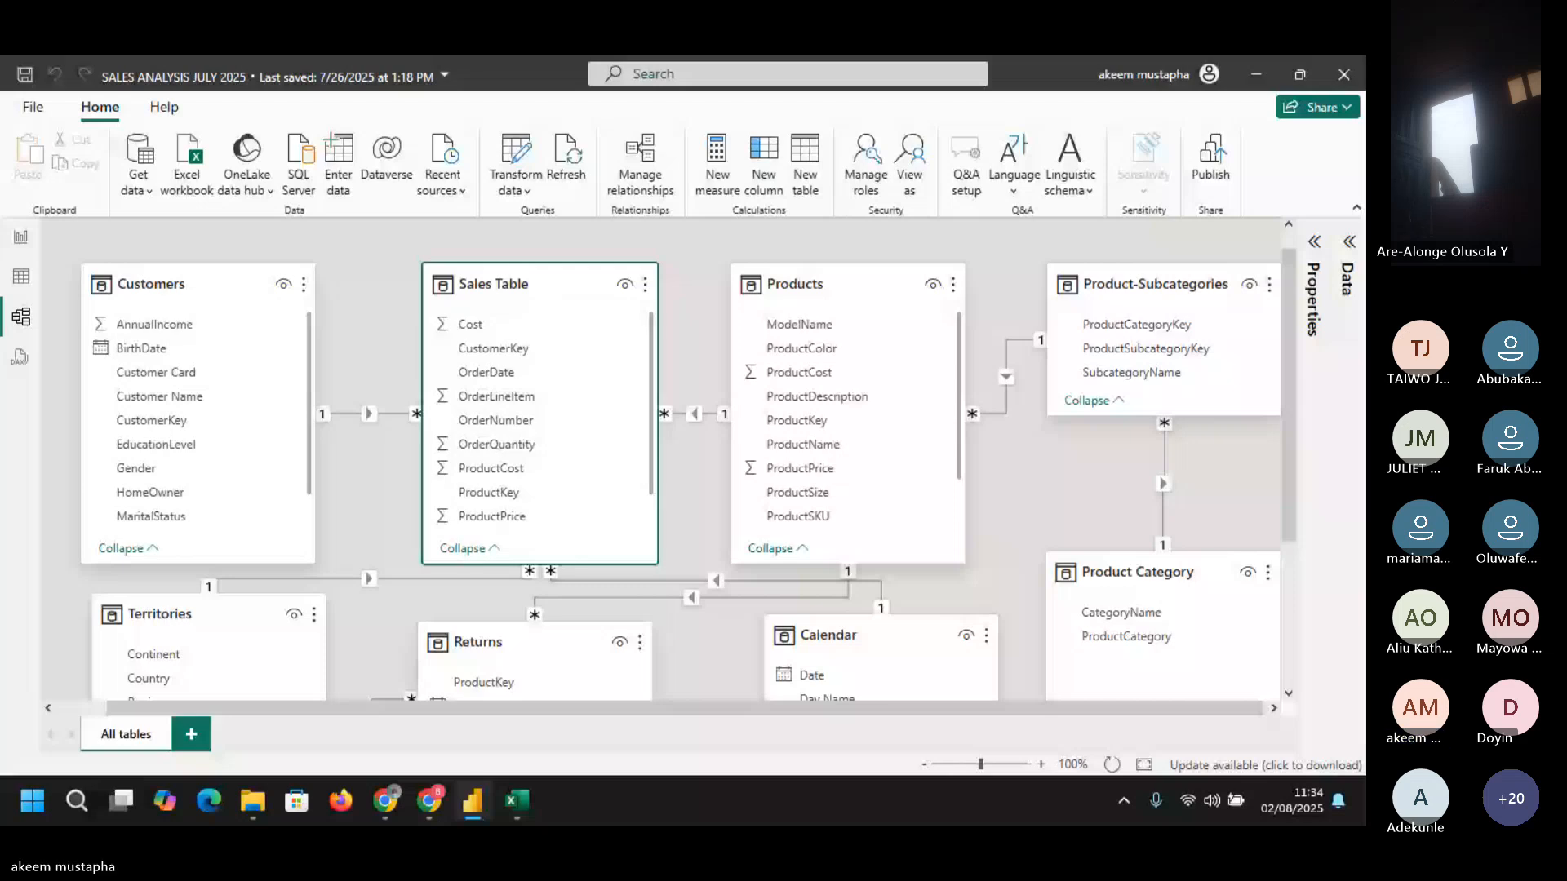
{"action": "key", "text": "alt+Tab"}
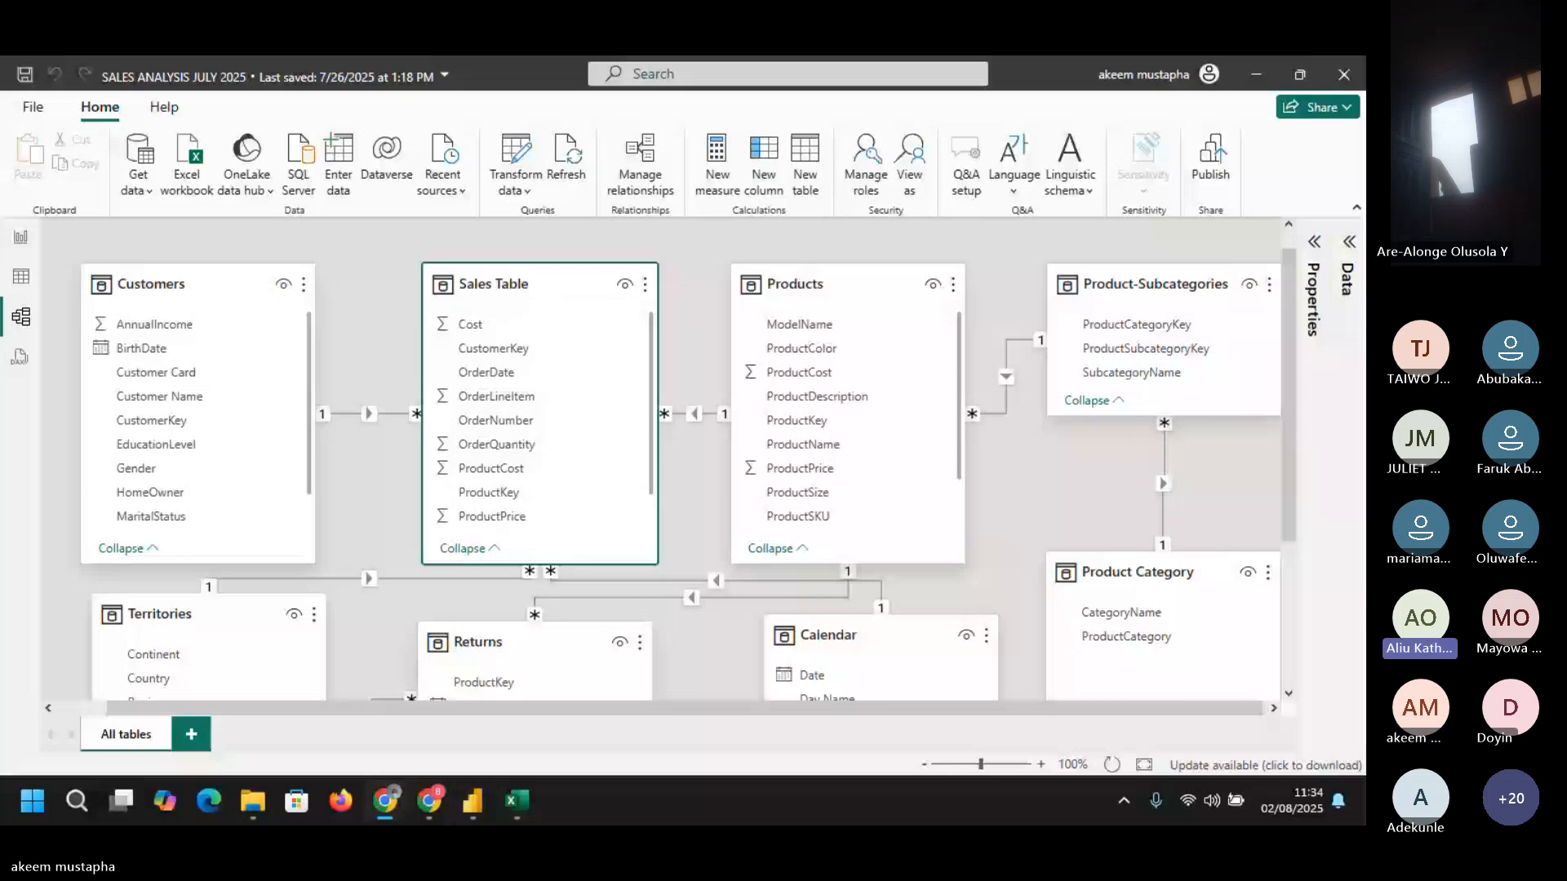